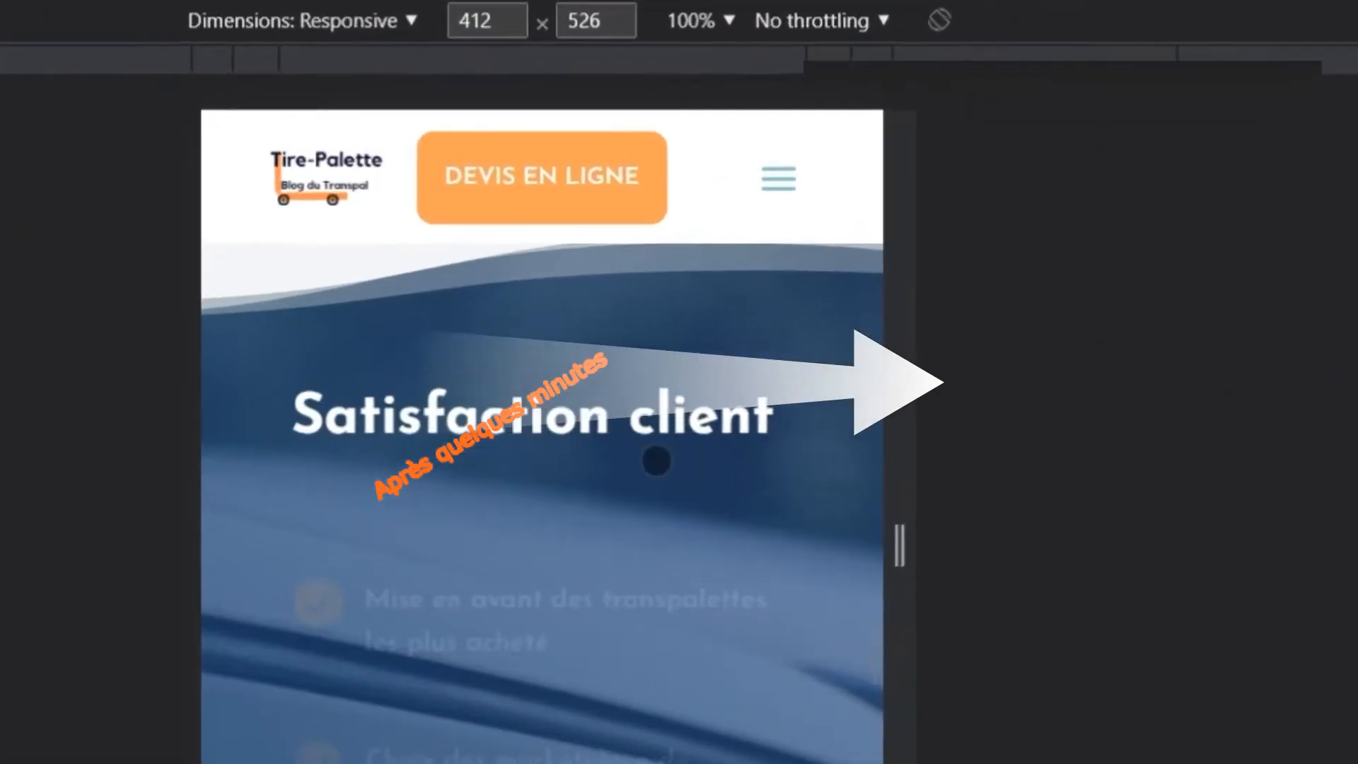
pyautogui.scroll(-10, 657, 460)
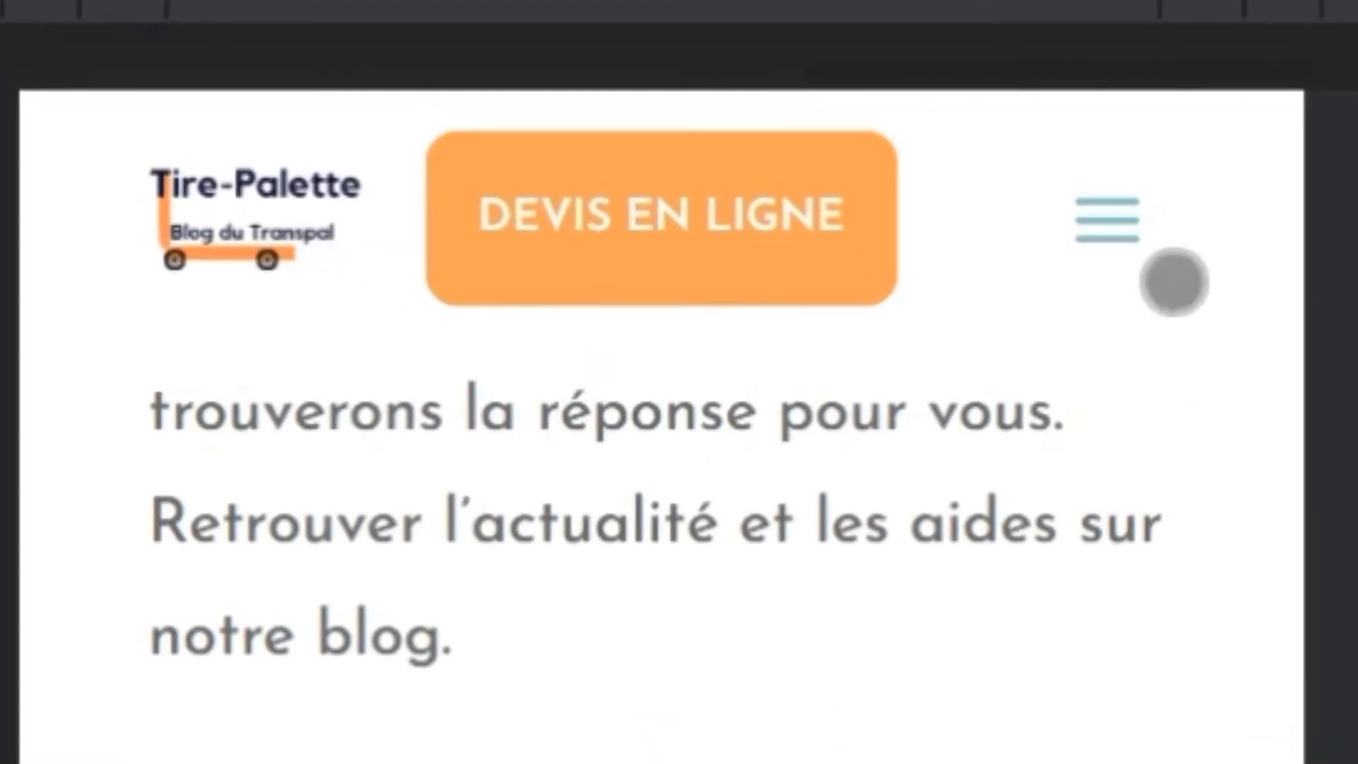
pyautogui.scroll(-10, 134, 489)
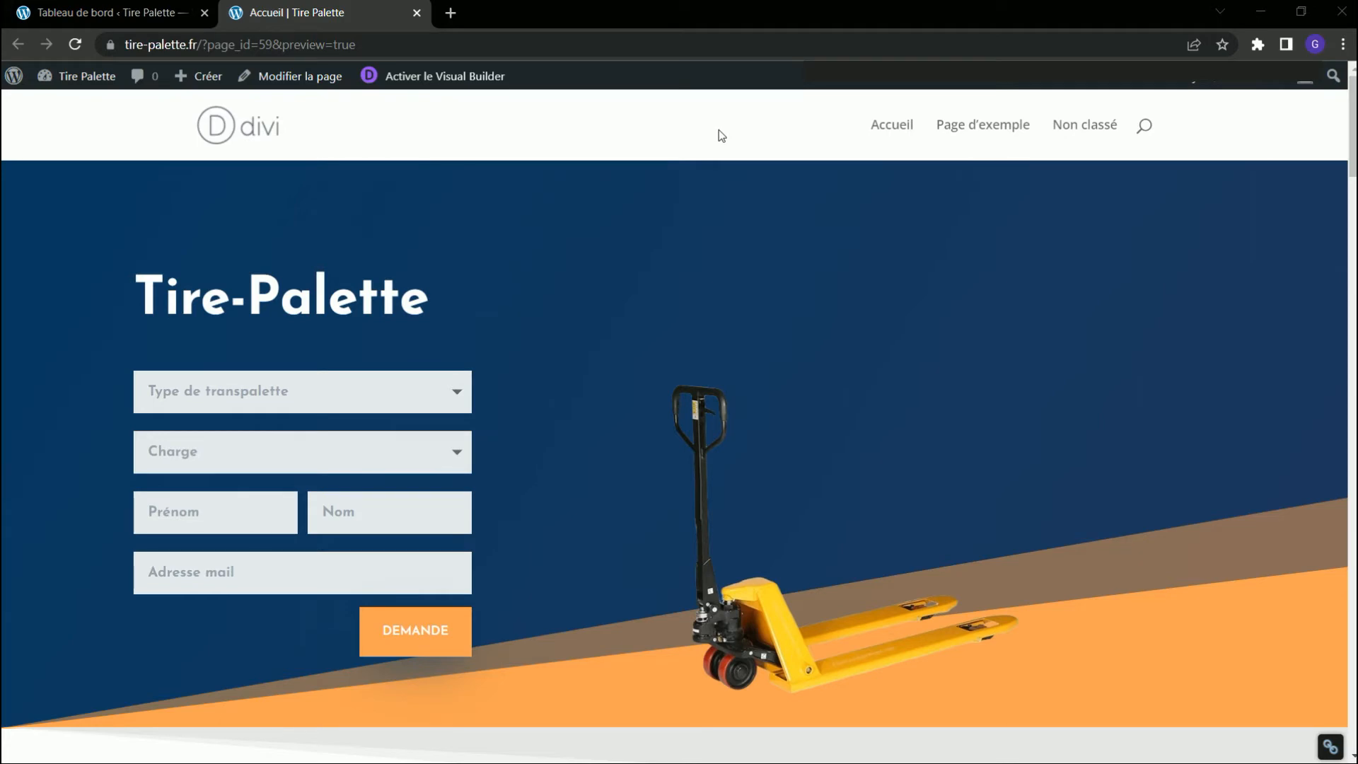
pyautogui.scroll(-10, 803, 358)
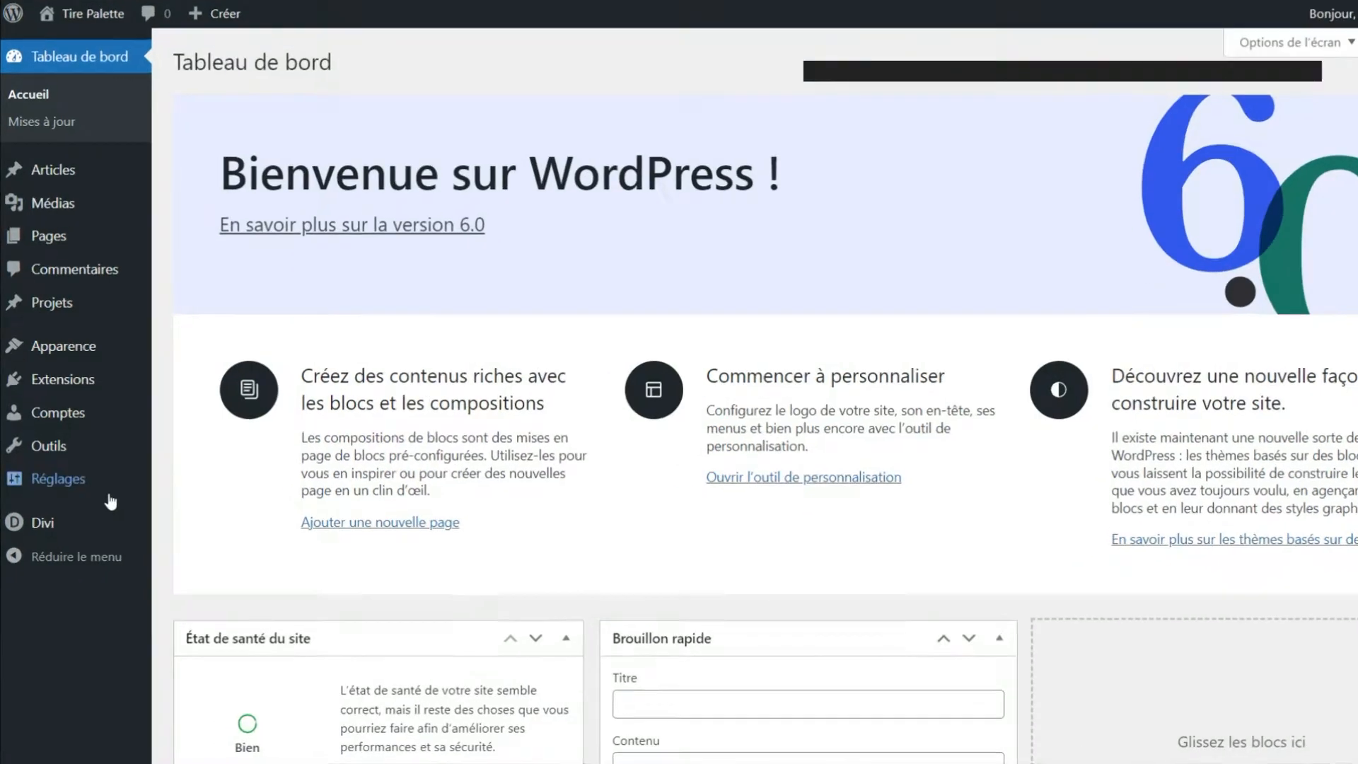
# Open the Divi Theme Builder and create a new template used on all pages (Tous les Pages).
pyautogui.moveTo(79, 542)
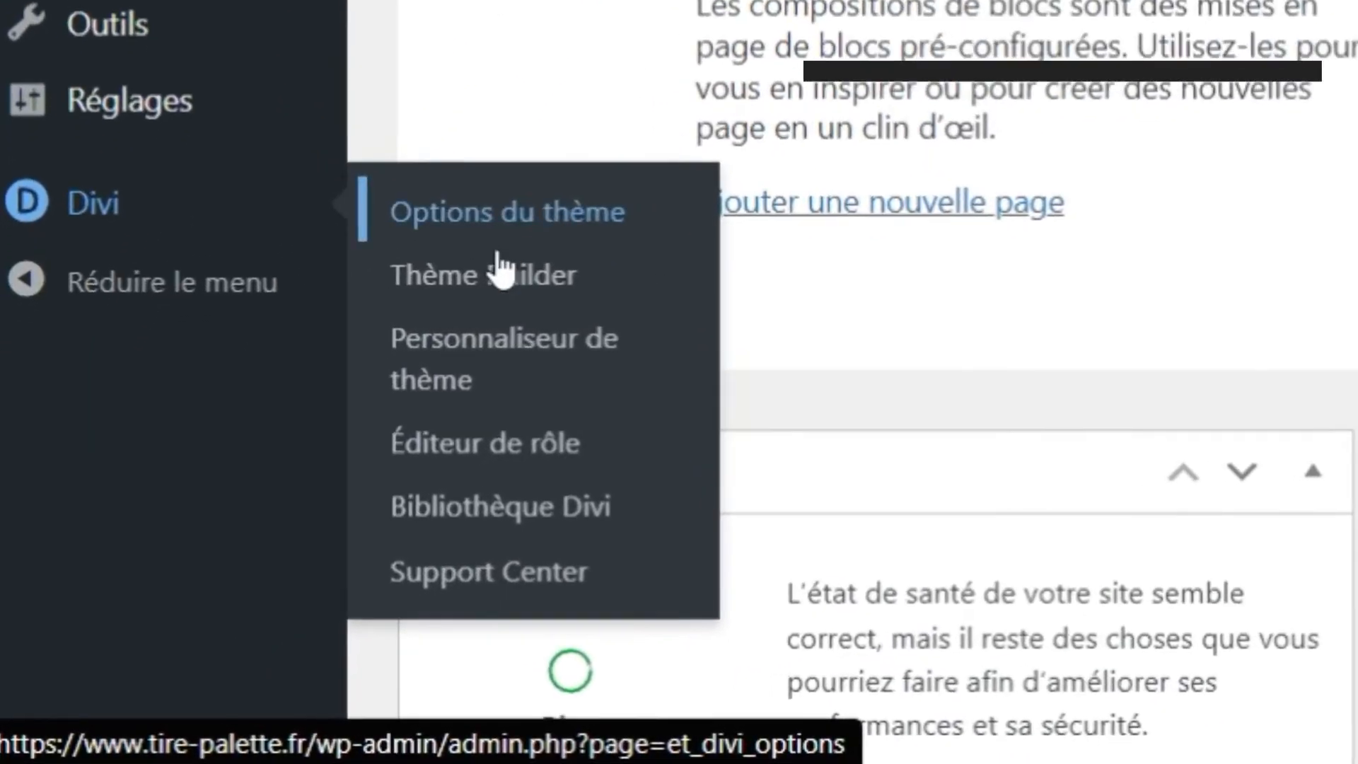
pyautogui.click(389, 371)
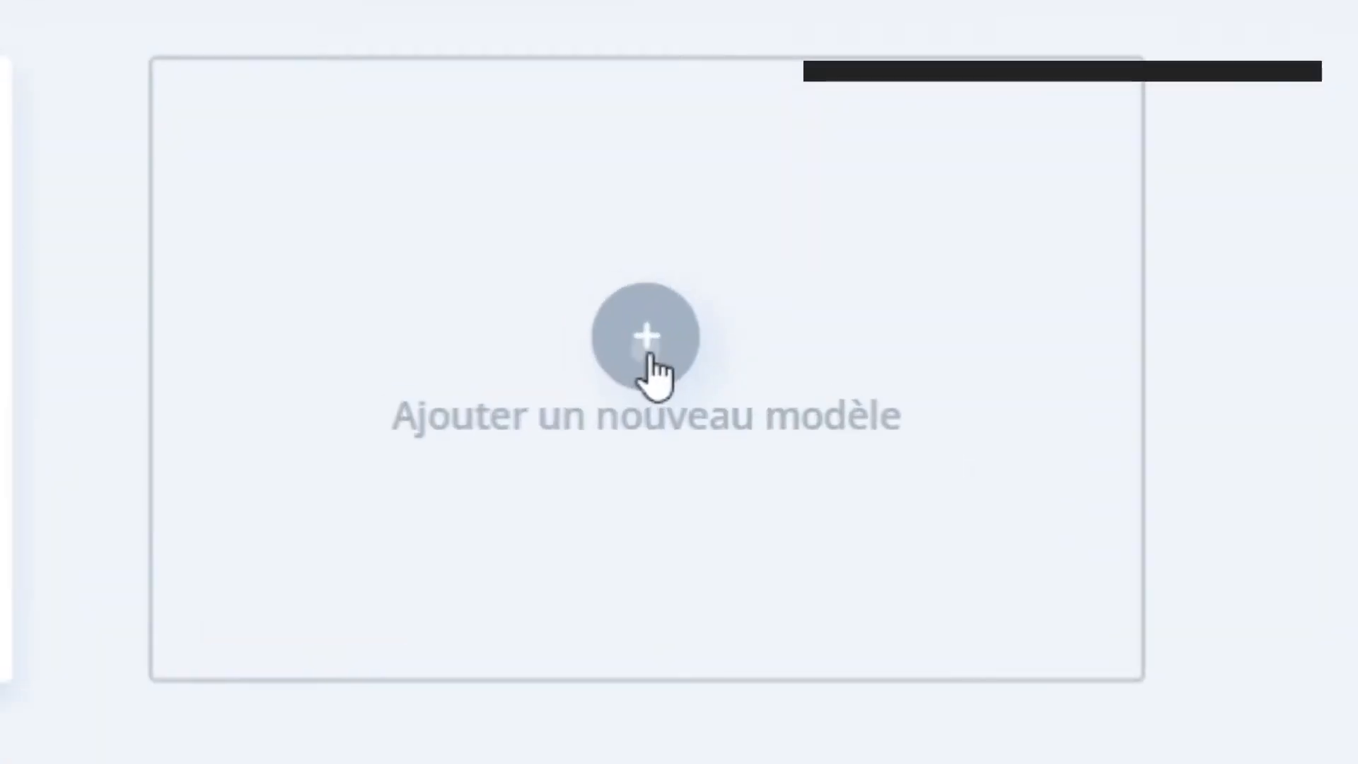
pyautogui.click(756, 366)
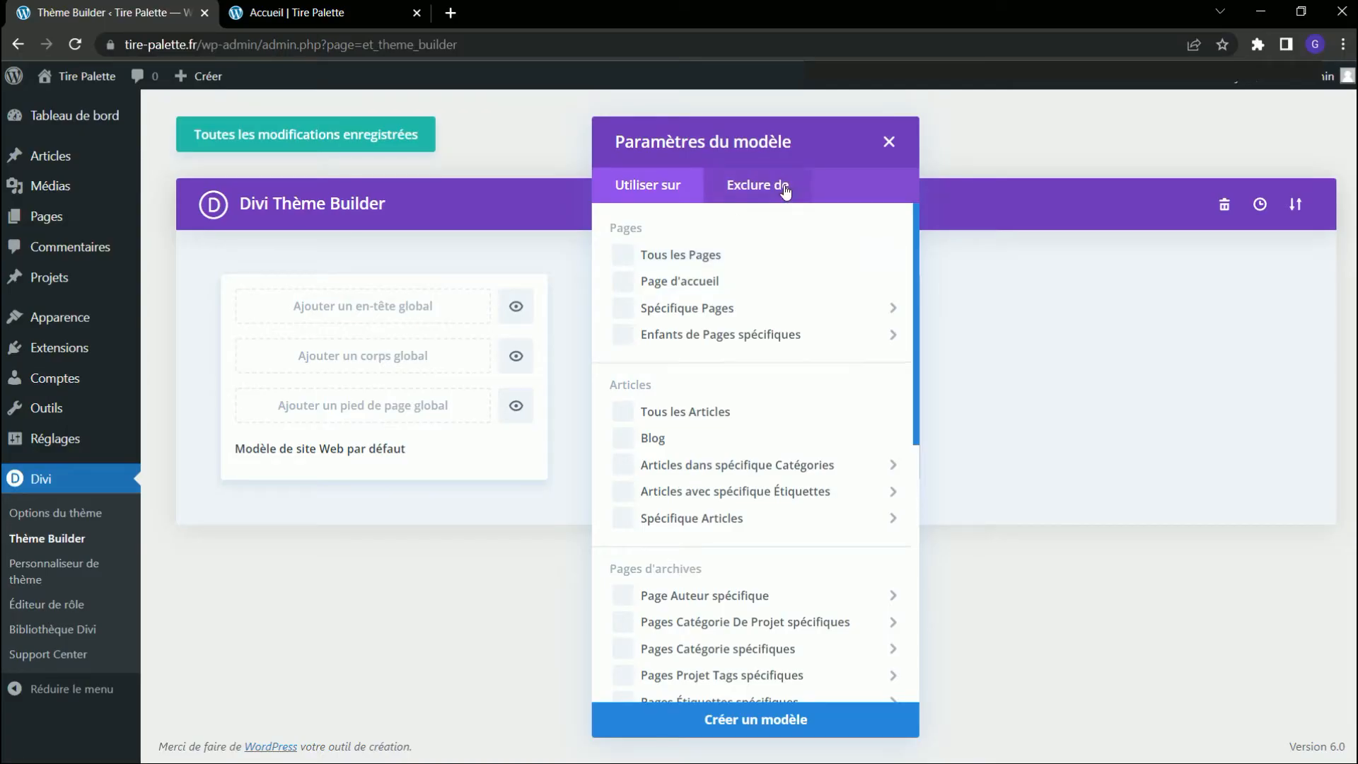
pyautogui.click(736, 189)
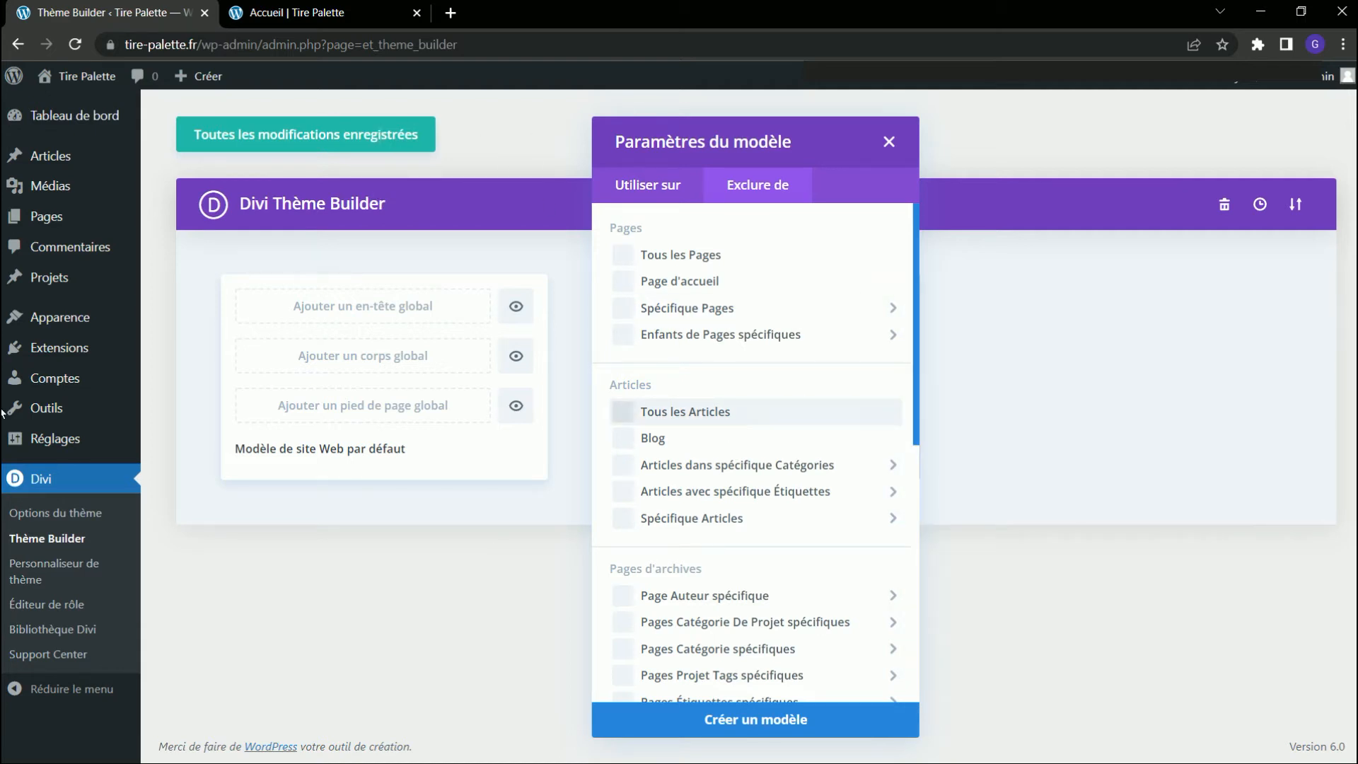
pyautogui.moveTo(643, 499)
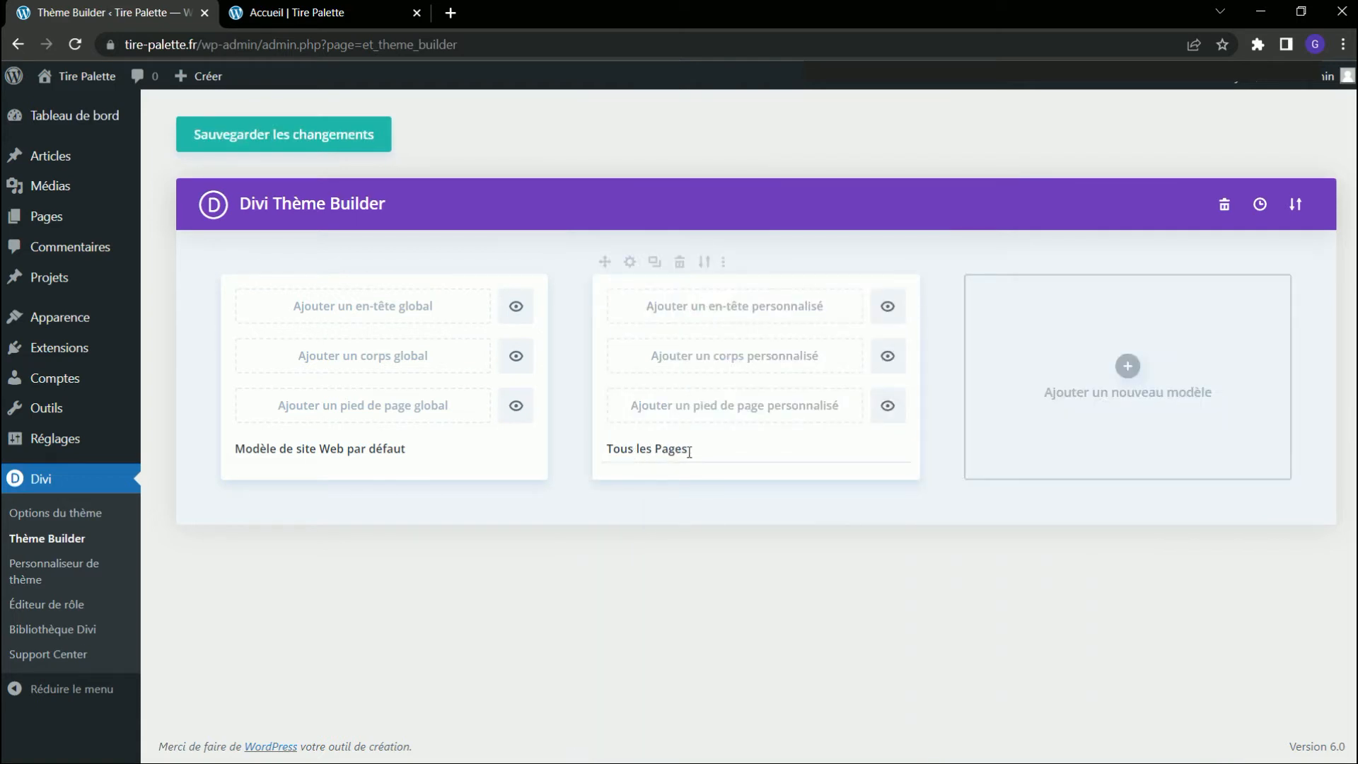
# Rename the new template as "Menu & Footer" and start building a custom header for it.
pyautogui.moveTo(689, 451); pyautogui.dragTo(604, 458)
pyautogui.write('Menu')
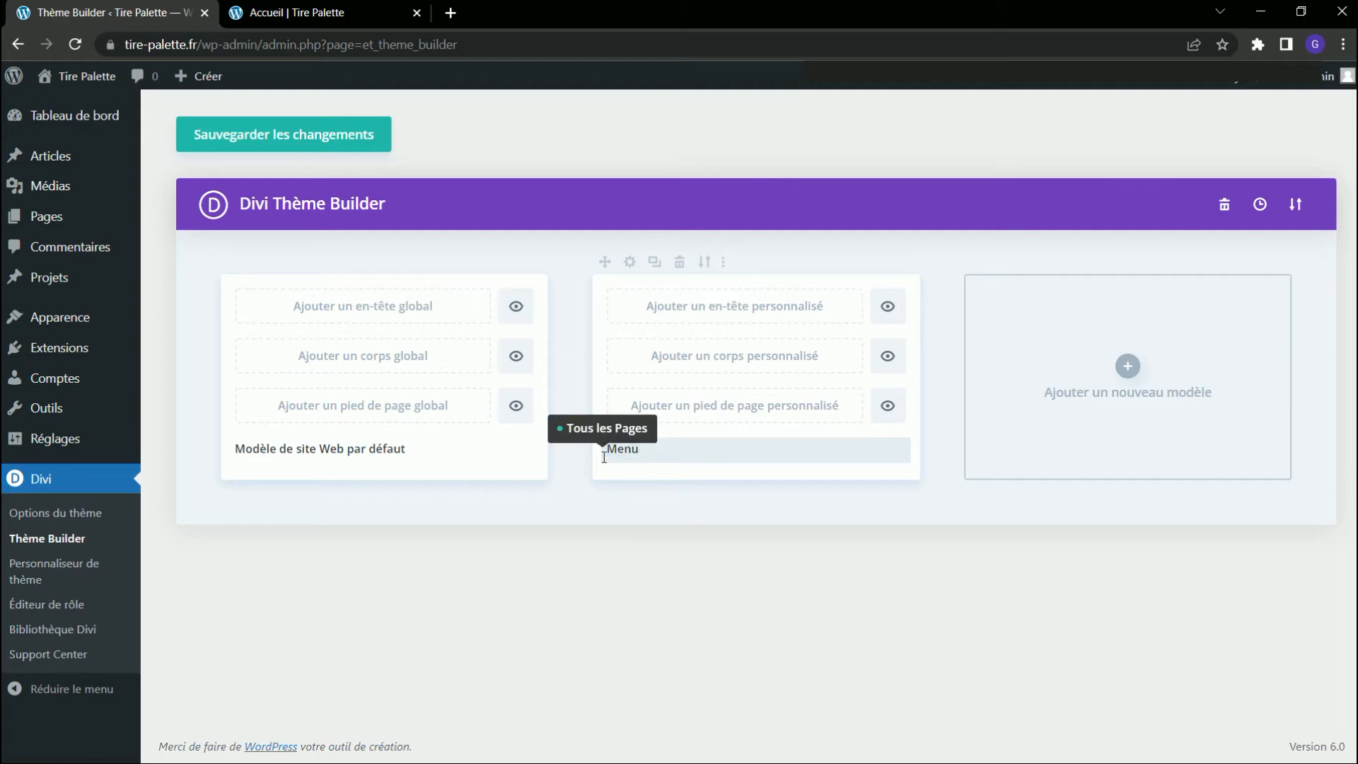
pyautogui.write(' & Footer')
pyautogui.press('Return')
pyautogui.click(786, 308)
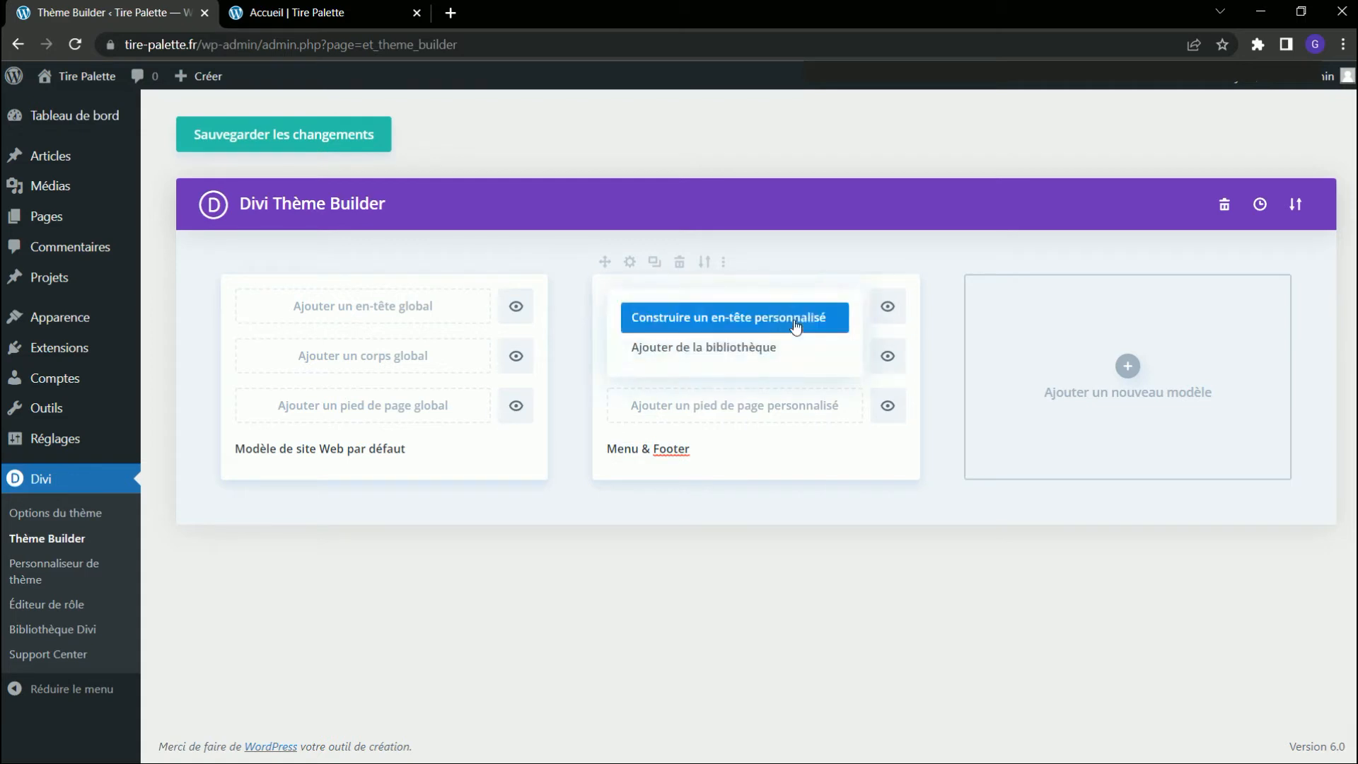
pyautogui.click(795, 327)
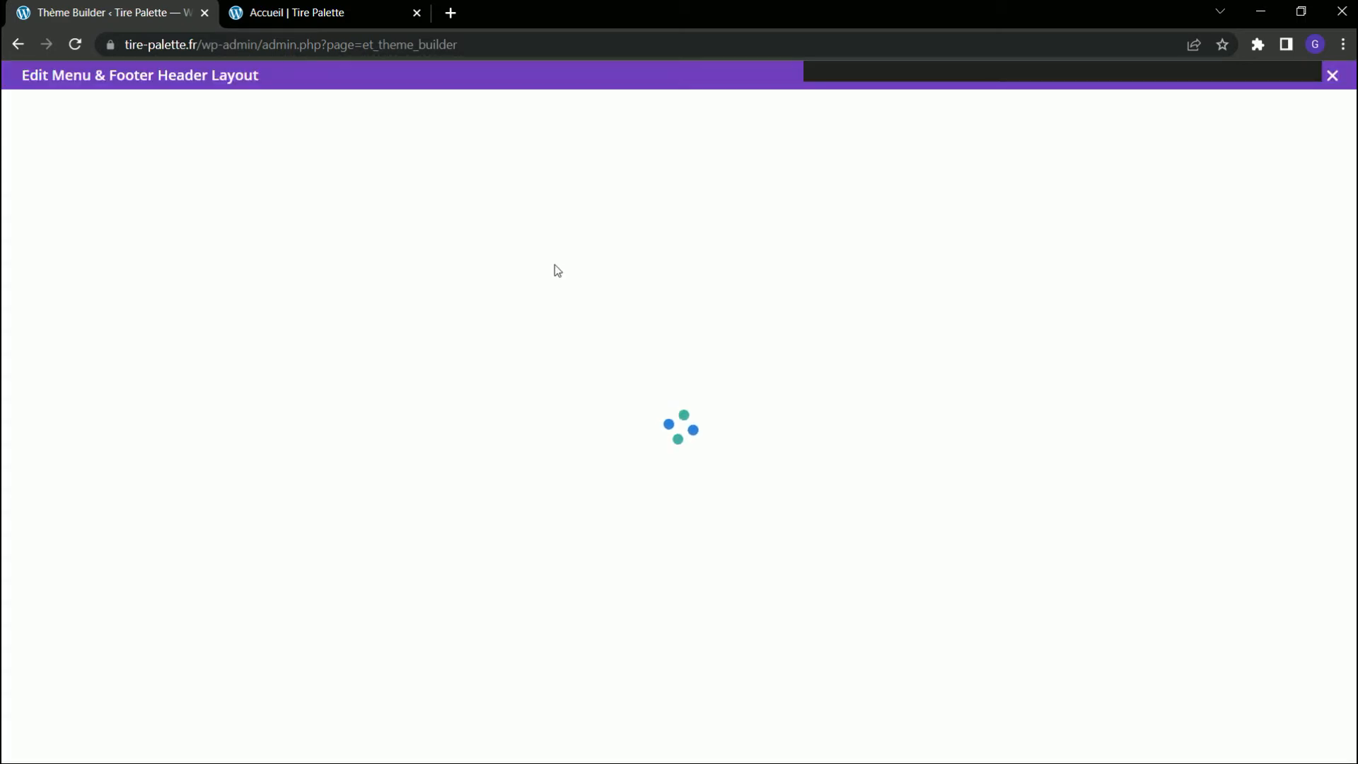
# Find ThemeForest in a new browser tab and browse its WordPress Blog / Magazine themes.
pyautogui.click(450, 13)
pyautogui.write('themeforest')
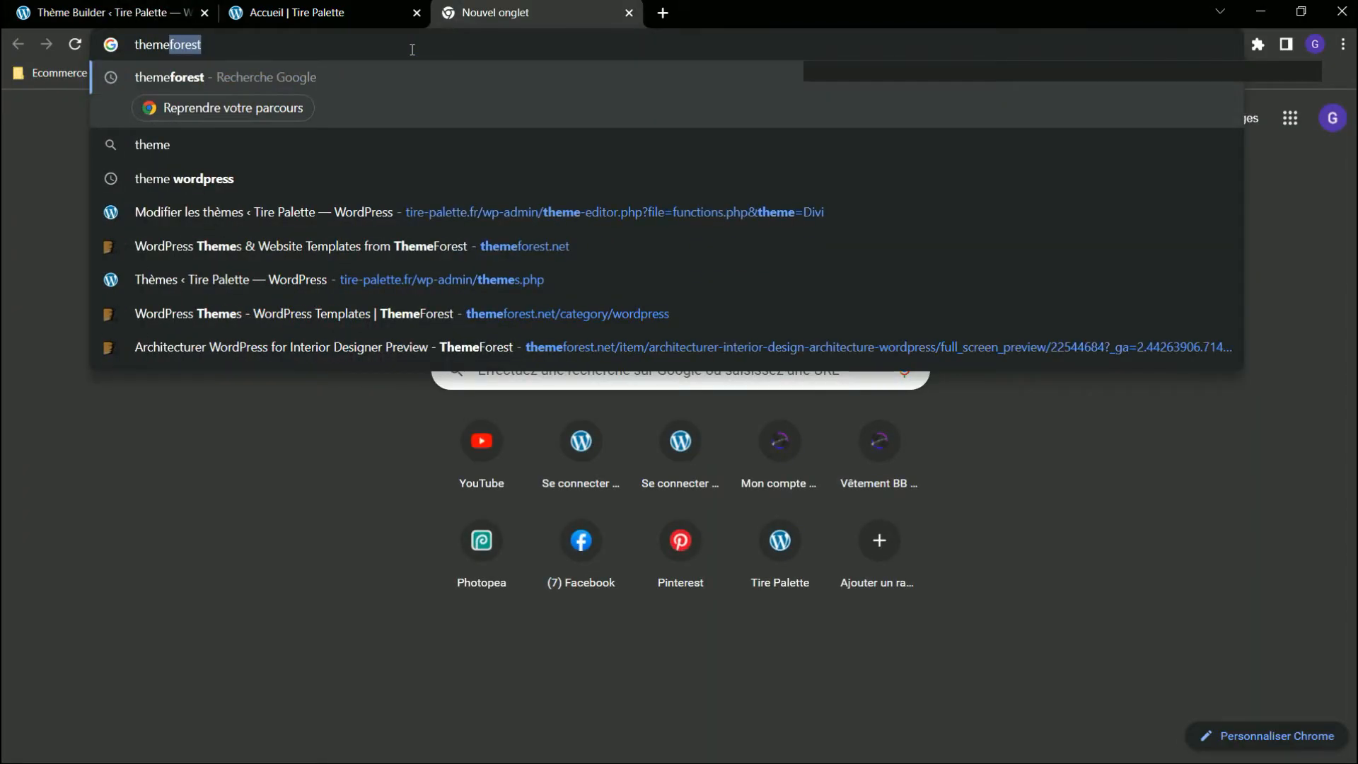
pyautogui.press('Return')
pyautogui.click(339, 253)
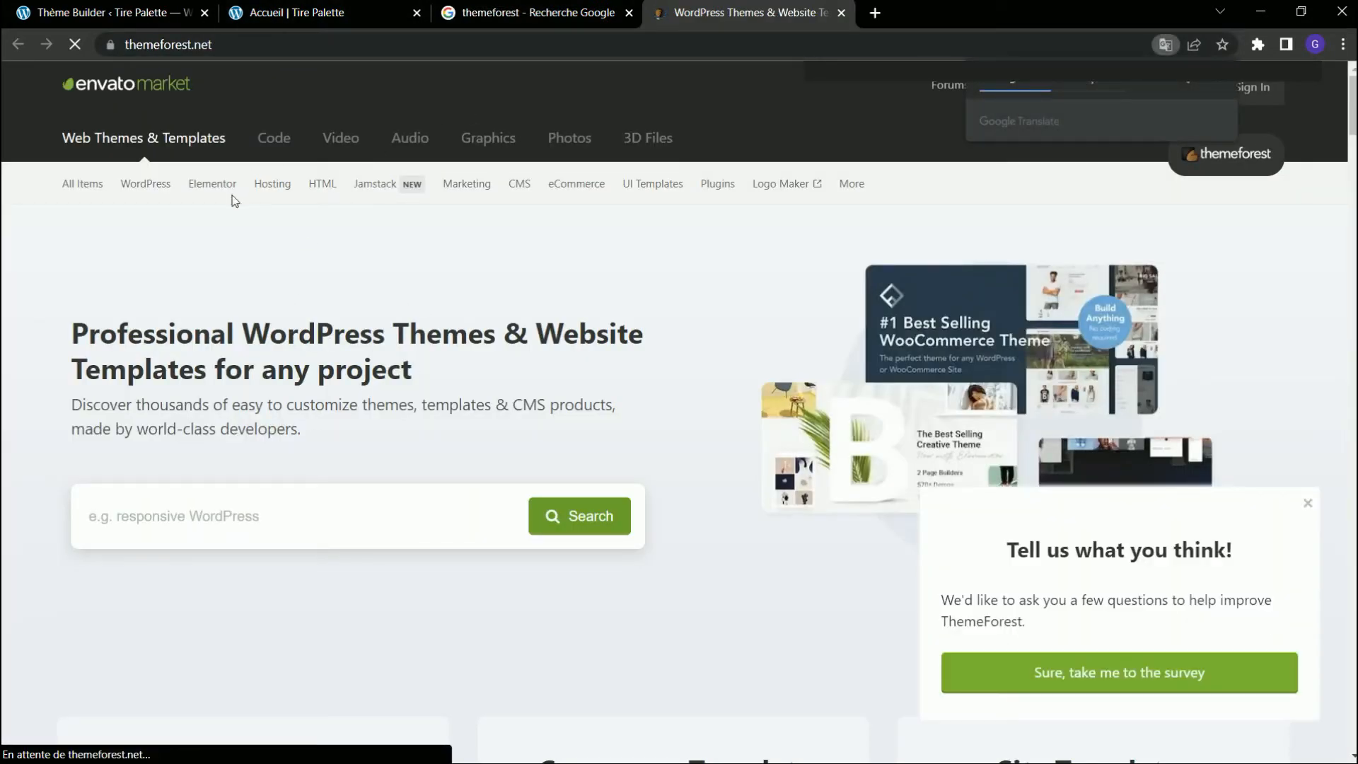
pyautogui.click(145, 186)
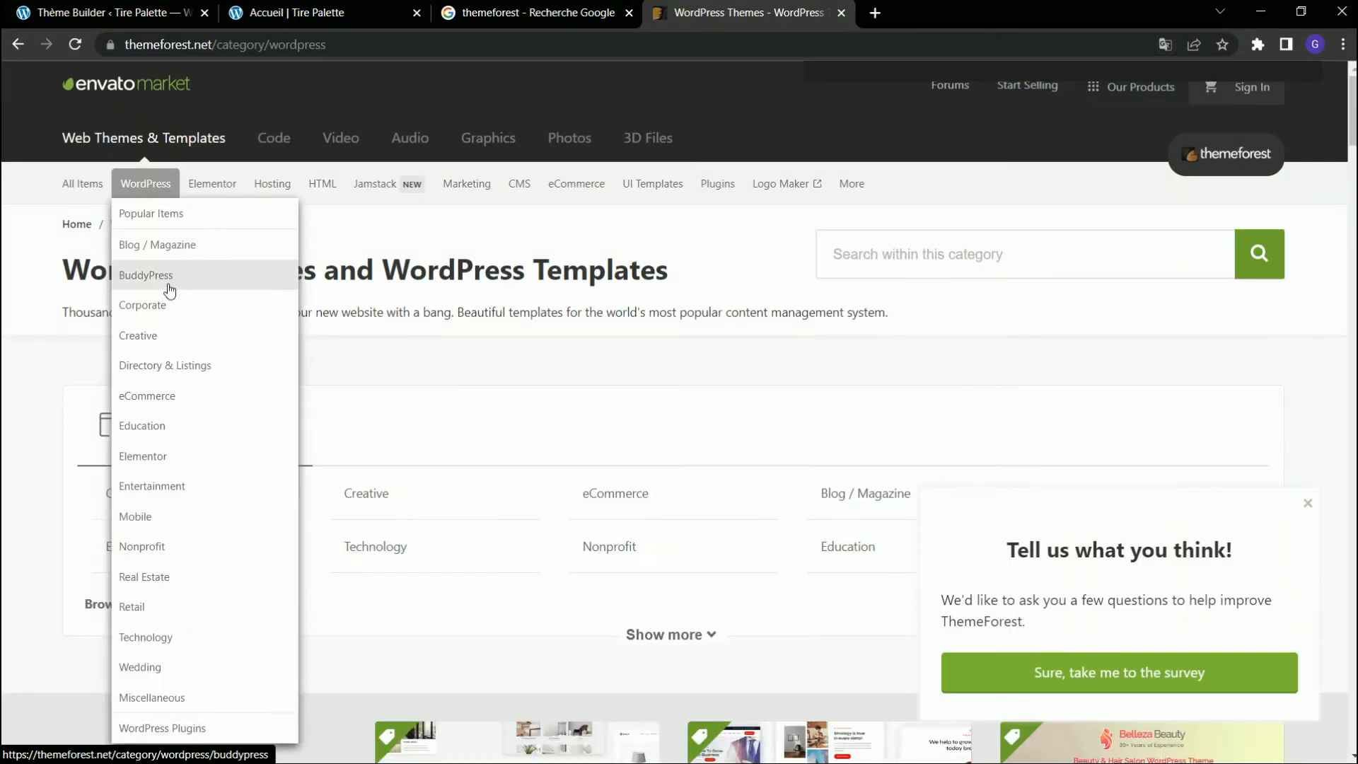
pyautogui.click(172, 248)
pyautogui.scroll(-6, 506, 403)
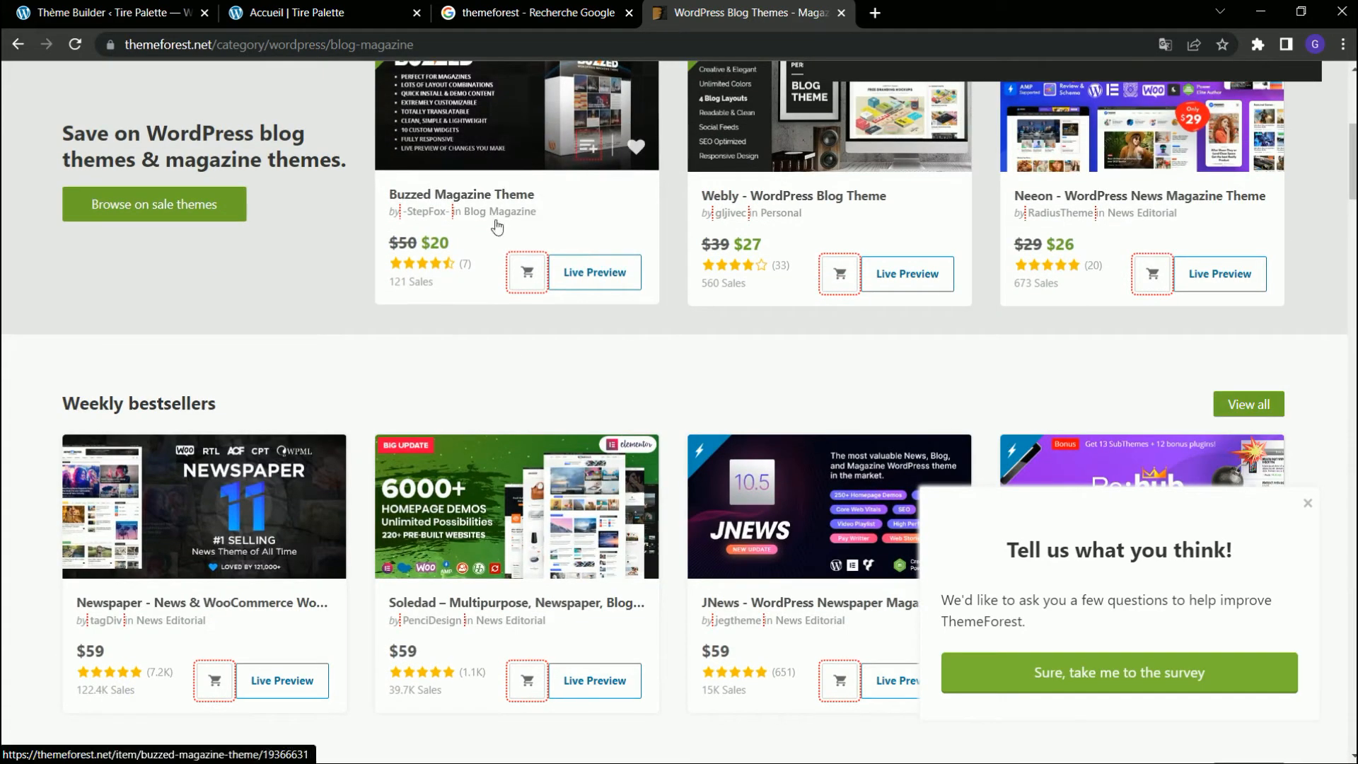
# Open the live preview of the Newspaper theme, look through its Dreamland Nest demo and close that demo.
pyautogui.click(244, 493)
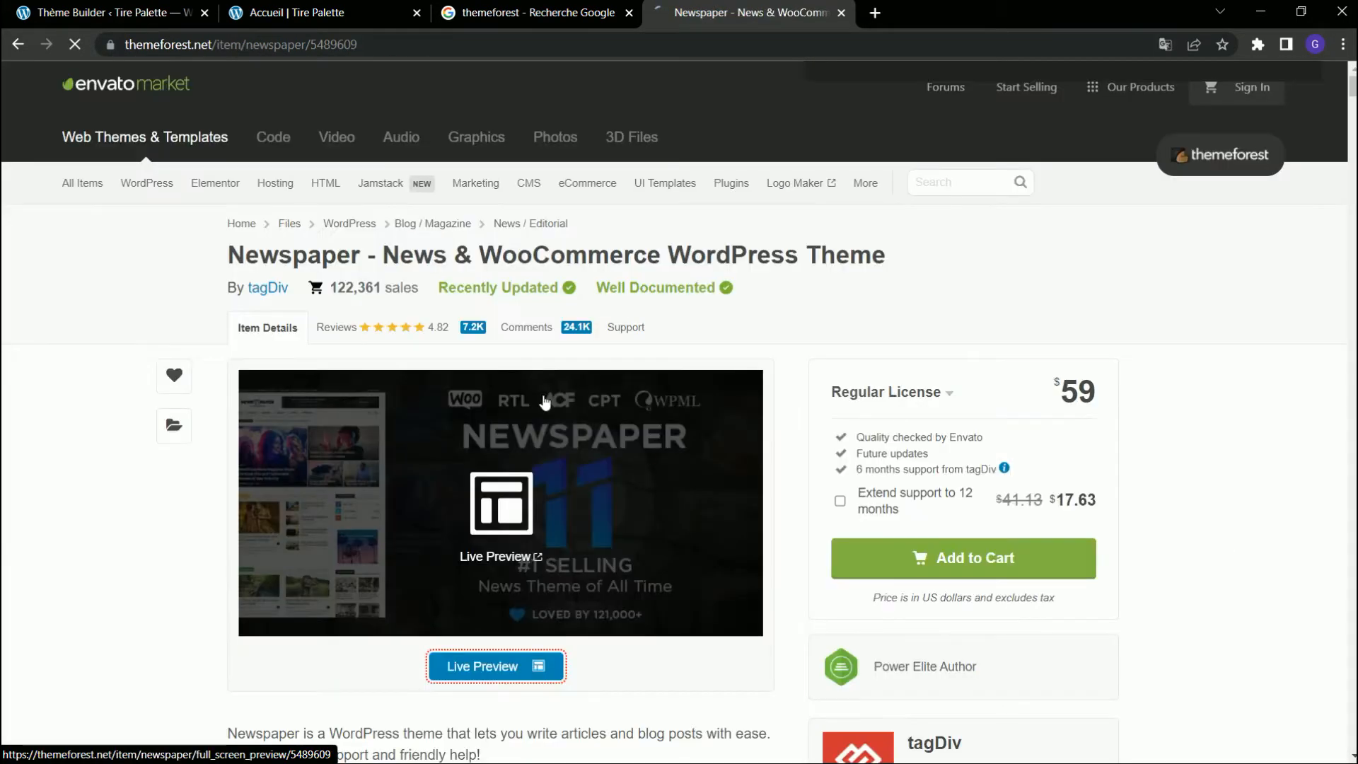
pyautogui.click(490, 664)
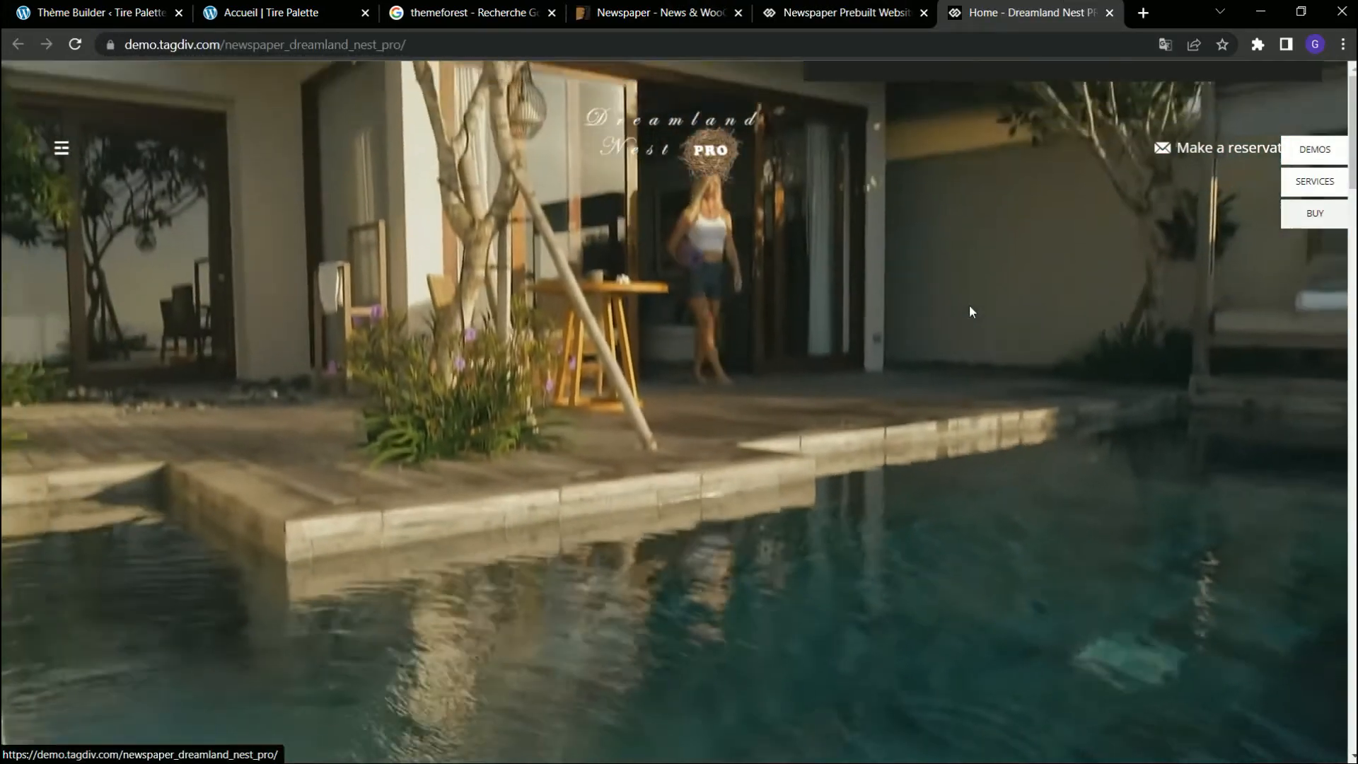
pyautogui.scroll(-1, 754, 425)
pyautogui.scroll(-10, 754, 419)
pyautogui.click(1110, 13)
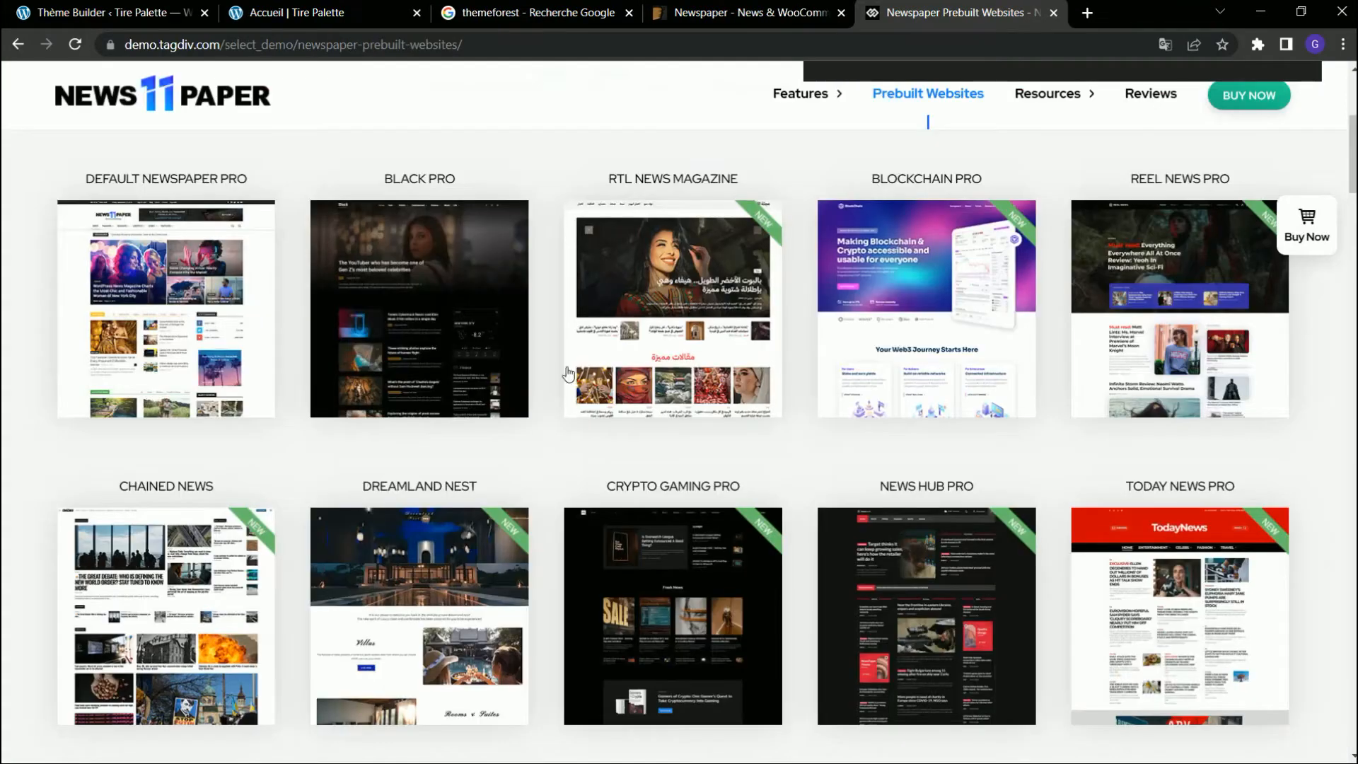
# Examine the header and menu of the Today News PRO demo, and close the demo and theme pages.
pyautogui.click(1132, 570)
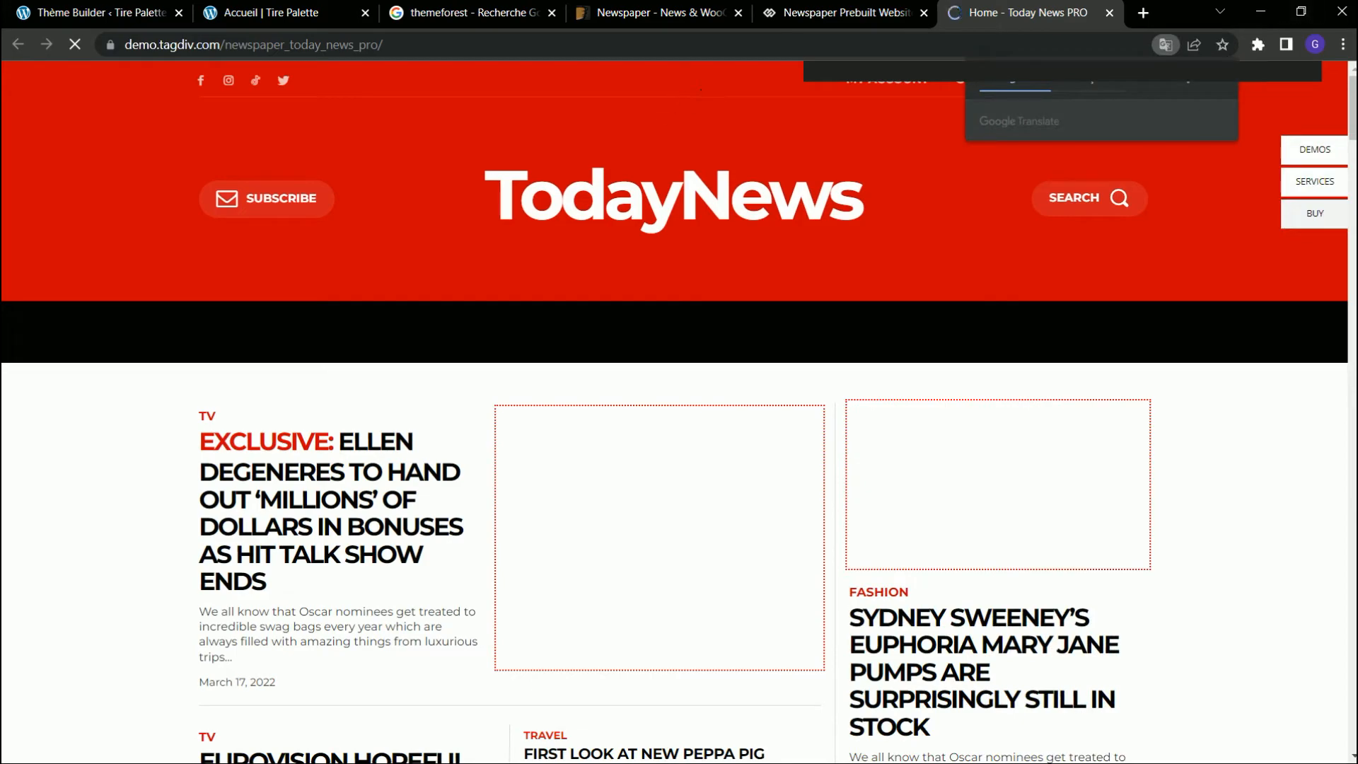
pyautogui.click(1218, 83)
pyautogui.scroll(-8, 658, 138)
pyautogui.scroll(8, 601, 163)
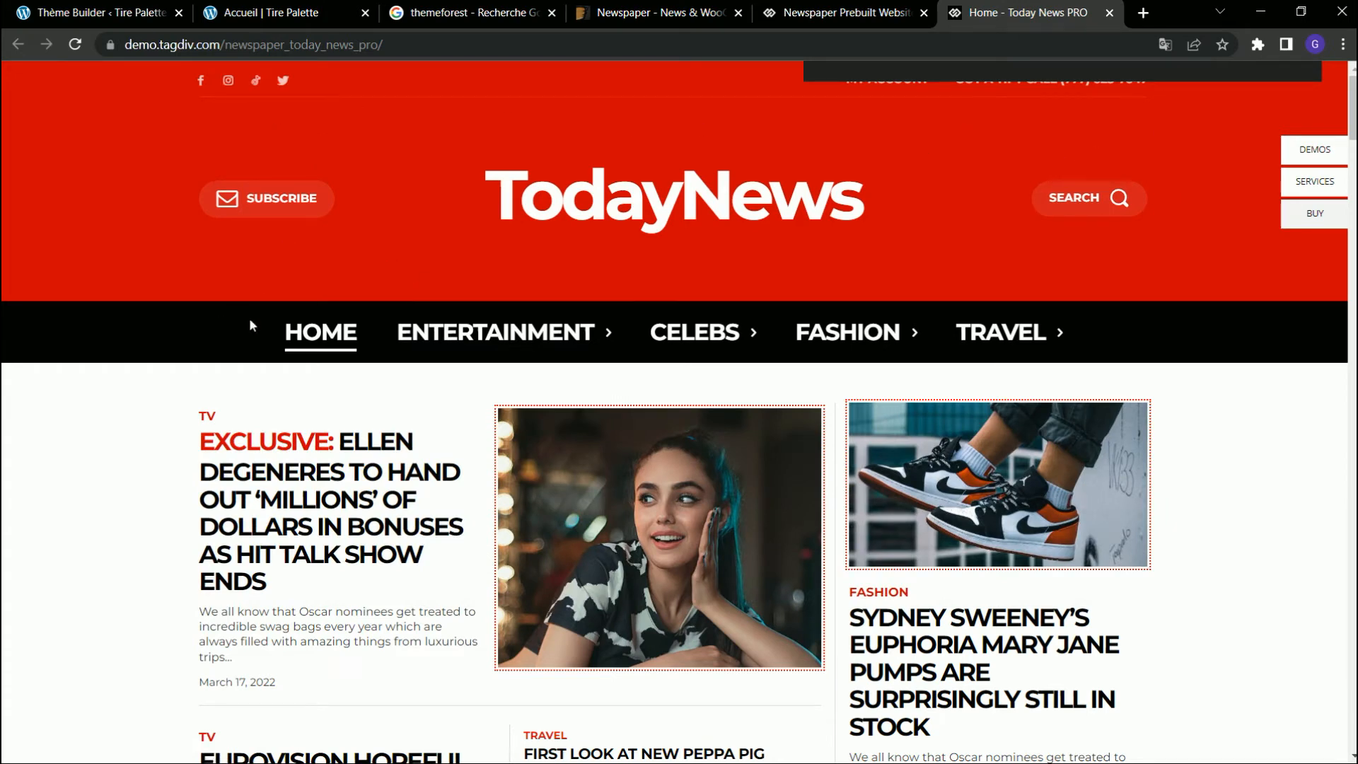
pyautogui.click(924, 13)
pyautogui.click(927, 14)
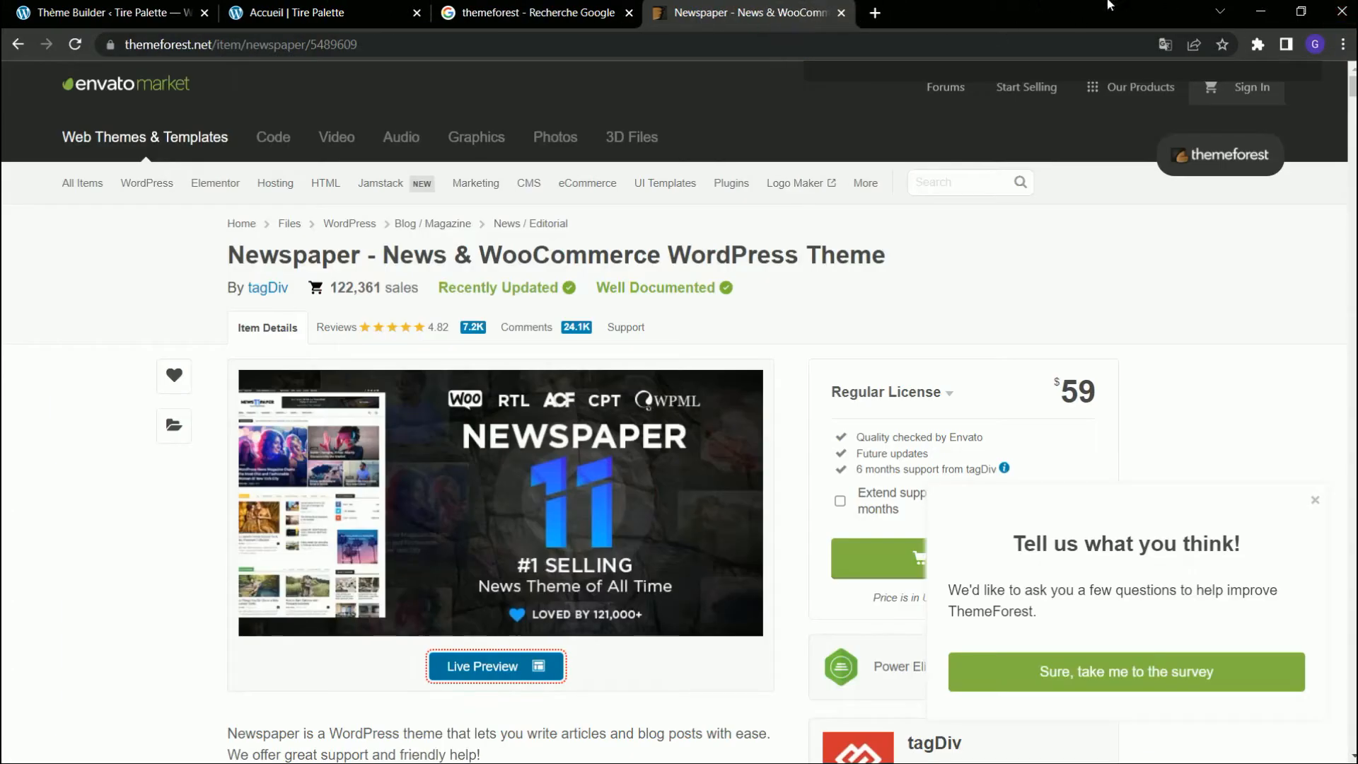
pyautogui.click(841, 12)
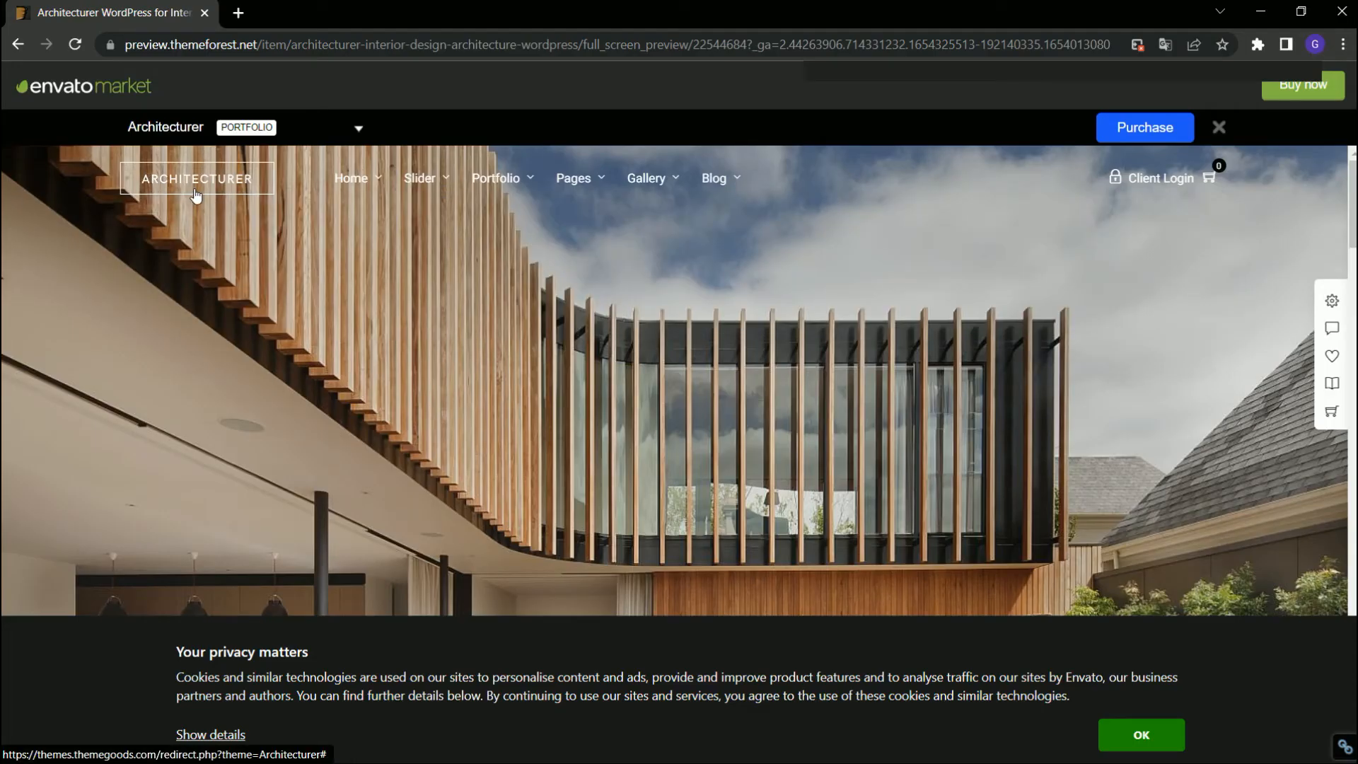
# Examine the logo and navigation menu layout in the header of the Architecturer theme preview.
pyautogui.scroll(-5, 574, 207)
pyautogui.scroll(5, 247, 212)
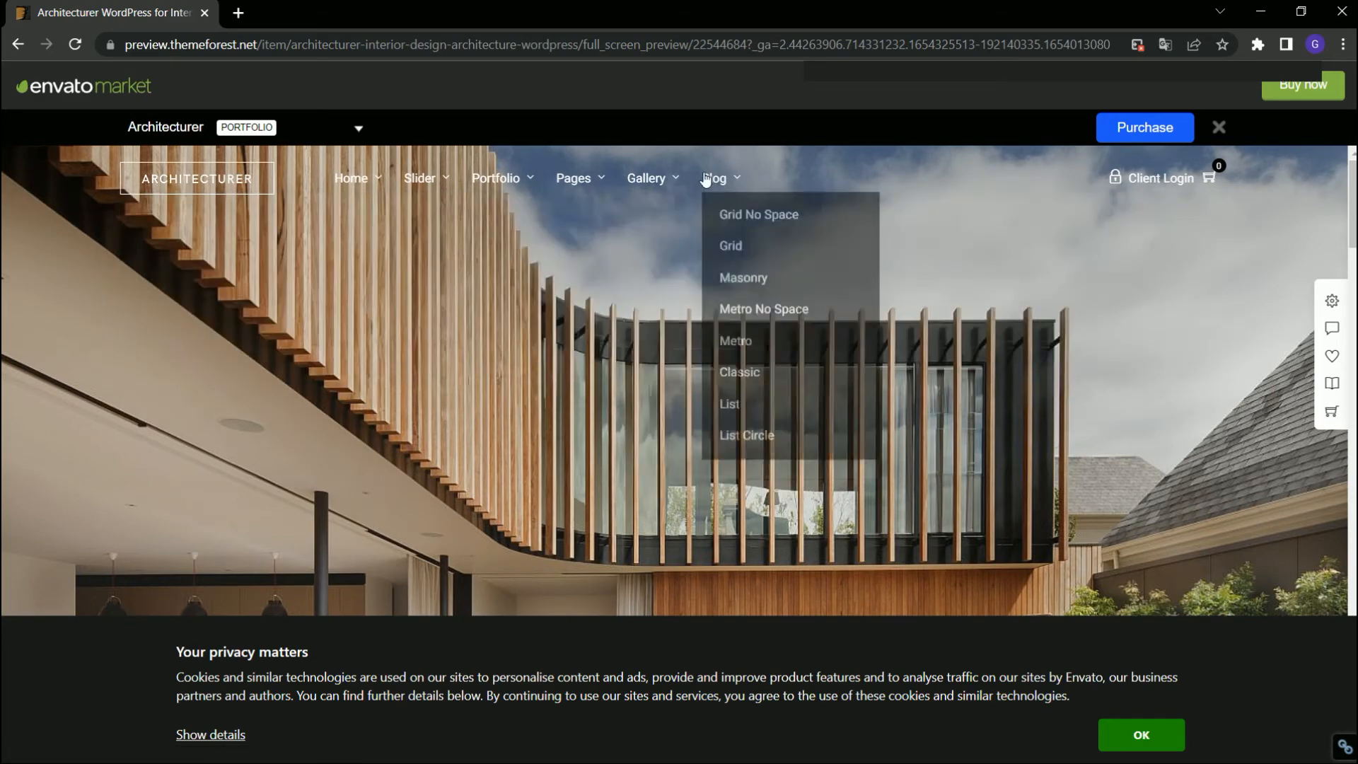
pyautogui.moveTo(366, 185)
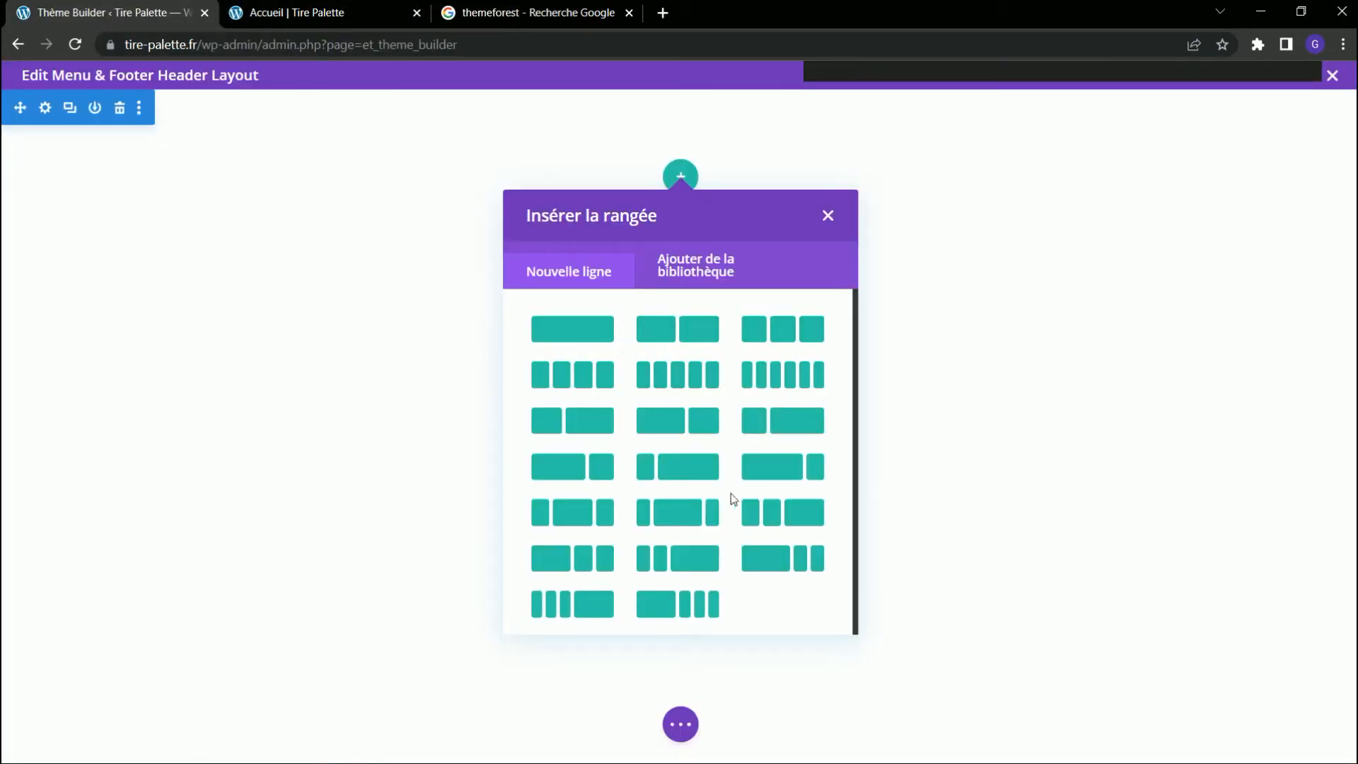
# Insert a three-column row with a wide middle column in the header and add an Image module to its first column.
pyautogui.click(675, 525)
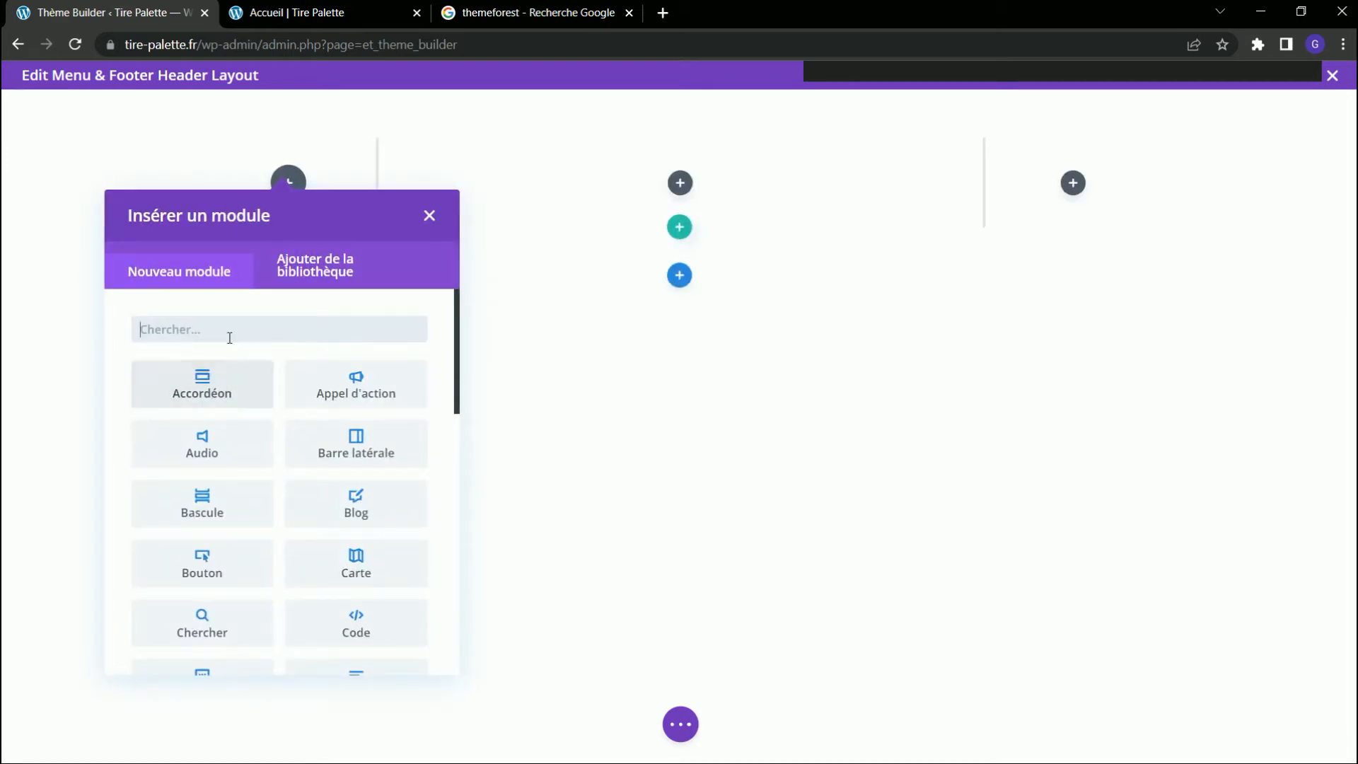
pyautogui.write('image')
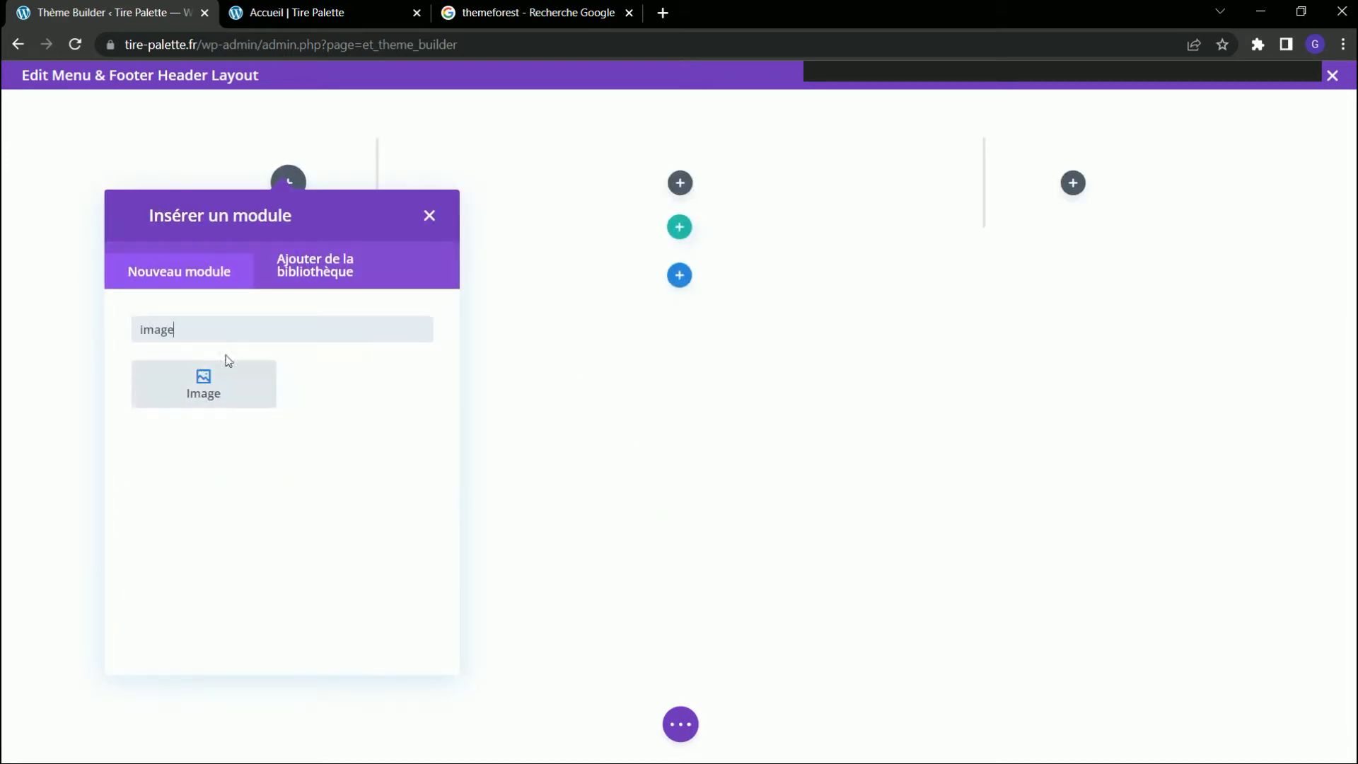
pyautogui.click(222, 380)
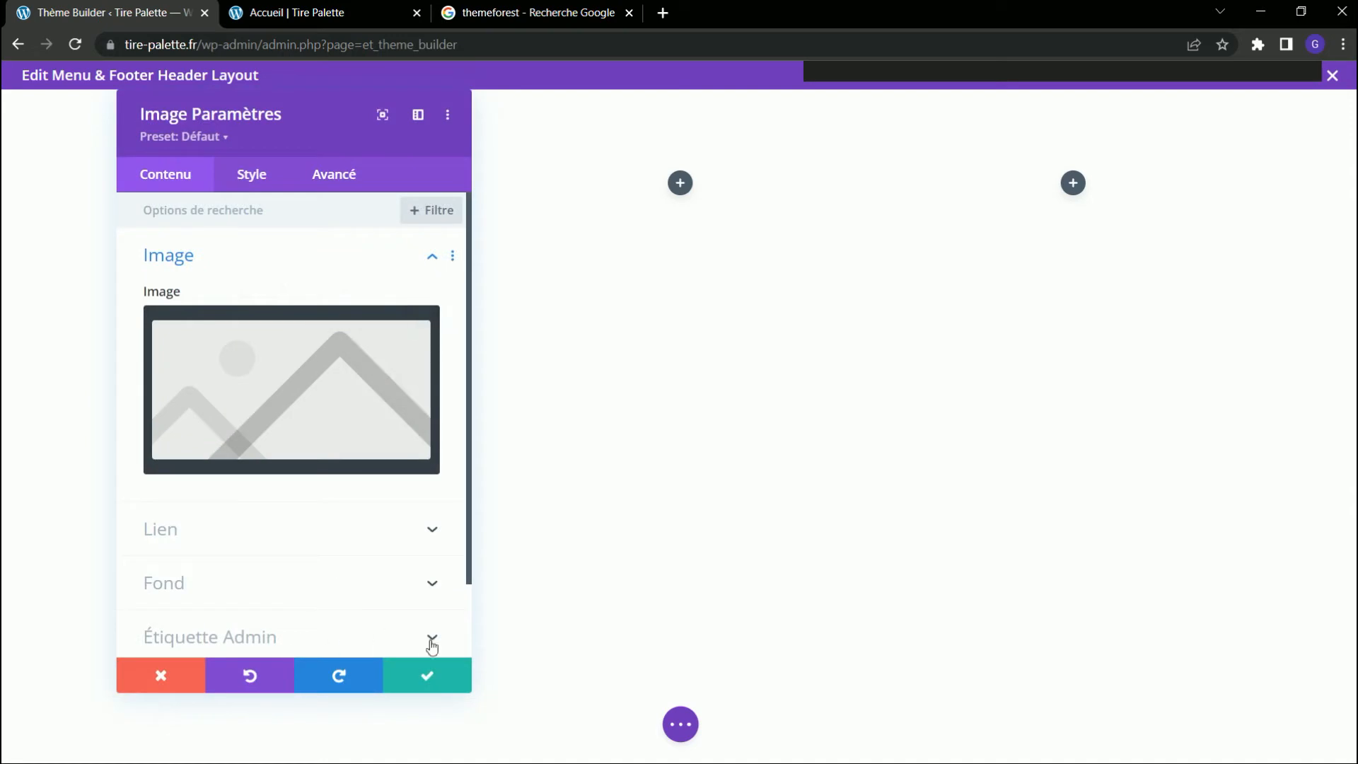
pyautogui.click(430, 673)
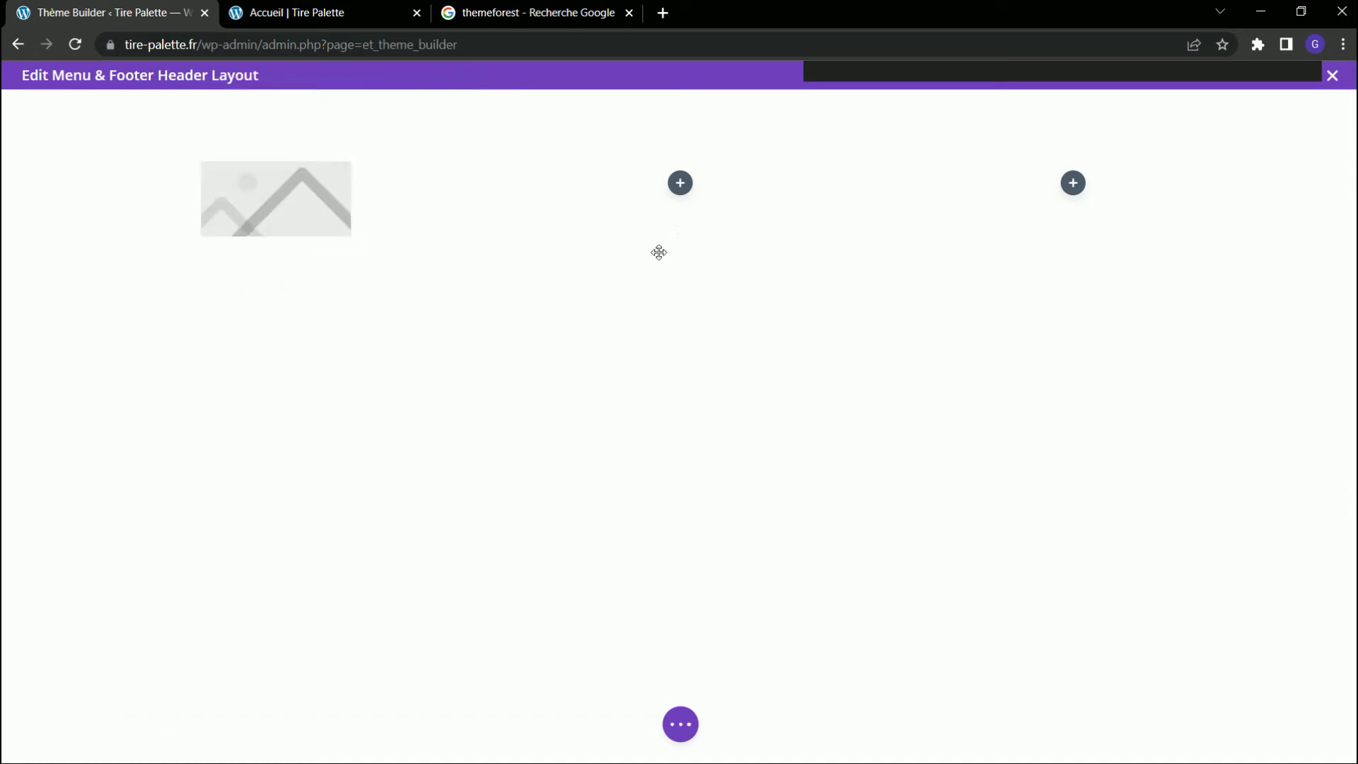
# Add a Menu module to the middle column of the header row.
pyautogui.click(680, 183)
pyautogui.write('menu')
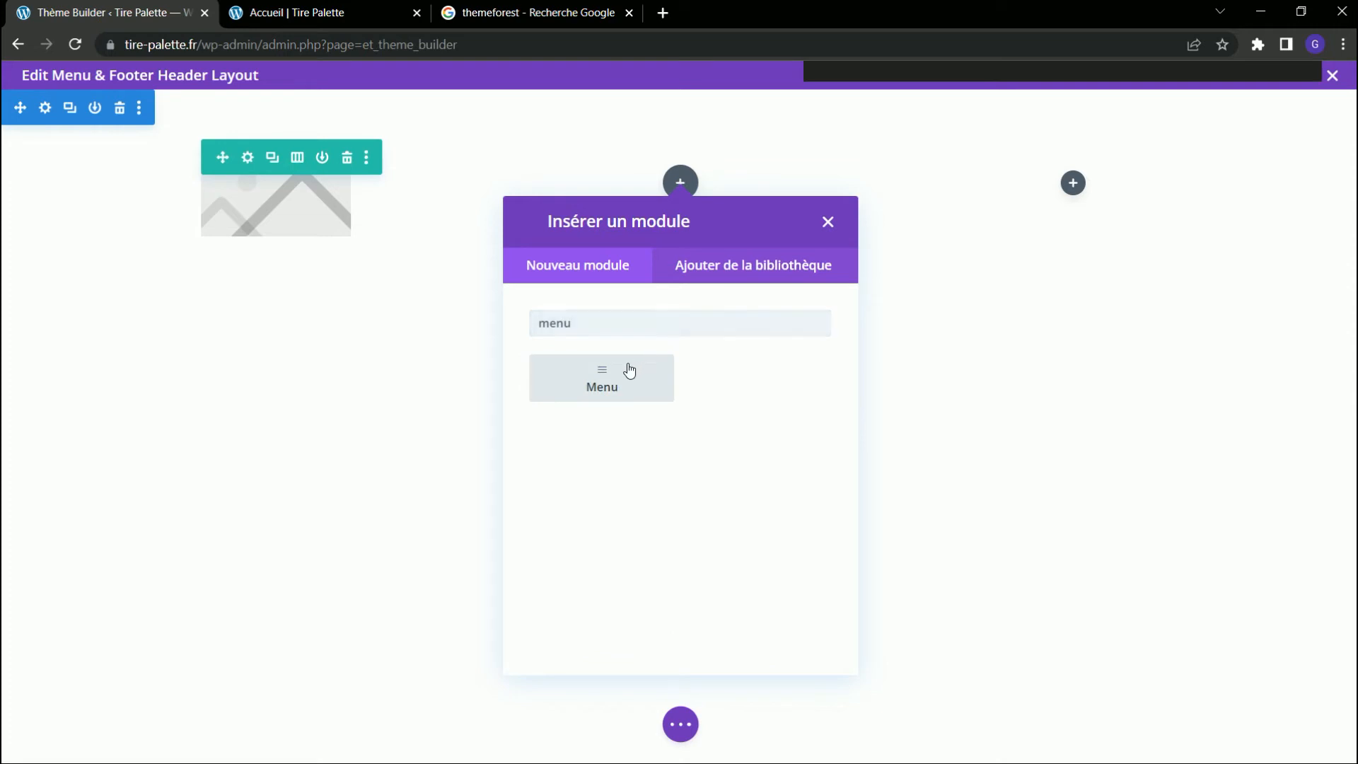
pyautogui.click(628, 371)
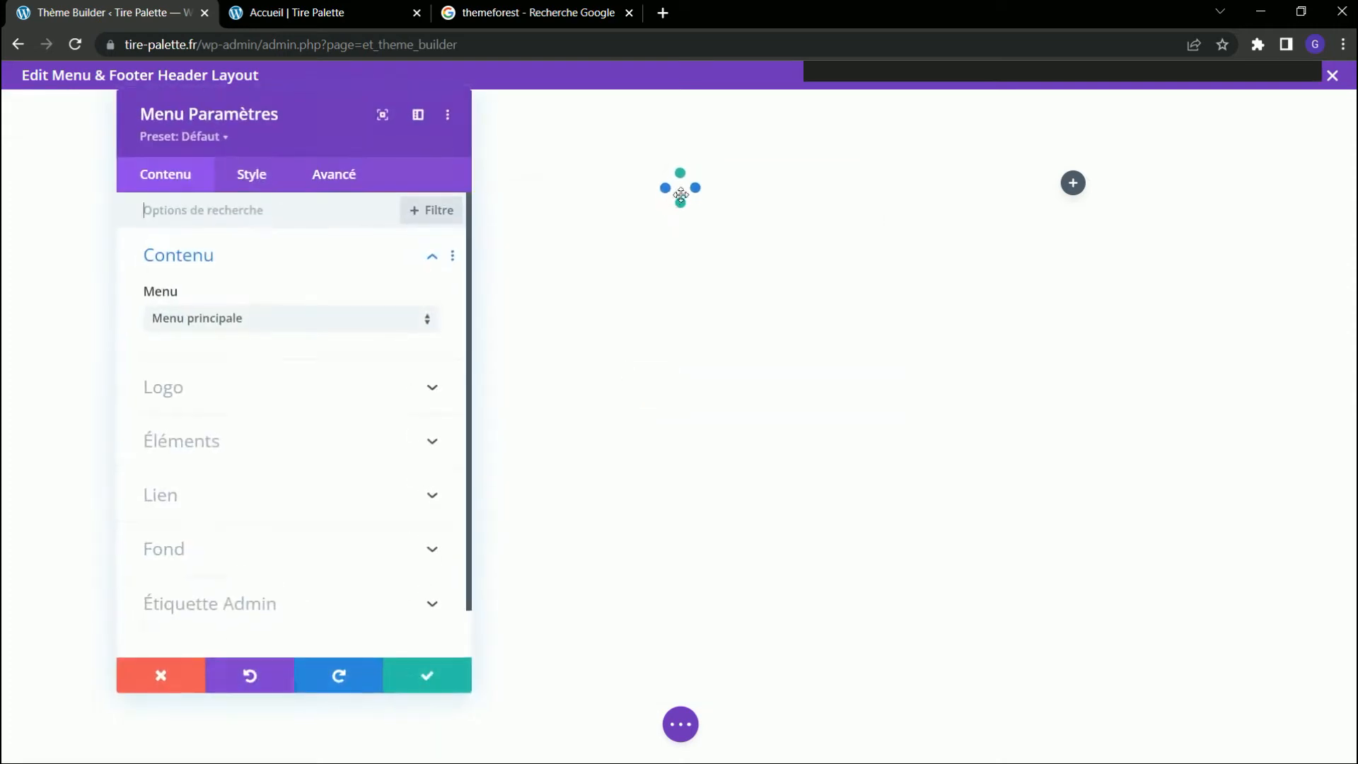
pyautogui.click(427, 681)
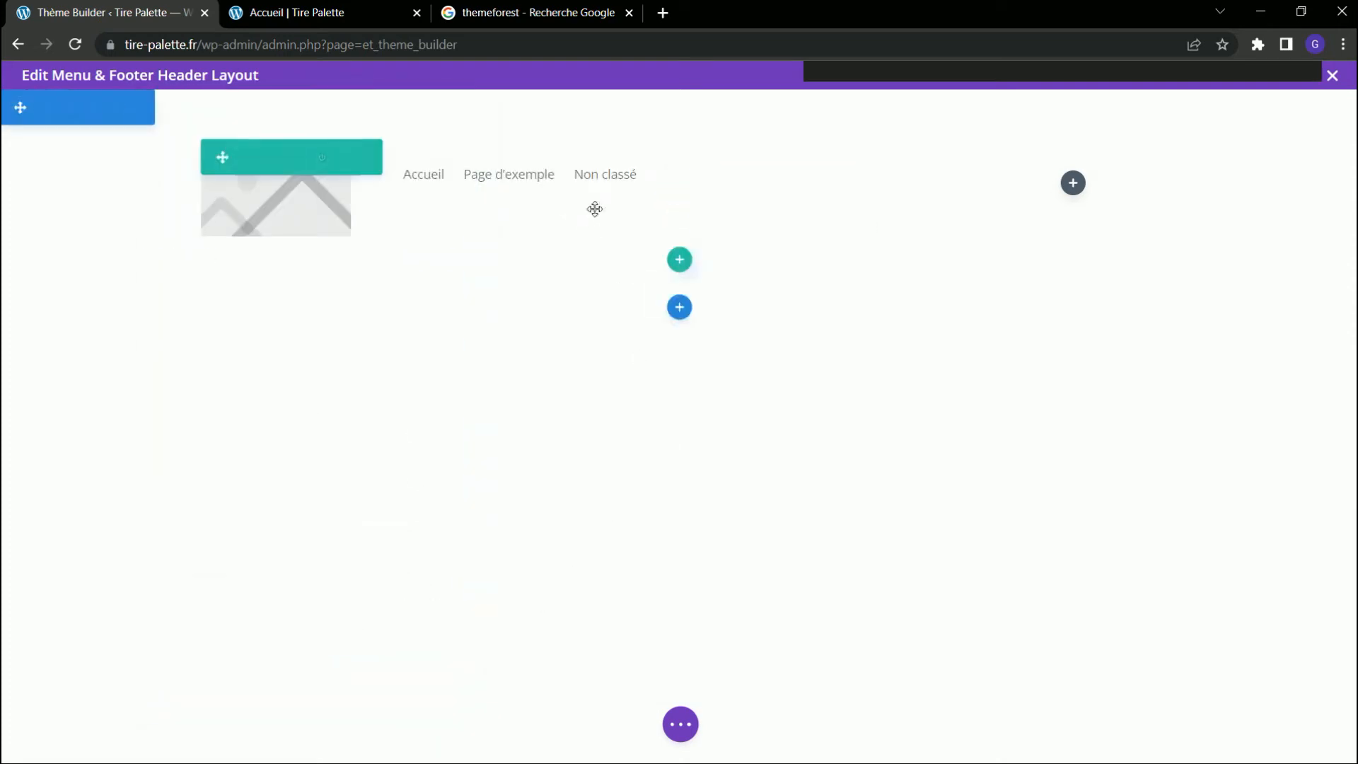
# Add a Button module (Bouton) to the third column of the header row.
pyautogui.click(1073, 183)
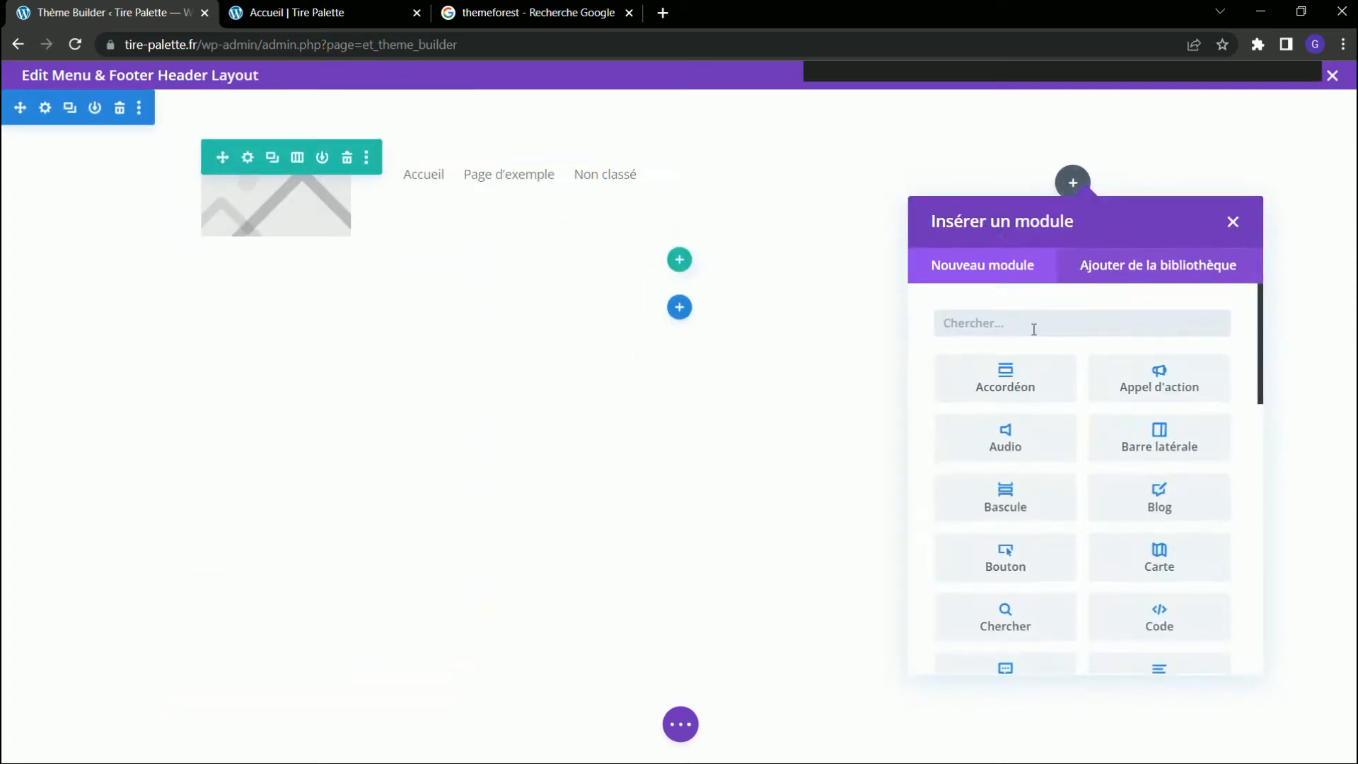
pyautogui.click(1031, 552)
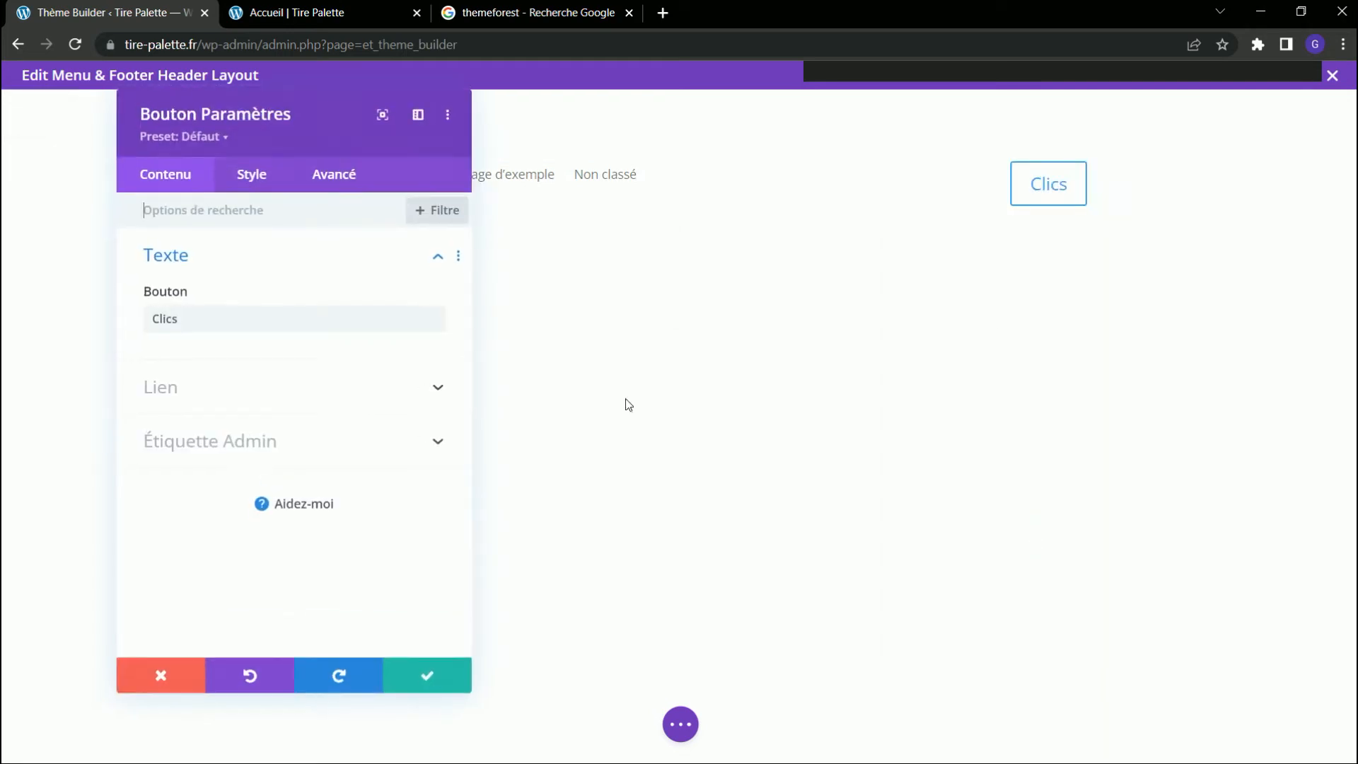
pyautogui.click(445, 682)
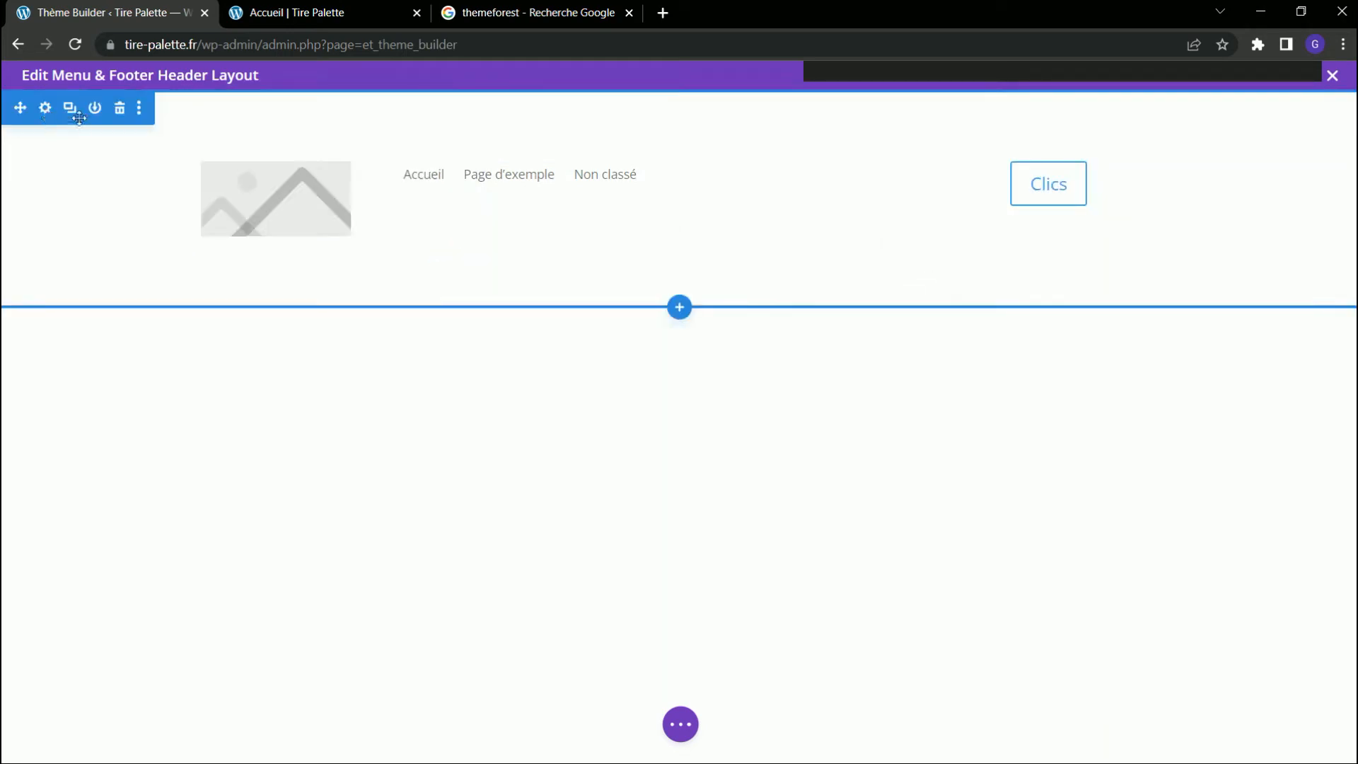
# Set the header section's top and bottom margins to 0px and link the two values.
pyautogui.click(47, 113)
pyautogui.click(269, 179)
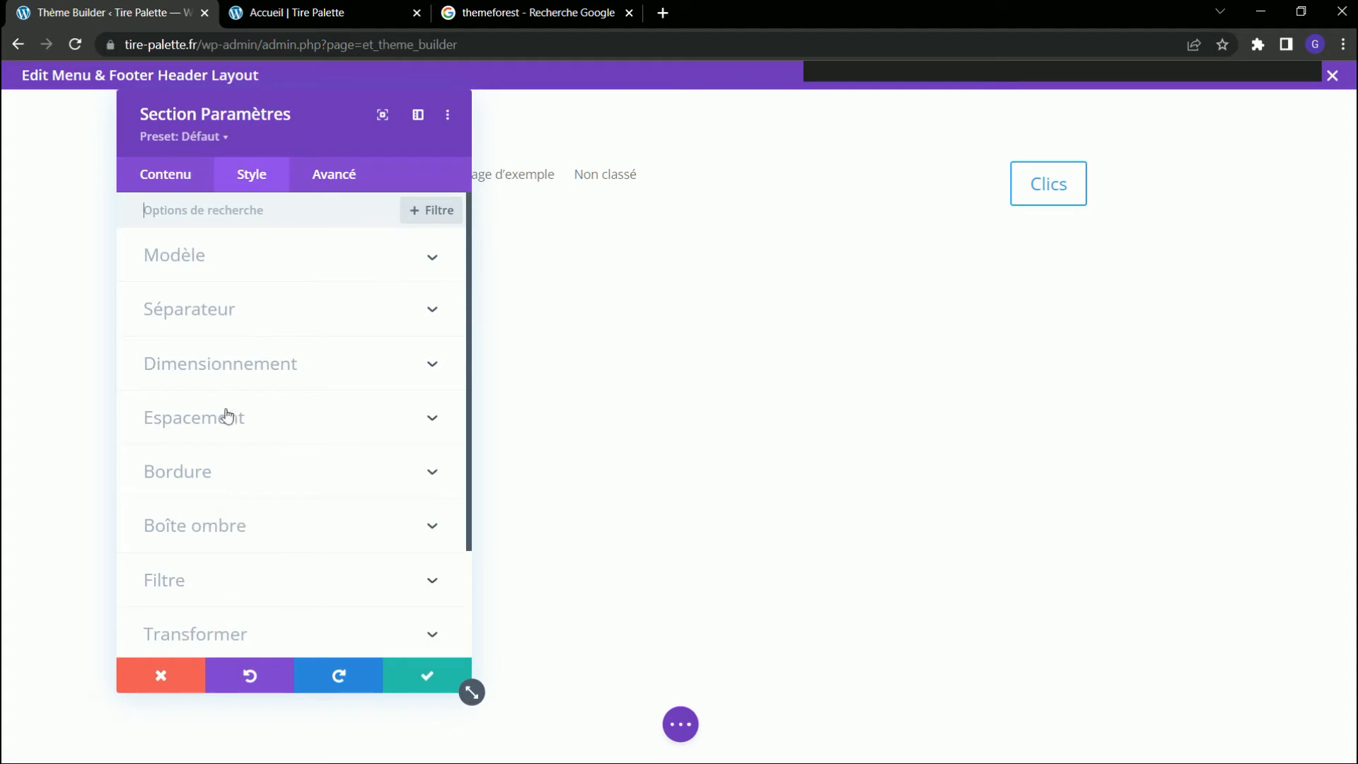
pyautogui.click(225, 419)
pyautogui.click(172, 283)
pyautogui.write('0')
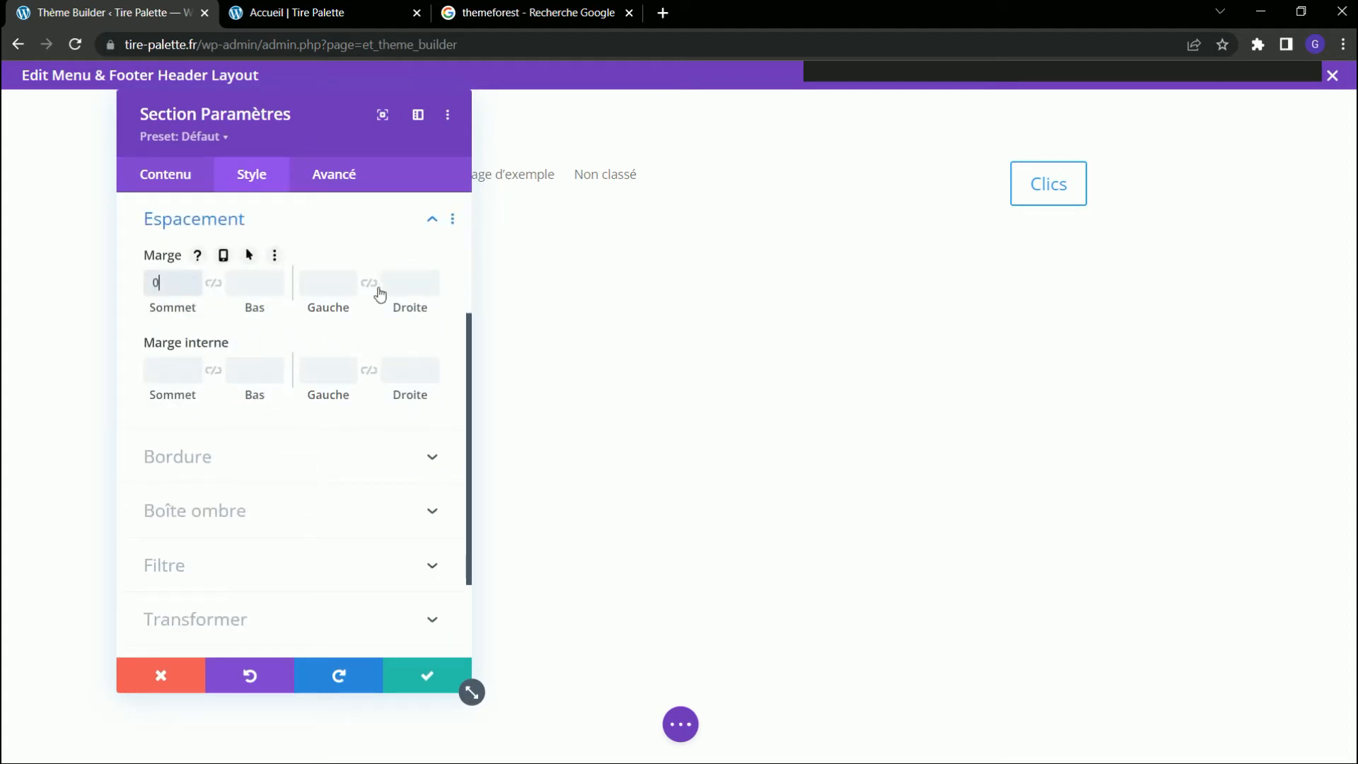
pyautogui.click(213, 283)
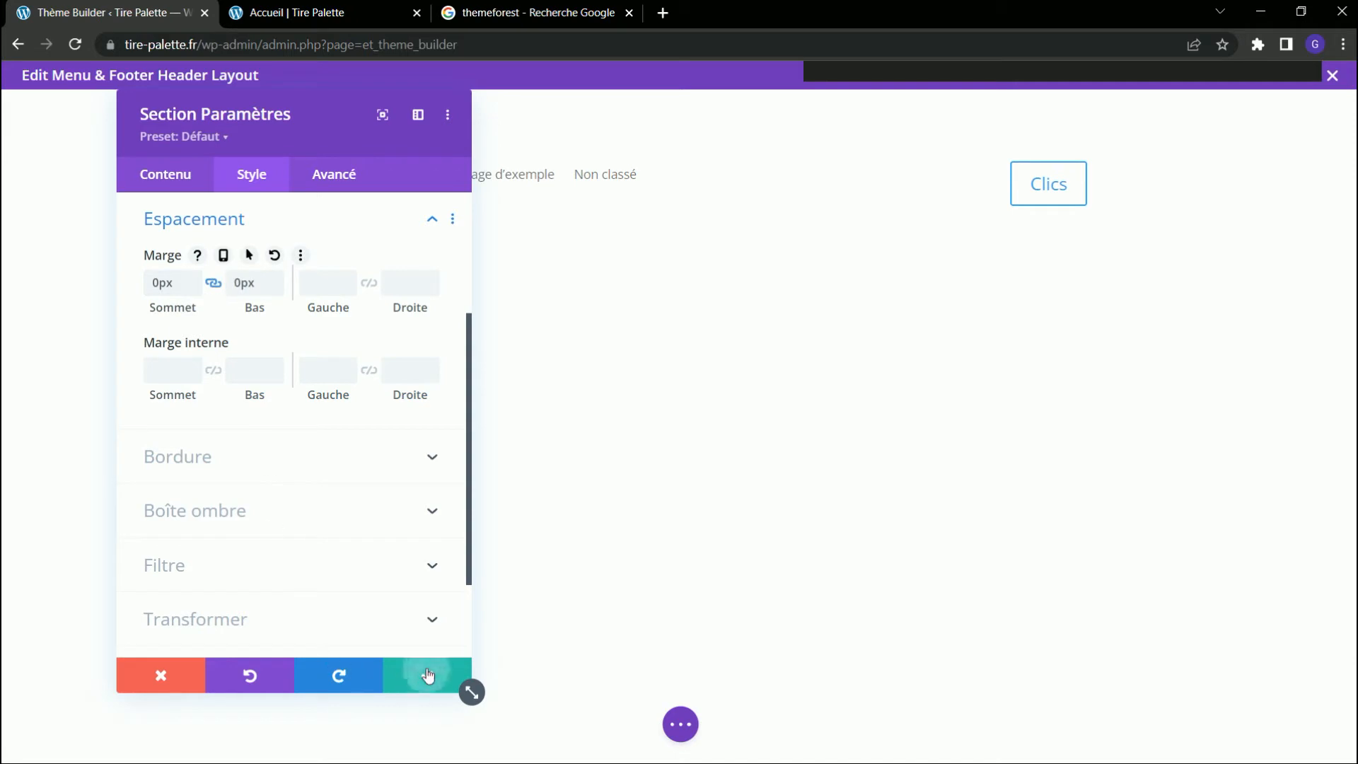
pyautogui.click(427, 674)
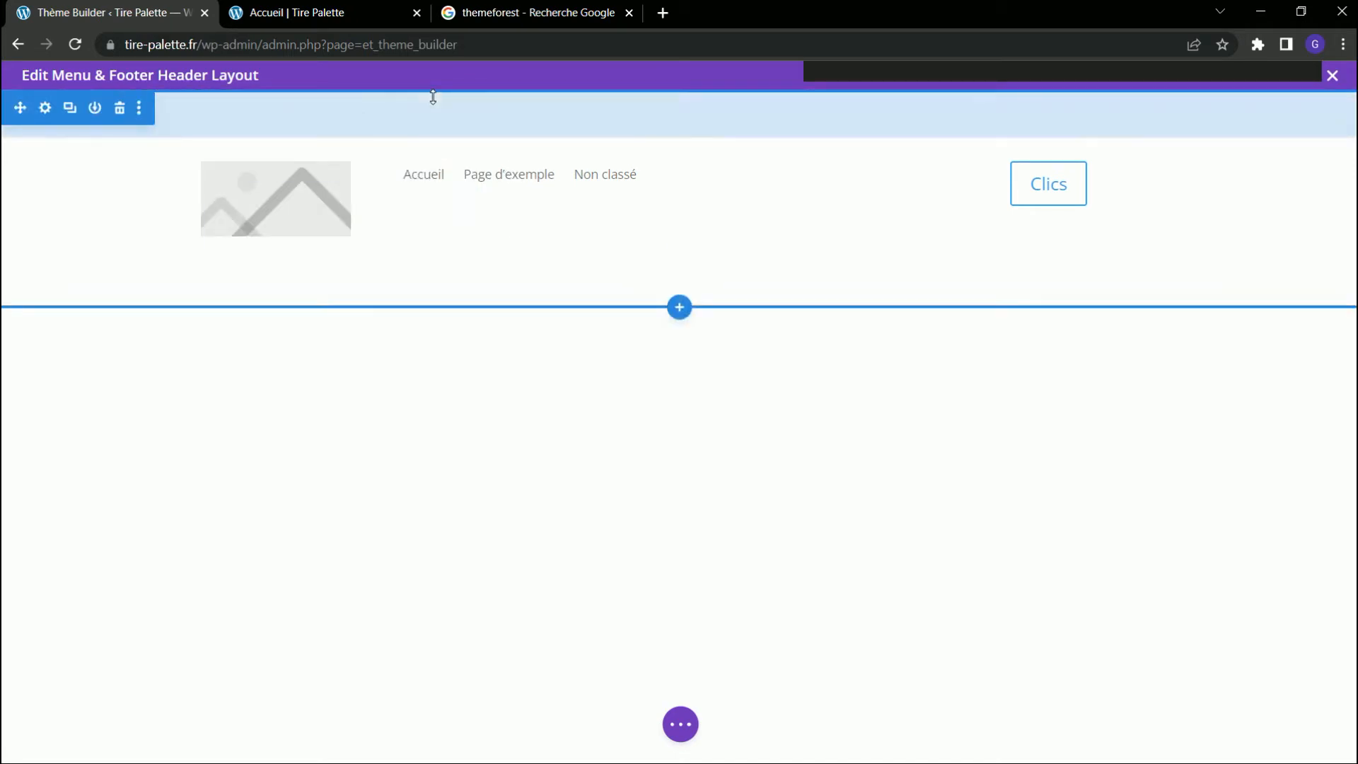
# Set the header section's top and bottom padding (Marge interne) to 0px.
pyautogui.click(46, 108)
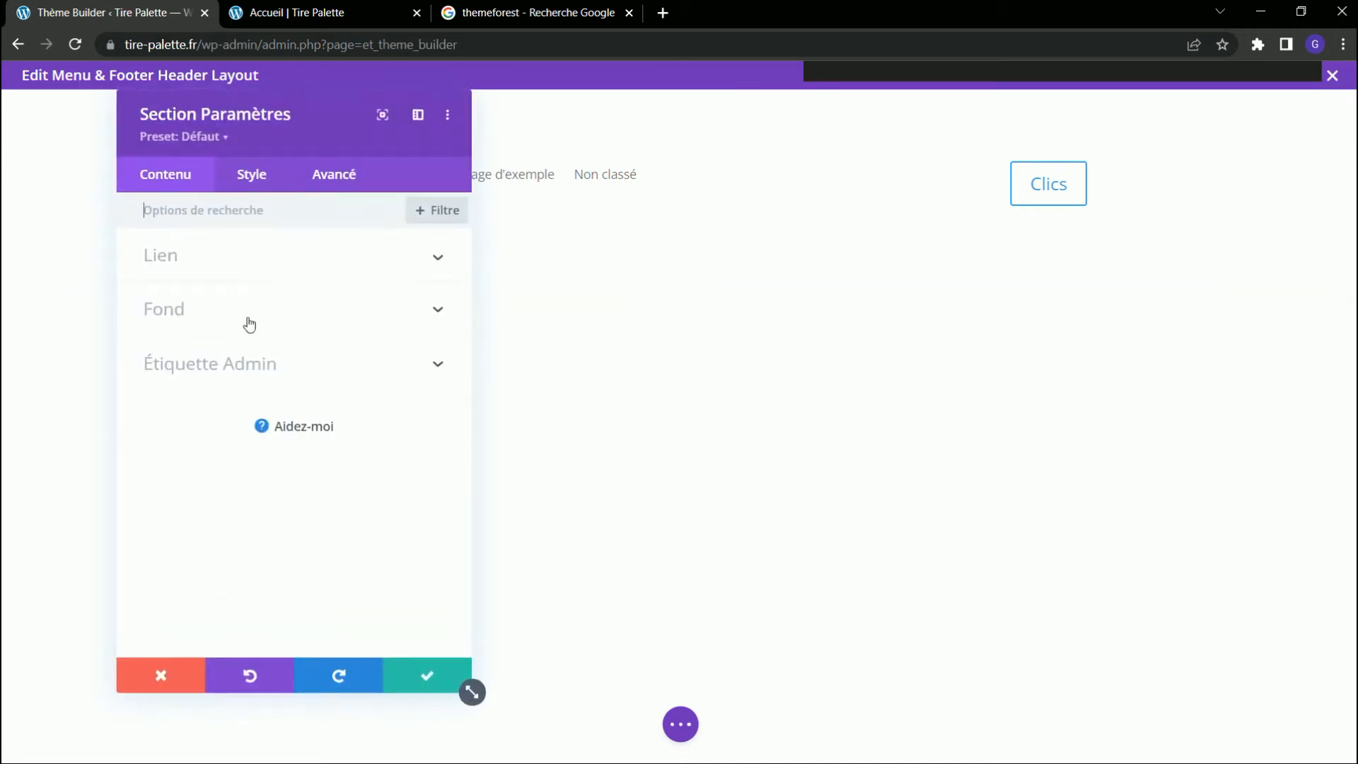
pyautogui.click(244, 186)
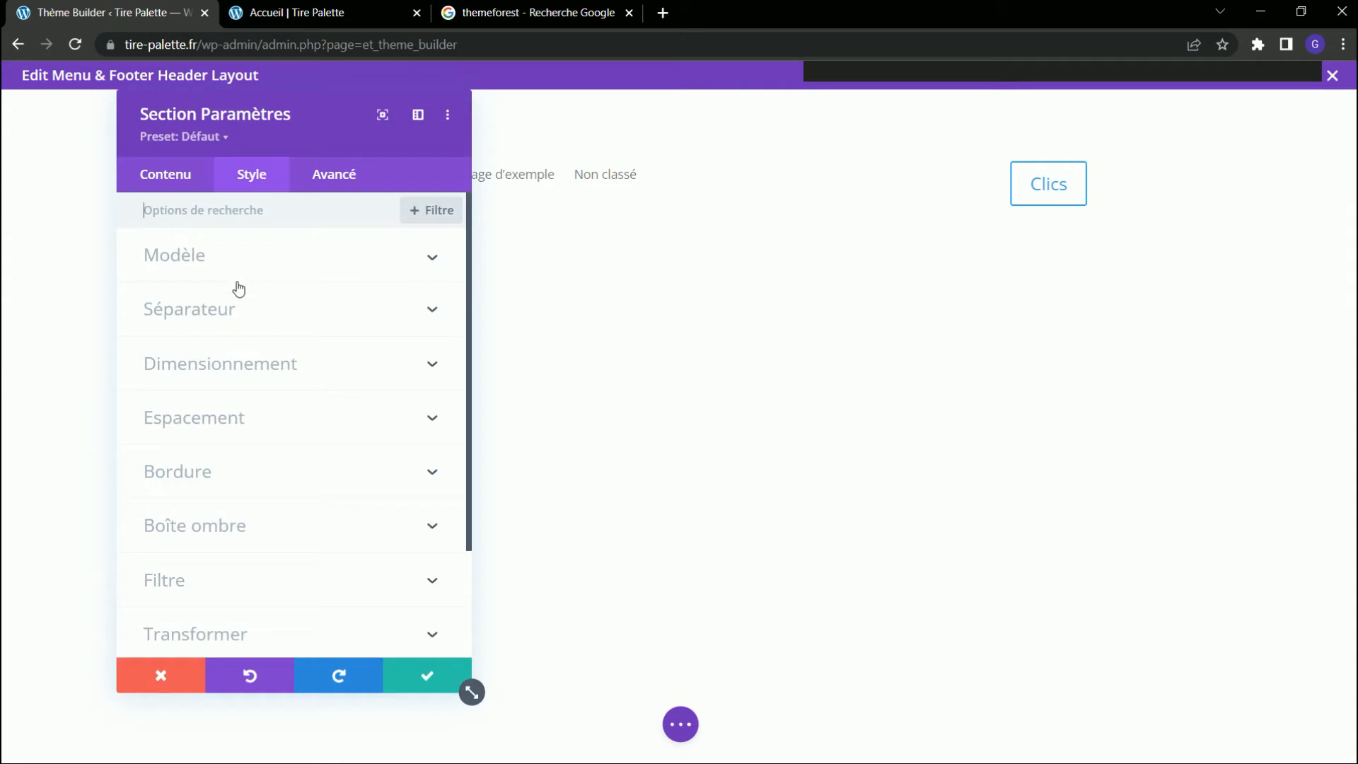
pyautogui.click(222, 422)
pyautogui.click(176, 371)
pyautogui.write('0')
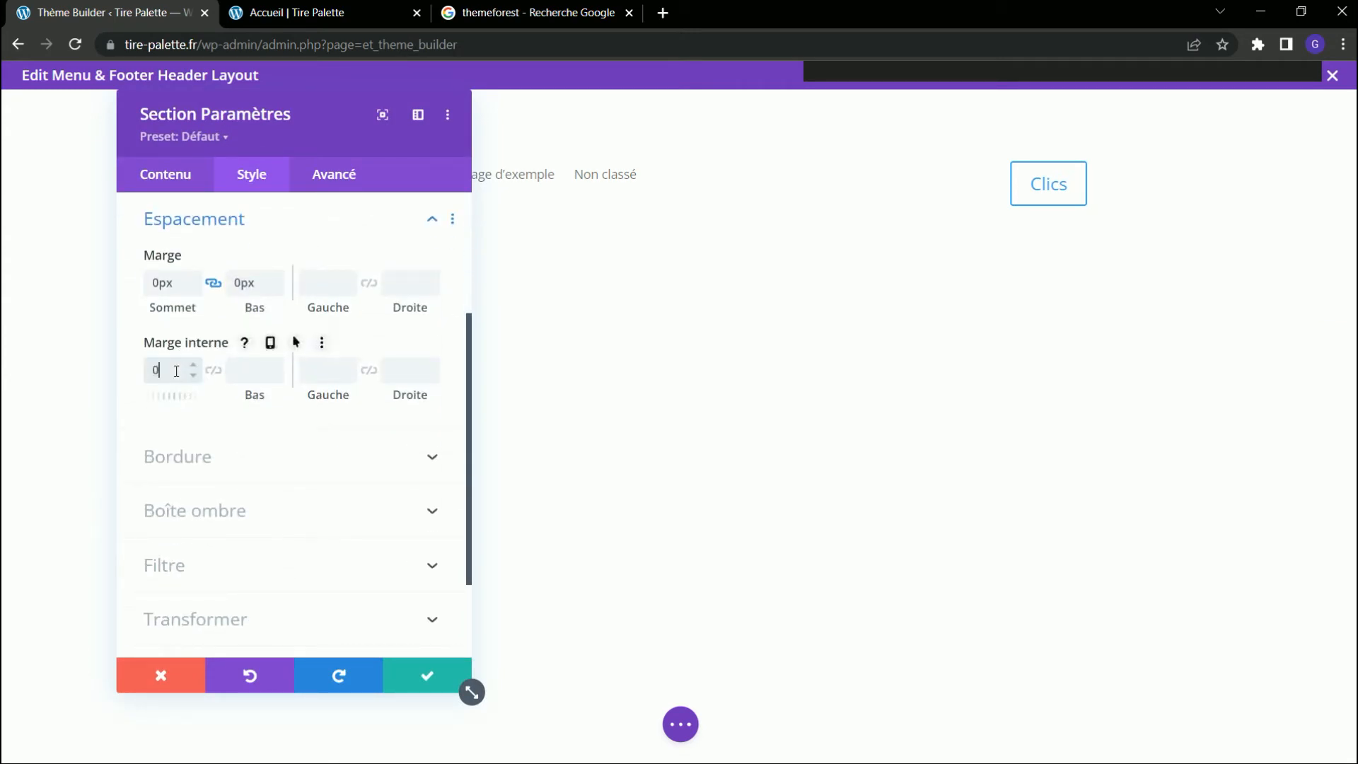
pyautogui.press('Tab')
pyautogui.write('0')
pyautogui.click(447, 665)
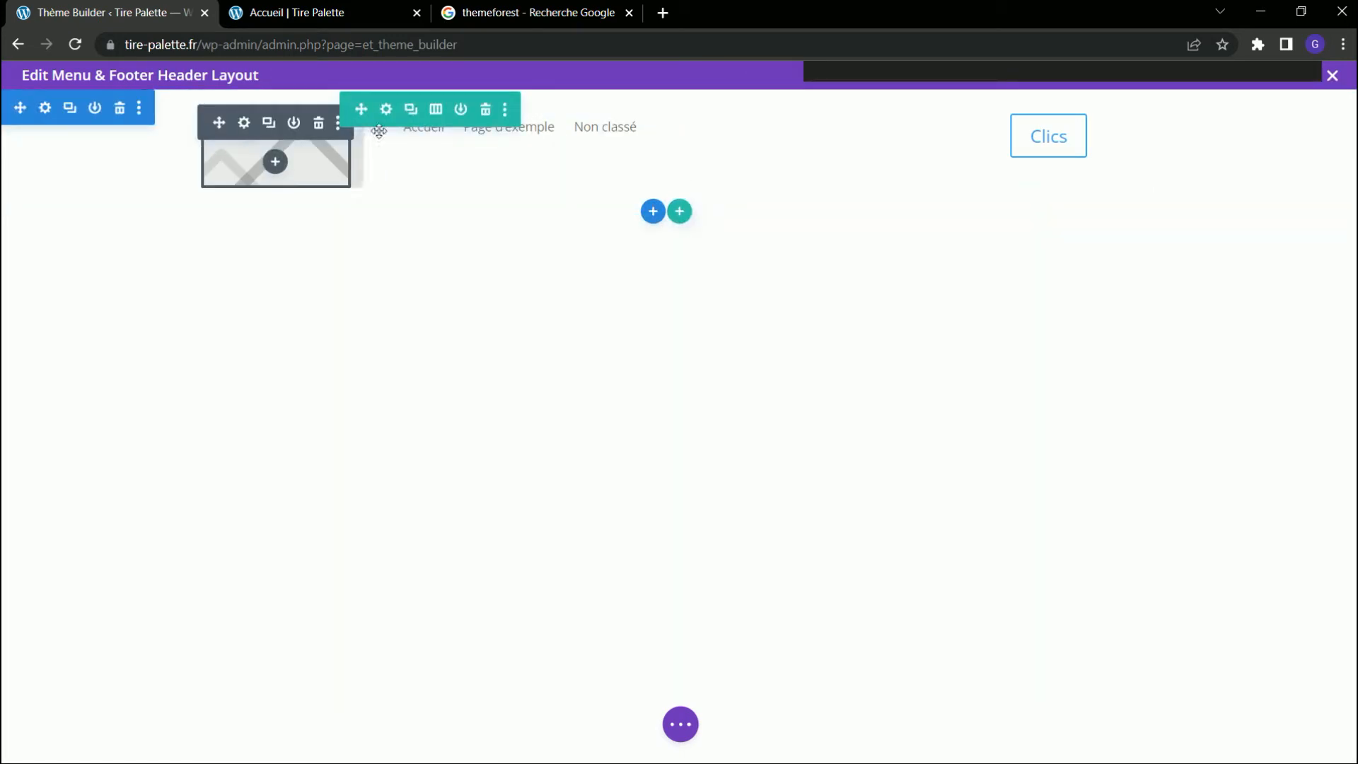
# Set the header row's top and bottom padding (Marge interne) to 0px and link the two values.
pyautogui.click(385, 109)
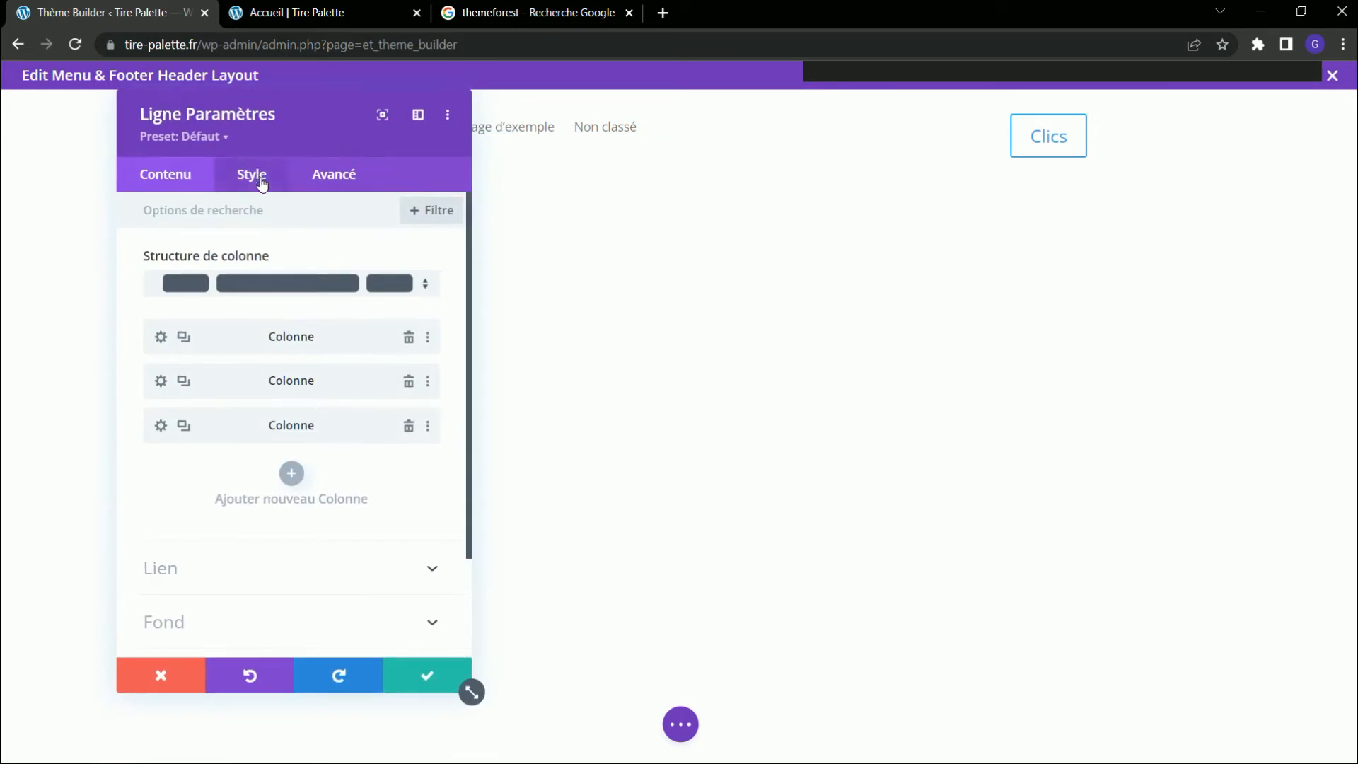
pyautogui.click(261, 176)
pyautogui.click(242, 320)
pyautogui.click(178, 369)
pyautogui.write('0')
pyautogui.click(237, 362)
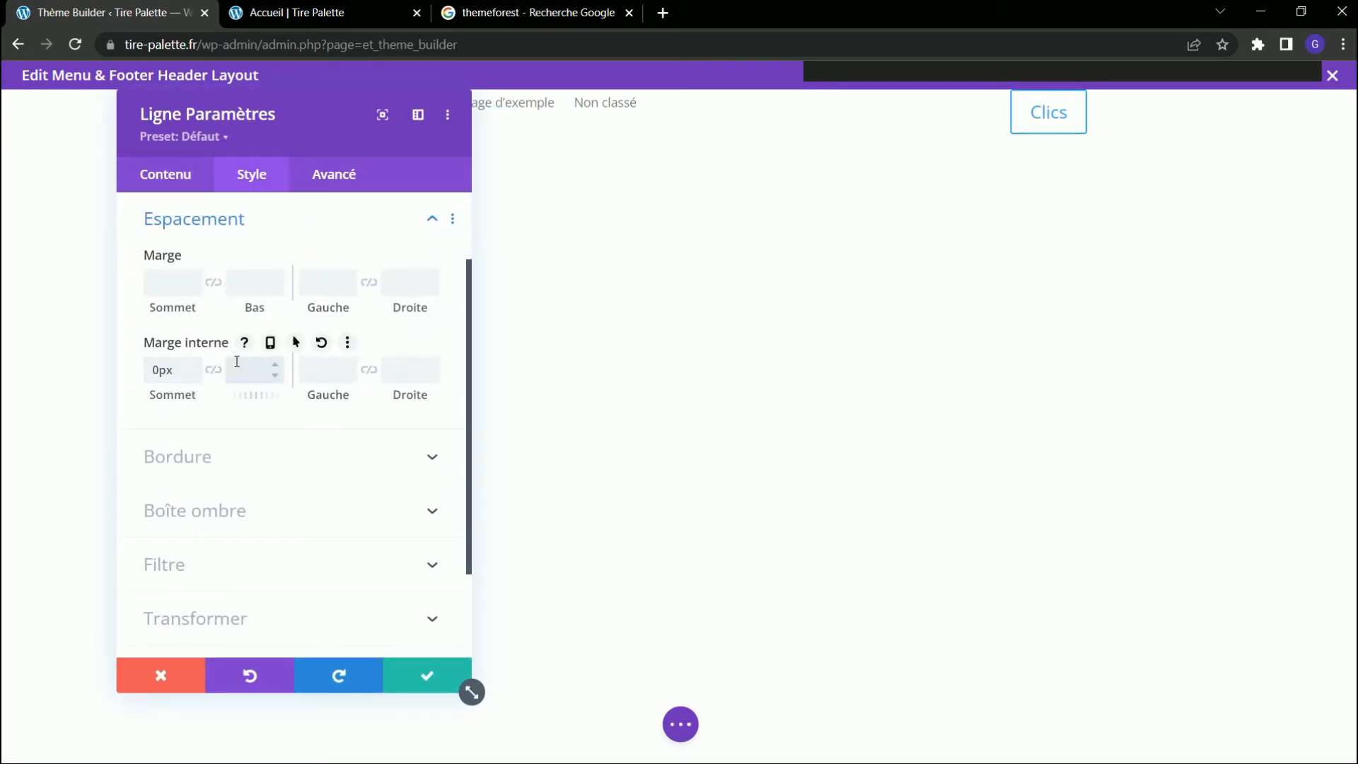
pyautogui.write('0')
pyautogui.press('Tab')
pyautogui.click(214, 369)
pyautogui.click(432, 689)
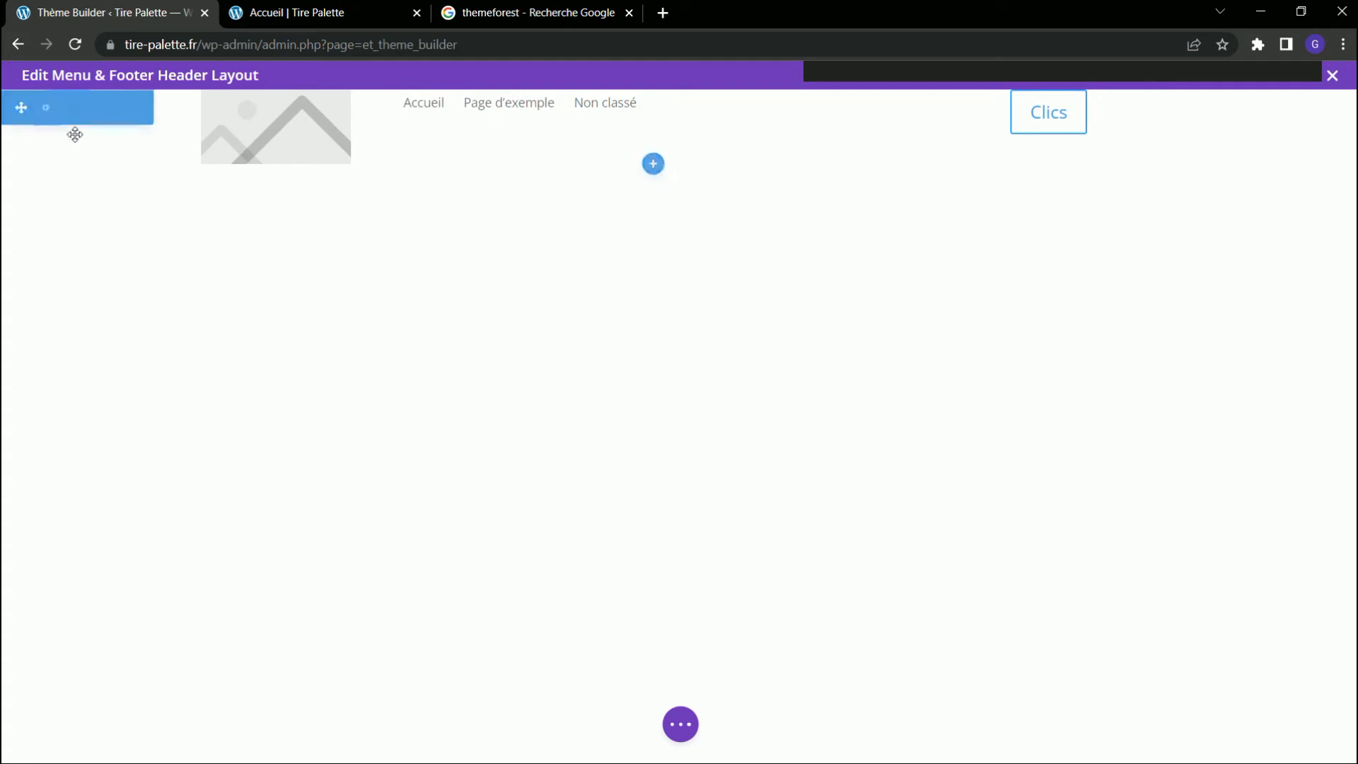
# Increase the header section's linked top and bottom padding (Marge interne) to 30px.
pyautogui.click(47, 107)
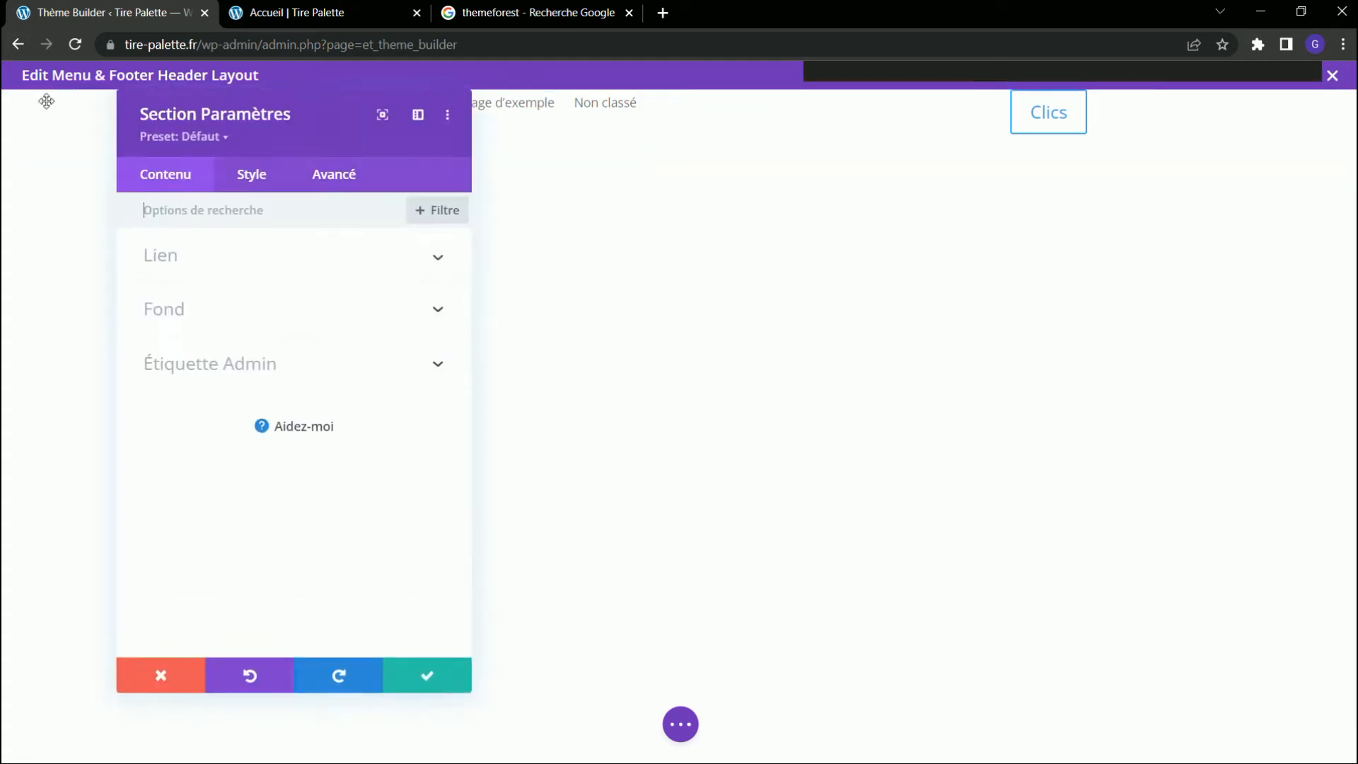
pyautogui.click(230, 172)
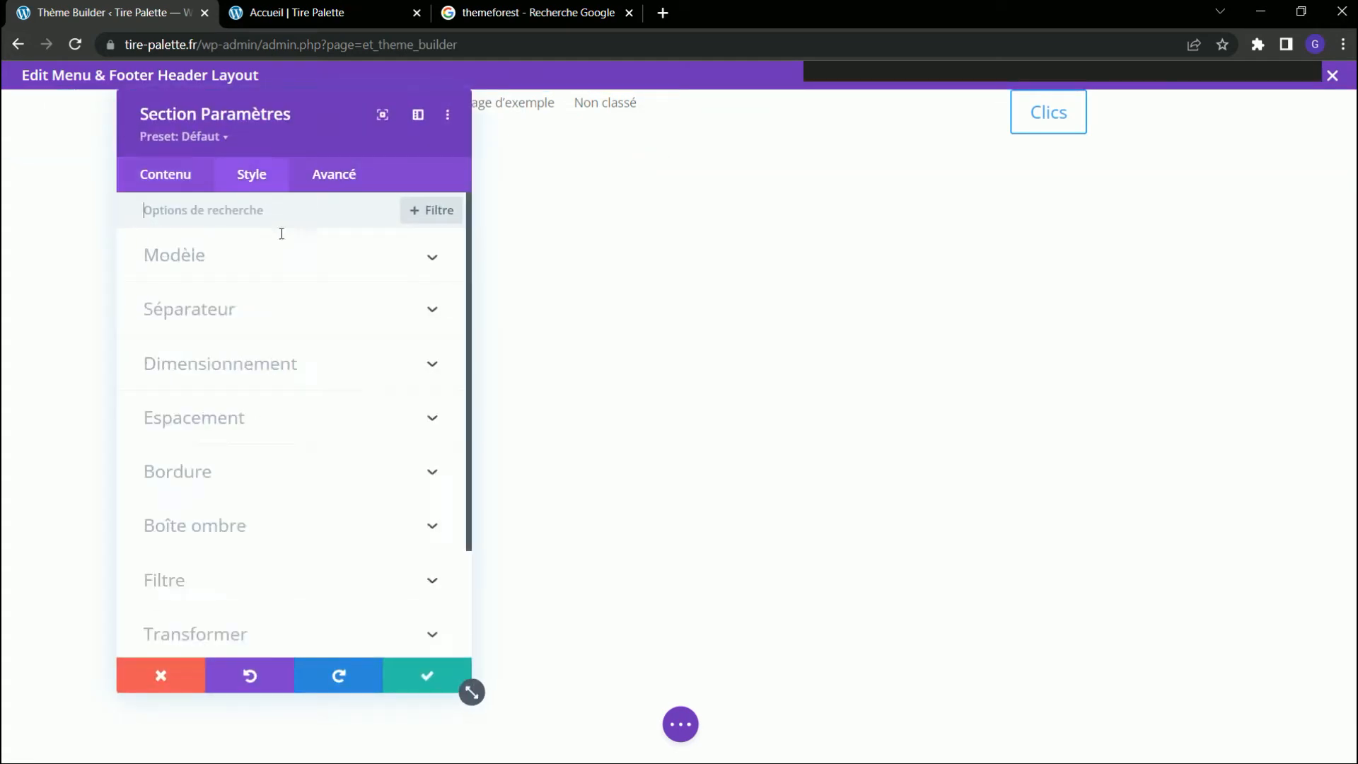
pyautogui.click(227, 416)
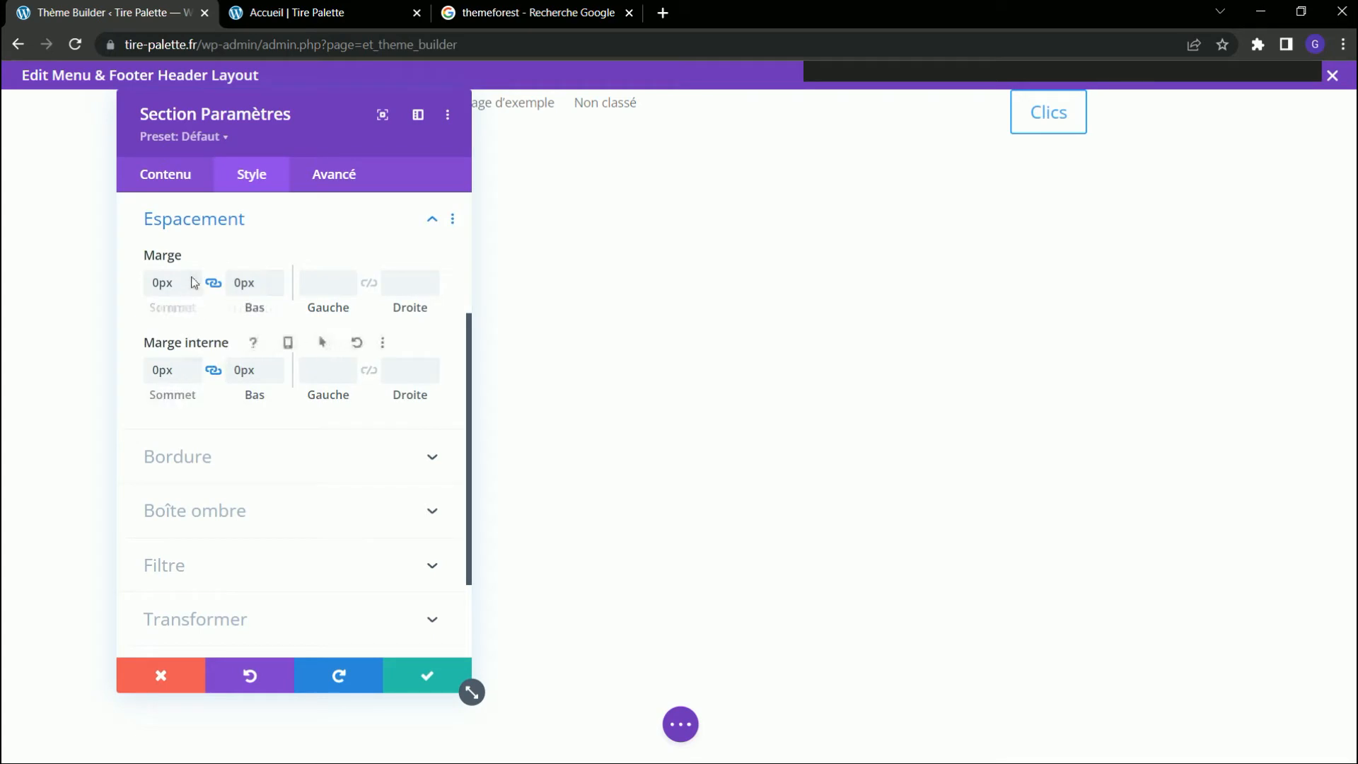
pyautogui.click(194, 366)
pyautogui.click(194, 365)
pyautogui.click(194, 366)
pyautogui.click(194, 365)
pyautogui.click(194, 366)
pyautogui.click(194, 365)
pyautogui.click(193, 365)
pyautogui.click(194, 366)
pyautogui.click(194, 365)
pyautogui.click(194, 365)
pyautogui.click(194, 365)
pyautogui.click(194, 365)
pyautogui.click(194, 365)
pyautogui.click(194, 366)
pyautogui.click(194, 365)
pyautogui.click(194, 365)
pyautogui.click(194, 365)
pyautogui.click(193, 366)
pyautogui.click(194, 365)
pyautogui.click(194, 365)
pyautogui.click(193, 365)
pyautogui.click(194, 365)
pyautogui.click(194, 365)
pyautogui.click(193, 365)
pyautogui.click(194, 365)
pyautogui.click(194, 365)
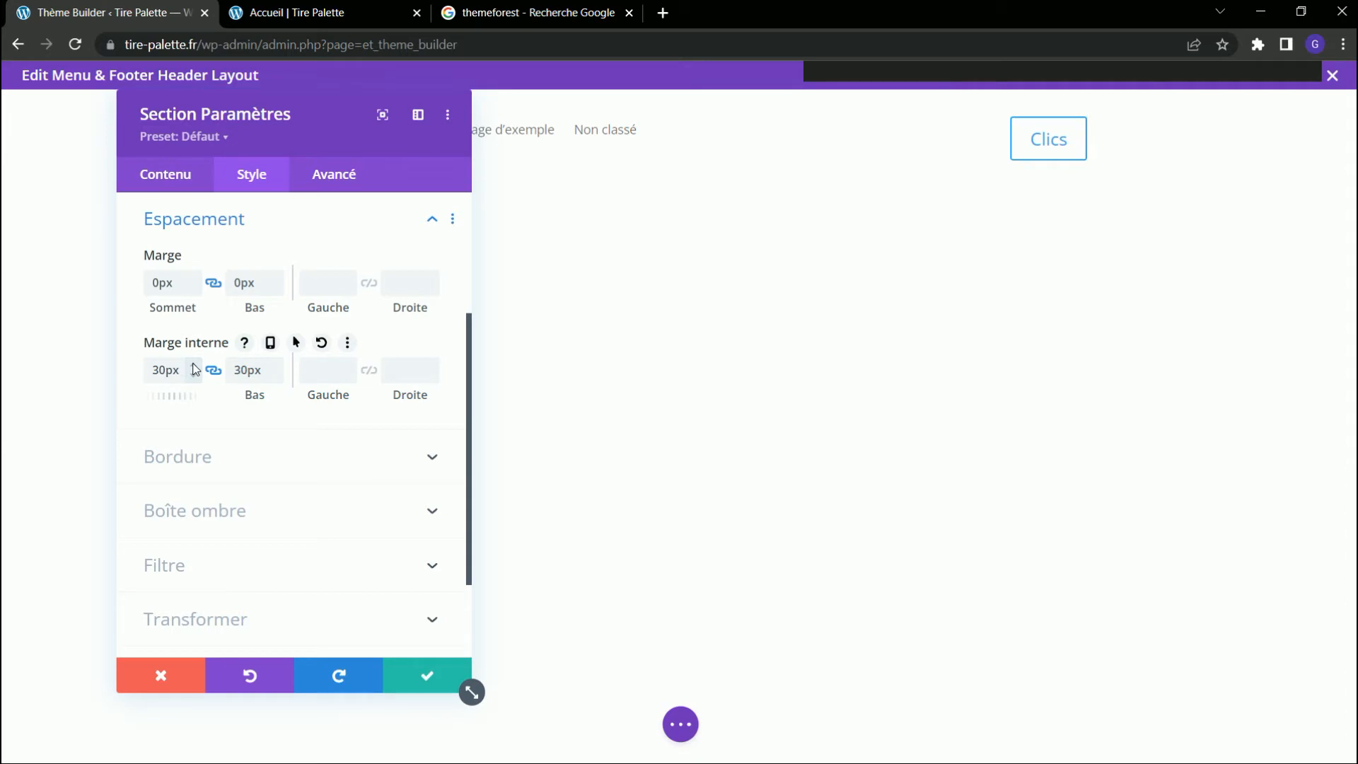
pyautogui.click(397, 670)
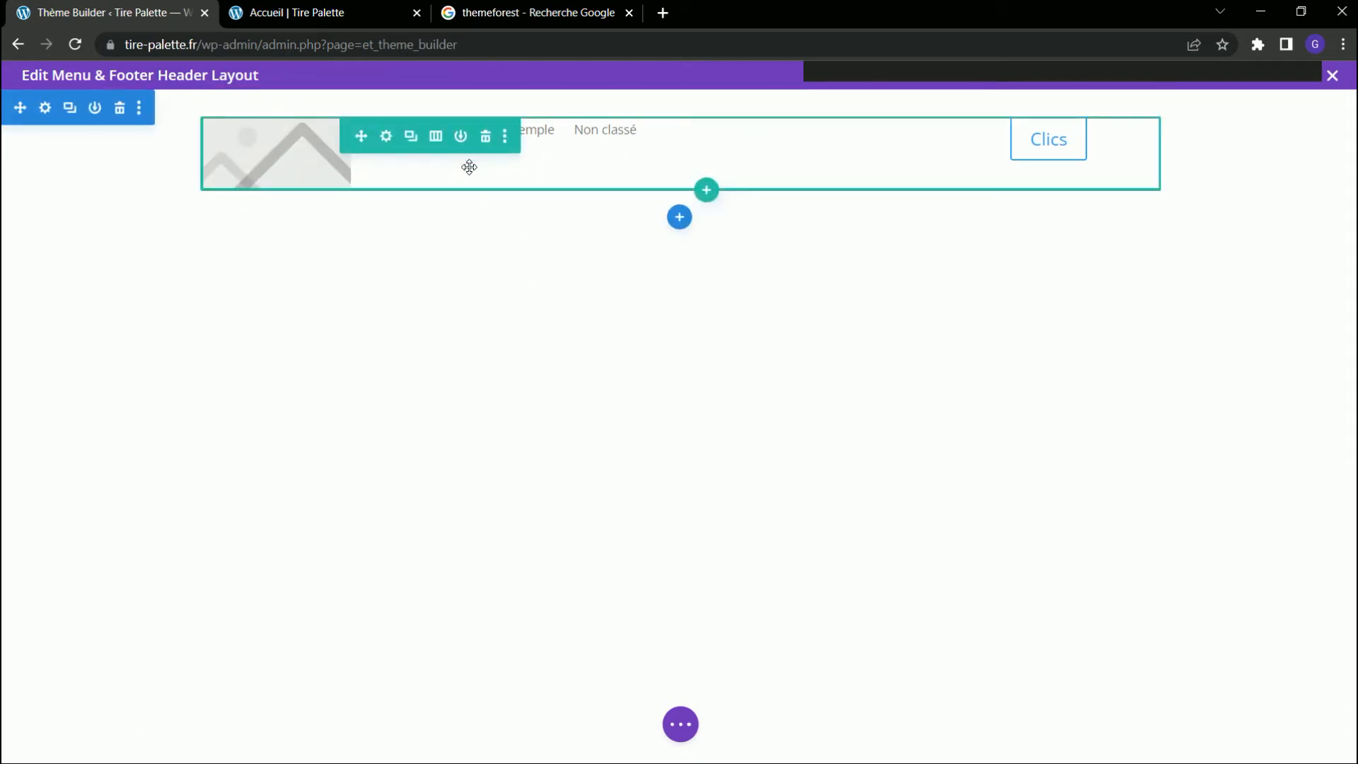
# Set the header section's background color to transparent.
pyautogui.click(43, 106)
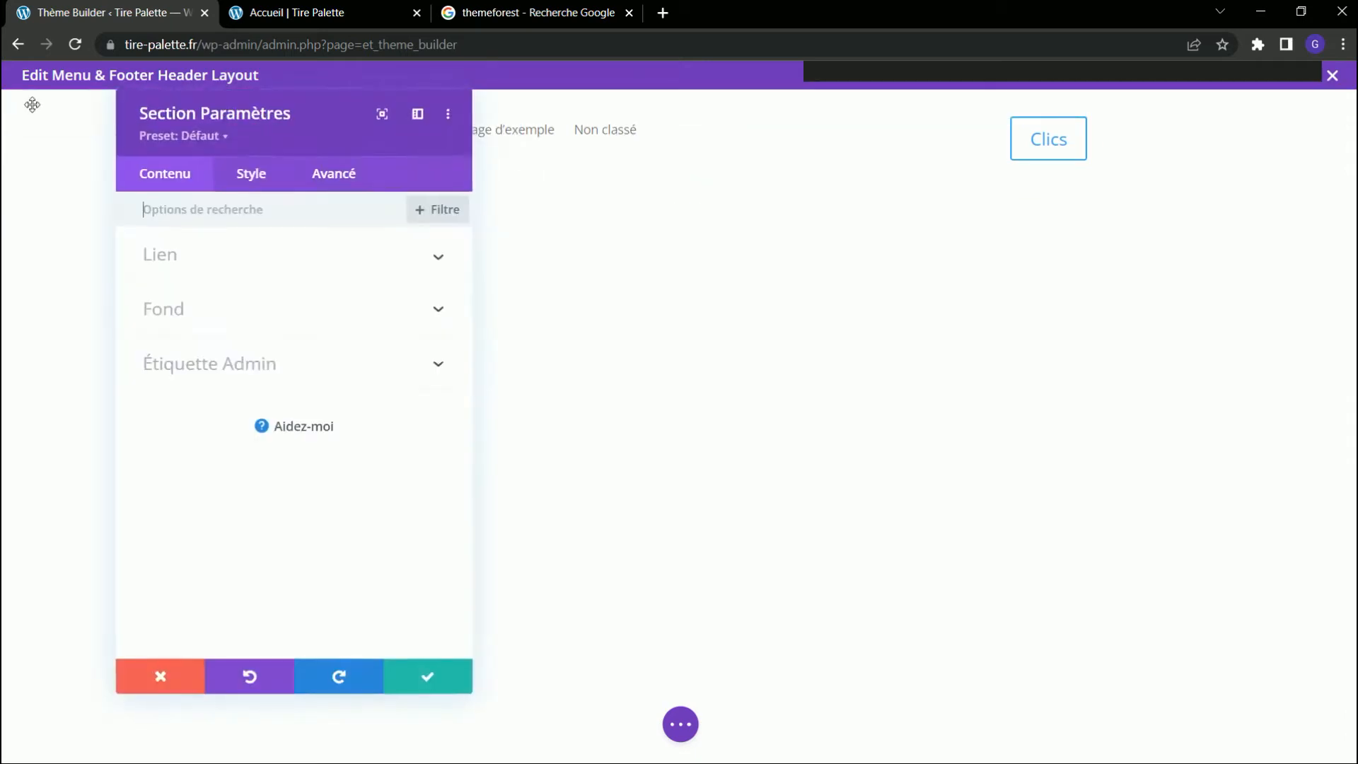
pyautogui.click(228, 322)
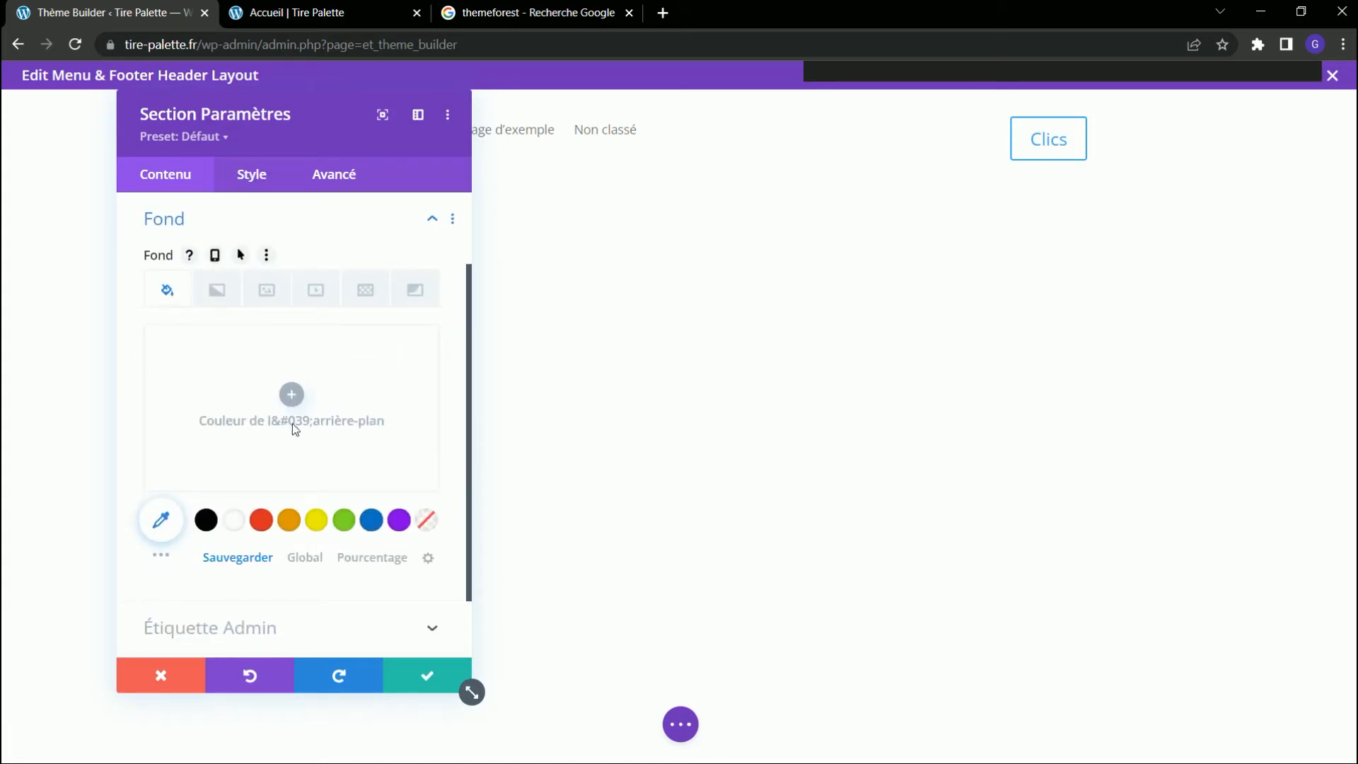
pyautogui.click(169, 525)
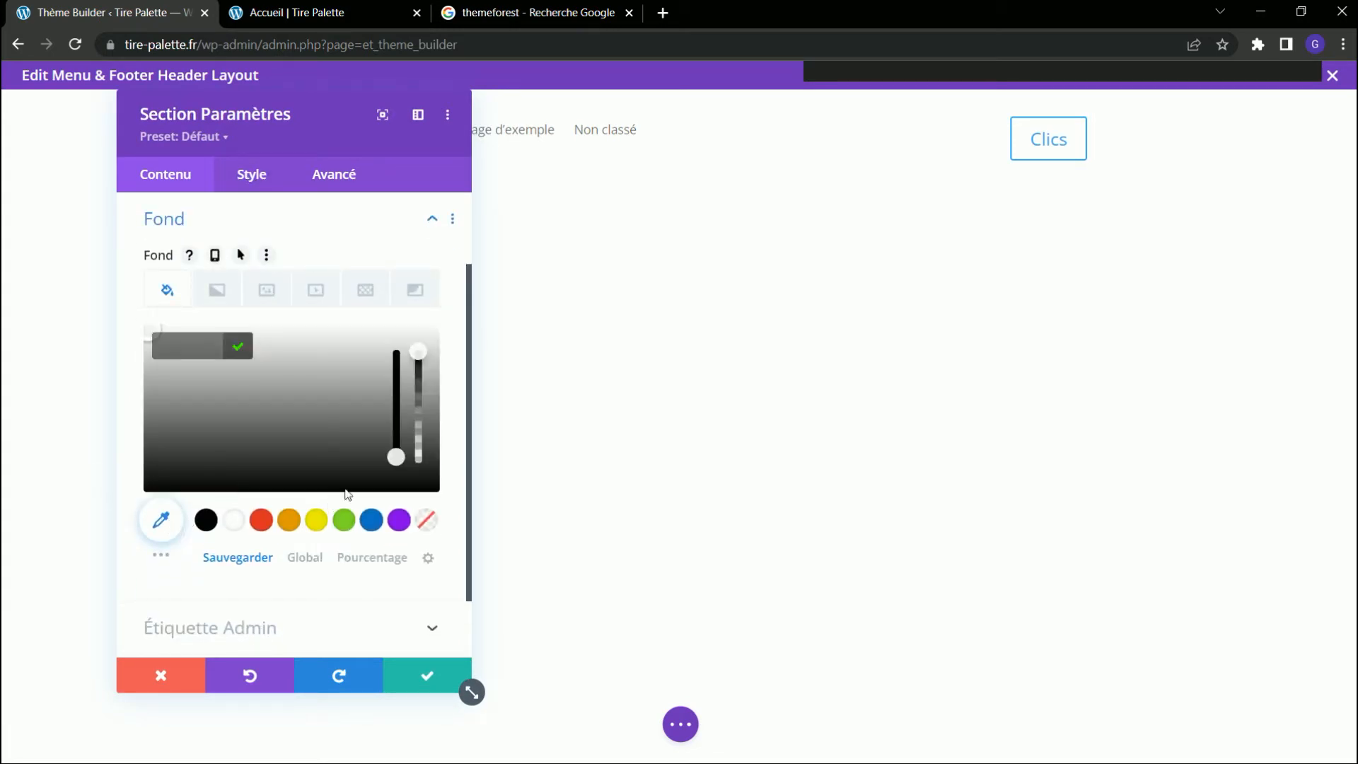
pyautogui.click(427, 533)
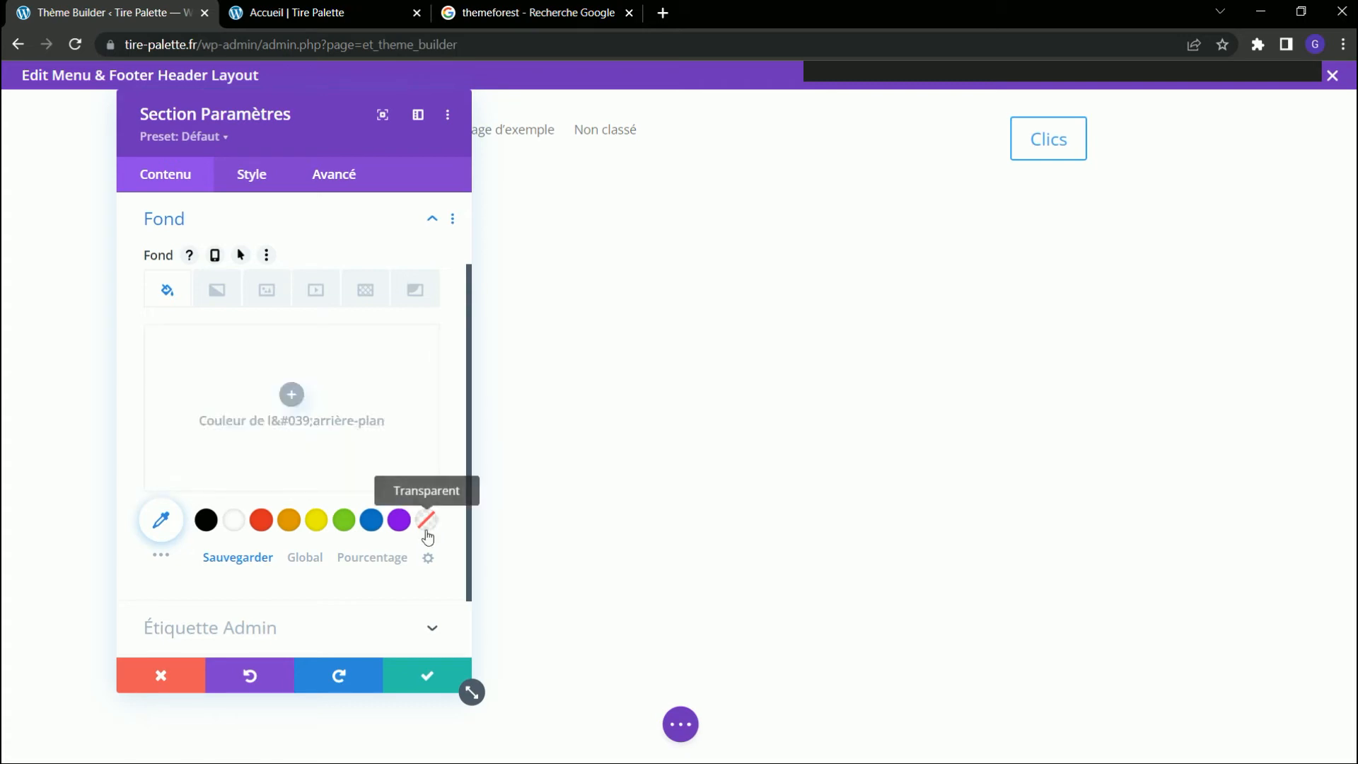
pyautogui.click(427, 534)
pyautogui.click(427, 674)
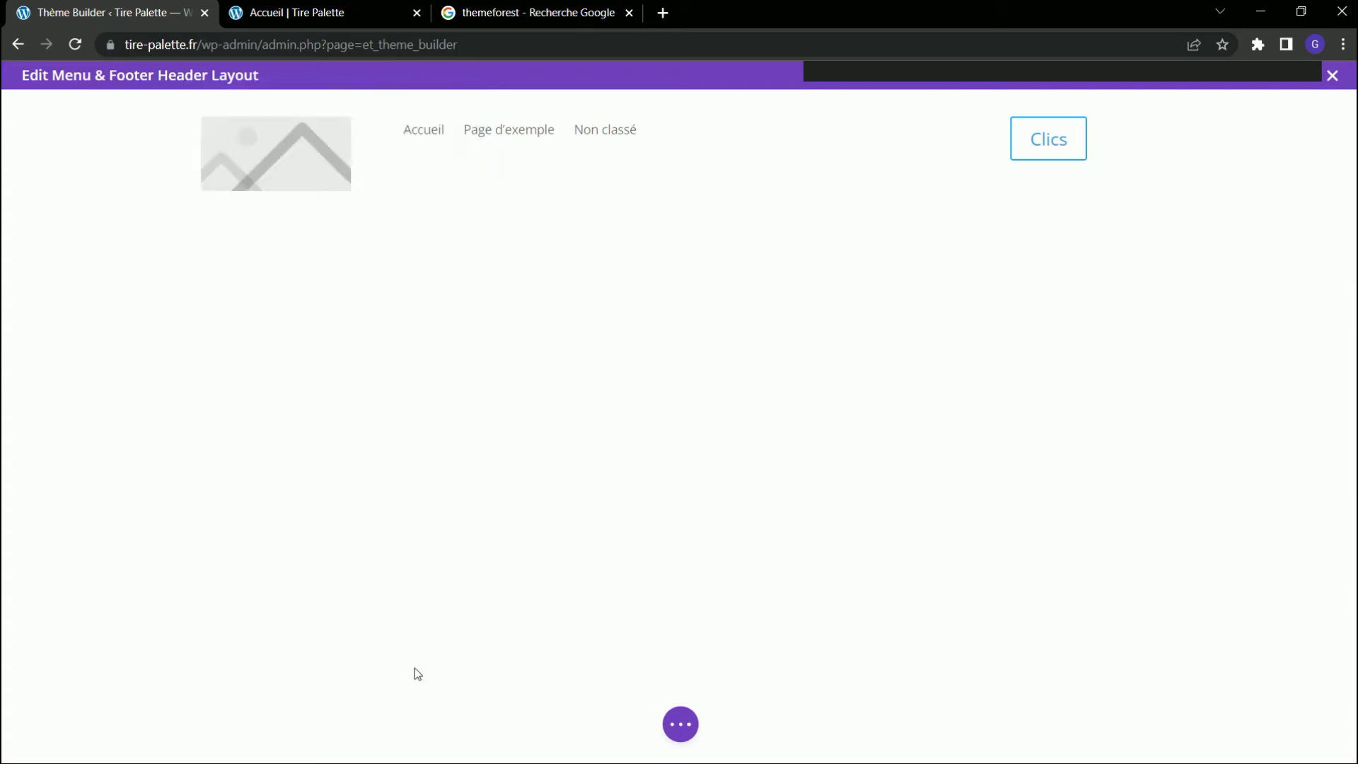
# Set the background color of the header's three-column row to transparent.
pyautogui.moveTo(476, 142)
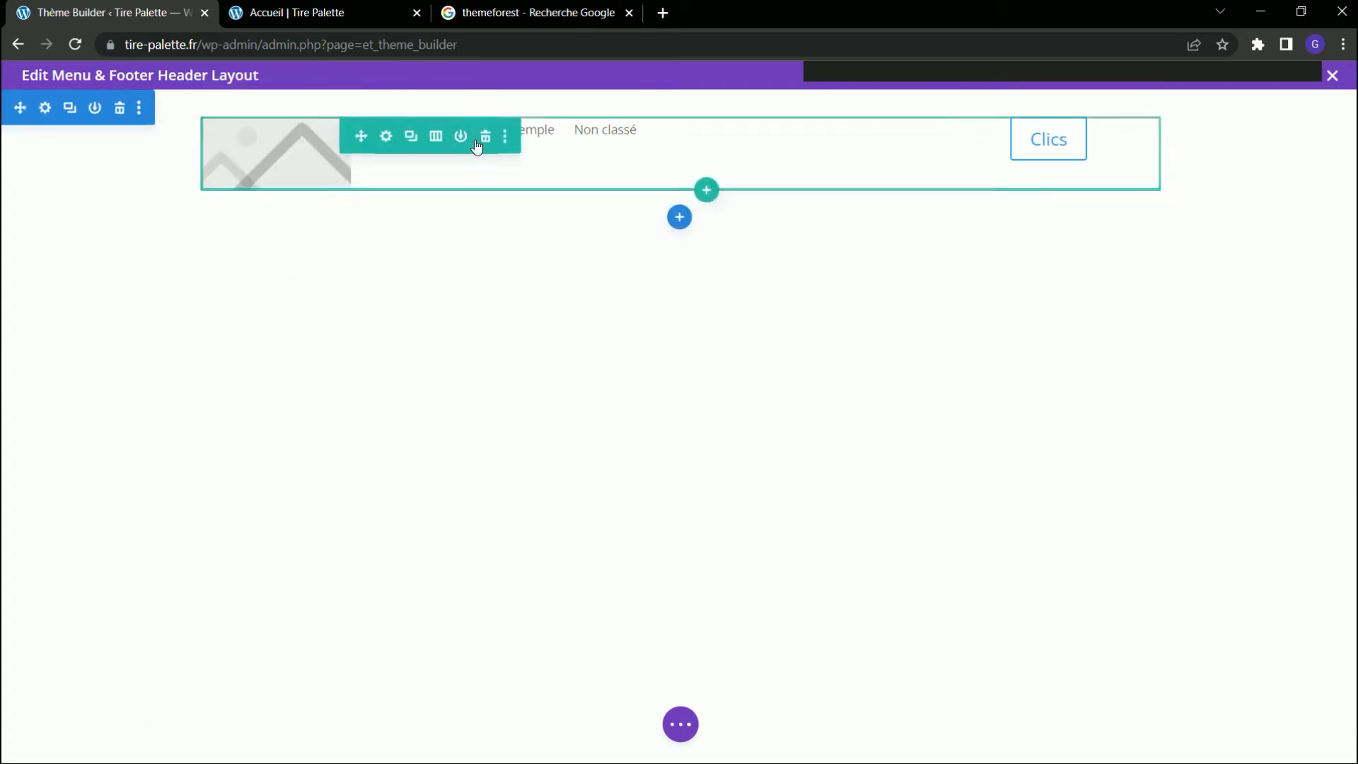
pyautogui.click(384, 138)
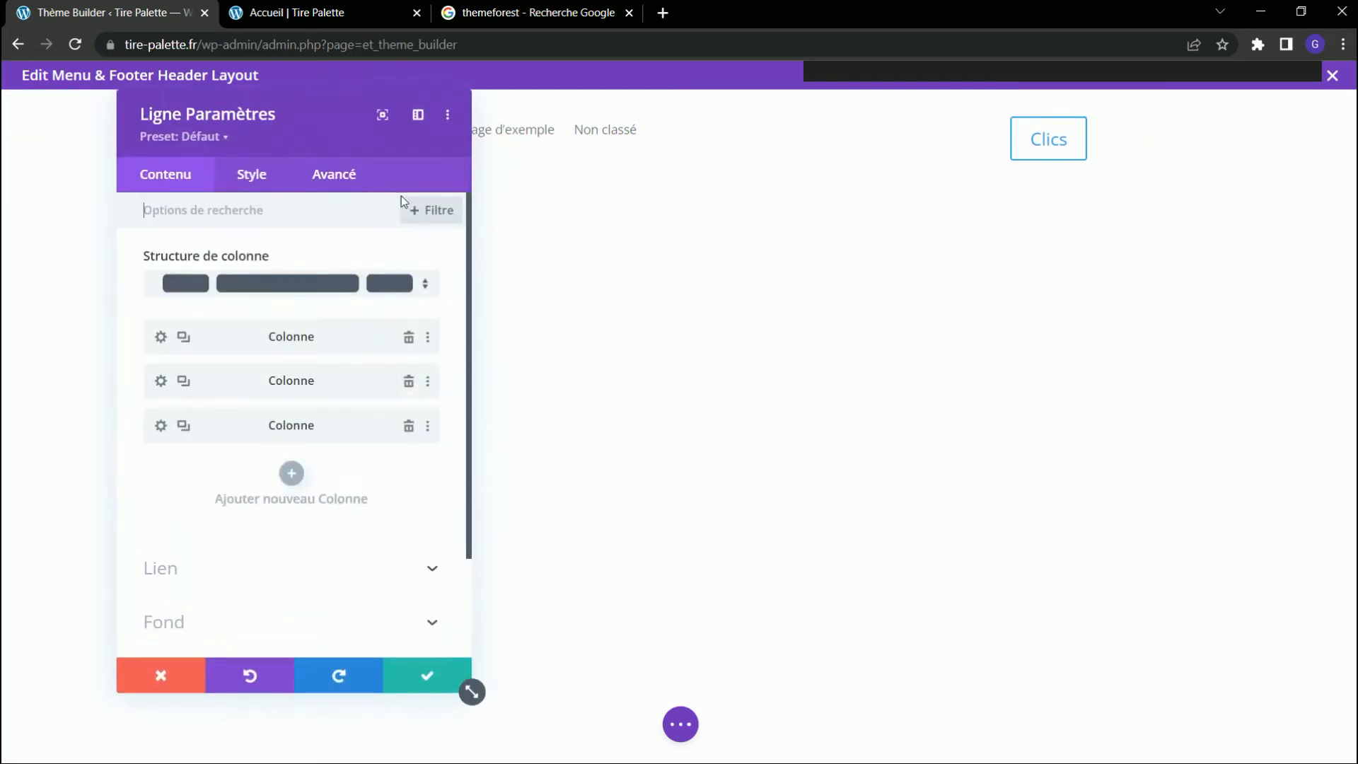
pyautogui.click(254, 175)
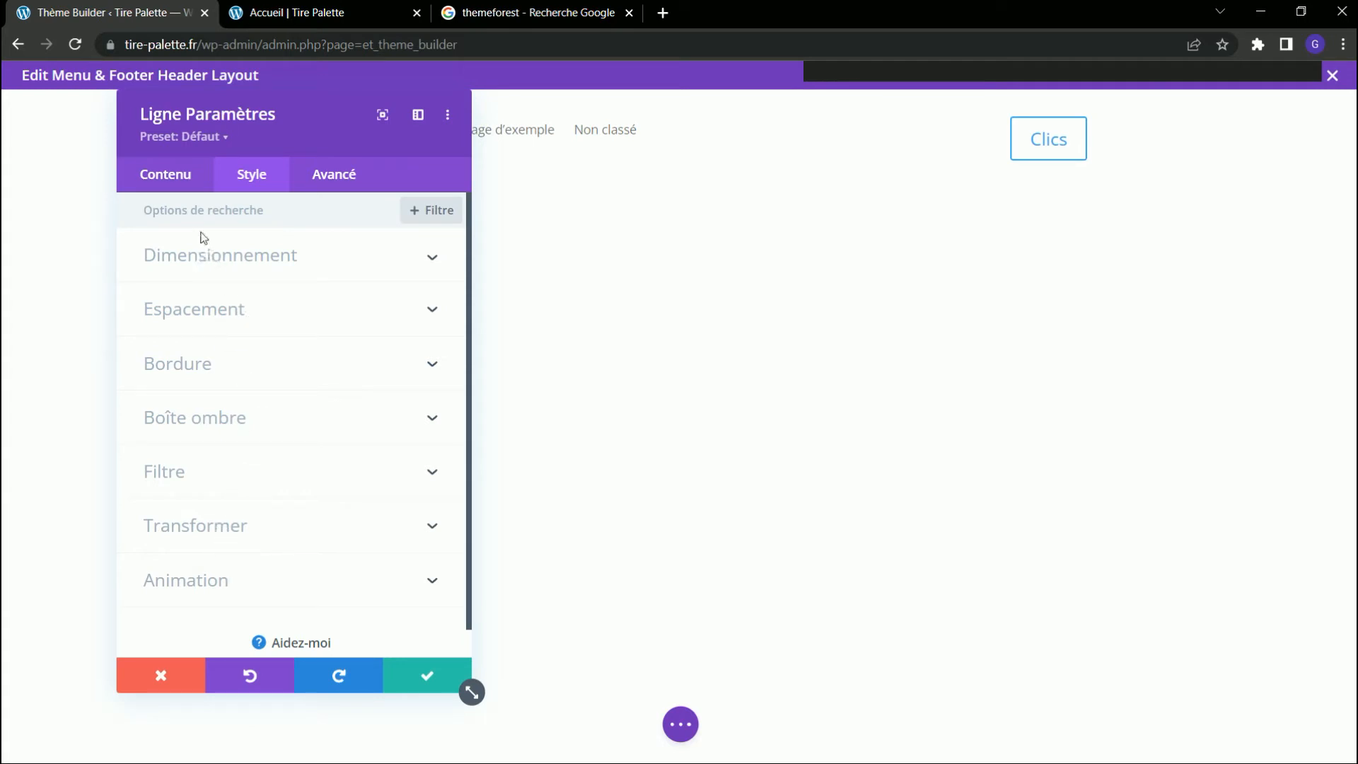
pyautogui.click(168, 181)
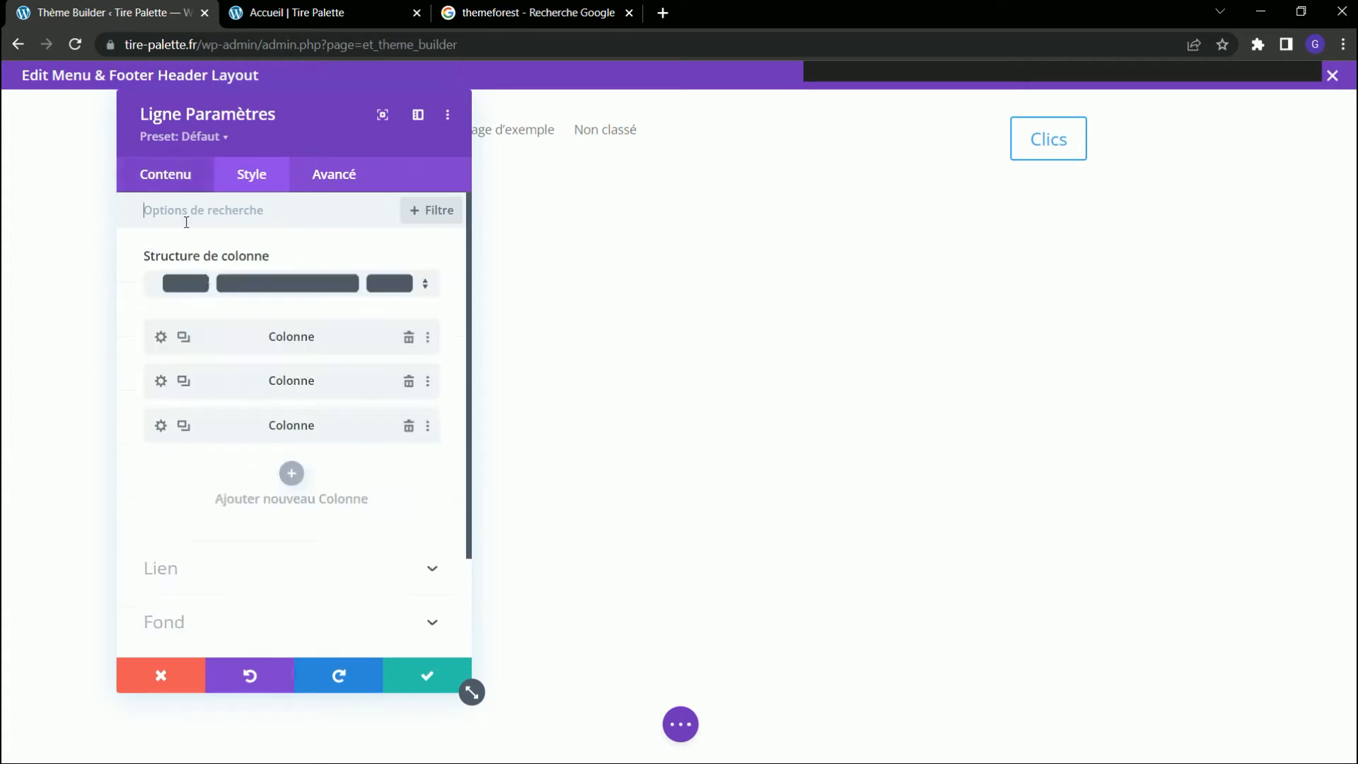
pyautogui.click(248, 619)
pyautogui.click(427, 557)
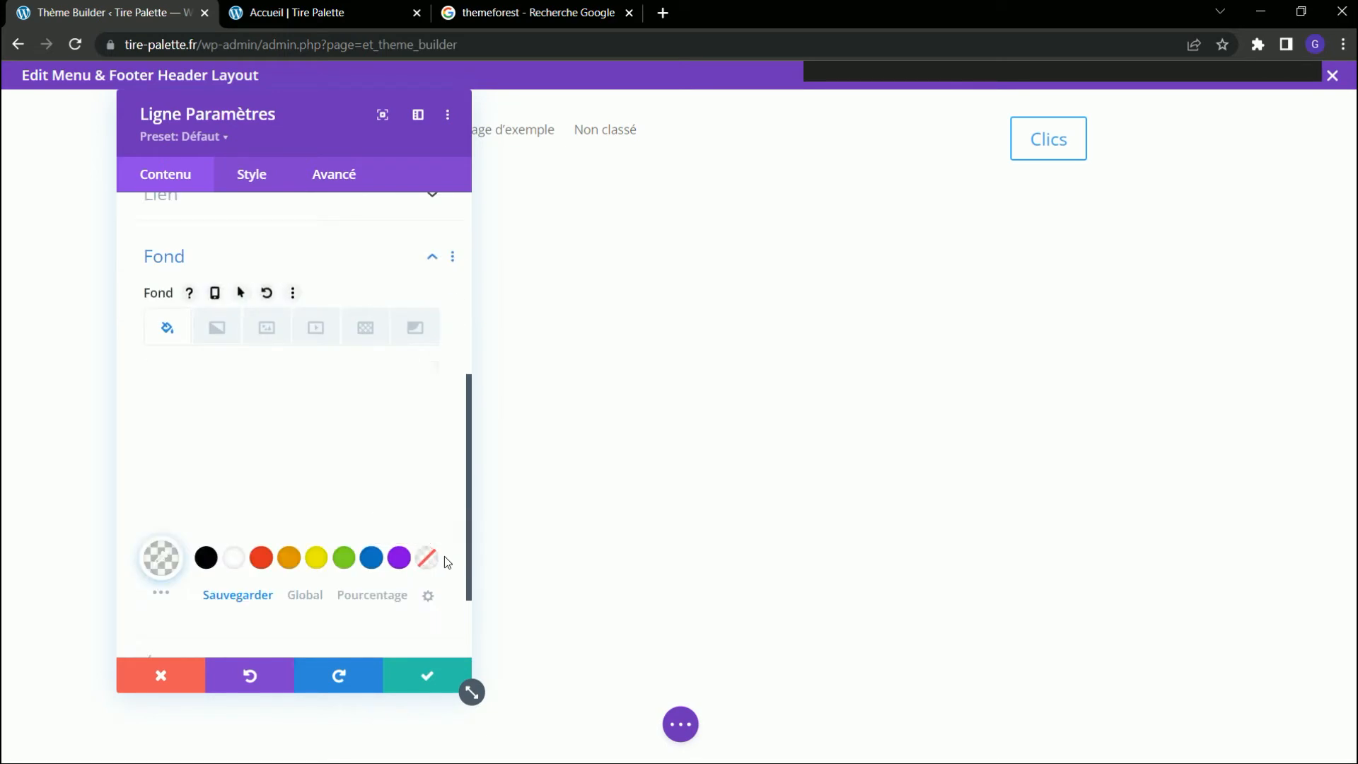
pyautogui.click(427, 675)
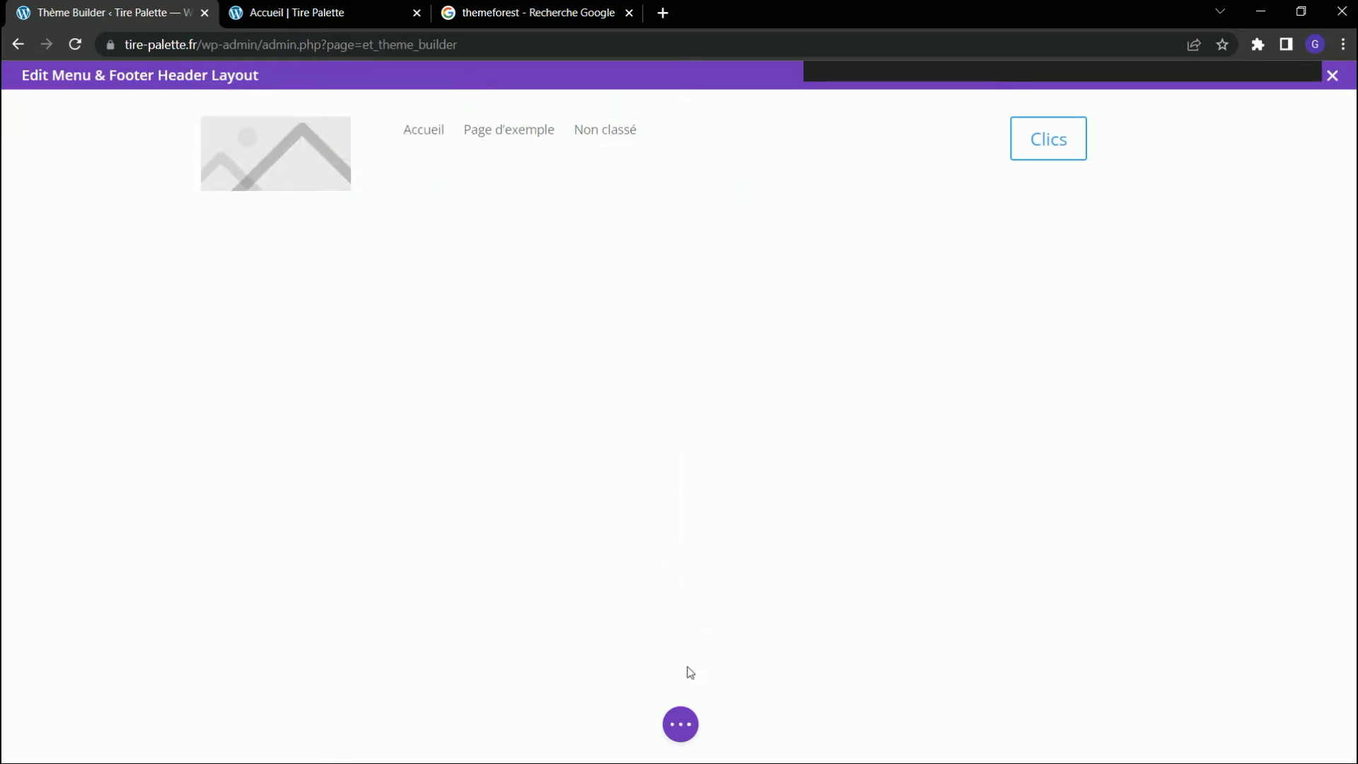
# Save the header layout, close its editor and save the Theme Builder changes.
pyautogui.click(680, 725)
pyautogui.click(1295, 723)
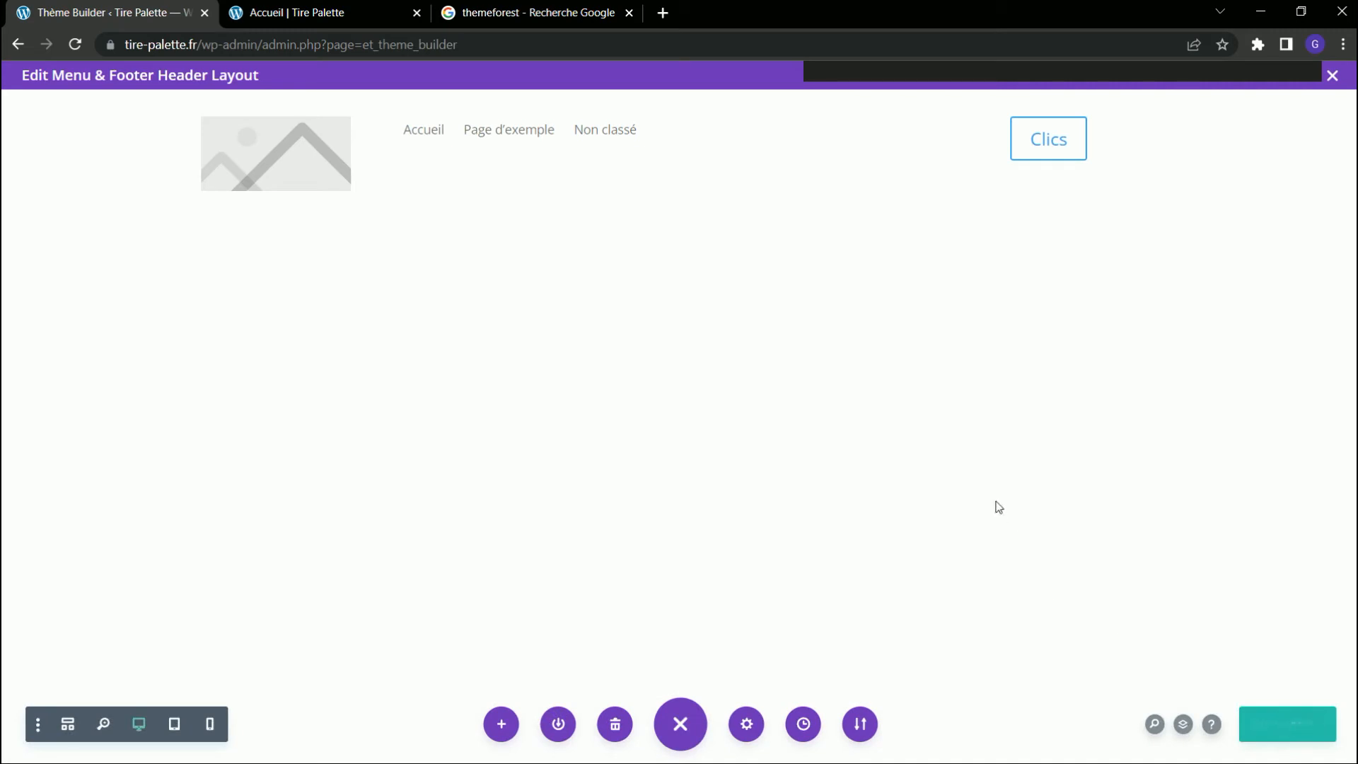
pyautogui.click(1334, 78)
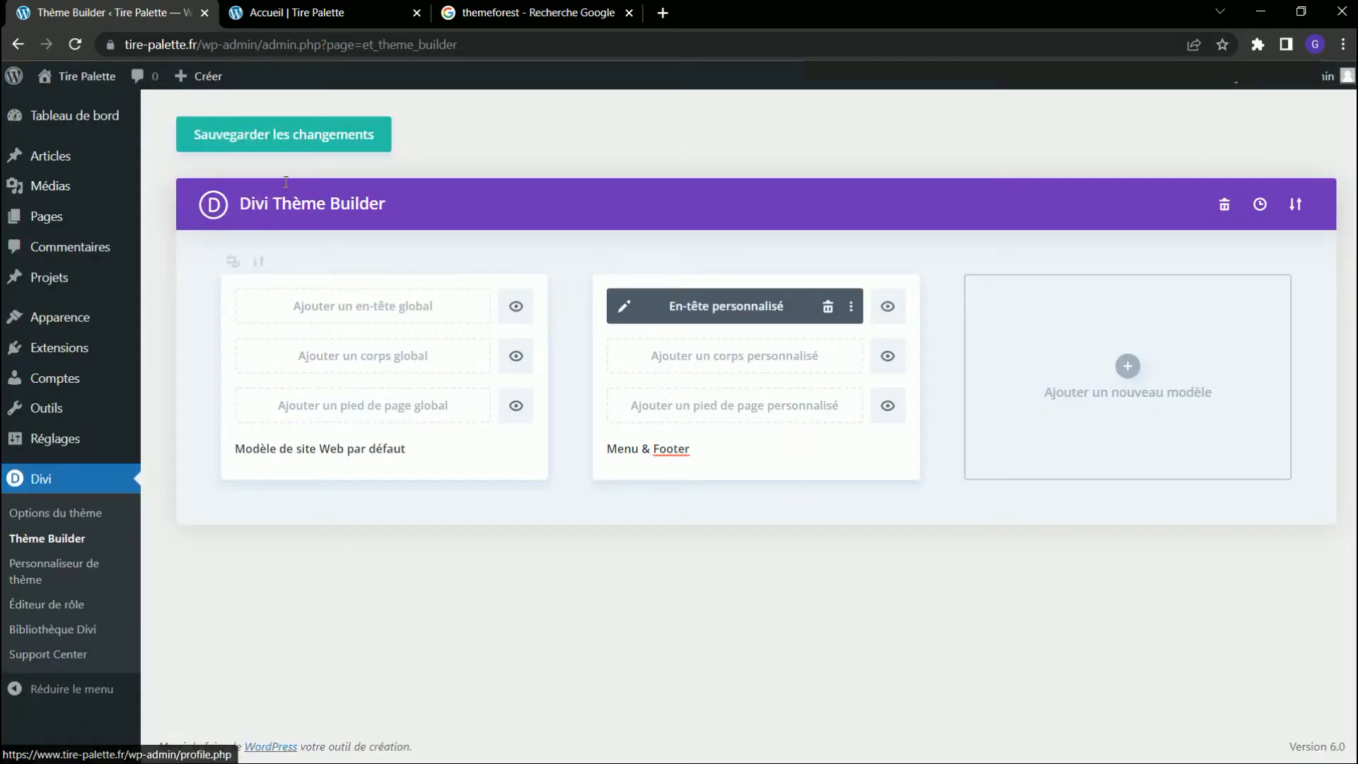
pyautogui.click(274, 138)
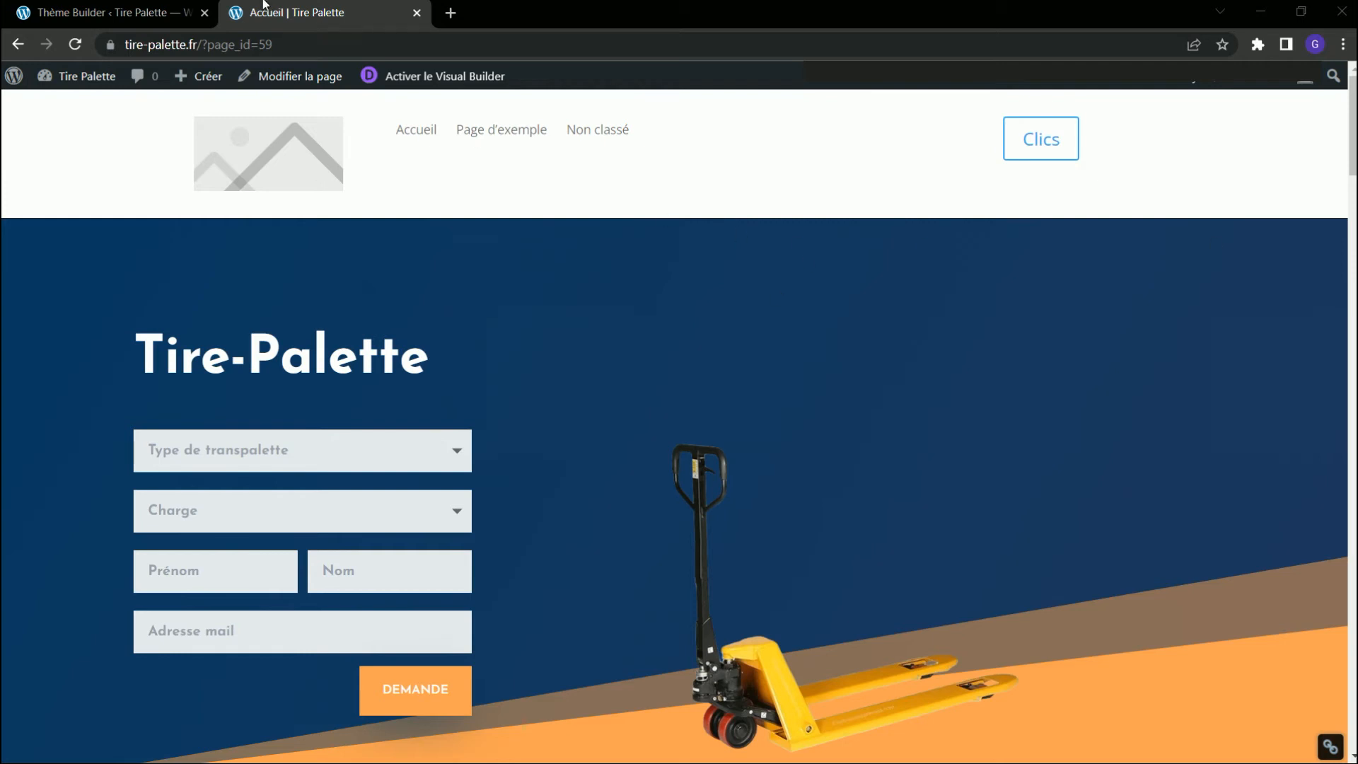
# Reopen the custom header layout of the Menu & Footer template and give its section a 1px black bottom border.
pyautogui.click(163, 17)
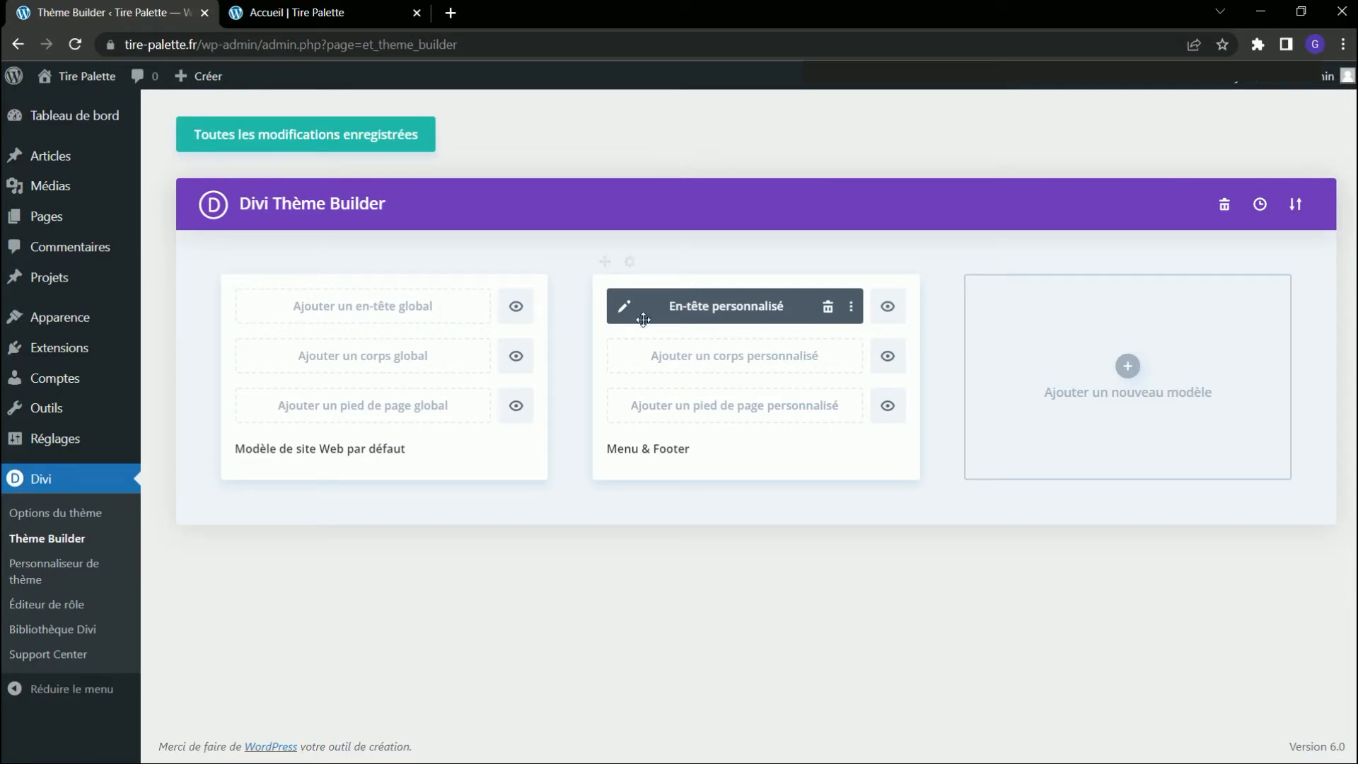
pyautogui.click(623, 307)
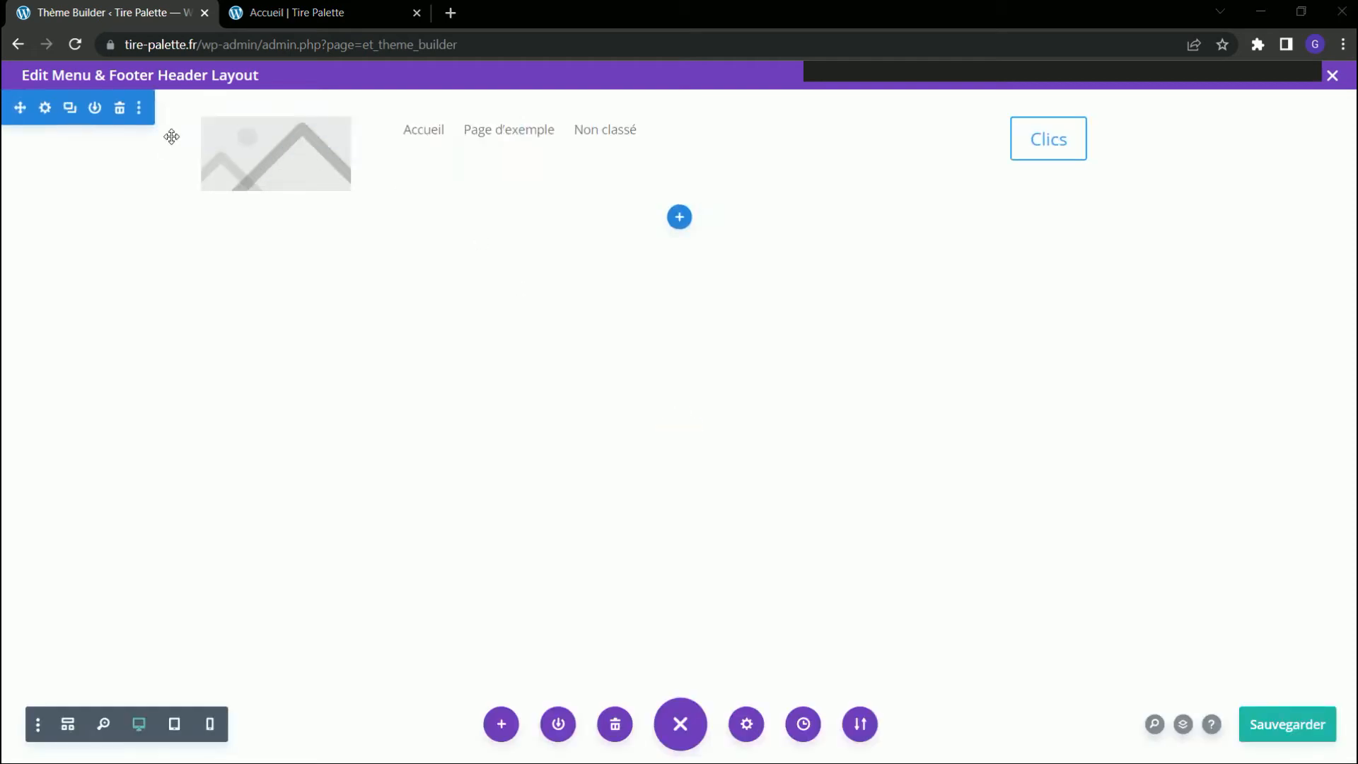
pyautogui.click(45, 108)
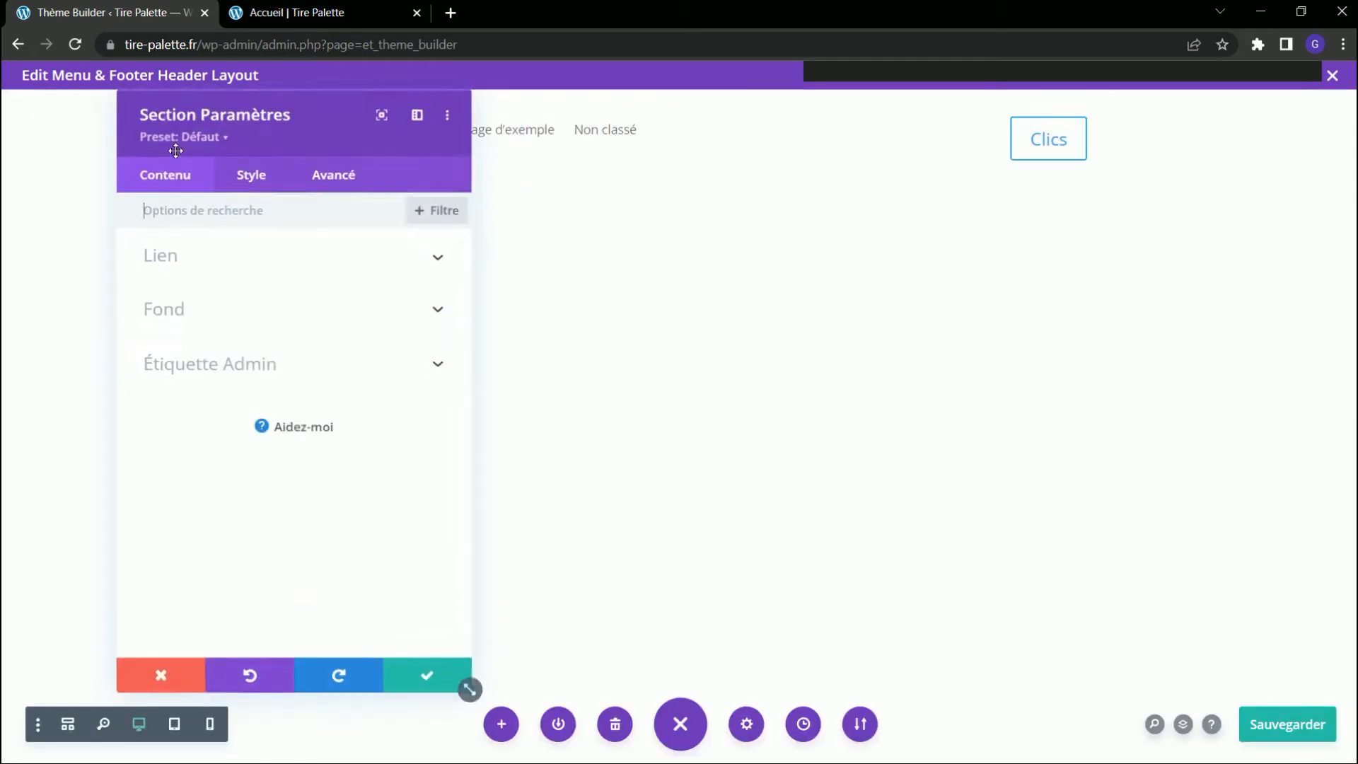
pyautogui.click(251, 177)
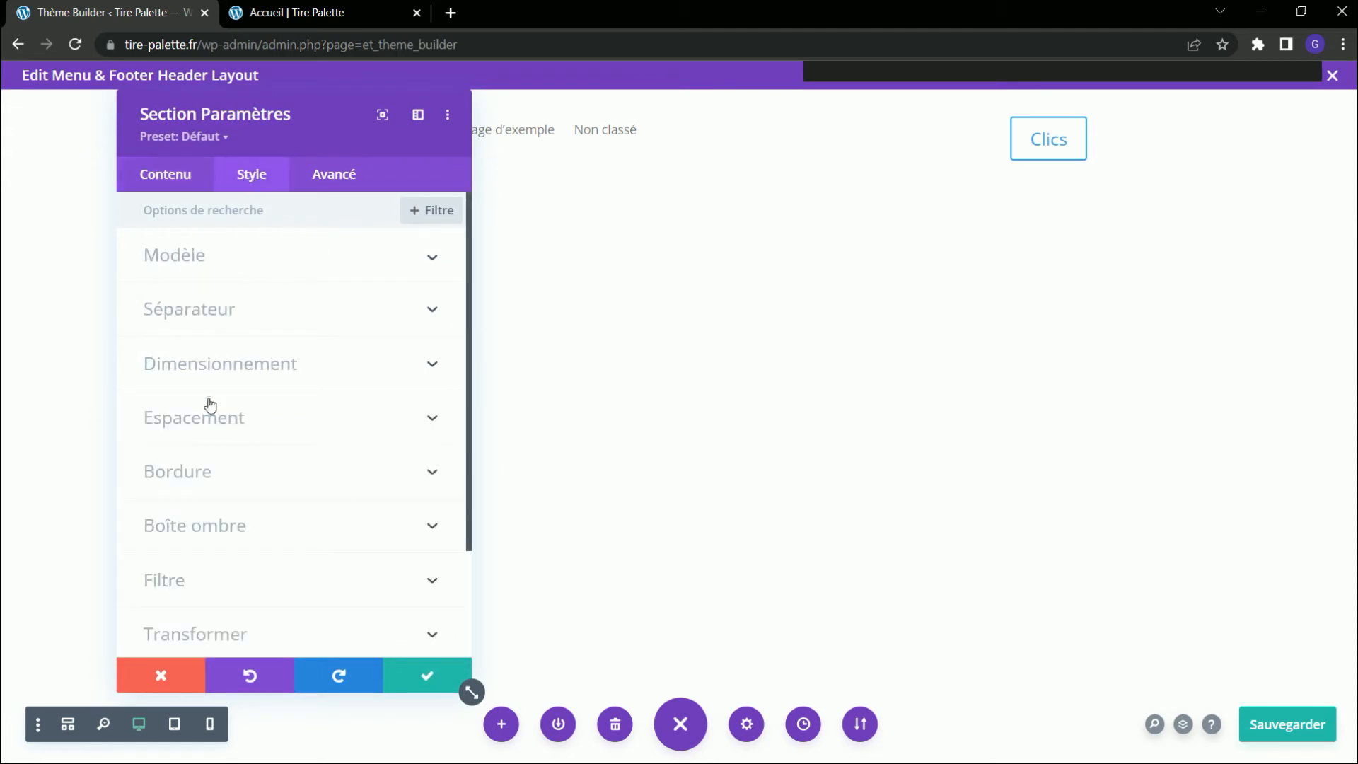
pyautogui.click(203, 471)
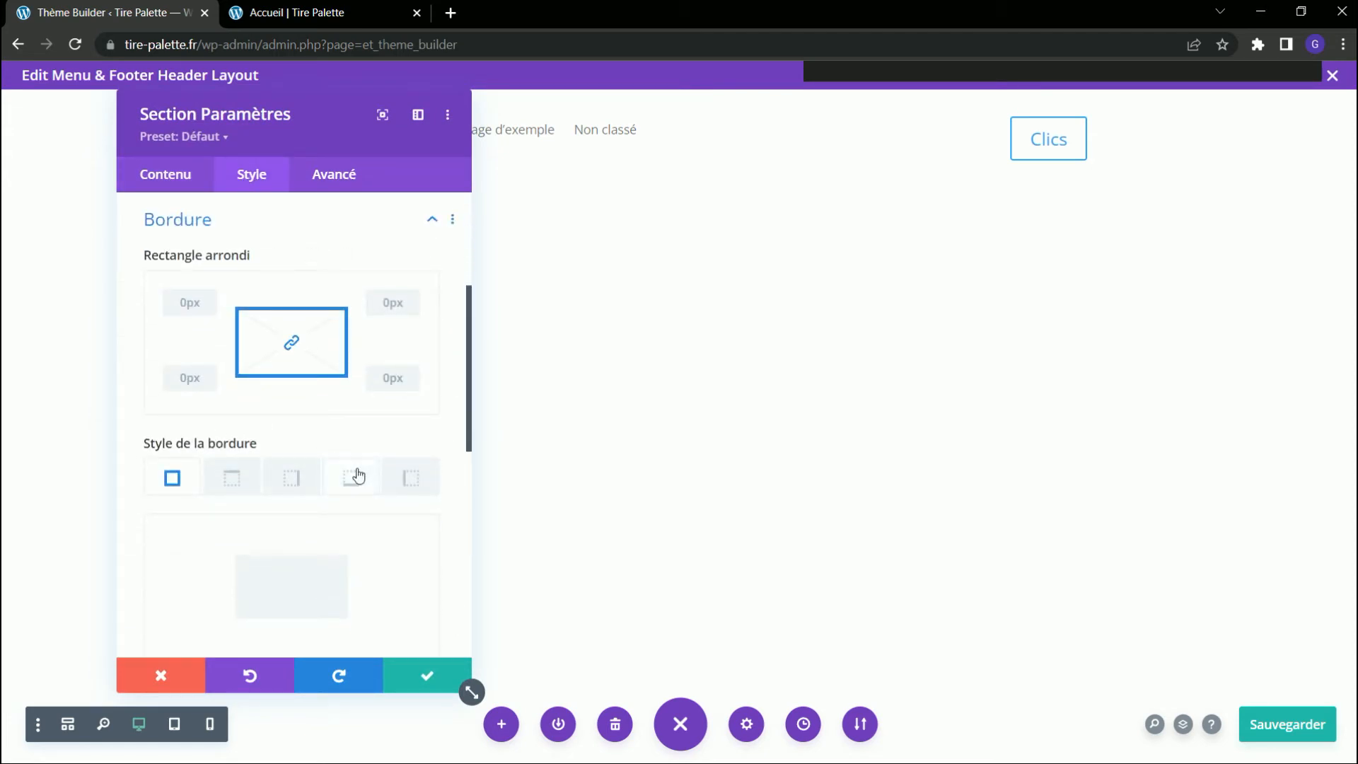
pyautogui.scroll(-5, 354, 433)
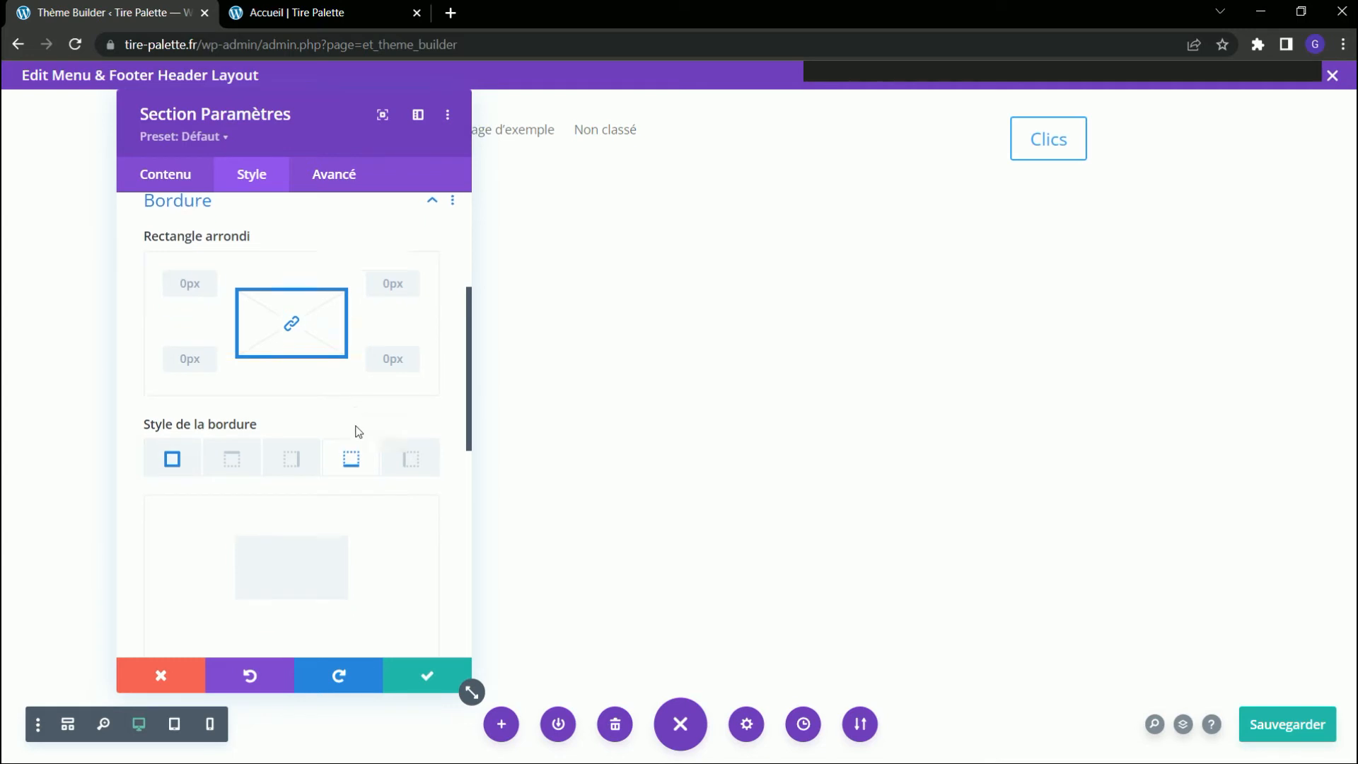
pyautogui.click(428, 351)
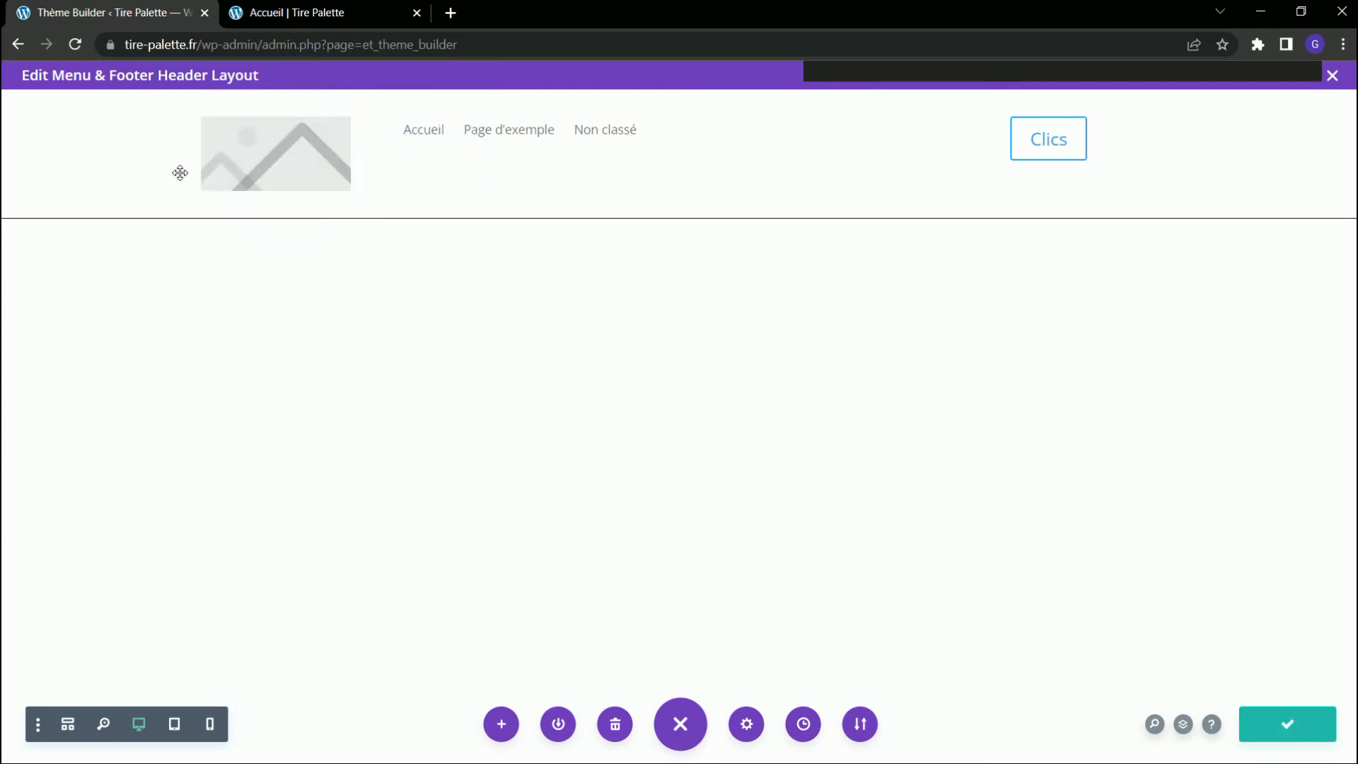
# Set the header section's position (Poste) to Absolute with a vertical offset of 70px.
pyautogui.click(46, 111)
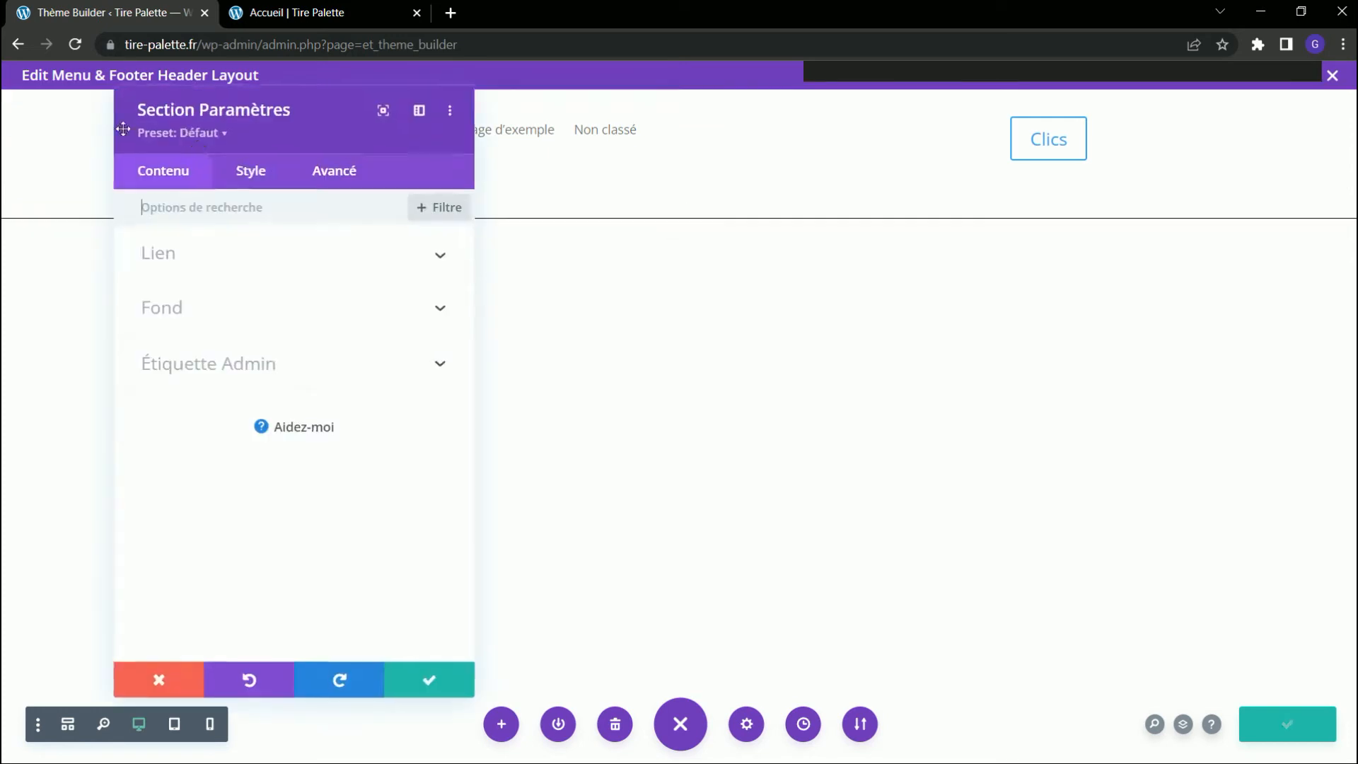
pyautogui.click(336, 176)
pyautogui.click(235, 538)
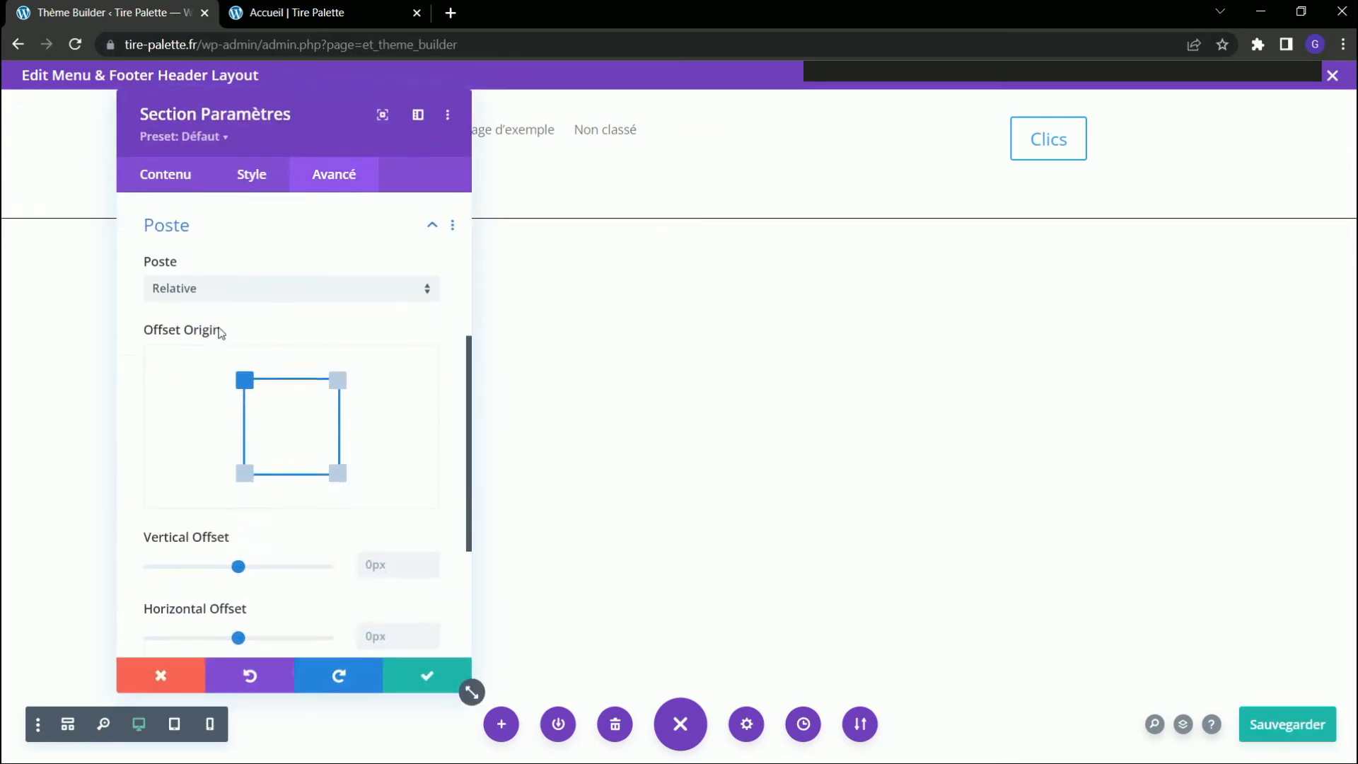
pyautogui.click(198, 287)
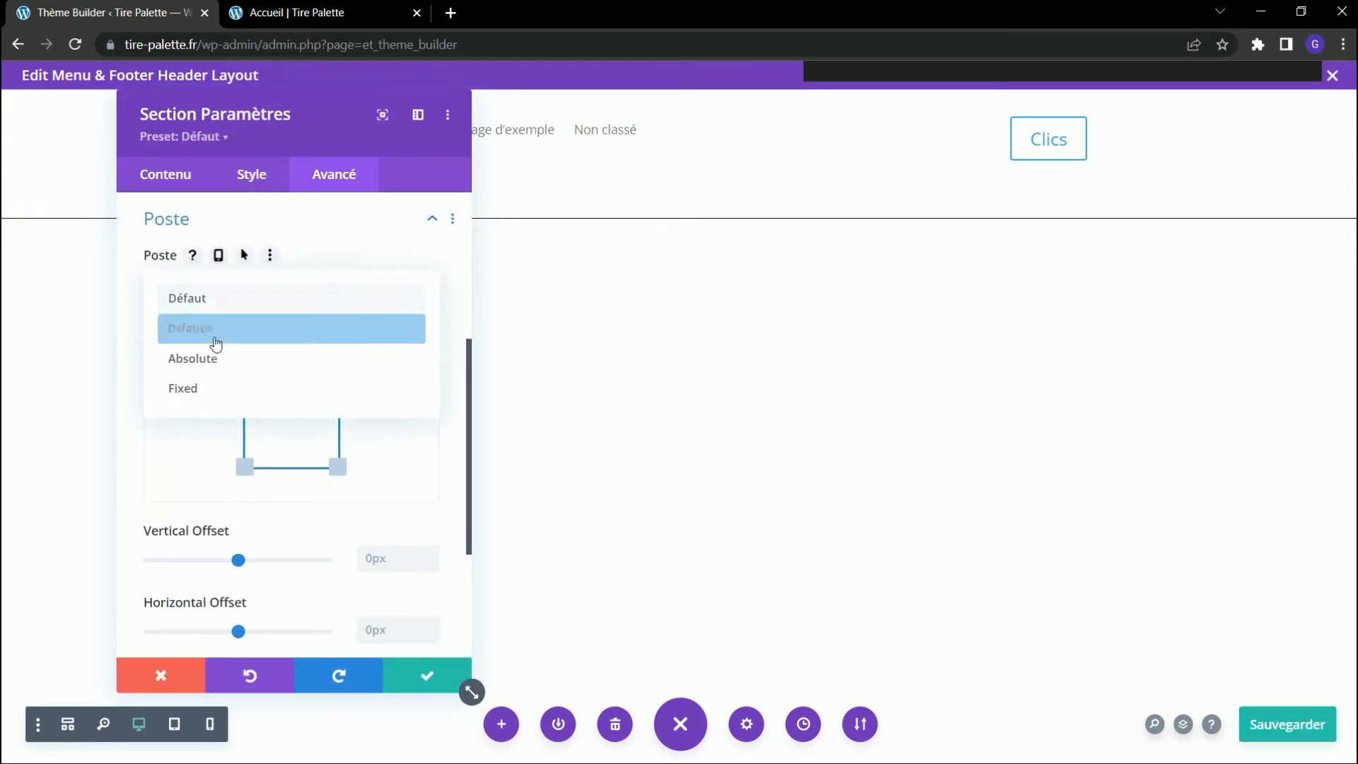
pyautogui.click(212, 358)
pyautogui.scroll(-1, 304, 417)
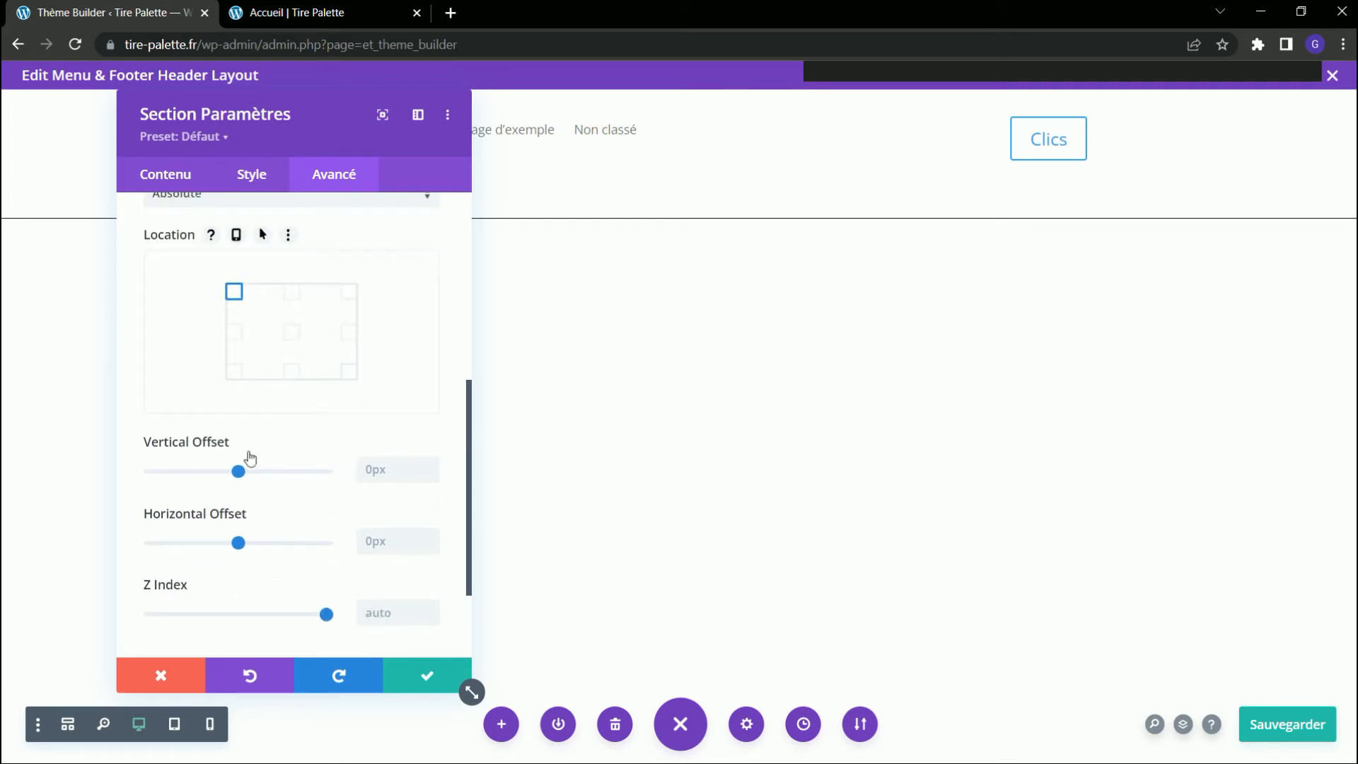
pyautogui.click(431, 476)
pyautogui.moveTo(401, 472); pyautogui.dragTo(349, 479)
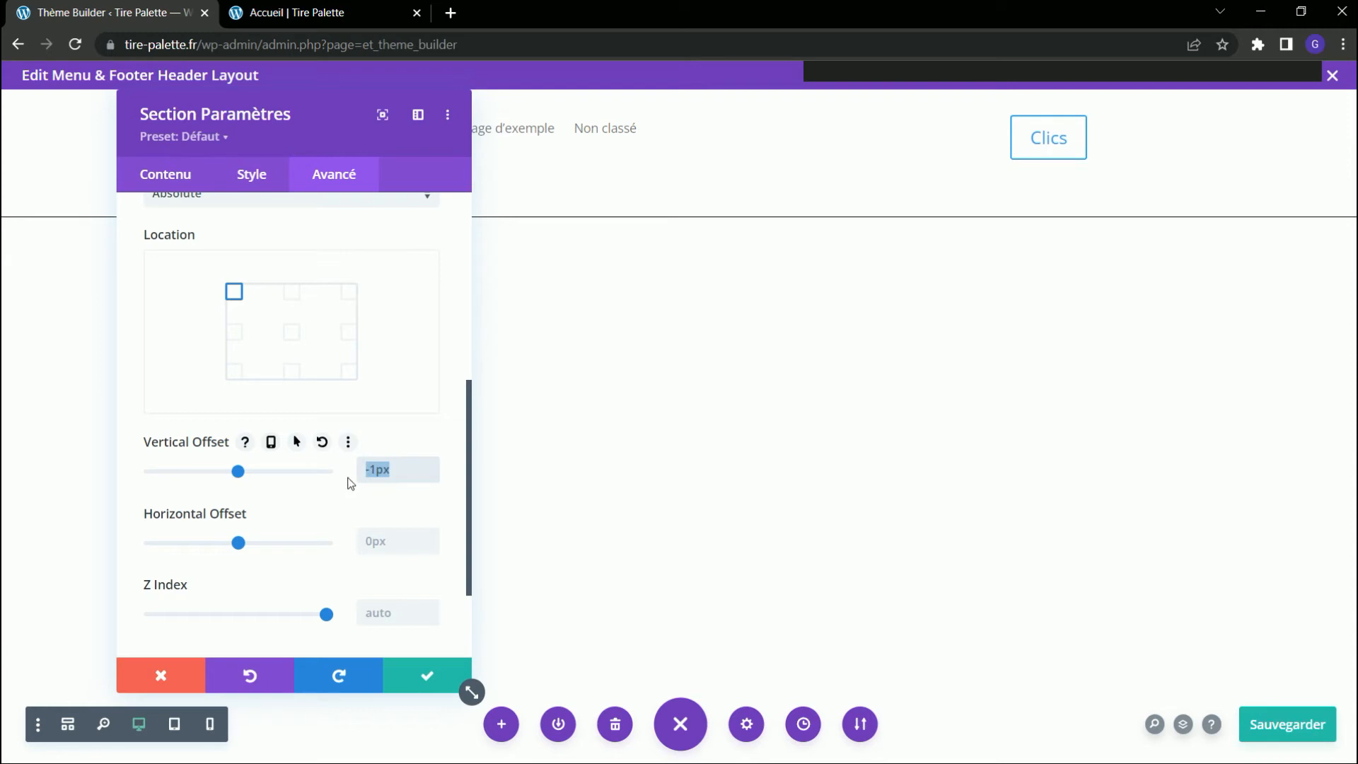
pyautogui.write('70pxpx')
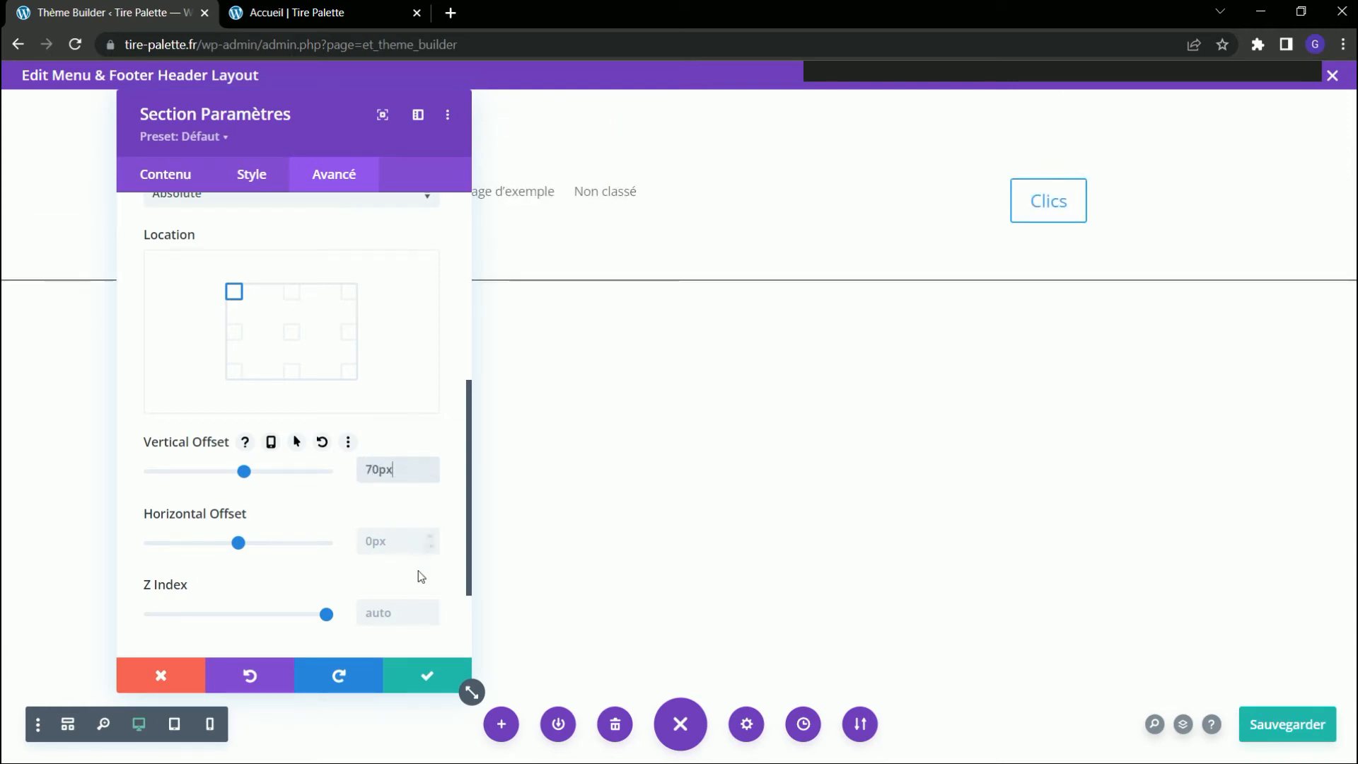
pyautogui.click(417, 674)
# Save the header layout and the Theme Builder changes, and reload the Accueil page to check the header.
pyautogui.click(1292, 729)
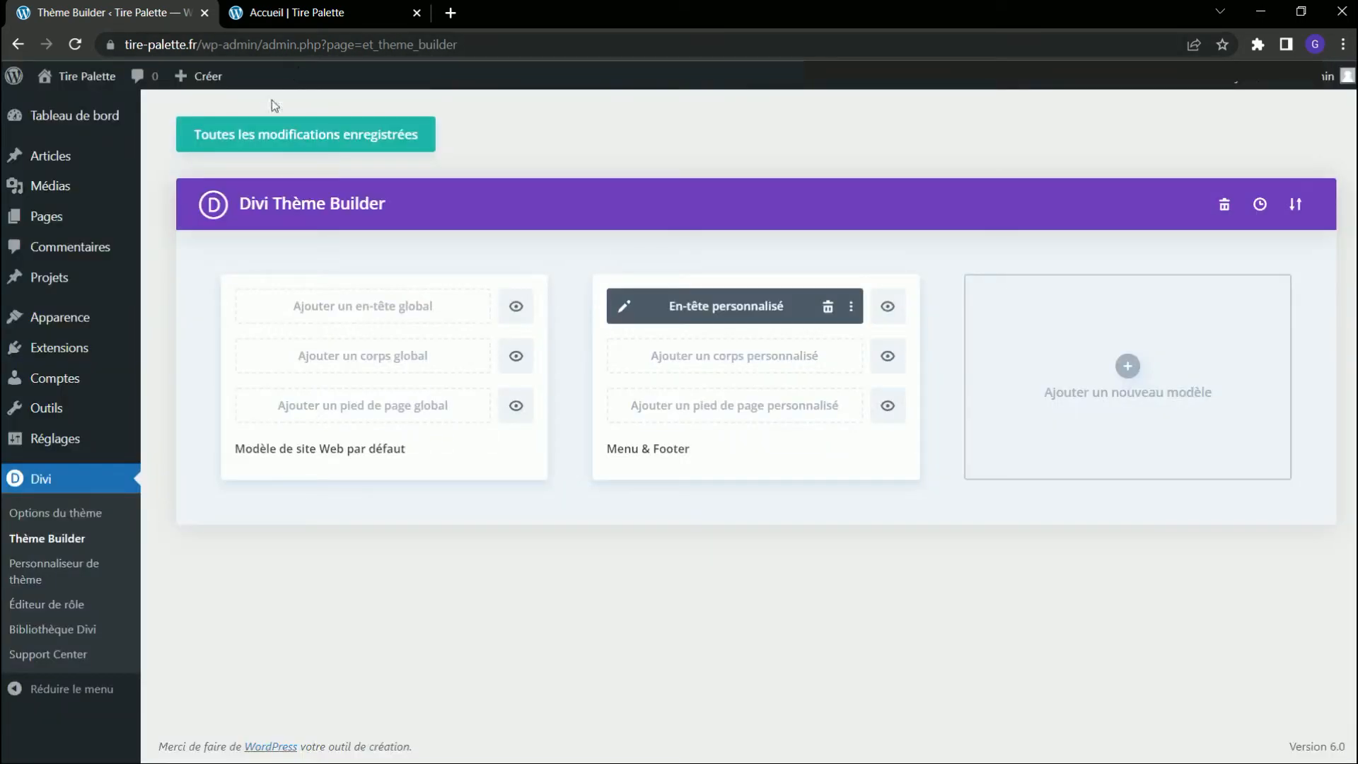
pyautogui.click(306, 133)
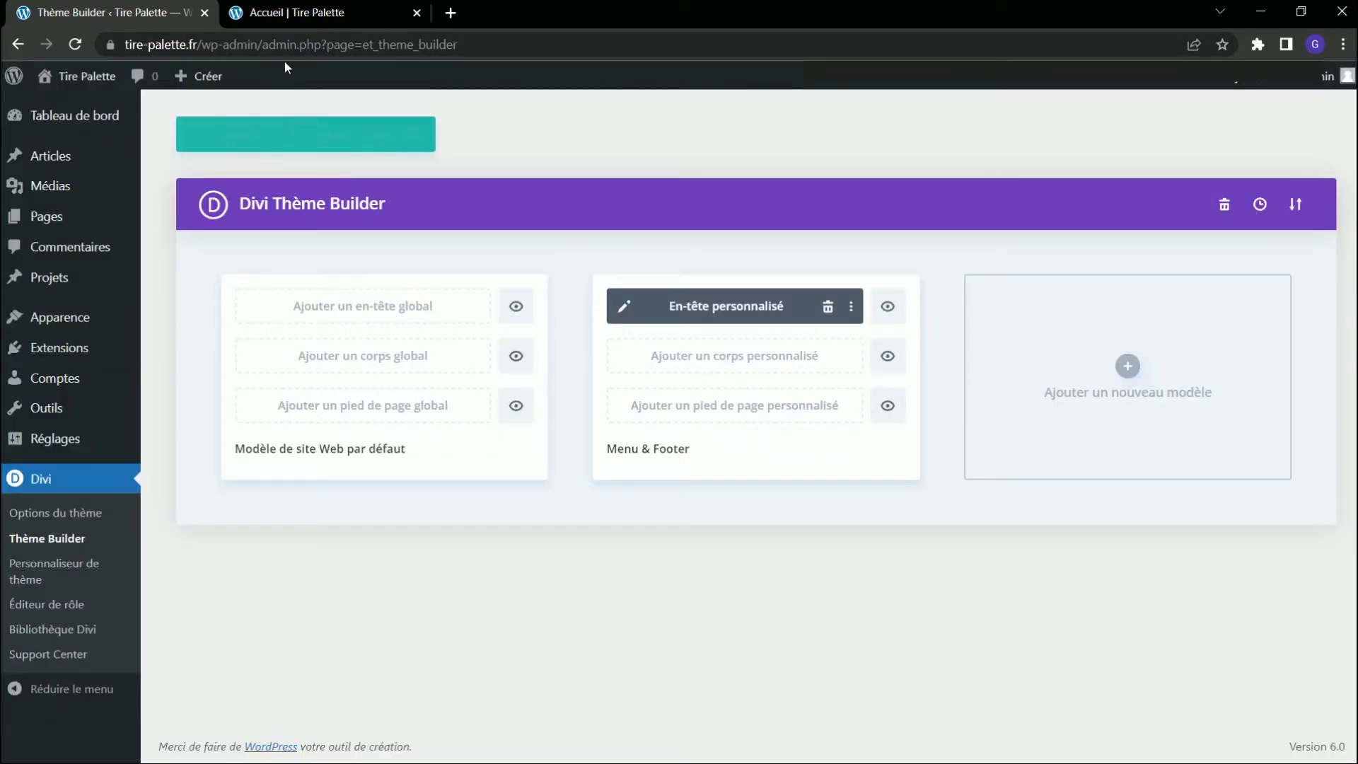
pyautogui.click(297, 13)
pyautogui.click(75, 44)
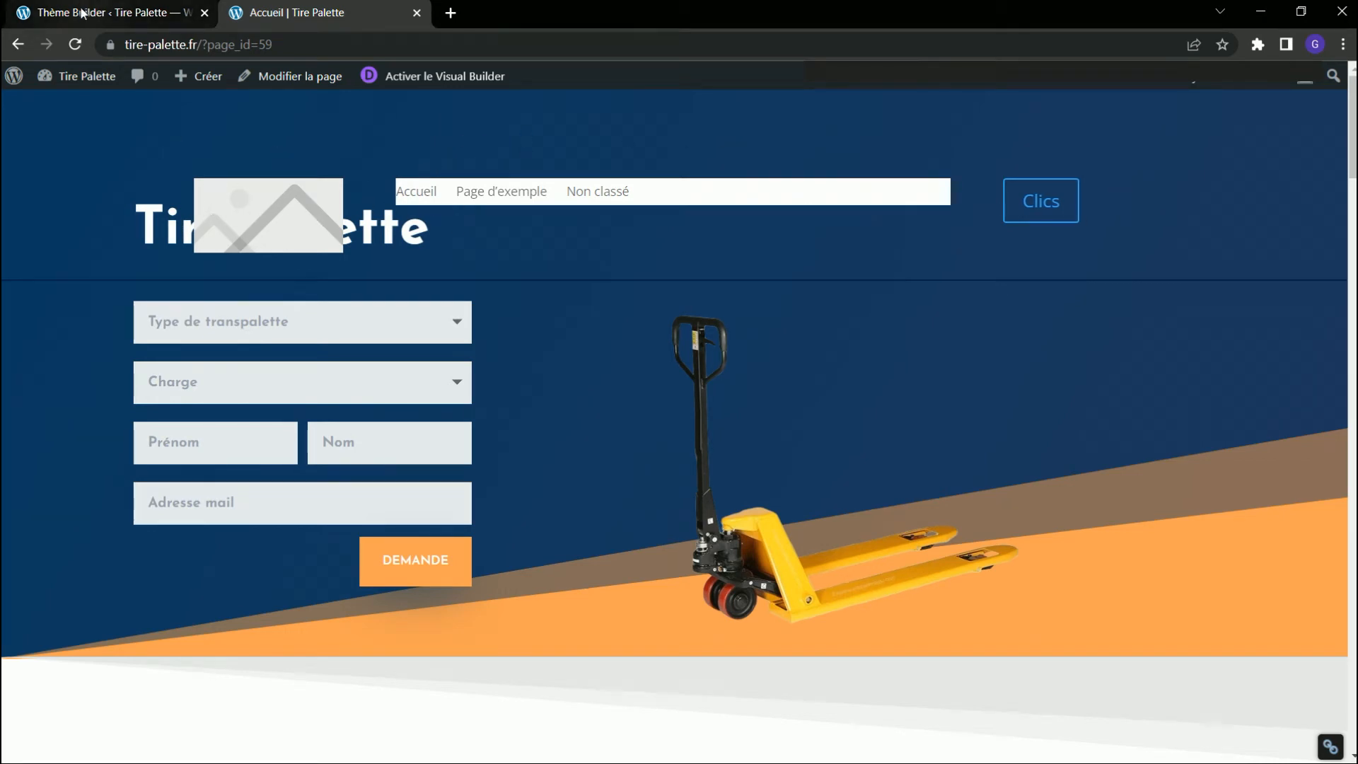
# Reopen the custom header layout and set the menu module's background (Fond) to transparent.
pyautogui.click(107, 13)
pyautogui.click(622, 303)
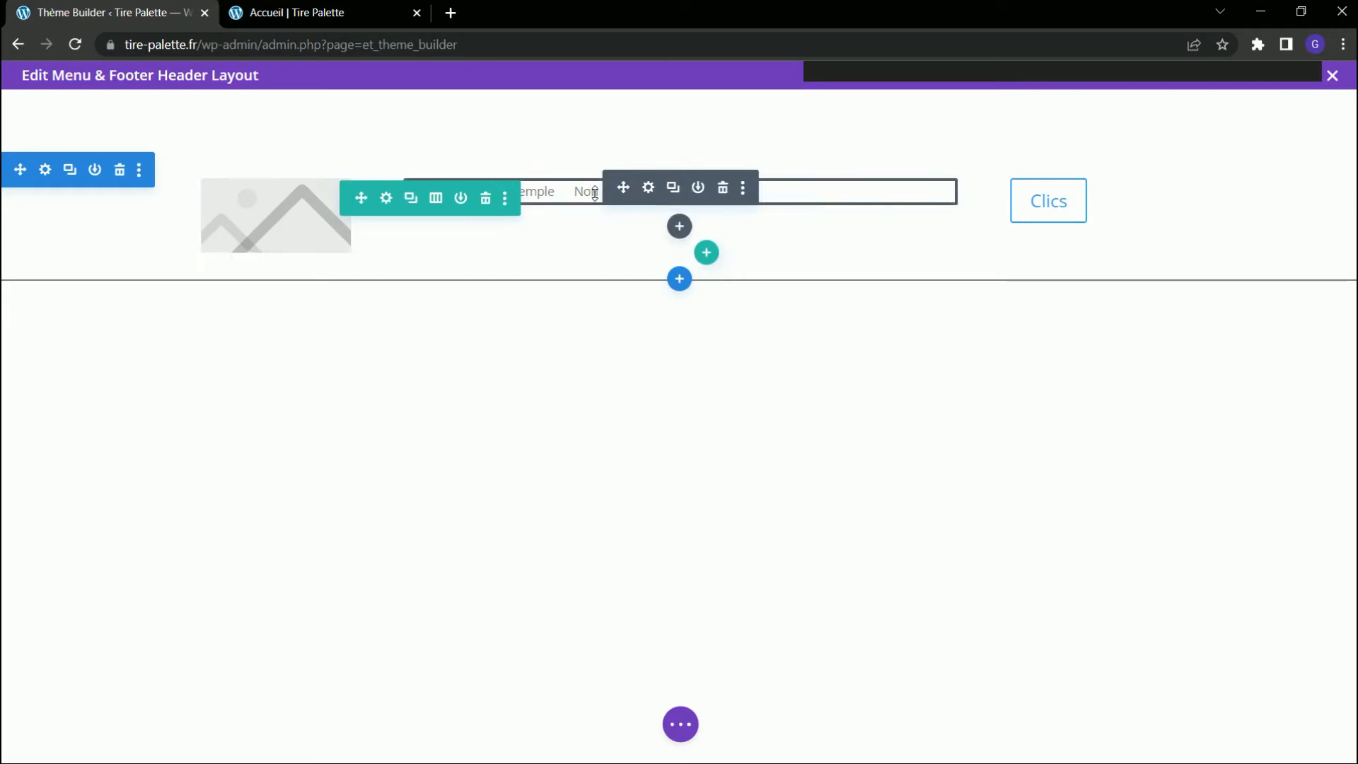
pyautogui.click(649, 188)
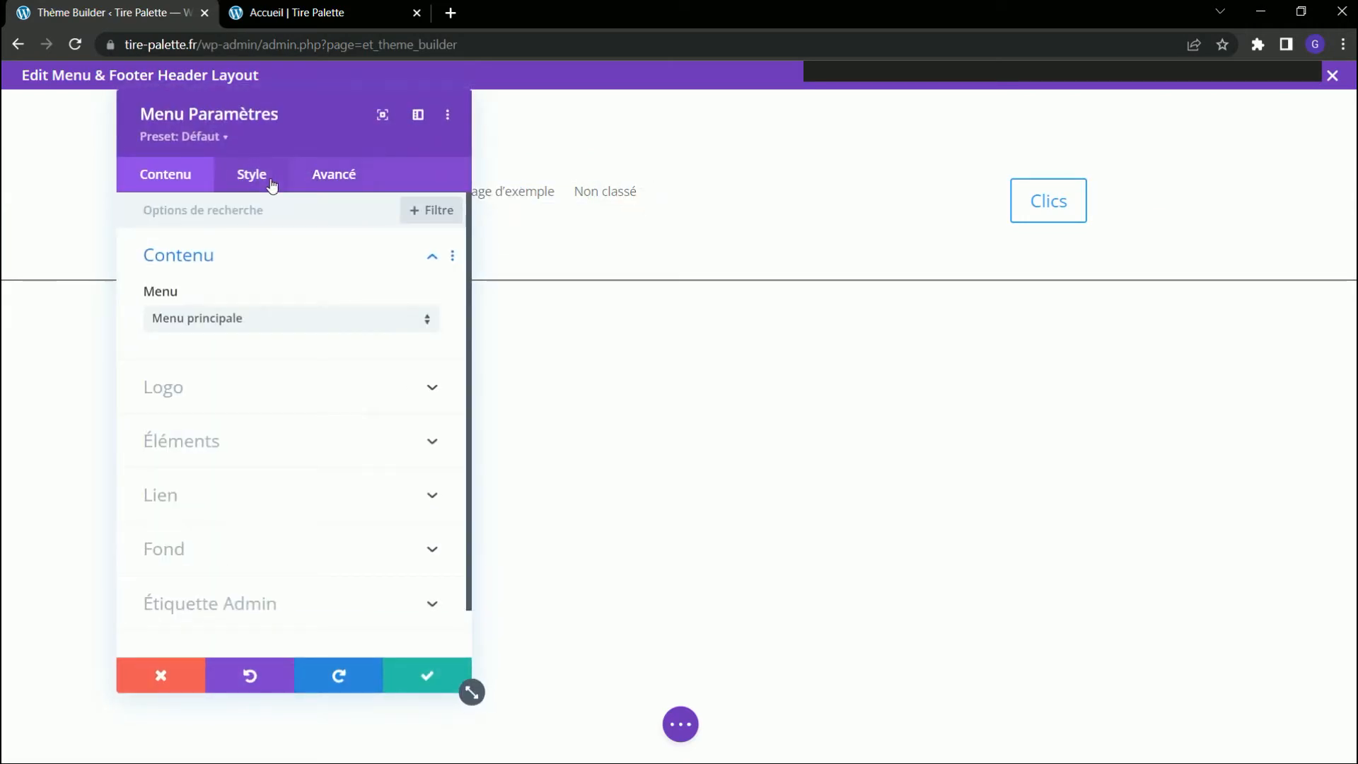
pyautogui.click(200, 549)
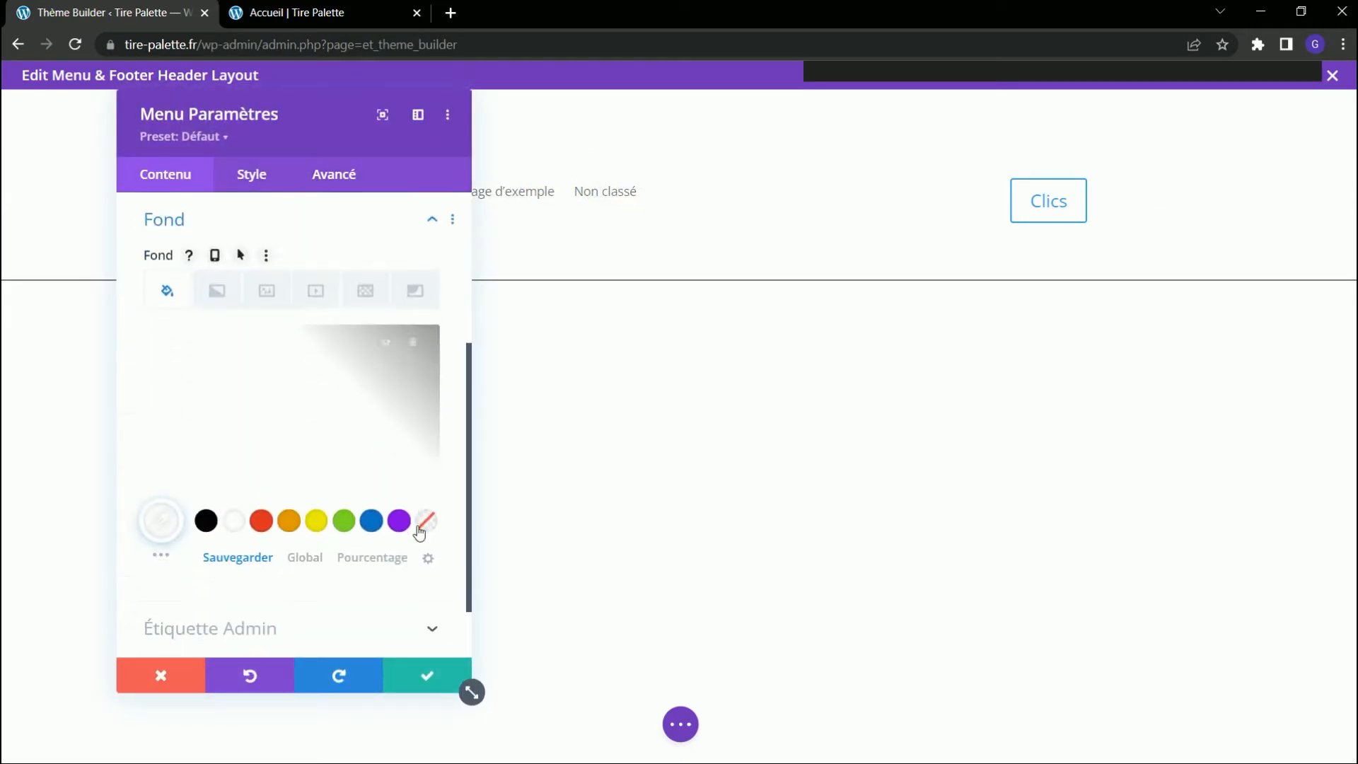
pyautogui.click(425, 521)
pyautogui.click(414, 672)
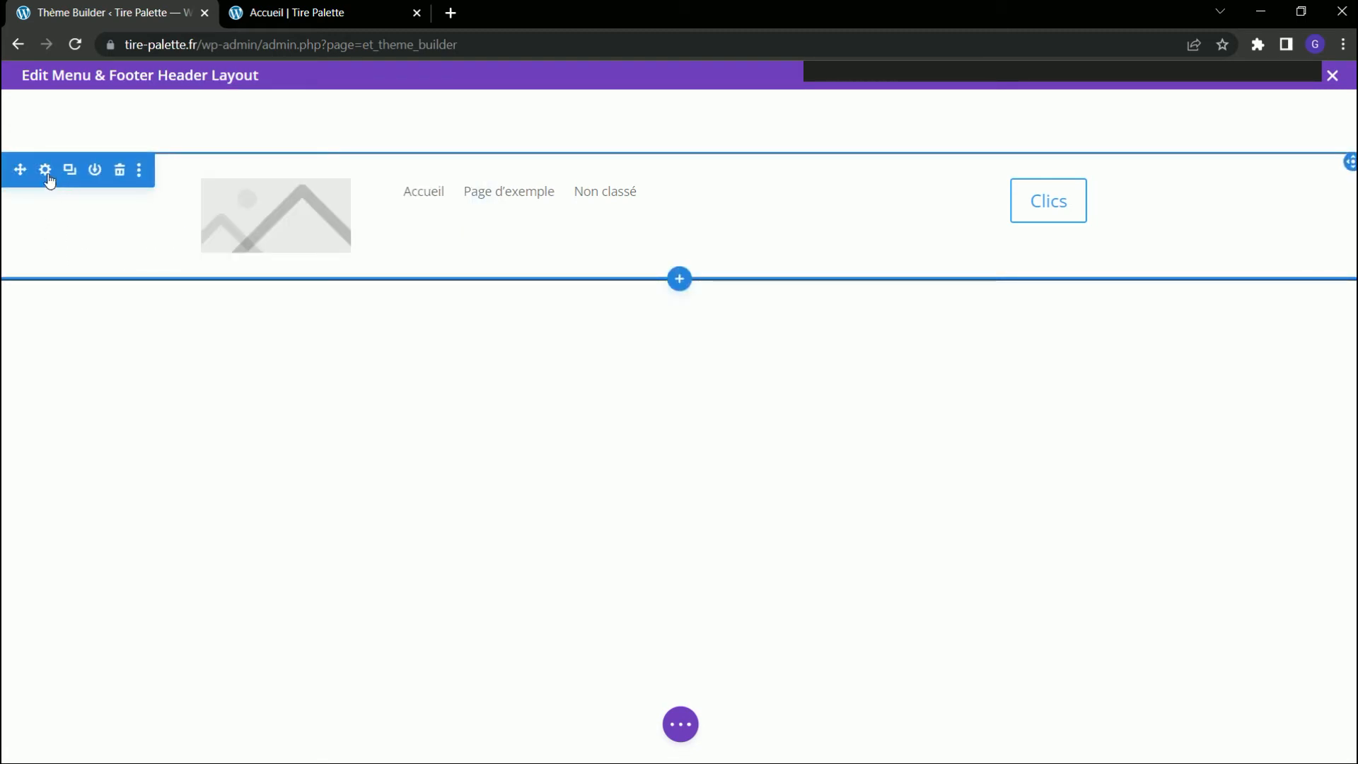
# Set the absolutely positioned header section's vertical offset to 30px.
pyautogui.click(45, 171)
pyautogui.click(340, 185)
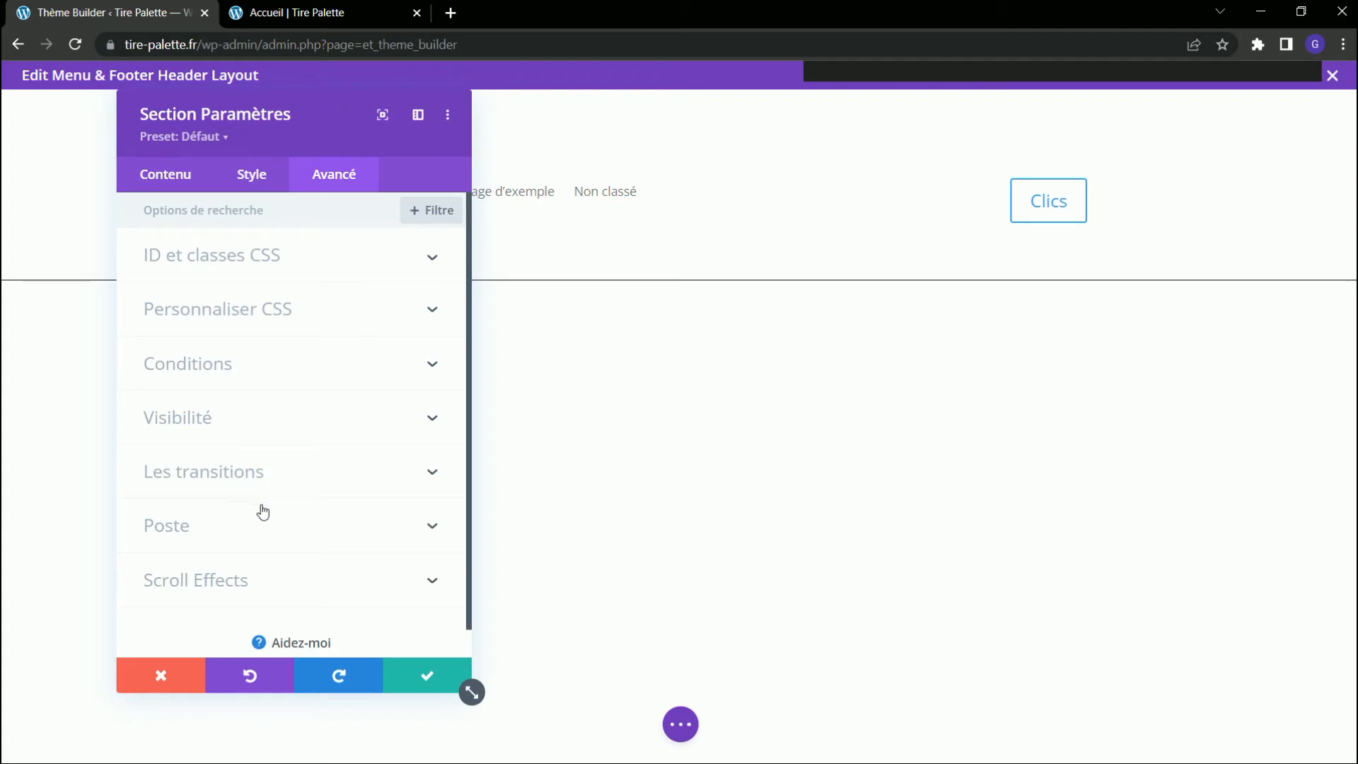
pyautogui.click(250, 529)
pyautogui.scroll(-1, 433, 455)
pyautogui.moveTo(380, 382); pyautogui.dragTo(340, 385)
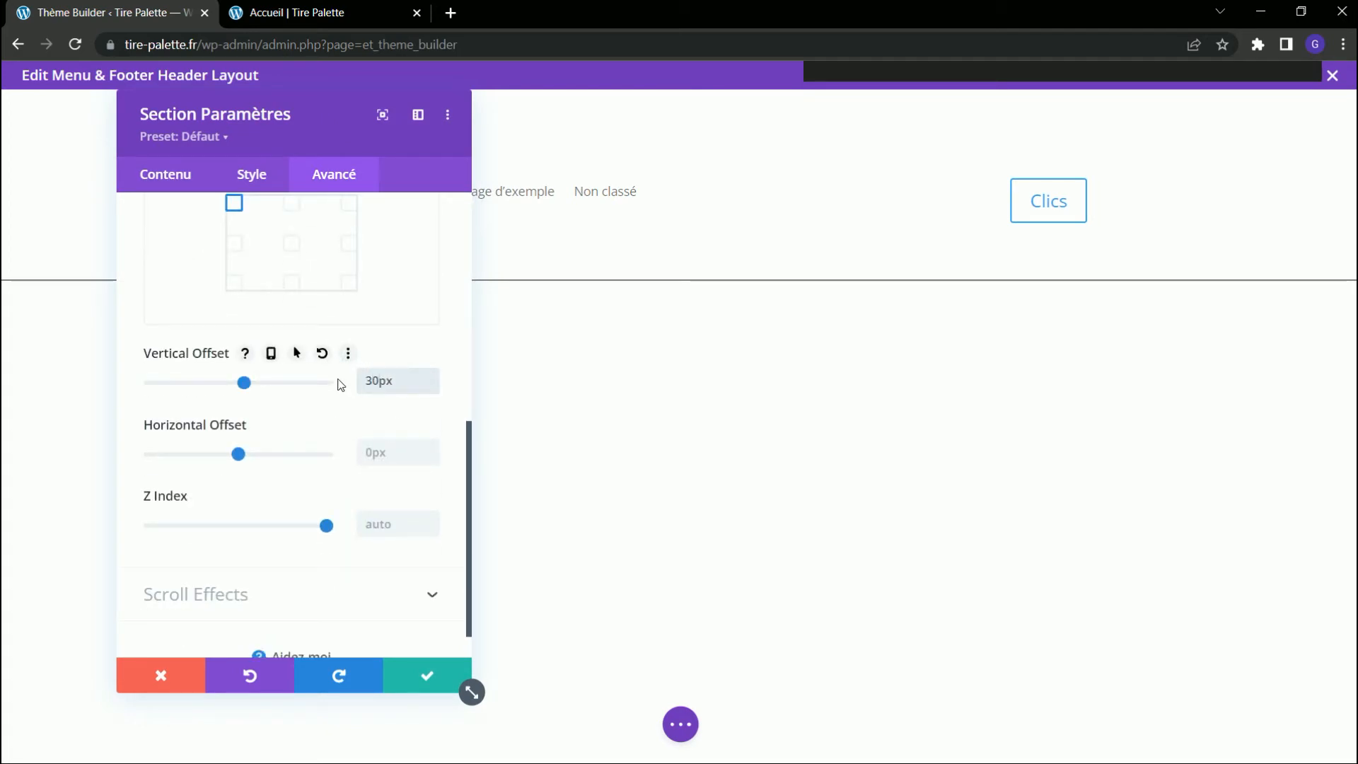
pyautogui.click(428, 674)
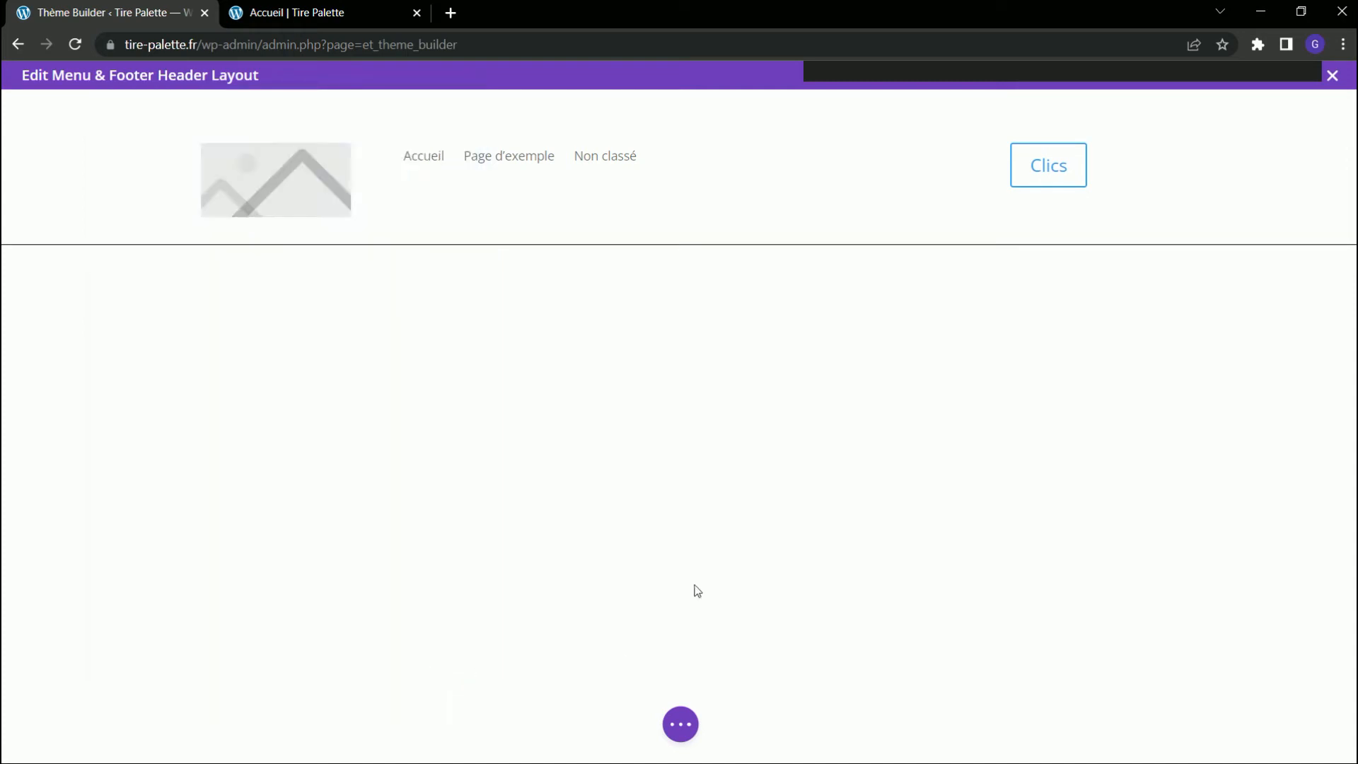
# Save the header layout, close its editor, save the Theme Builder changes and check the Accueil page.
pyautogui.click(678, 718)
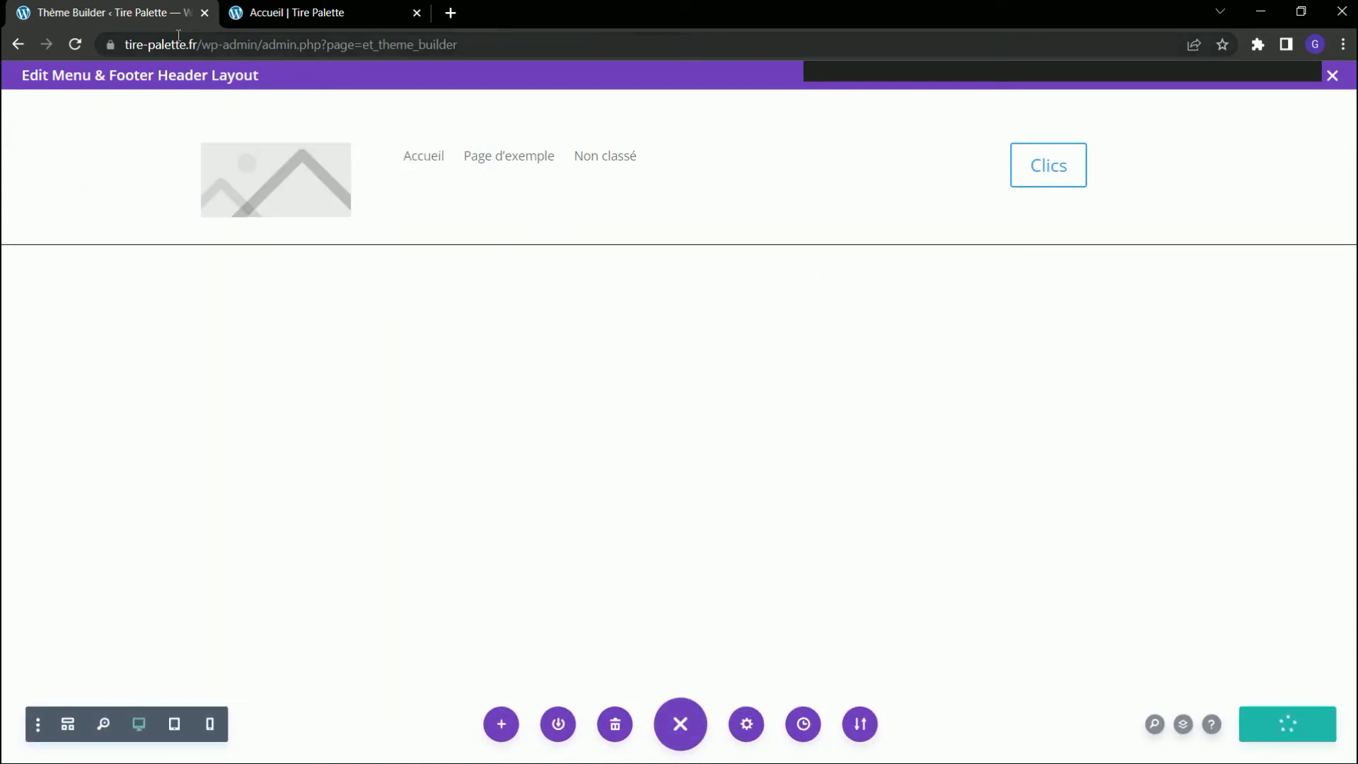
pyautogui.click(1333, 76)
pyautogui.click(295, 134)
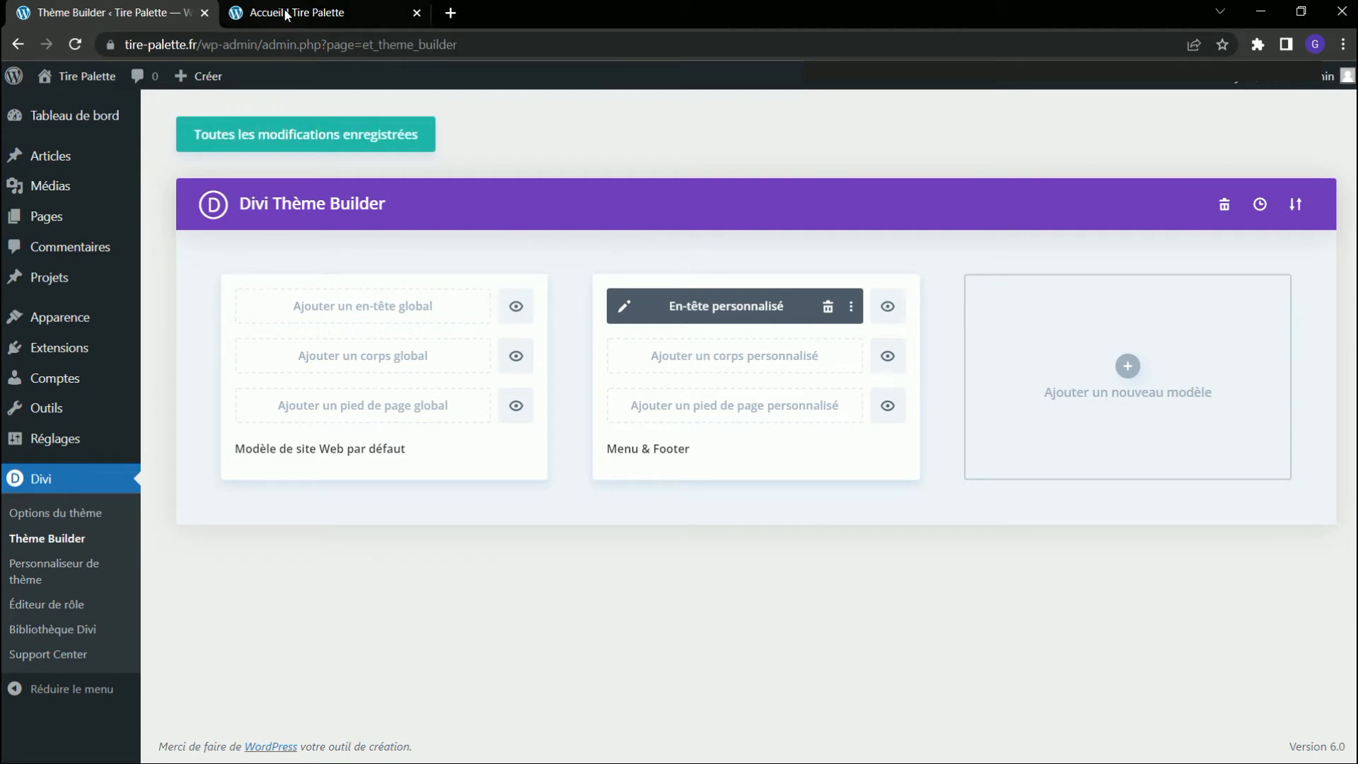
pyautogui.click(285, 16)
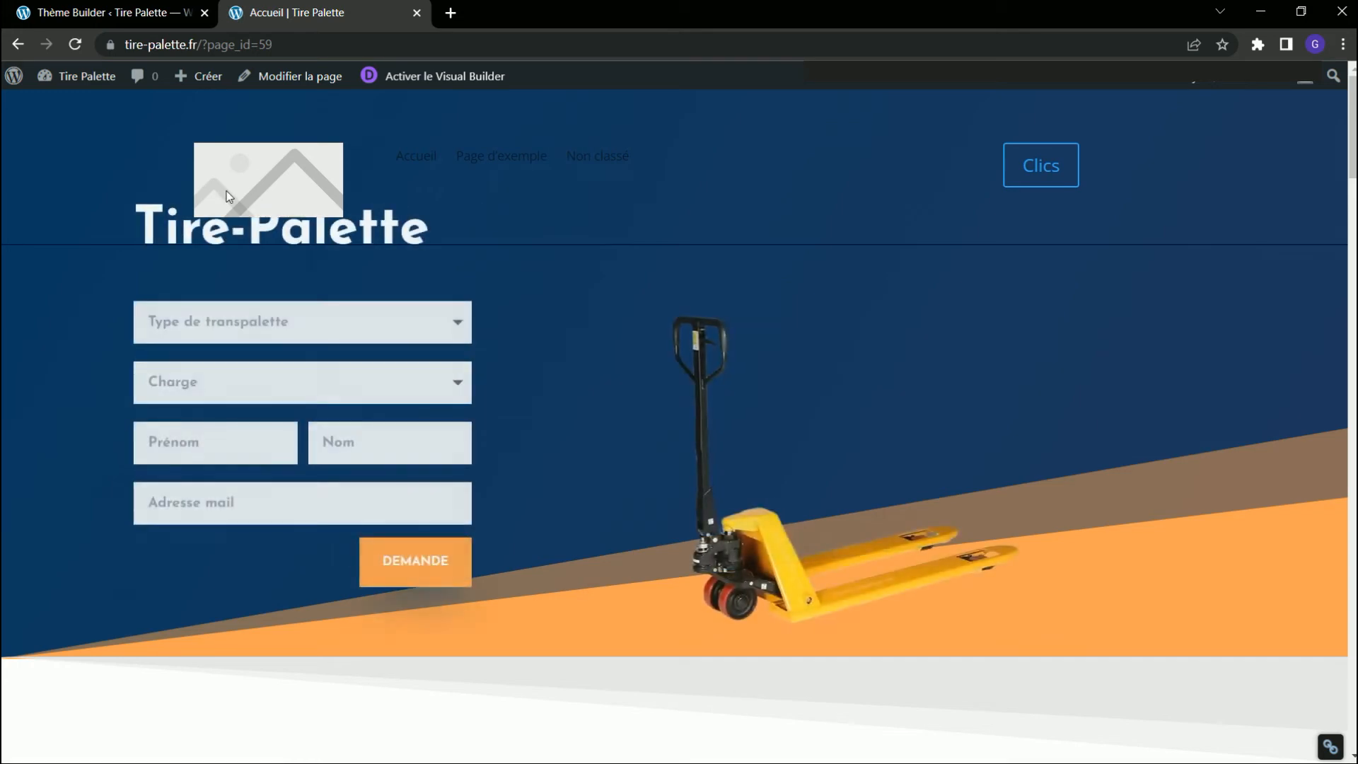
# Inspect the header section in the browser's DevTools and set its padding-top and padding-bottom to 0.
pyautogui.rightClick(655, 198)
pyautogui.press('Escape')
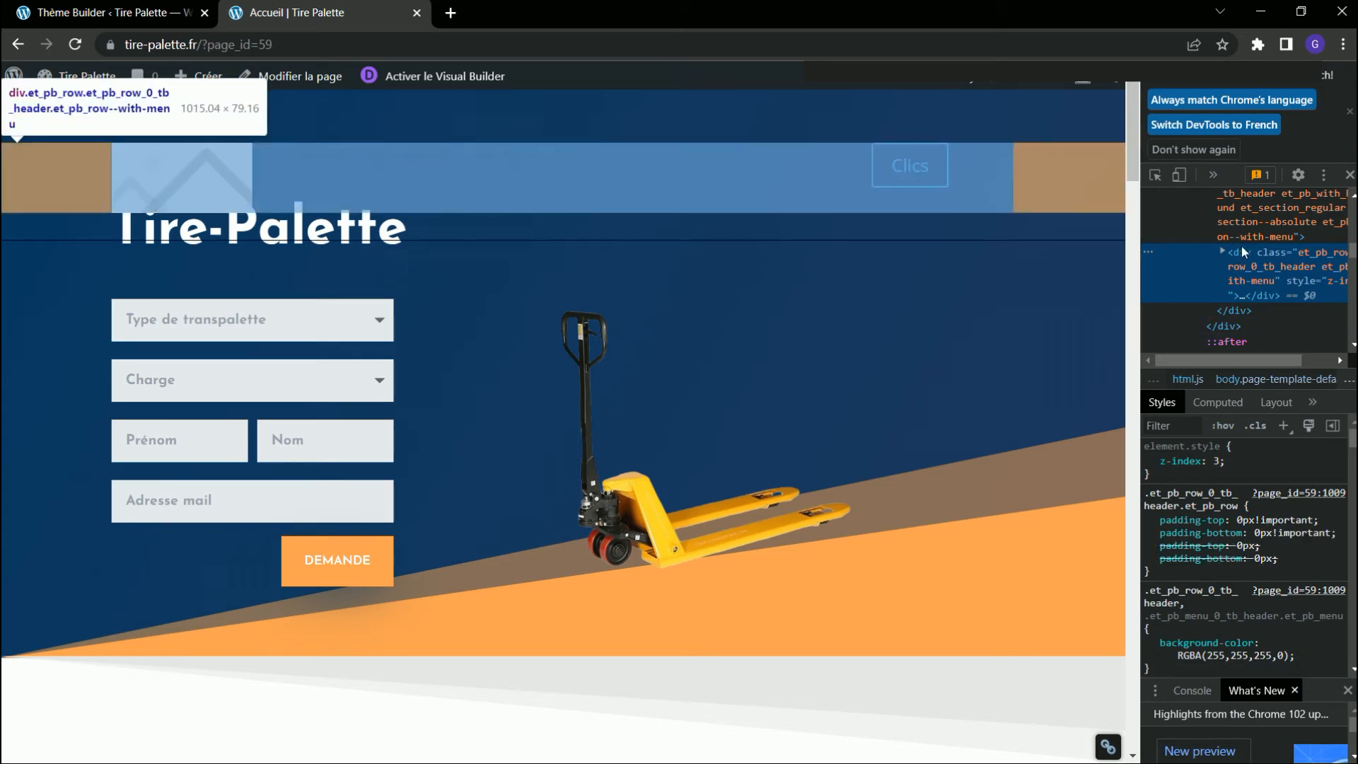
pyautogui.click(1242, 235)
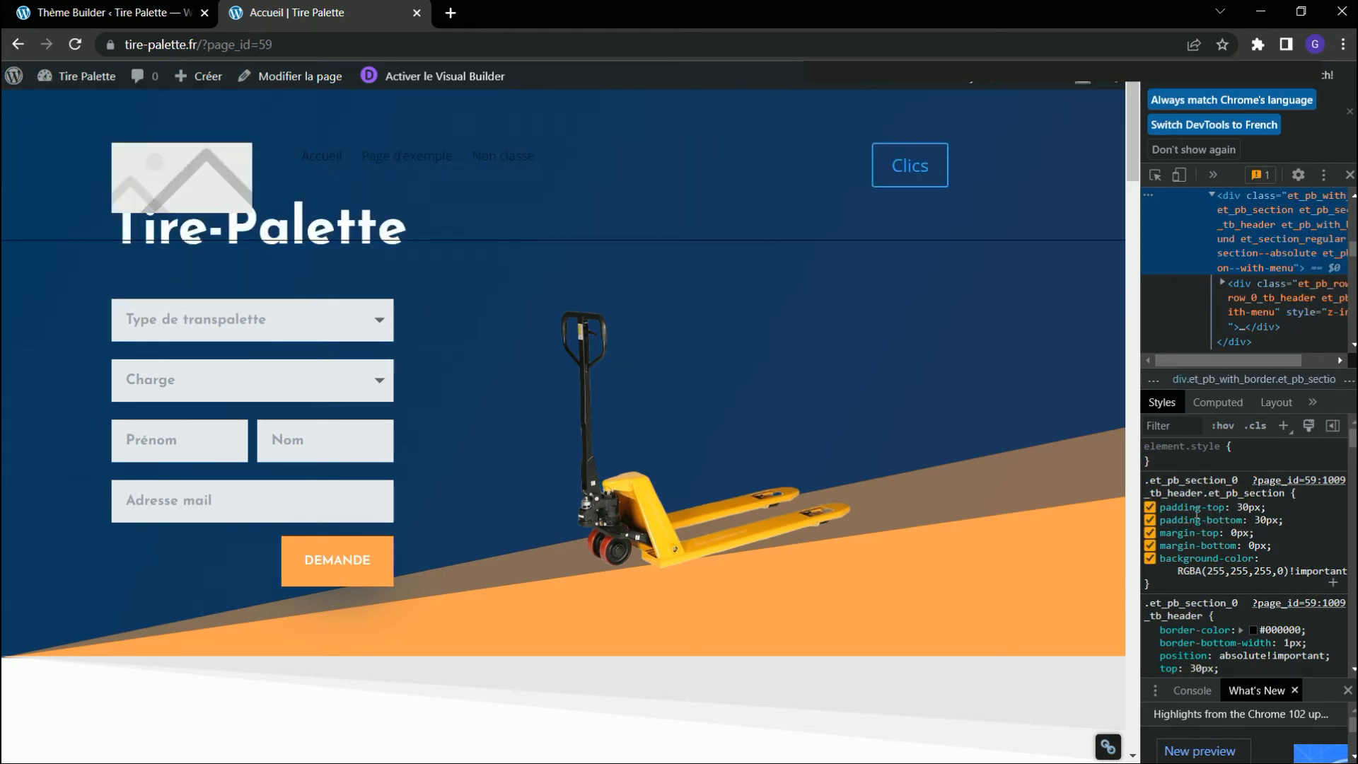
pyautogui.click(1251, 506)
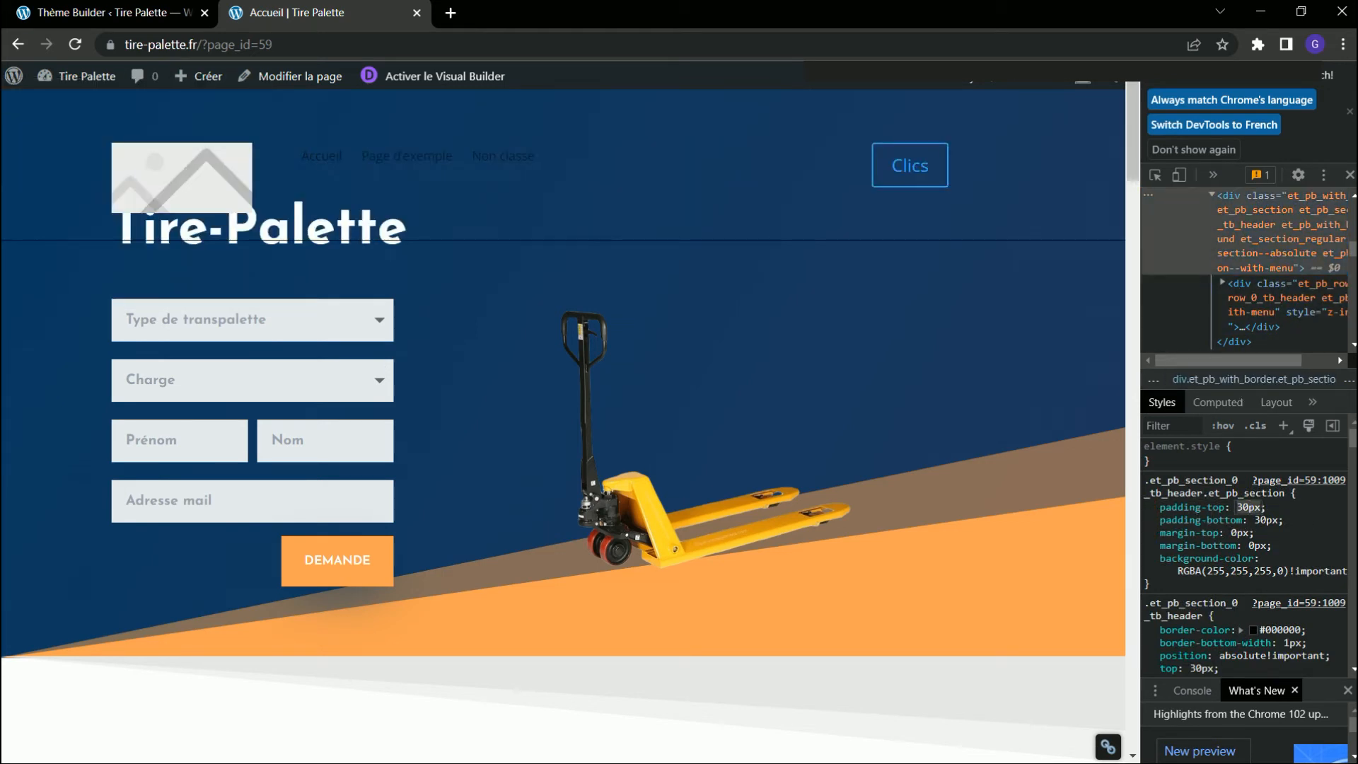
pyautogui.write('0')
pyautogui.press('Tab')
pyautogui.write('0')
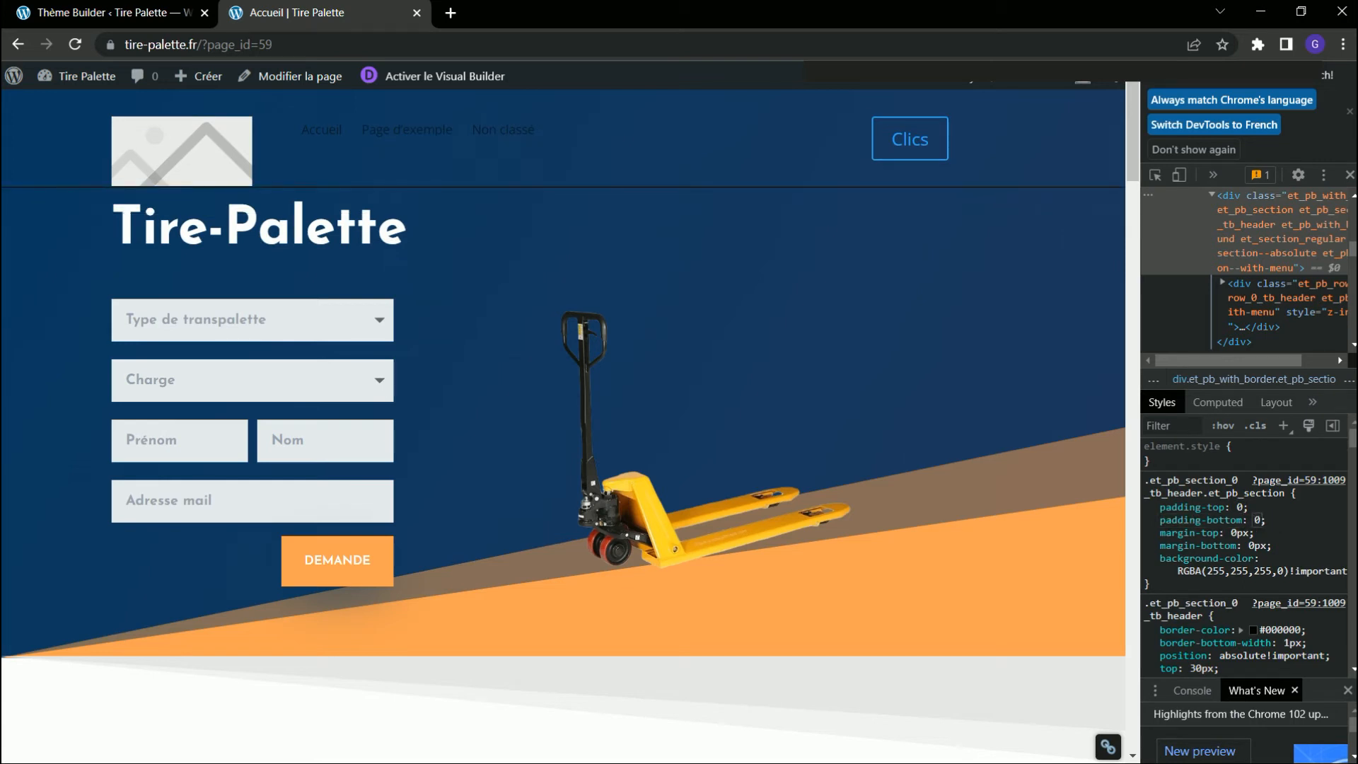
pyautogui.press('Tab')
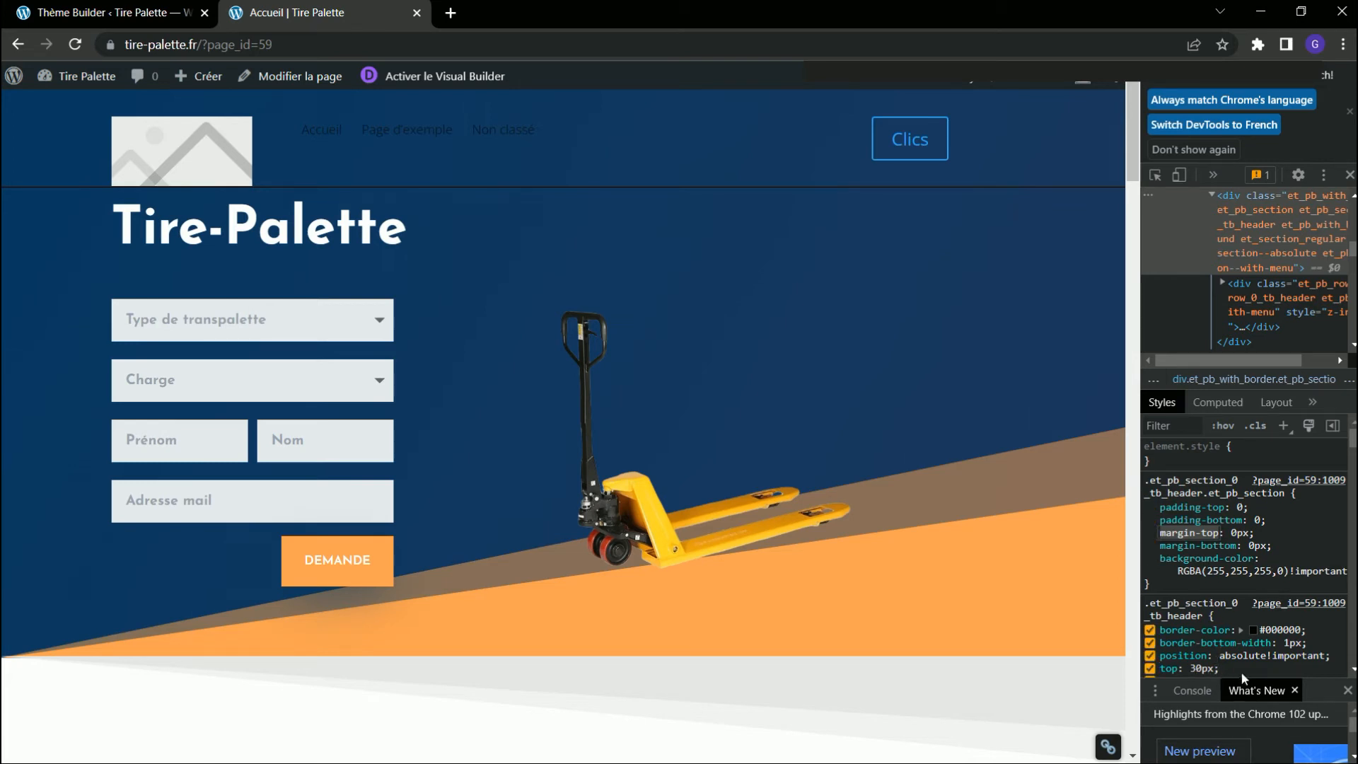
# Try a top offset of 10px and 20px for the header section in the browser's DevTools styles.
pyautogui.moveTo(1207, 670); pyautogui.dragTo(1195, 669)
pyautogui.click(1191, 614)
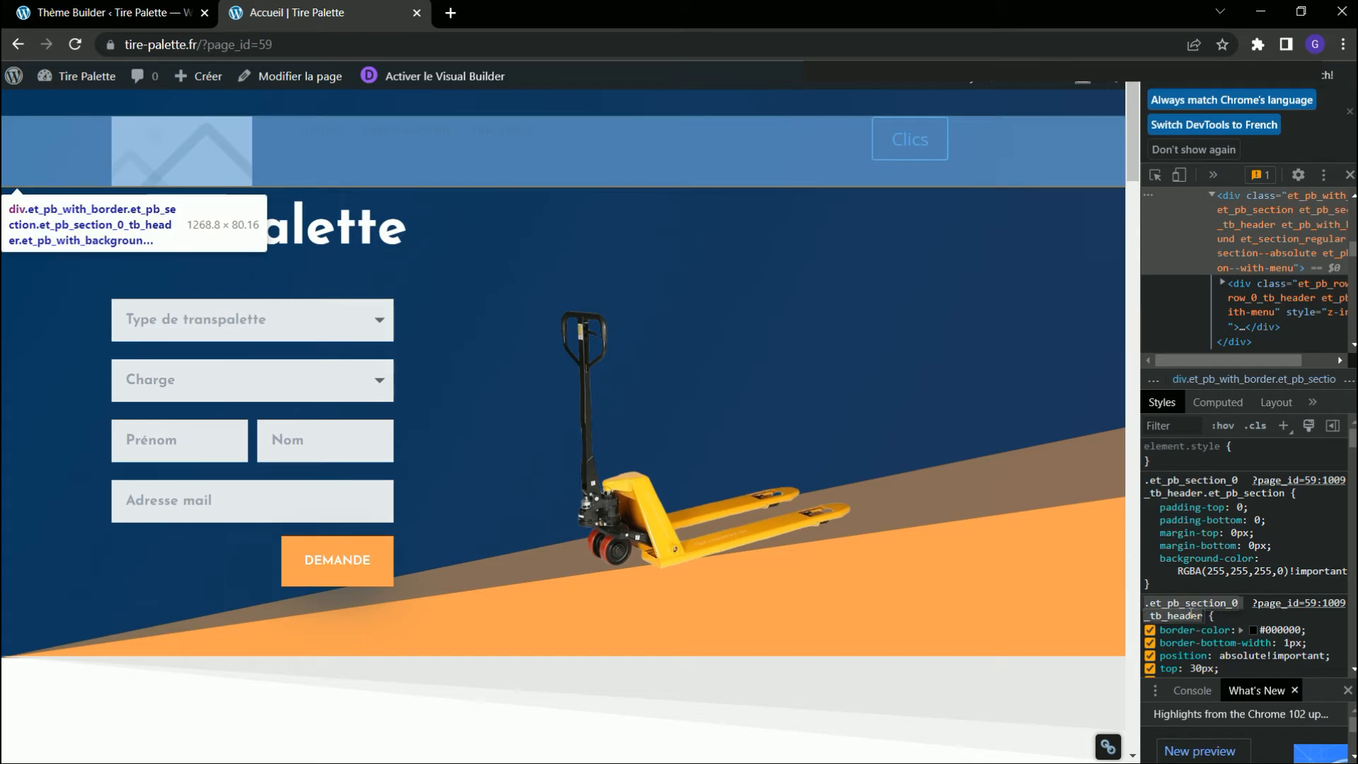
pyautogui.scroll(-3, 1195, 566)
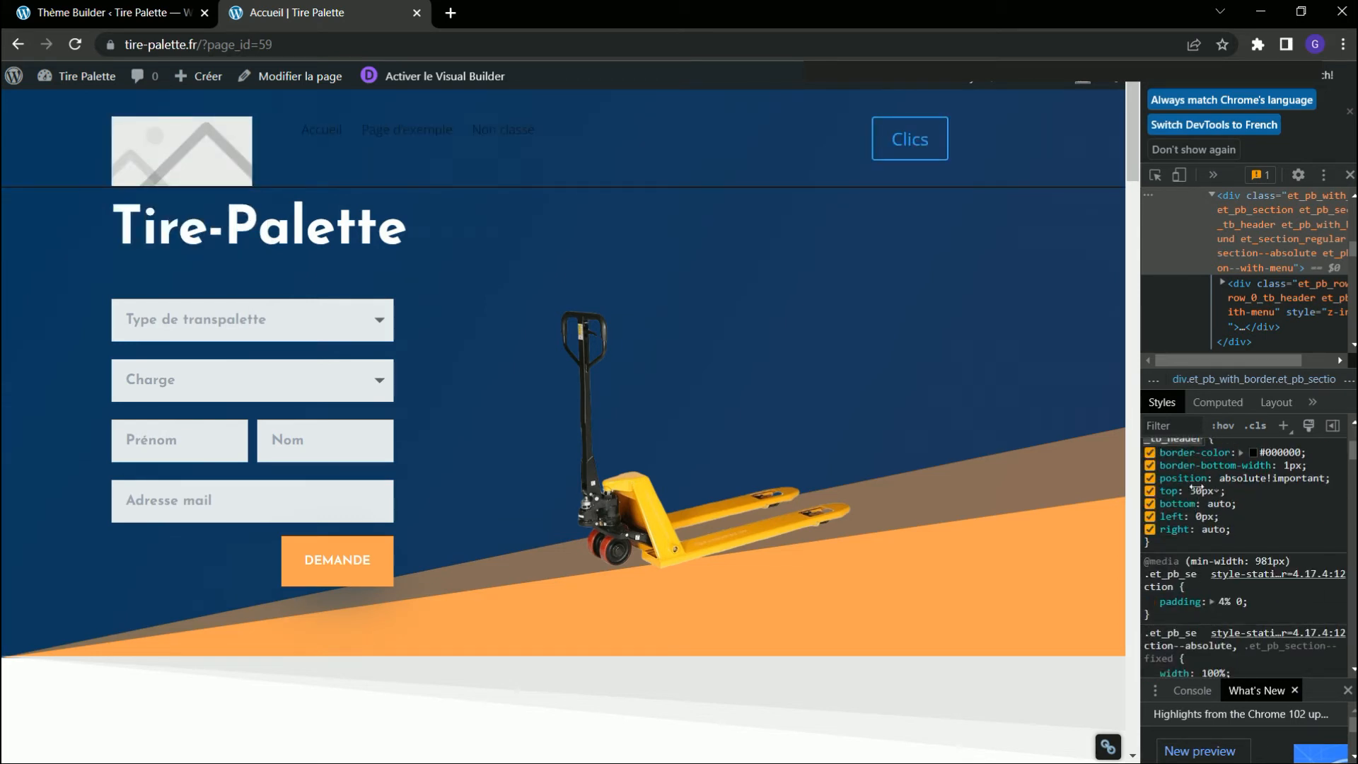
pyautogui.click(1204, 493)
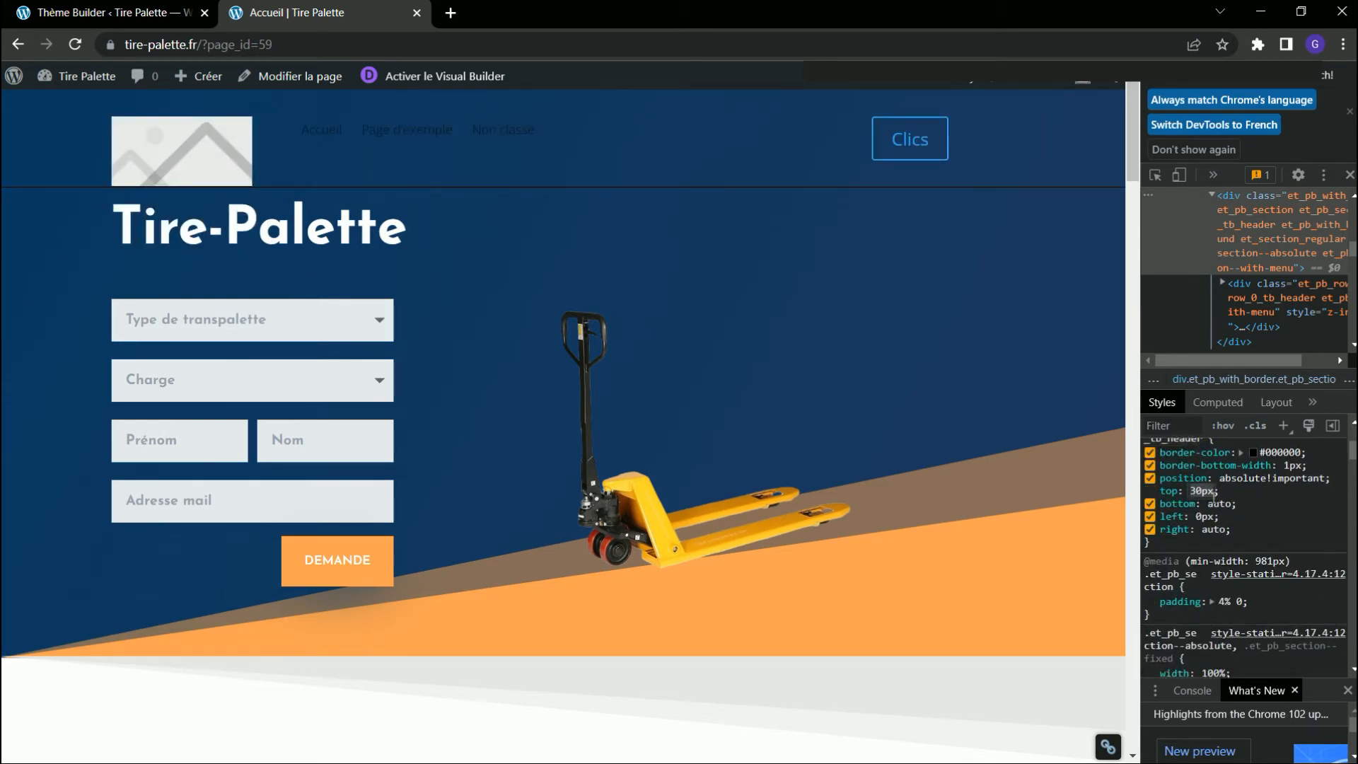
pyautogui.write('10')
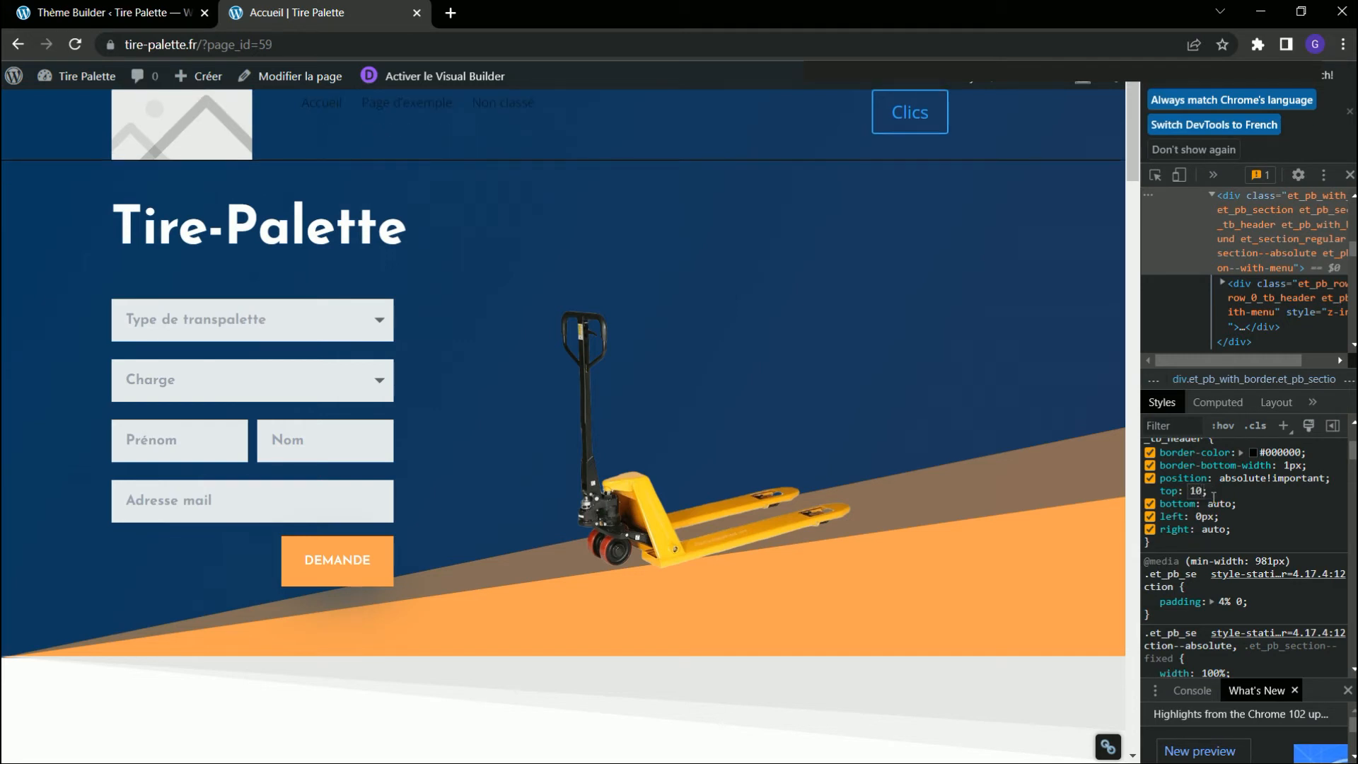
pyautogui.write('px')
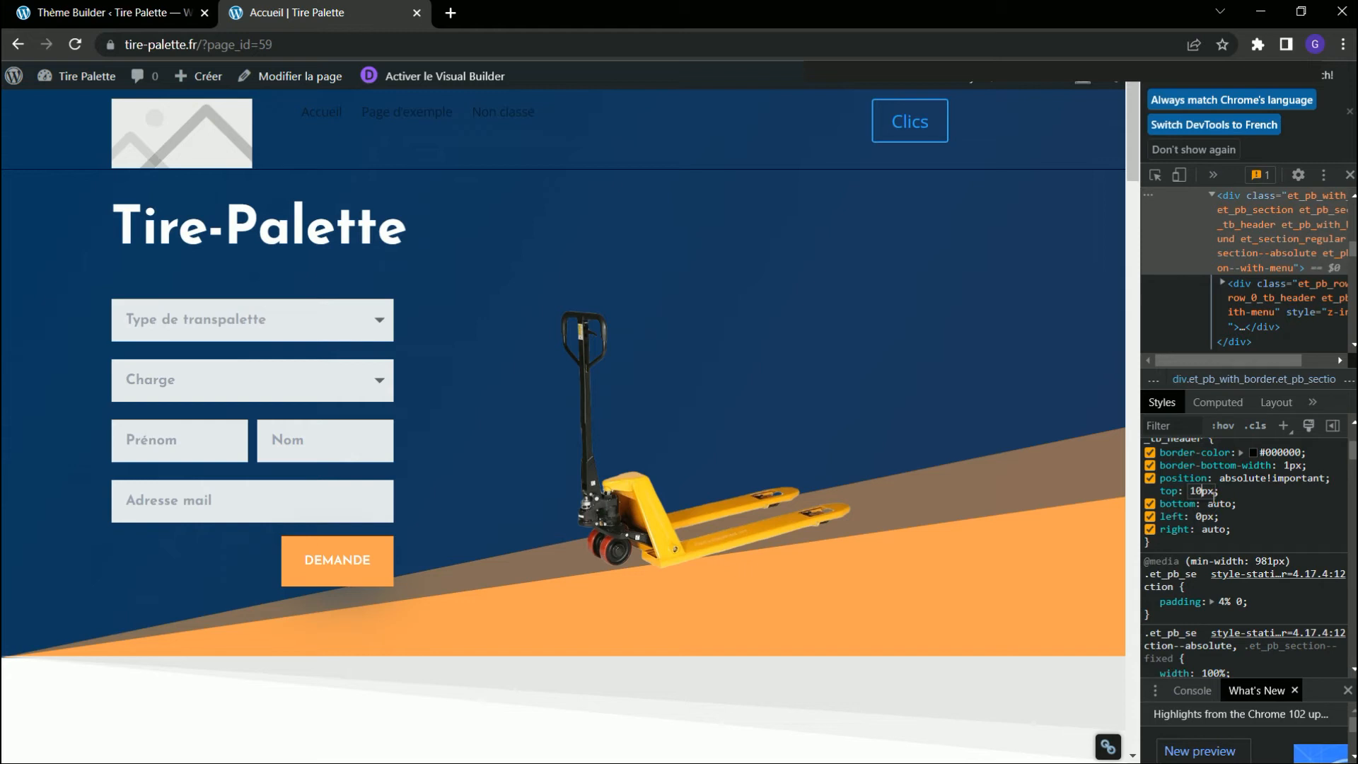
pyautogui.press('BackSpace')
pyautogui.write('20')
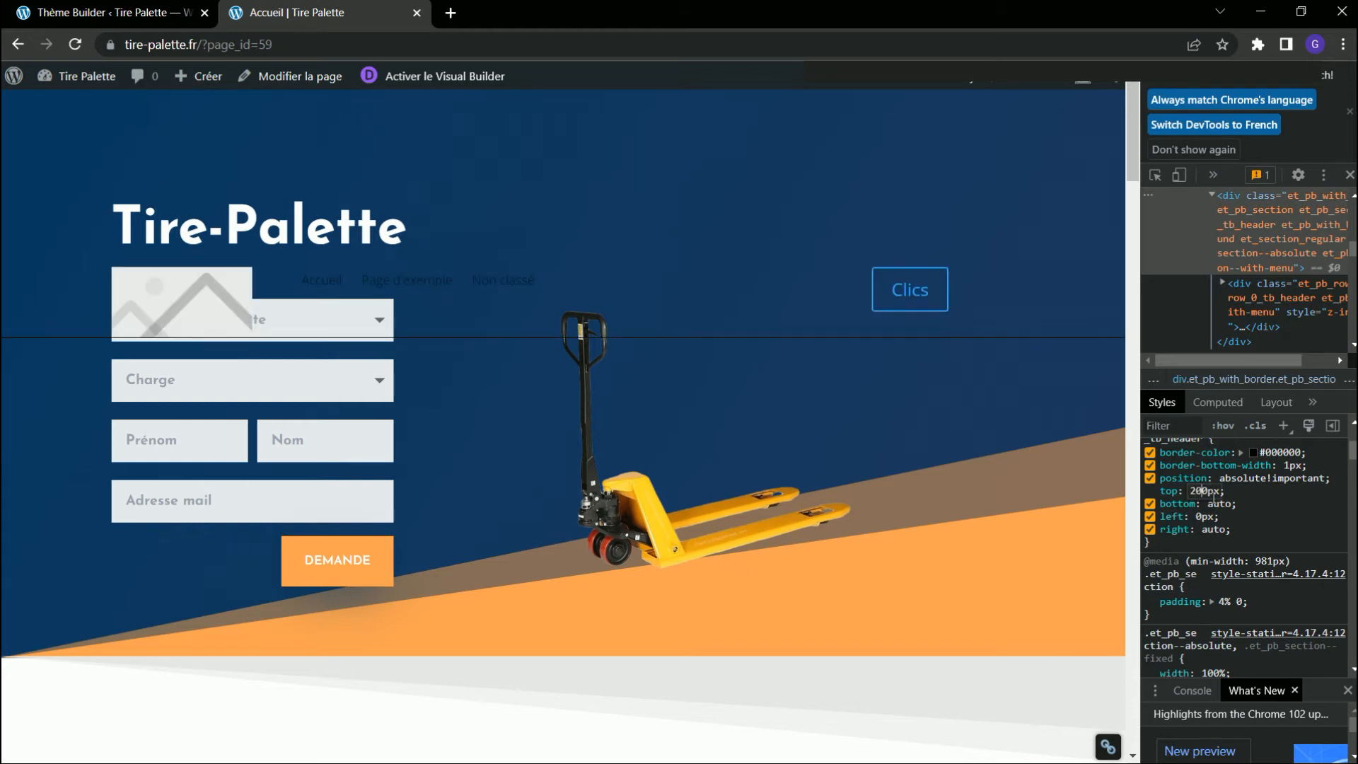
pyautogui.press('Delete')
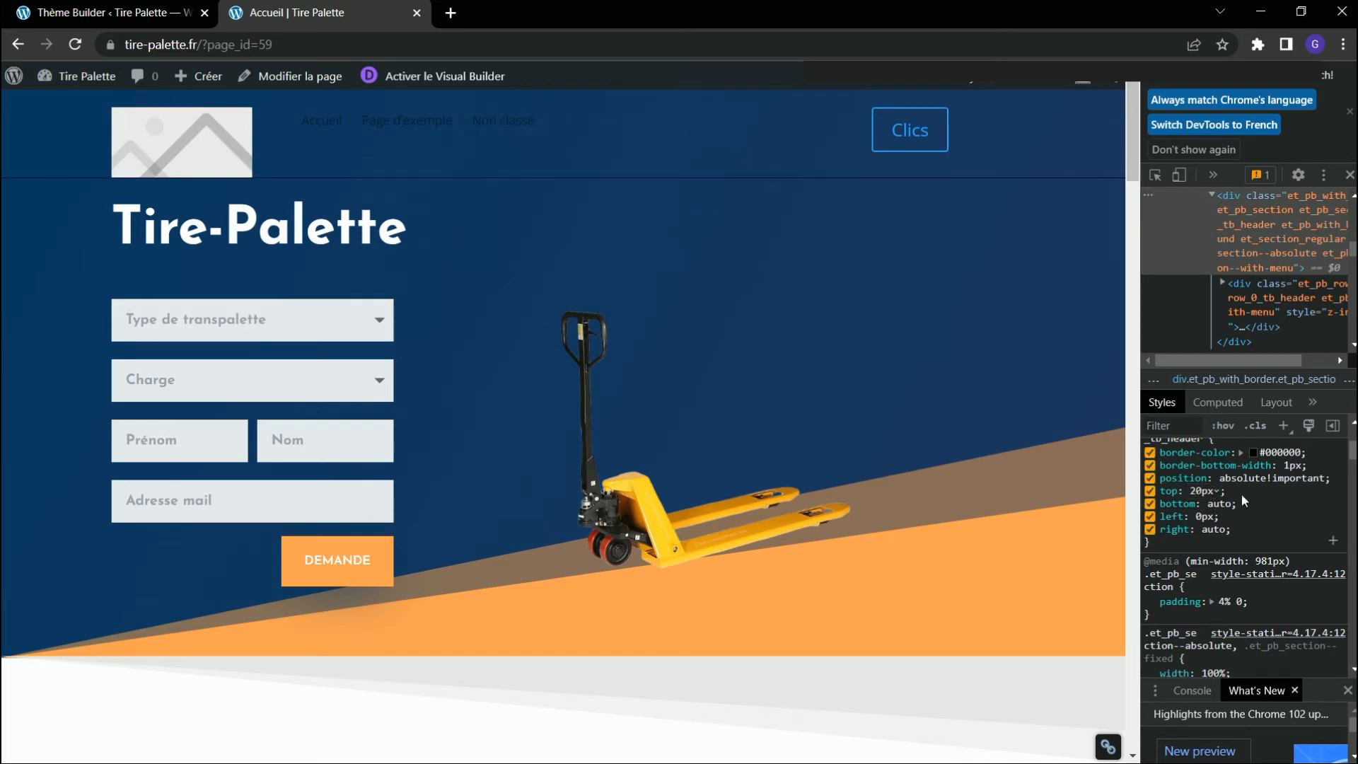
pyautogui.scroll(3, 1224, 502)
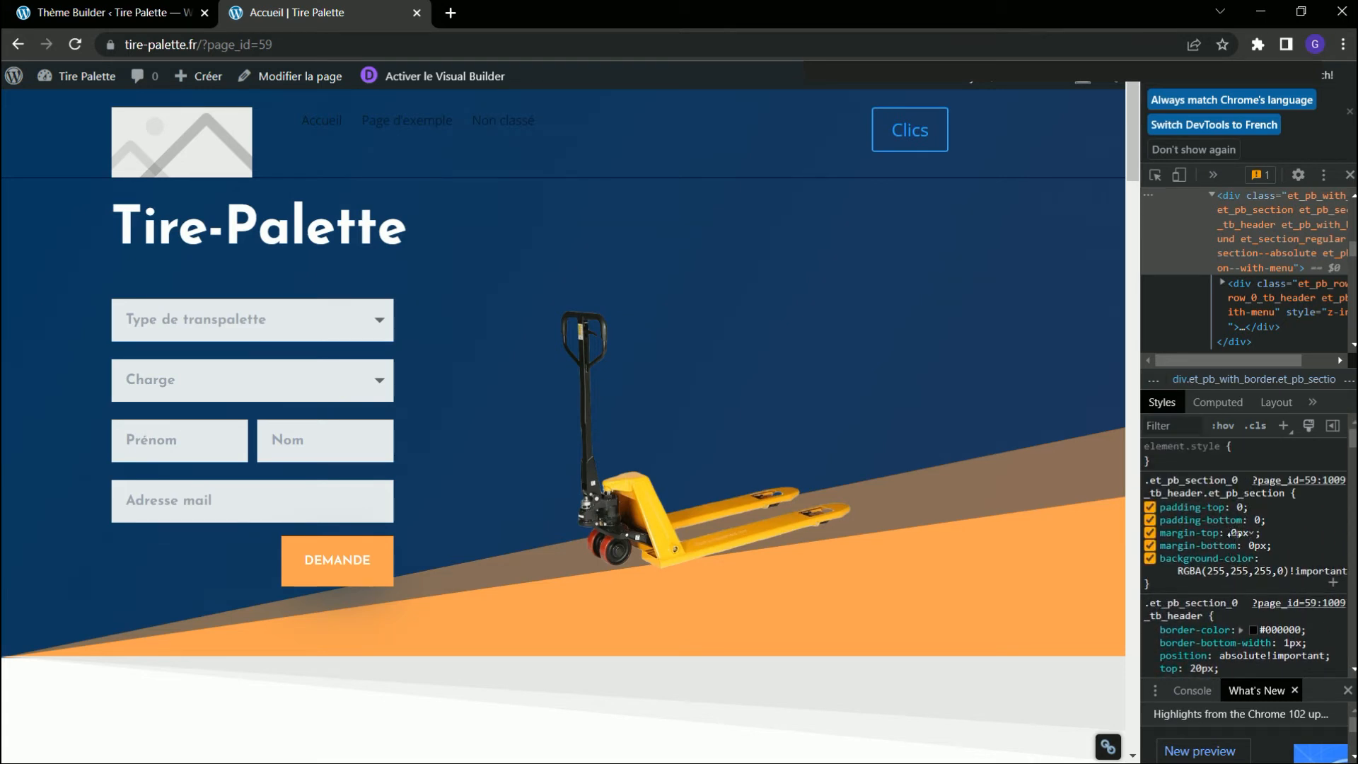
# Reopen the custom header layout in the Theme Builder and set the section's top and bottom padding (Marge interne) to 0px.
pyautogui.click(113, 13)
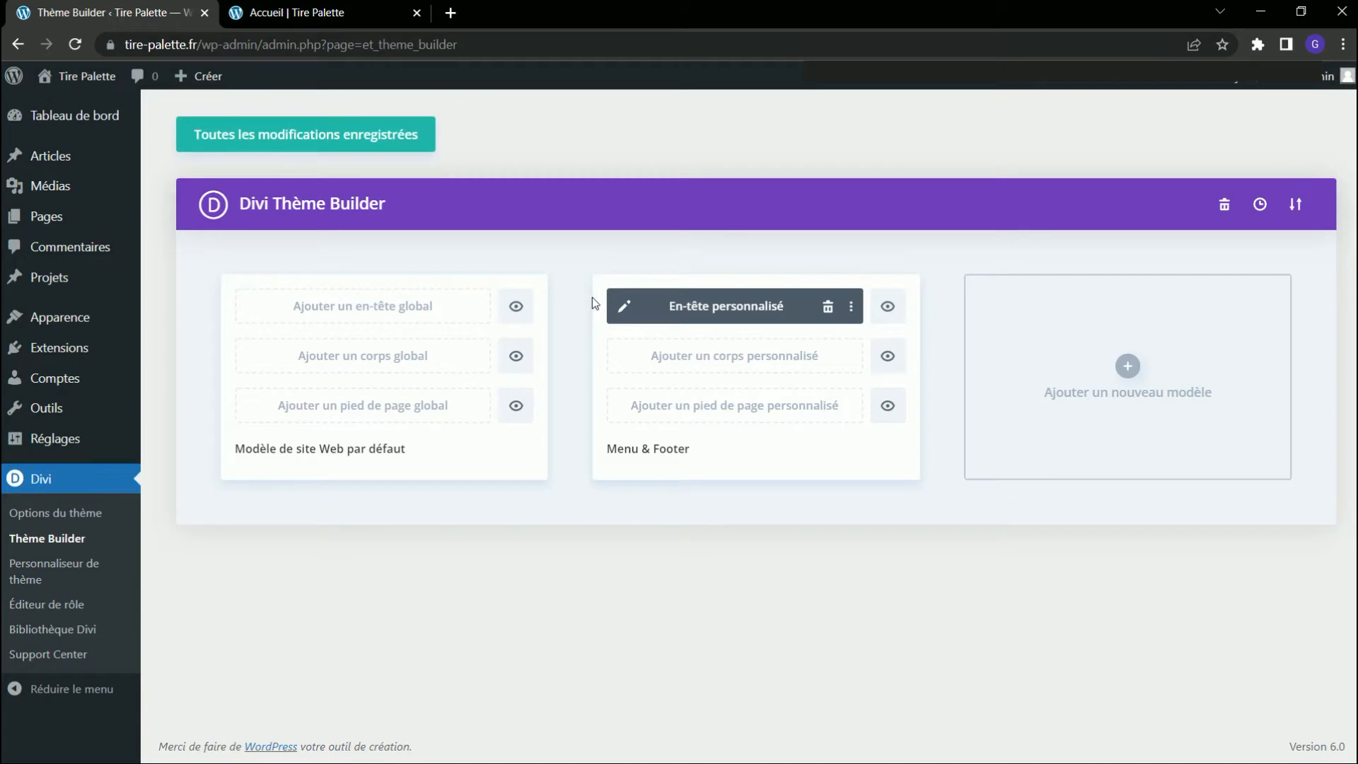
pyautogui.click(625, 305)
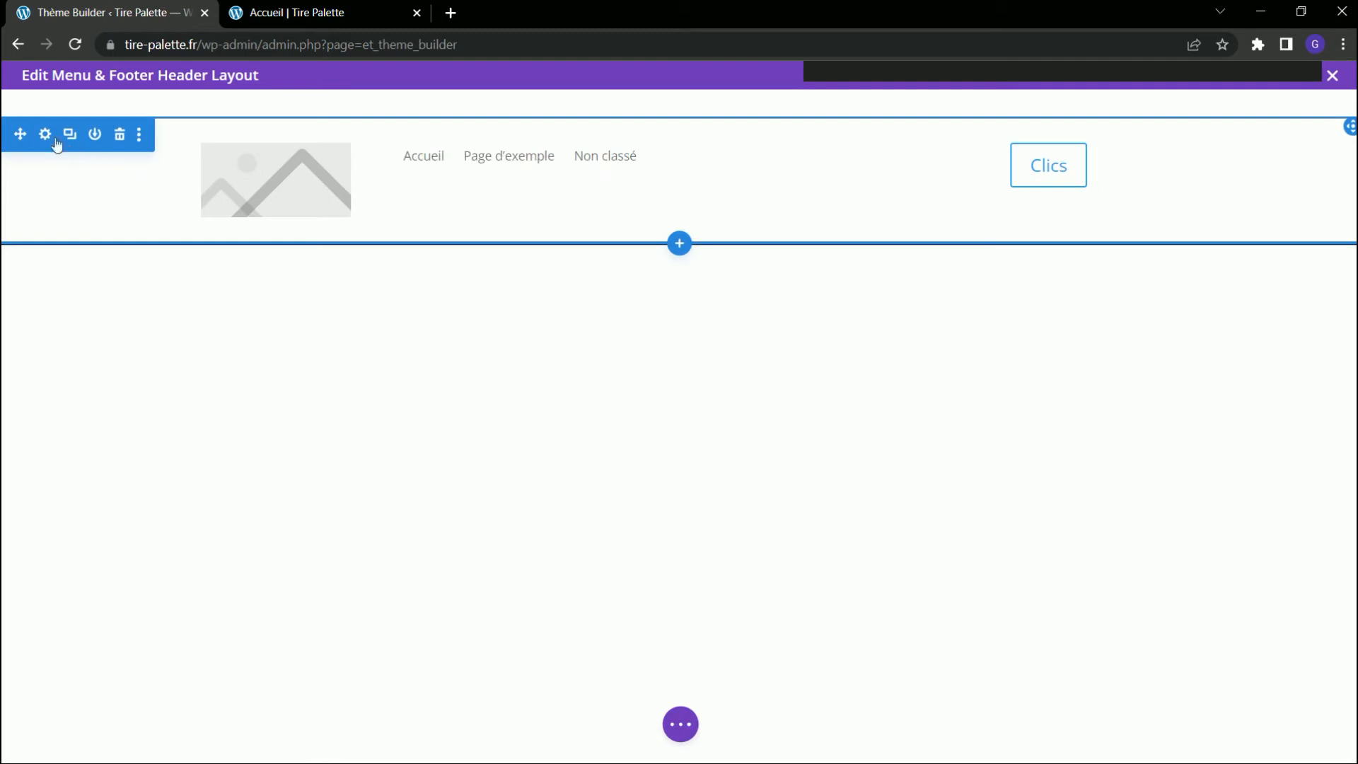
pyautogui.click(47, 134)
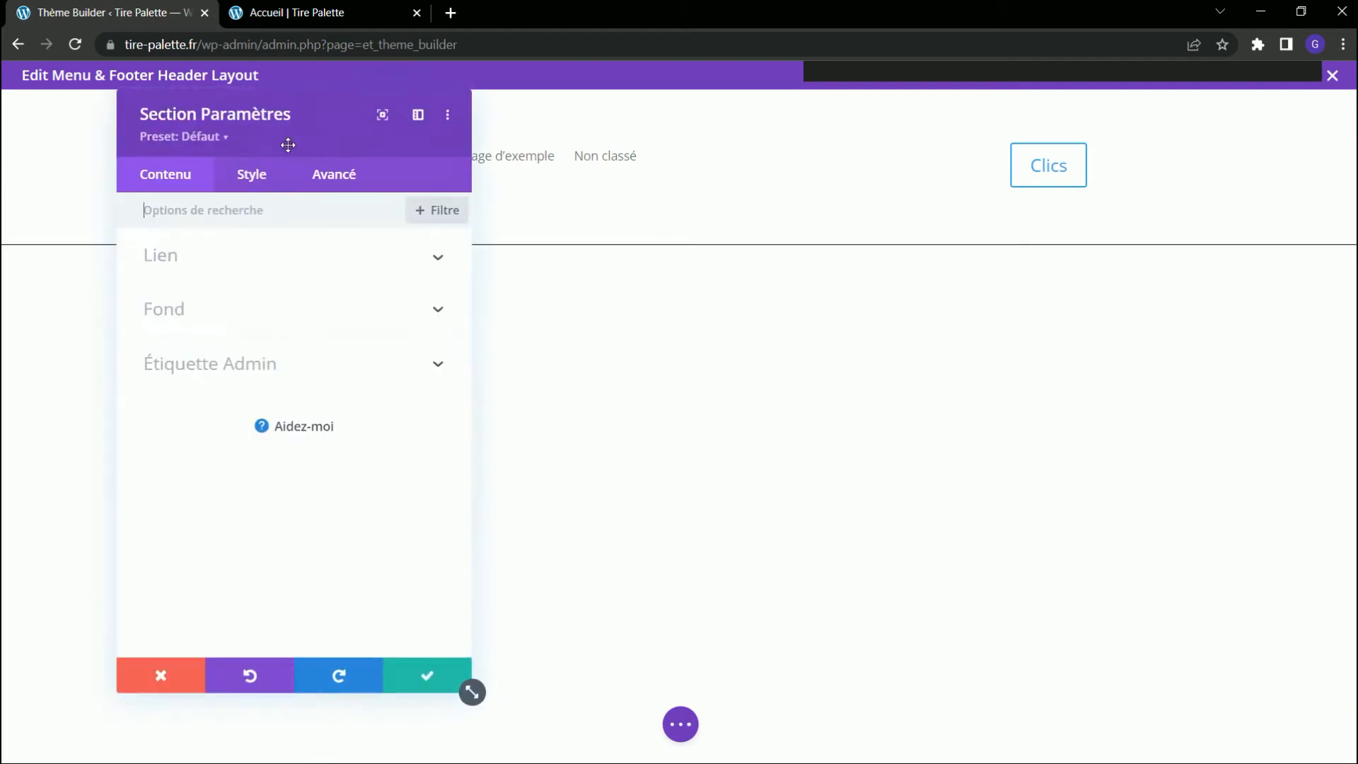
pyautogui.click(252, 177)
pyautogui.click(226, 405)
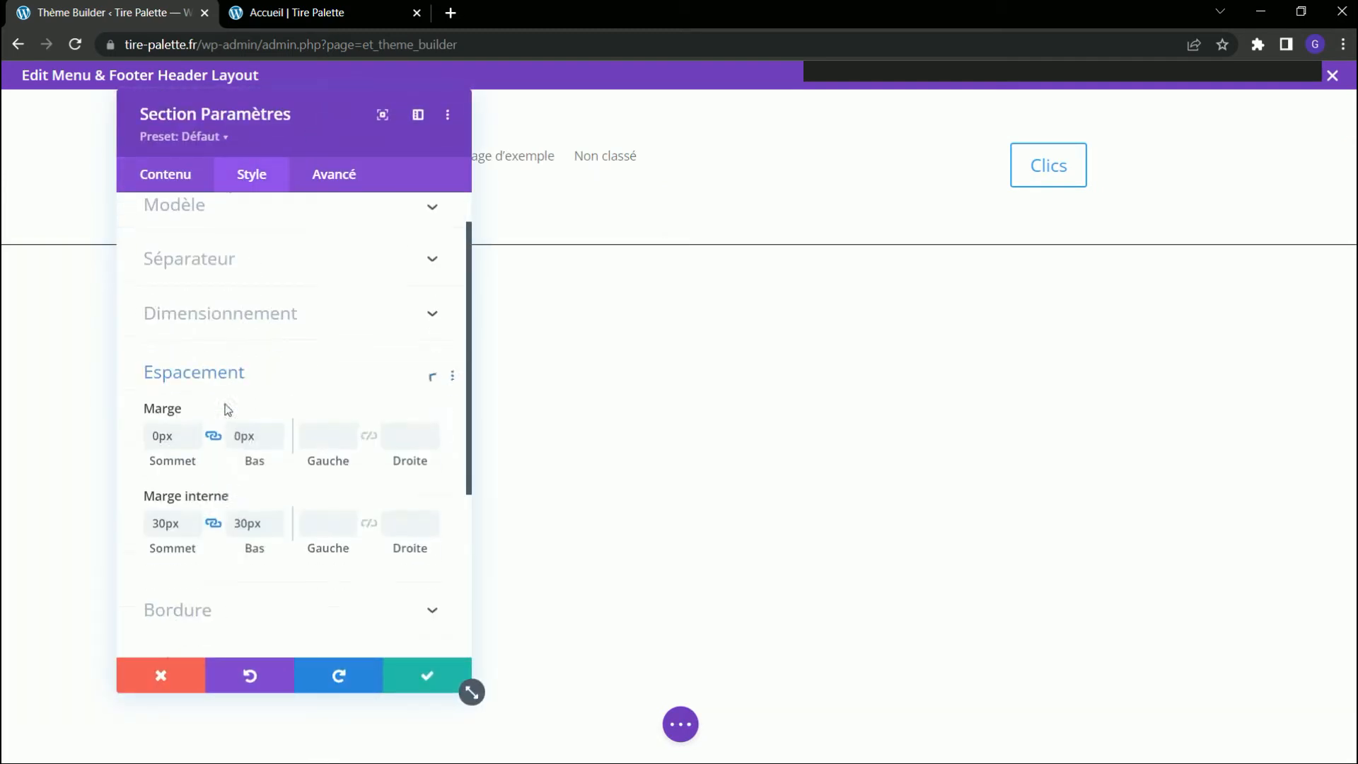
pyautogui.moveTo(183, 369); pyautogui.dragTo(92, 375)
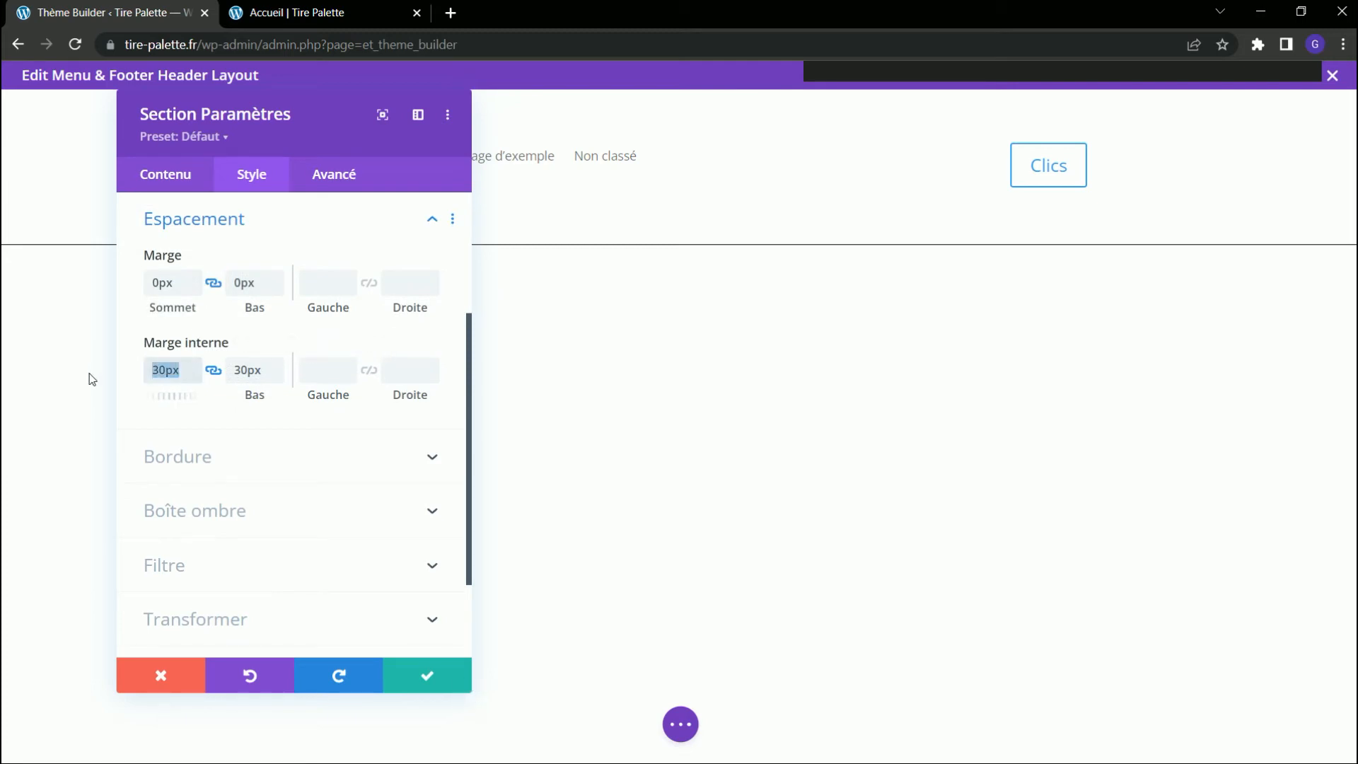
pyautogui.press('Tab')
pyautogui.moveTo(182, 370); pyautogui.dragTo(99, 378)
pyautogui.press('BackSpace')
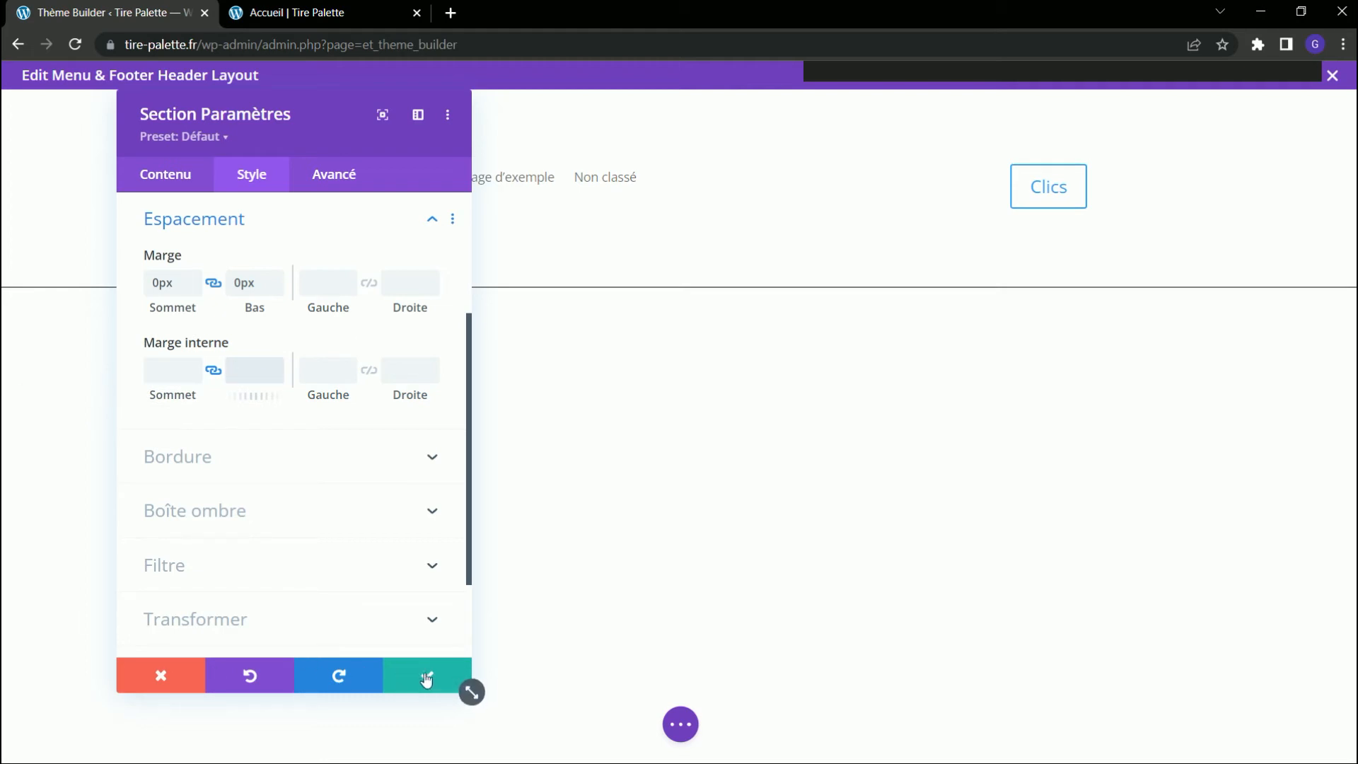
pyautogui.click(181, 370)
pyautogui.write('0')
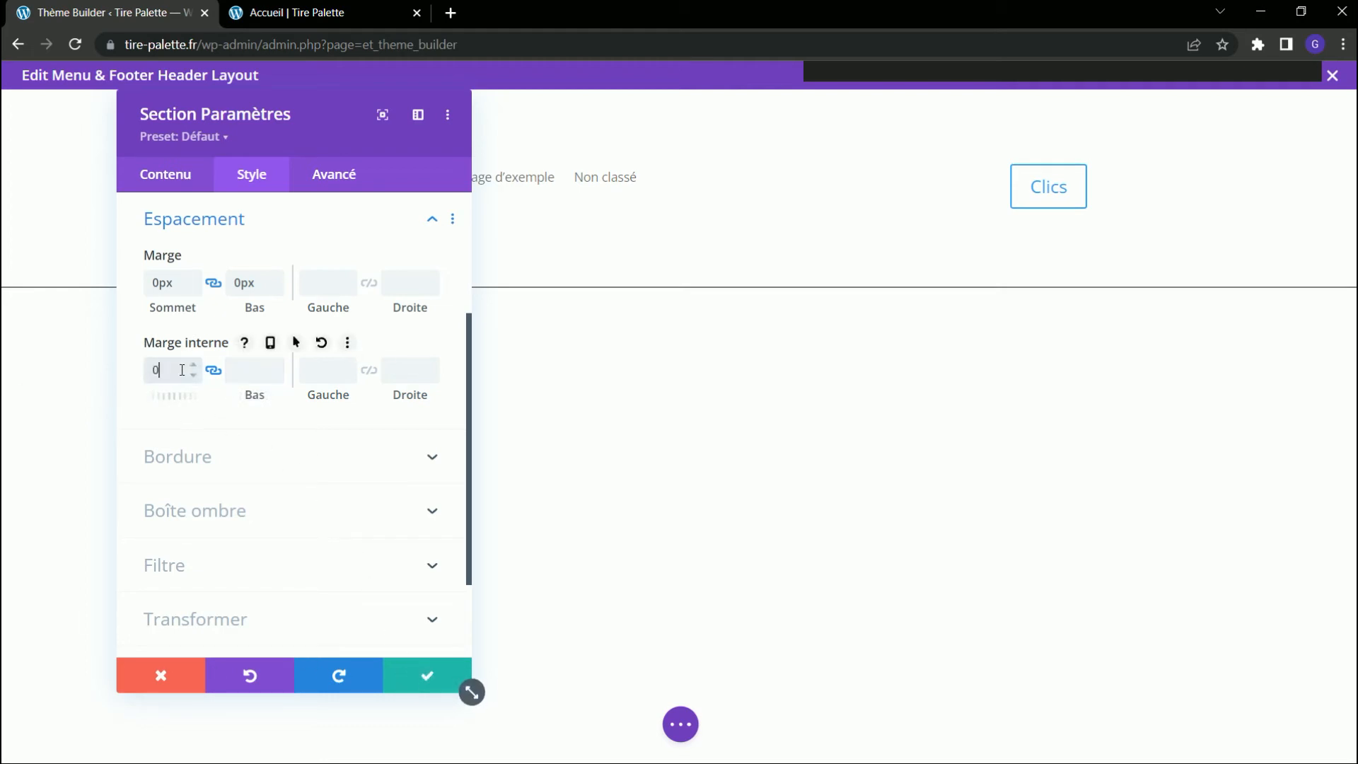
pyautogui.press('Tab')
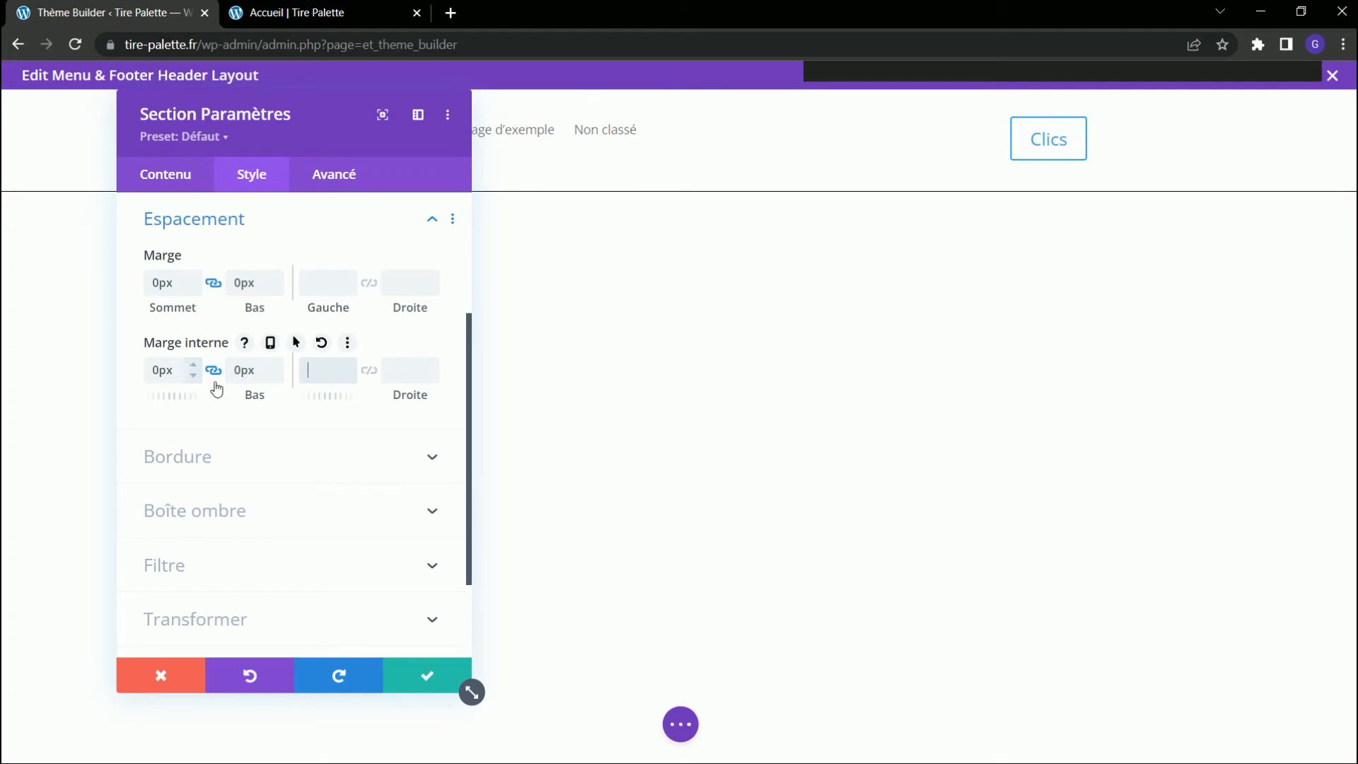
pyautogui.click(425, 676)
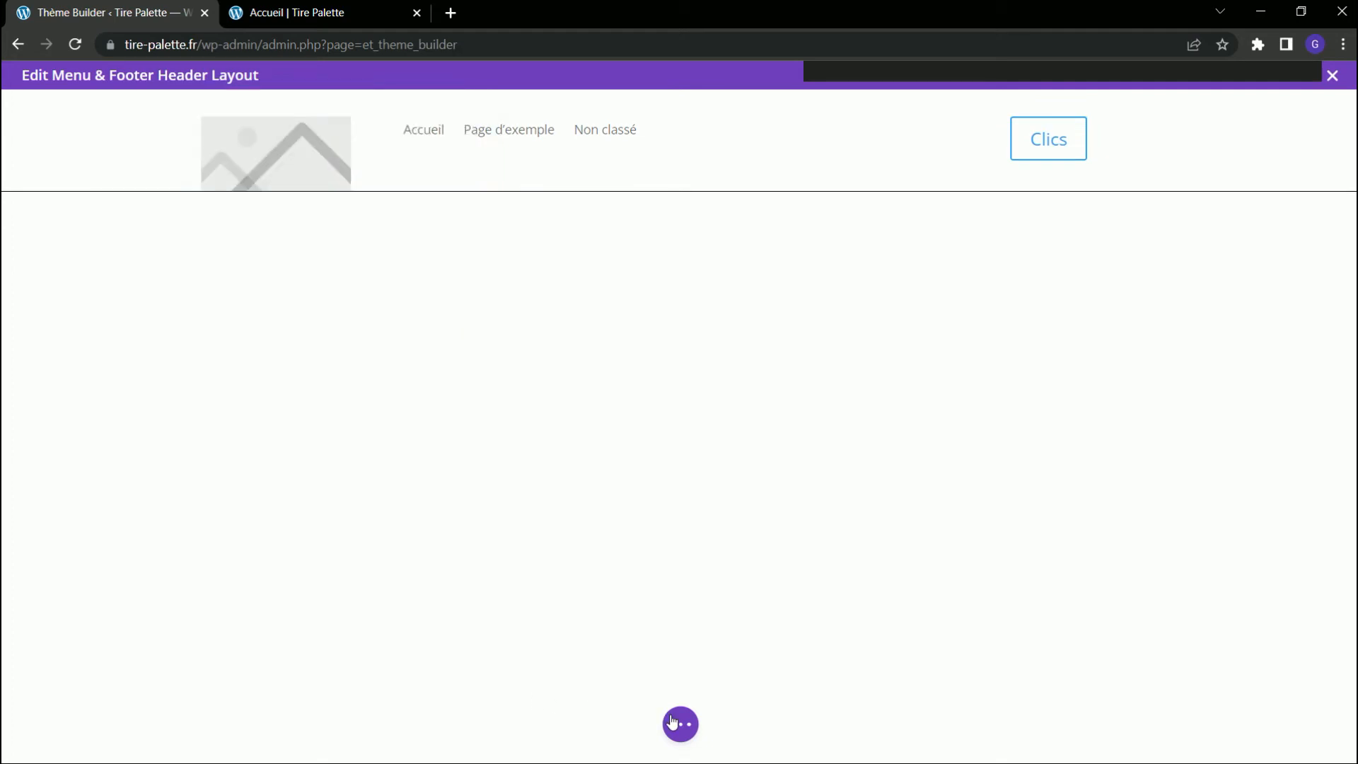
# Set the absolutely positioned header section's vertical offset to 20px and apply the section settings.
pyautogui.moveTo(151, 147)
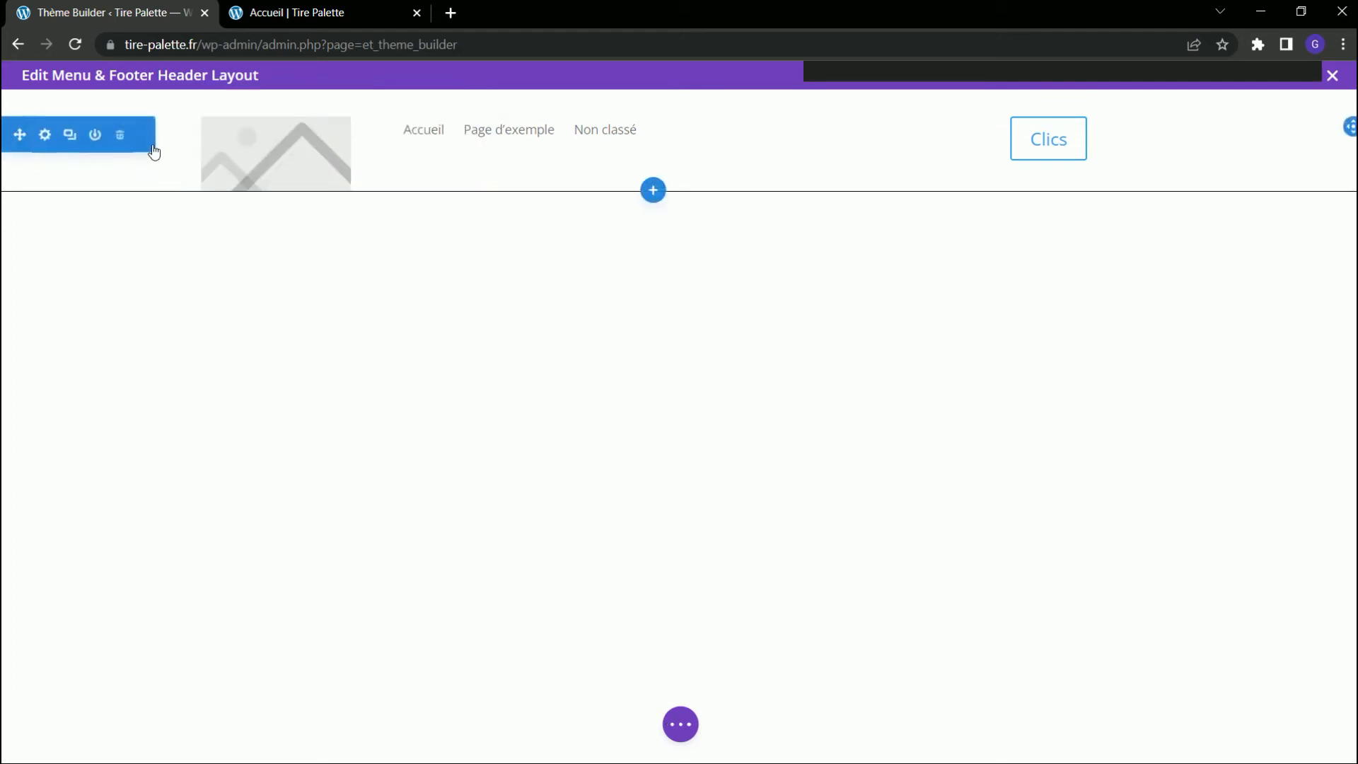
pyautogui.click(45, 134)
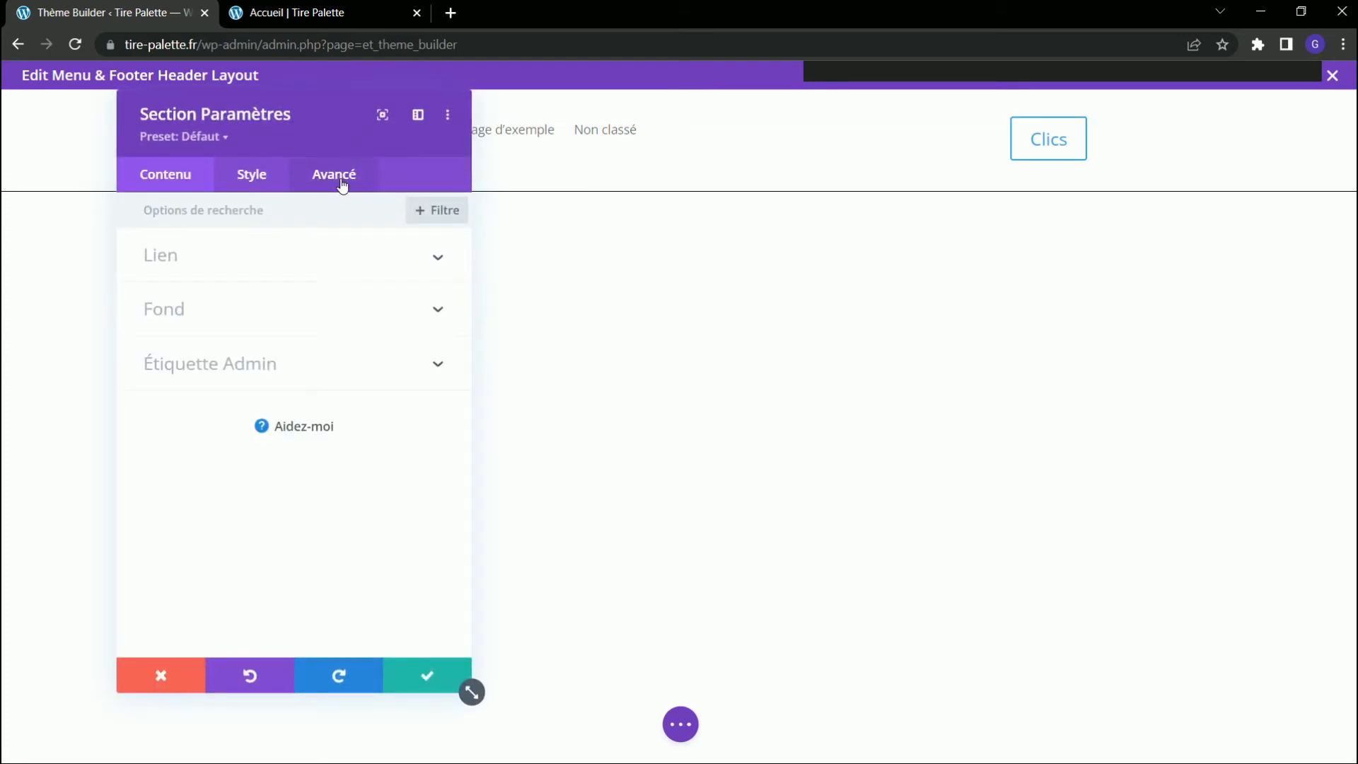
pyautogui.click(346, 172)
pyautogui.click(203, 524)
pyautogui.scroll(-1, 289, 473)
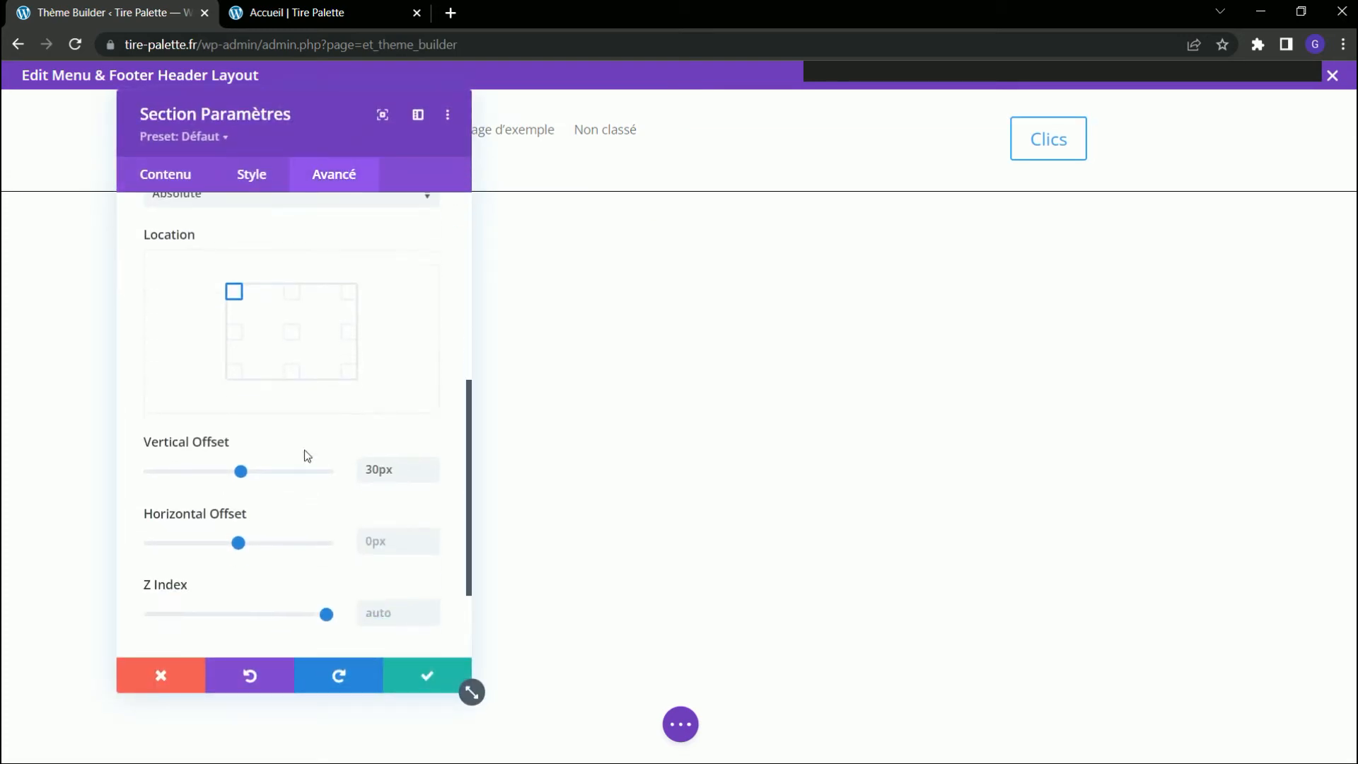
pyautogui.click(382, 471)
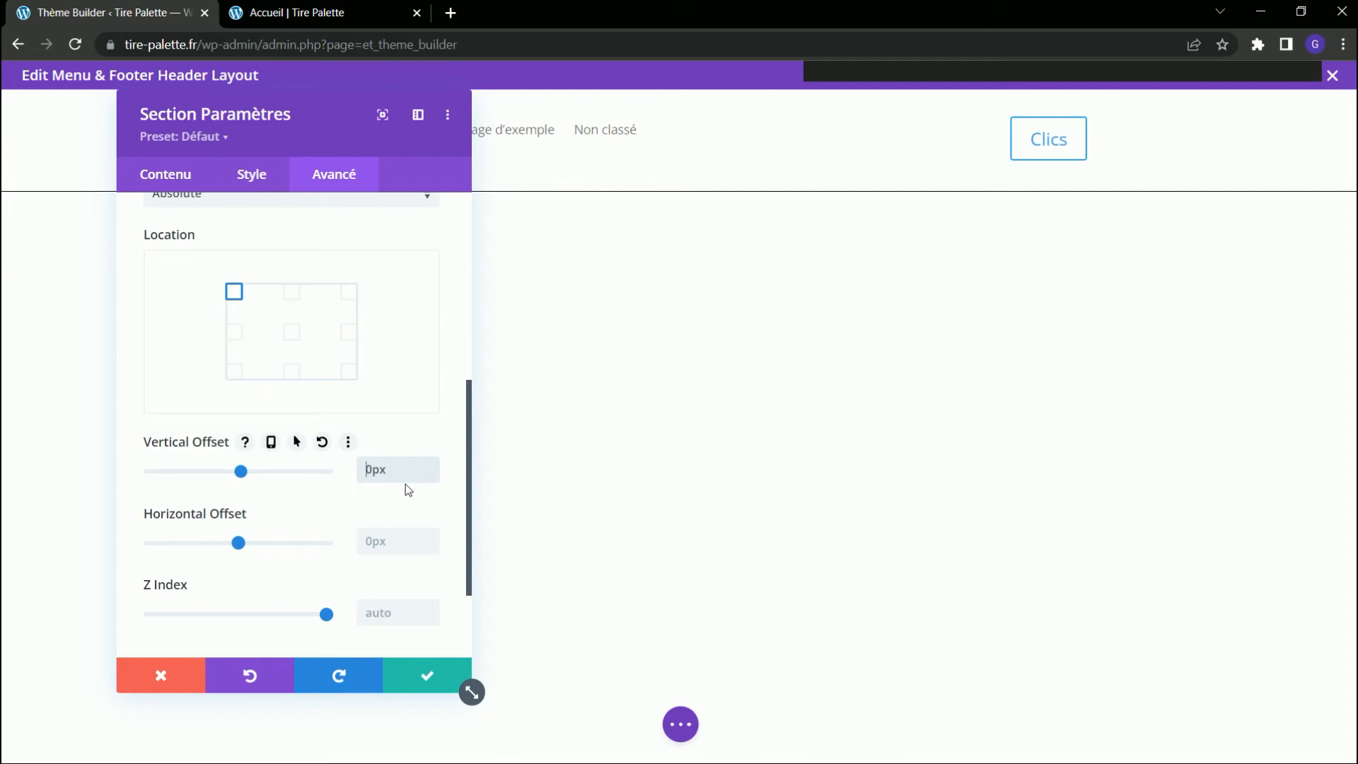
pyautogui.write('2')
pyautogui.press('BackSpace')
pyautogui.press('BackSpace')
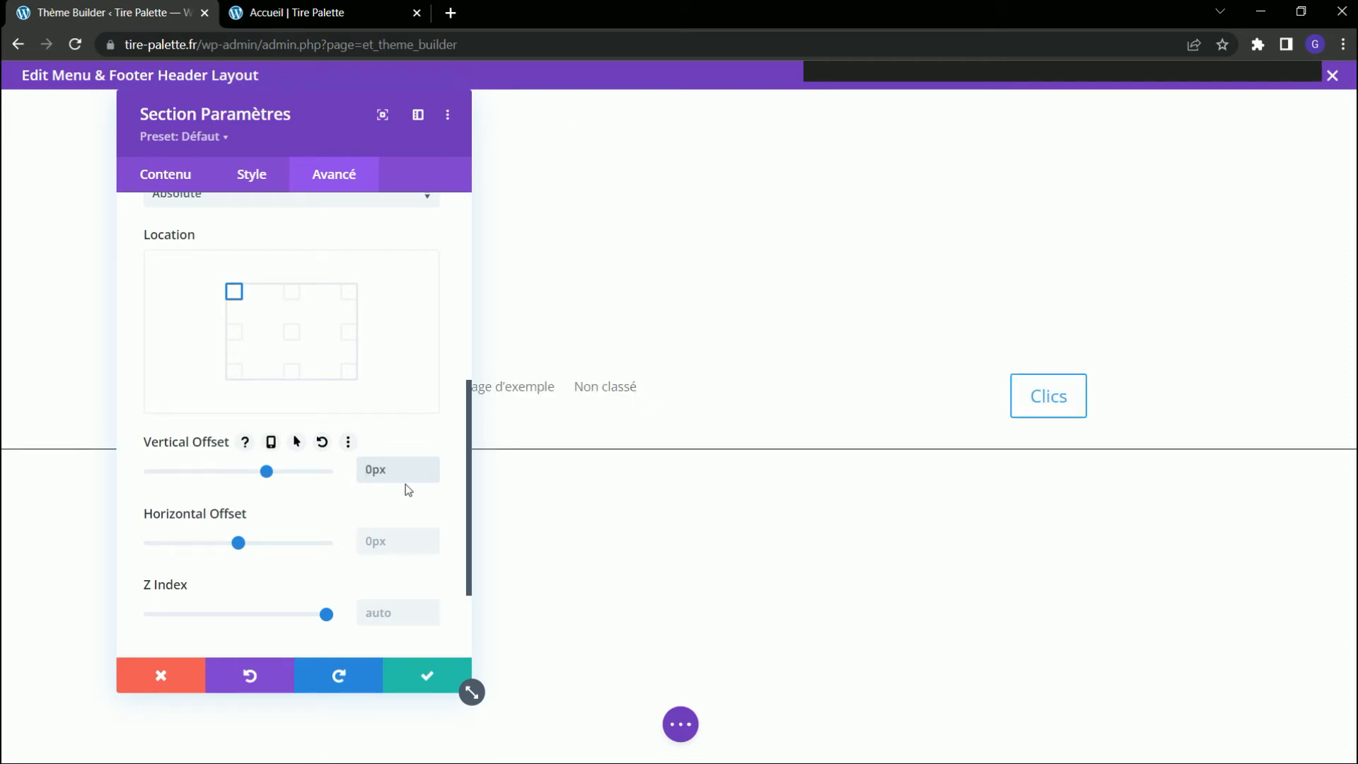
pyautogui.click(402, 675)
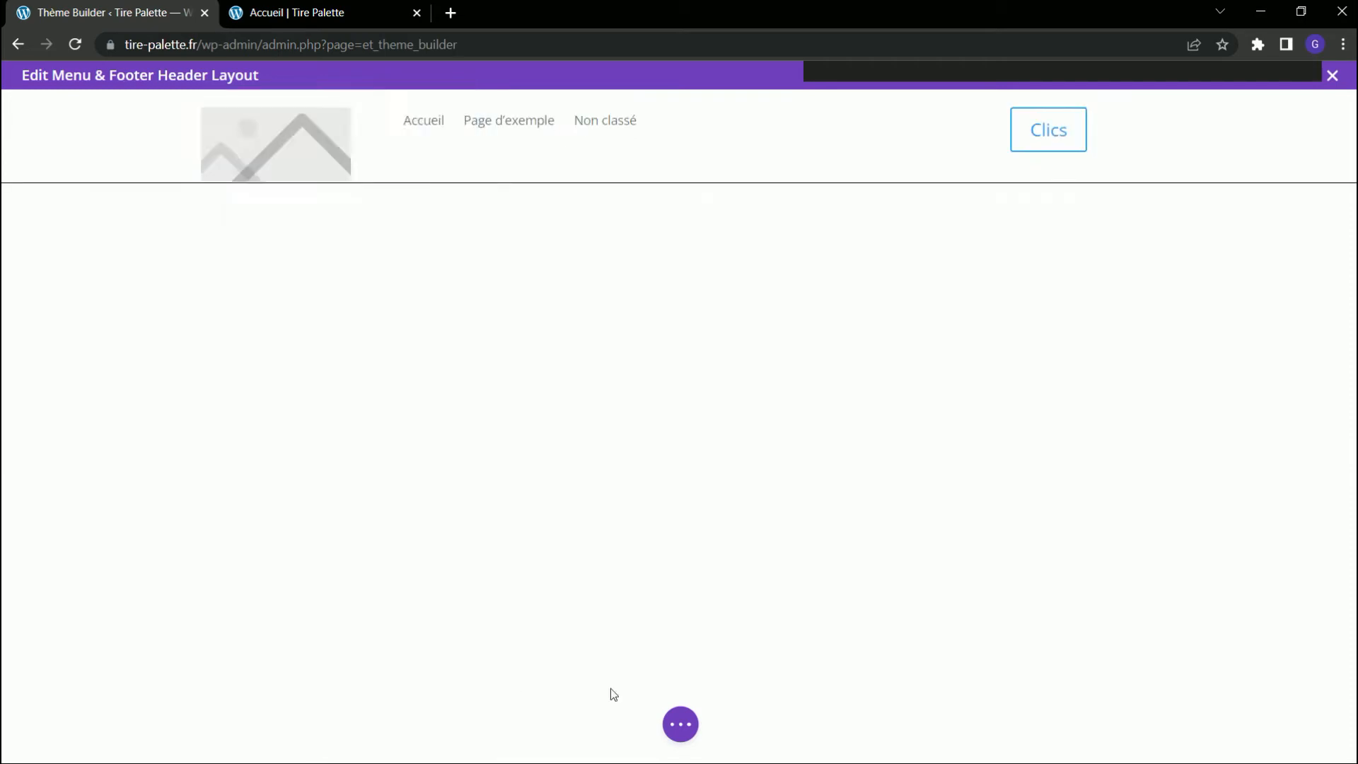
# Save the header layout and Theme Builder changes, and reload the Accueil page with DevTools closed.
pyautogui.click(680, 723)
pyautogui.click(1309, 721)
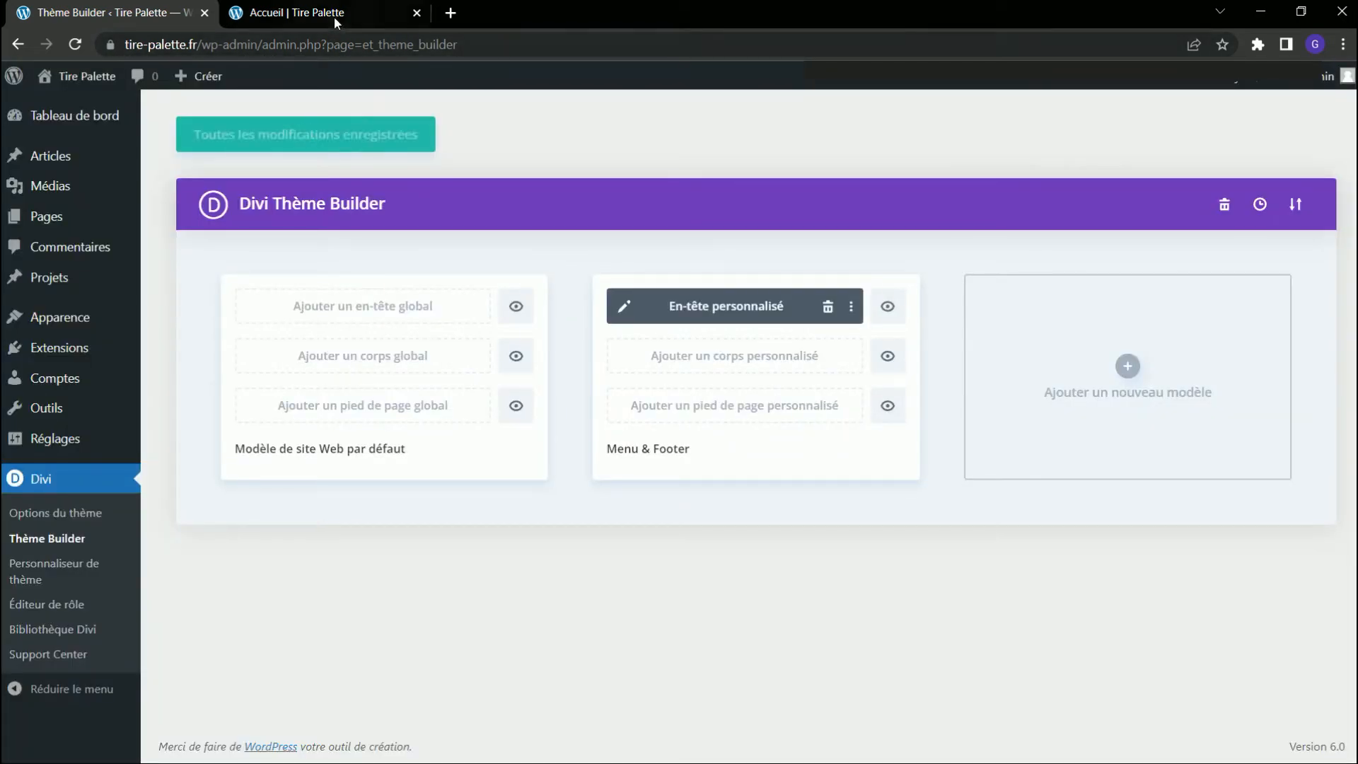
pyautogui.click(396, 16)
pyautogui.click(1350, 112)
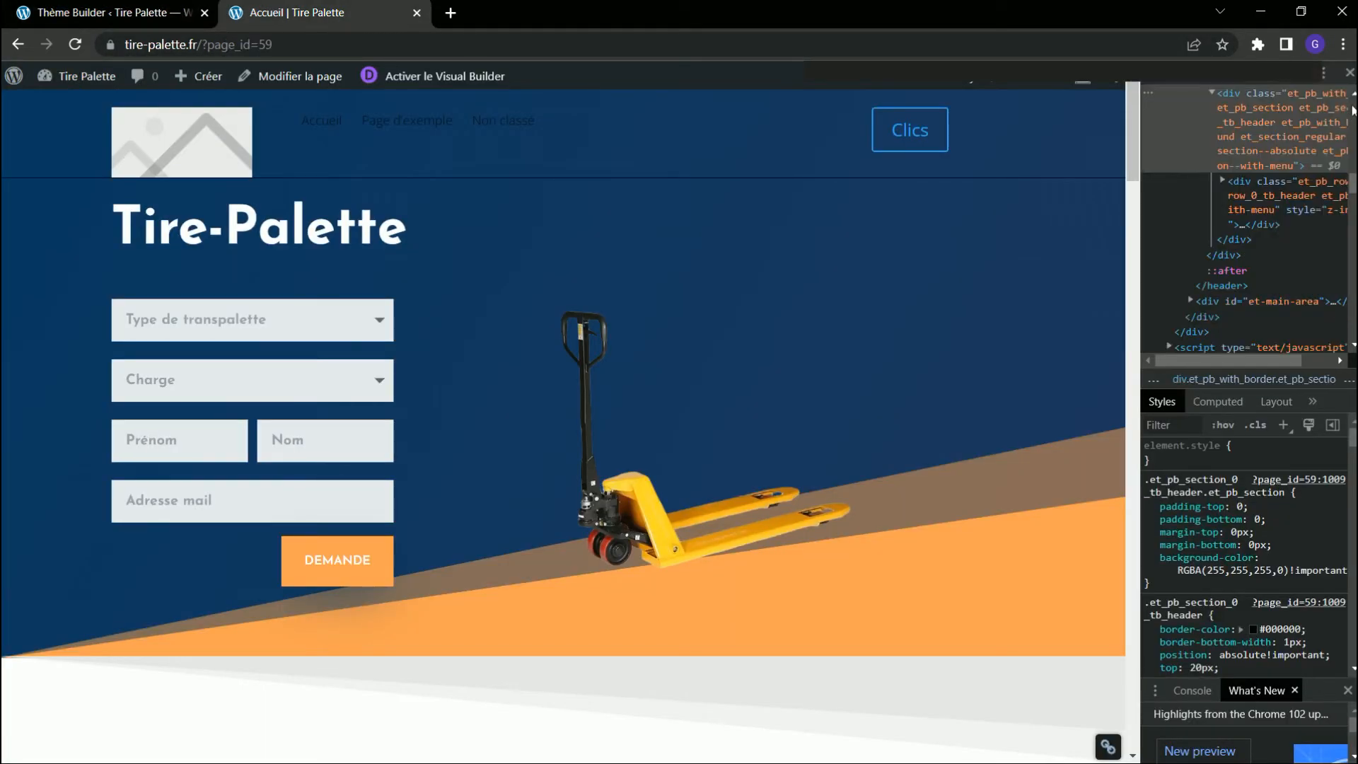
pyautogui.click(1350, 73)
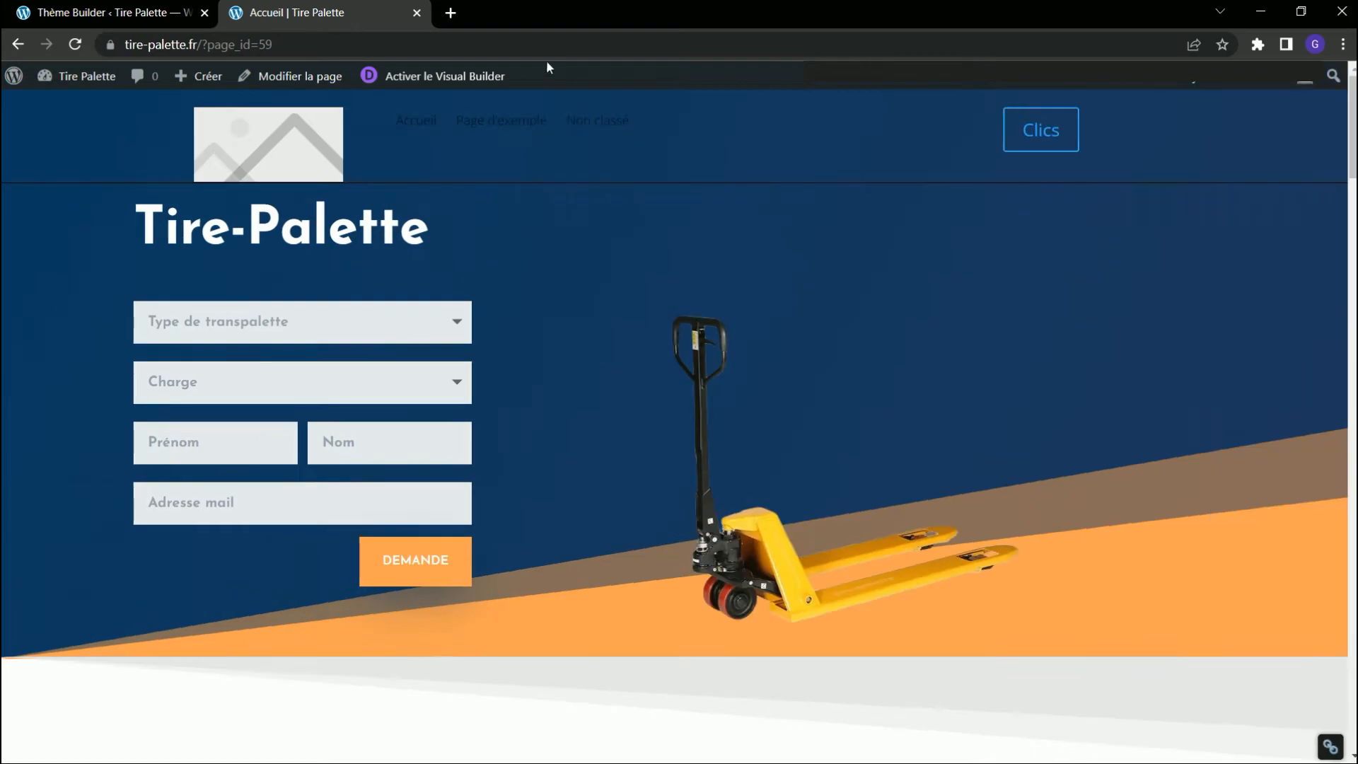
pyautogui.click(84, 46)
# Reopen the custom header layout for editing and inspect the header's logo image in DevTools on the Accueil page.
pyautogui.click(128, 14)
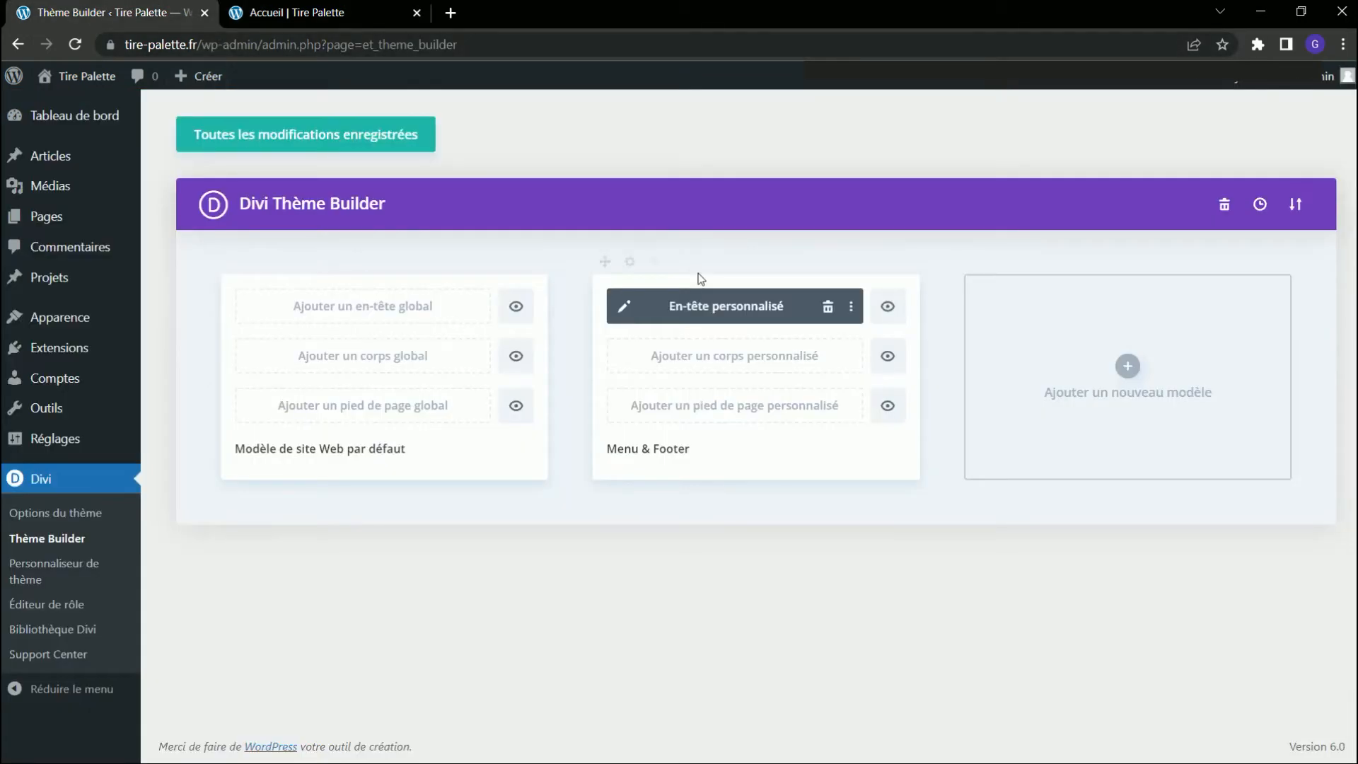
pyautogui.click(627, 305)
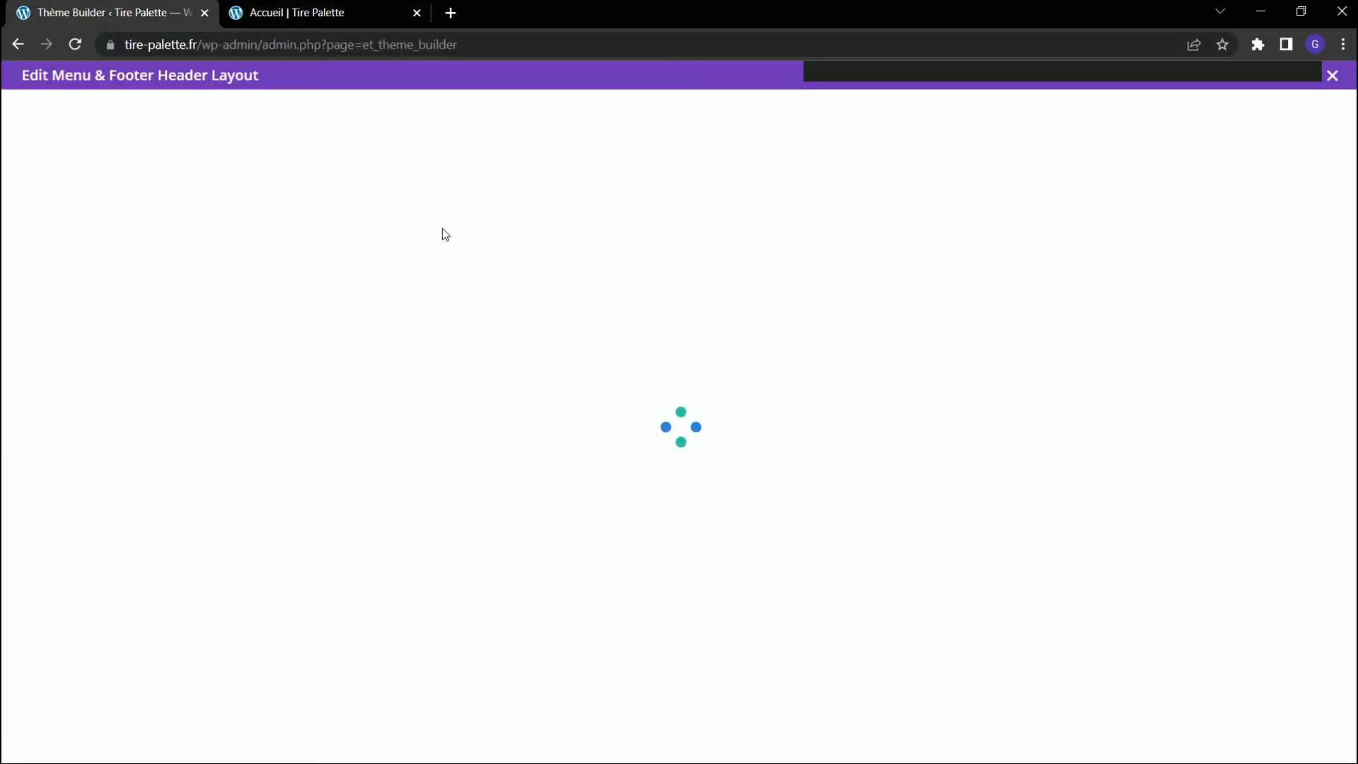
pyautogui.click(355, 14)
pyautogui.rightClick(263, 107)
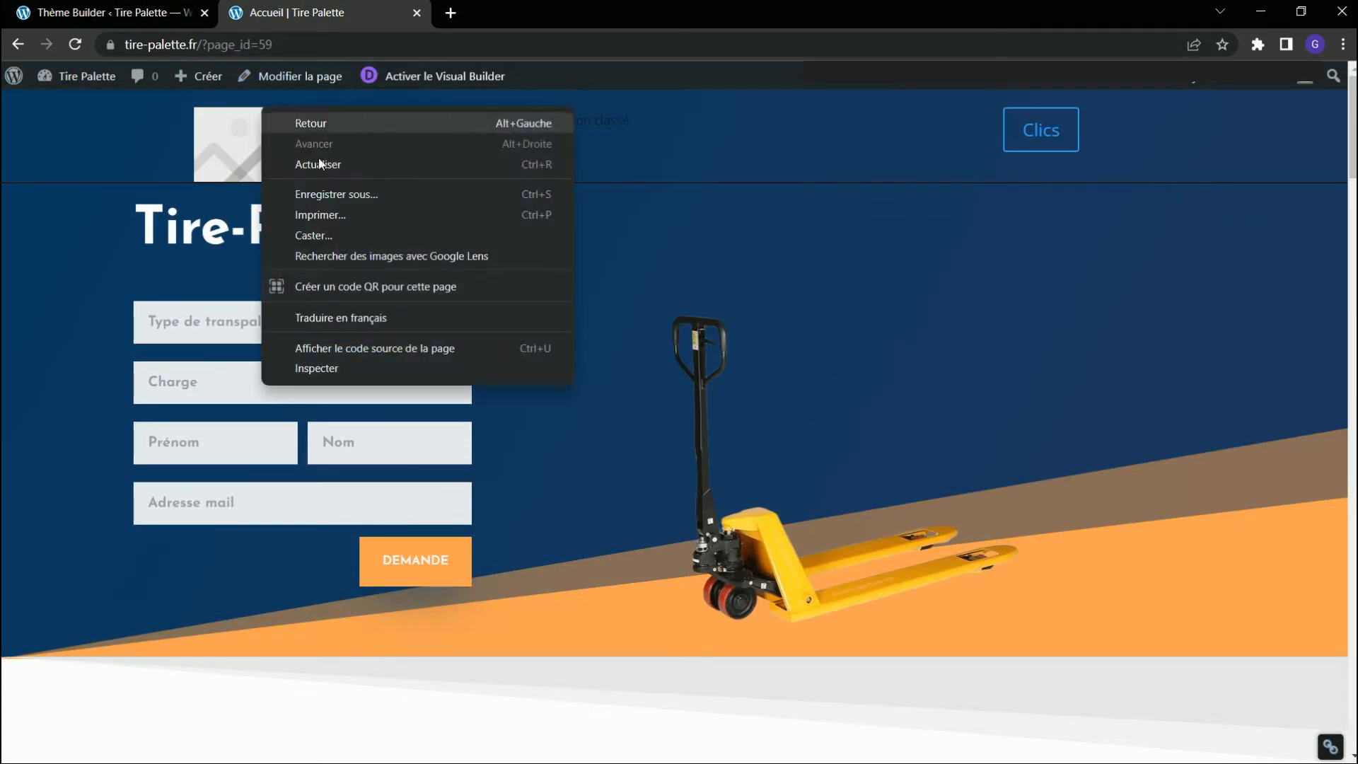
pyautogui.click(326, 377)
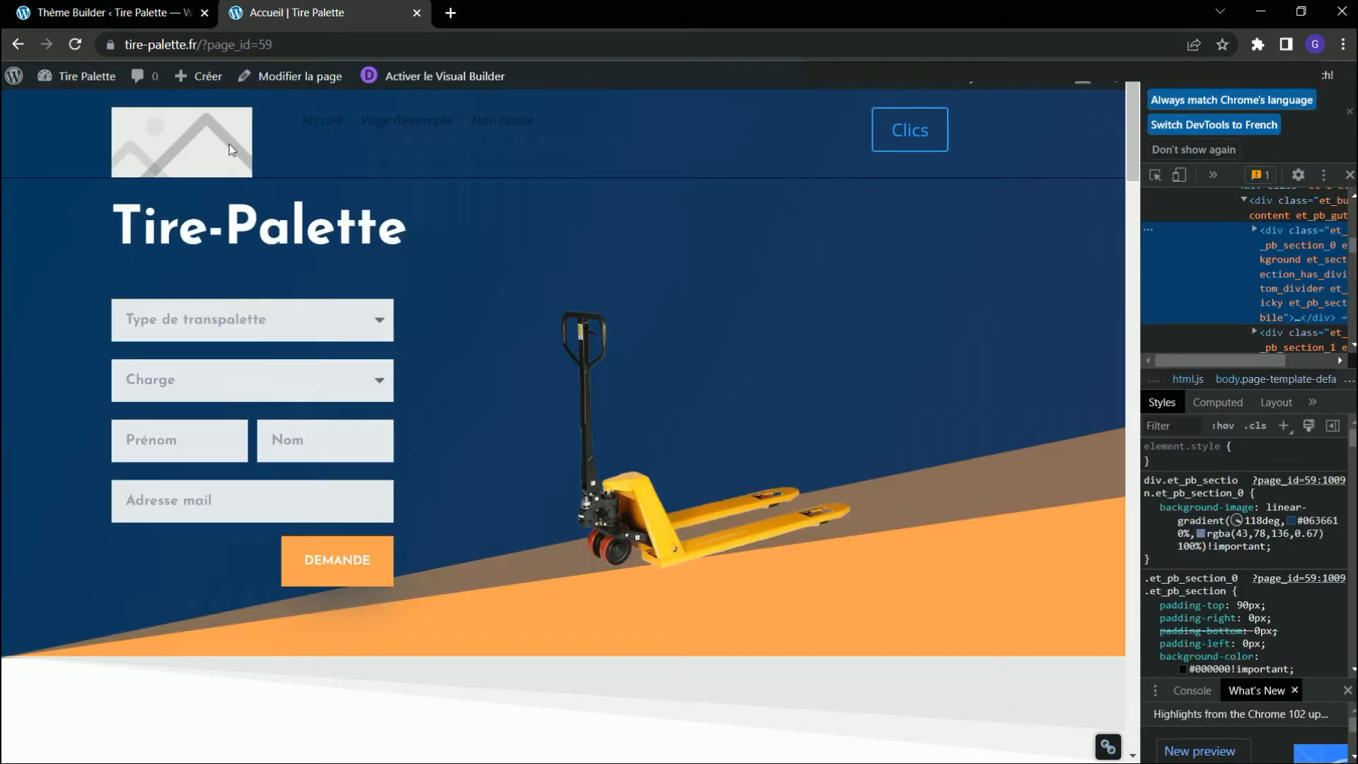
pyautogui.rightClick(230, 145)
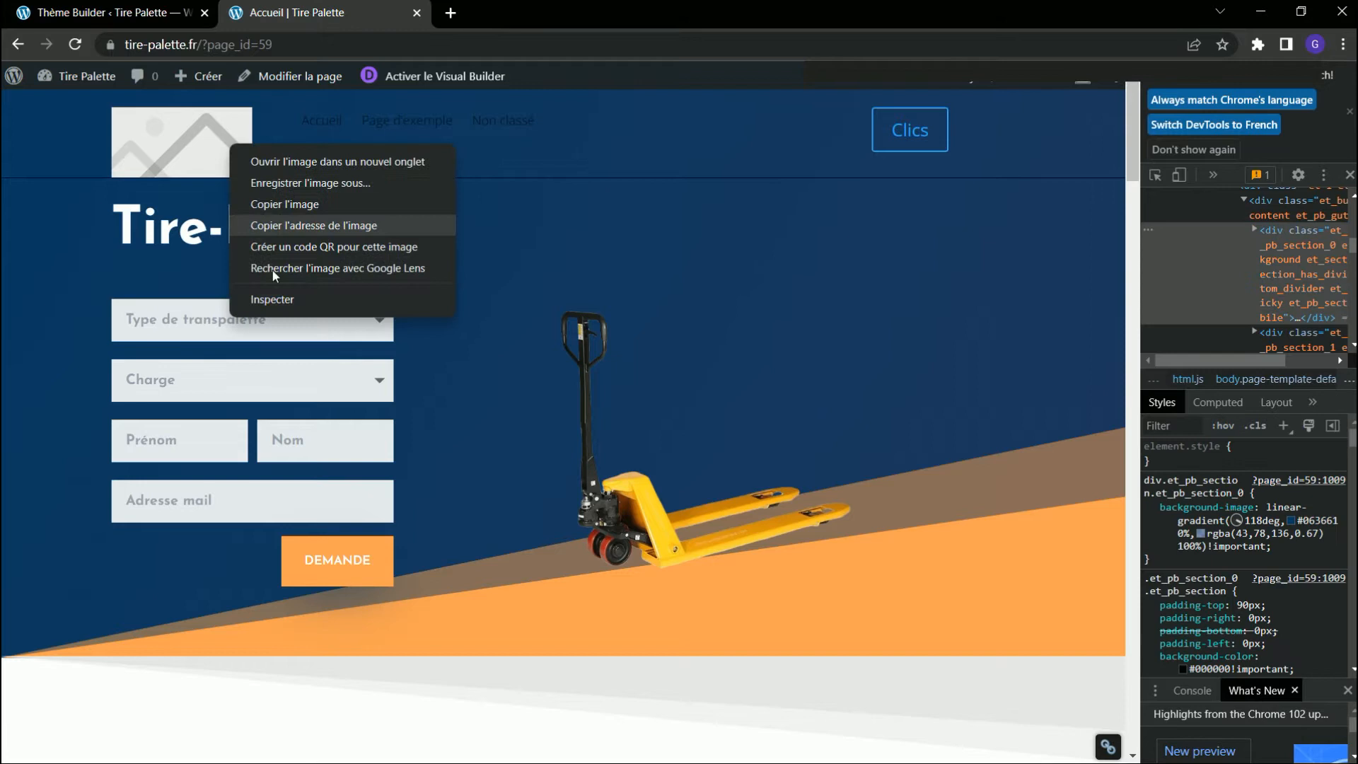
pyautogui.click(274, 309)
# Test a 10px padding-bottom on the logo image's img rule in the DevTools styles of the Accueil page.
pyautogui.moveTo(1305, 278)
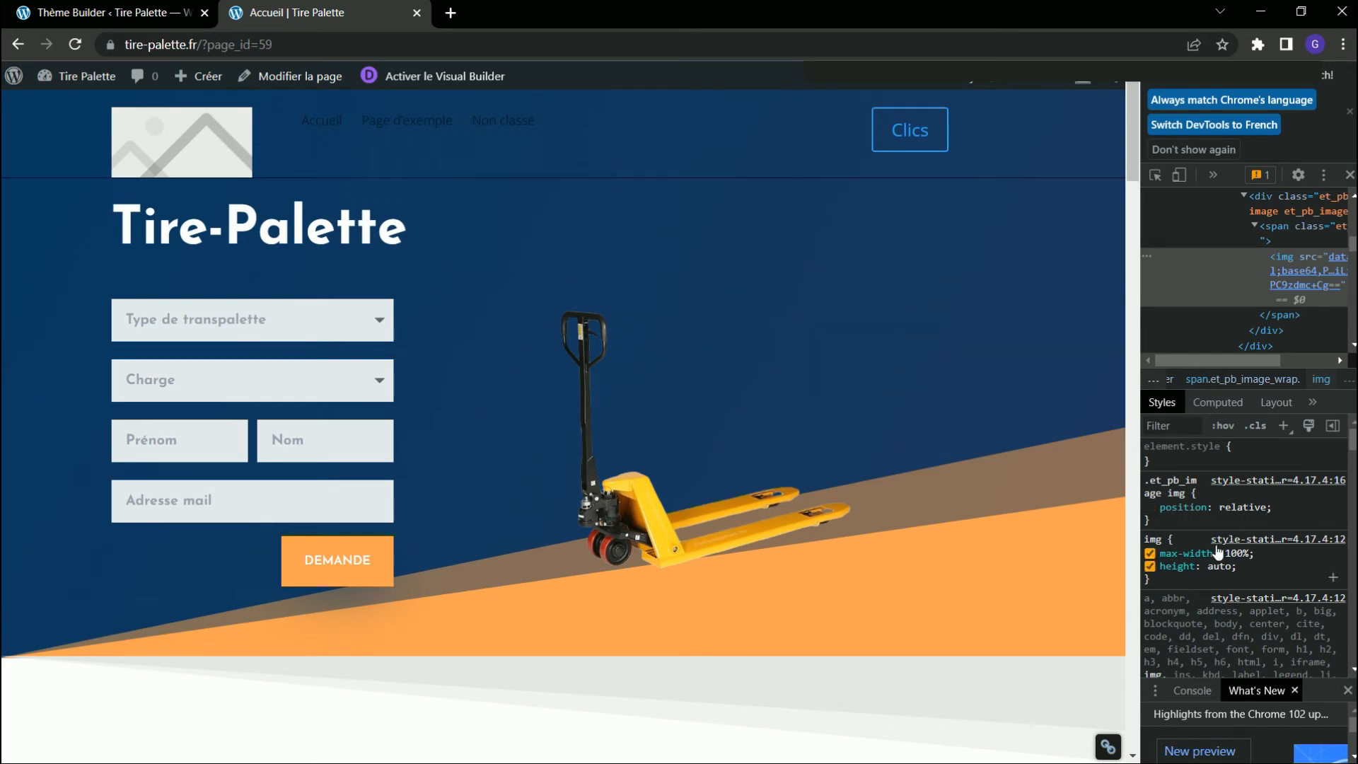
pyautogui.scroll(-1, 1229, 589)
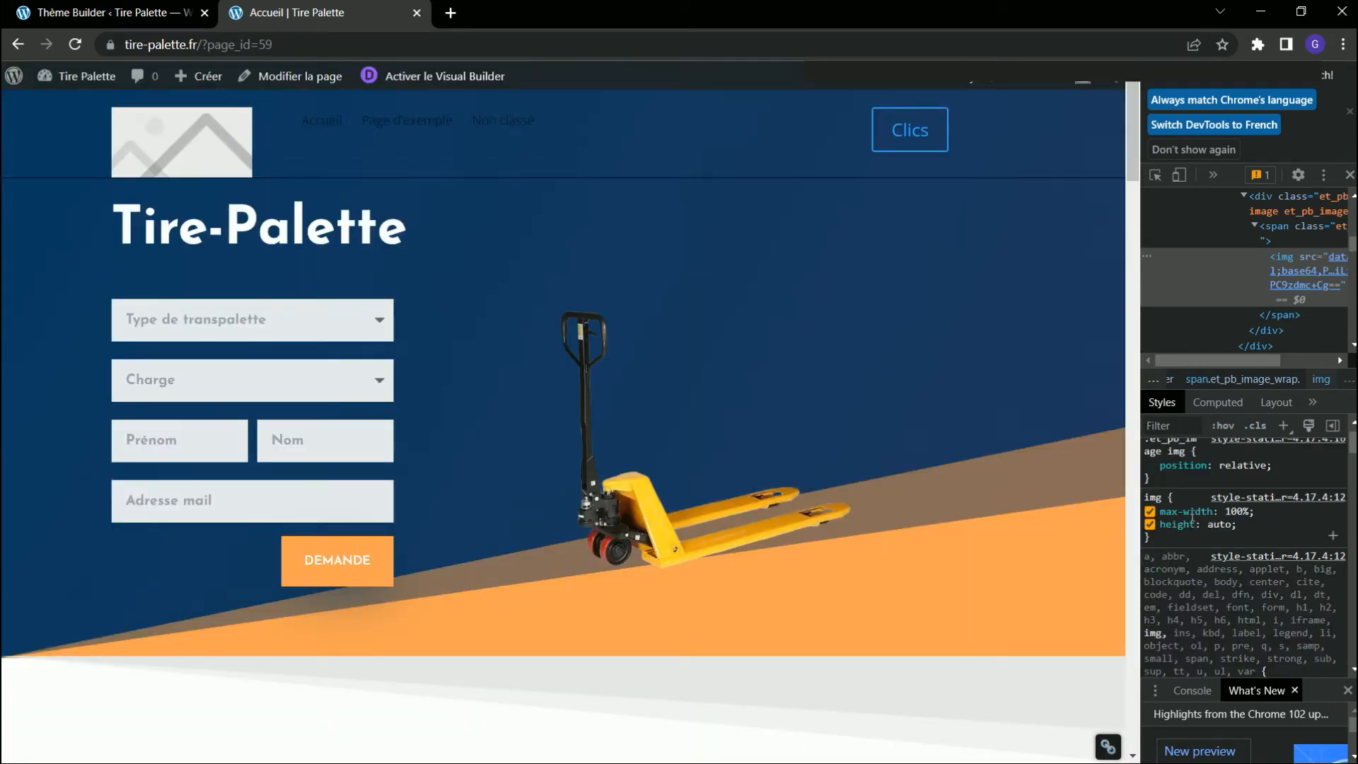
pyautogui.click(1242, 525)
pyautogui.write('paf')
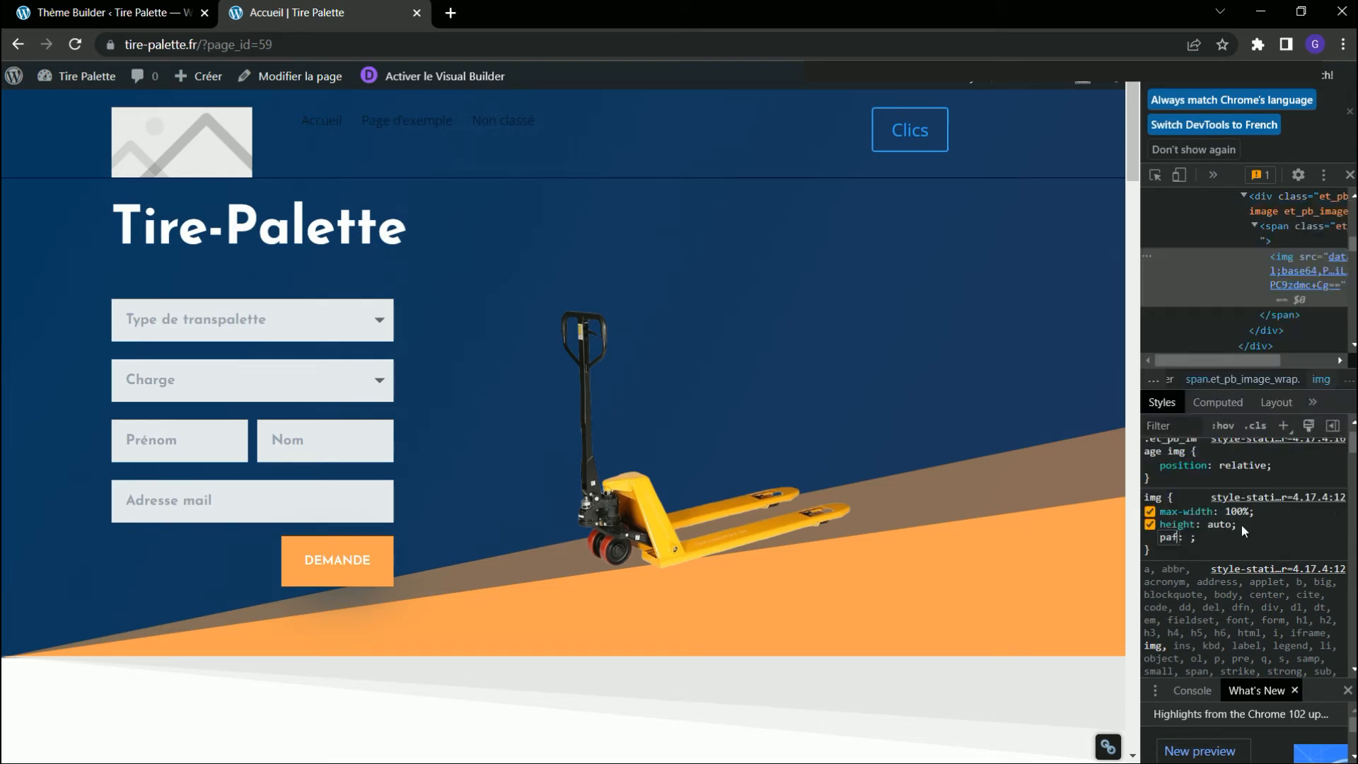
pyautogui.press('BackSpace')
pyautogui.write('dding')
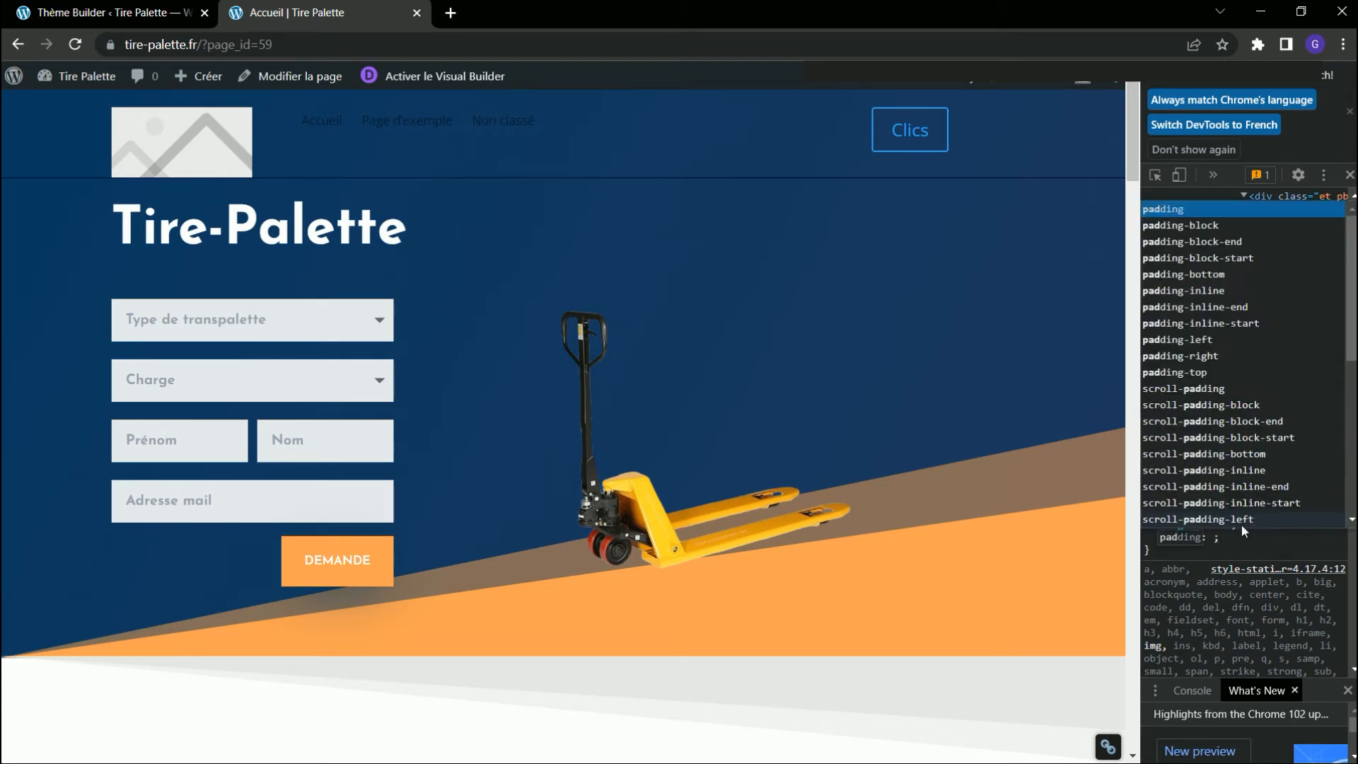
pyautogui.click(1225, 275)
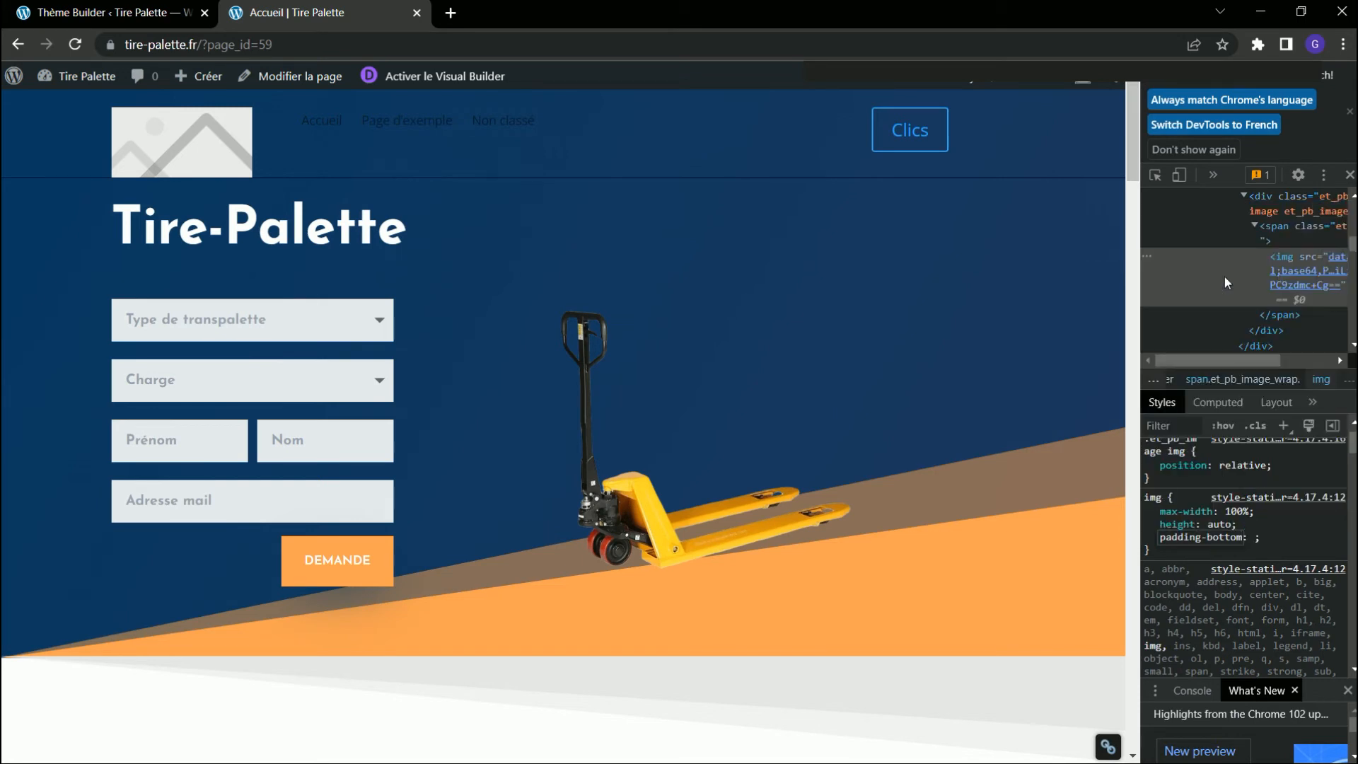
pyautogui.press('Tab')
pyautogui.write('10px')
pyautogui.press('Return')
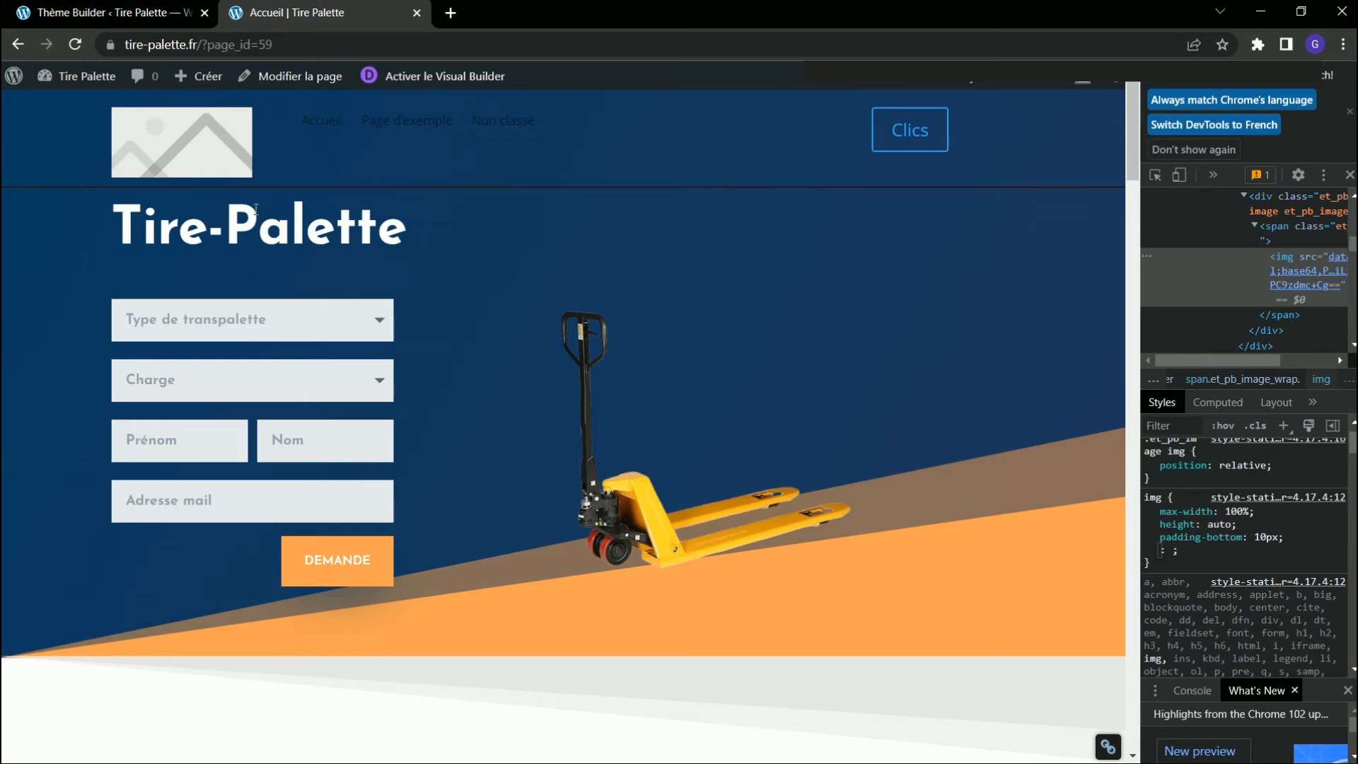
# Set the logo image module's bottom inner padding (Marge interne, Bas) to 10px in the header layout and apply the settings.
pyautogui.click(106, 12)
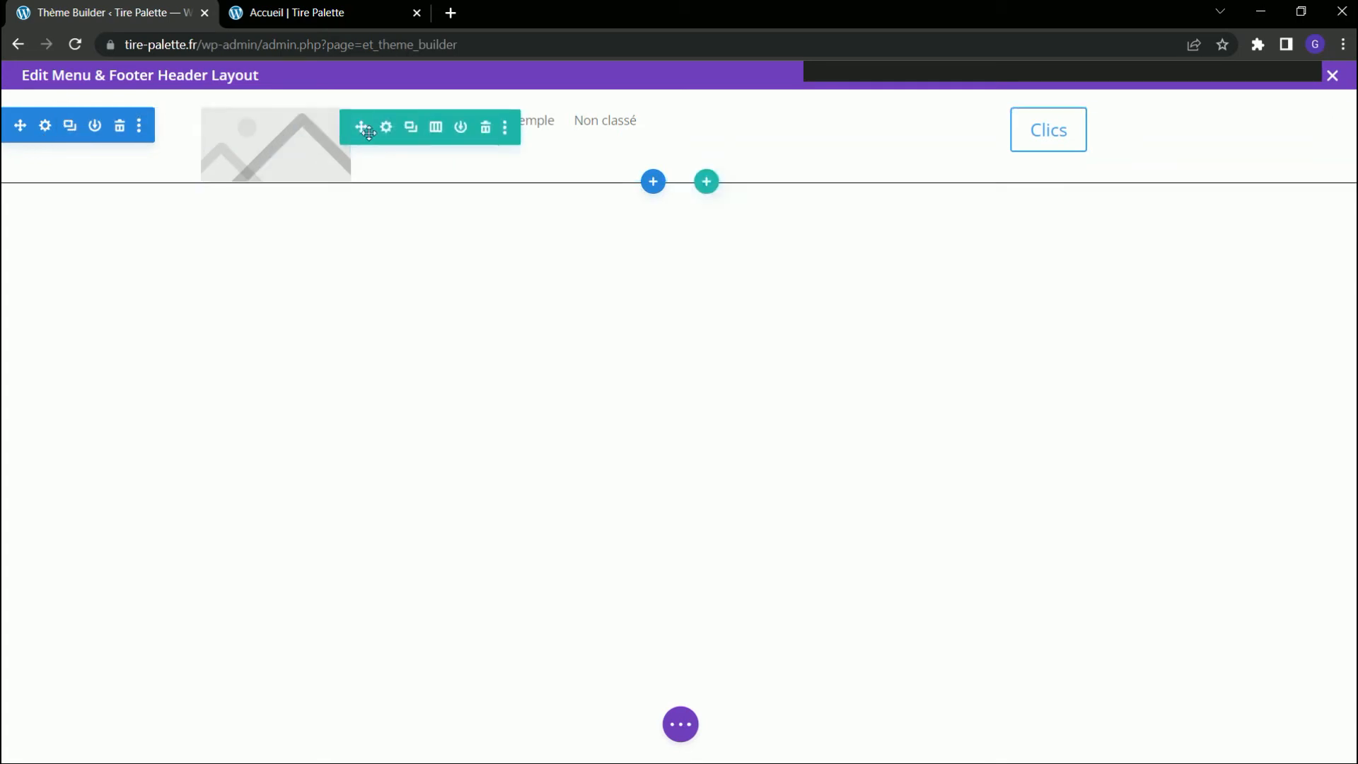
pyautogui.click(244, 117)
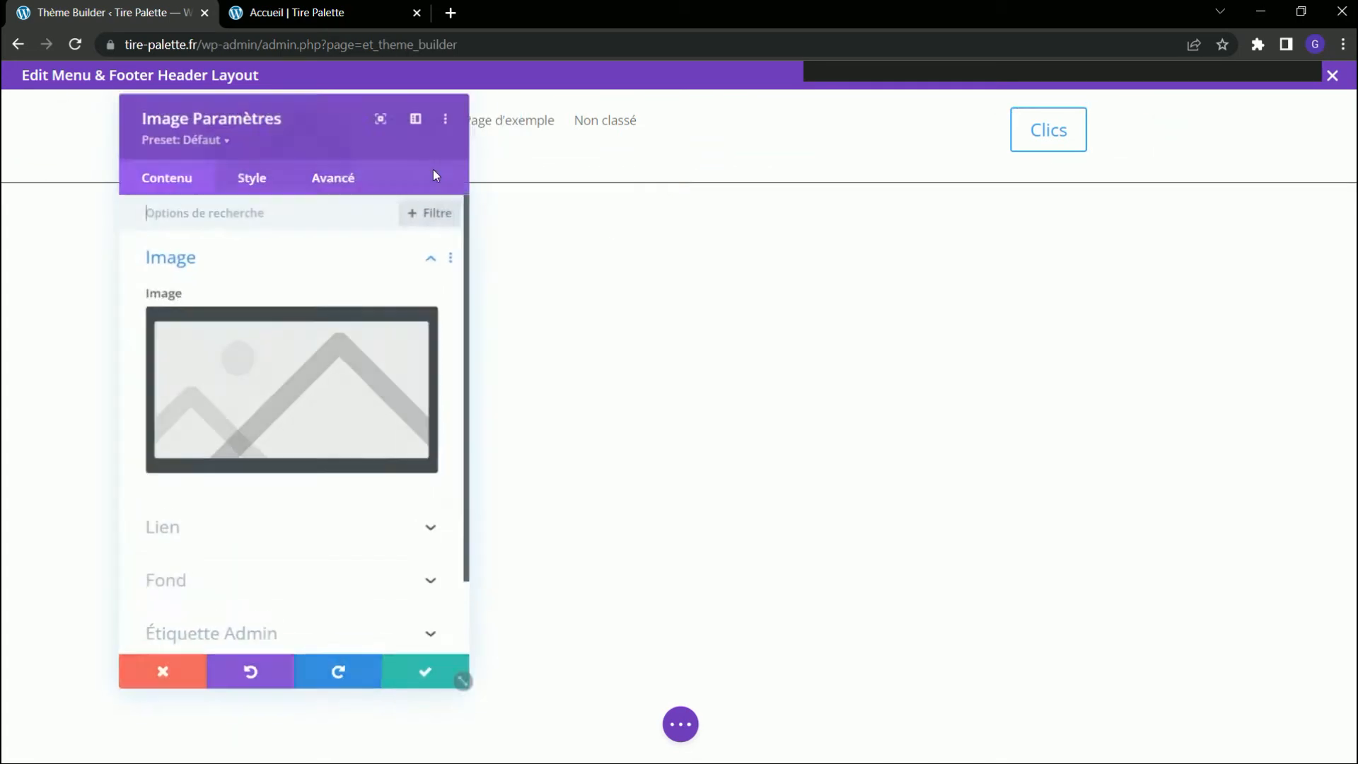
pyautogui.click(249, 174)
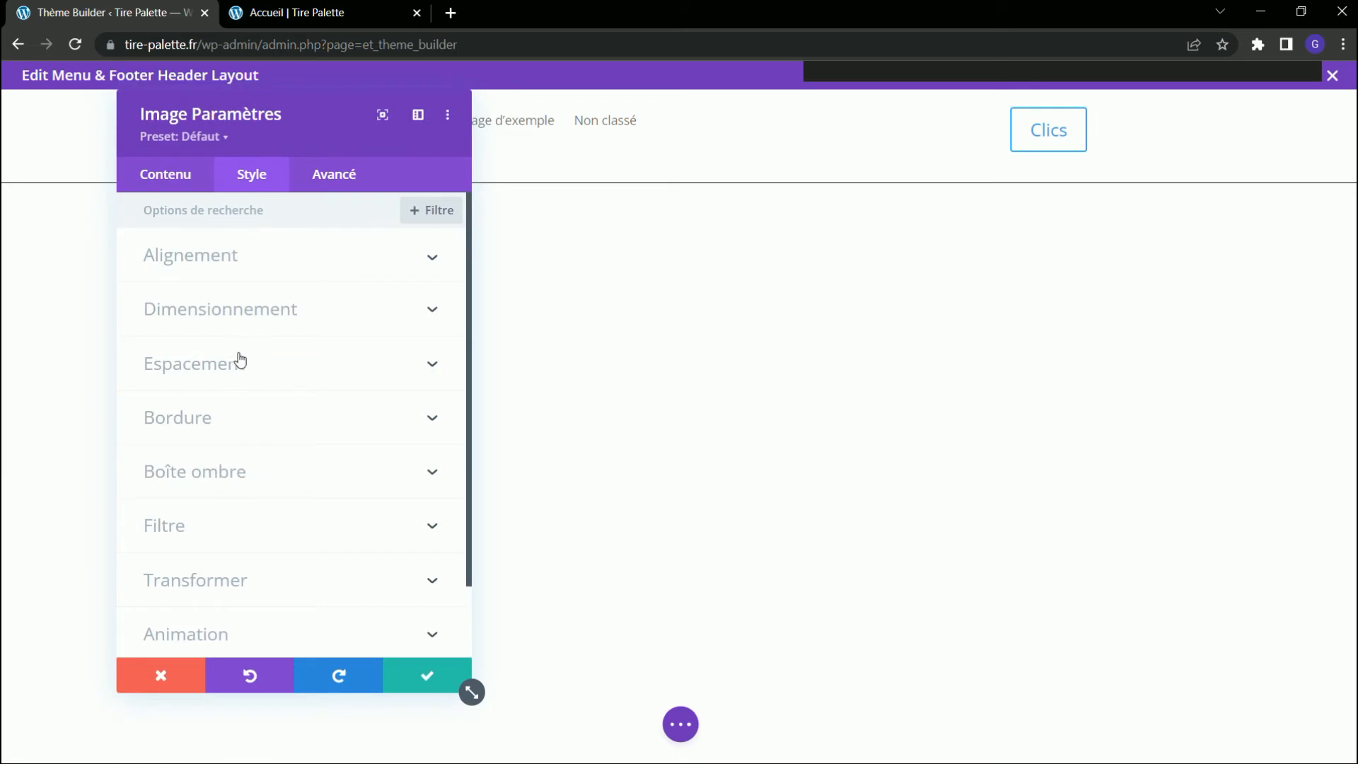
pyautogui.click(240, 363)
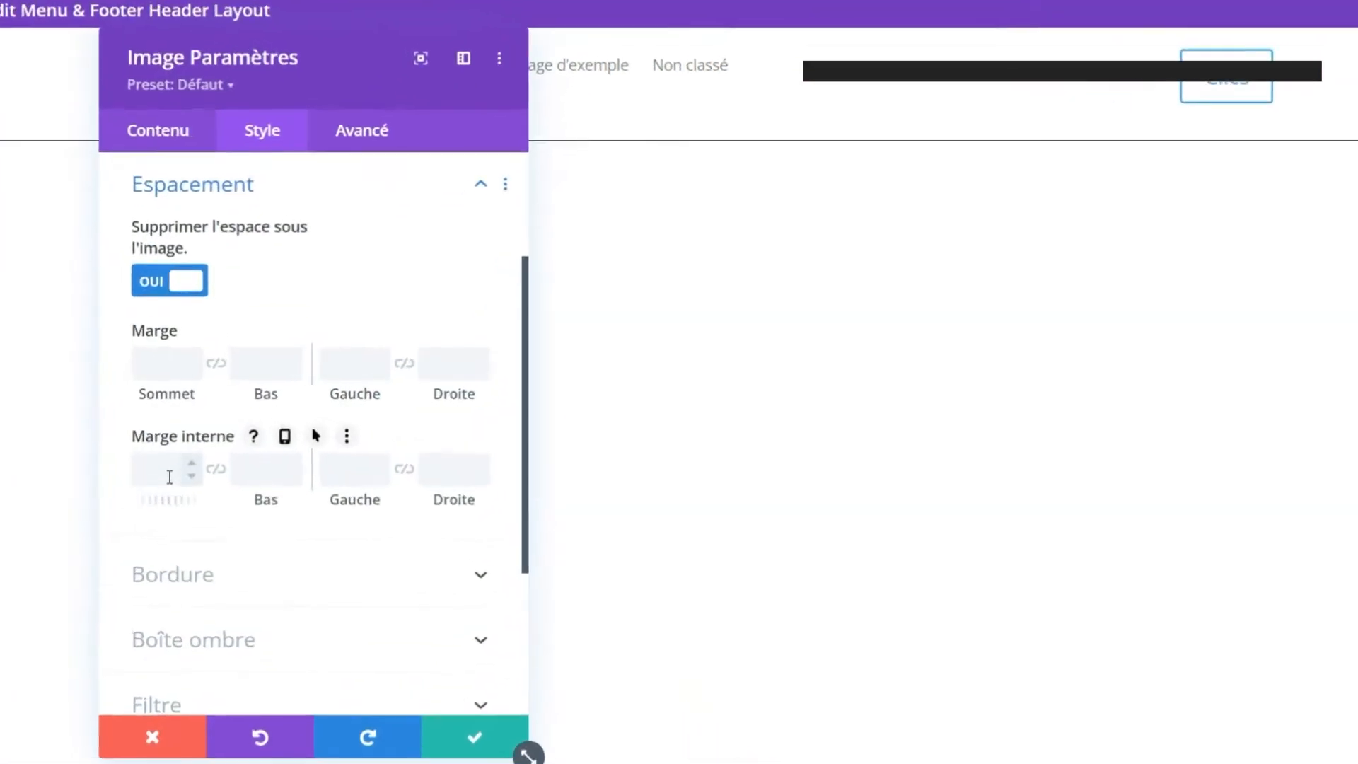
pyautogui.click(166, 242)
pyautogui.click(166, 242)
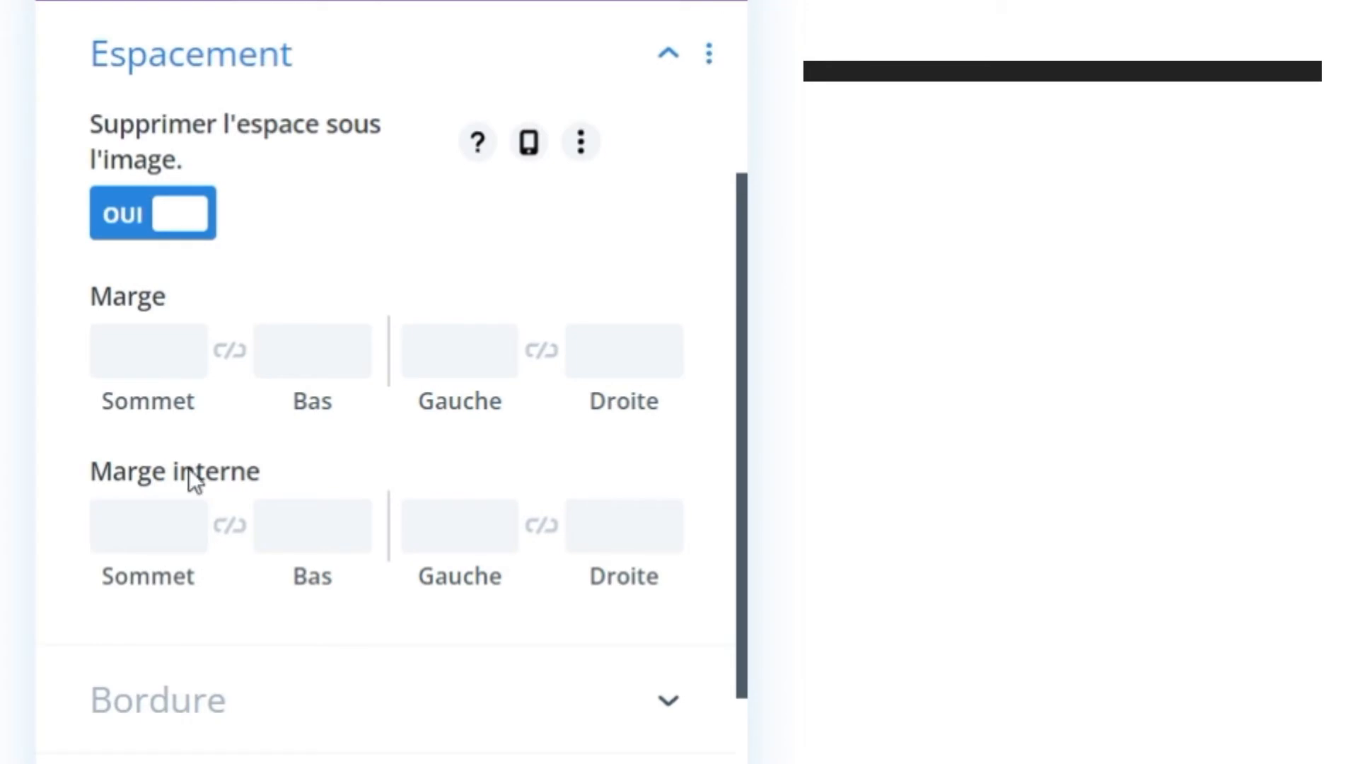
pyautogui.click(172, 523)
pyautogui.press('Tab')
pyautogui.write('10pxp')
pyautogui.press('Tab')
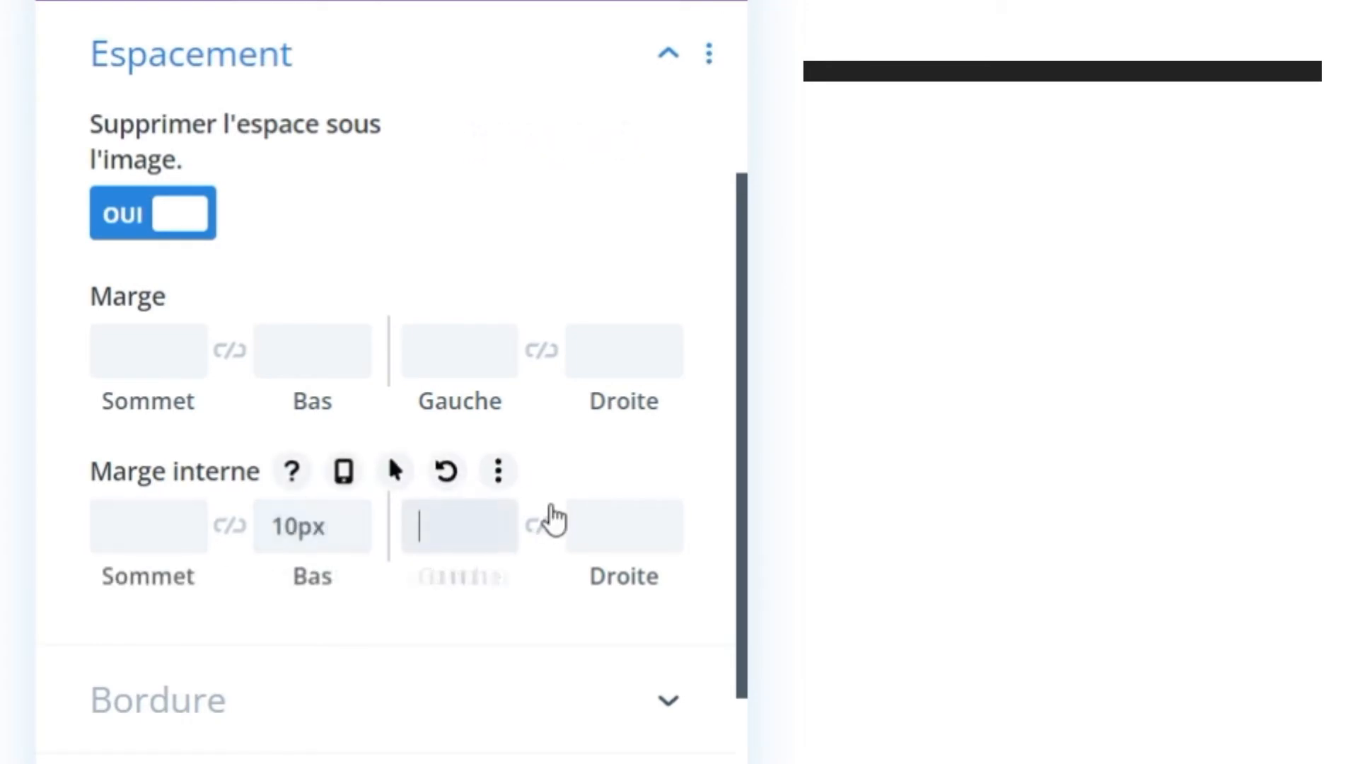
pyautogui.press('Return')
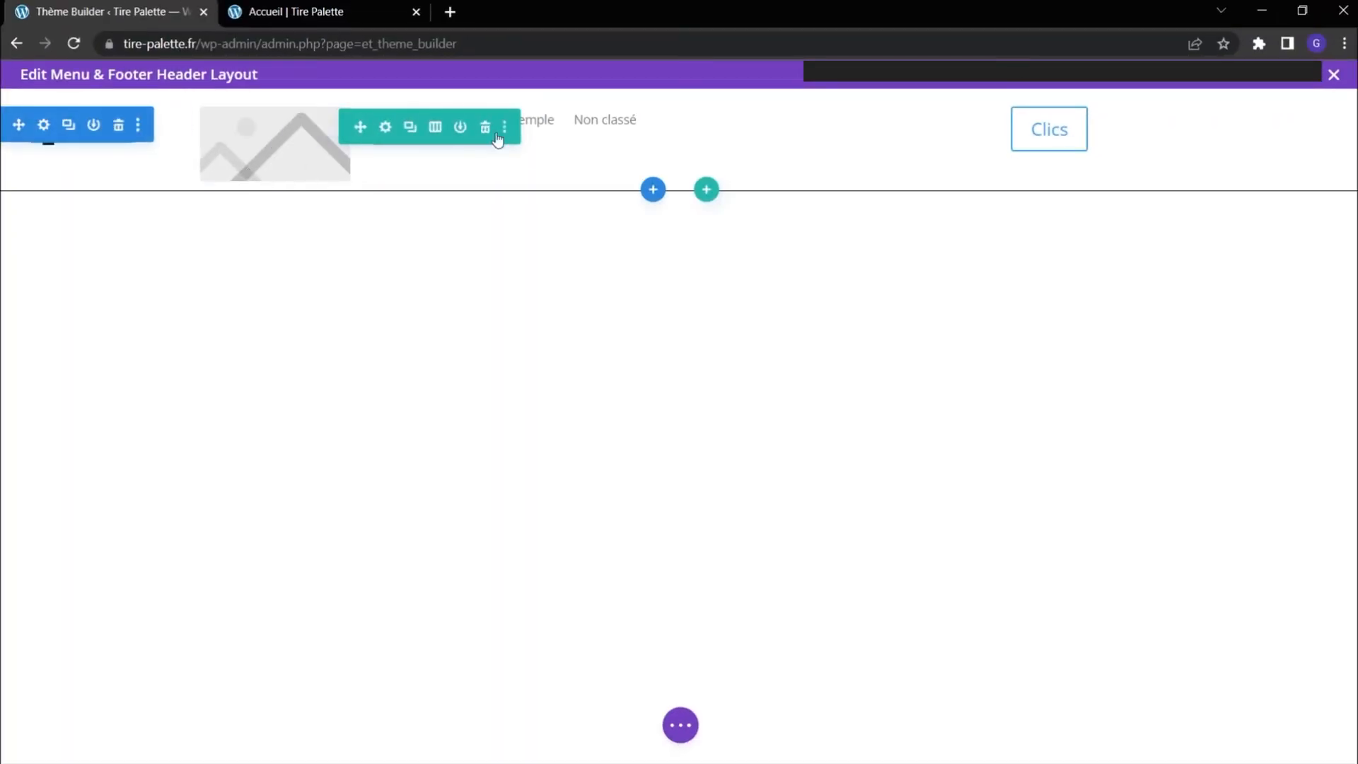
pyautogui.moveTo(665, 130)
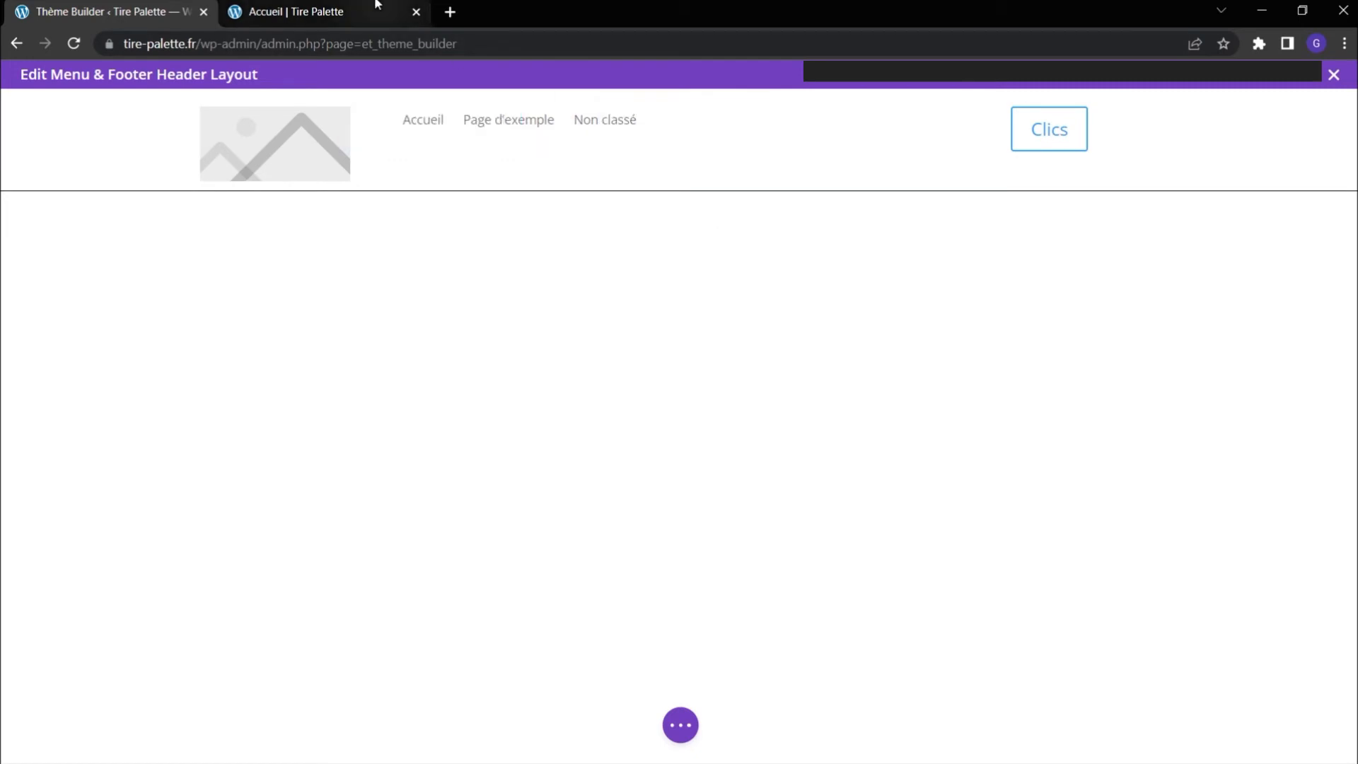
# Save the header layout and check the header on the Accueil page.
pyautogui.click(680, 726)
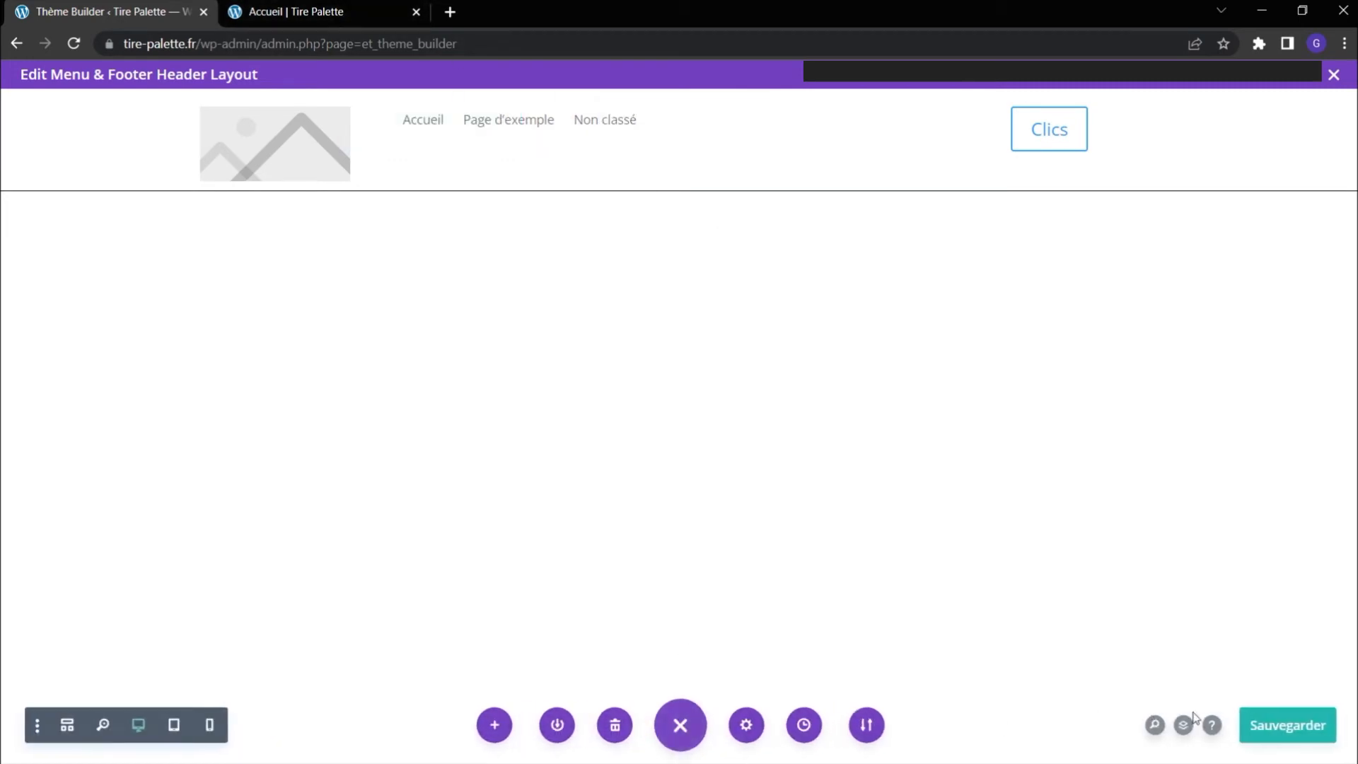
pyautogui.click(1288, 725)
pyautogui.click(343, 14)
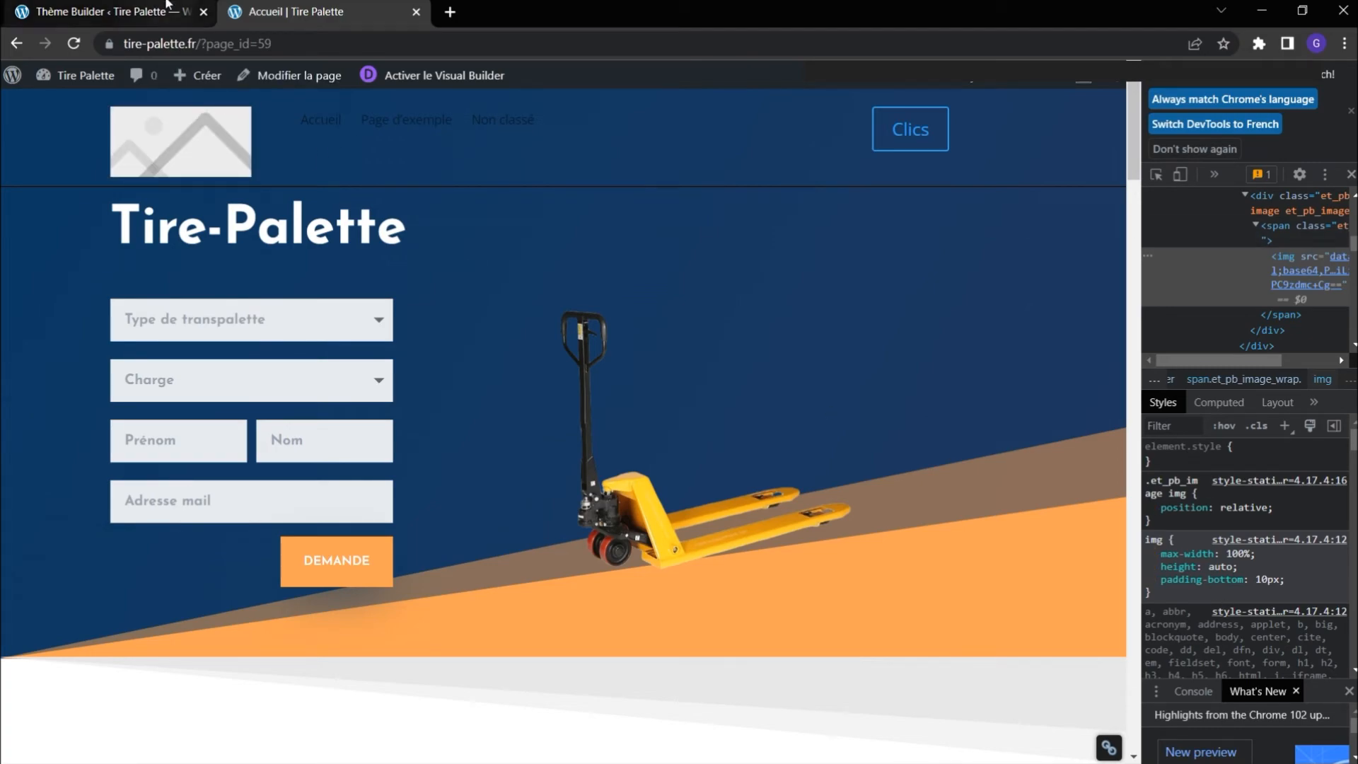
# Set the header row's second column, holding the menu, to Absolute position with a centred location, and apply the column settings.
pyautogui.click(142, 12)
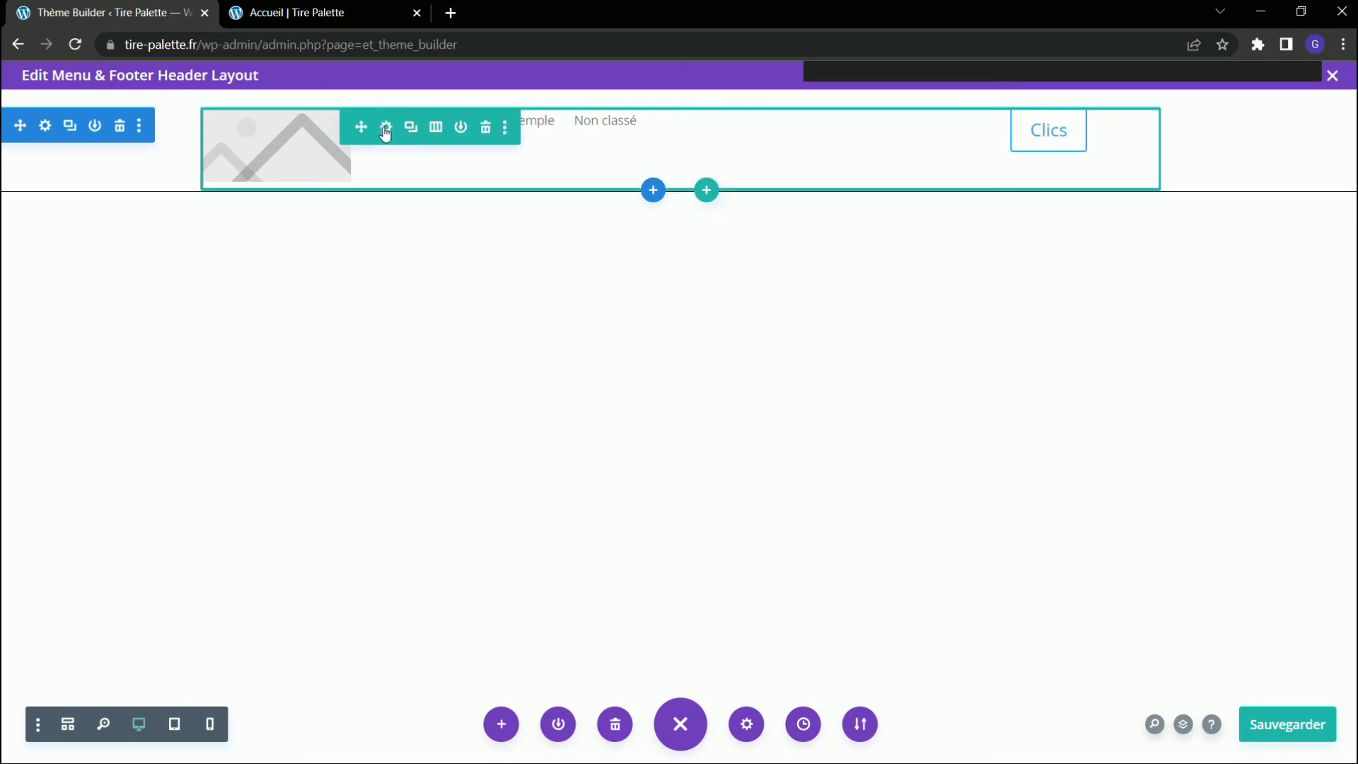
pyautogui.click(384, 135)
pyautogui.click(159, 381)
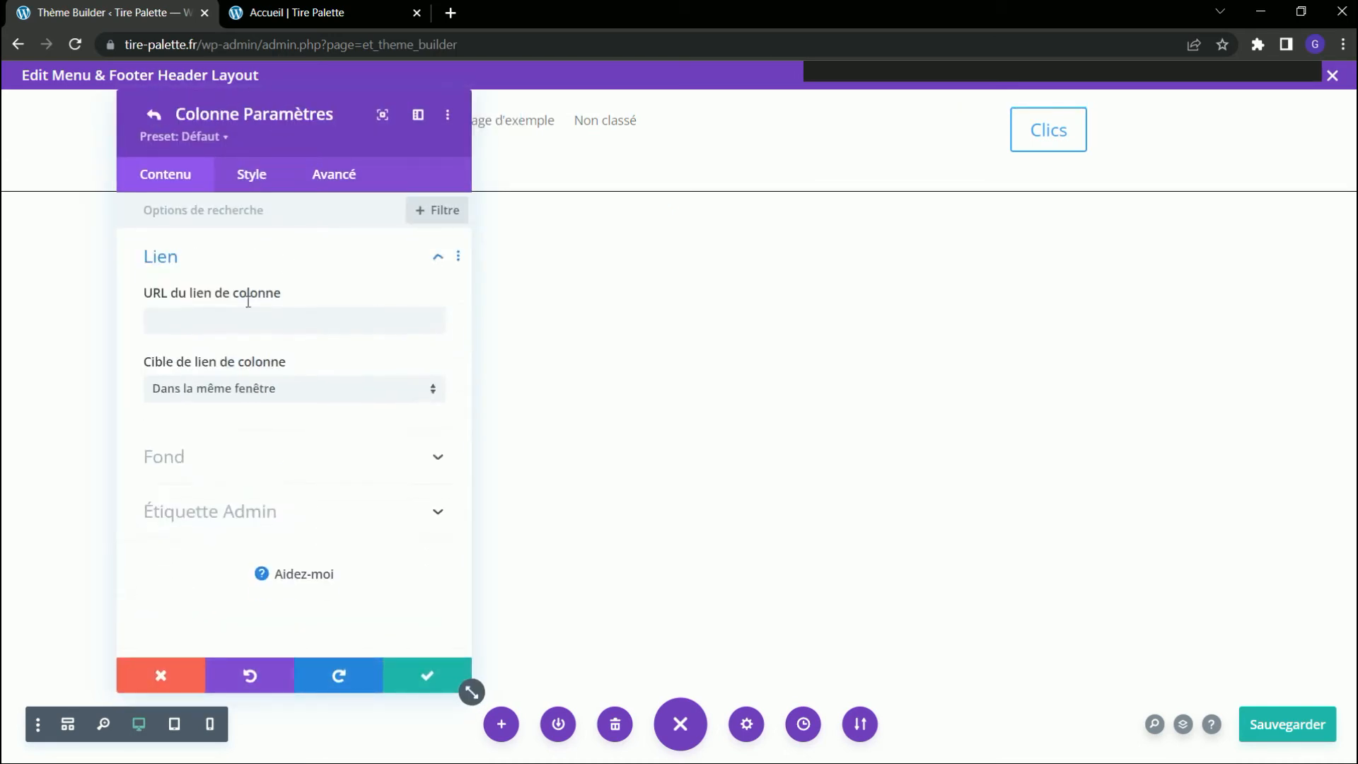
pyautogui.click(342, 171)
pyautogui.click(234, 526)
pyautogui.scroll(-3, 275, 436)
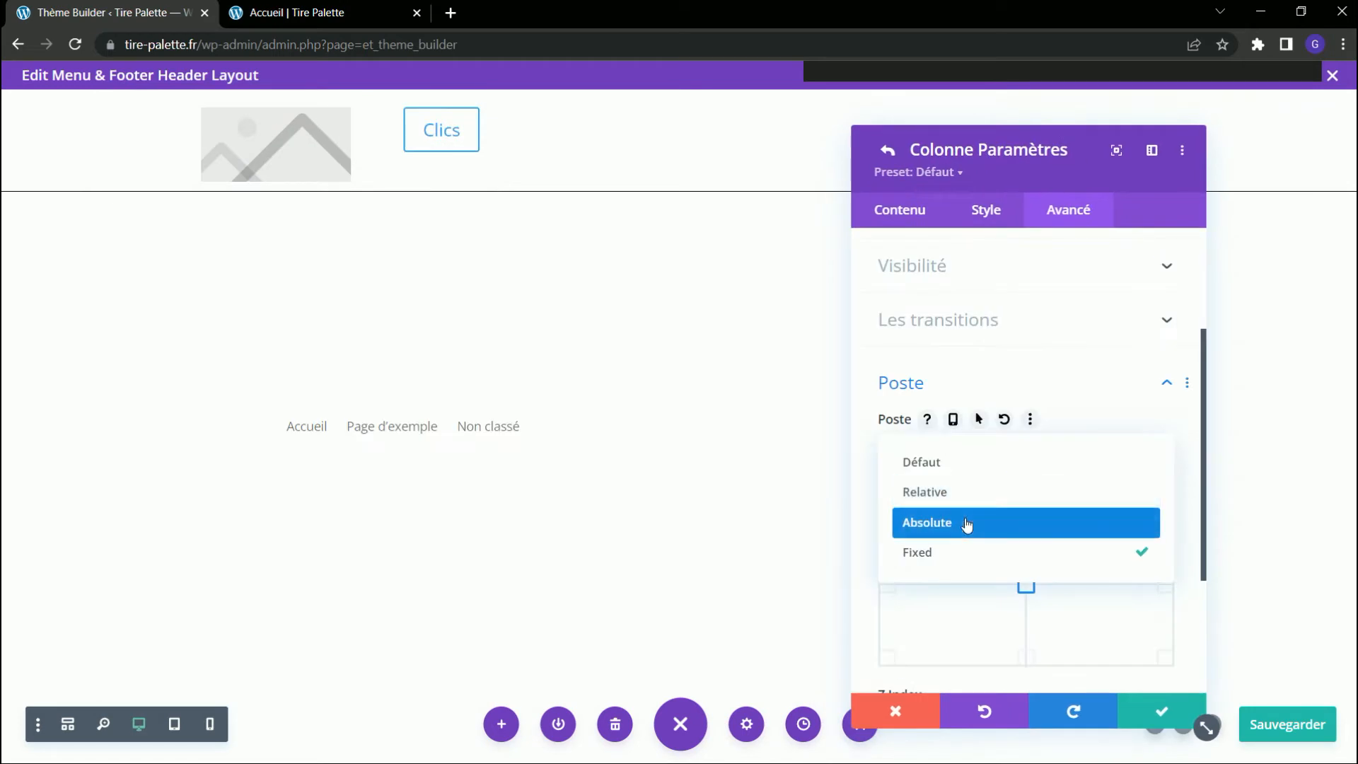
pyautogui.click(964, 524)
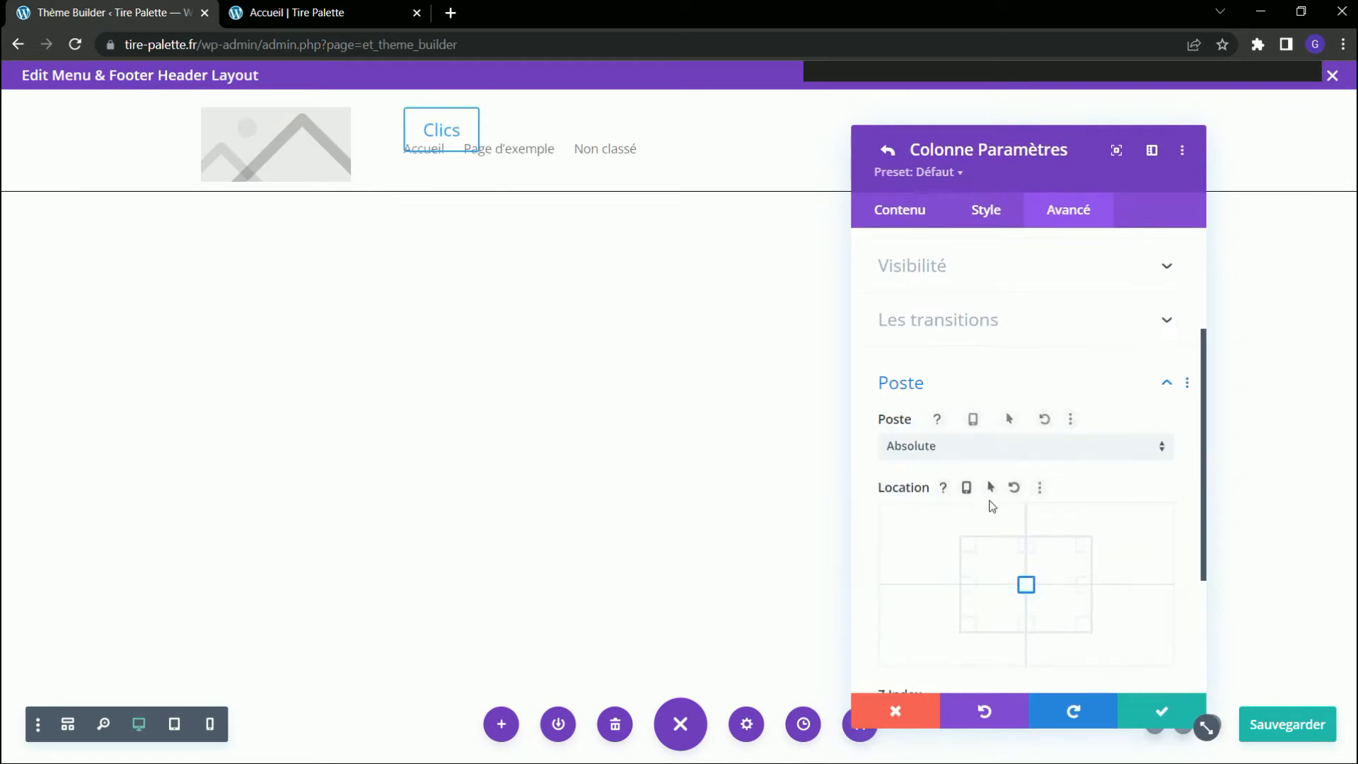
pyautogui.scroll(-3, 1016, 443)
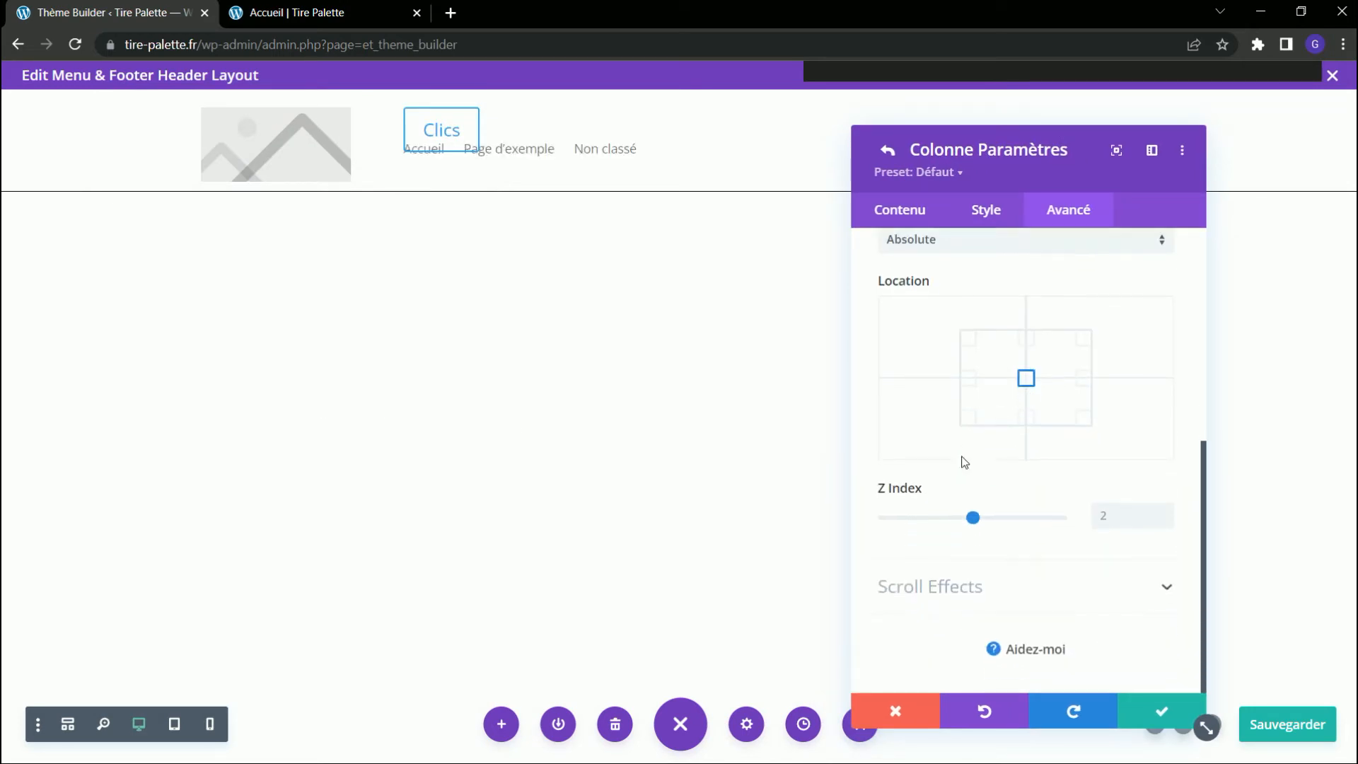
pyautogui.click(1158, 713)
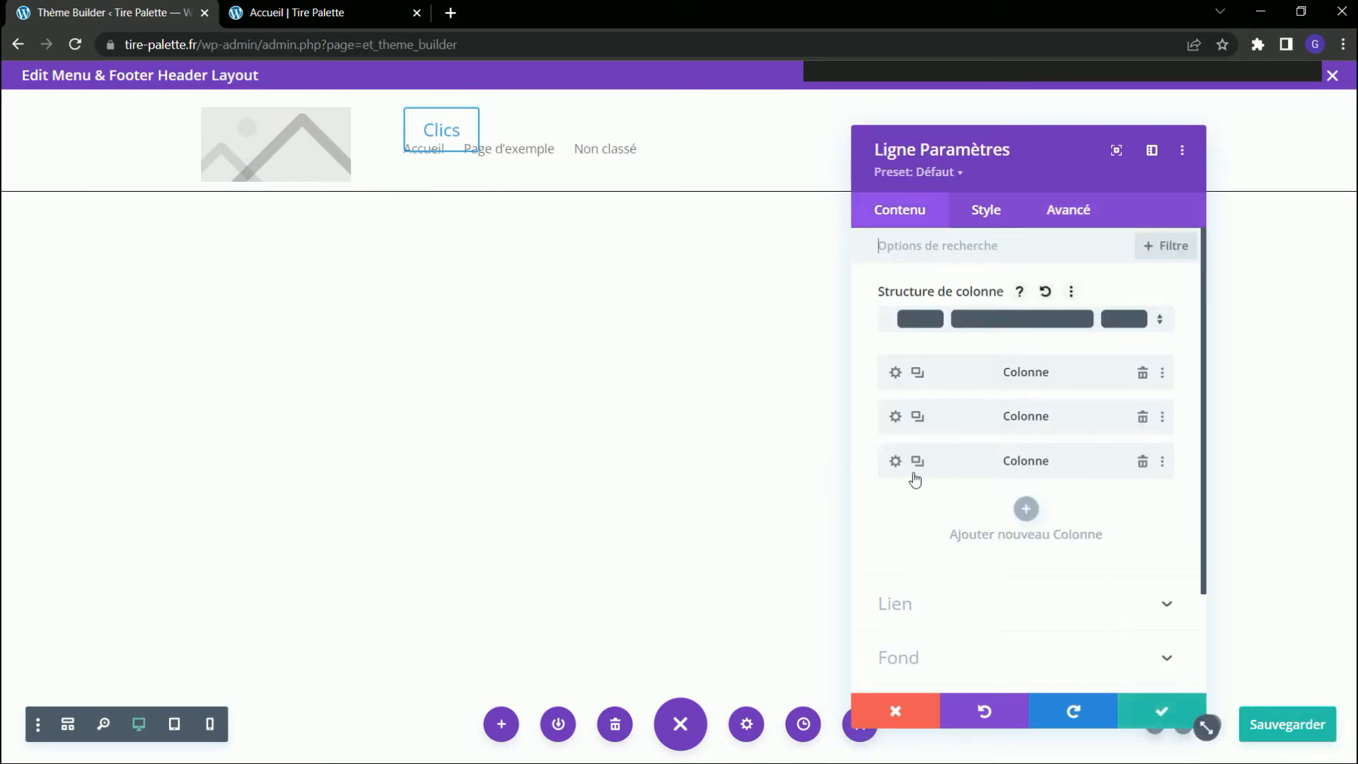
# Set the row's third column, holding the Clics button, to Absolute position at the middle-right location, and apply the column settings.
pyautogui.click(895, 462)
pyautogui.click(1051, 216)
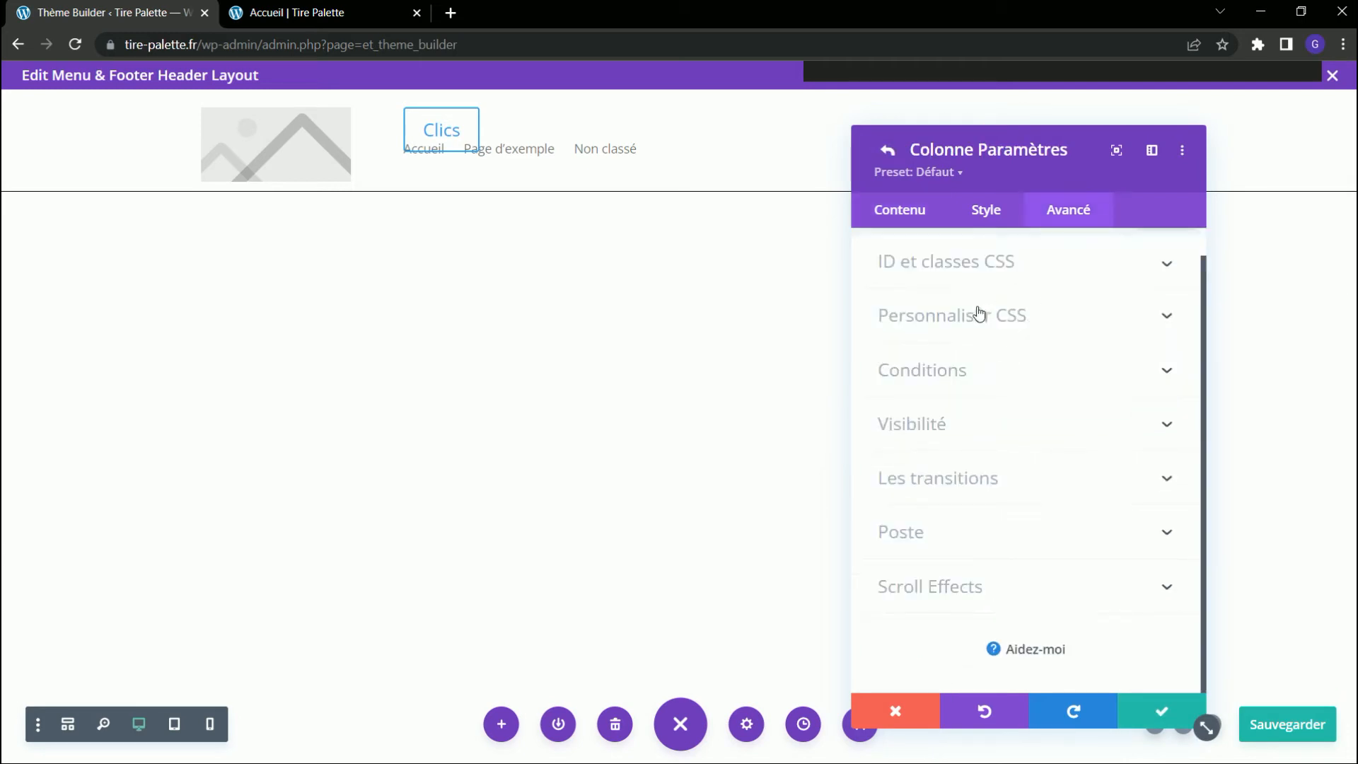
pyautogui.click(957, 536)
pyautogui.click(994, 320)
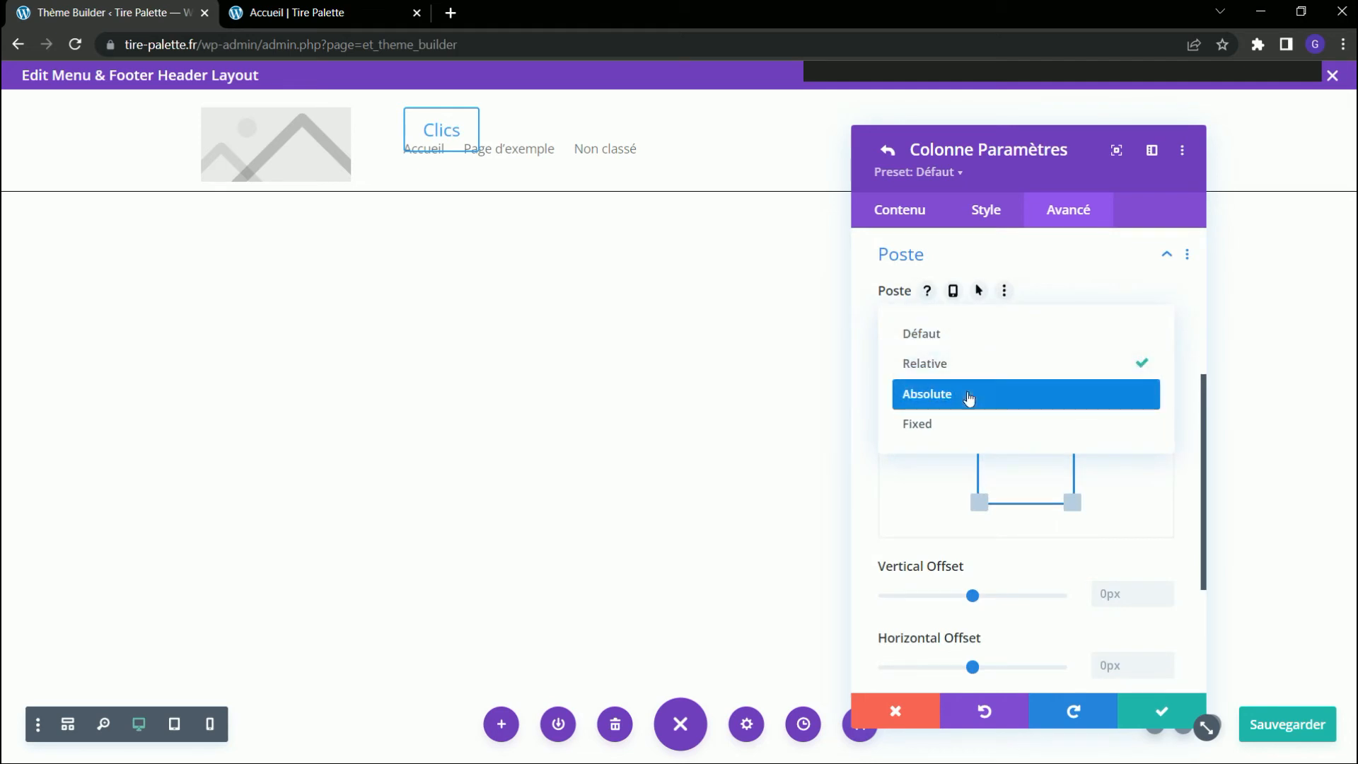
pyautogui.click(970, 395)
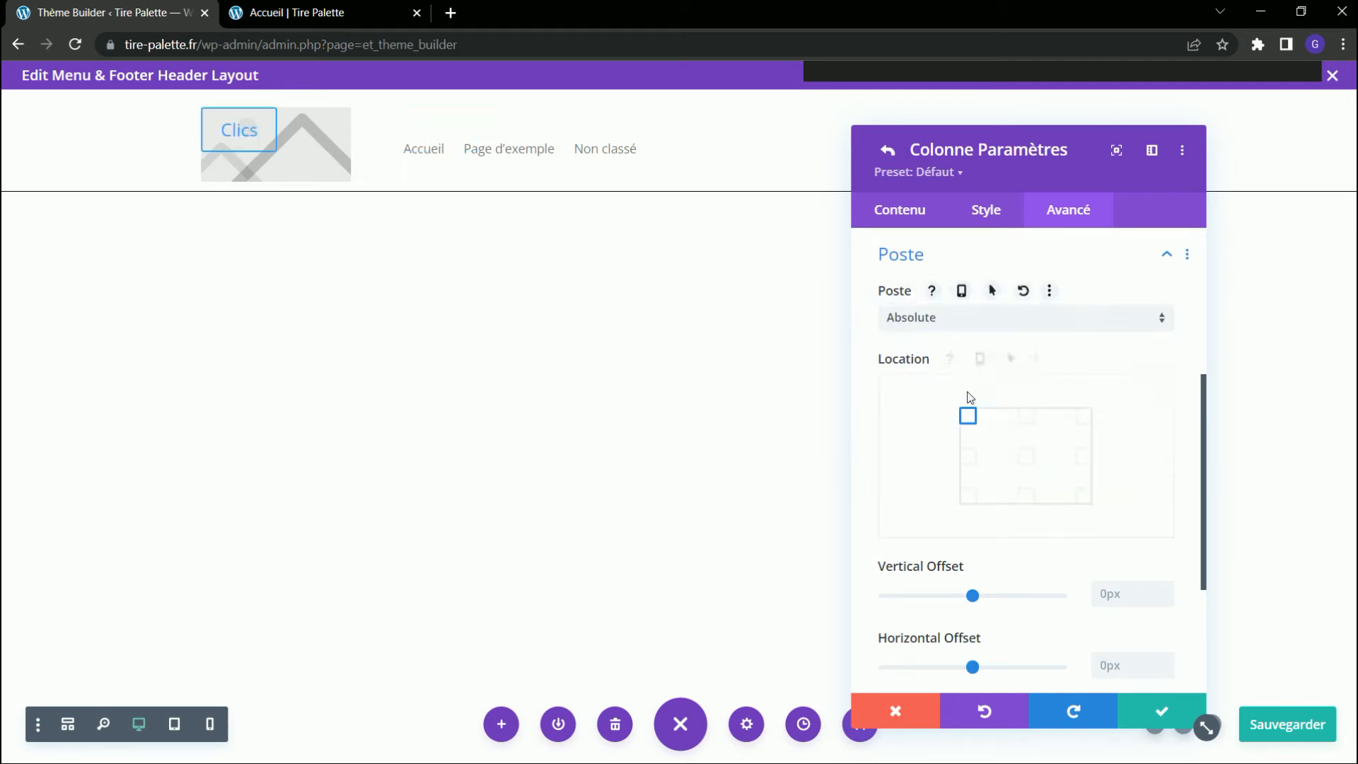
pyautogui.click(1084, 459)
pyautogui.moveTo(1056, 160); pyautogui.dragTo(664, 258)
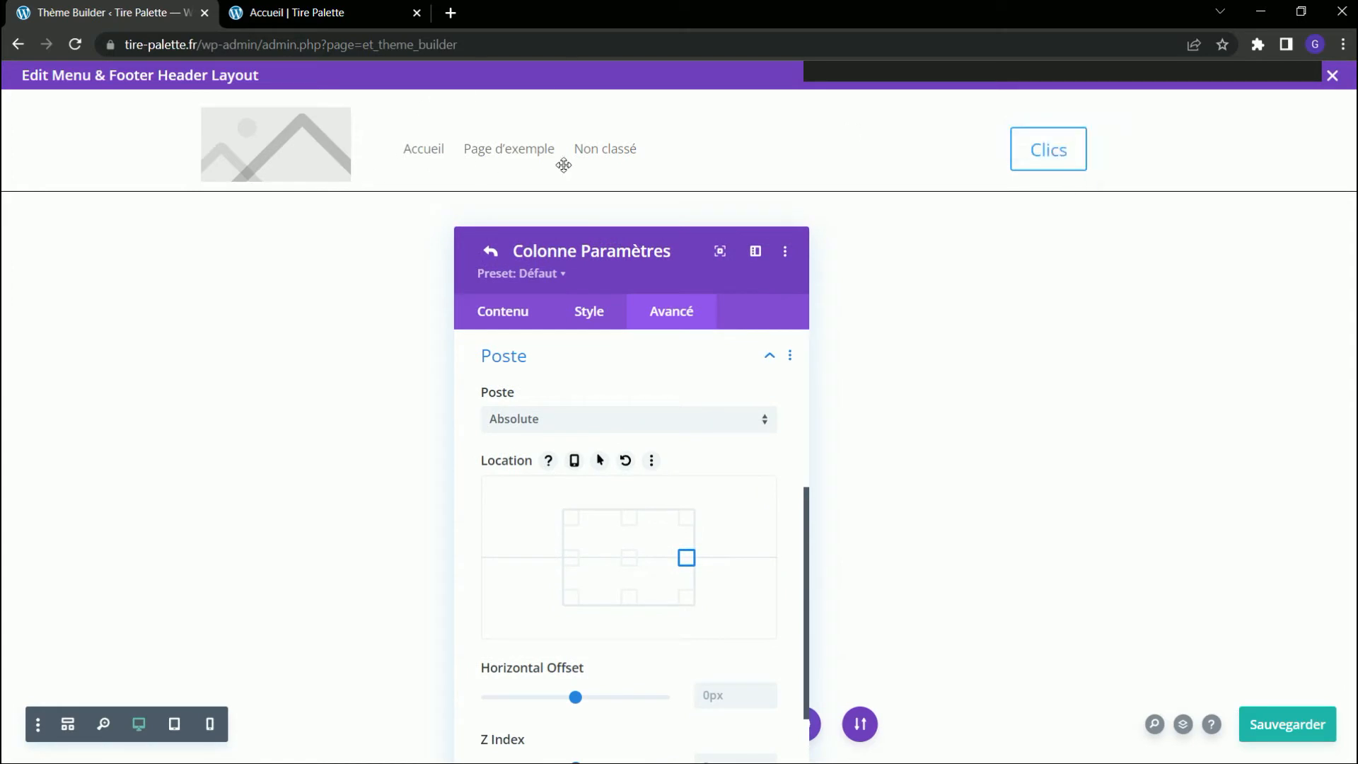
pyautogui.scroll(-3, 752, 494)
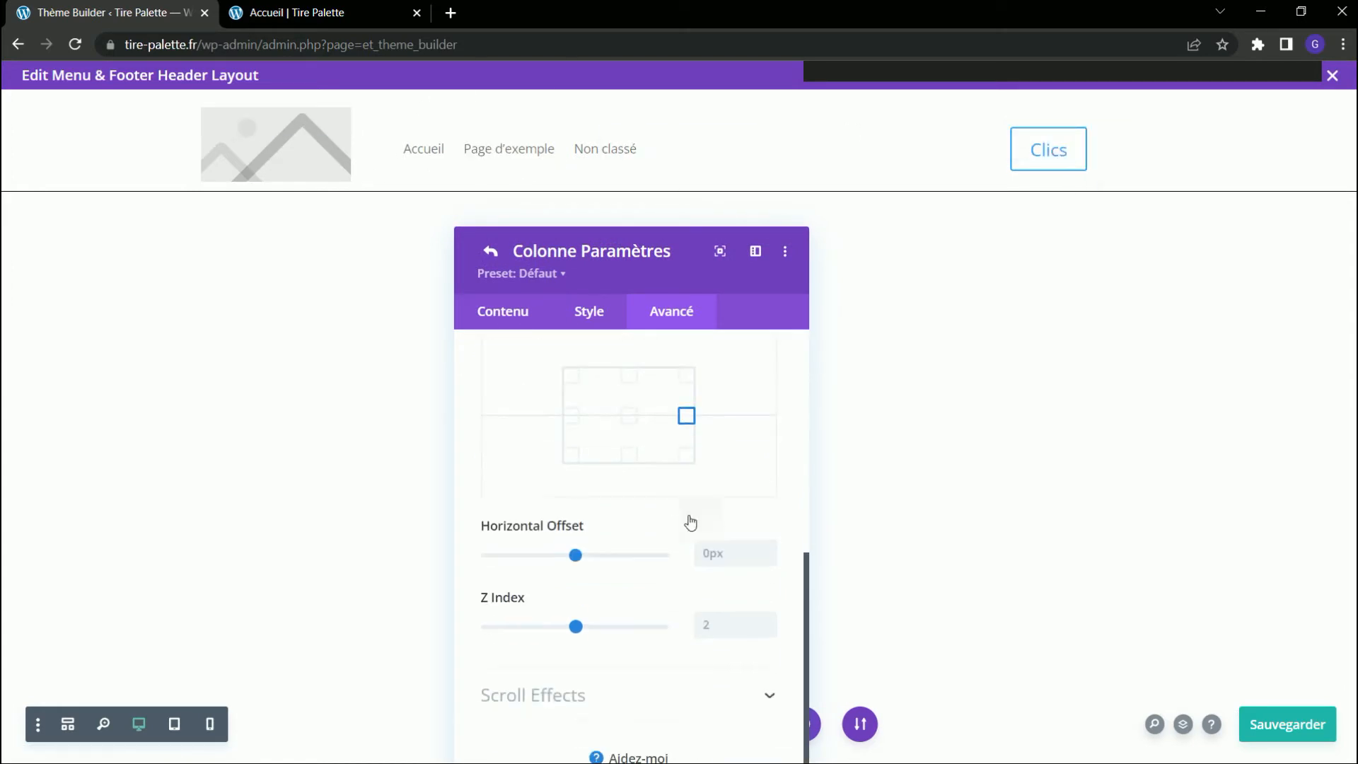
pyautogui.moveTo(633, 255); pyautogui.dragTo(657, 178)
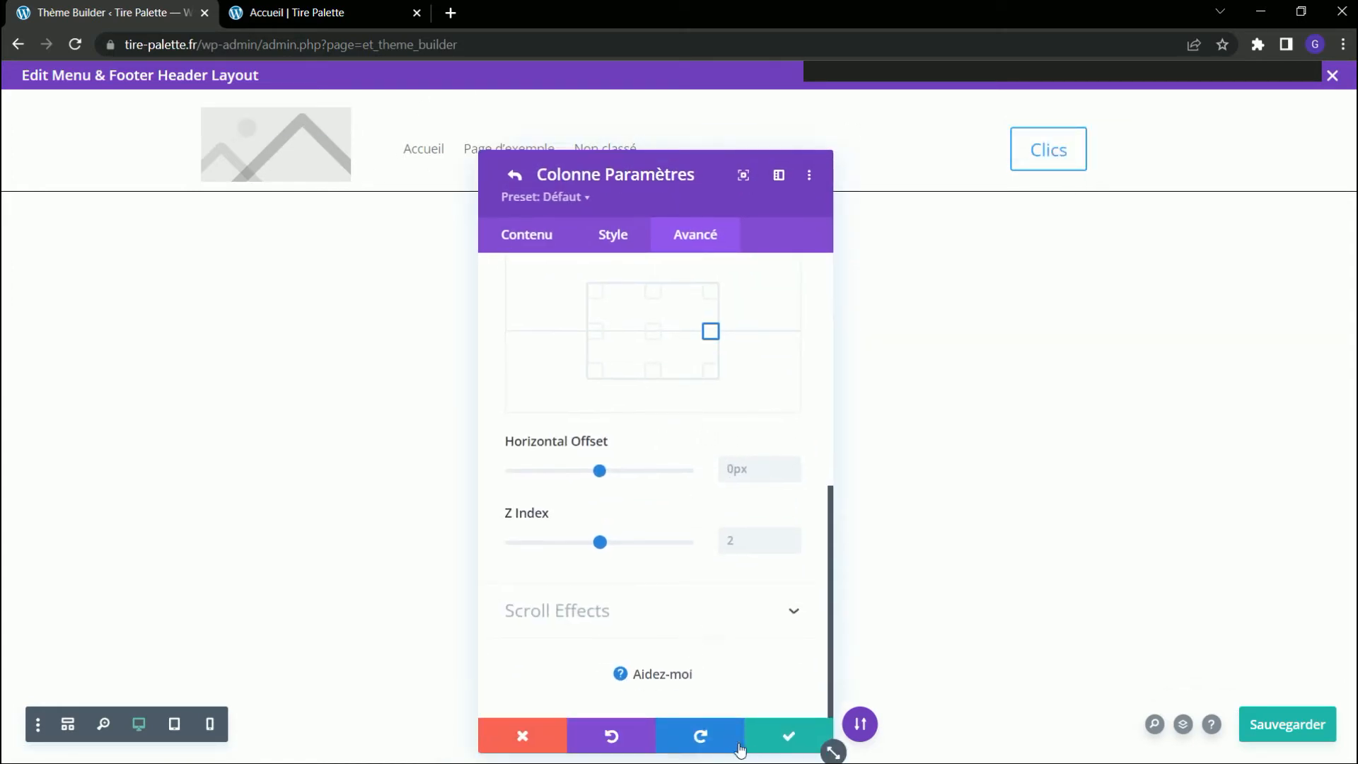
pyautogui.click(771, 748)
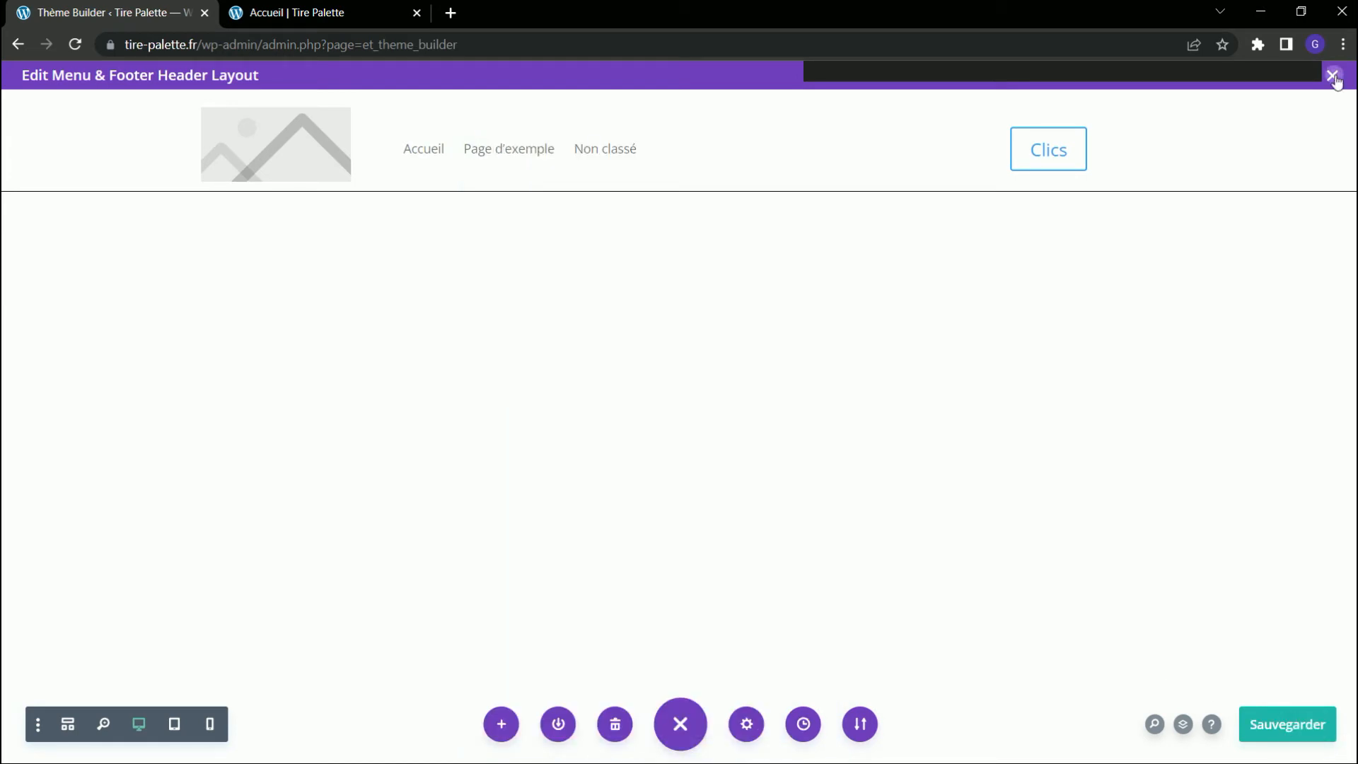
# Close the header layout editor, save the Theme Builder changes and reload the Accueil page.
pyautogui.click(1332, 75)
pyautogui.click(291, 148)
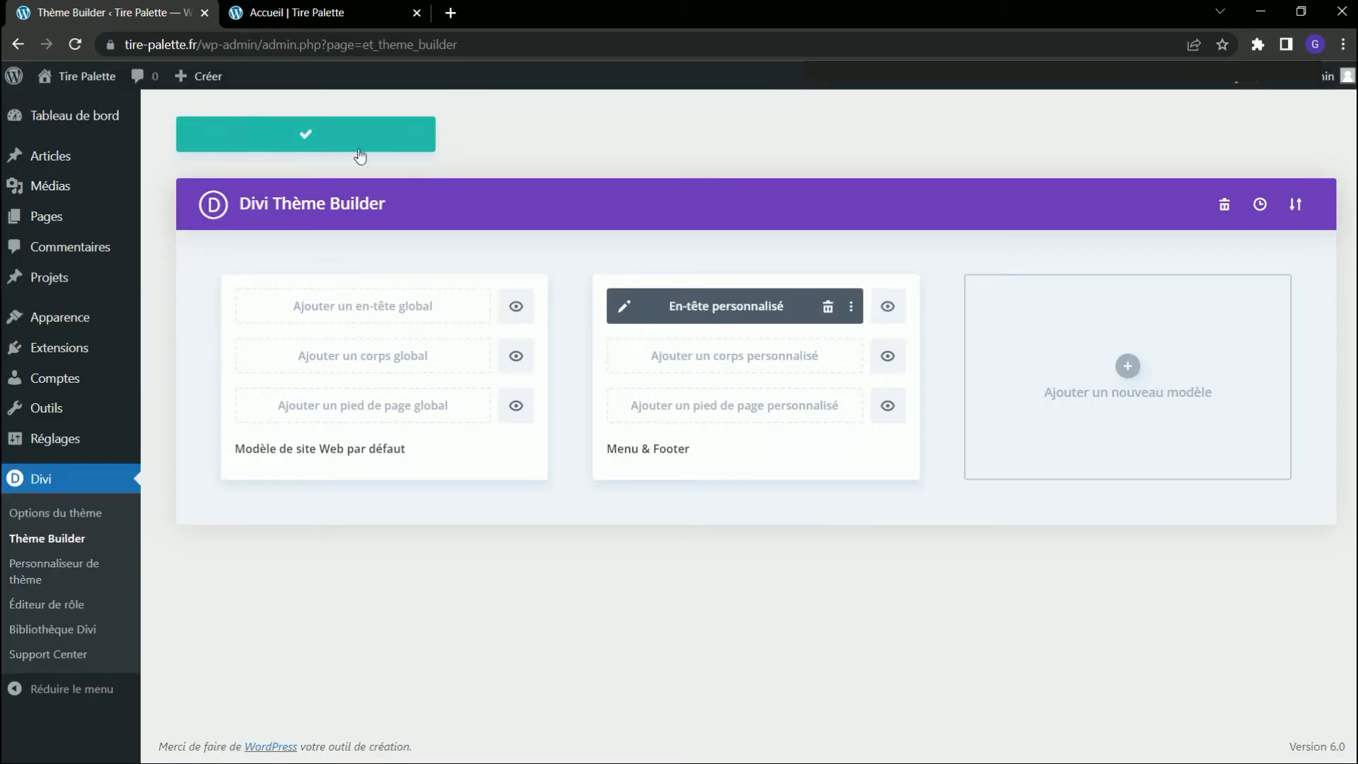
pyautogui.click(317, 14)
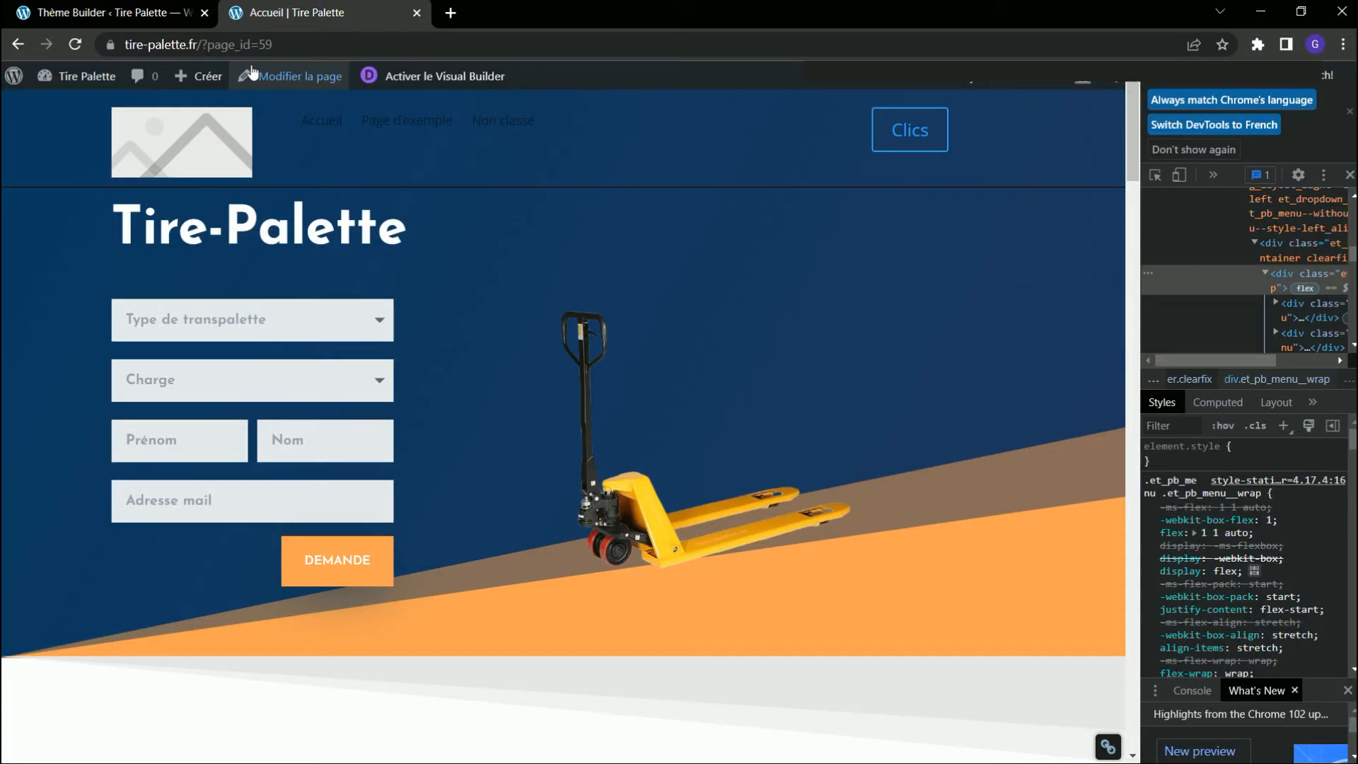
pyautogui.click(75, 44)
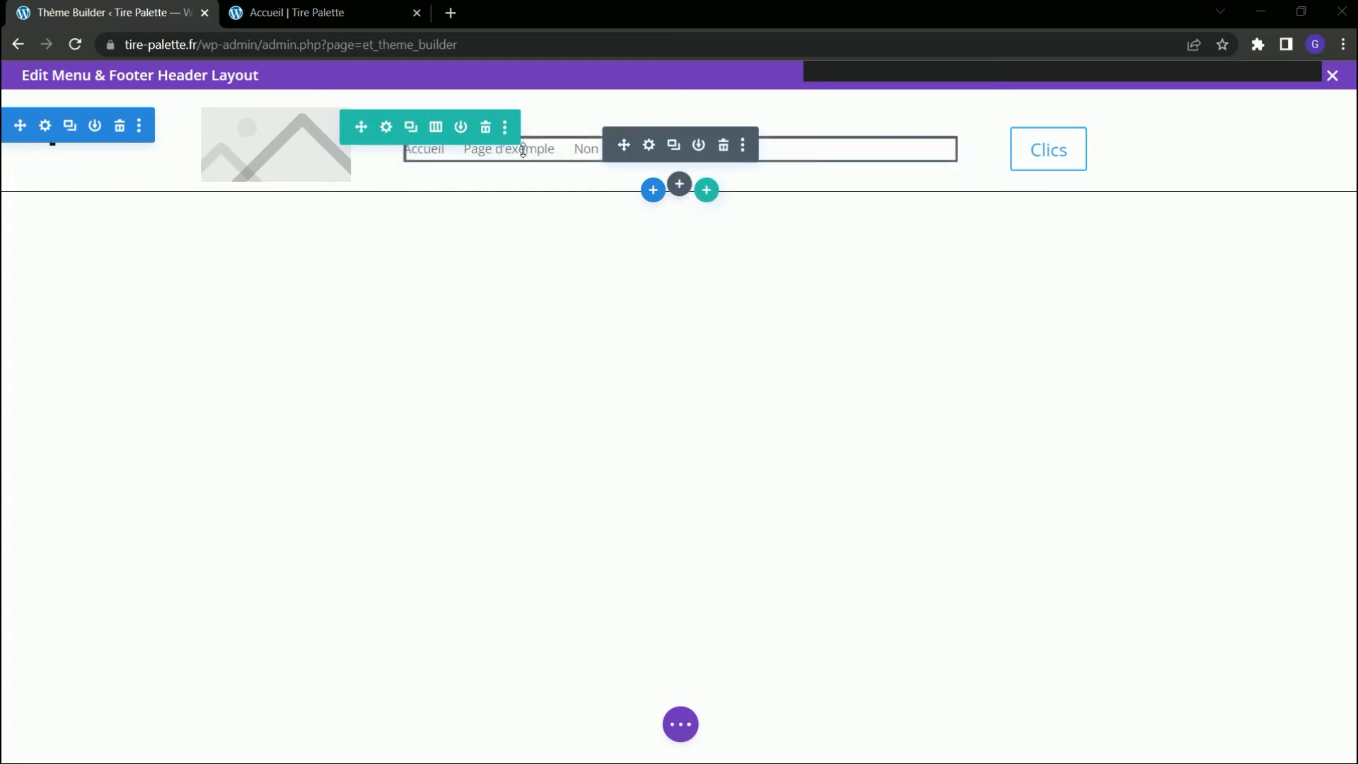
# Set the menu module's layout style (Modèle) to Centré in the header layout and apply the menu settings.
pyautogui.click(650, 145)
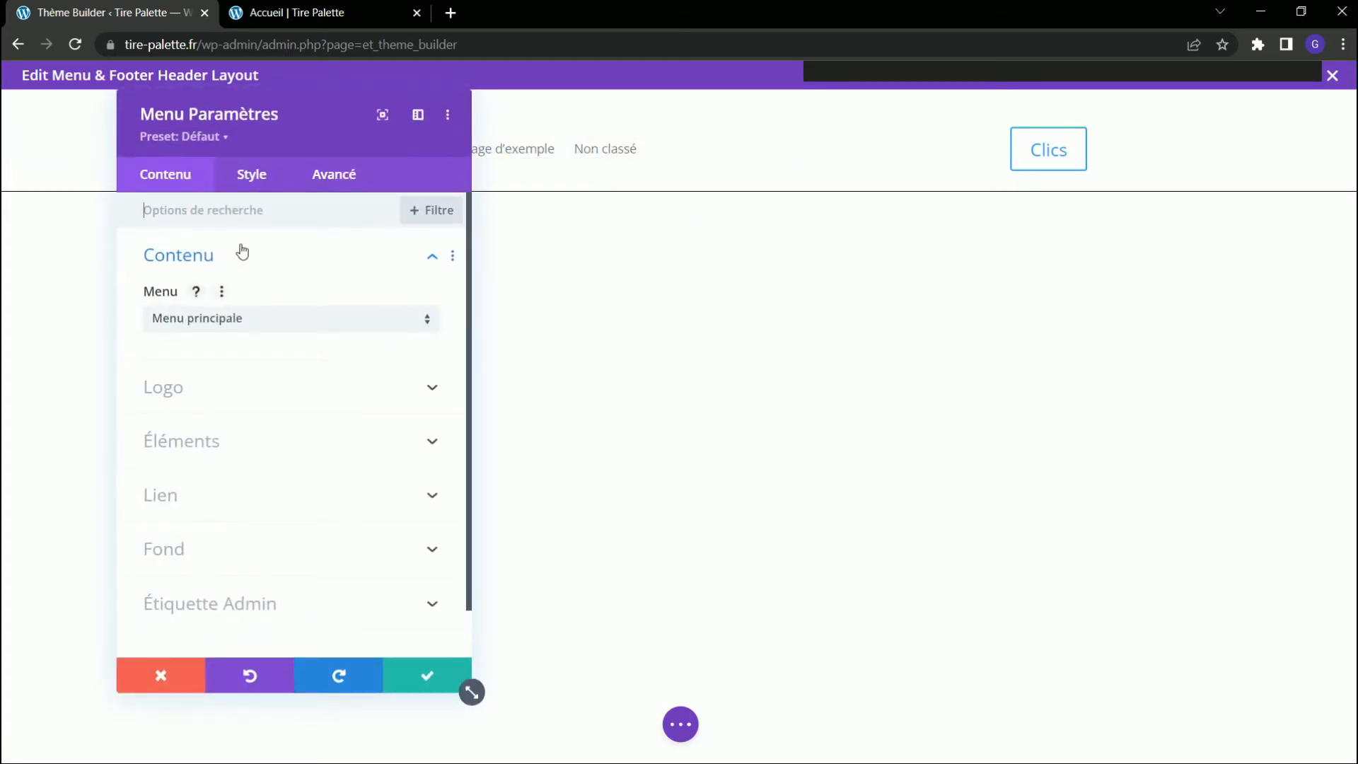
pyautogui.click(252, 184)
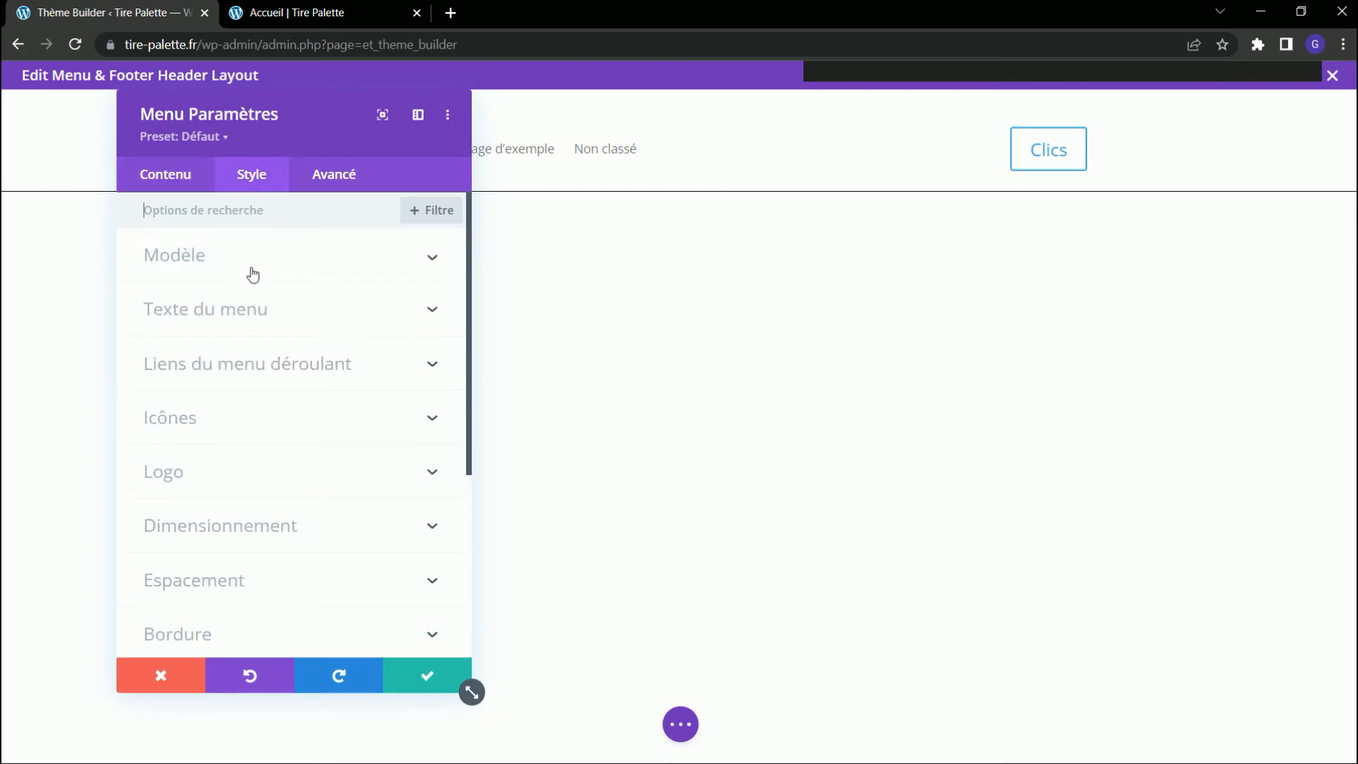
pyautogui.click(251, 274)
pyautogui.click(247, 329)
pyautogui.click(273, 365)
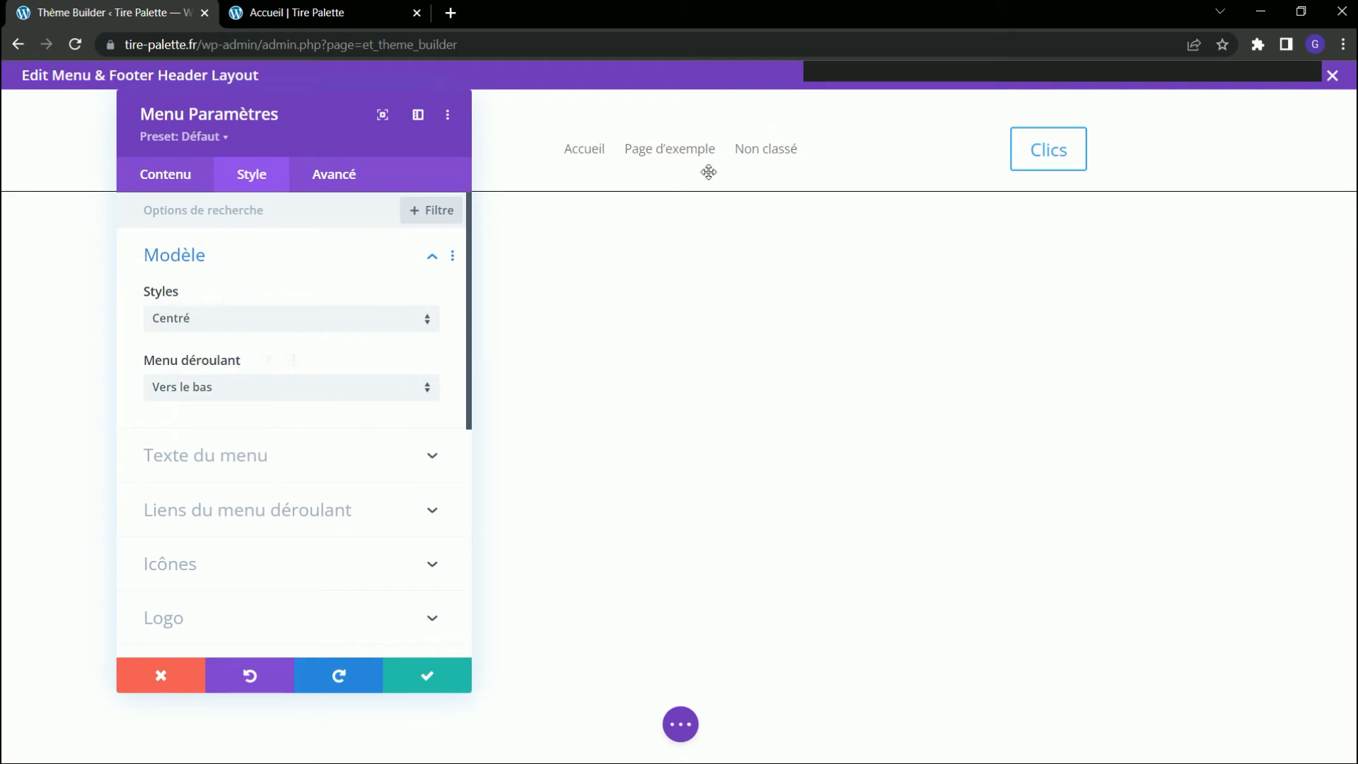
pyautogui.click(417, 678)
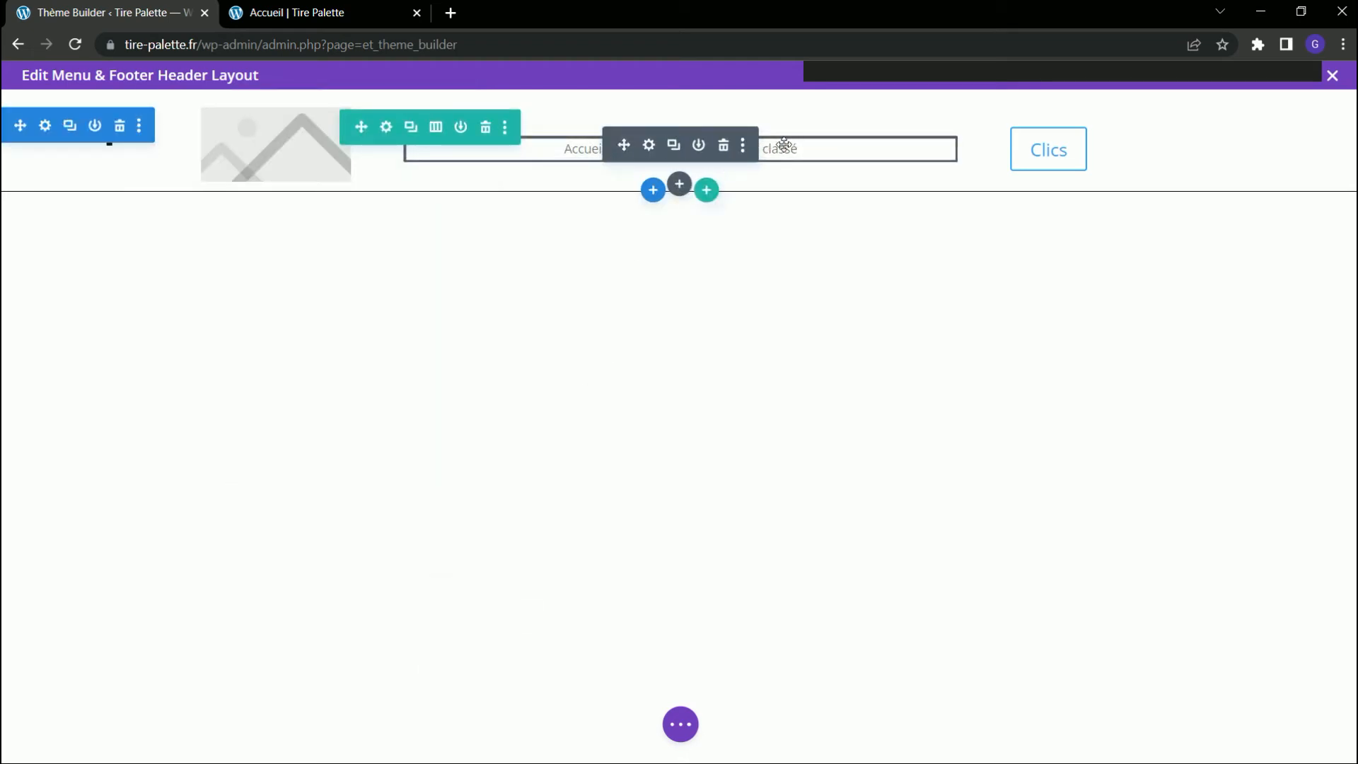
# Set the letter spacing of the header menu module's text to 1px.
pyautogui.click(649, 145)
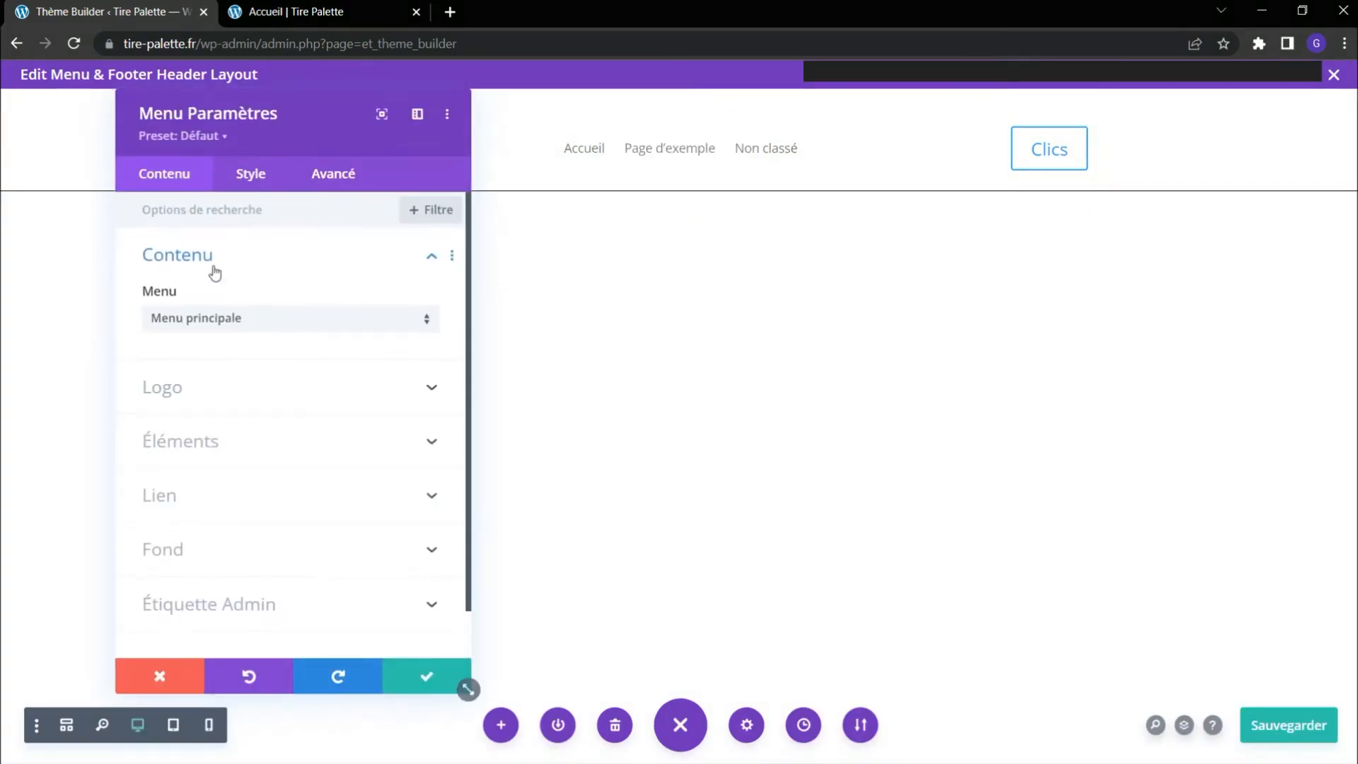
pyautogui.click(245, 172)
pyautogui.click(249, 322)
pyautogui.scroll(-5, 219, 425)
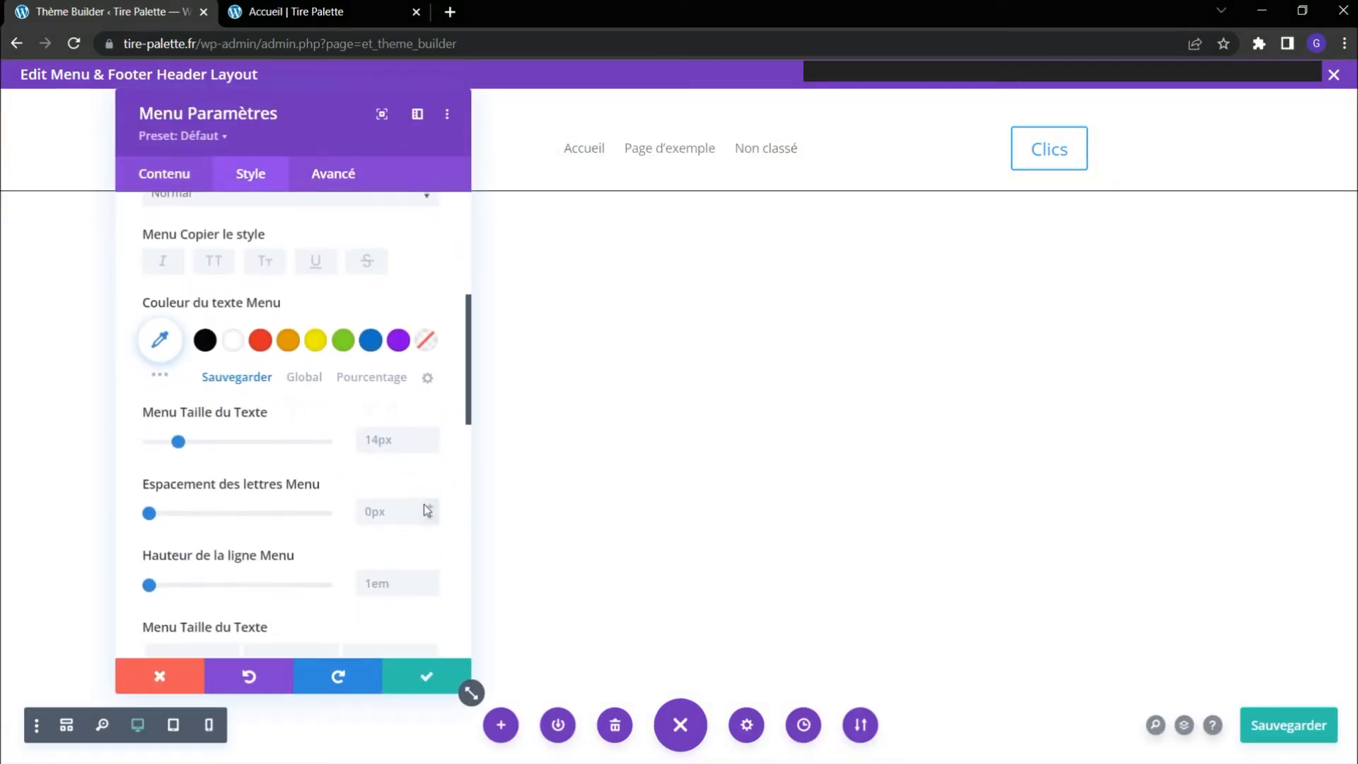
pyautogui.click(431, 505)
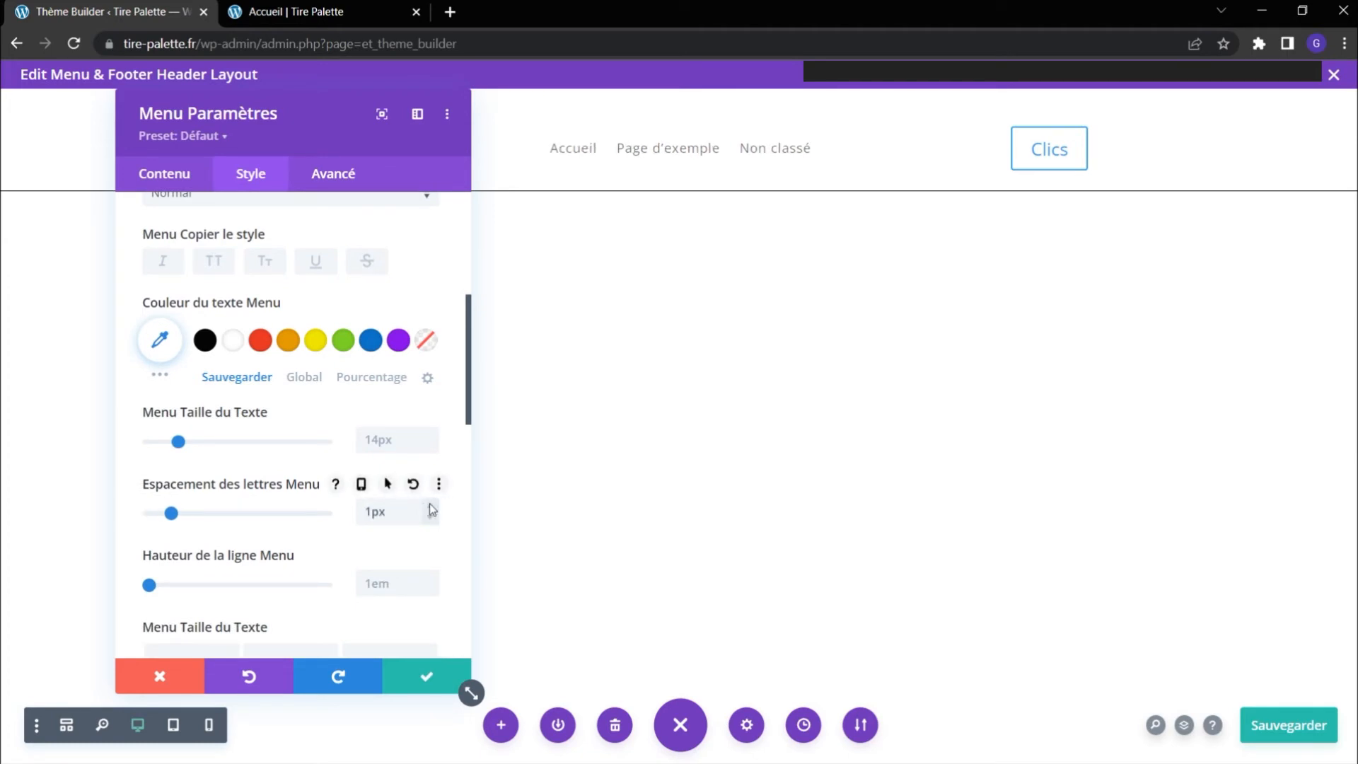
# Try the Clair text colour on the header menu and return it to Foncé.
pyautogui.scroll(-5, 312, 502)
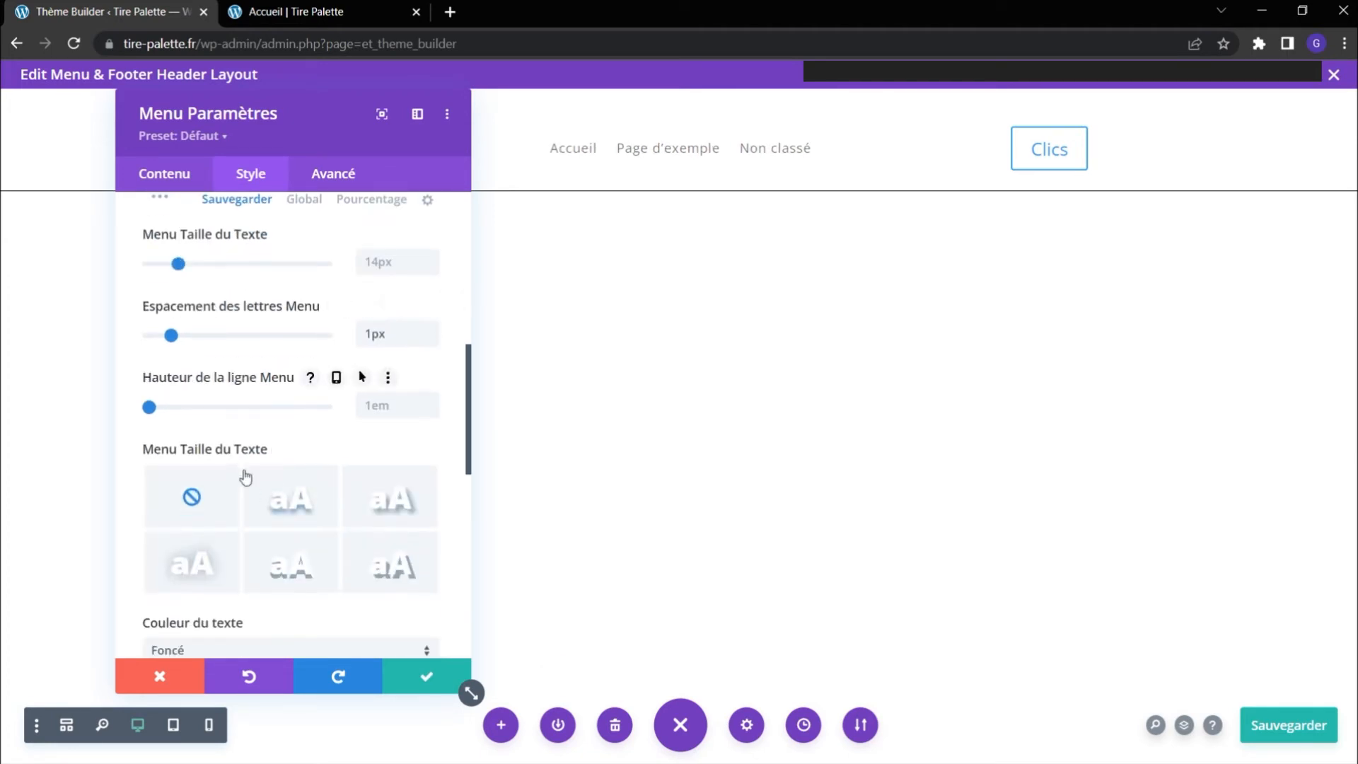
pyautogui.click(282, 474)
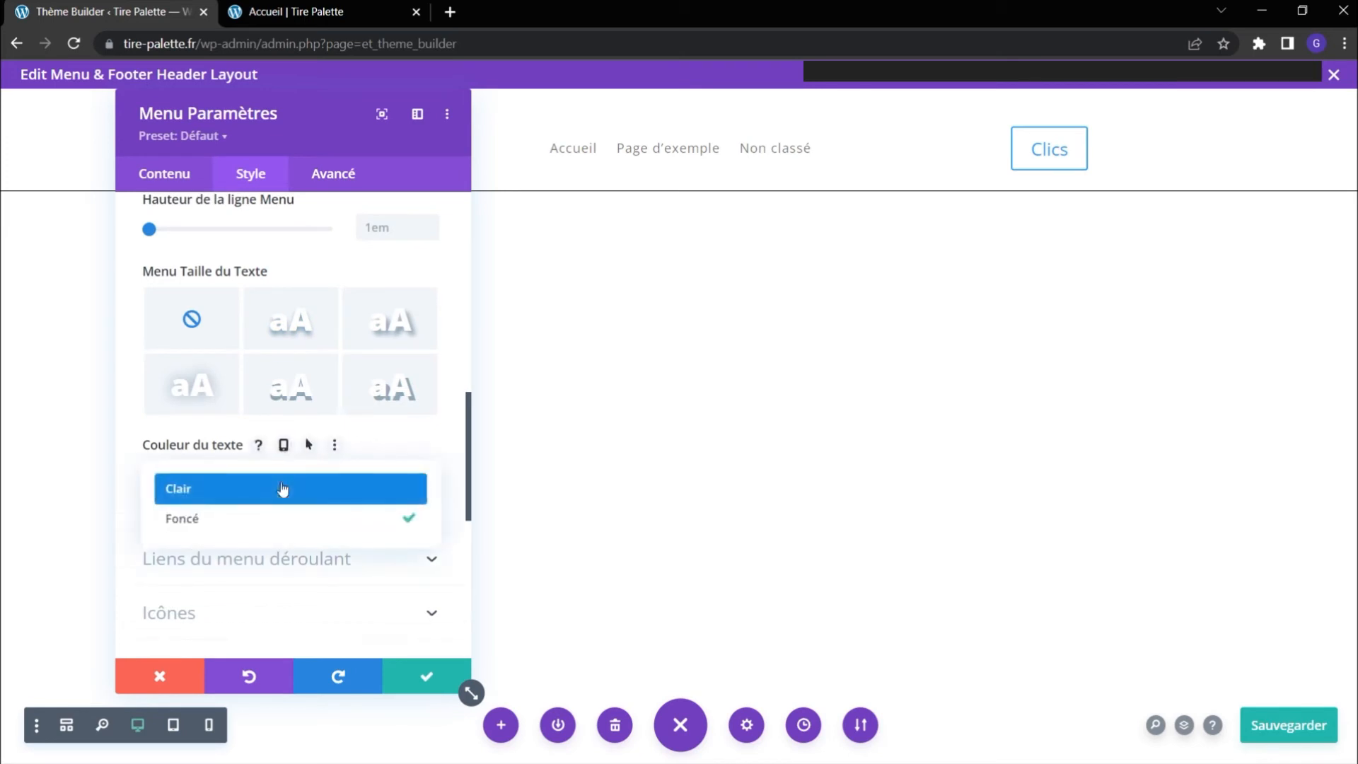
pyautogui.click(272, 499)
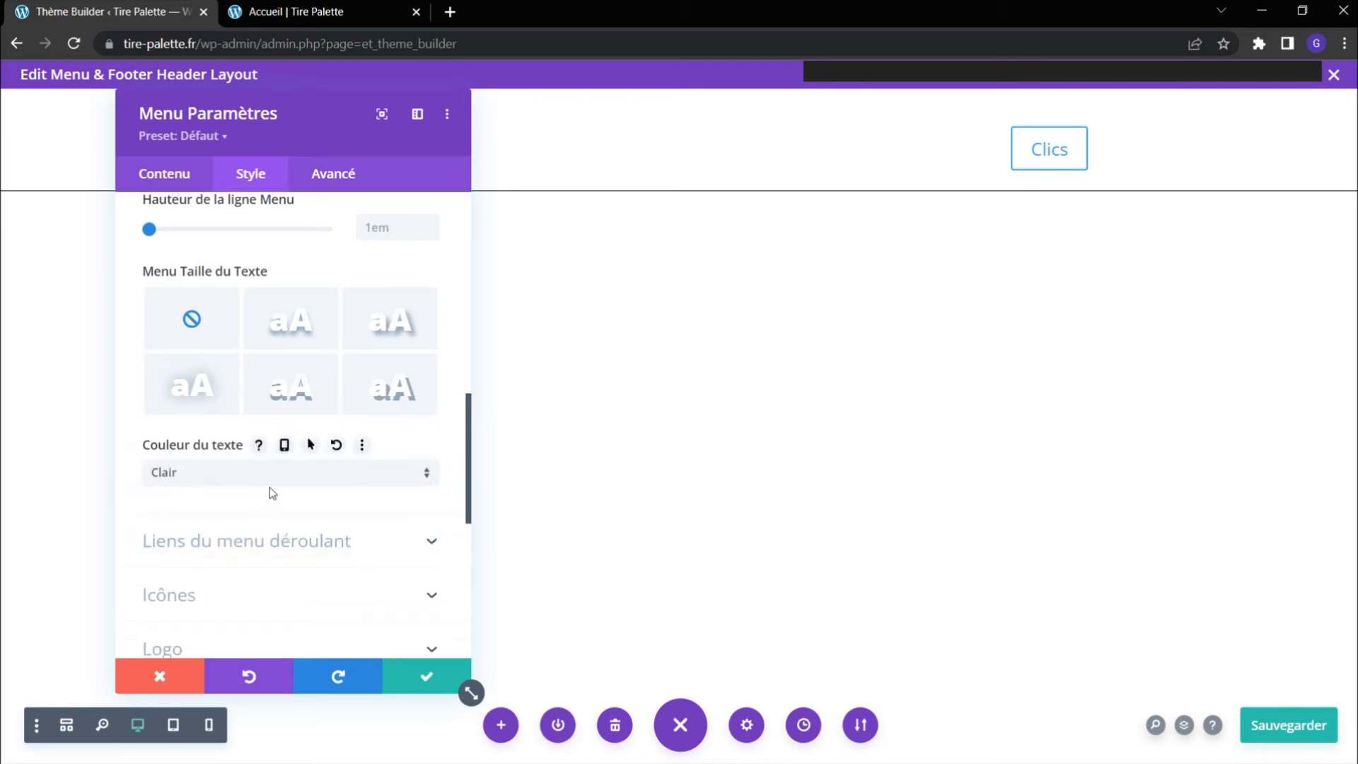
pyautogui.click(264, 485)
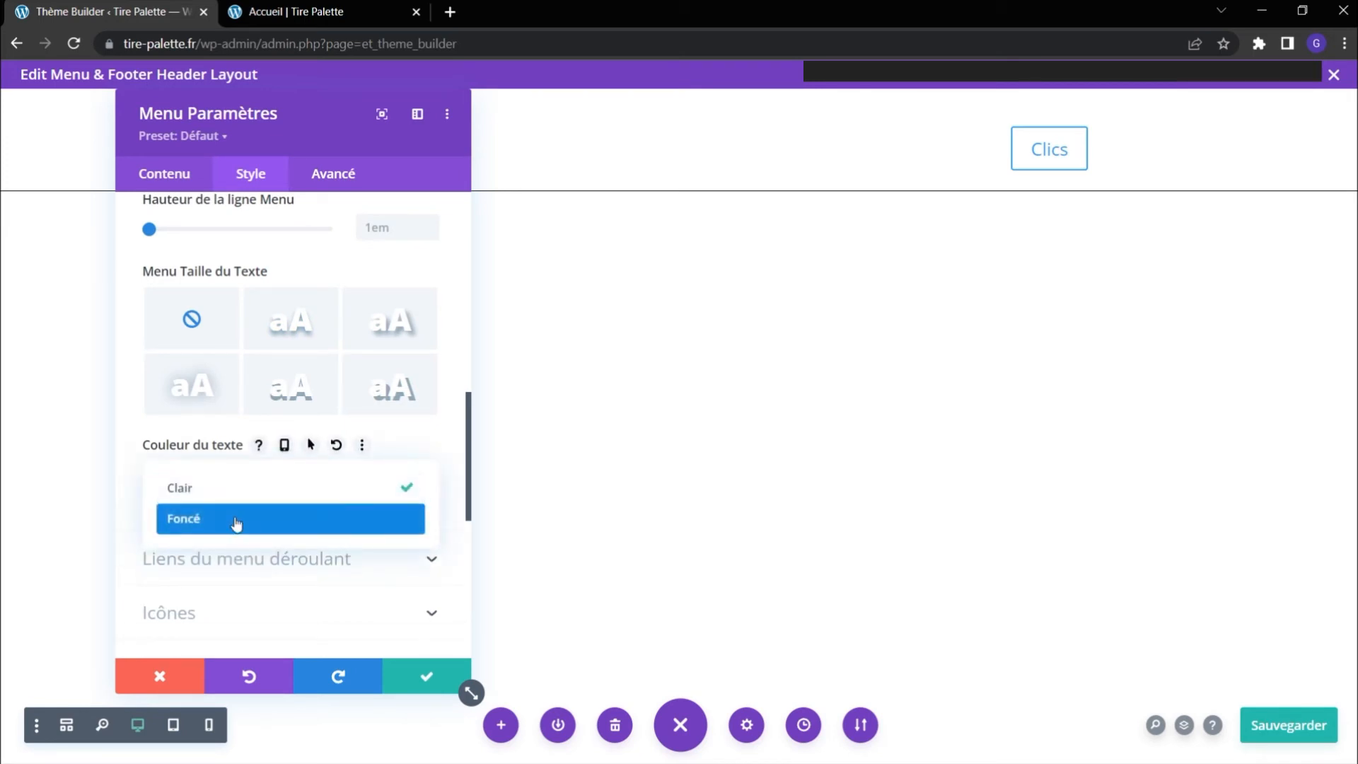
pyautogui.click(236, 524)
# Set the header menu's text weight to Semi Gras, apply the menu settings and save the header layout.
pyautogui.scroll(2, 236, 520)
pyautogui.scroll(5, 236, 520)
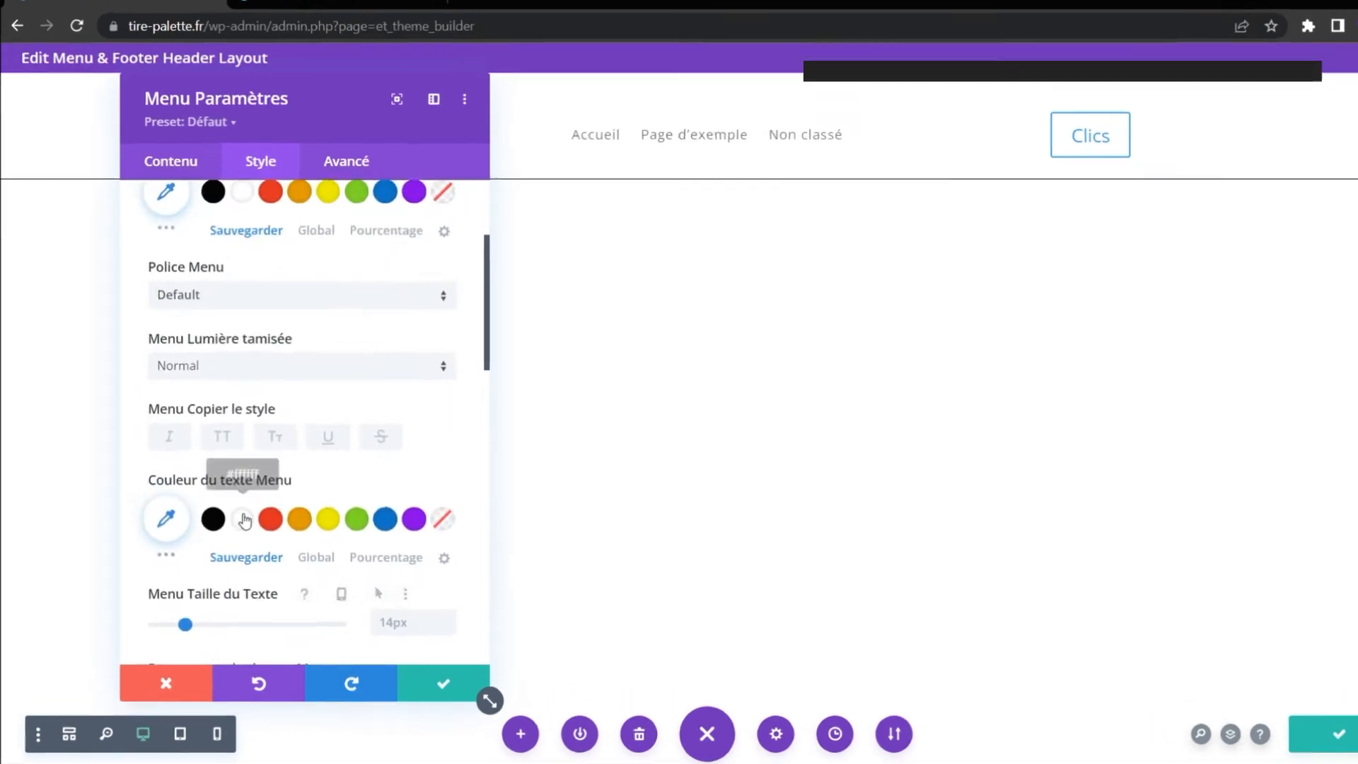
pyautogui.click(359, 313)
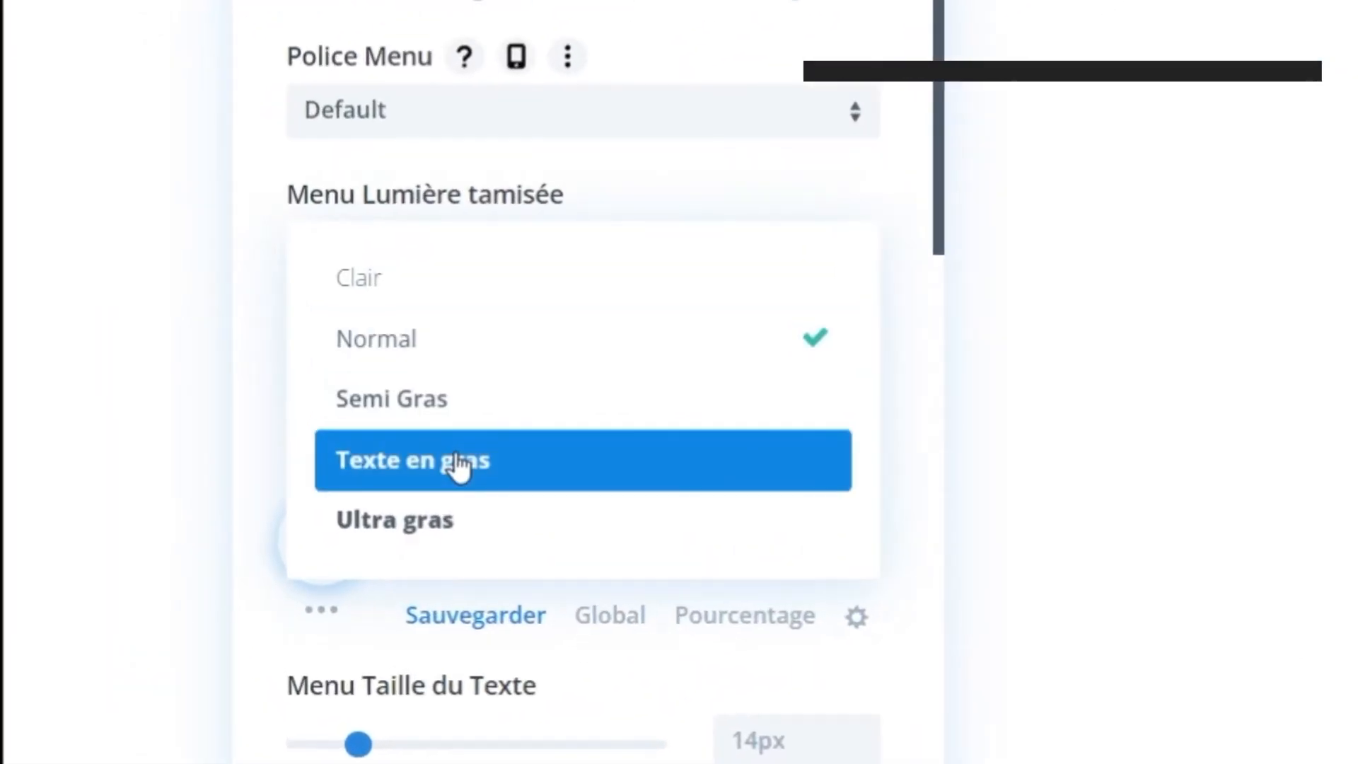
pyautogui.click(457, 406)
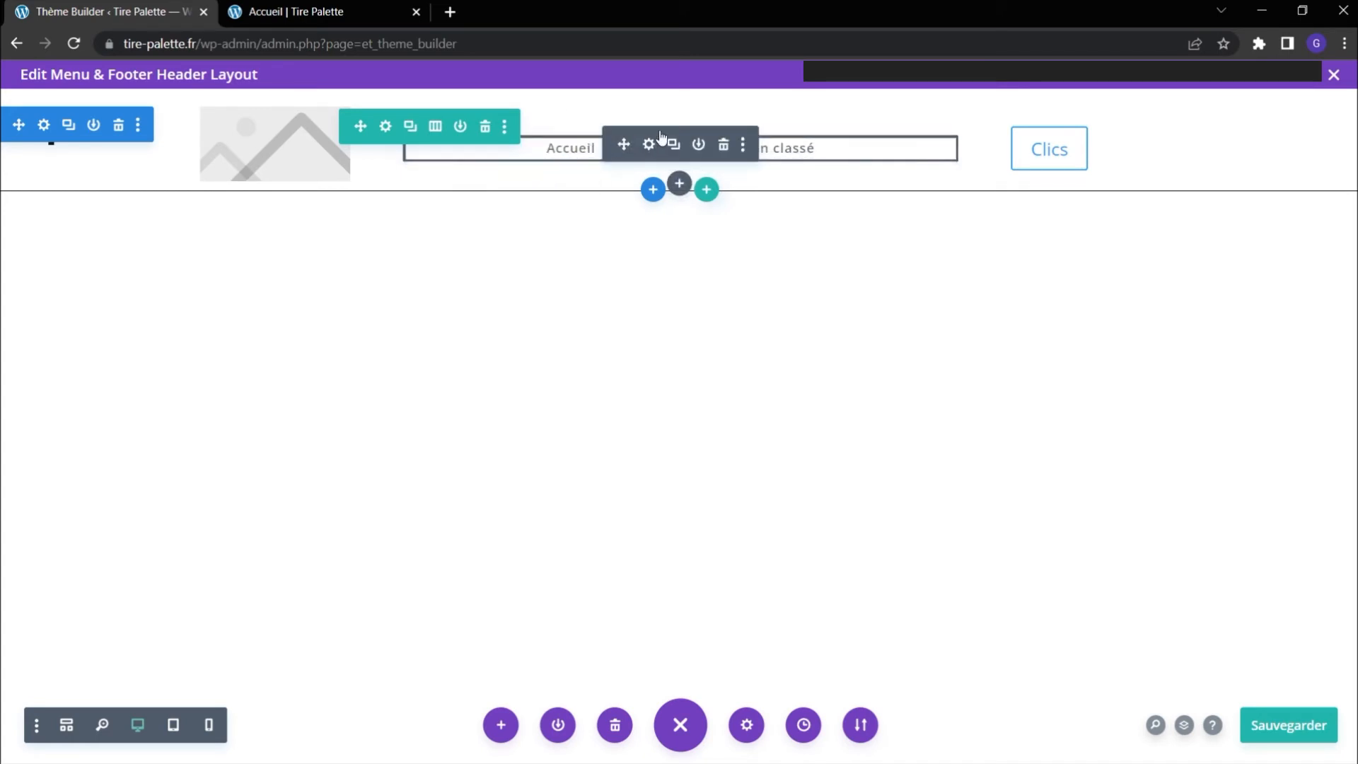
pyautogui.click(1298, 715)
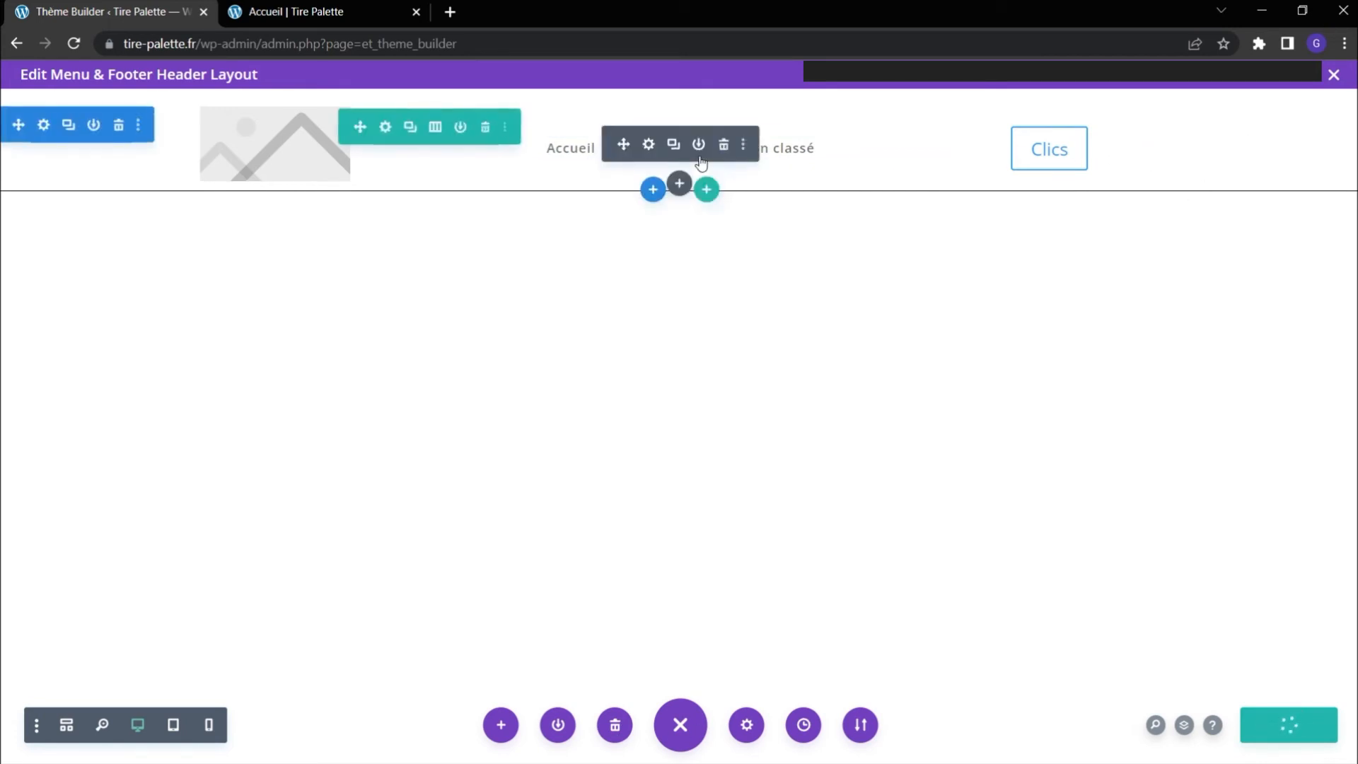
# Try the Josefin Sans font on the header menu text and discard the menu changes.
pyautogui.click(649, 144)
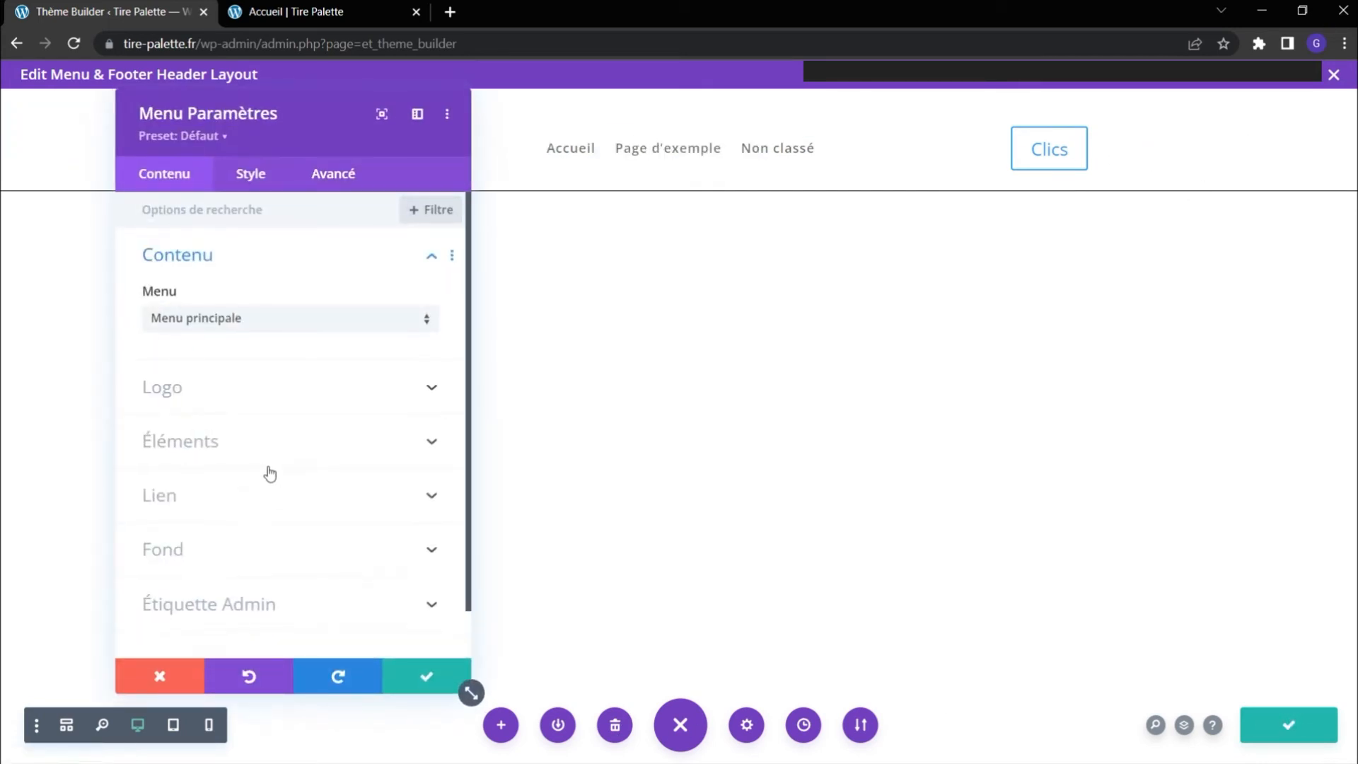
pyautogui.click(261, 174)
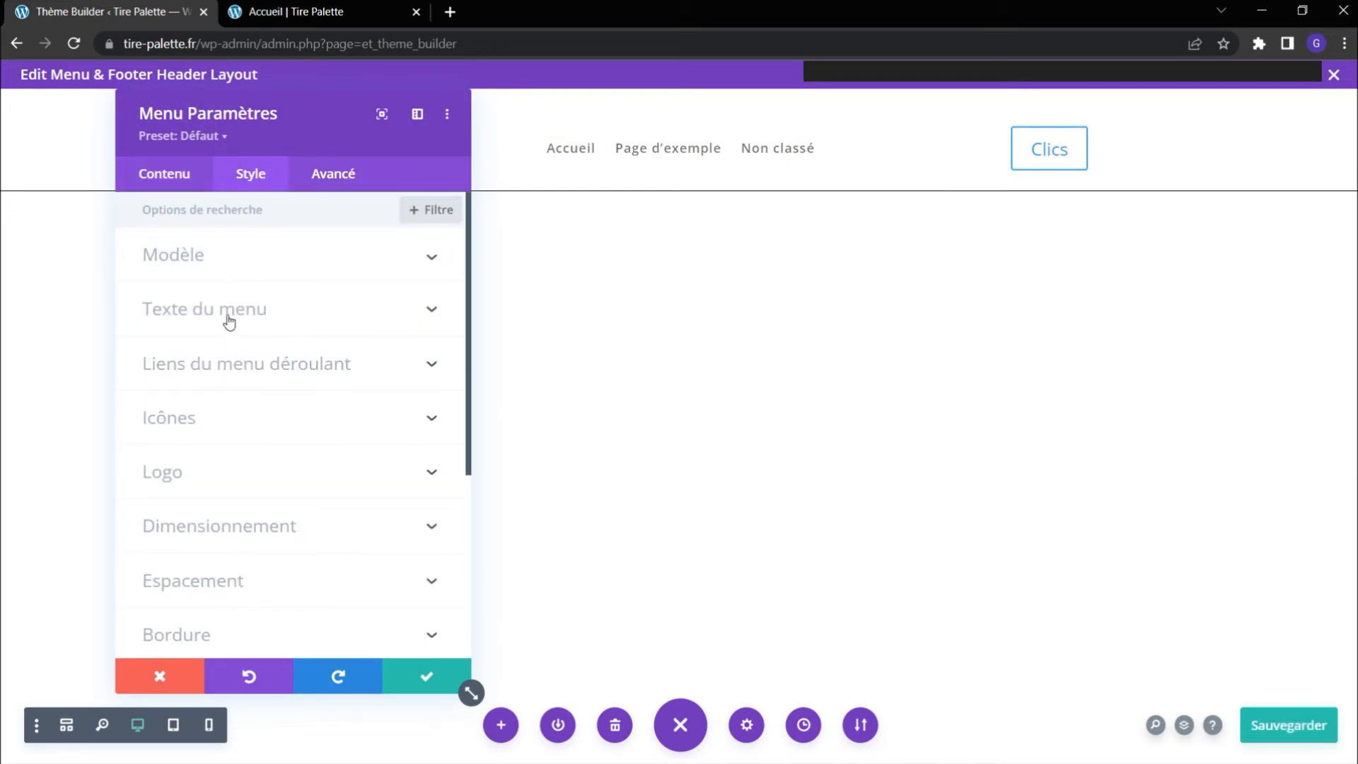
pyautogui.click(228, 317)
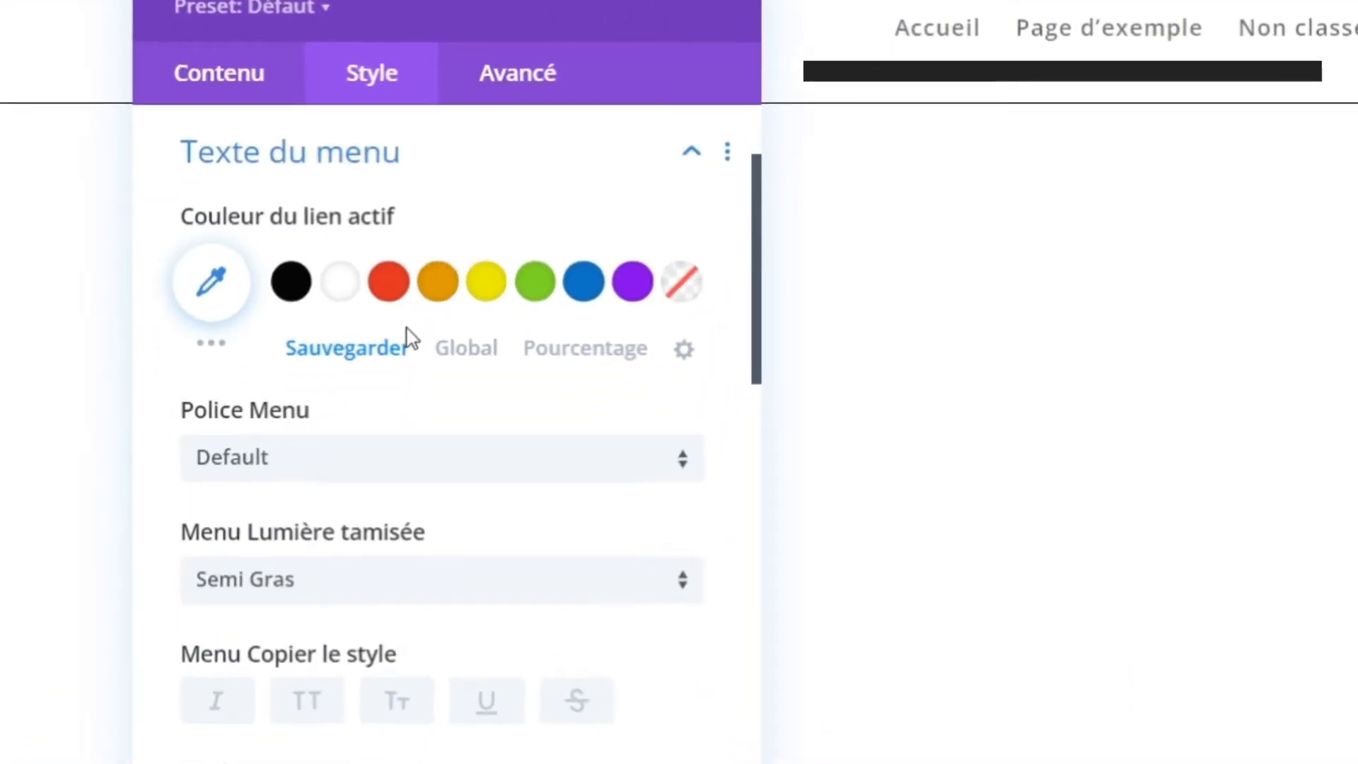
pyautogui.click(375, 456)
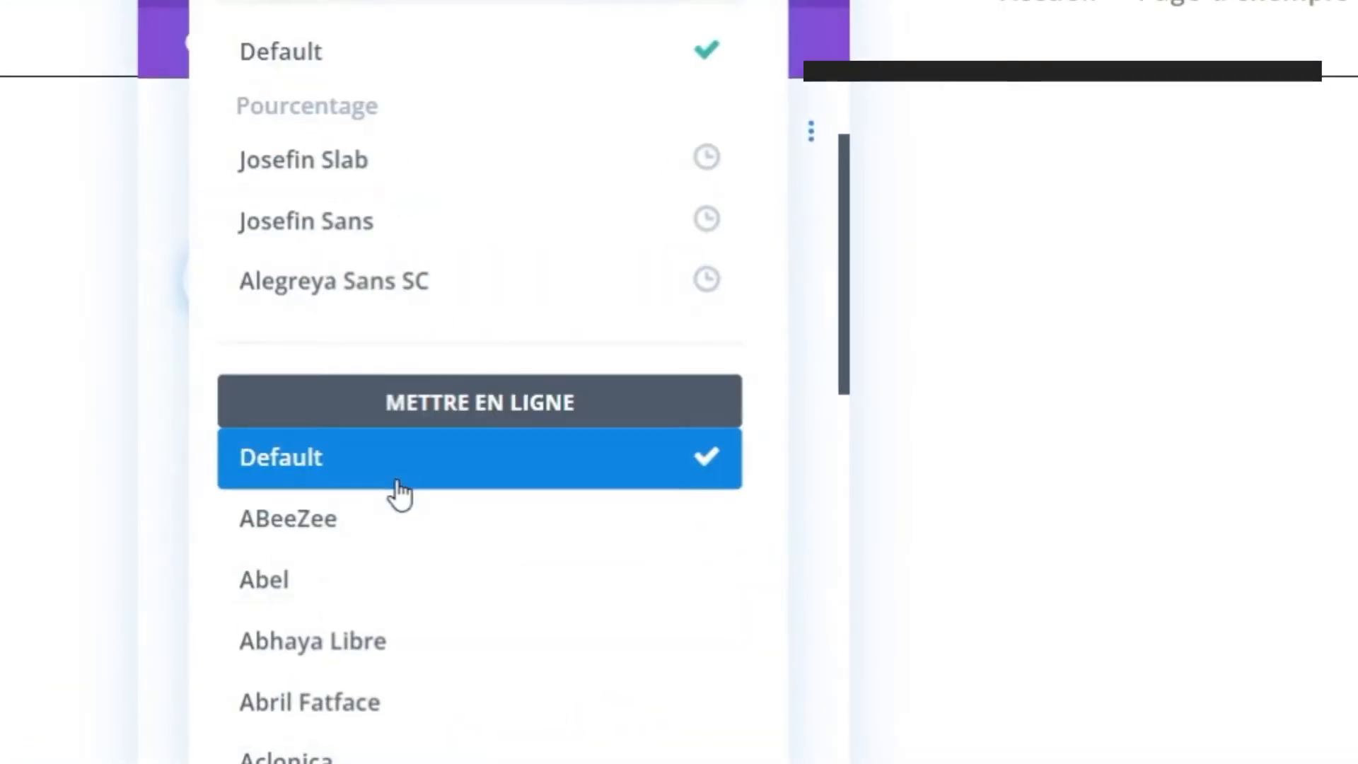
pyautogui.click(360, 234)
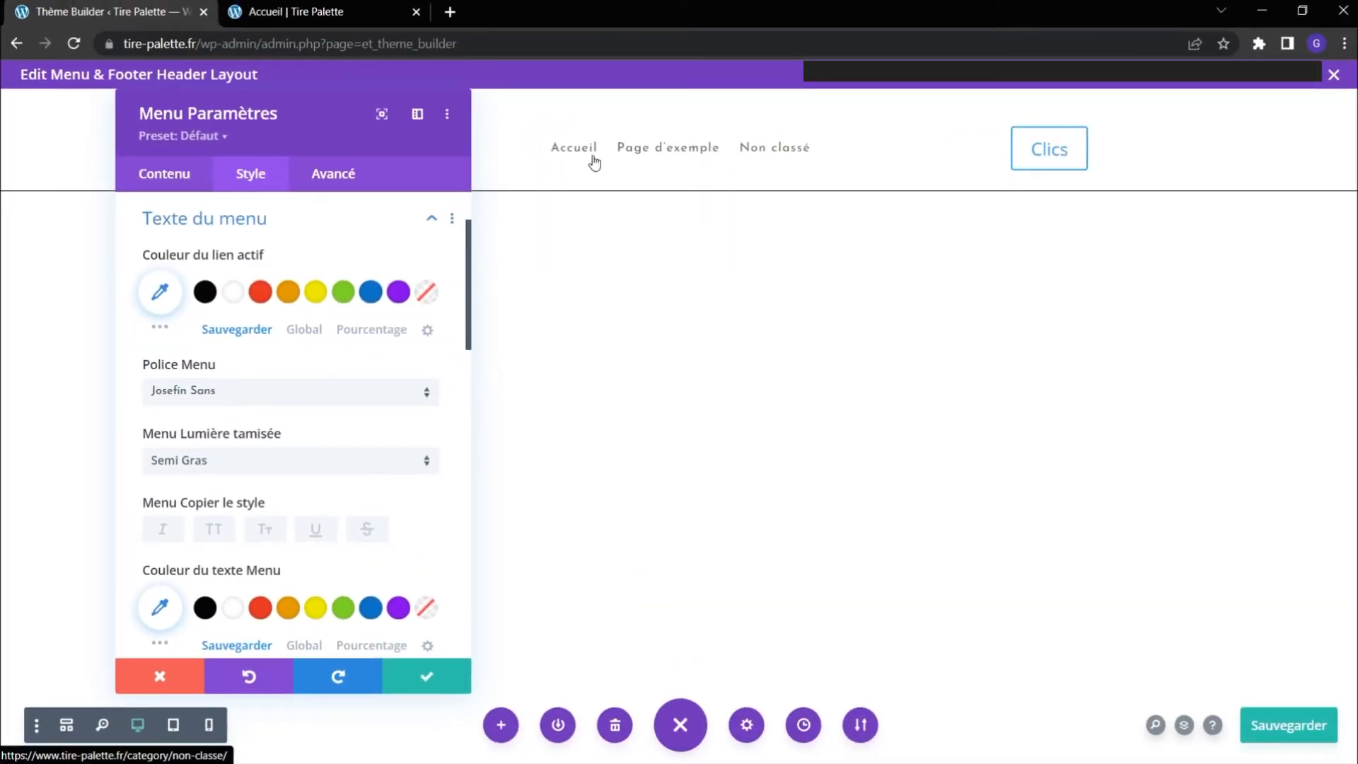
pyautogui.click(160, 676)
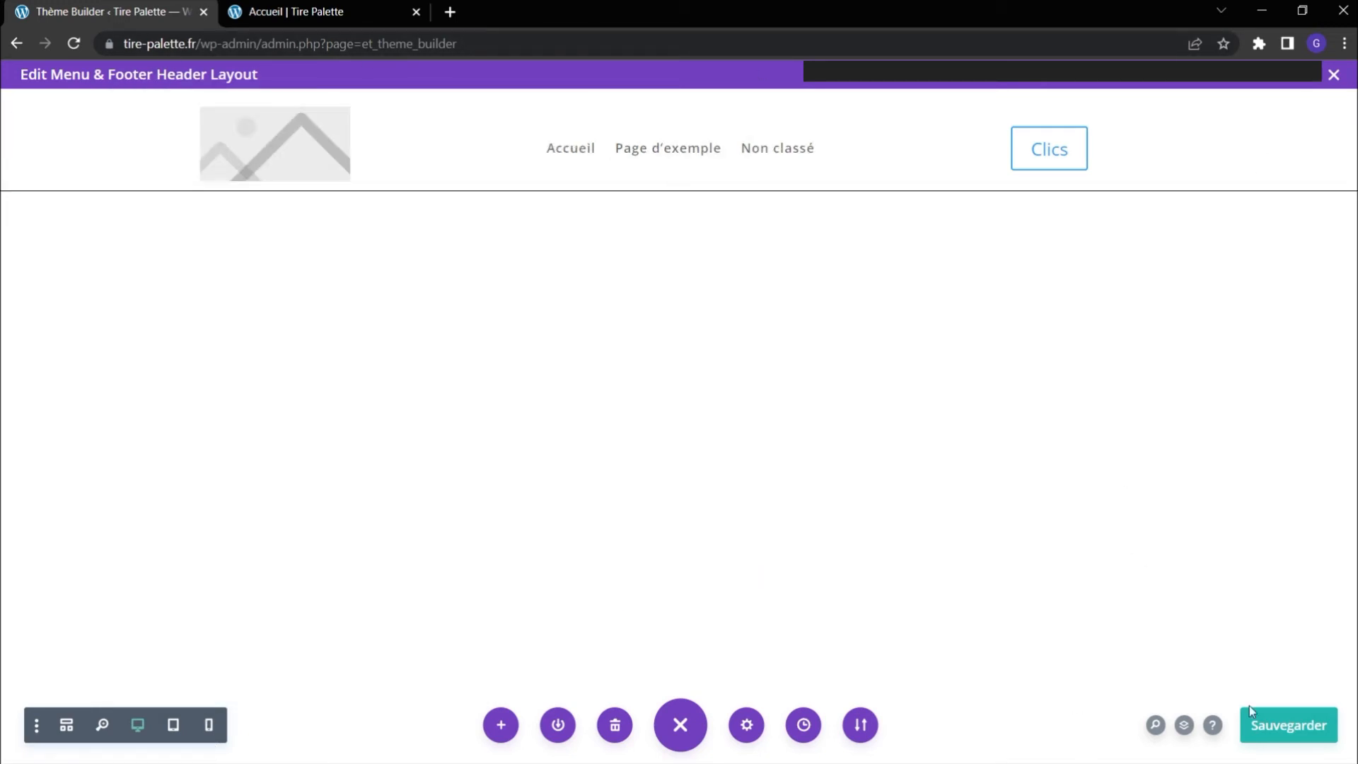
# Close the header layout and set the site-wide heading font to Josefin Sans in the theme customizer's general typography settings.
pyautogui.click(1333, 76)
pyautogui.click(53, 570)
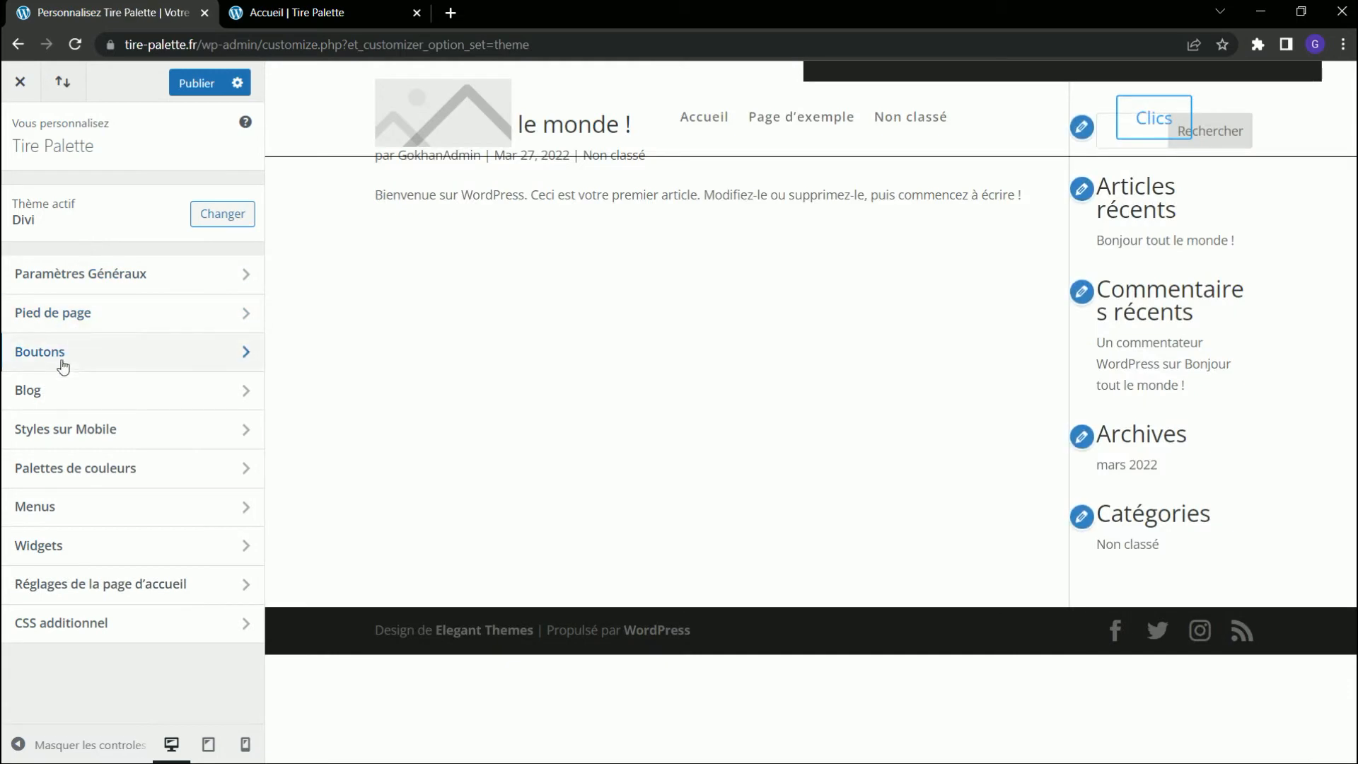
pyautogui.click(94, 285)
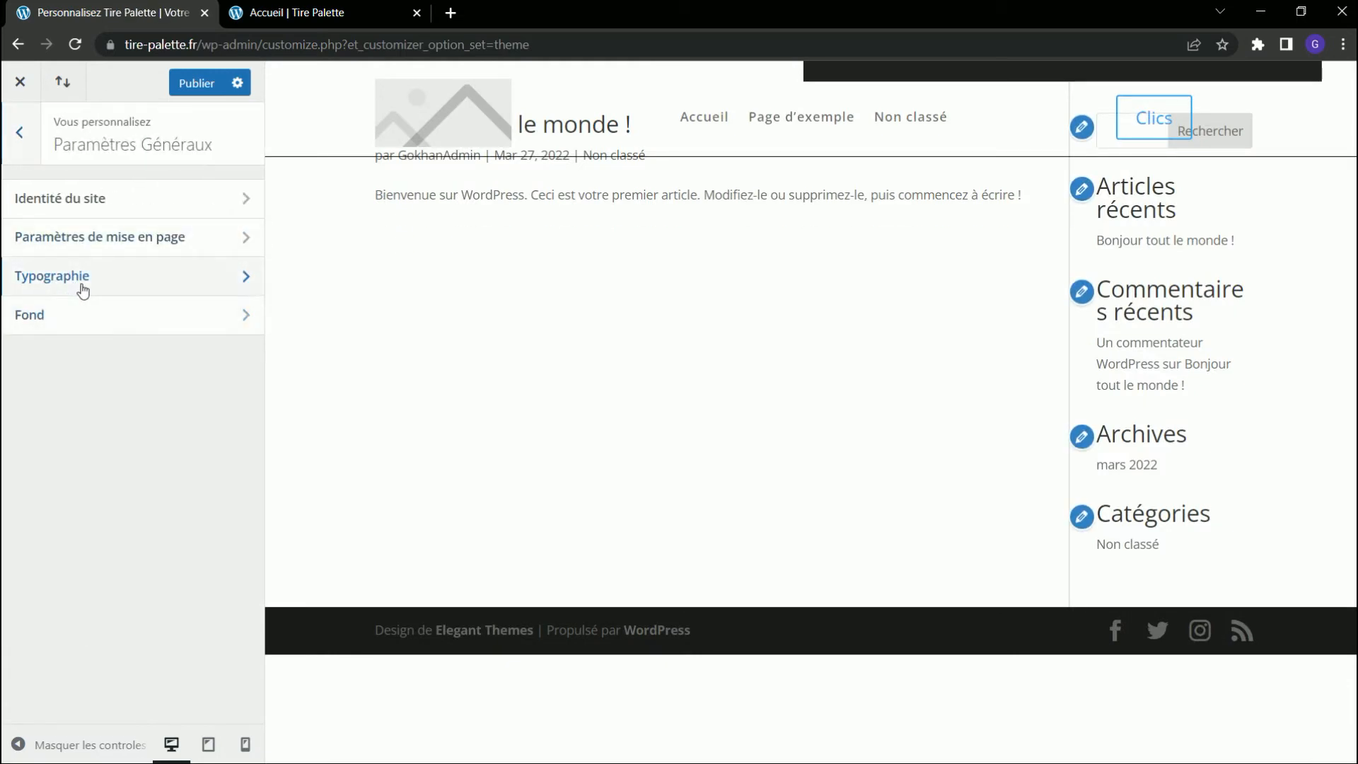
pyautogui.click(39, 283)
pyautogui.scroll(-4, 62, 297)
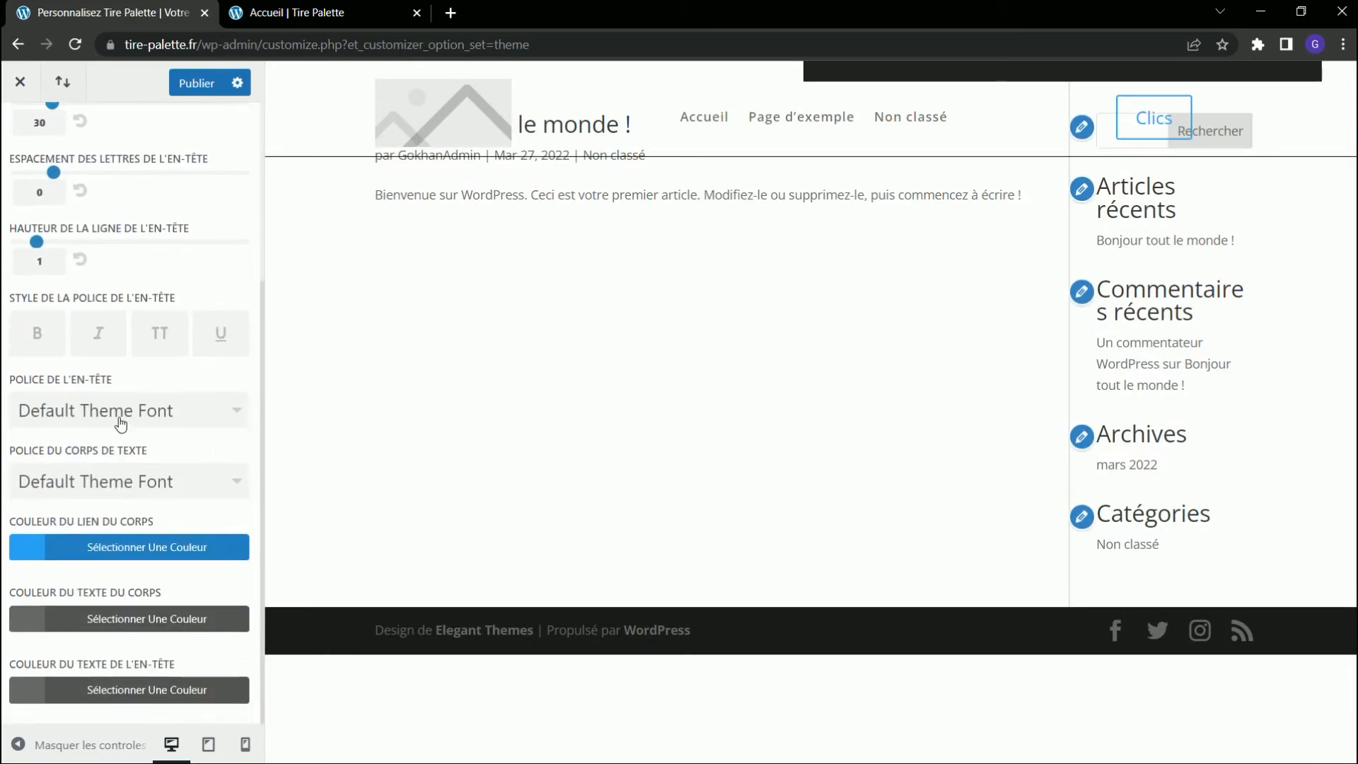
pyautogui.click(119, 417)
pyautogui.scroll(-20, 110, 487)
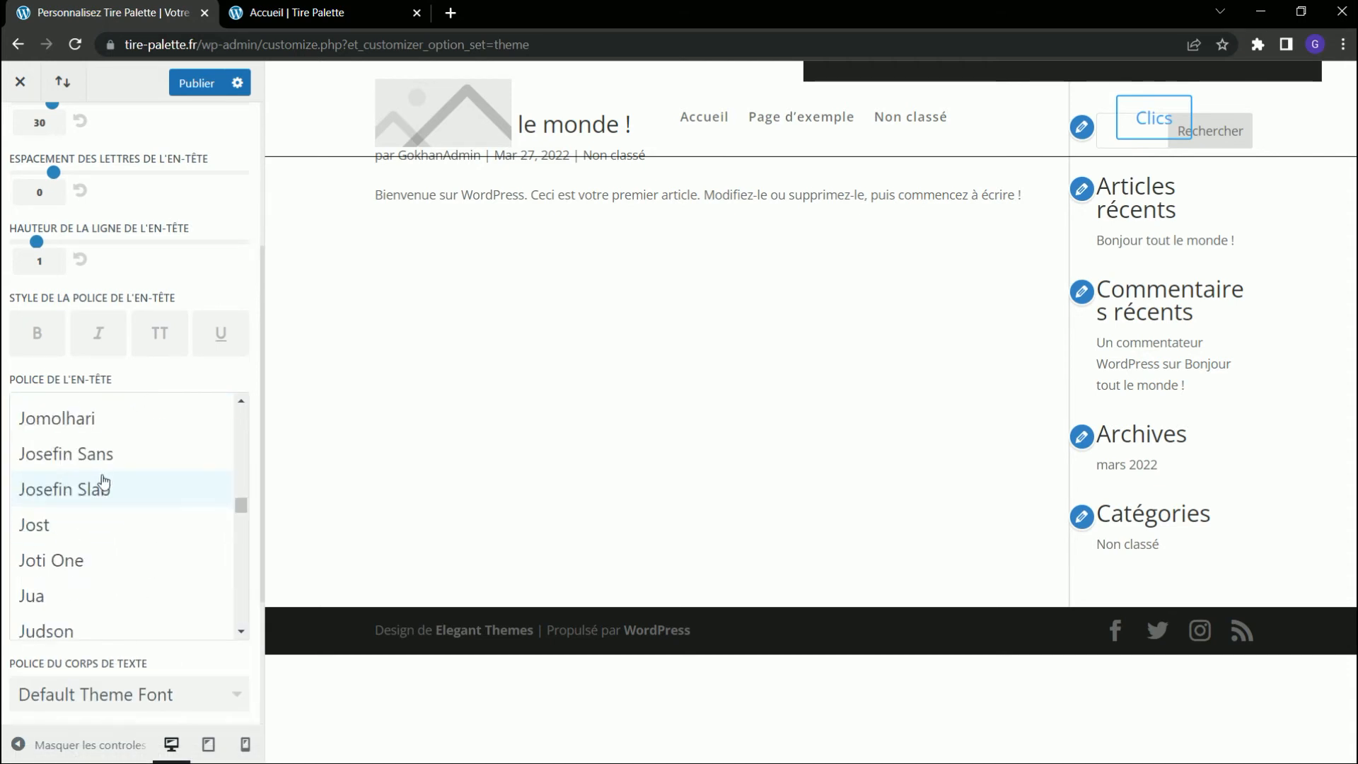
pyautogui.click(87, 463)
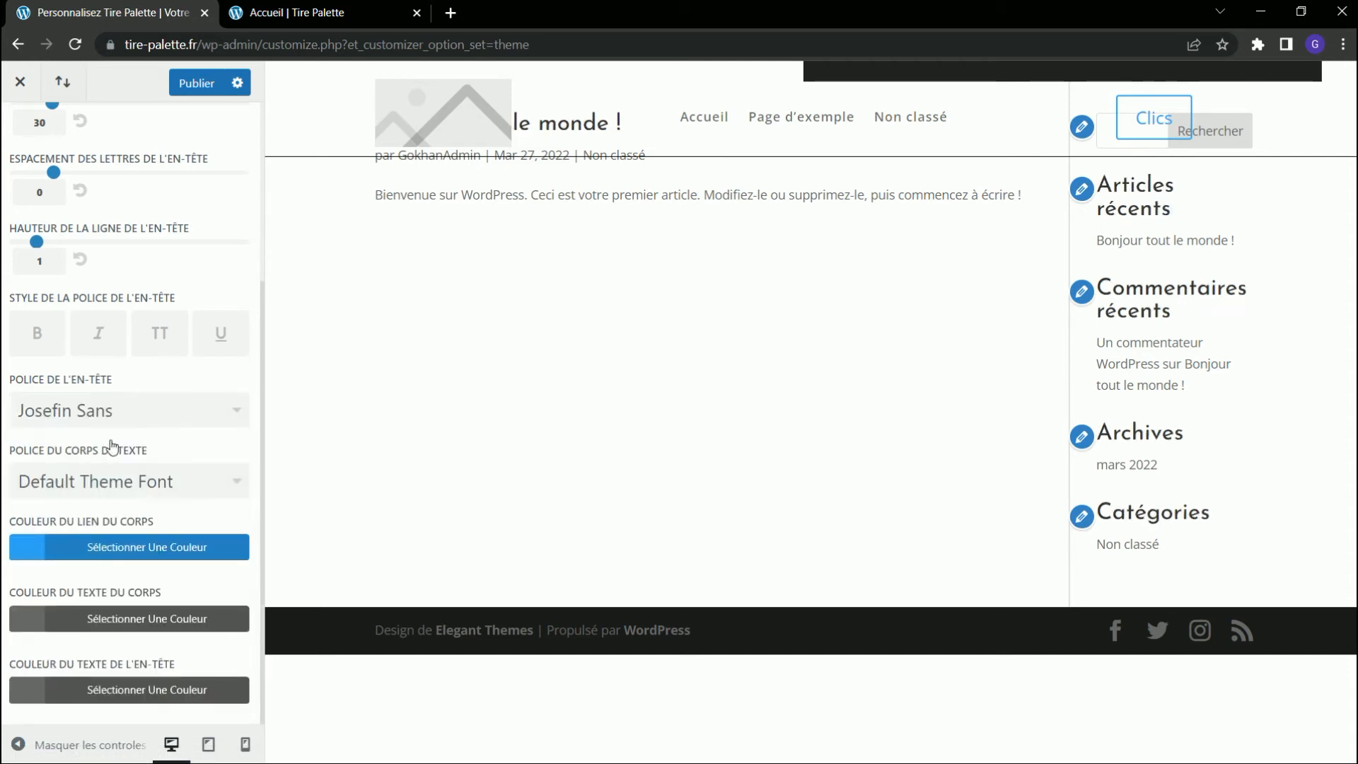
# Set the site-wide body text font to Josefin Sans, then publish the typography changes and close the customizer.
pyautogui.click(230, 486)
pyautogui.scroll(-20, 237, 495)
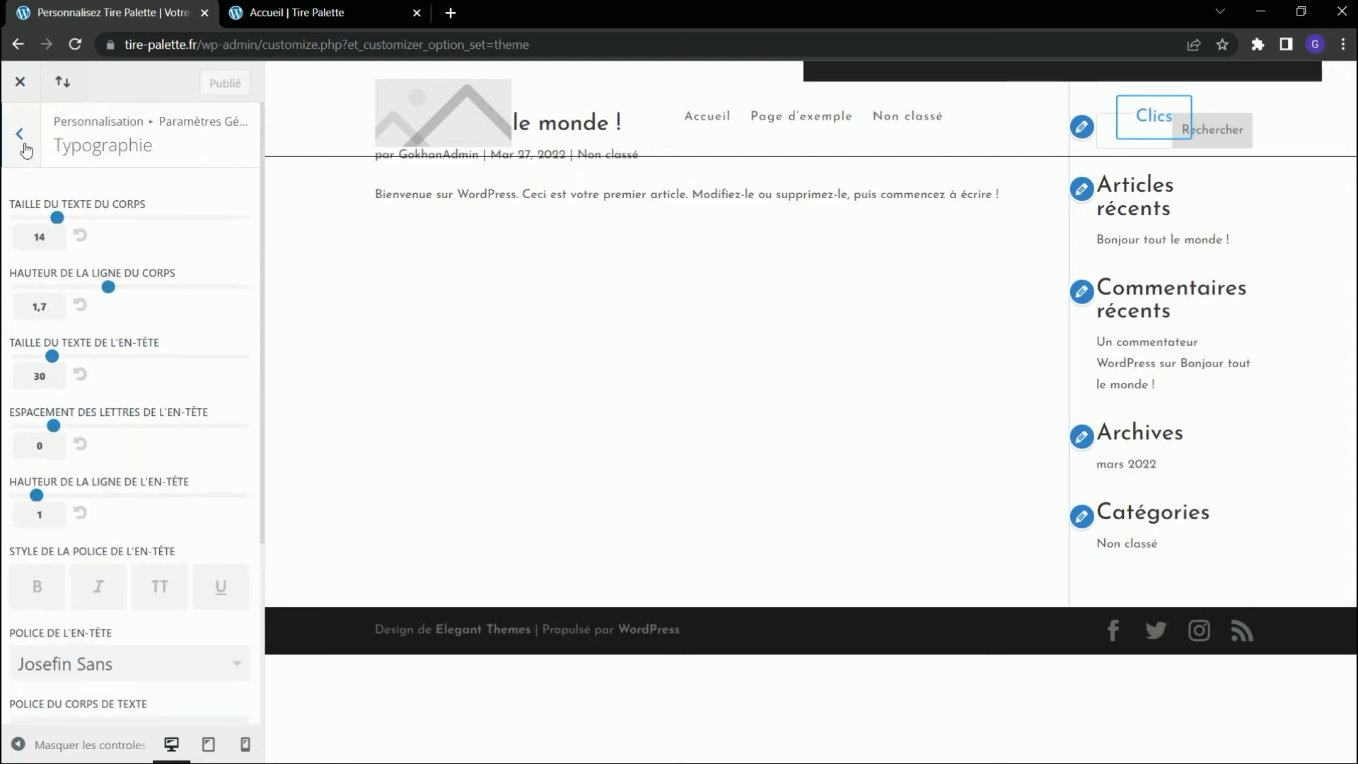
pyautogui.click(22, 143)
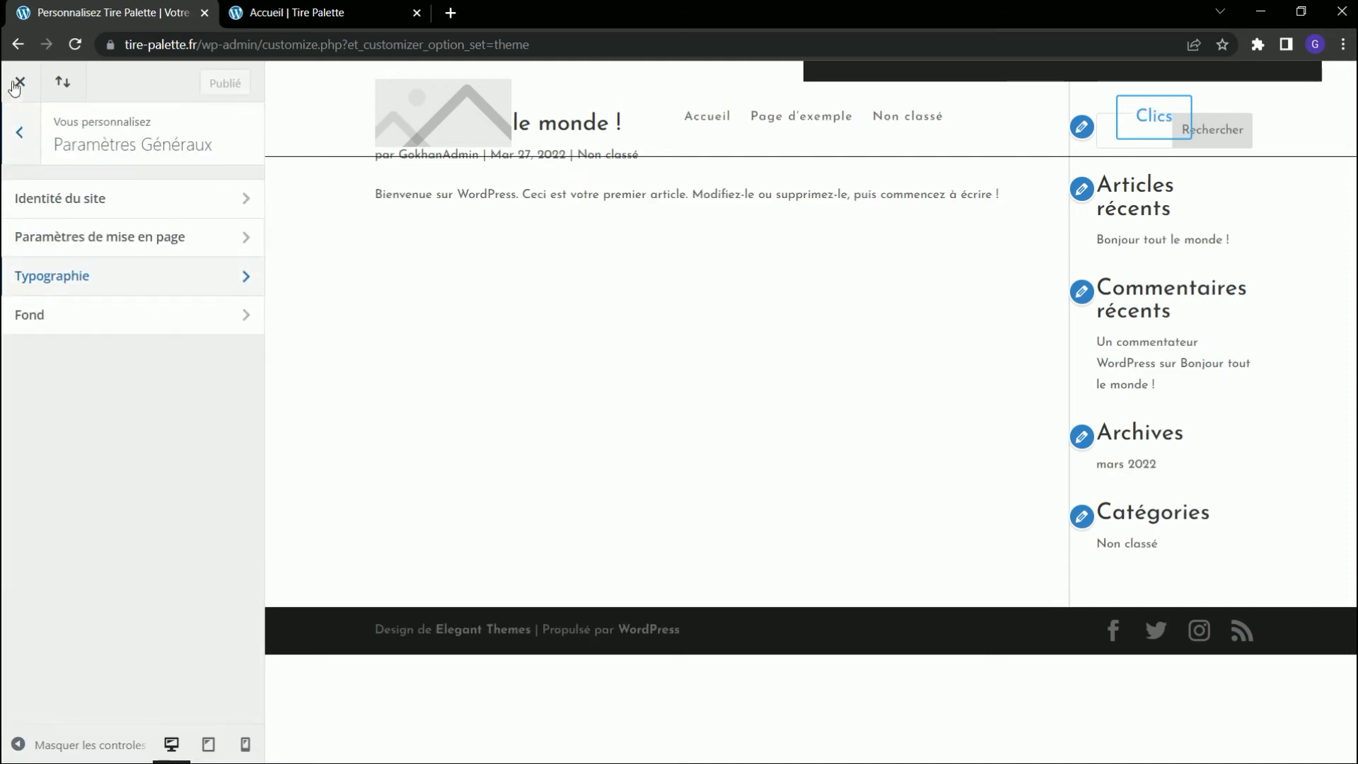
pyautogui.click(19, 85)
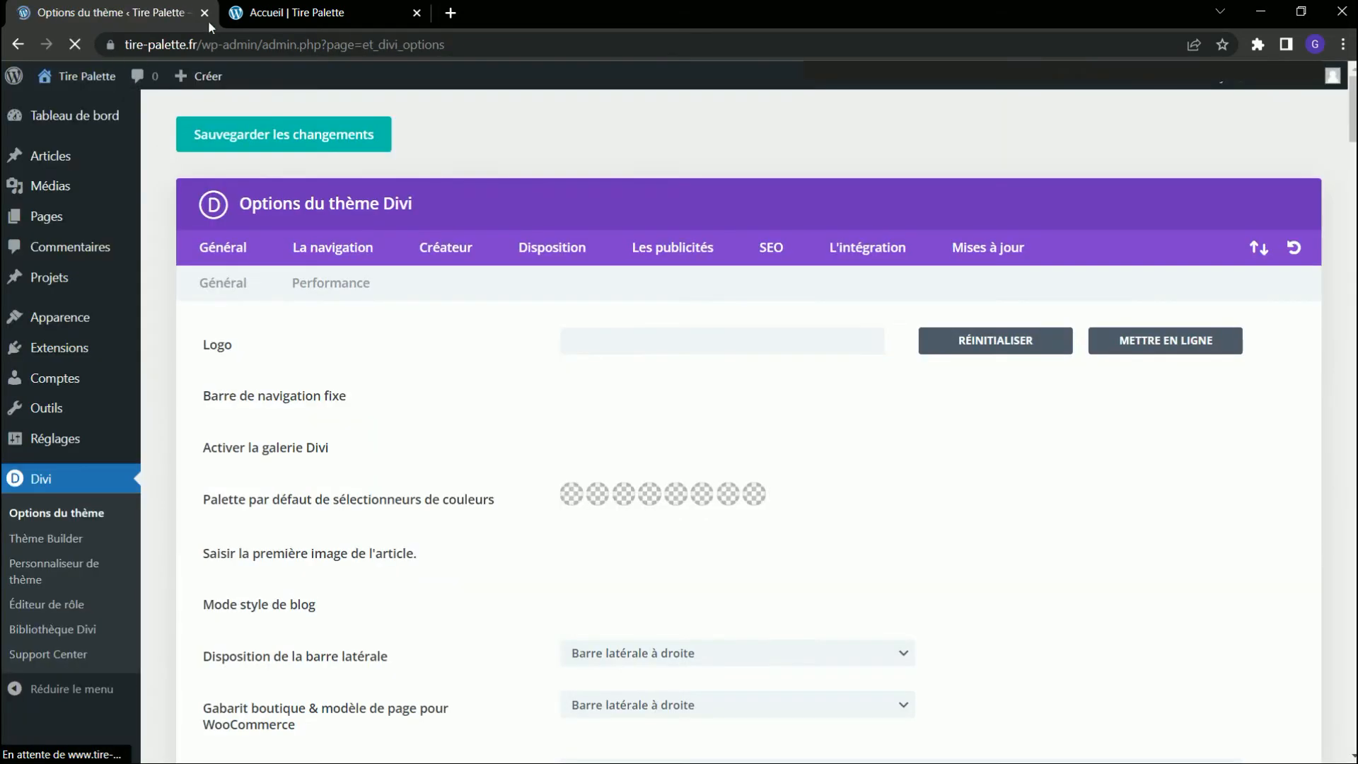
# Reload the Accueil page and check the header menu's font and alignment.
pyautogui.click(264, 12)
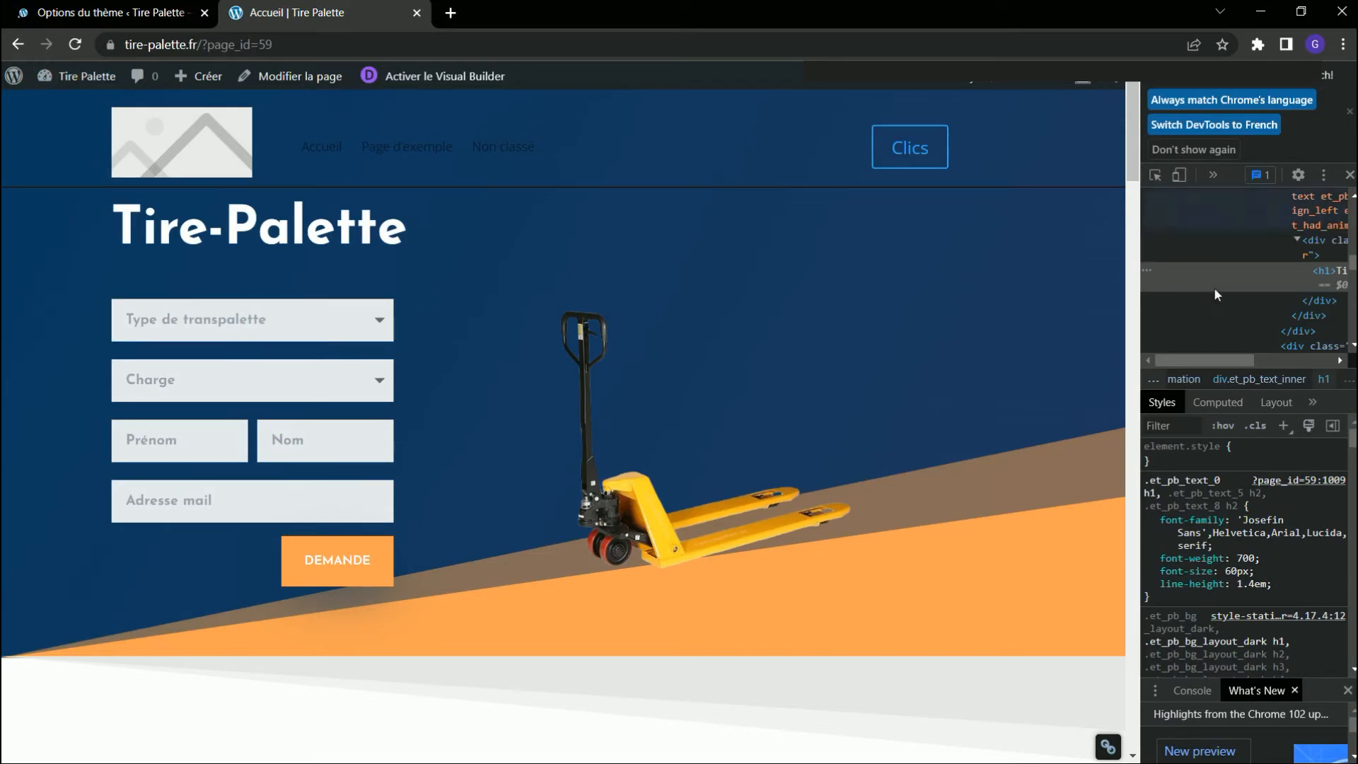
pyautogui.click(74, 44)
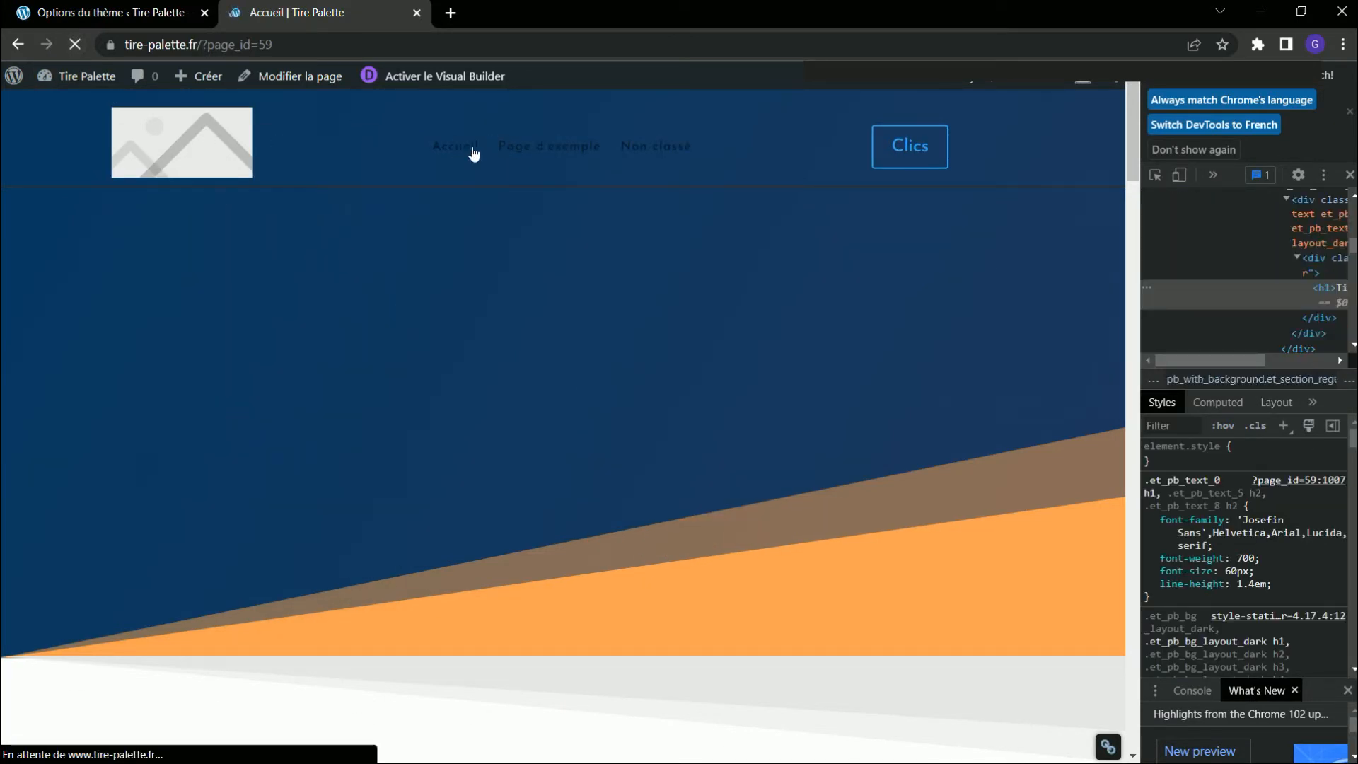
pyautogui.click(454, 150)
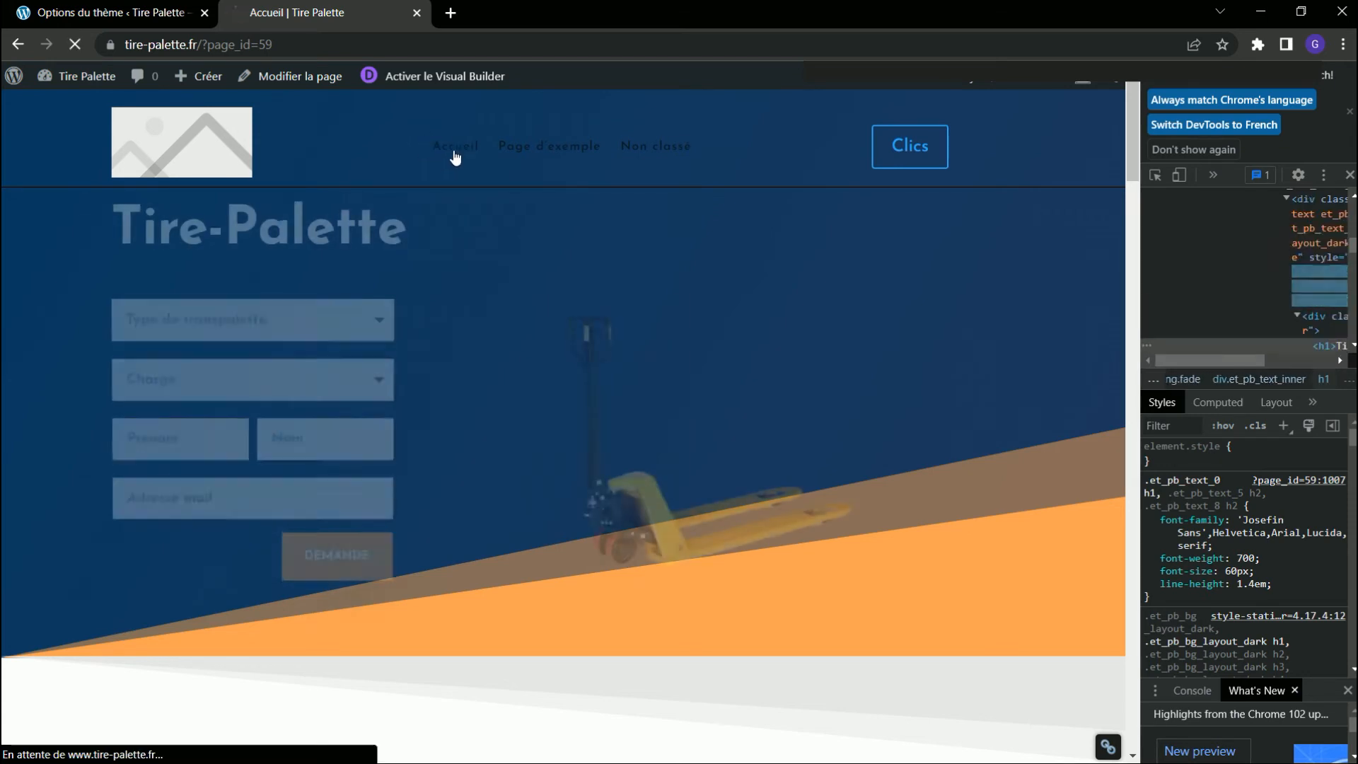
pyautogui.rightClick(453, 149)
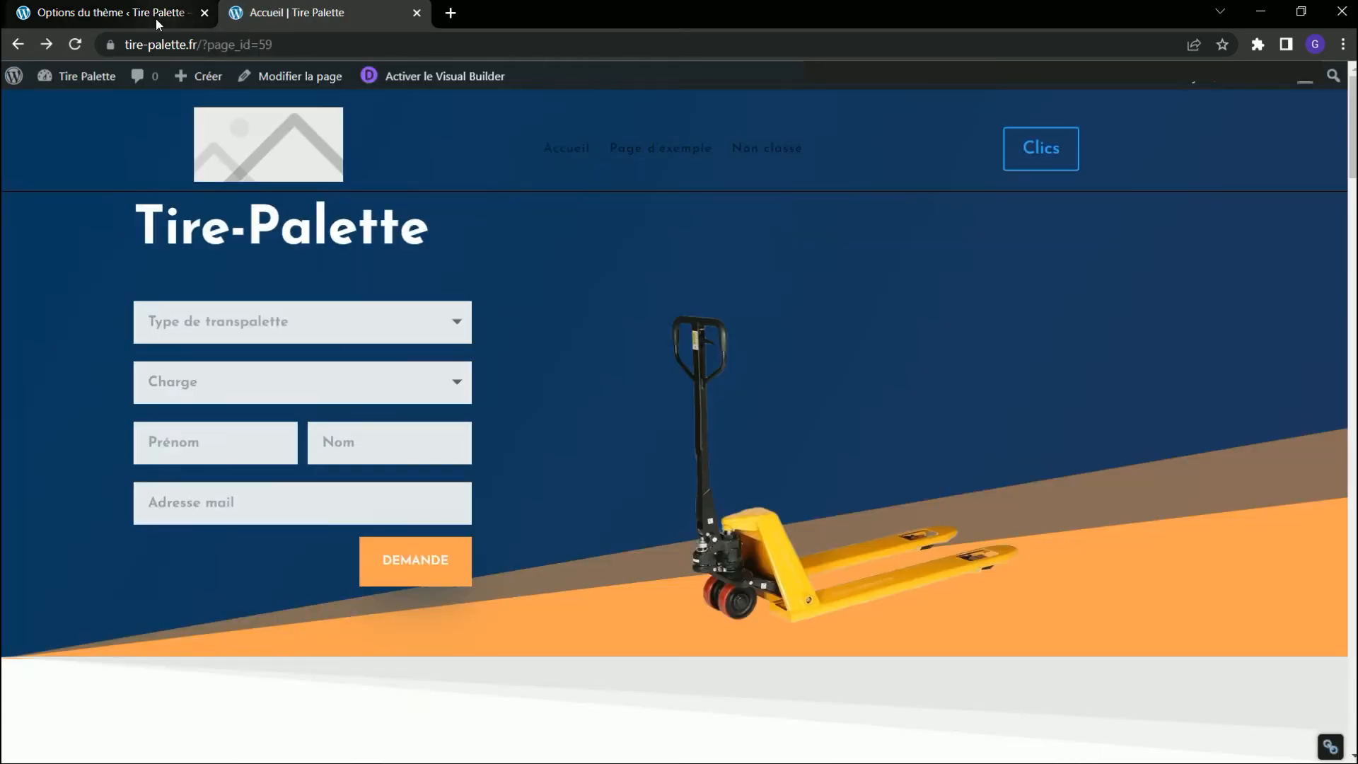
# Reopen the Menu & Footer template's custom header in the Theme Builder and open the Clics button's settings.
pyautogui.click(156, 18)
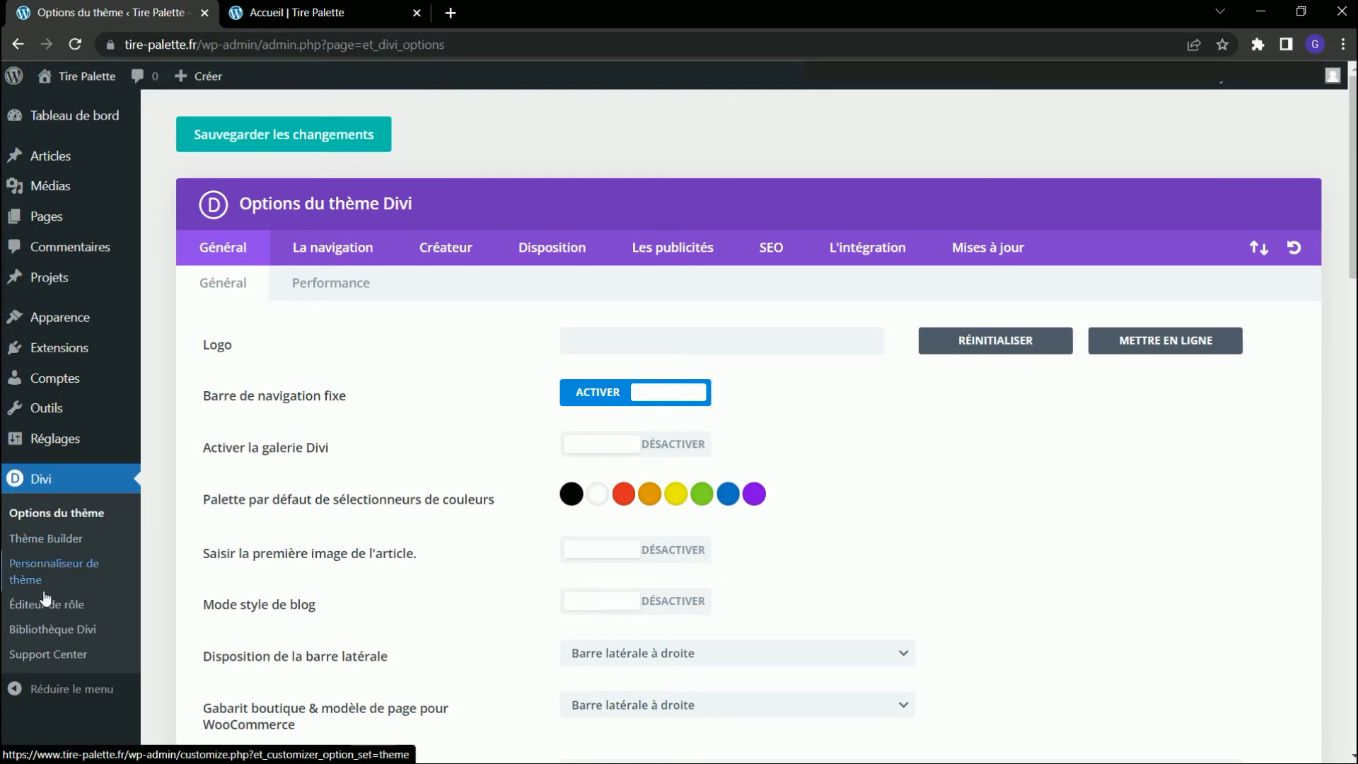
pyautogui.click(84, 537)
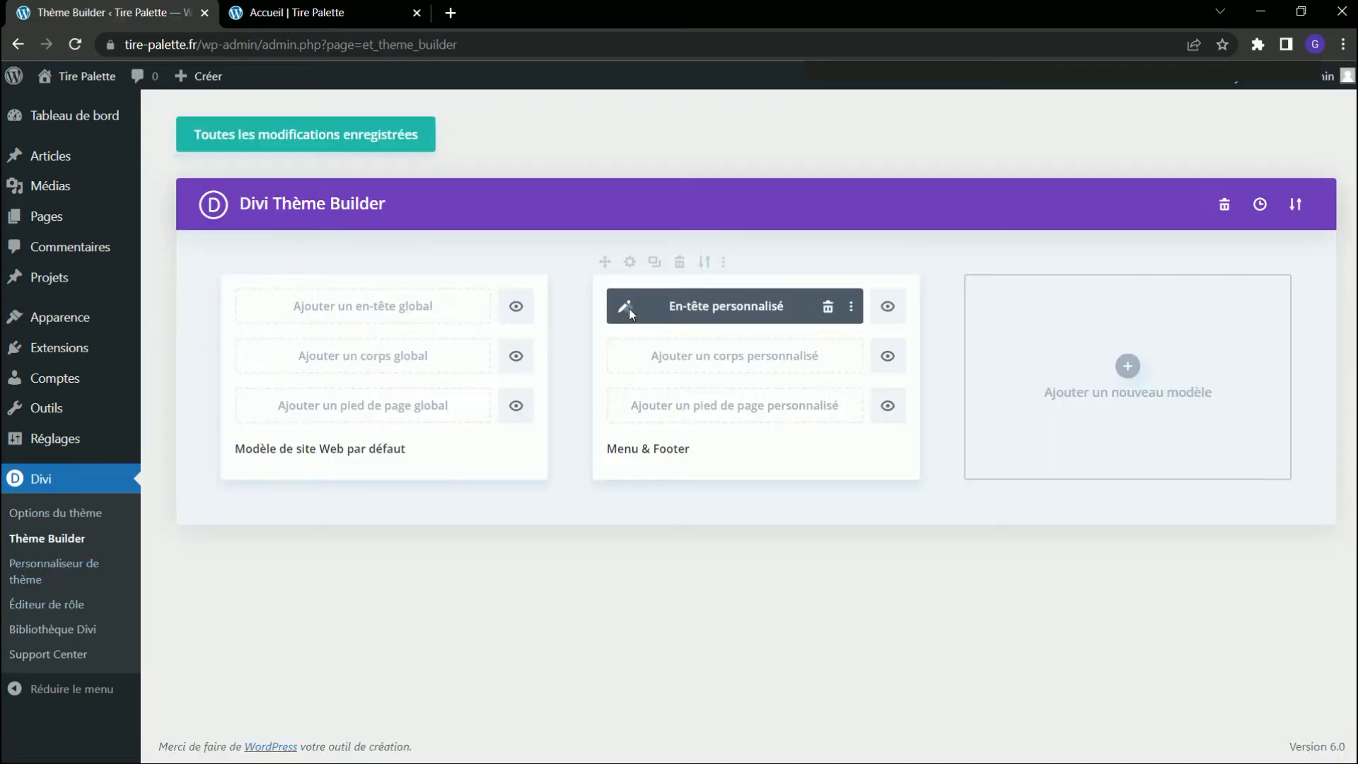
pyautogui.click(630, 308)
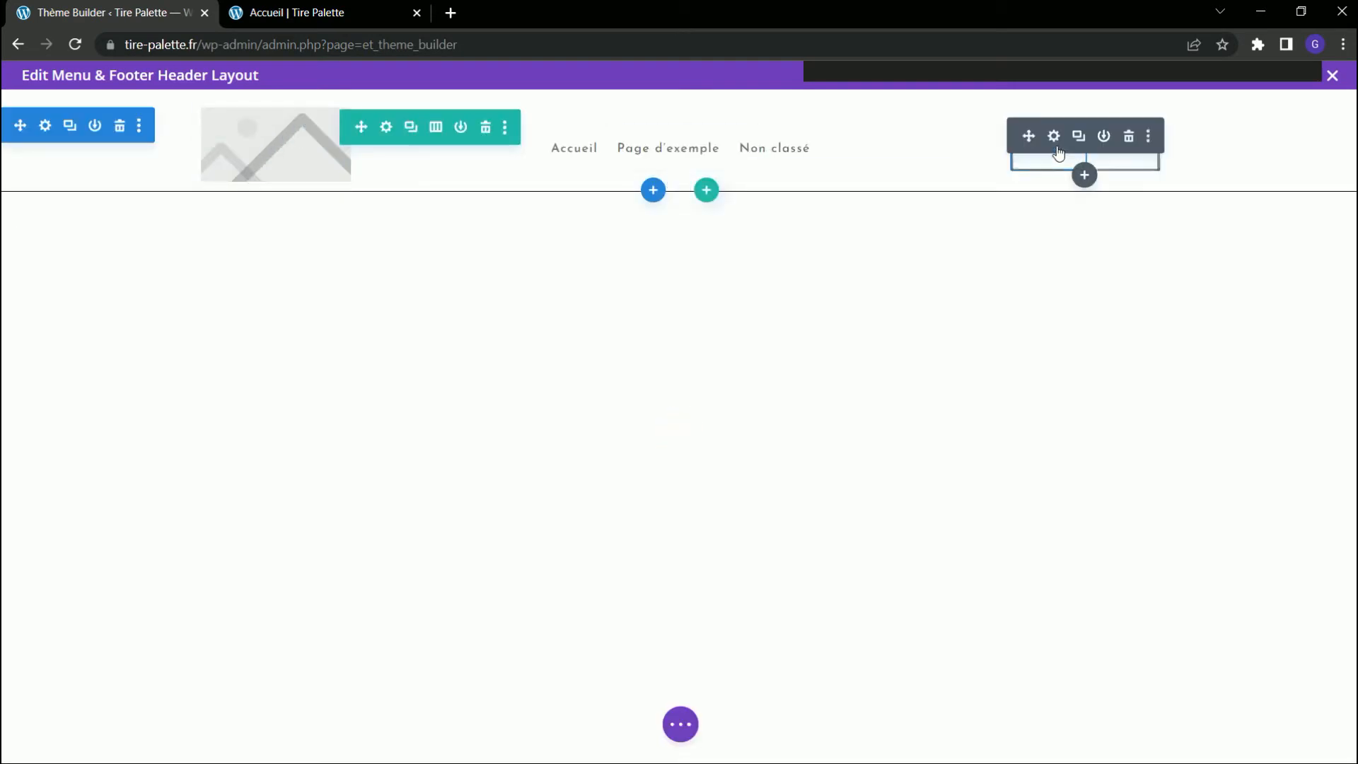
pyautogui.click(1052, 139)
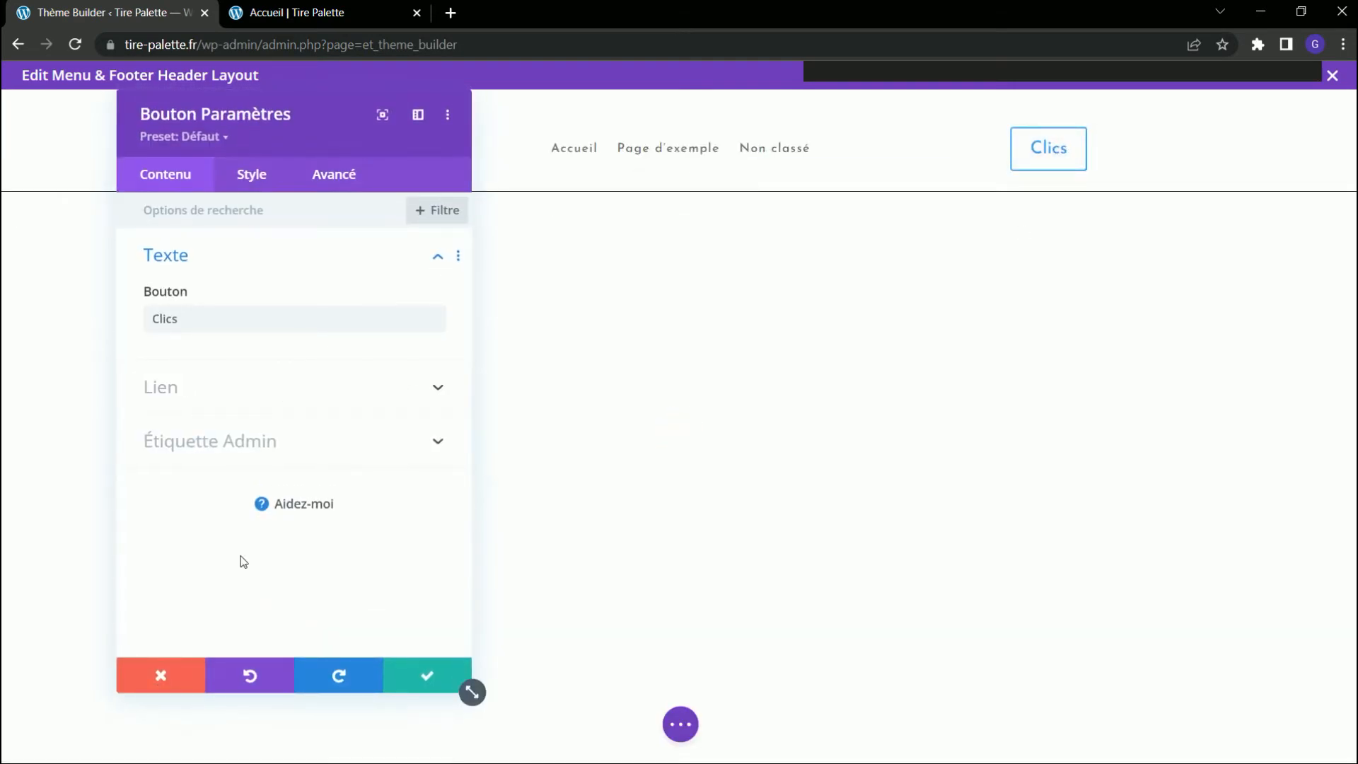
# Inspect the DEMANDE button on the Accueil page and copy all CSS declarations of its button style rule.
pyautogui.click(294, 14)
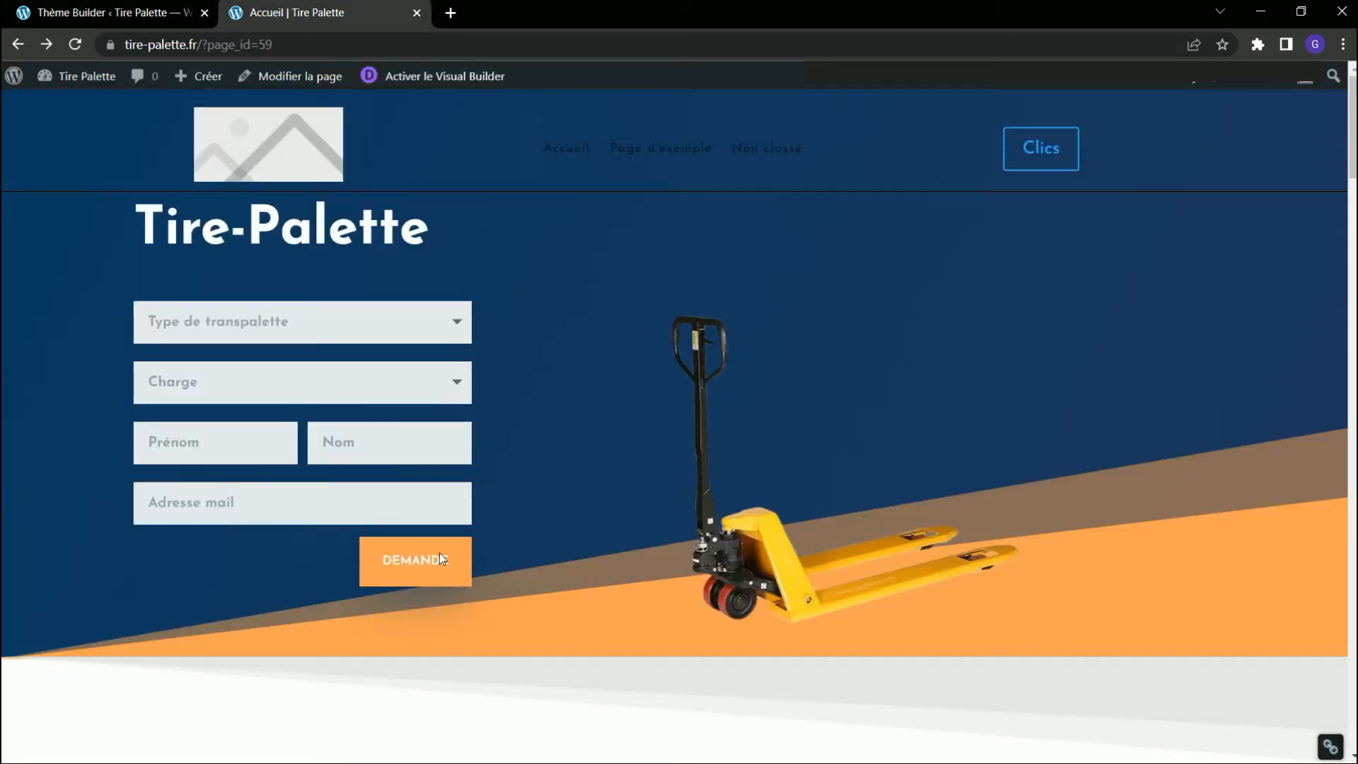
pyautogui.rightClick(440, 559)
pyautogui.click(483, 557)
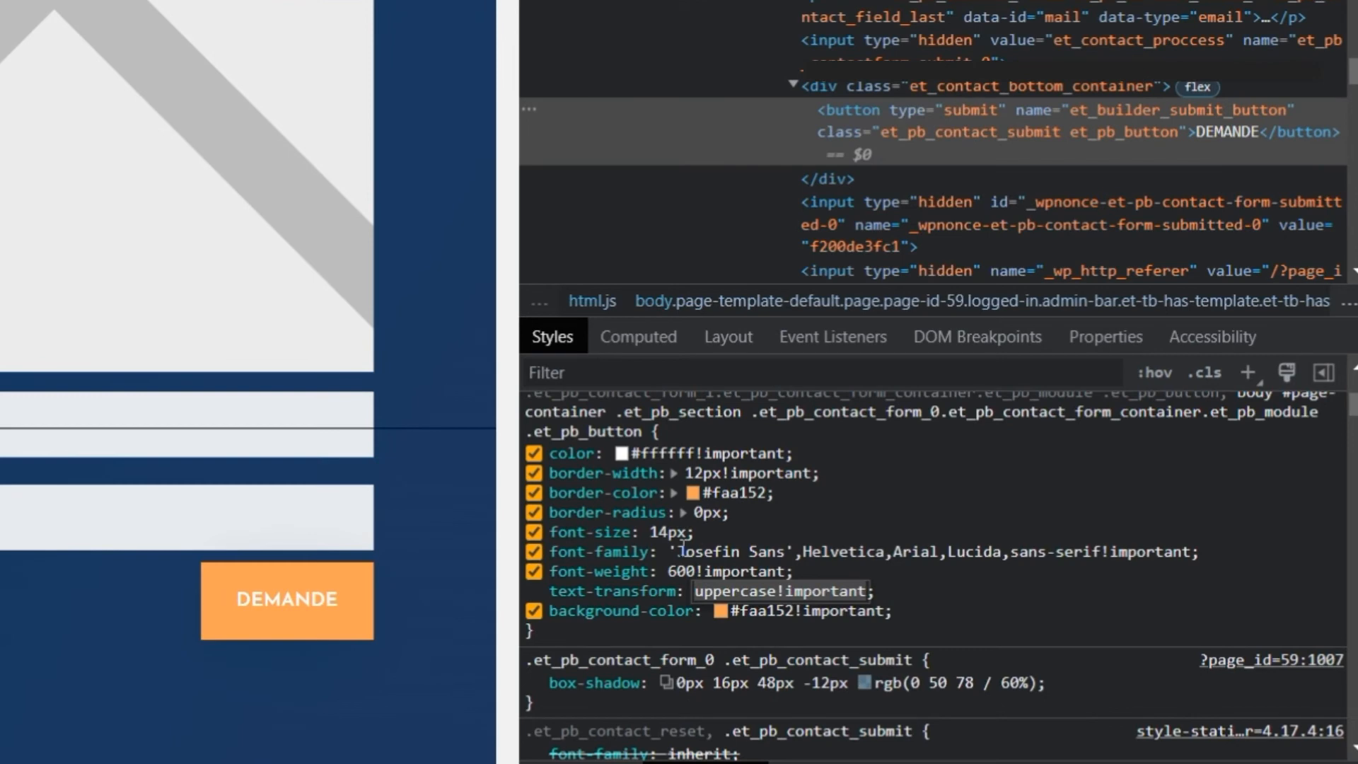
pyautogui.rightClick(881, 524)
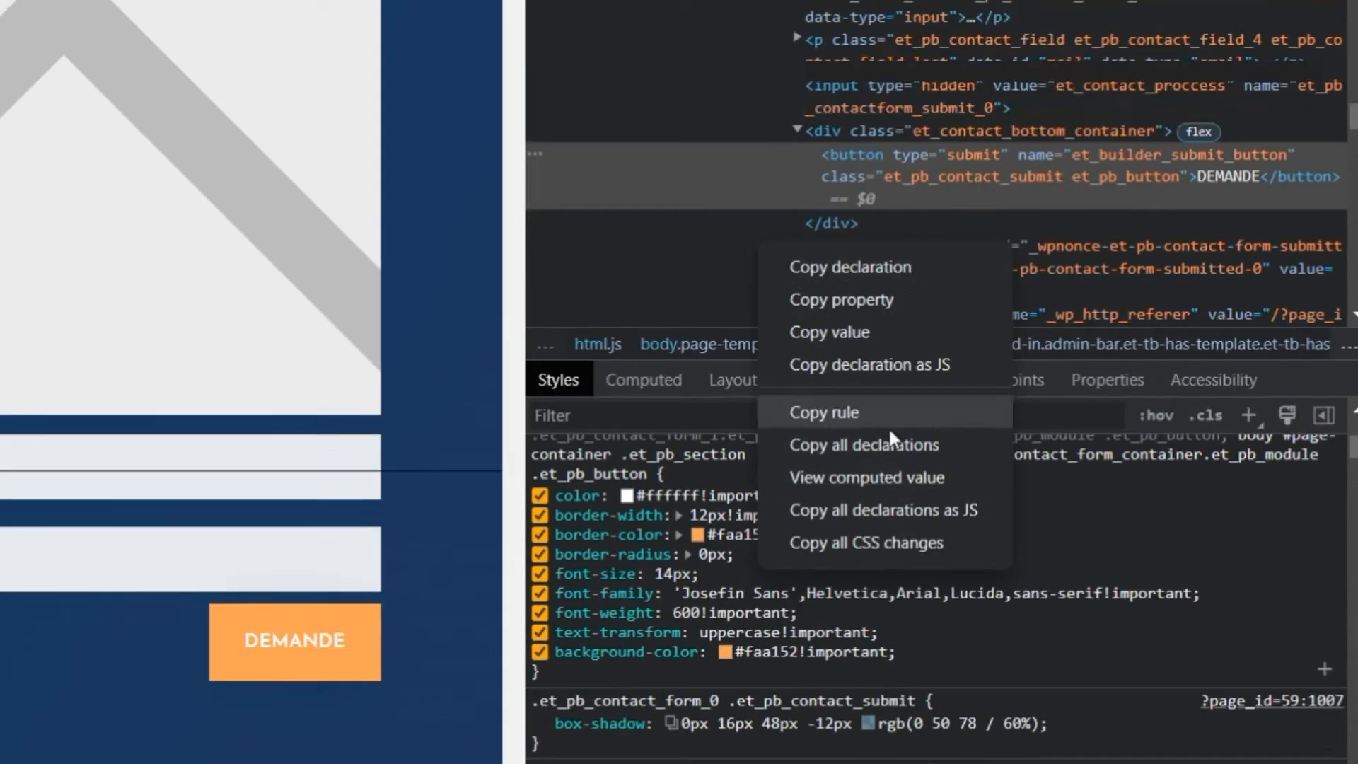
pyautogui.click(891, 444)
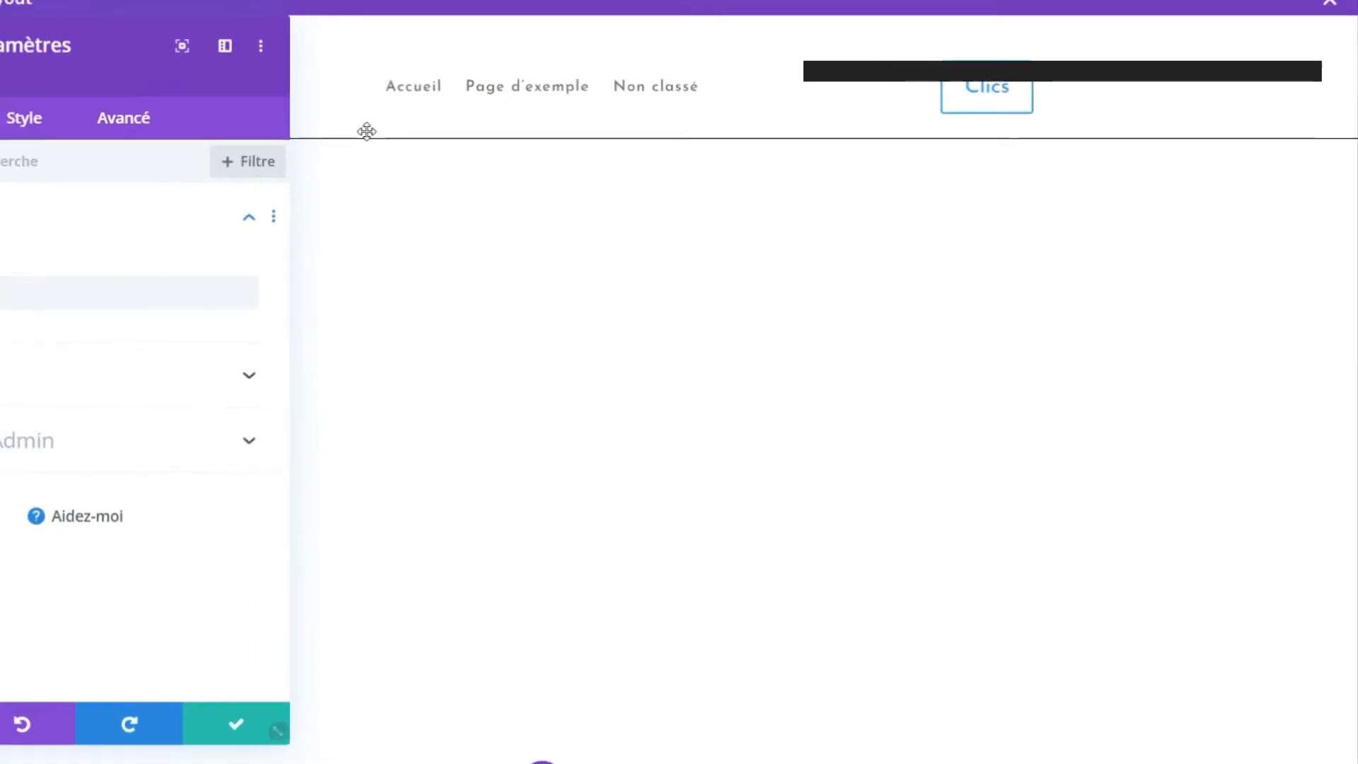
# Paste the copied declarations into the Clics button's custom CSS for the main element.
pyautogui.click(337, 181)
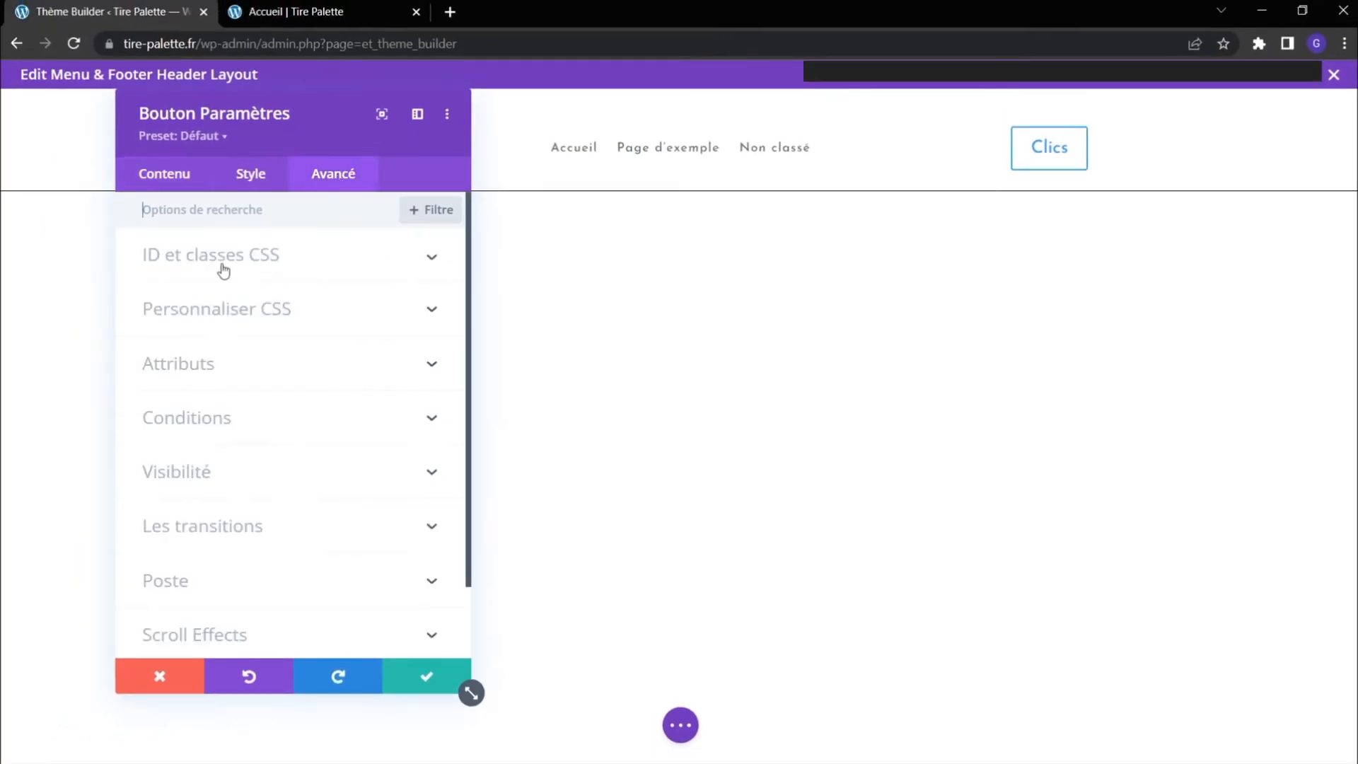
pyautogui.click(247, 311)
pyautogui.click(227, 435)
pyautogui.rightClick(246, 434)
pyautogui.click(283, 577)
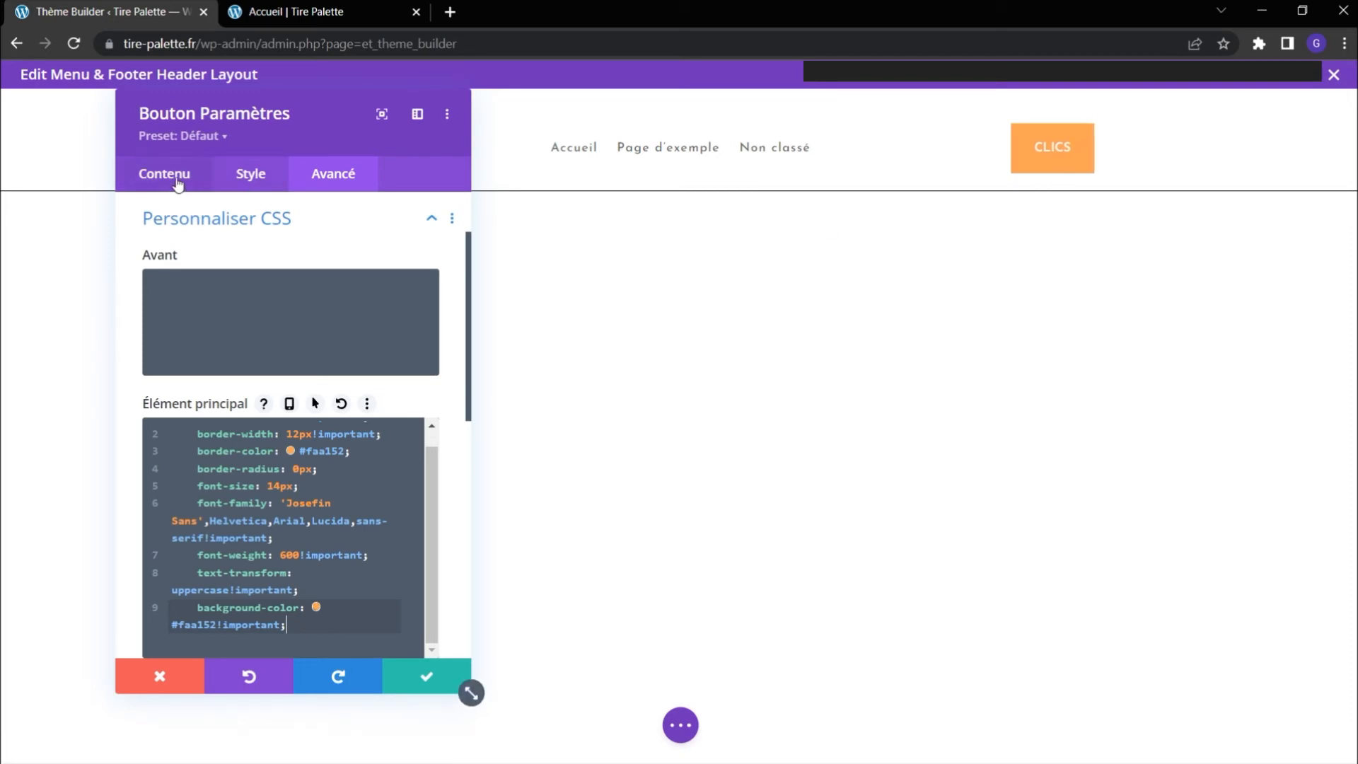
# Enable custom styles for the Clics button and turn off its button icon.
pyautogui.click(241, 182)
pyautogui.click(217, 362)
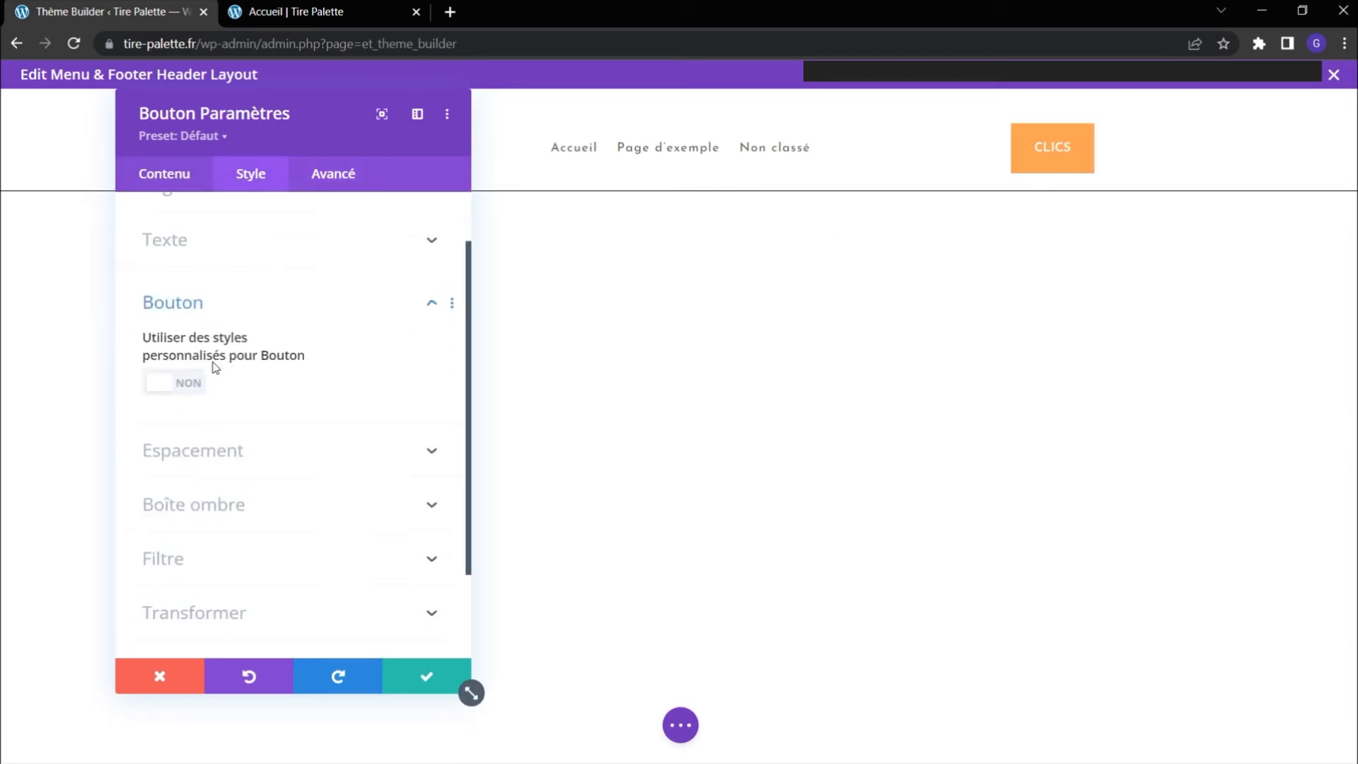
pyautogui.click(170, 298)
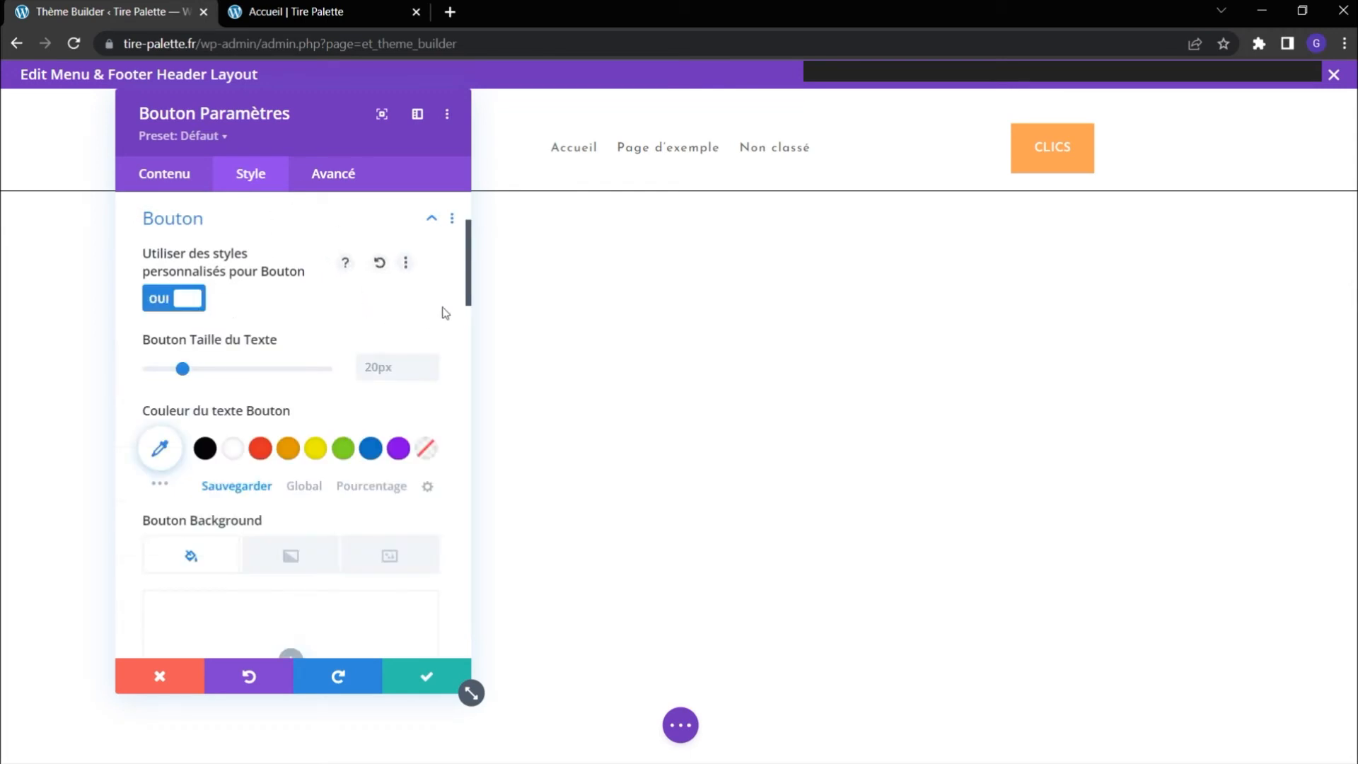
pyautogui.scroll(-4, 297, 439)
pyautogui.scroll(-9, 304, 478)
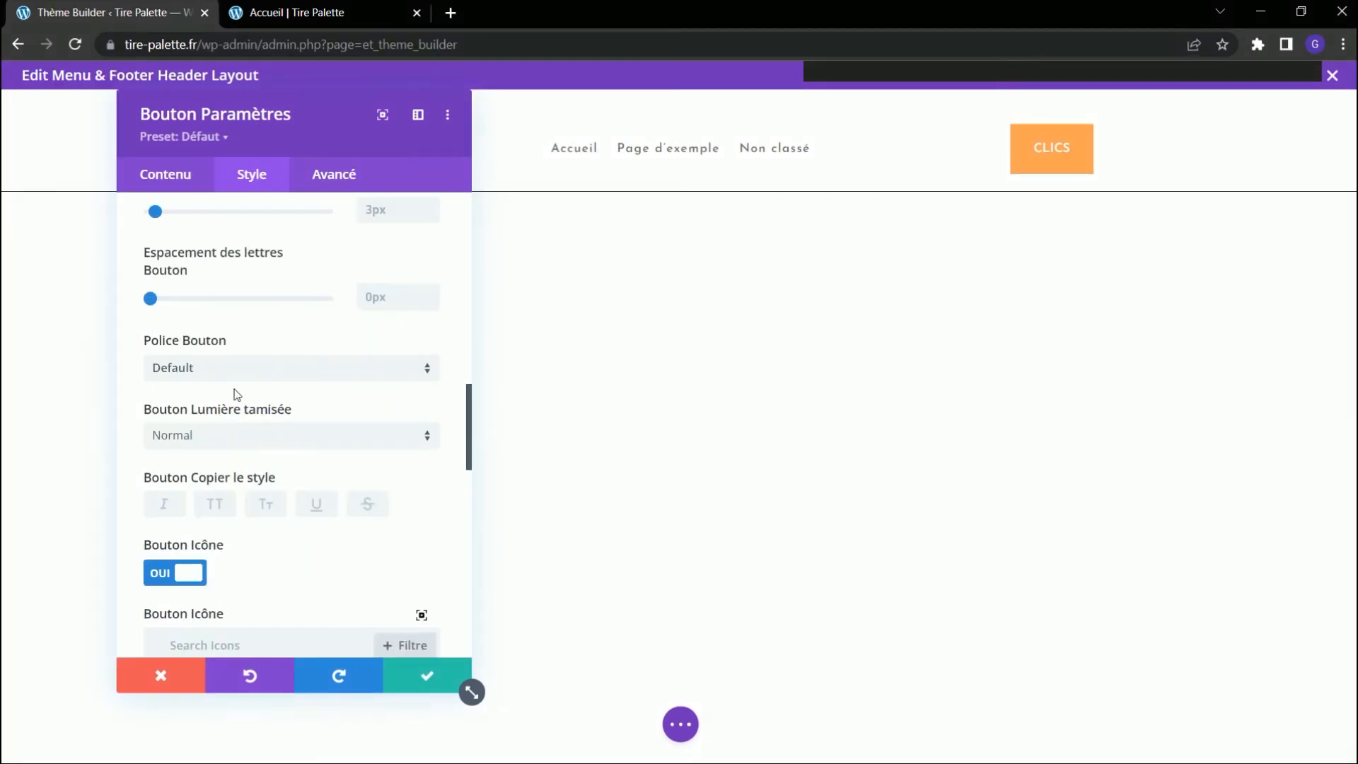
pyautogui.click(202, 571)
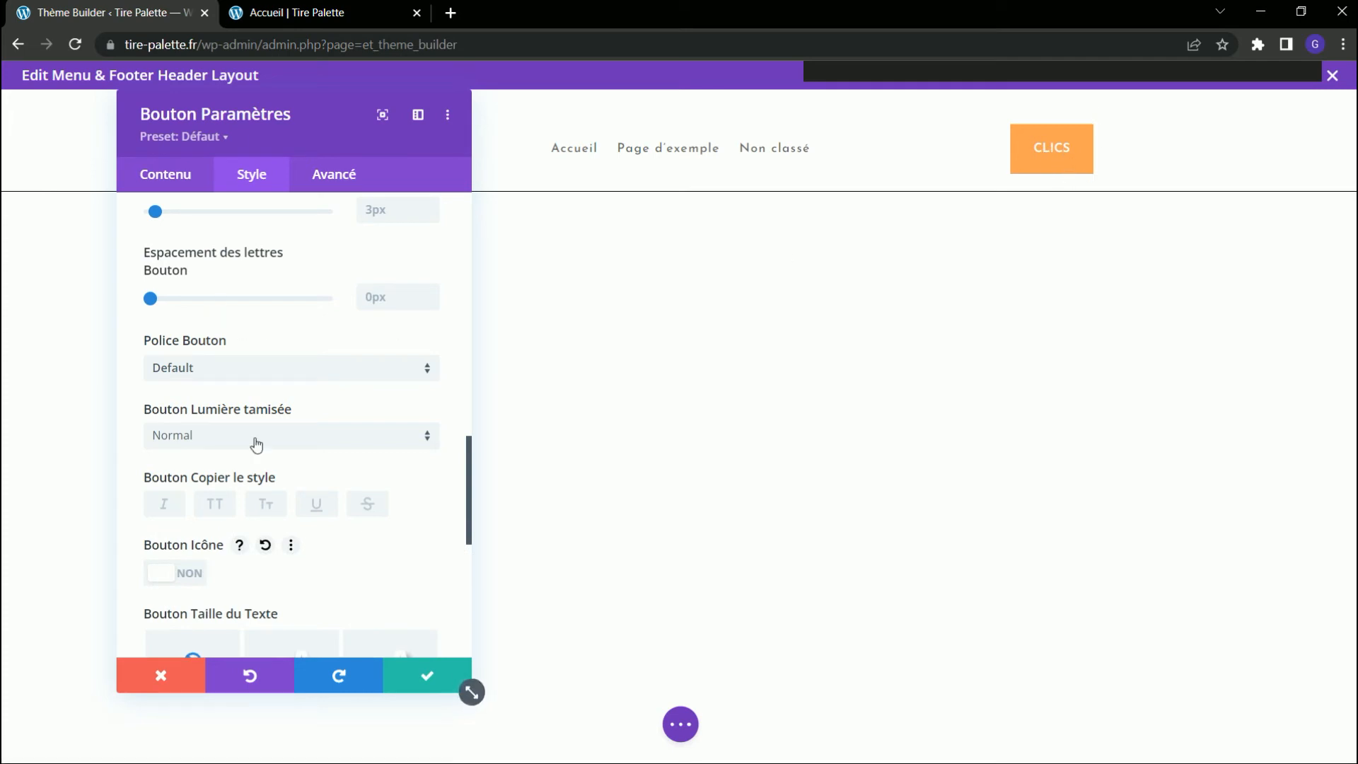
pyautogui.scroll(10, 269, 318)
# Set border-radius to 10px in the Clics button's main element custom CSS.
pyautogui.click(350, 174)
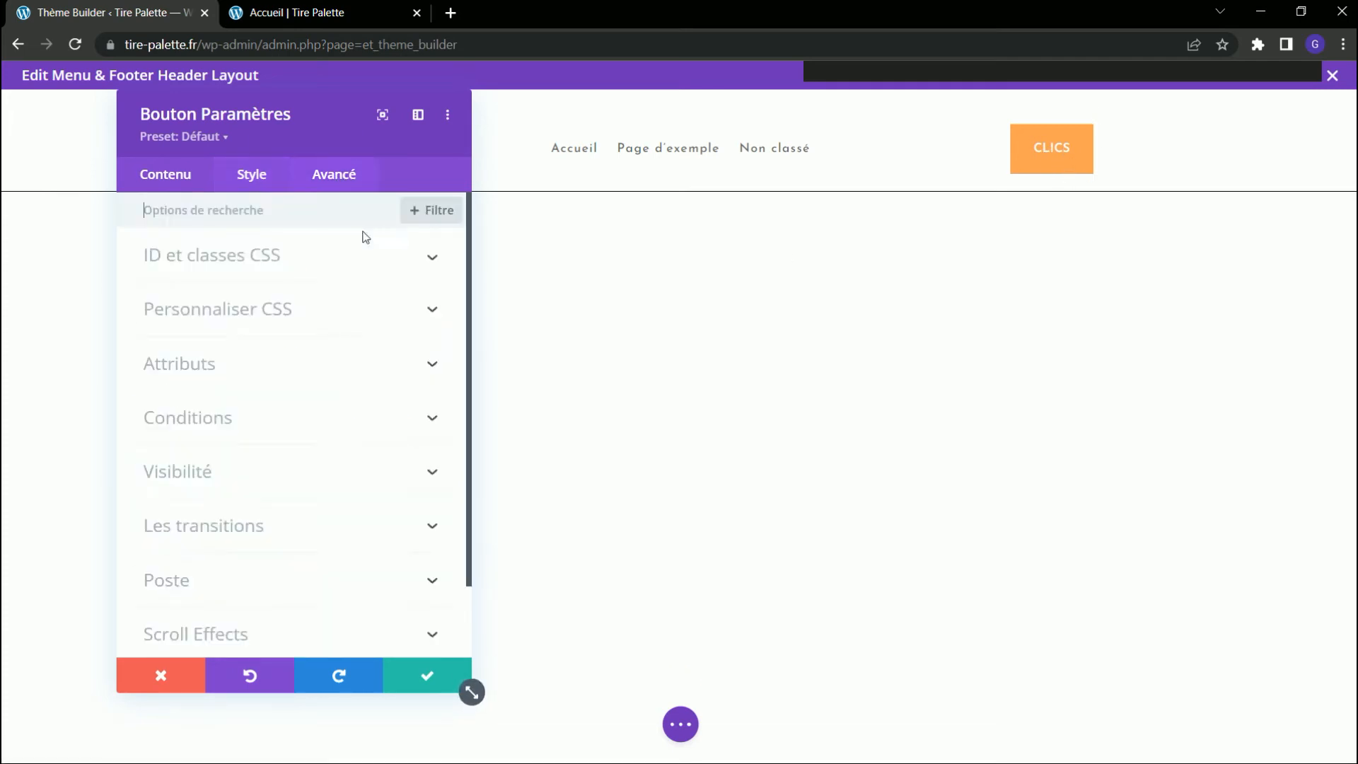
pyautogui.click(275, 307)
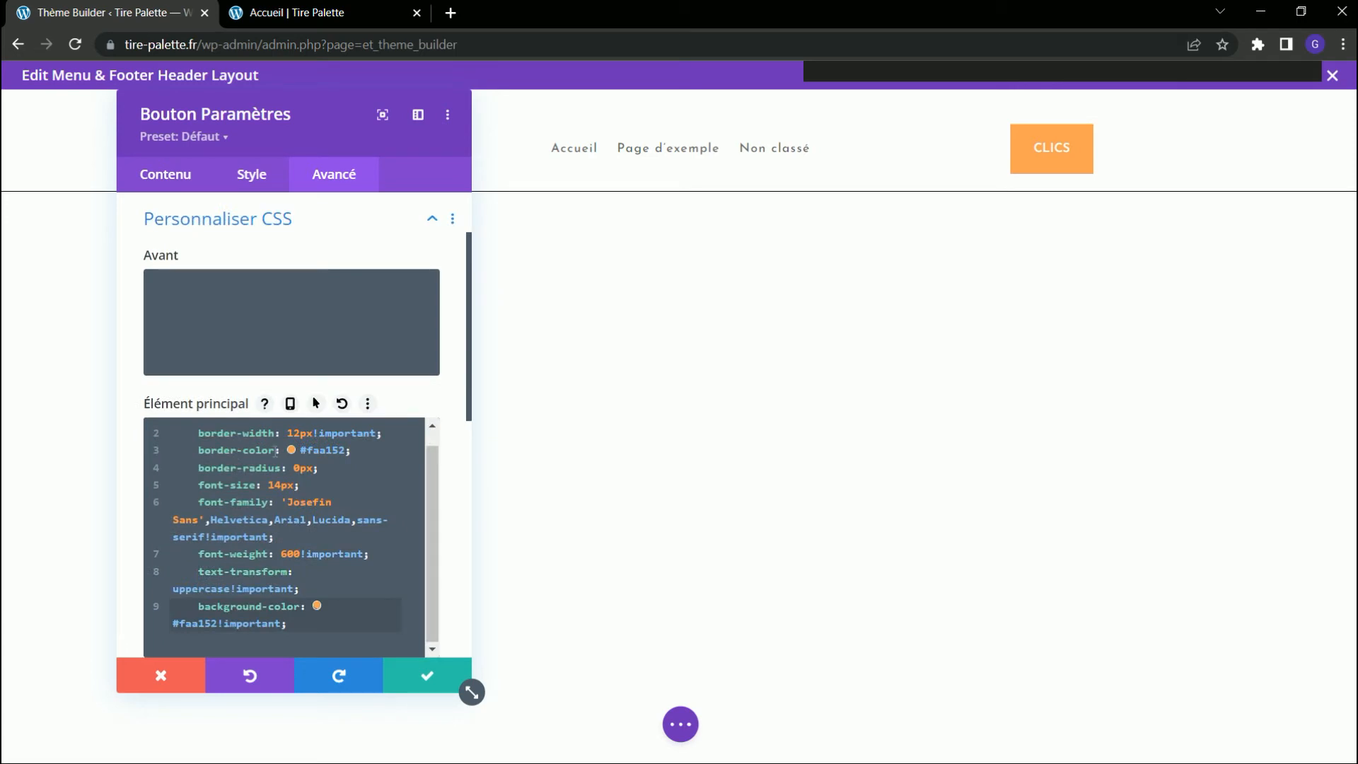
pyautogui.click(301, 467)
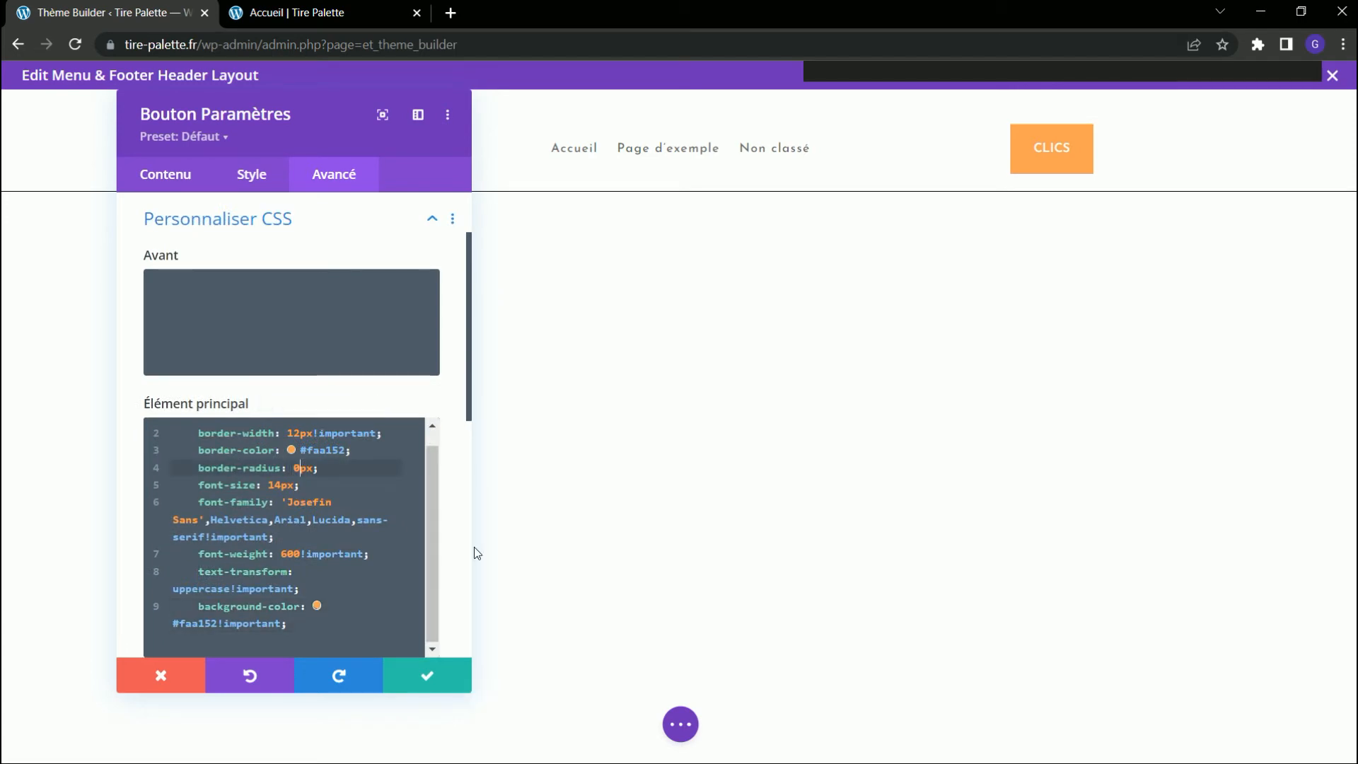
pyautogui.press('BackSpace')
pyautogui.write('10')
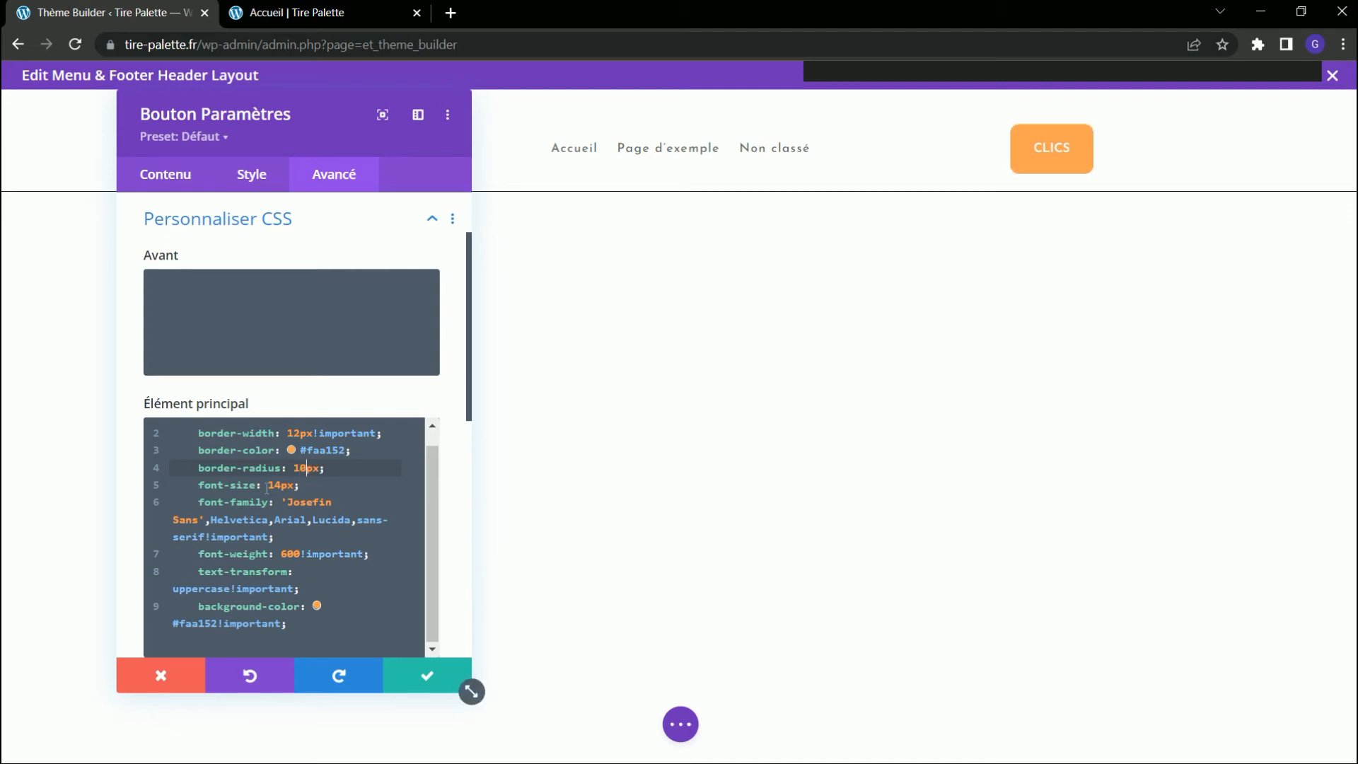
pyautogui.scroll(-1, 291, 425)
# Set the Clics button's left and right inner padding to 20px.
pyautogui.click(251, 174)
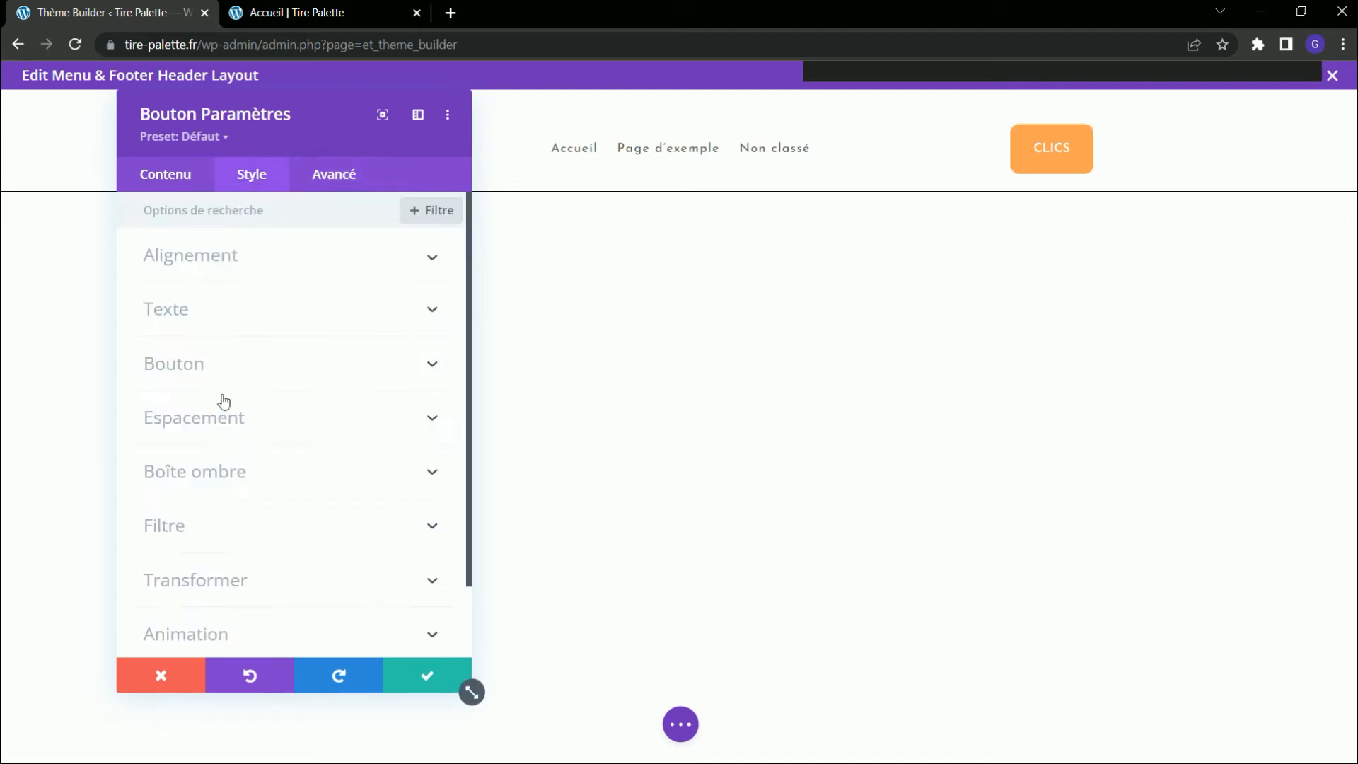
pyautogui.click(270, 423)
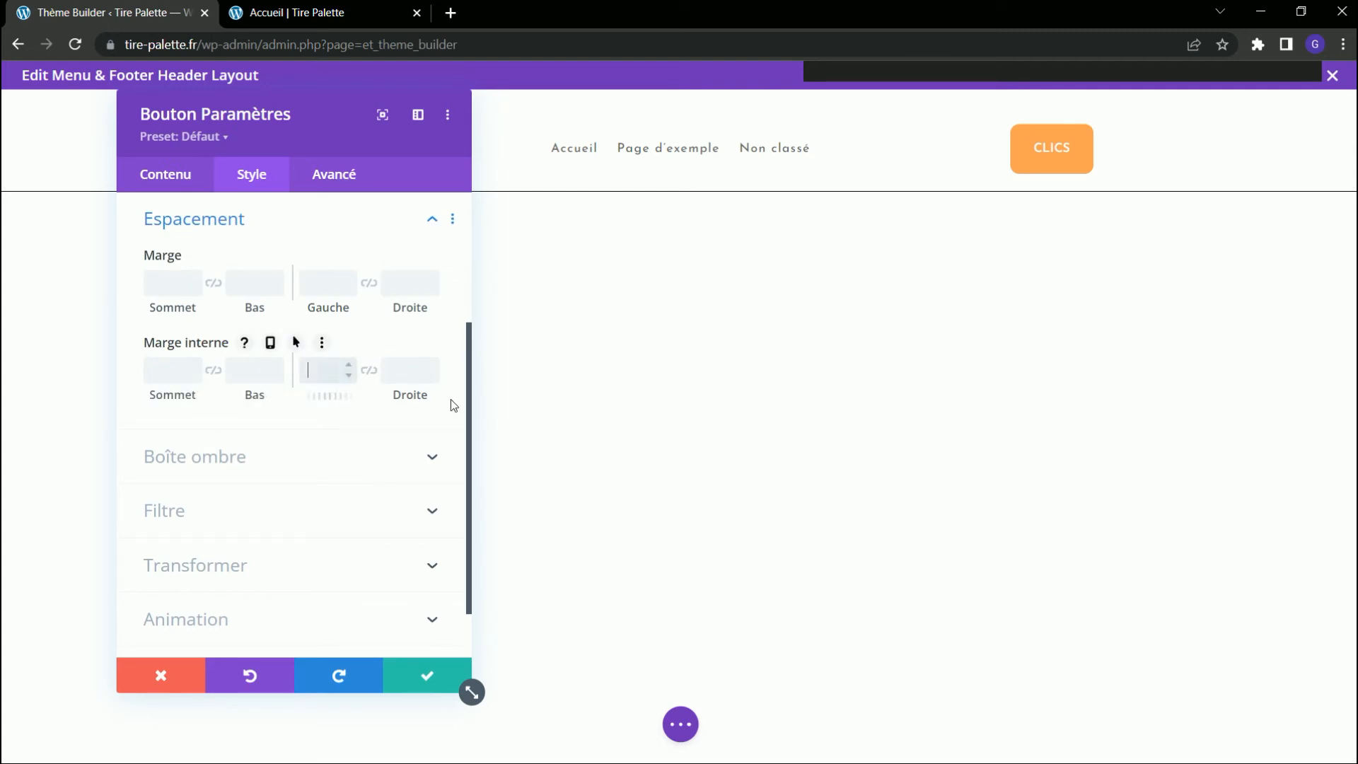
pyautogui.write('20px')
pyautogui.press('Tab')
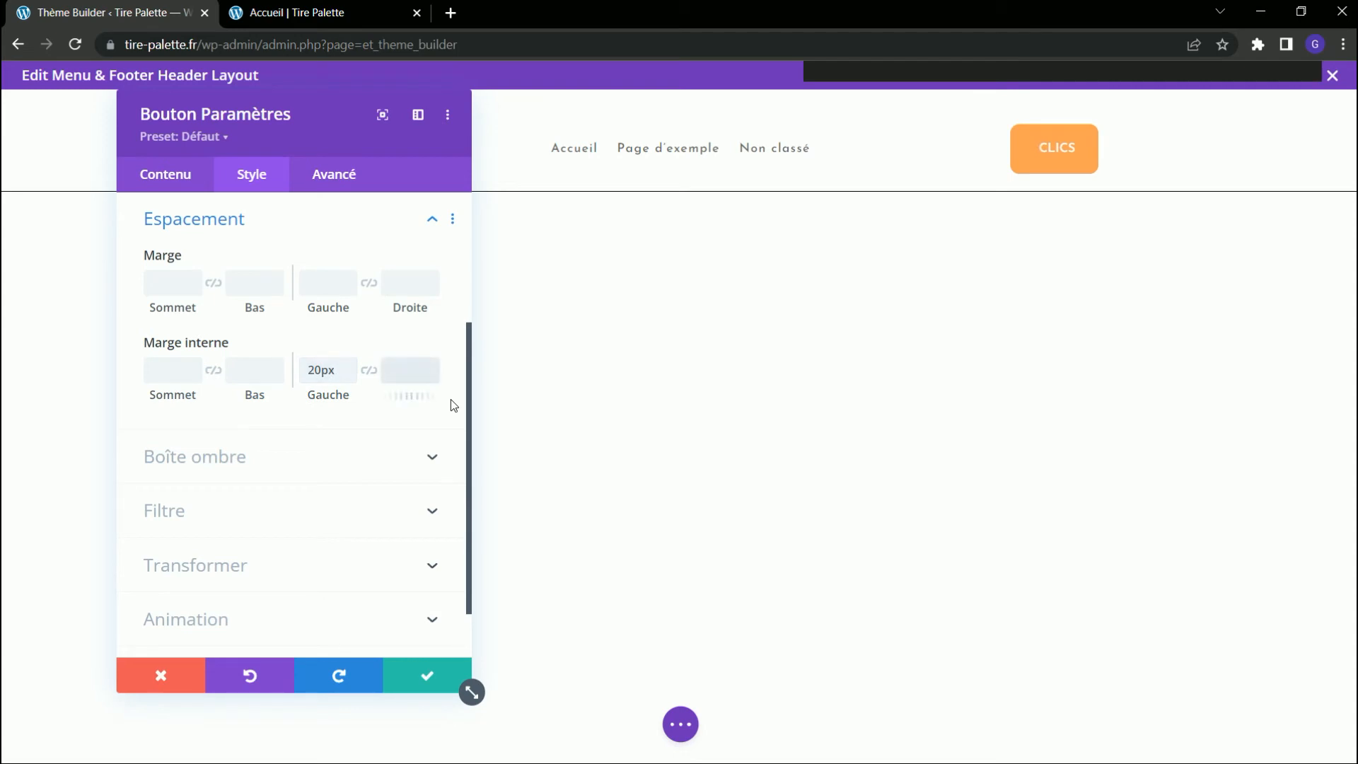
pyautogui.write('20px')
pyautogui.scroll(-1, 451, 399)
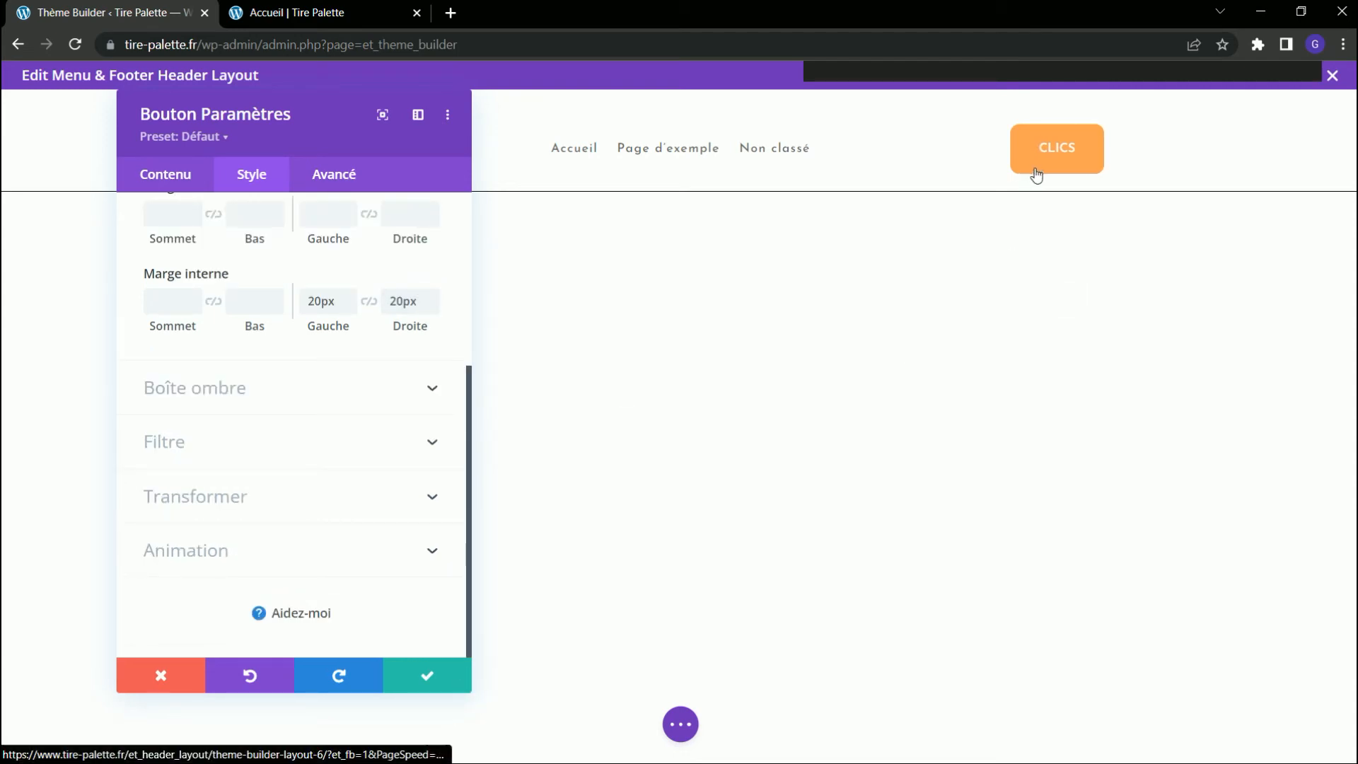
# Replace the header button's text with "DEVIS EN LIGNE".
pyautogui.click(185, 181)
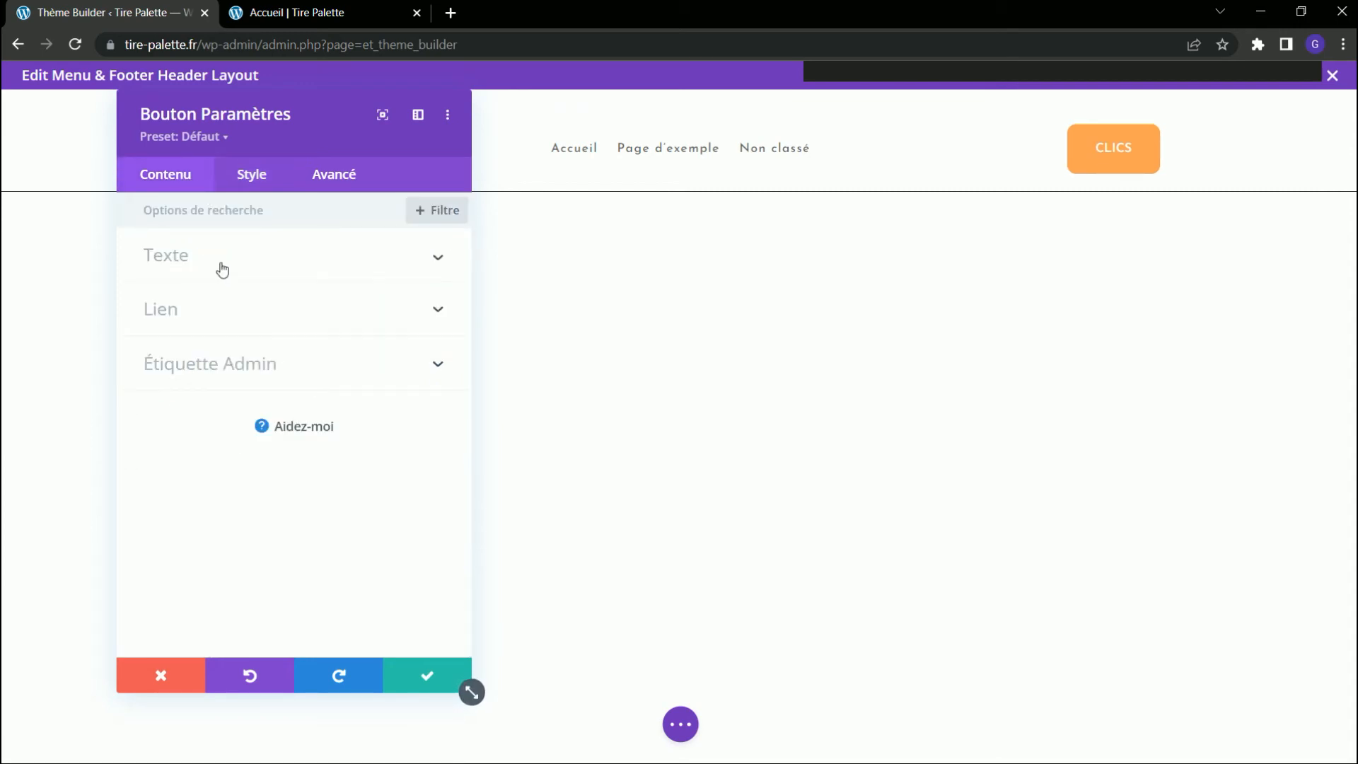
pyautogui.click(222, 256)
pyautogui.click(212, 318)
pyautogui.moveTo(213, 318); pyautogui.dragTo(113, 312)
pyautogui.write('DEVIS EN')
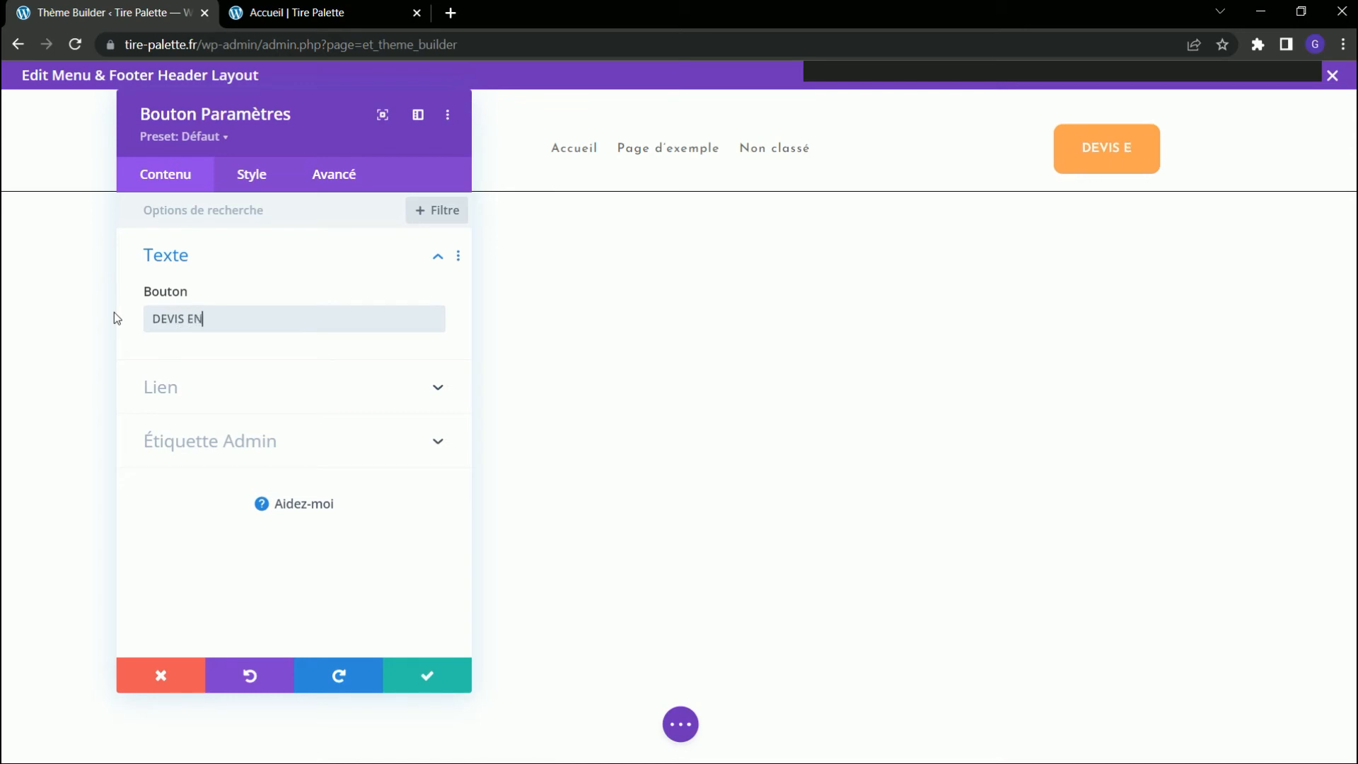
pyautogui.write(' LIGNE')
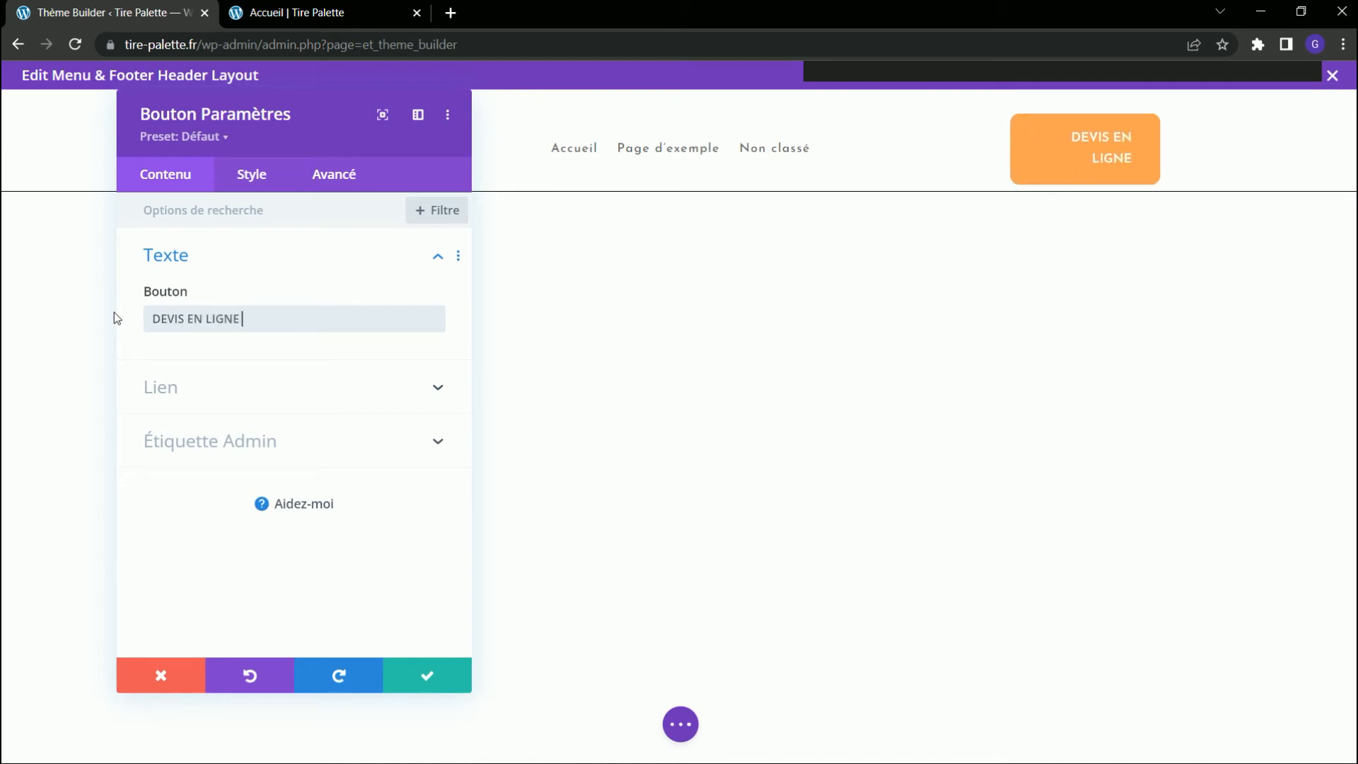
pyautogui.click(113, 318)
# Set the DEVIS EN LIGNE button's left and right inner padding to 5px and save its settings.
pyautogui.click(1054, 125)
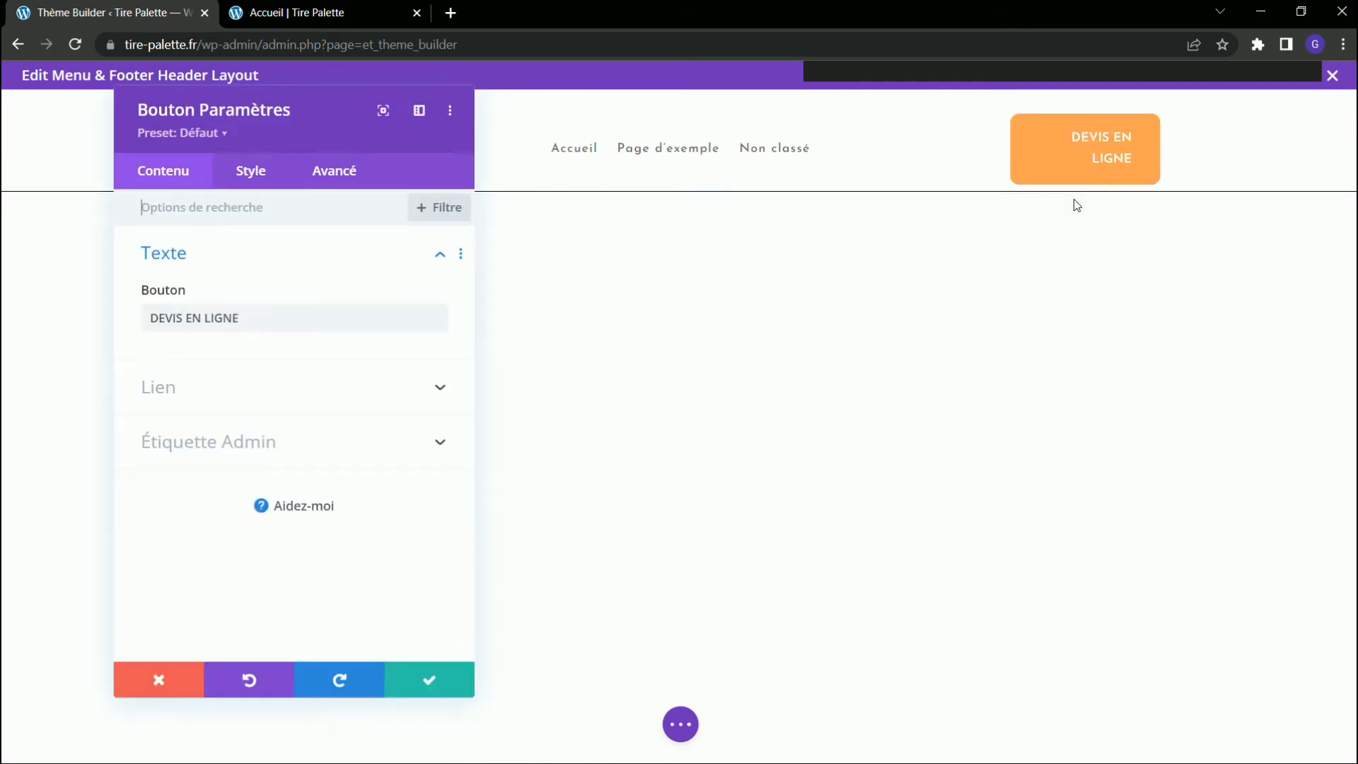
pyautogui.click(252, 178)
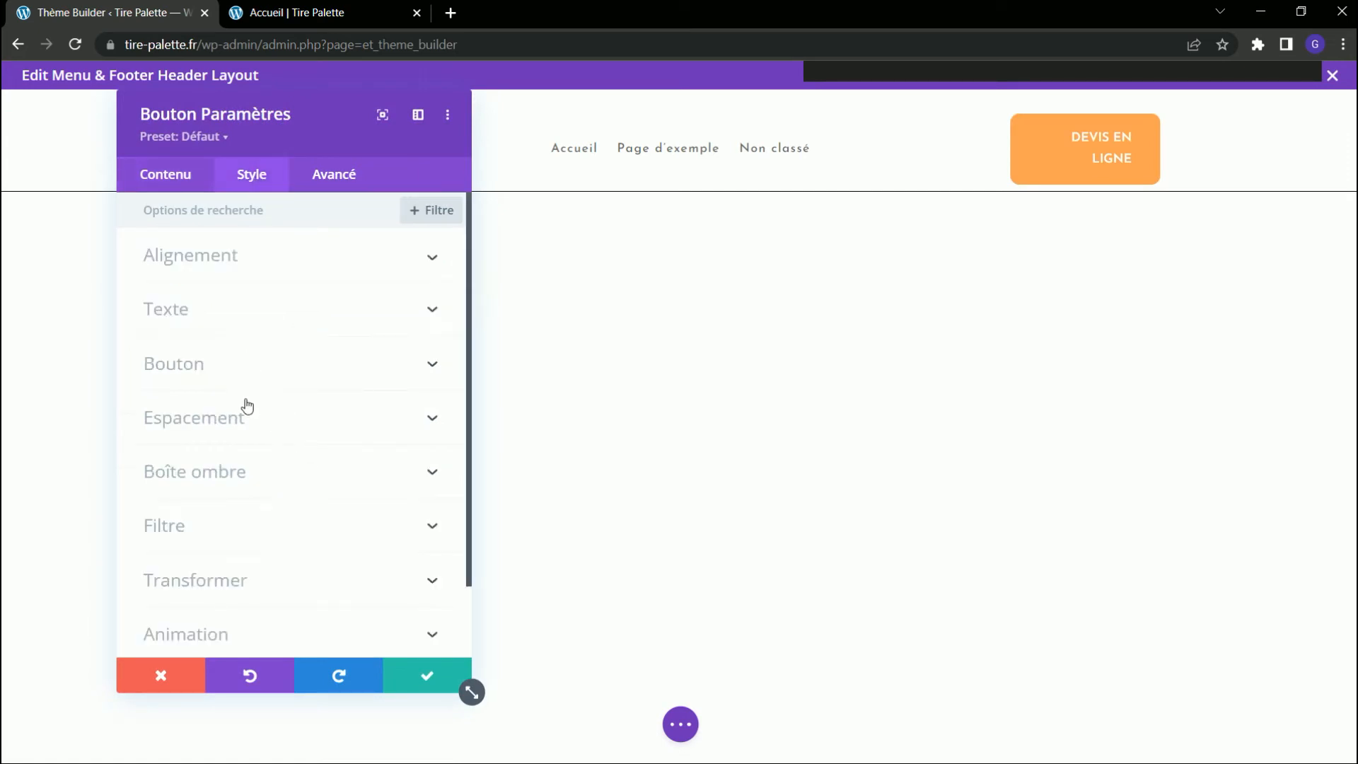
pyautogui.click(264, 423)
pyautogui.press('Tab')
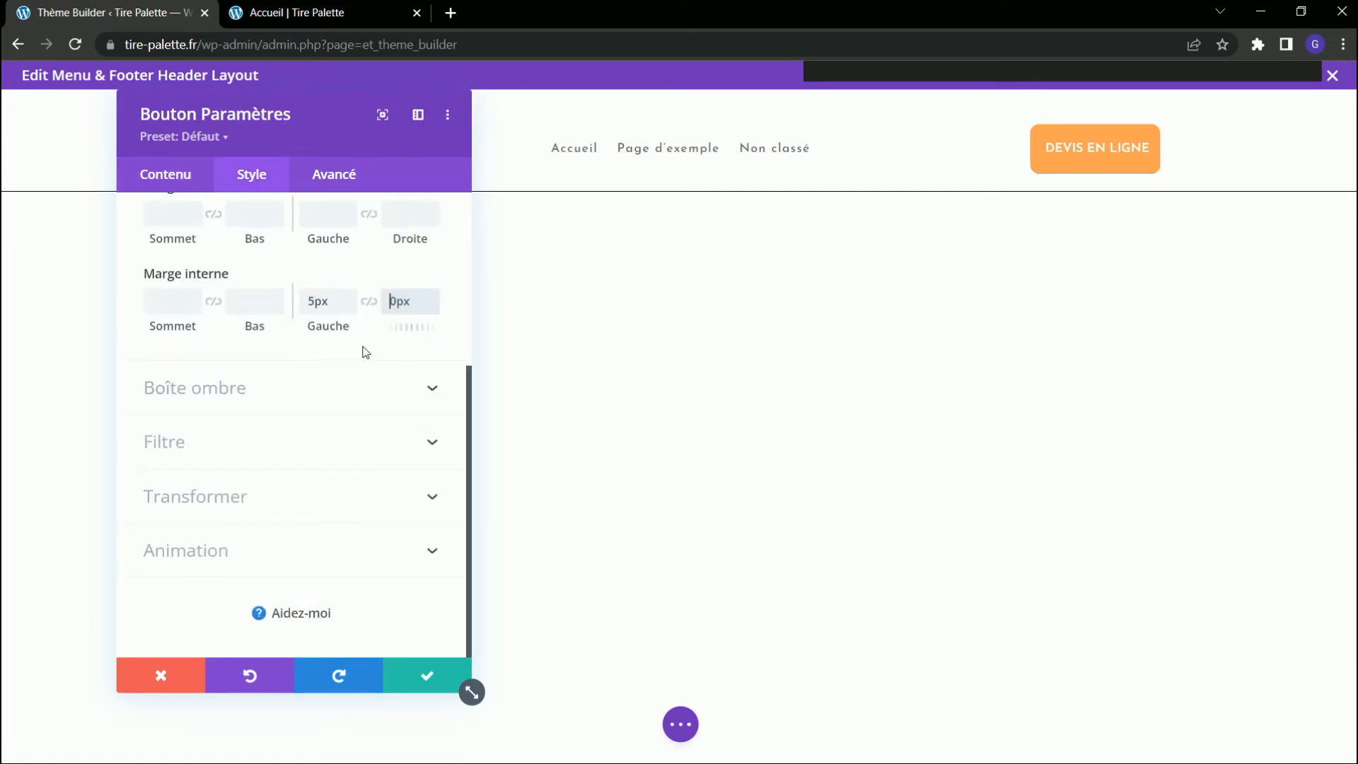
pyautogui.write('5')
pyautogui.click(364, 351)
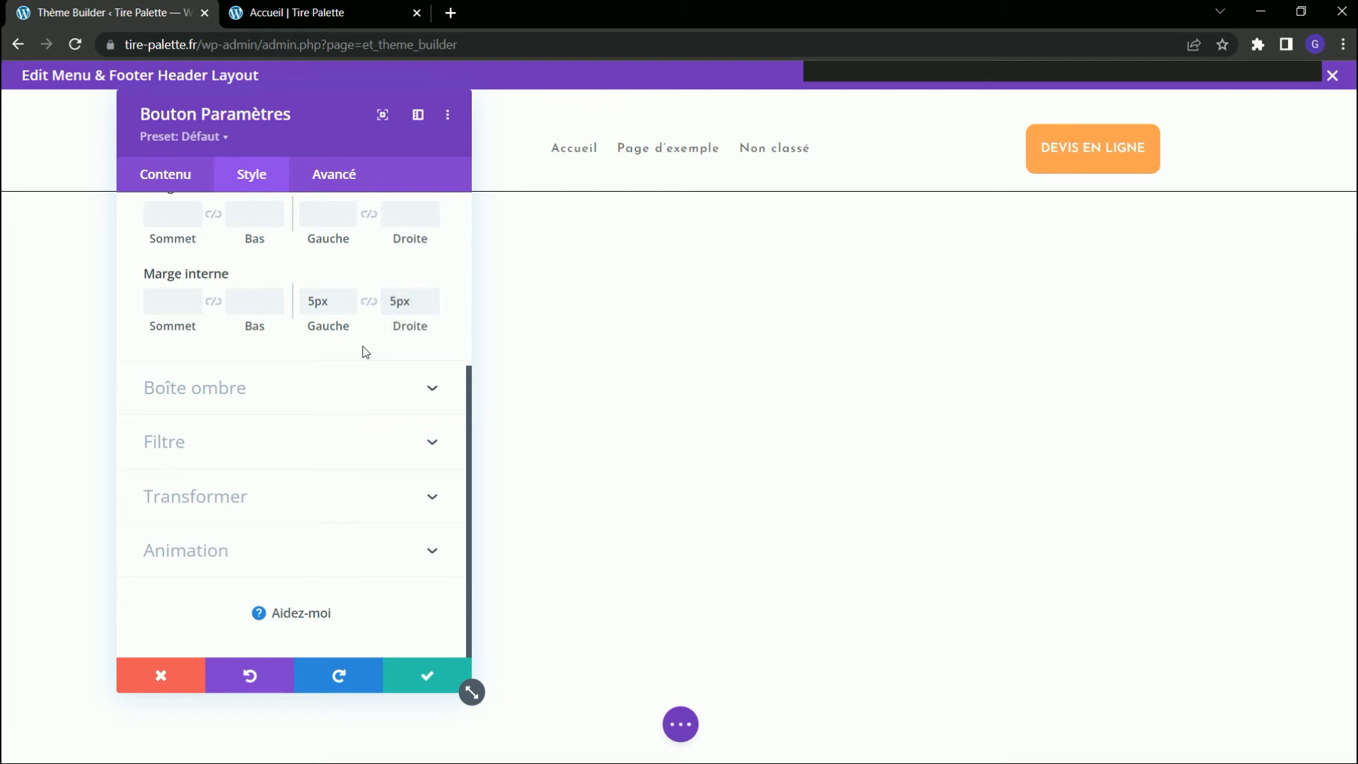
pyautogui.click(432, 681)
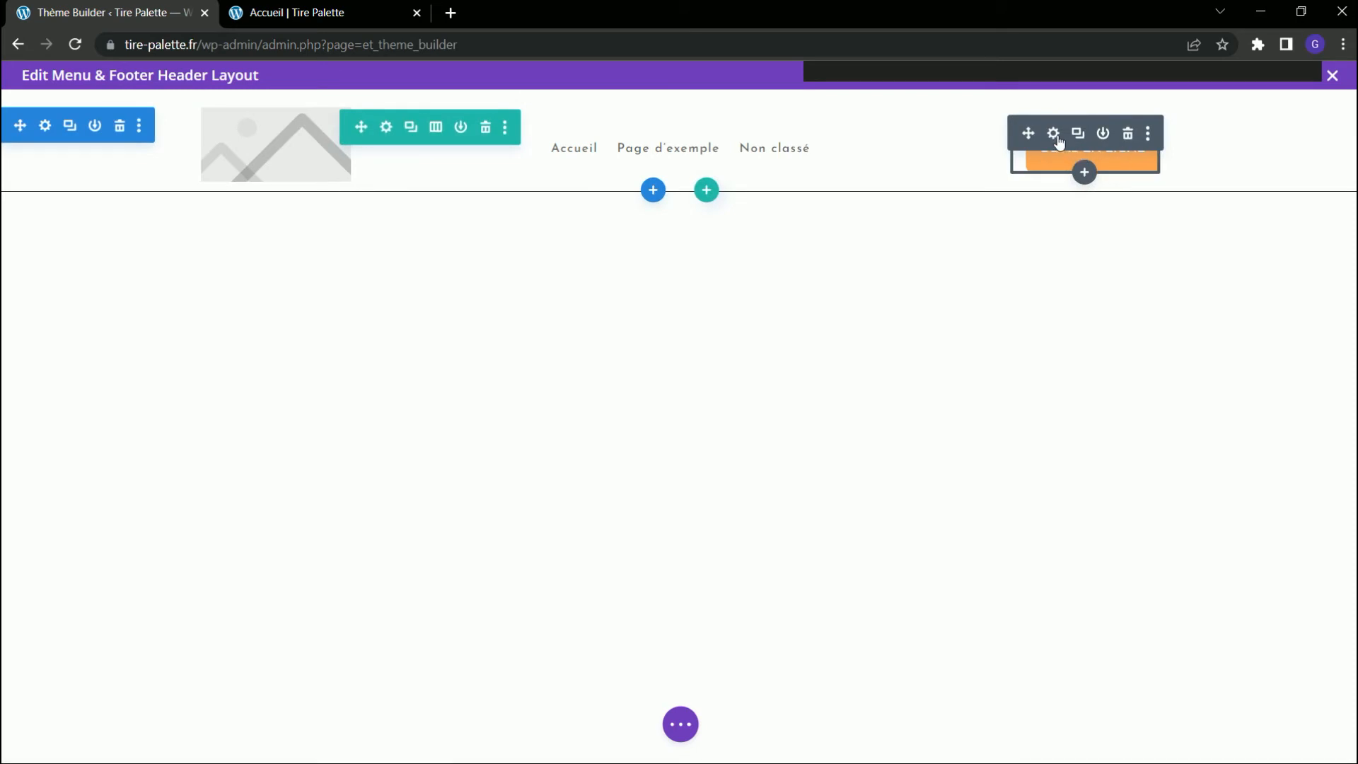
# Examine the DEVIS EN LIGNE button's link options and available dynamic link sources, and close its settings without choosing one.
pyautogui.click(1054, 135)
pyautogui.click(267, 181)
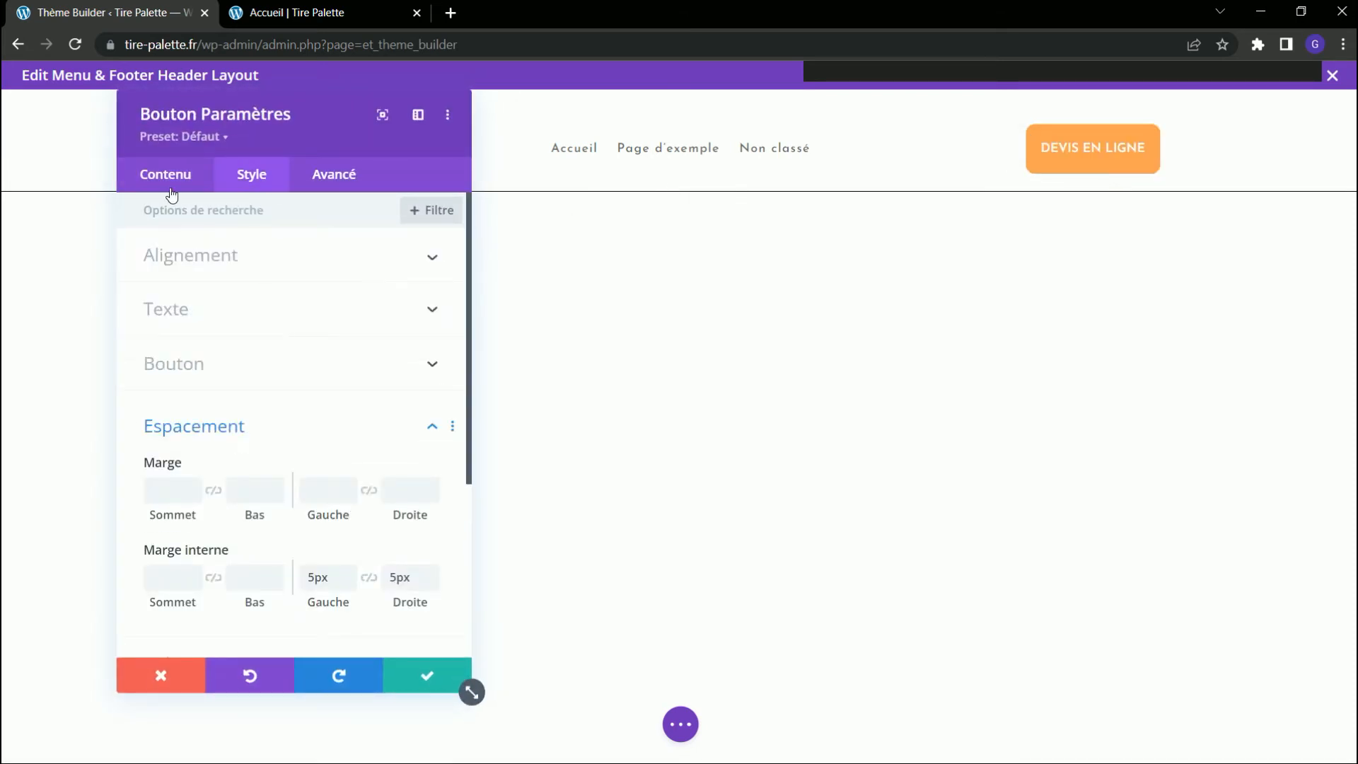
pyautogui.click(169, 178)
pyautogui.click(254, 325)
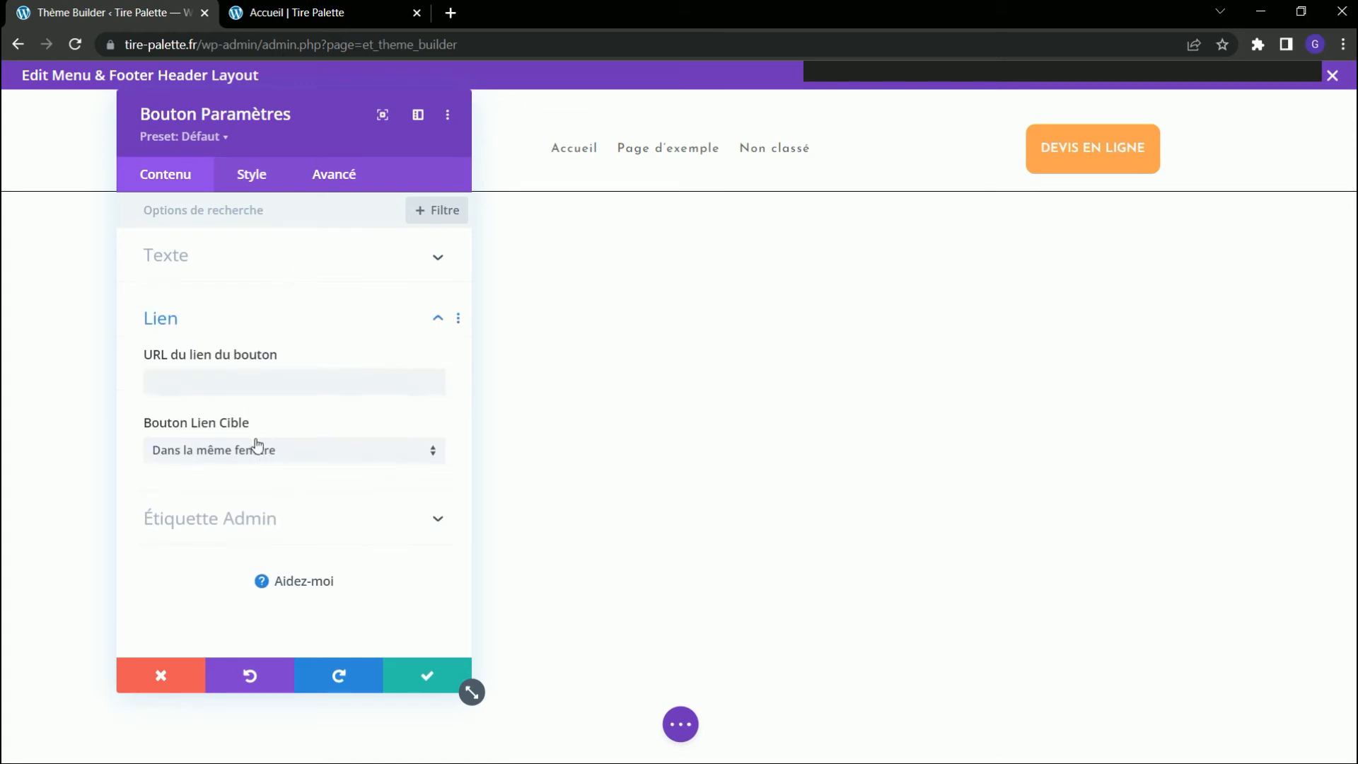
pyautogui.click(424, 382)
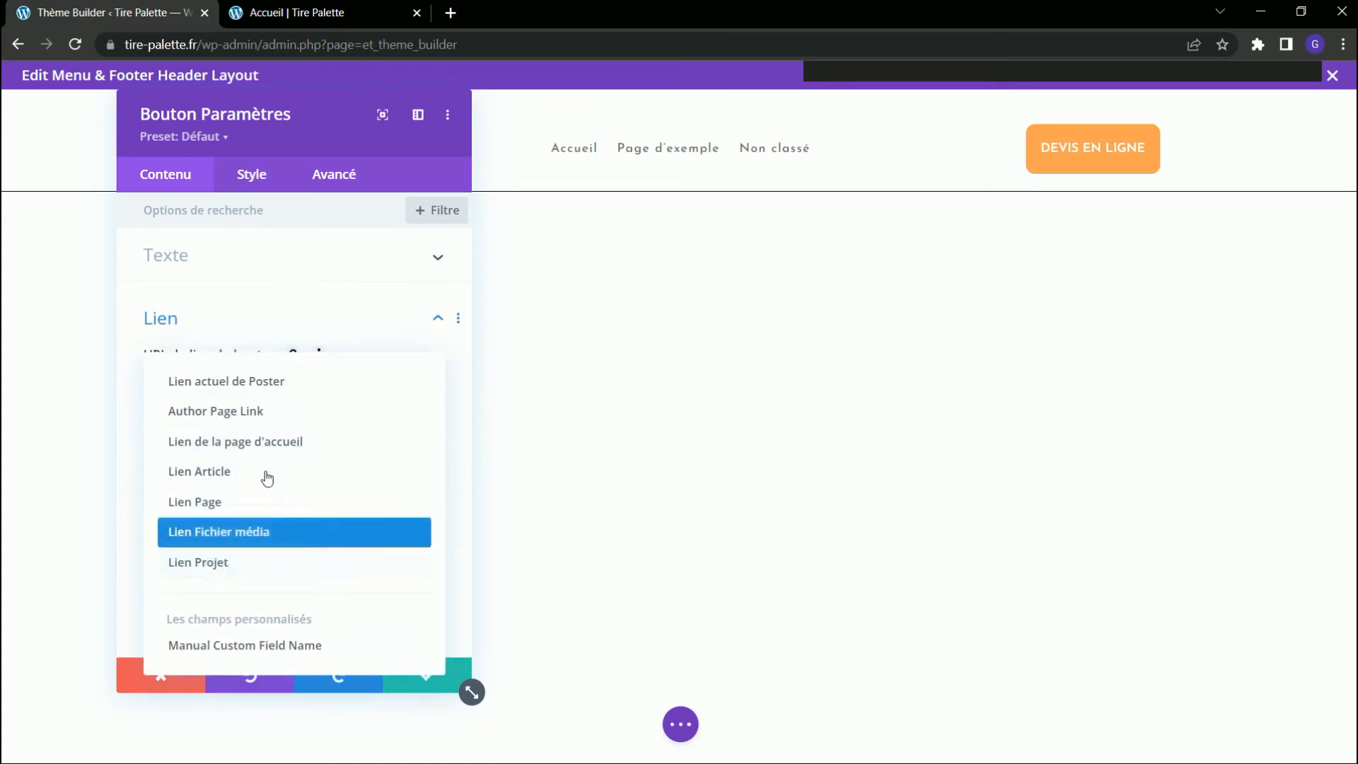
pyautogui.click(133, 443)
pyautogui.click(423, 680)
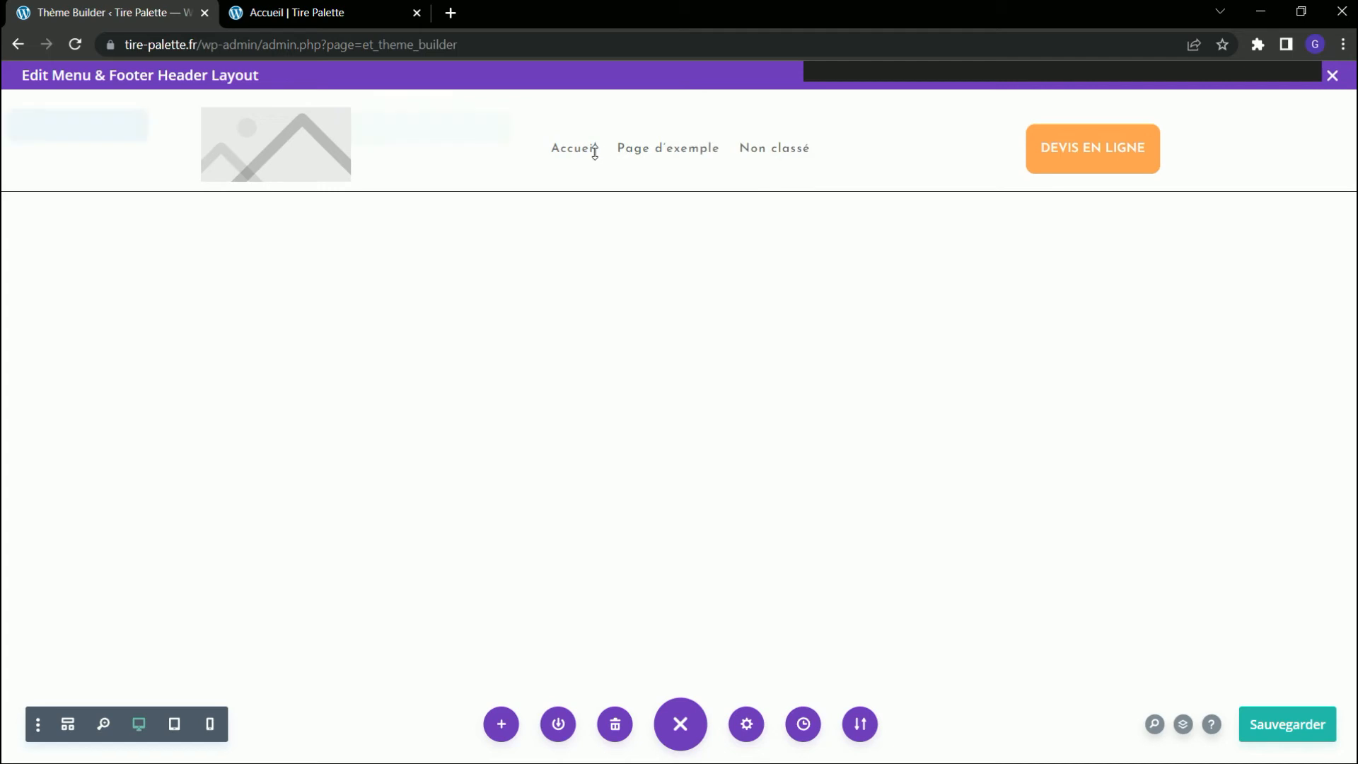
# Close the developer tools on the Accueil page.
pyautogui.click(337, 16)
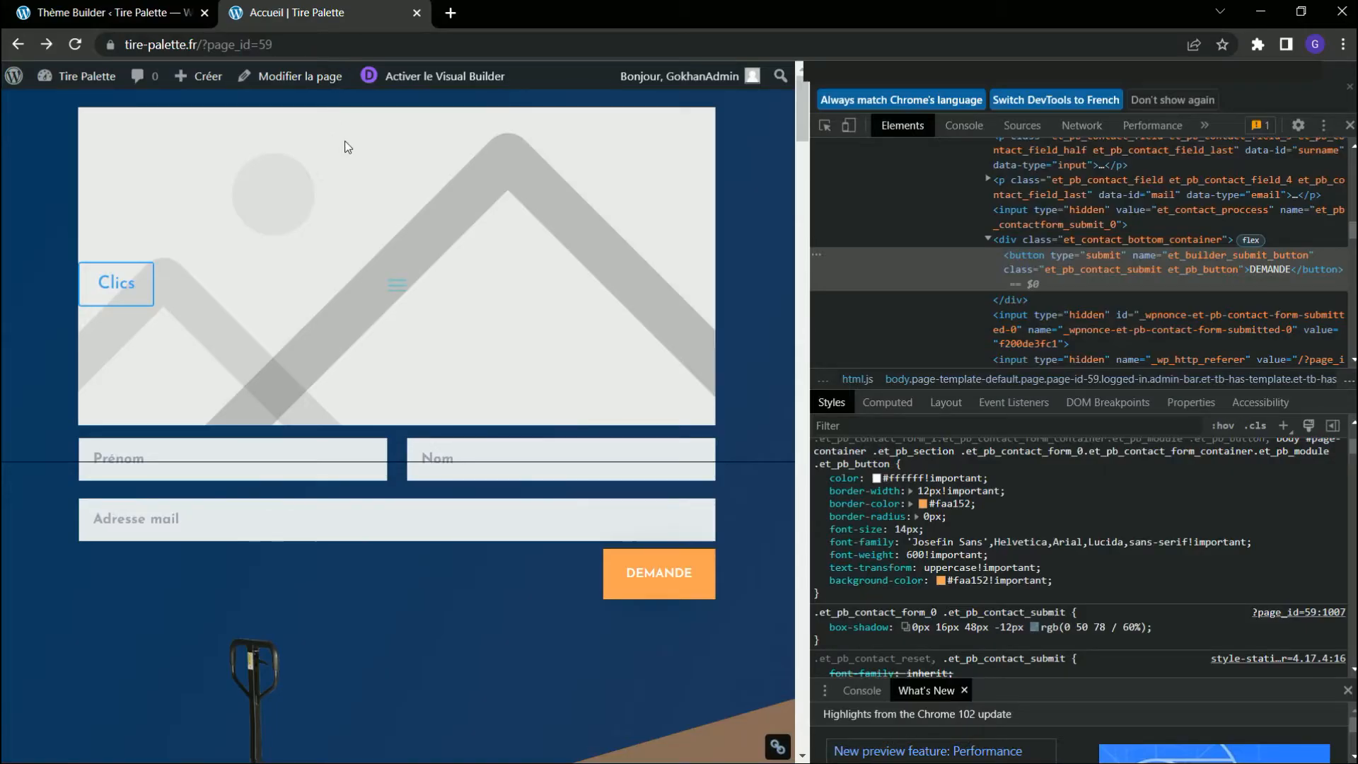
pyautogui.click(1351, 87)
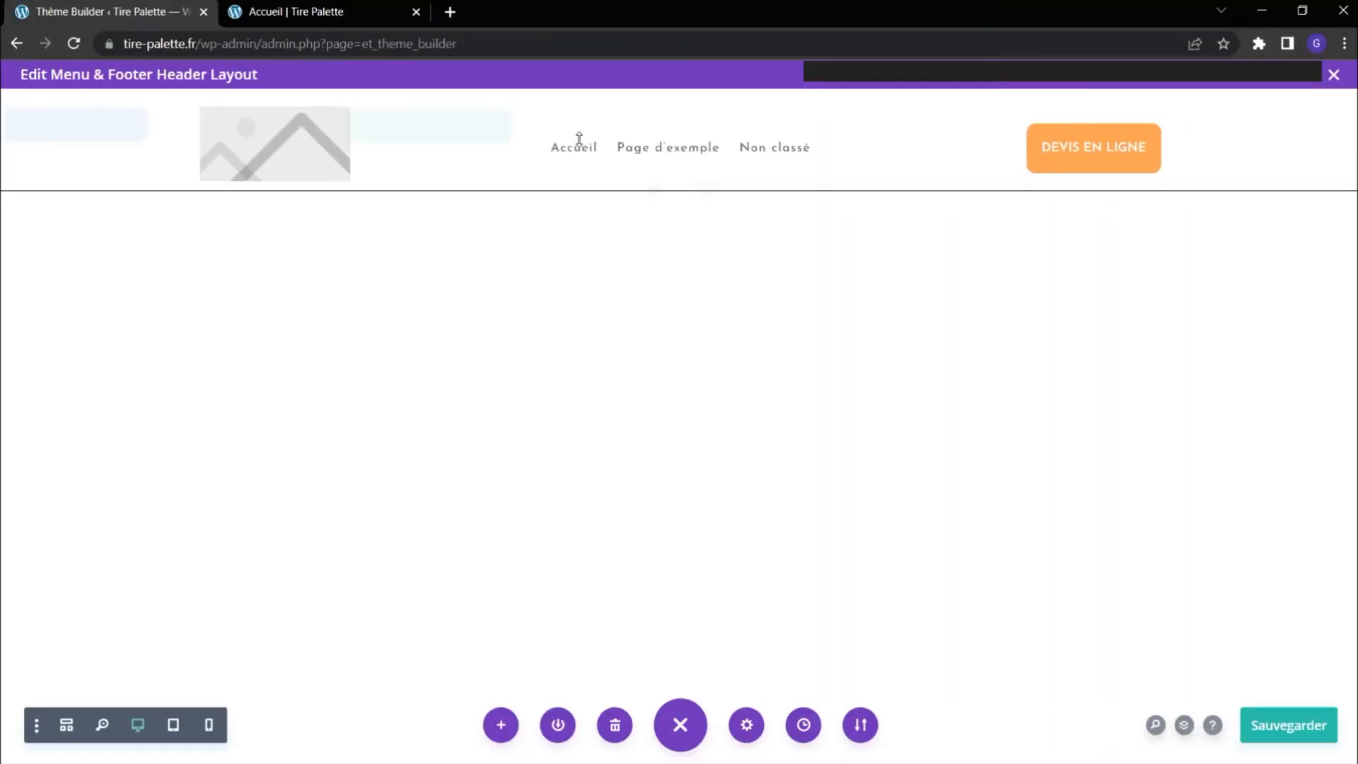
# Set the header menu's hover text size to 20px in its menu text styling.
pyautogui.click(648, 146)
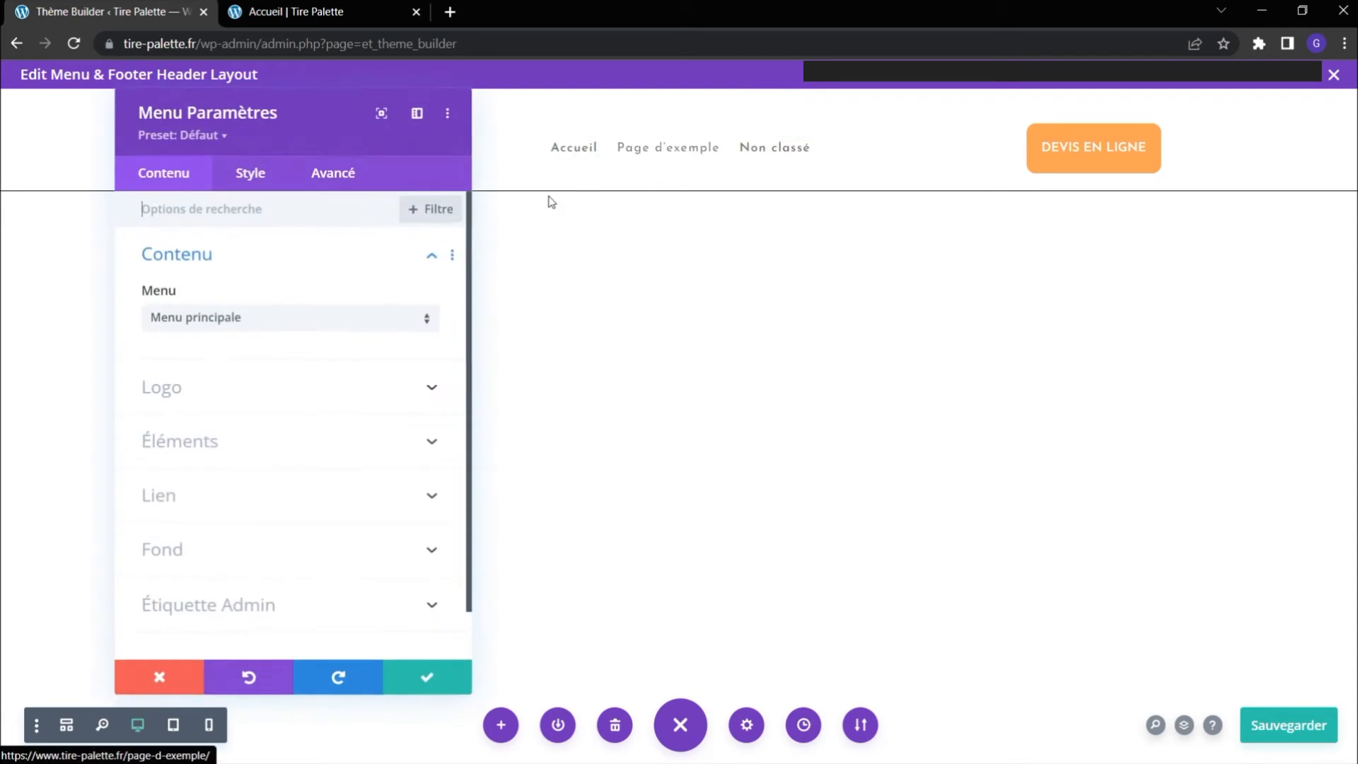
pyautogui.click(251, 174)
pyautogui.click(244, 321)
pyautogui.scroll(-3, 283, 408)
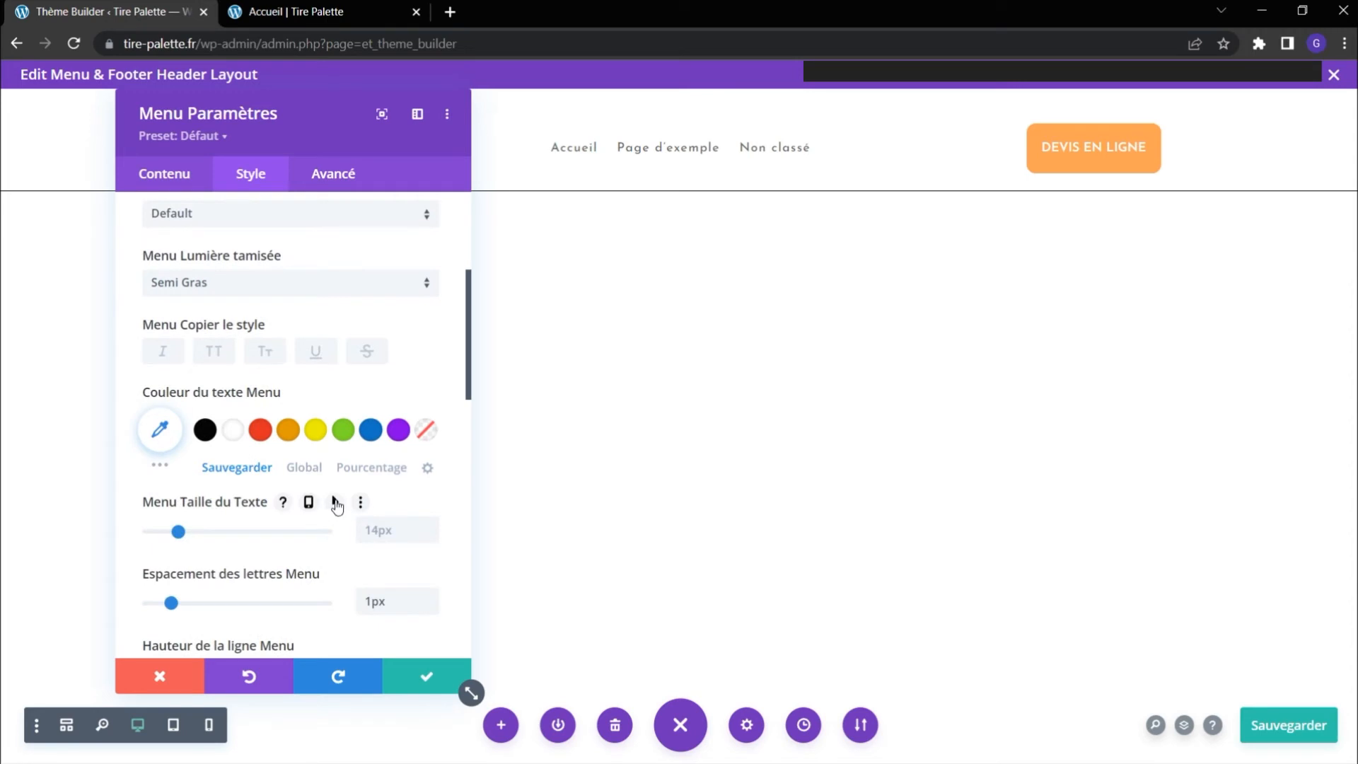
pyautogui.click(335, 503)
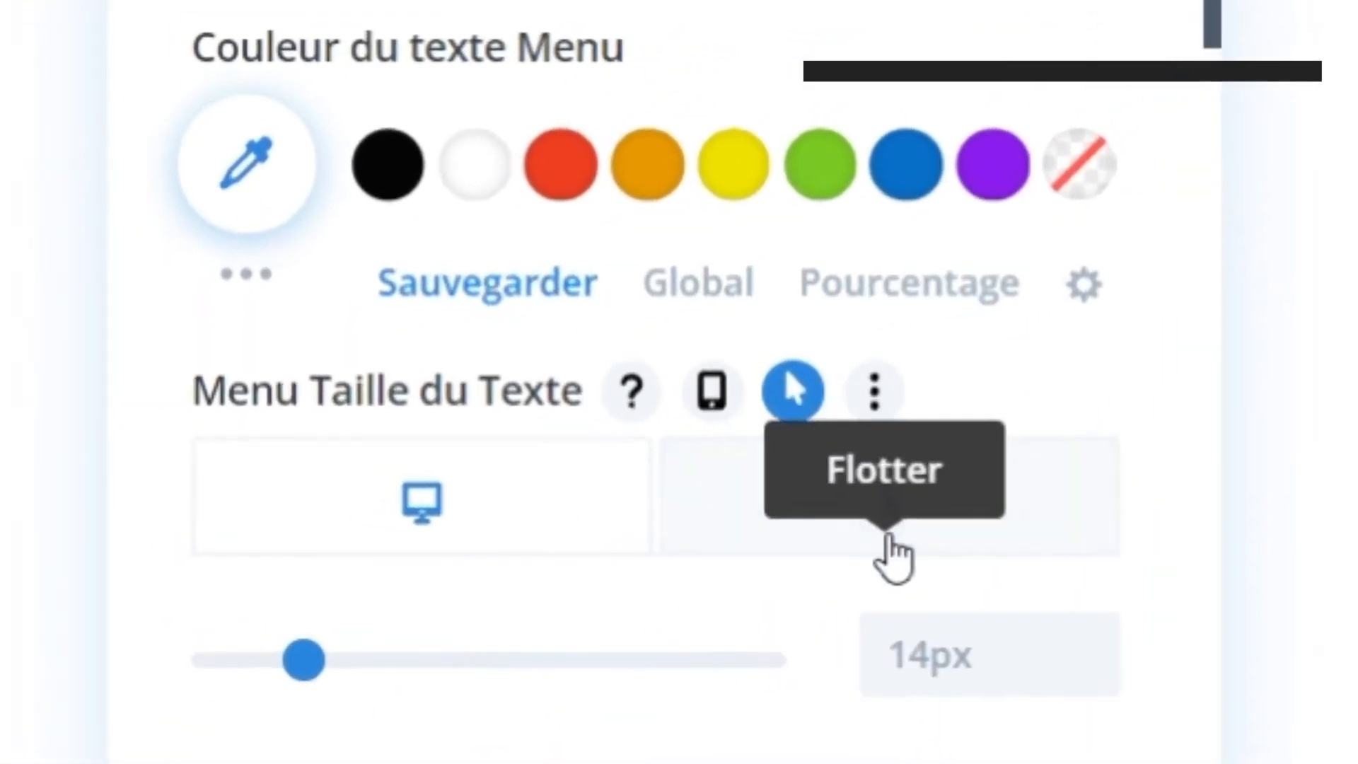
pyautogui.click(895, 556)
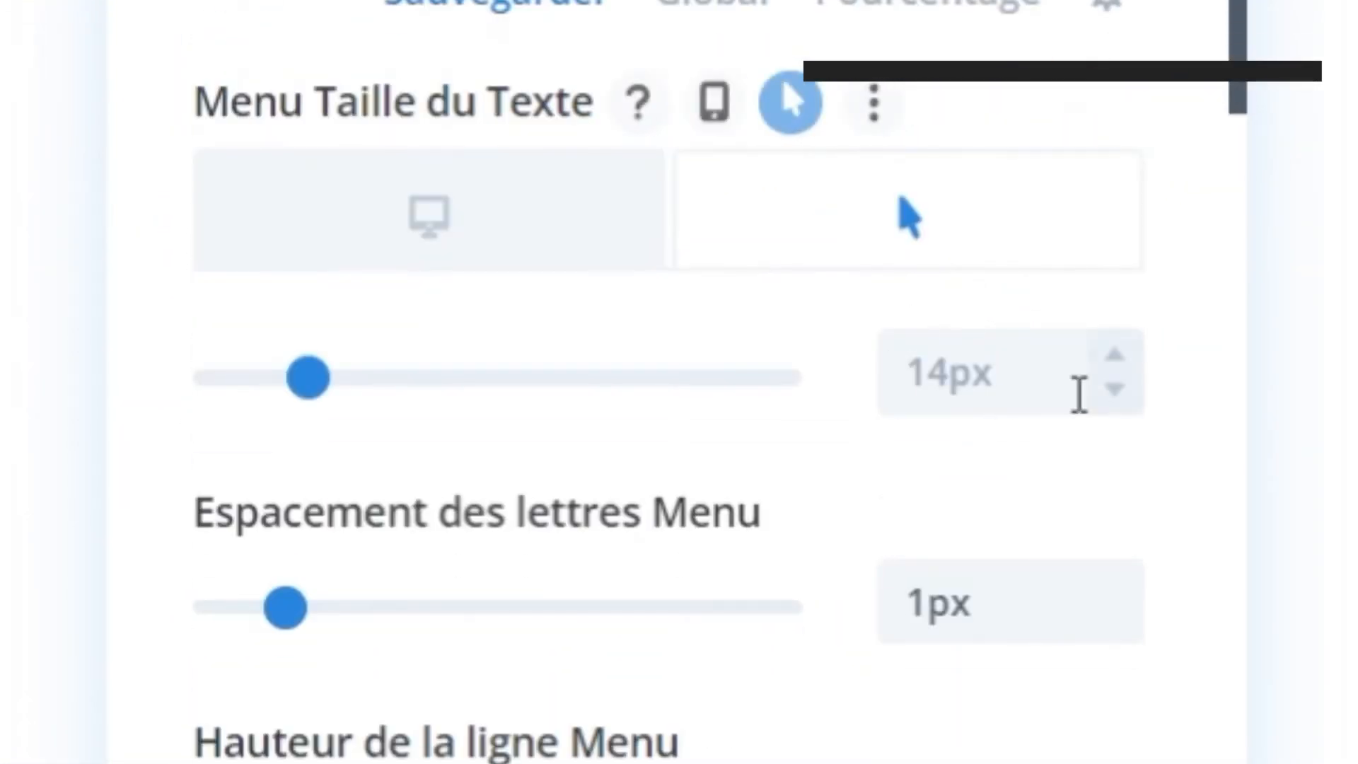
pyautogui.click(1118, 356)
pyautogui.click(1118, 355)
pyautogui.click(1117, 356)
pyautogui.click(1118, 356)
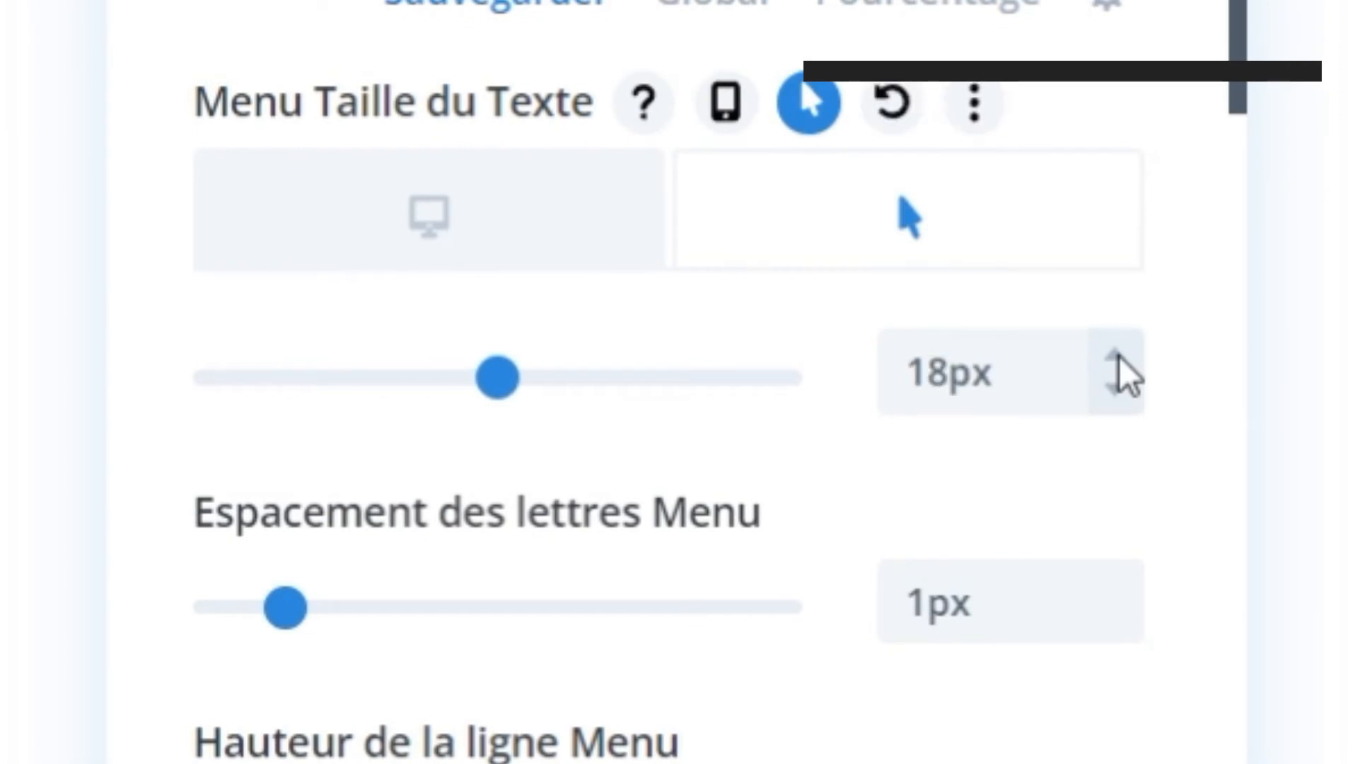
pyautogui.click(1118, 356)
pyautogui.click(1118, 356)
pyautogui.click(1118, 356)
pyautogui.click(1118, 356)
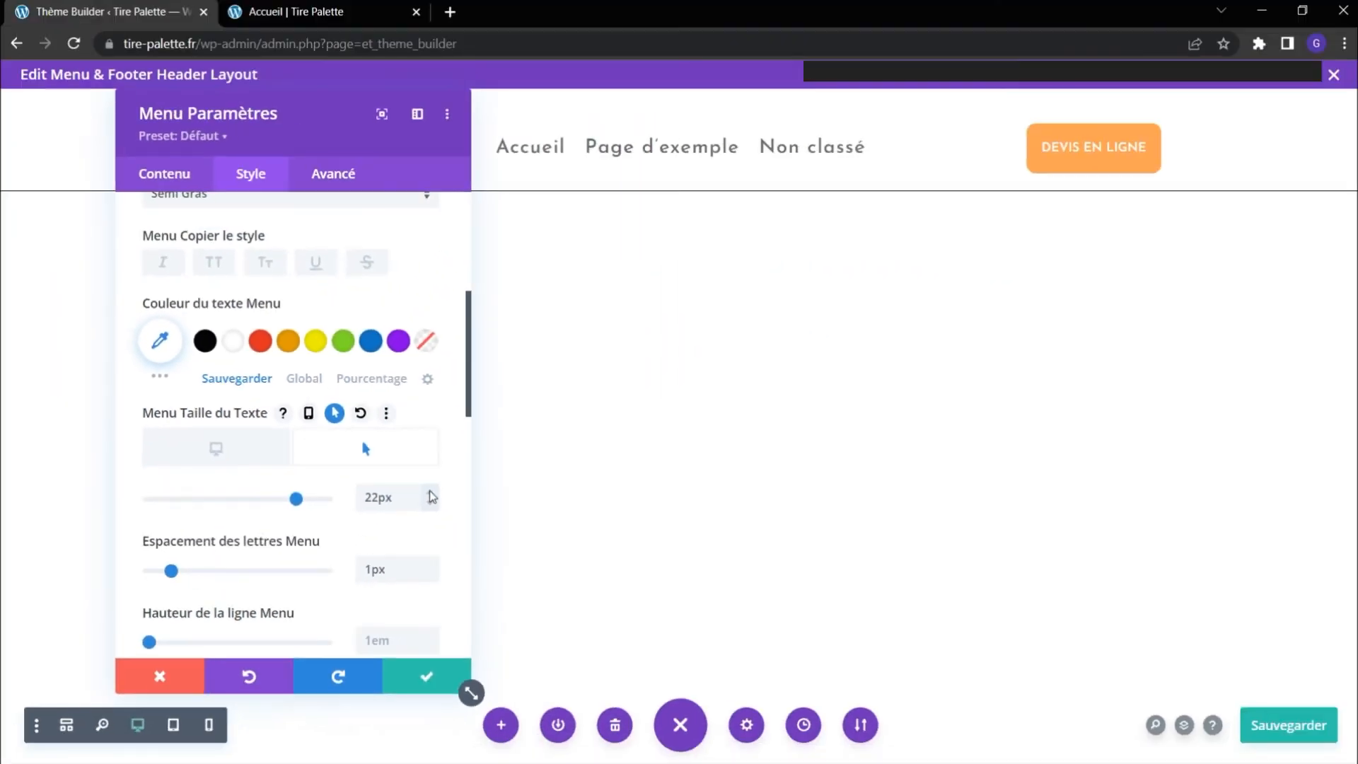
pyautogui.click(430, 491)
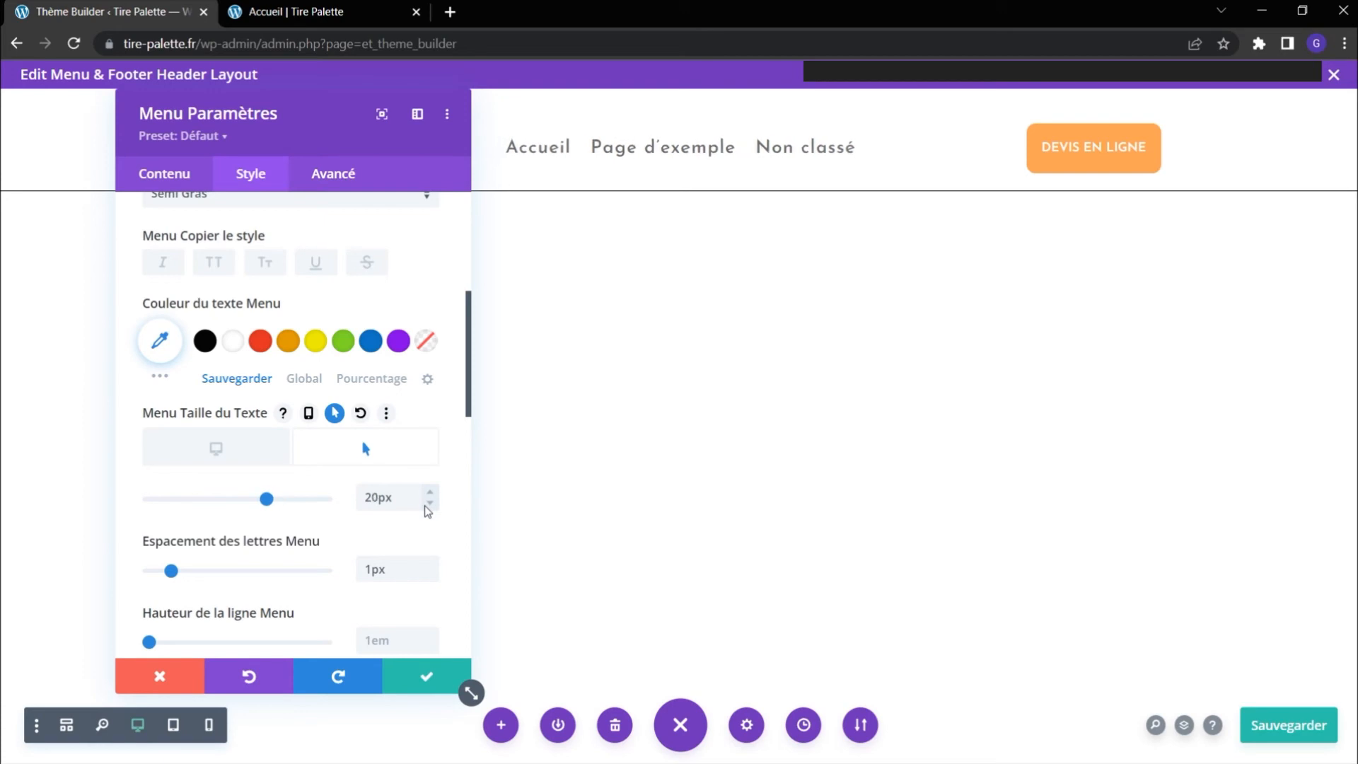
# Save the menu settings and the header layout, and check the menu's hover effect on the reloaded Accueil page.
pyautogui.click(427, 677)
pyautogui.click(1277, 722)
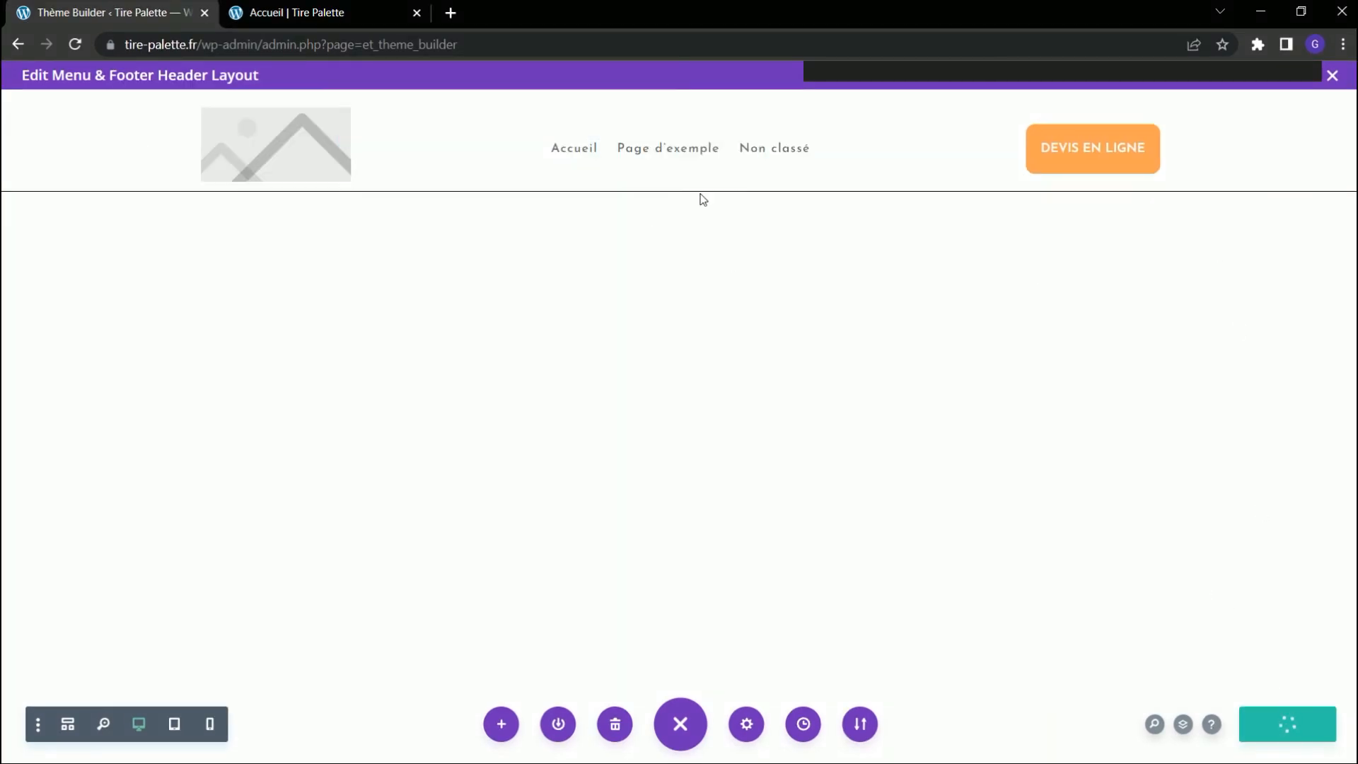
pyautogui.click(1333, 75)
pyautogui.click(298, 12)
pyautogui.click(74, 44)
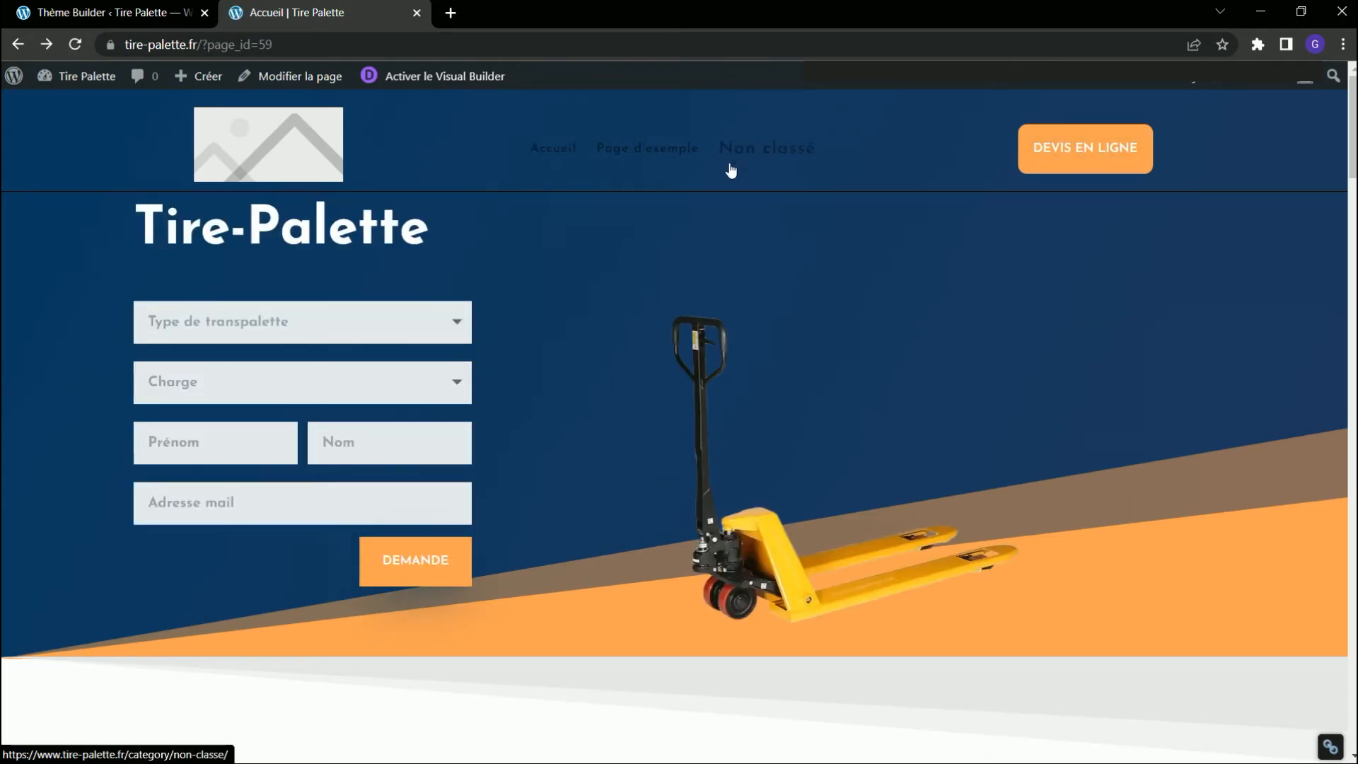
# Reopen the custom header of the "Menu & Footer" template for editing in the Theme Builder.
pyautogui.click(106, 12)
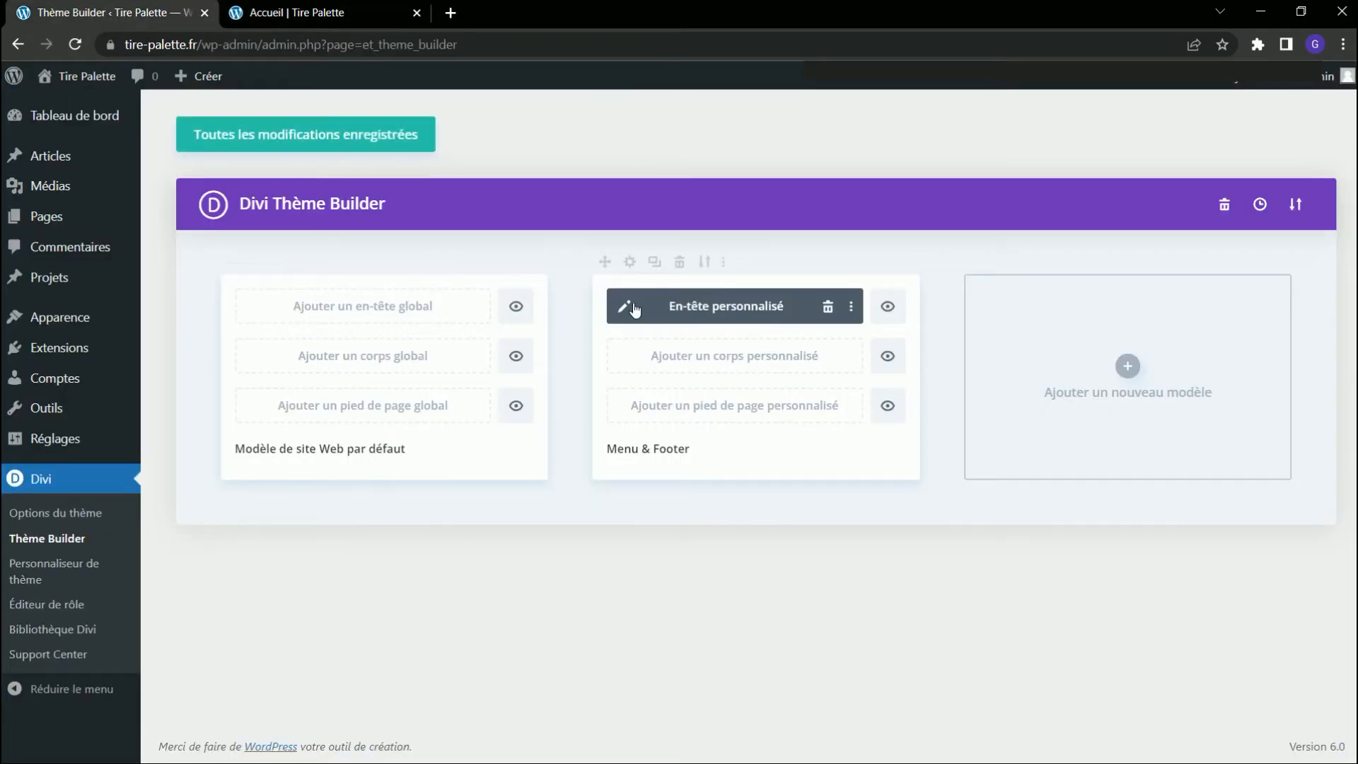
pyautogui.click(625, 305)
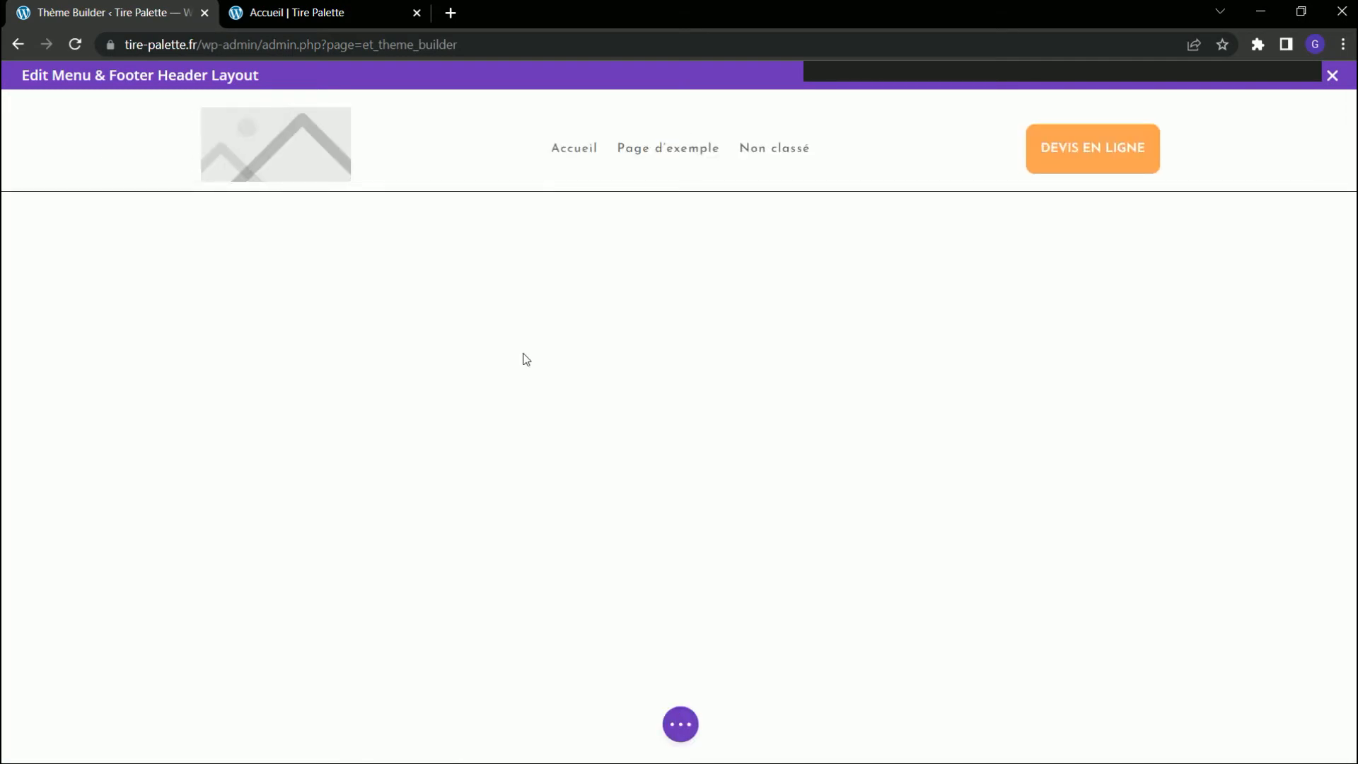
pyautogui.moveTo(645, 146)
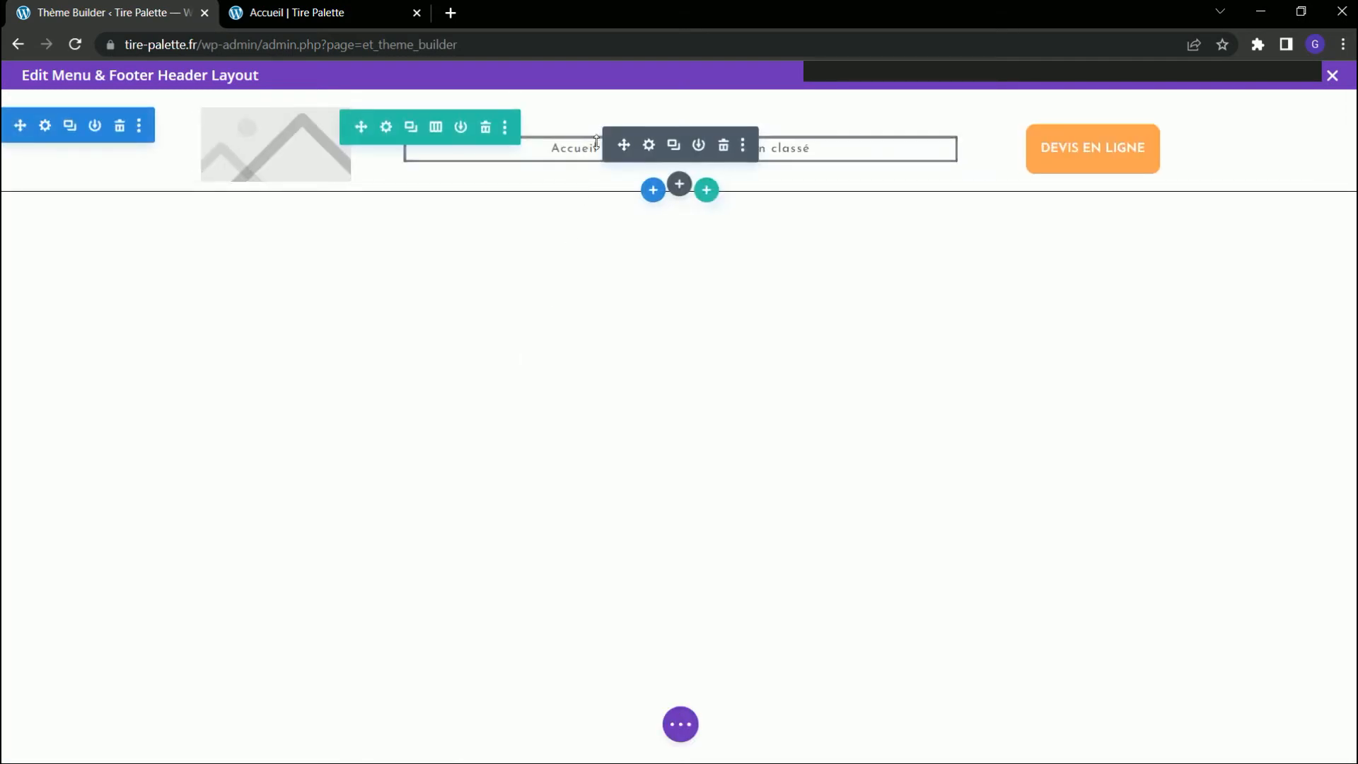
# Set the header menu's text colour to white (#ffffff) and save the module settings and header layout.
pyautogui.click(649, 145)
pyautogui.click(273, 178)
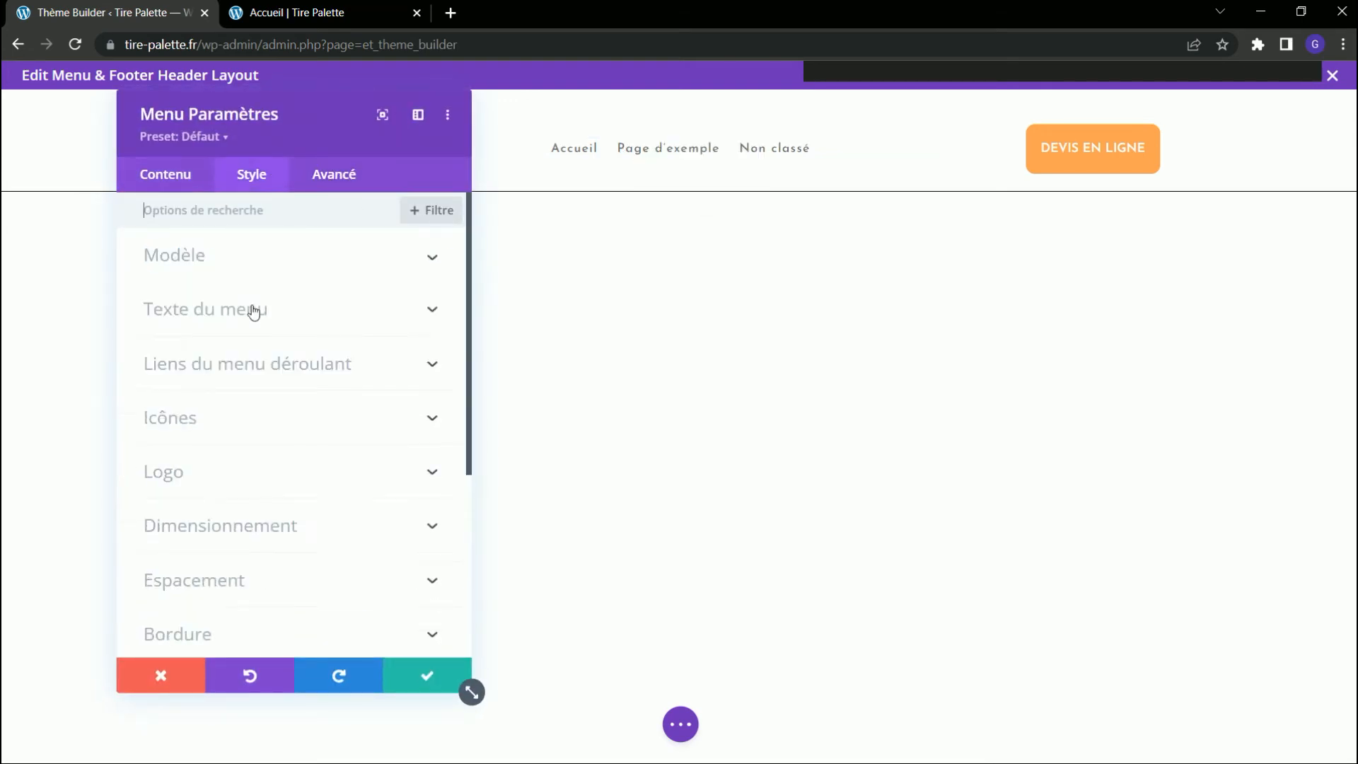
pyautogui.click(256, 311)
pyautogui.scroll(-3, 339, 368)
pyautogui.click(236, 397)
pyautogui.click(427, 676)
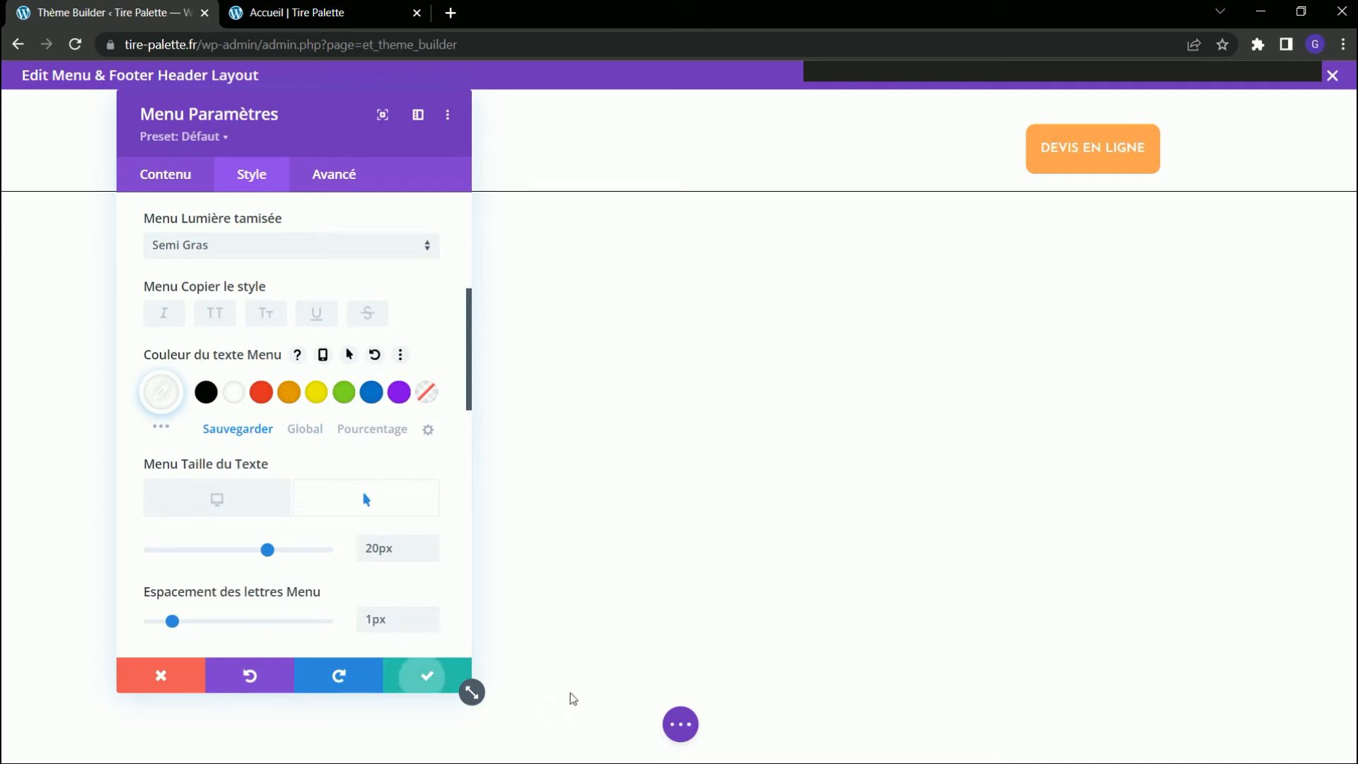
pyautogui.click(681, 724)
pyautogui.click(1305, 723)
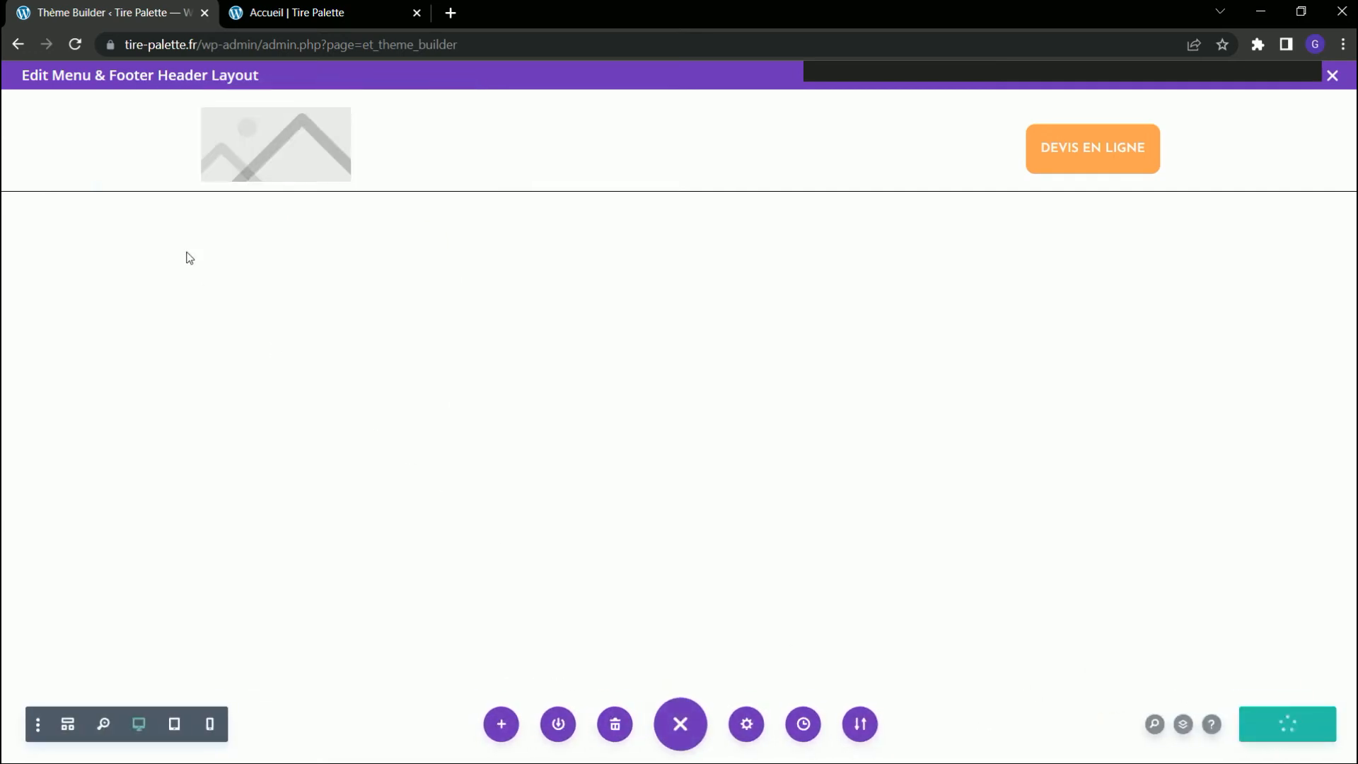
# Check the menu's text colour on the reloaded Accueil page and return to the header layout editor.
pyautogui.click(302, 15)
pyautogui.press('F5')
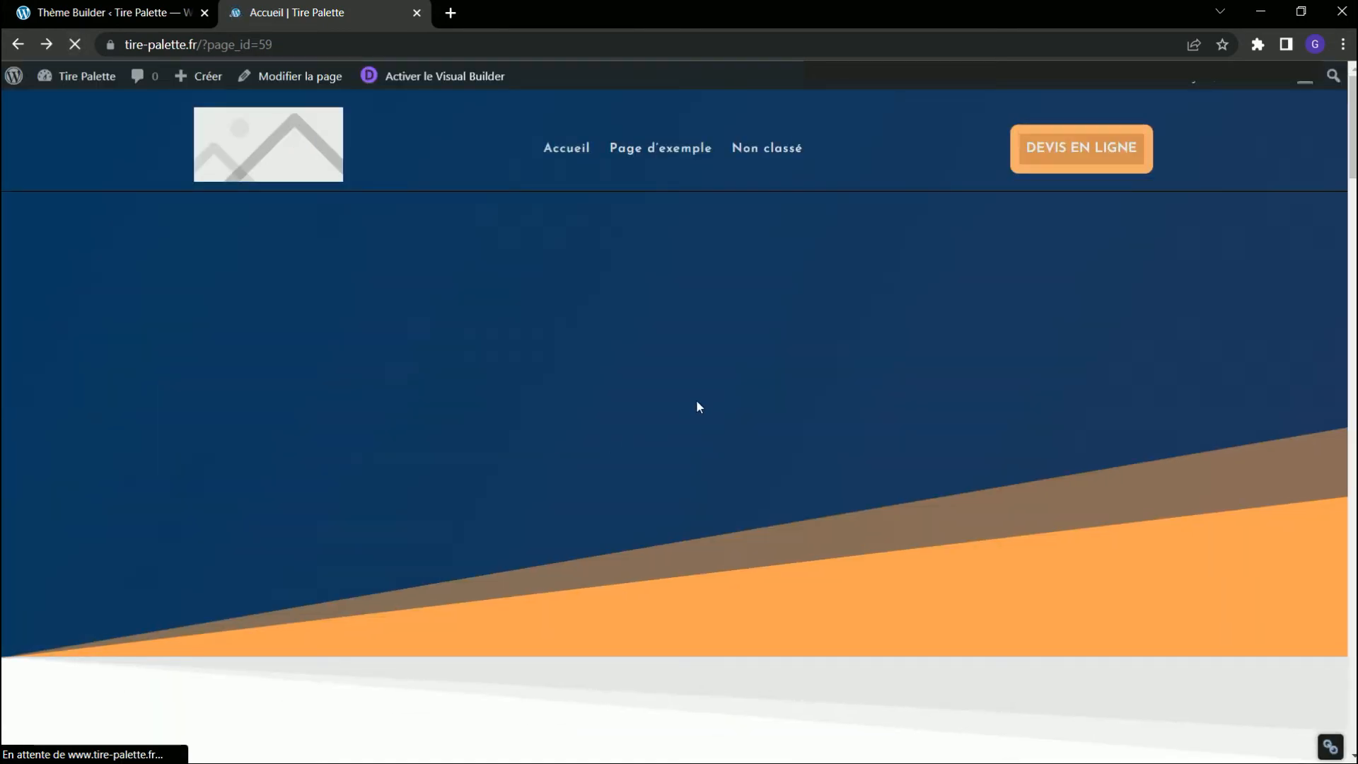
pyautogui.click(120, 15)
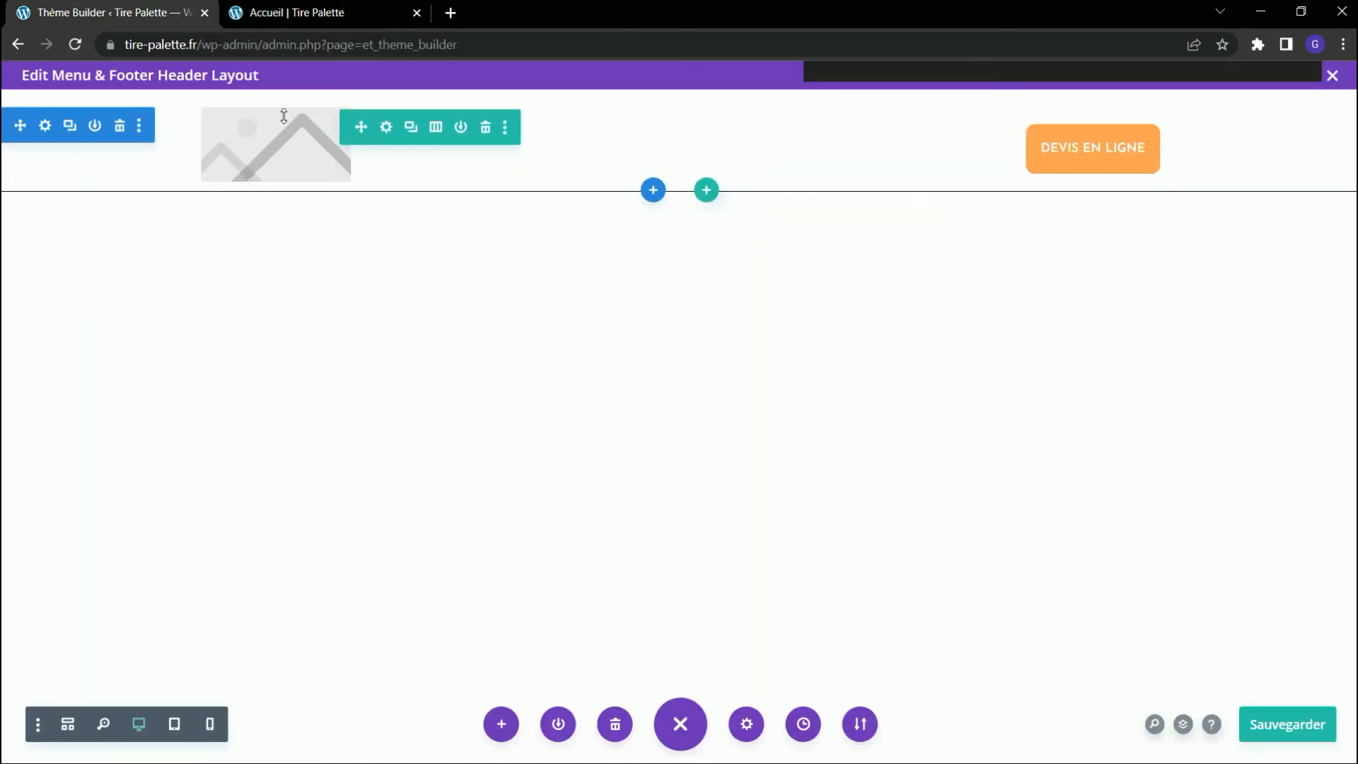
# Set the header menu's text colour to black (#000000) in its menu text styling.
pyautogui.click(656, 146)
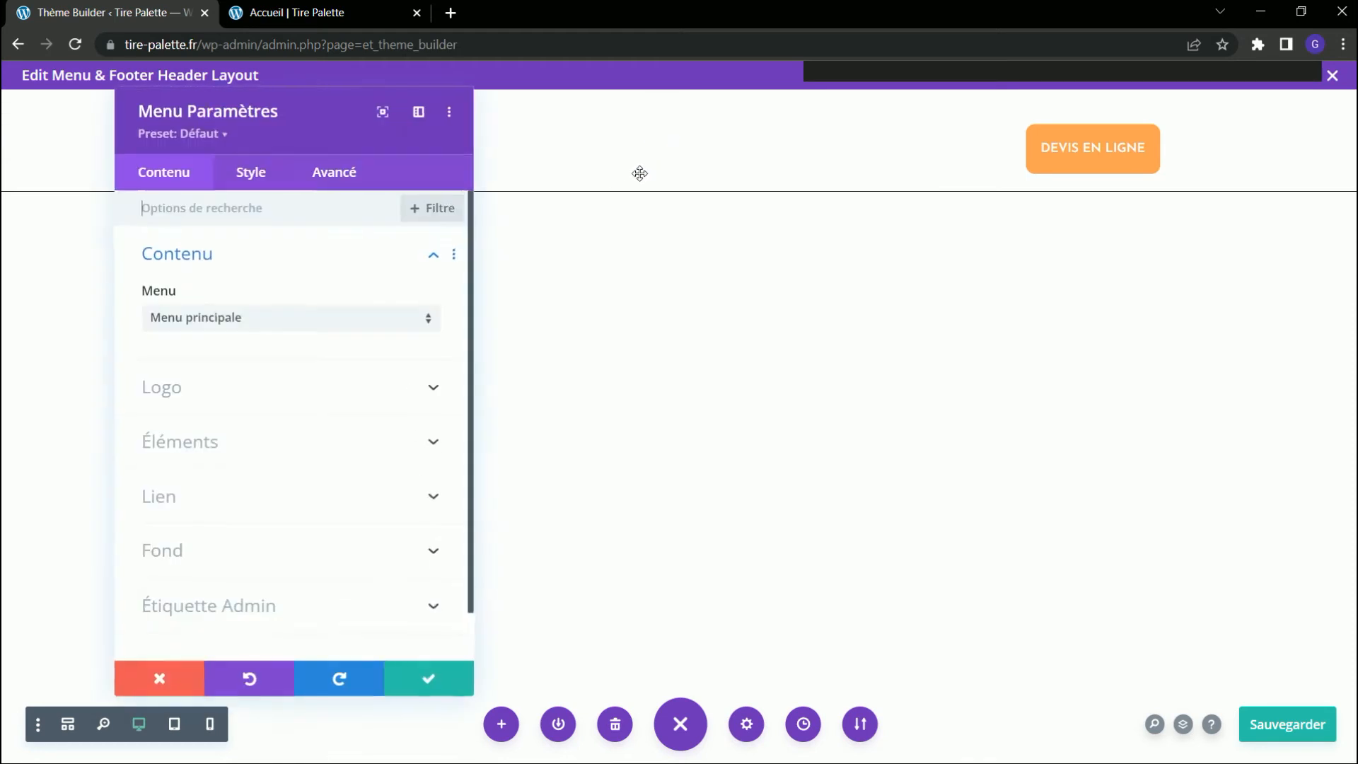
pyautogui.click(250, 177)
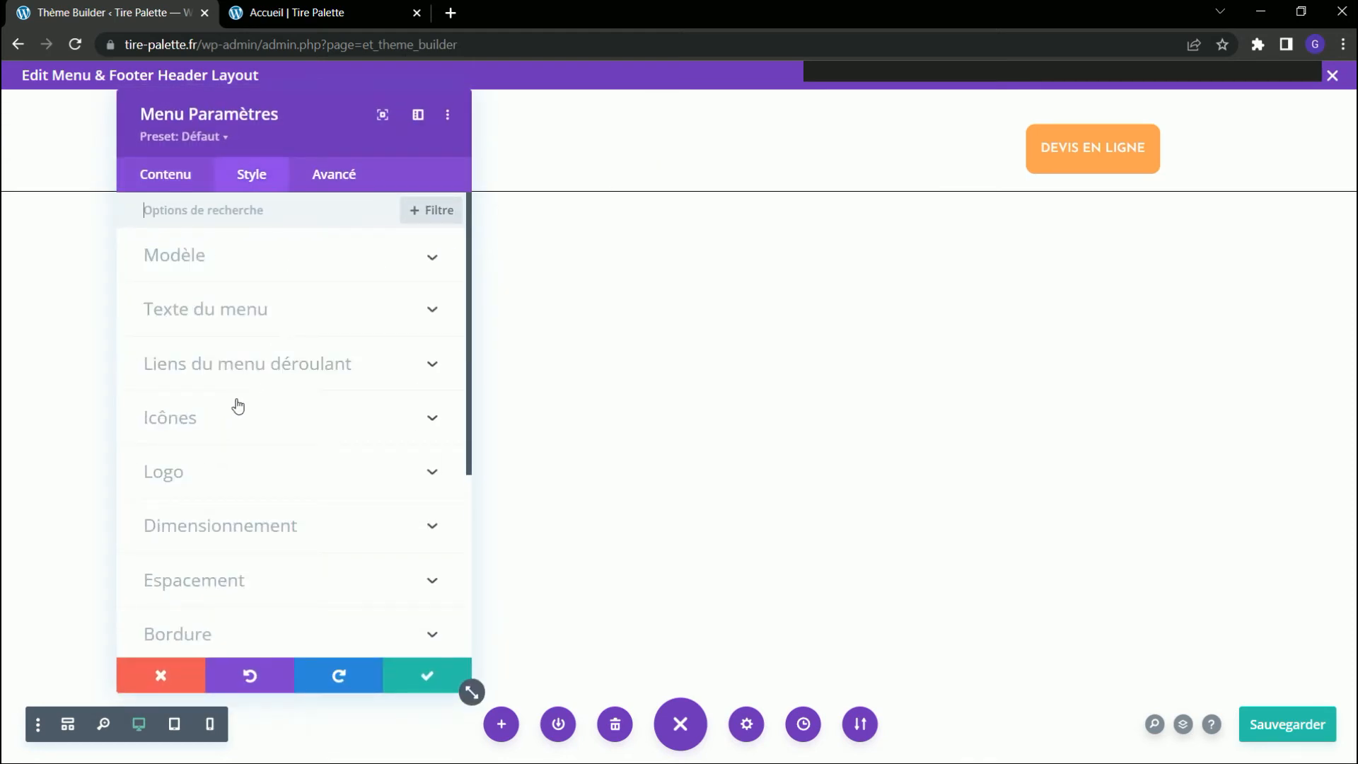
pyautogui.click(240, 324)
pyautogui.scroll(-4, 255, 481)
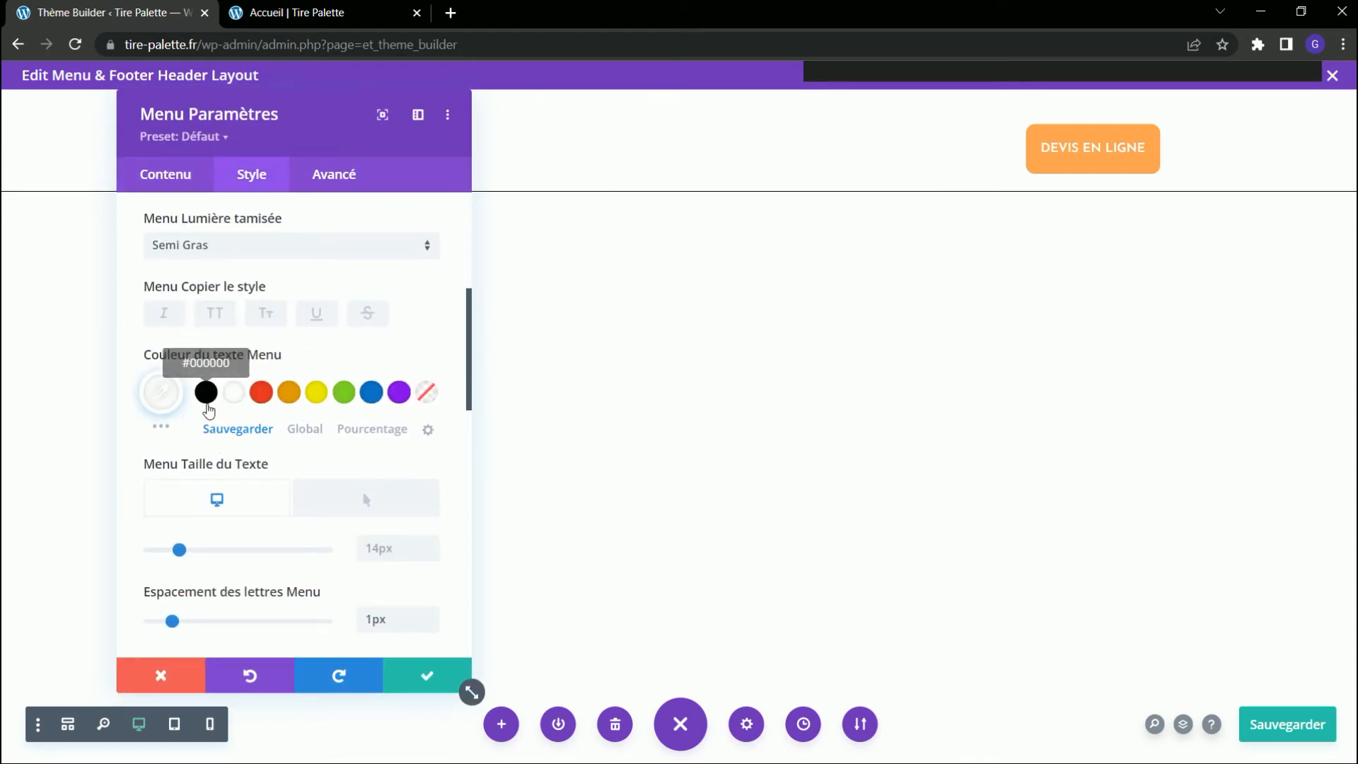
pyautogui.click(206, 407)
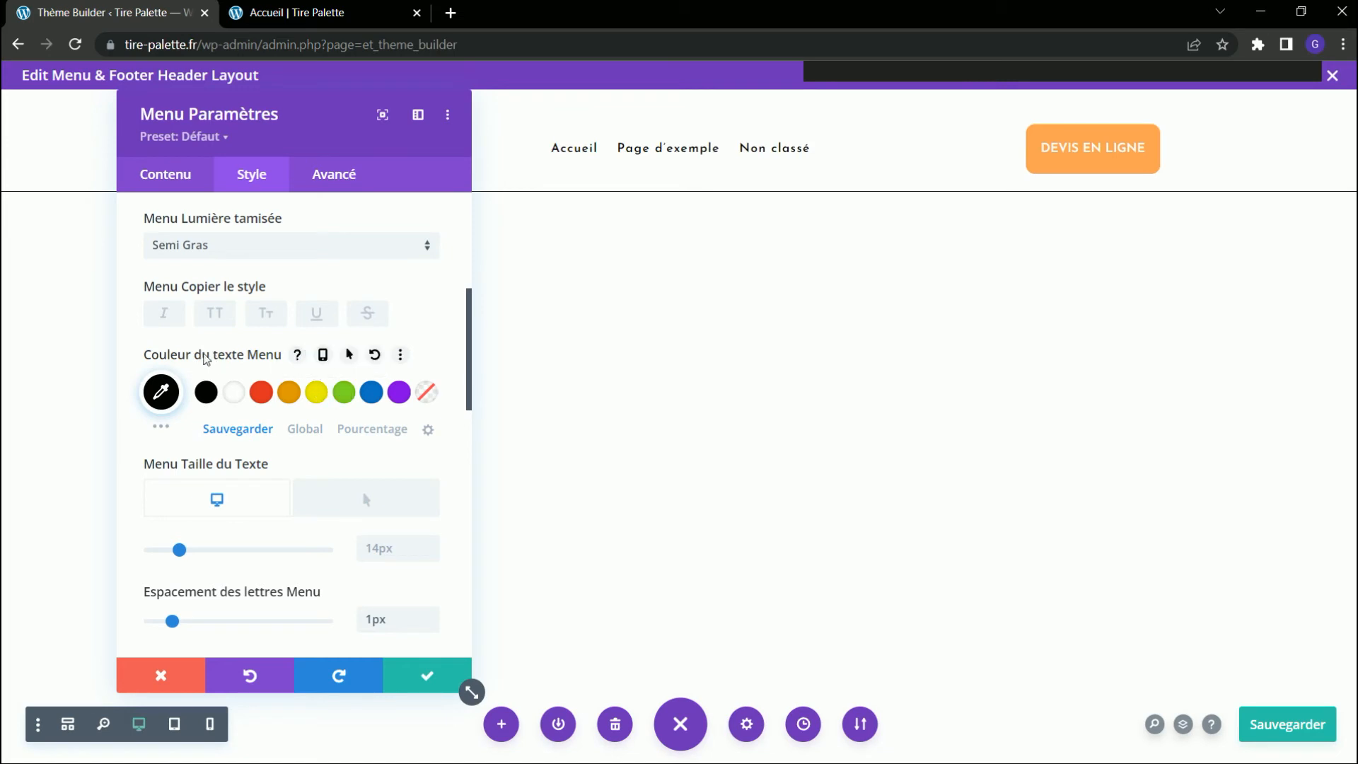
# Enable a hover state for the menu text colour and set the hover colour to white (#ffffff).
pyautogui.click(348, 355)
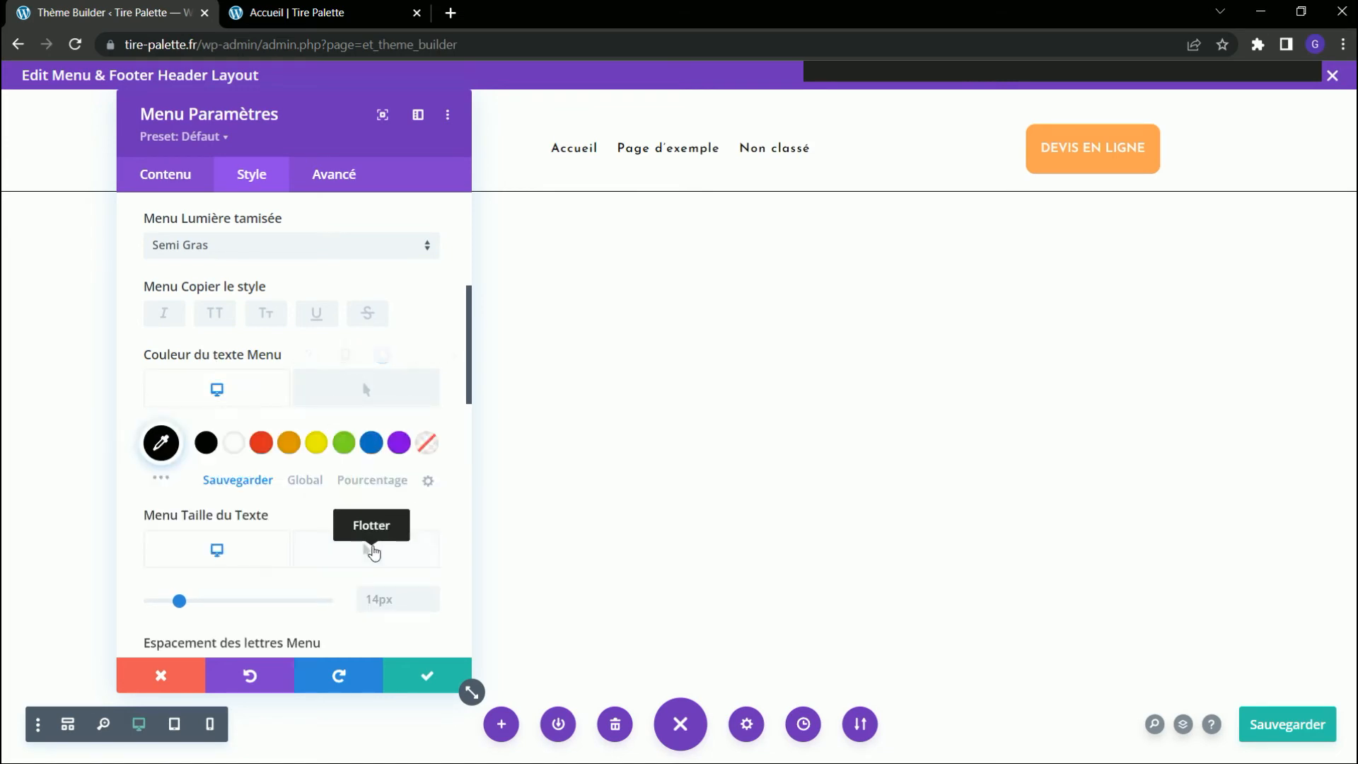
pyautogui.click(367, 550)
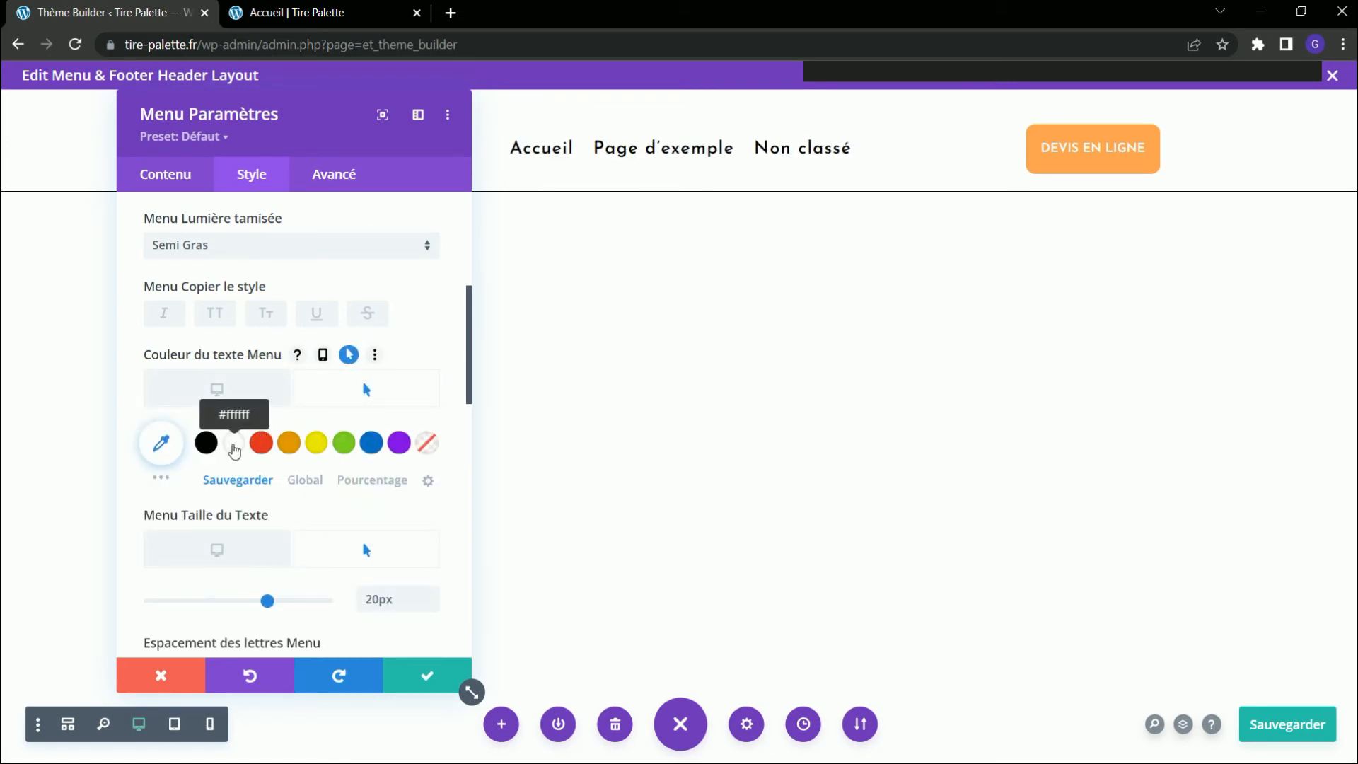
pyautogui.click(235, 446)
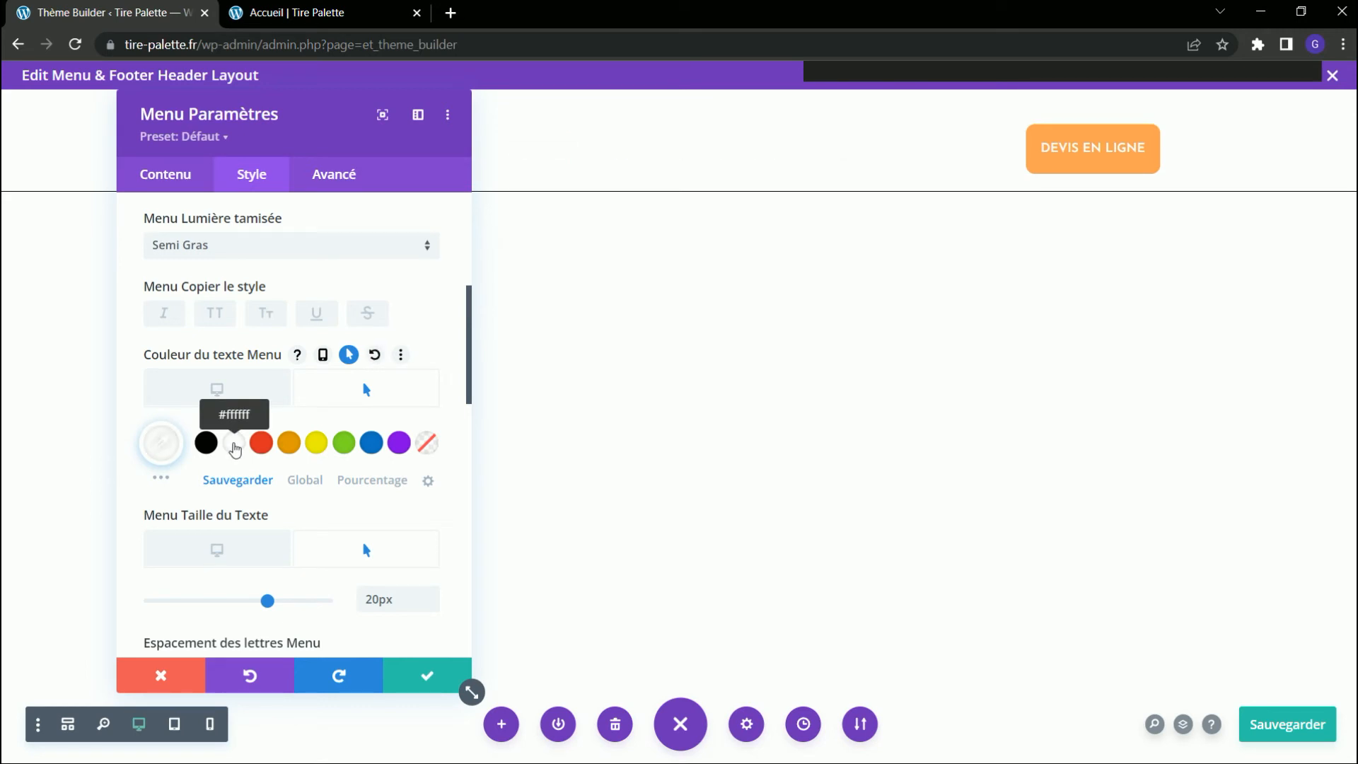
# Save the menu module's settings and check the menu colours on the reloaded Accueil page.
pyautogui.click(429, 674)
pyautogui.hotkey('ctrl', 'Tab')
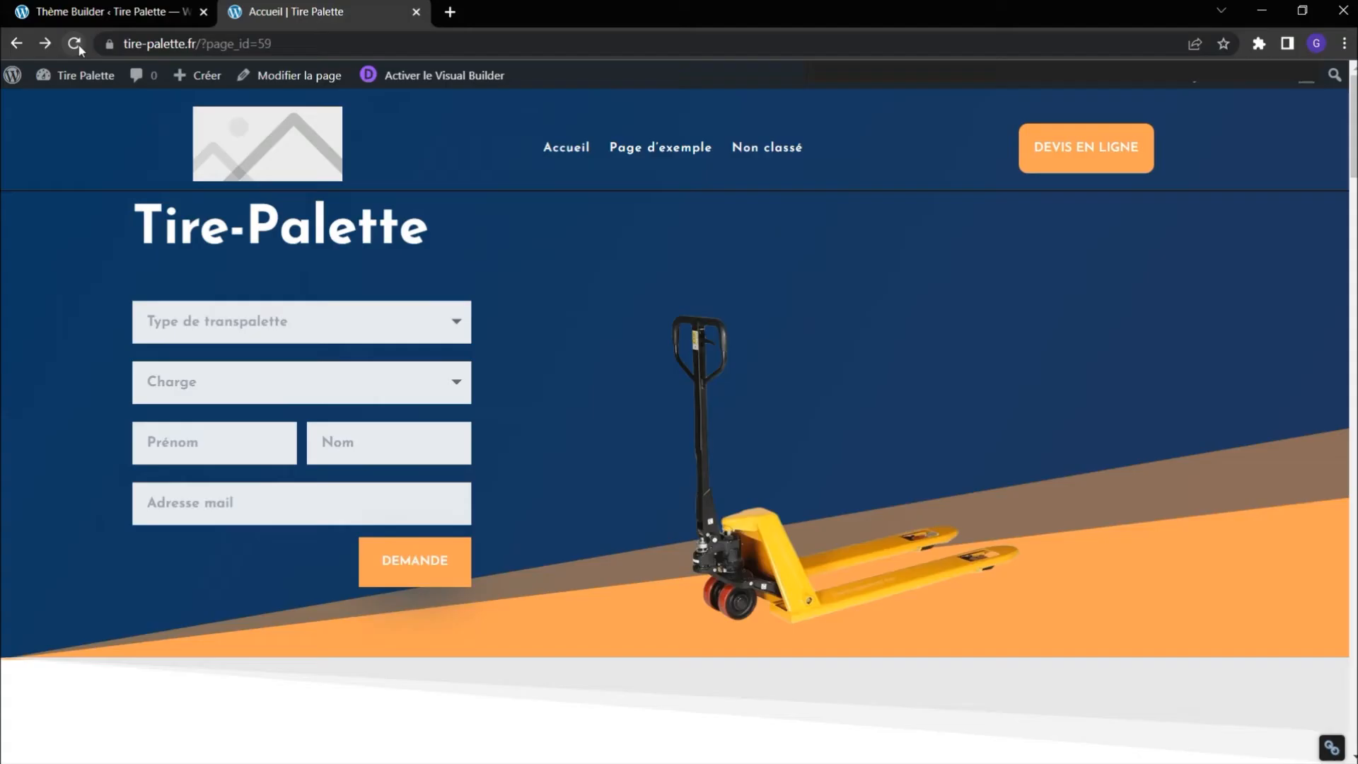
pyautogui.press('F5')
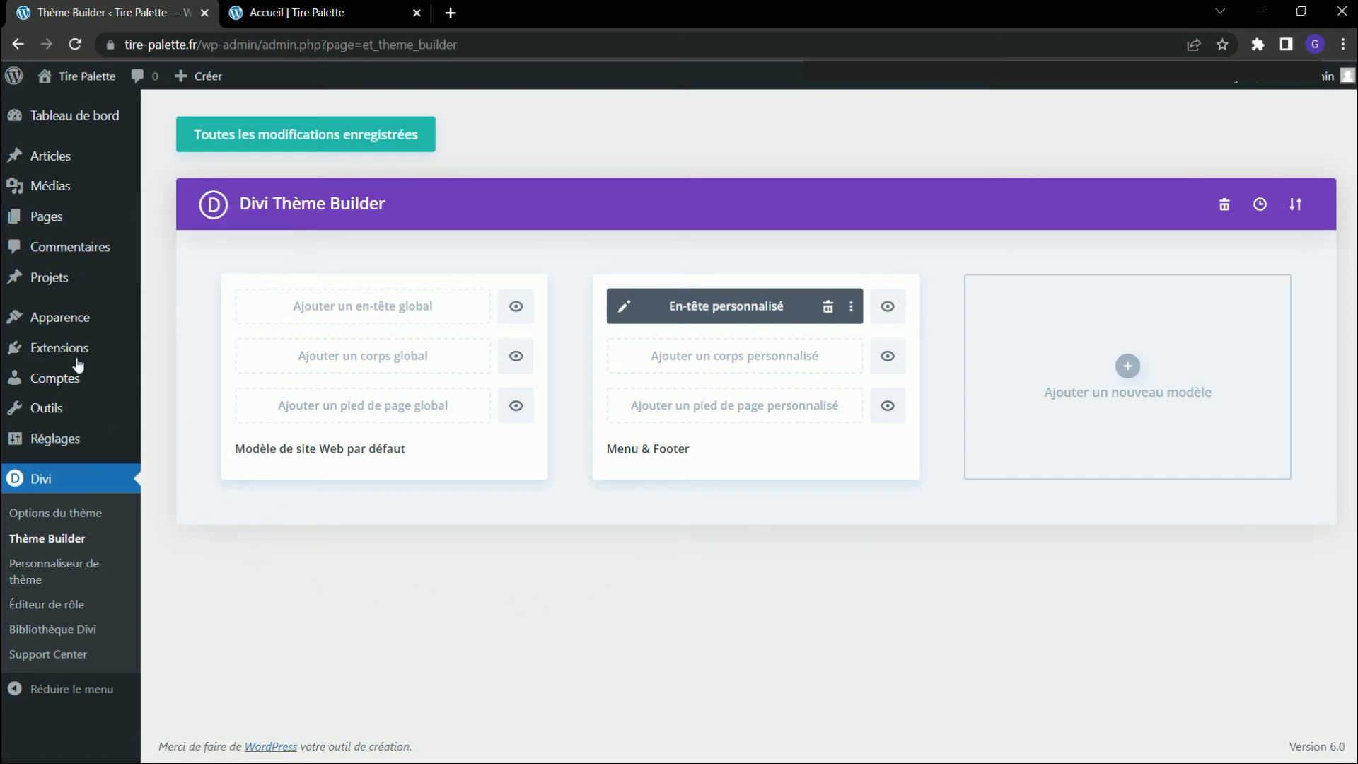
# View the site's list of articles and open the WordPress menu structure of "Menu principale" for editing.
pyautogui.click(44, 155)
pyautogui.moveTo(63, 444)
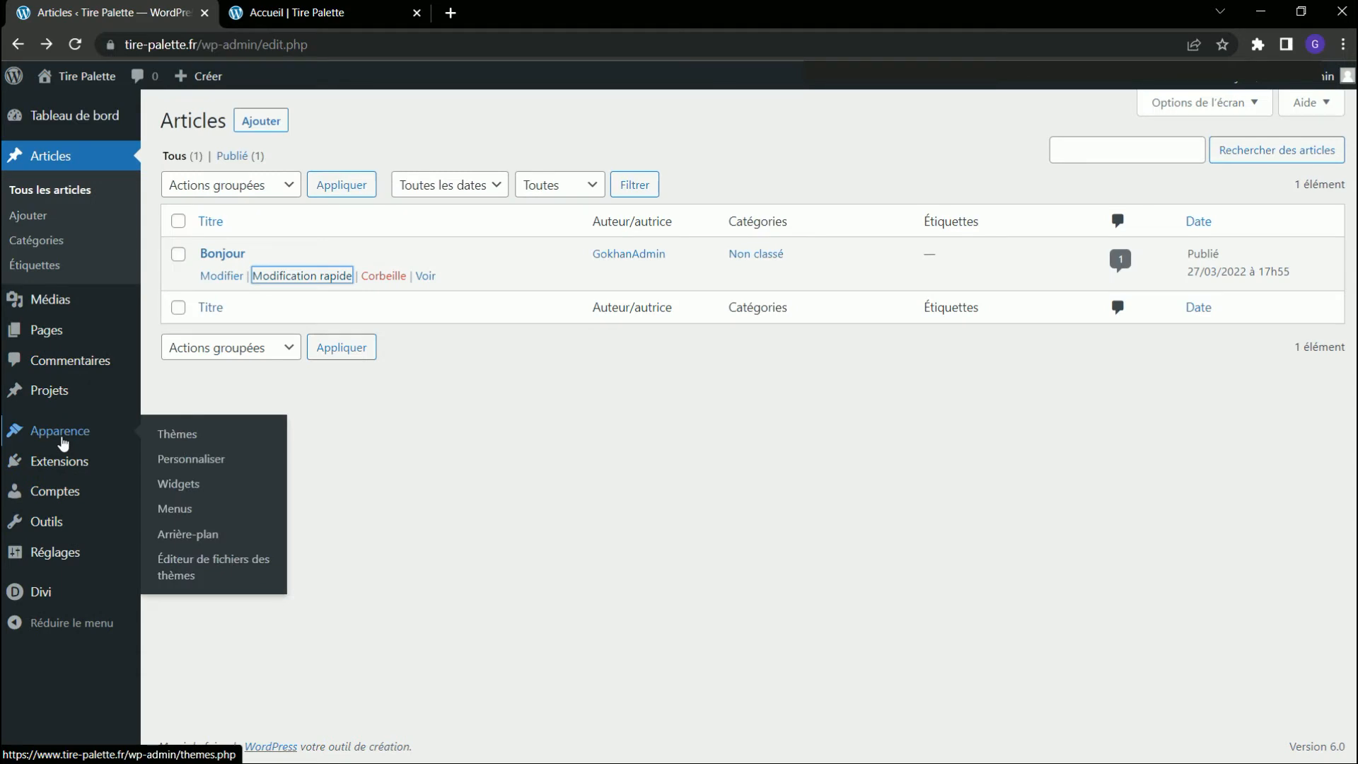
pyautogui.click(175, 509)
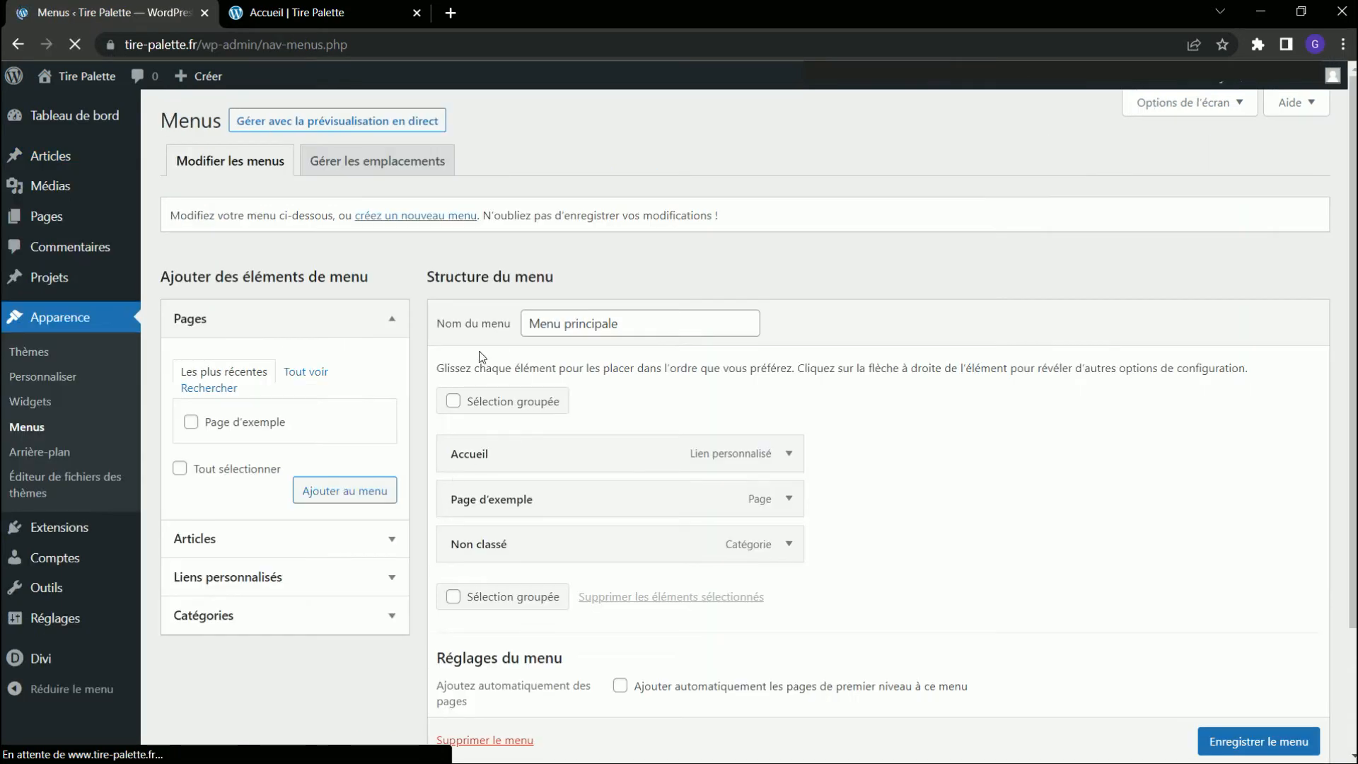
# Add the article "Bonjour" to "Menu principale" as a sub-item of "Page d'exemple" and save the menu.
pyautogui.click(233, 550)
pyautogui.click(222, 476)
pyautogui.click(191, 461)
pyautogui.click(314, 534)
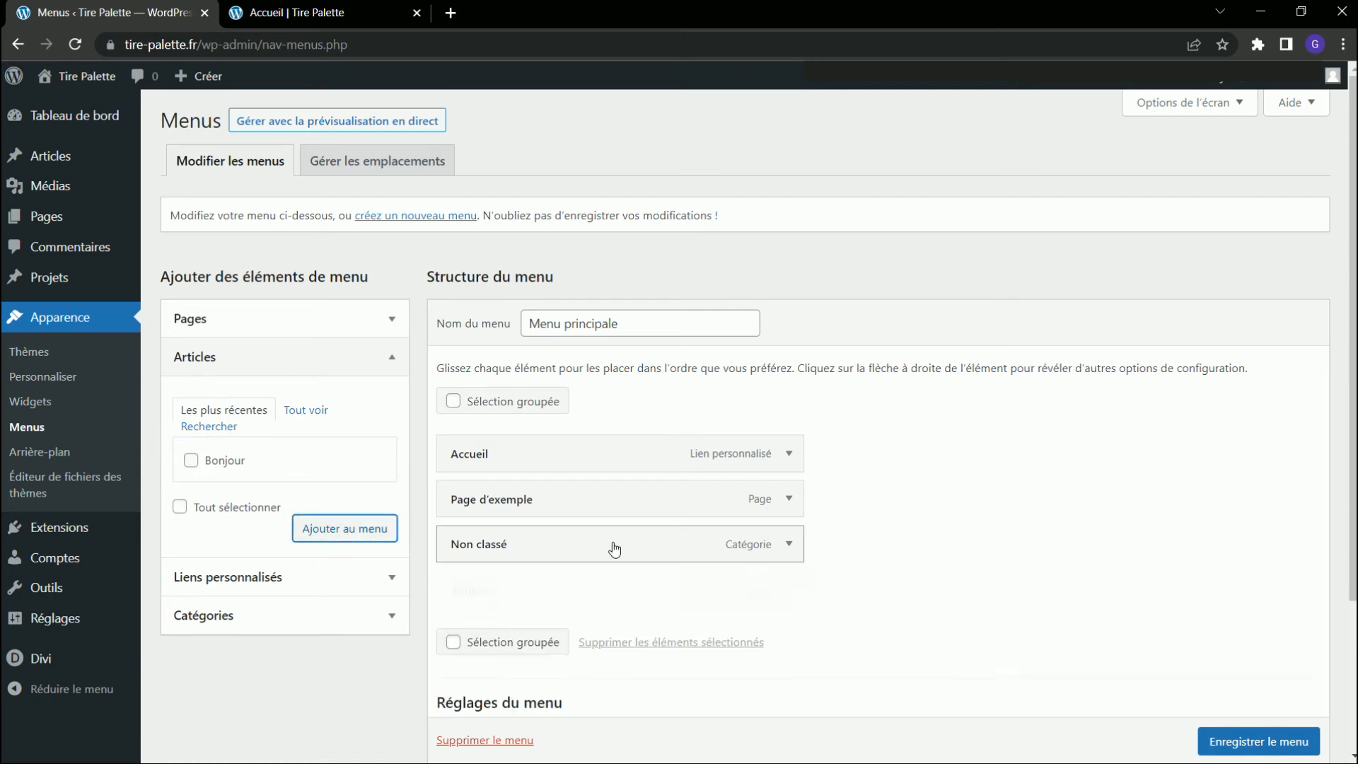
pyautogui.moveTo(639, 599); pyautogui.dragTo(670, 519)
pyautogui.click(1257, 742)
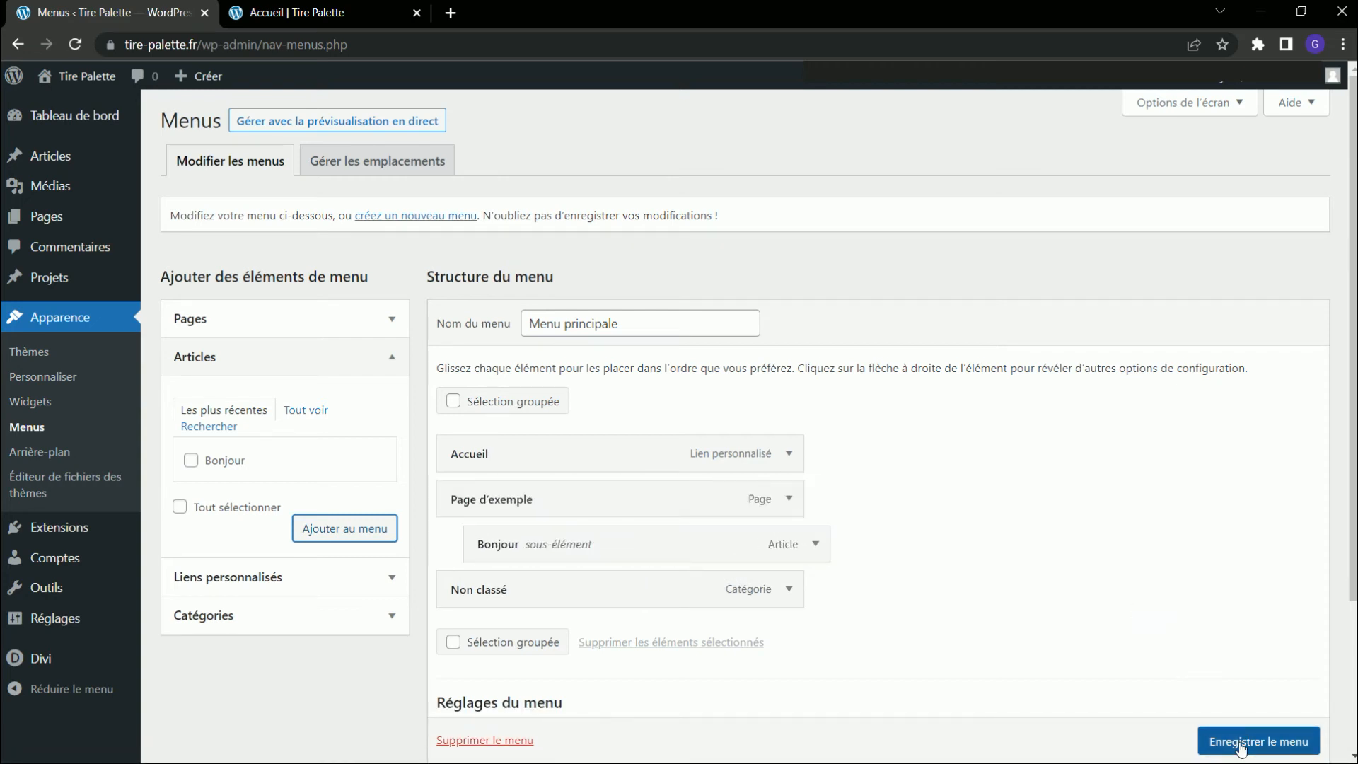
# Reopen the custom header of the "Menu & Footer" template in the Divi Theme Builder and save its layout.
pyautogui.moveTo(40, 659)
pyautogui.click(191, 596)
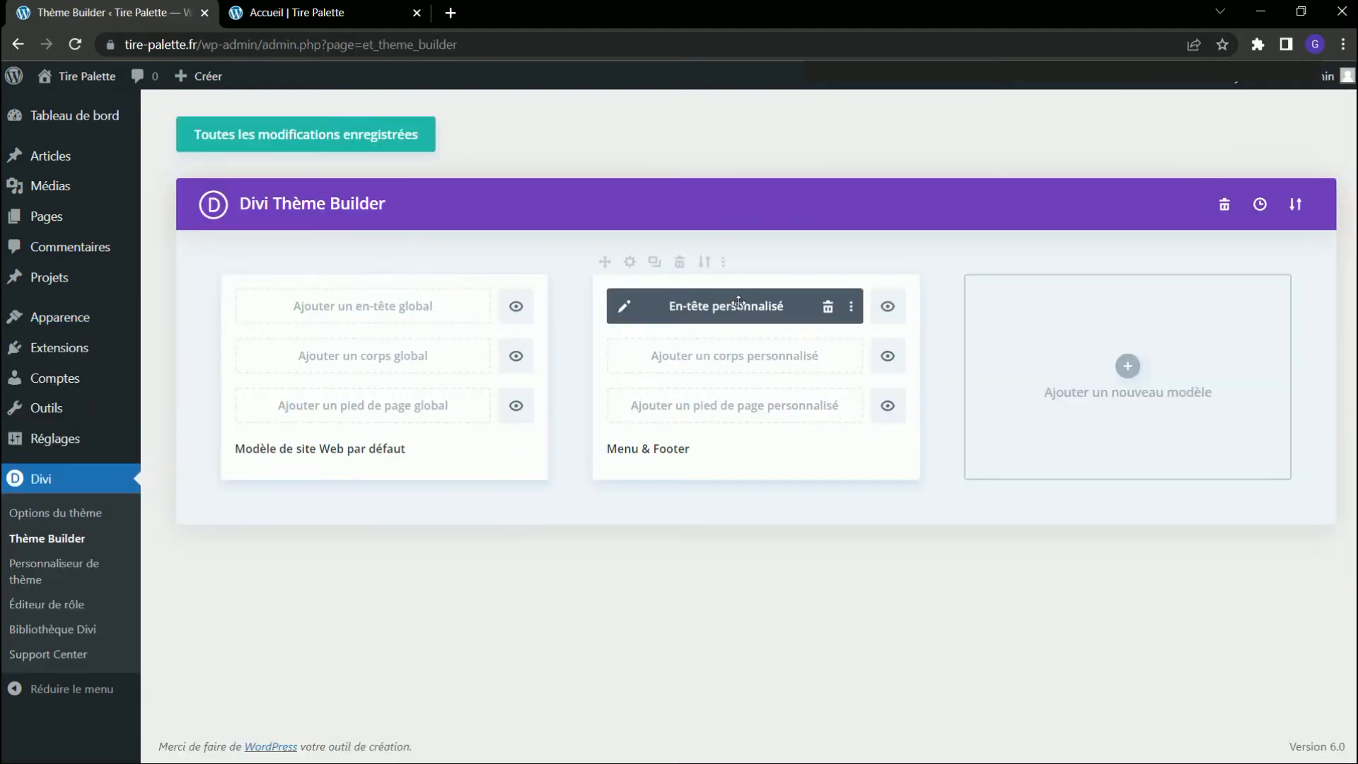
pyautogui.click(668, 306)
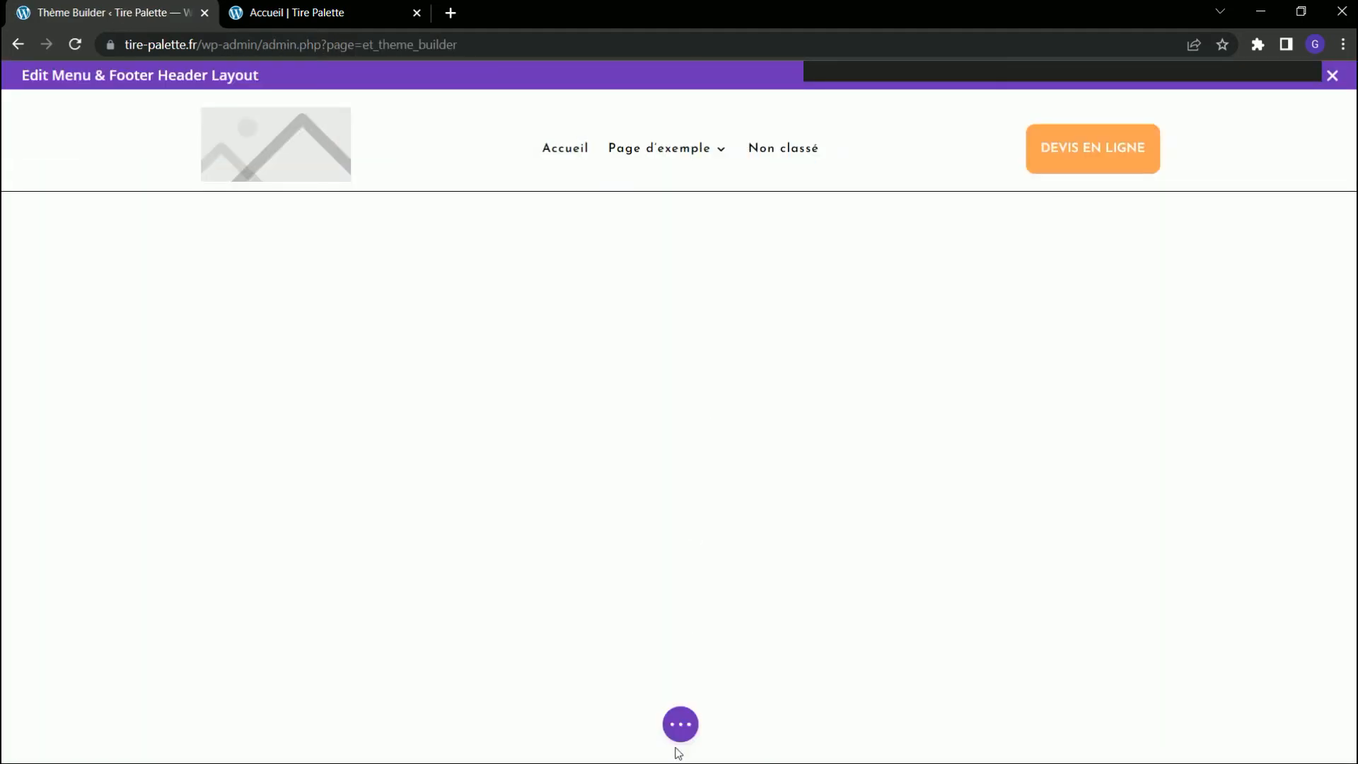
pyautogui.click(681, 724)
pyautogui.click(1319, 716)
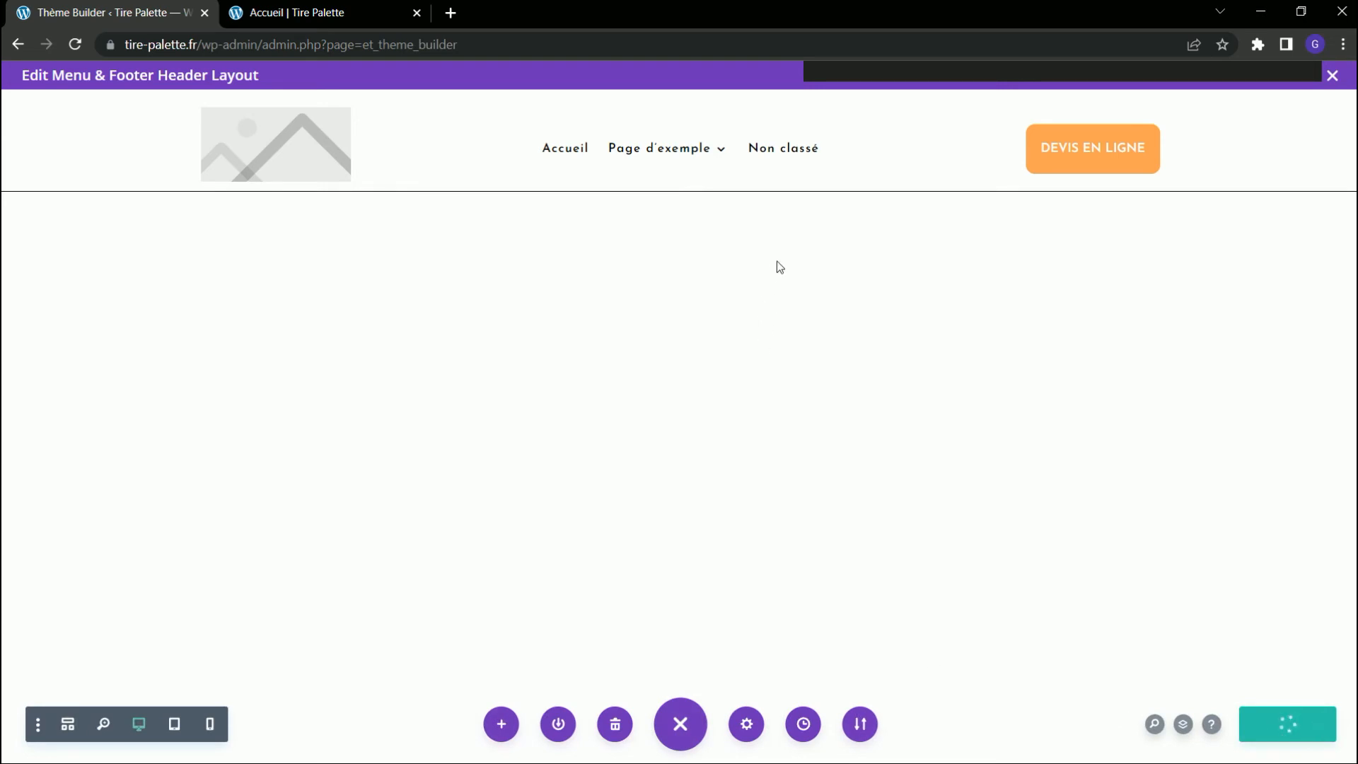
# Examine the "Page d'exemple" submenu on the reloaded Accueil page and return to the header layout editor.
pyautogui.click(320, 10)
pyautogui.press('F5')
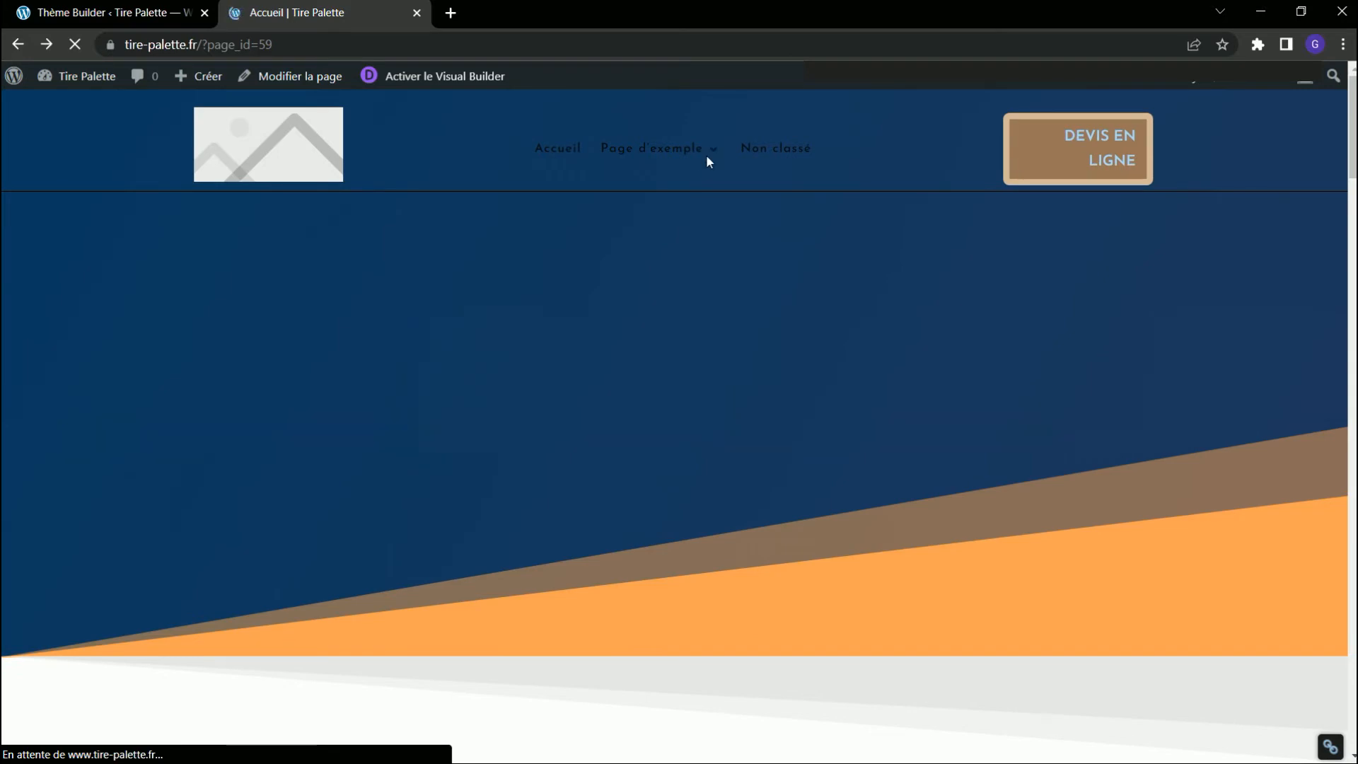
pyautogui.moveTo(706, 161)
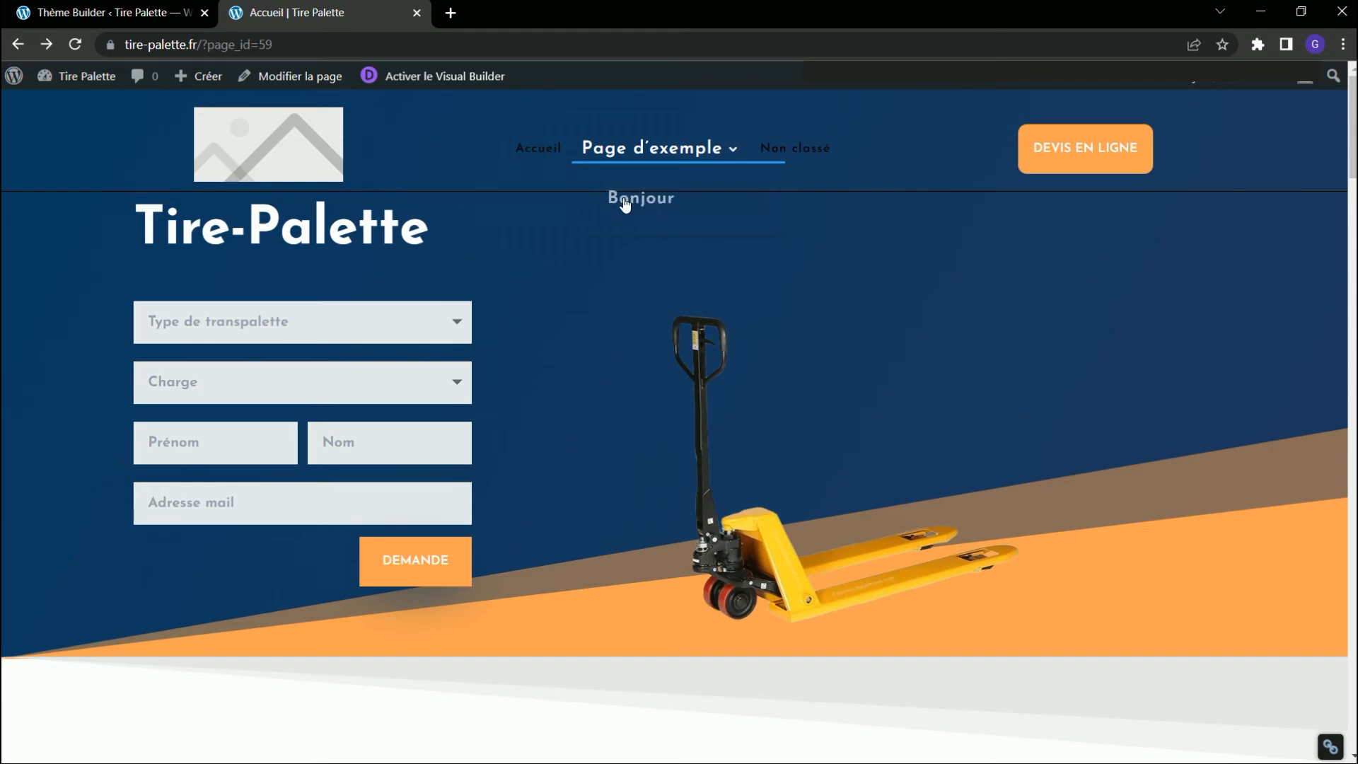
pyautogui.click(112, 12)
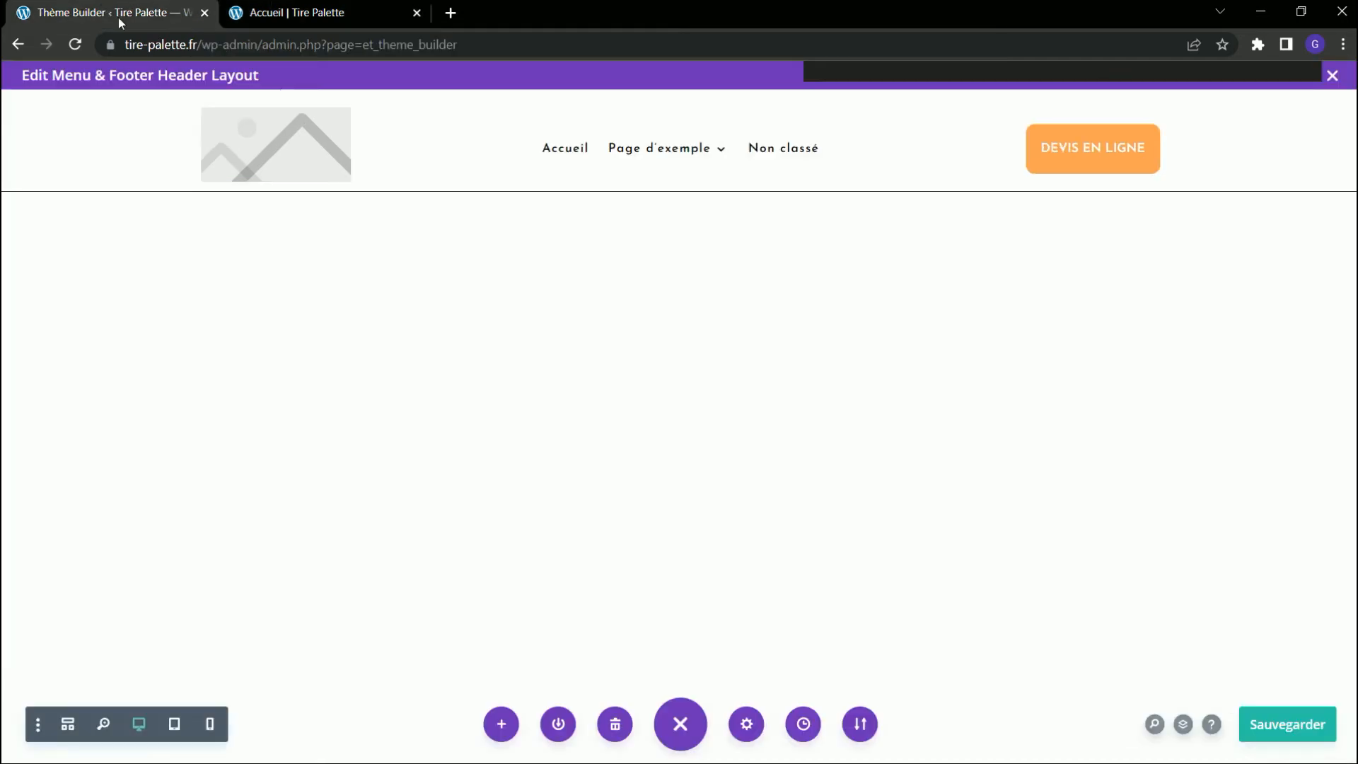
# Give the header menu's dropdown a black background and white text, save the module, and check the submenu on the Accueil page.
pyautogui.click(651, 150)
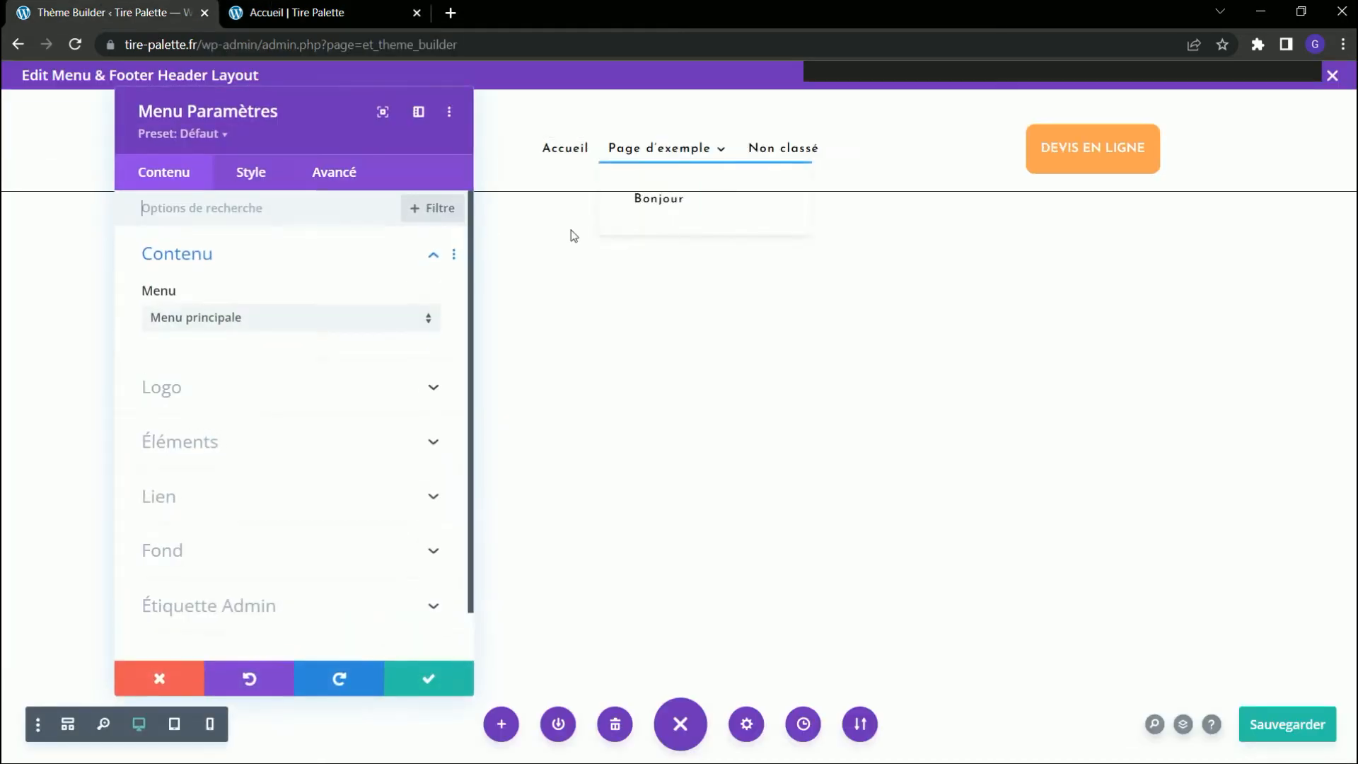
pyautogui.click(256, 174)
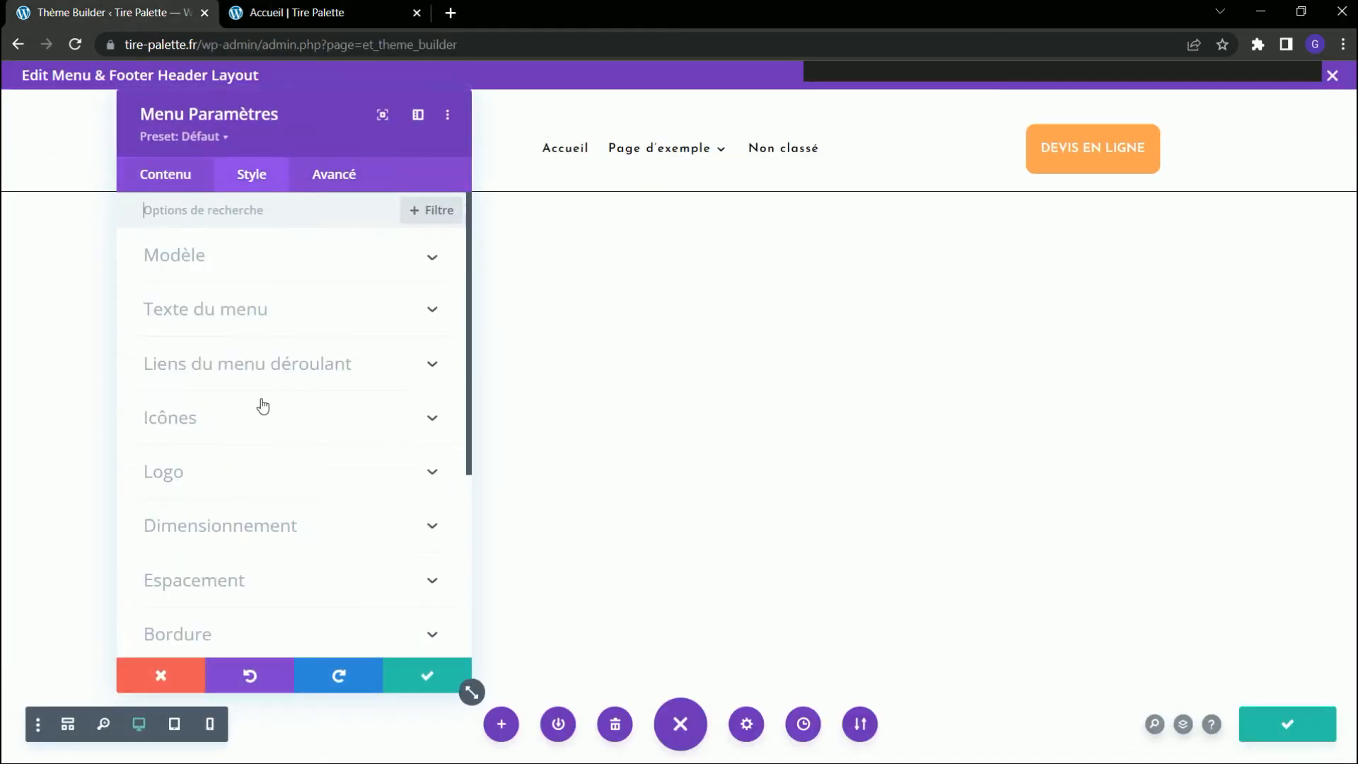
pyautogui.click(310, 367)
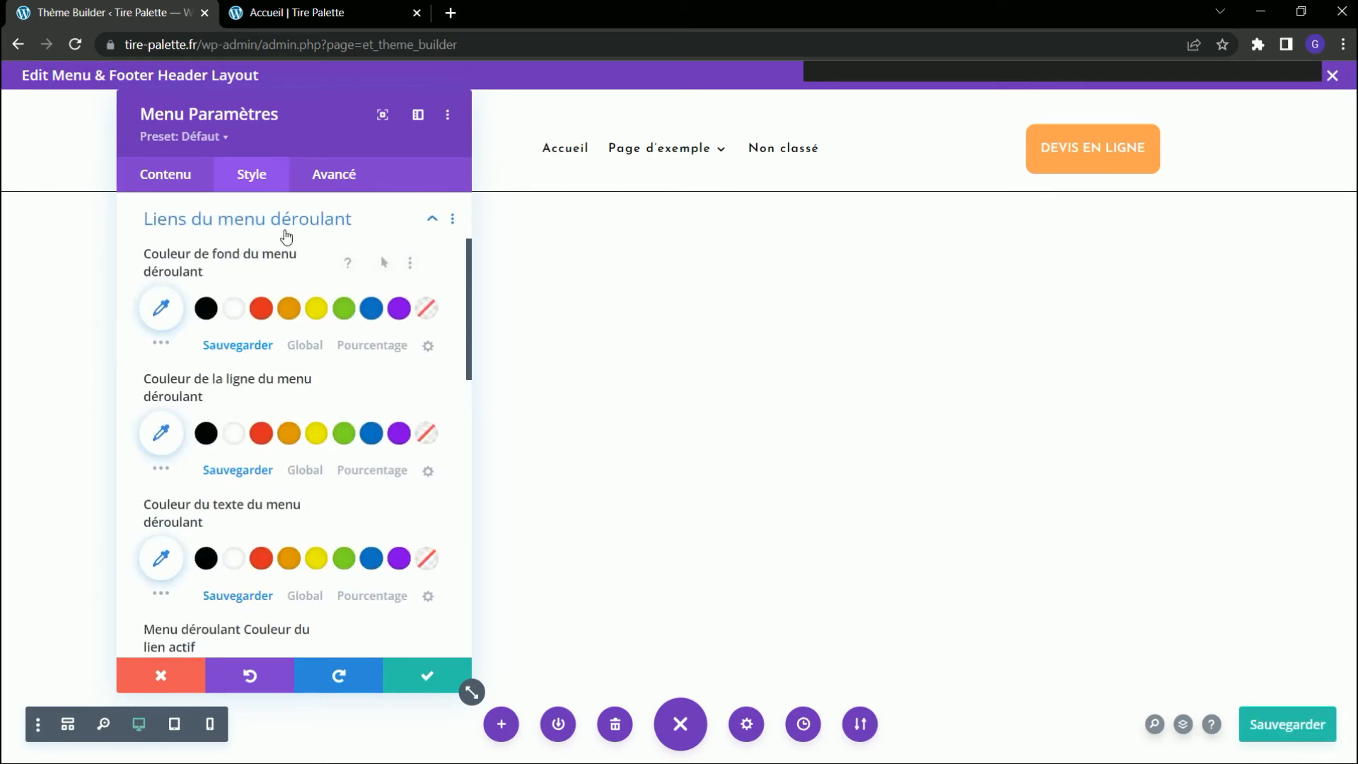
pyautogui.click(206, 311)
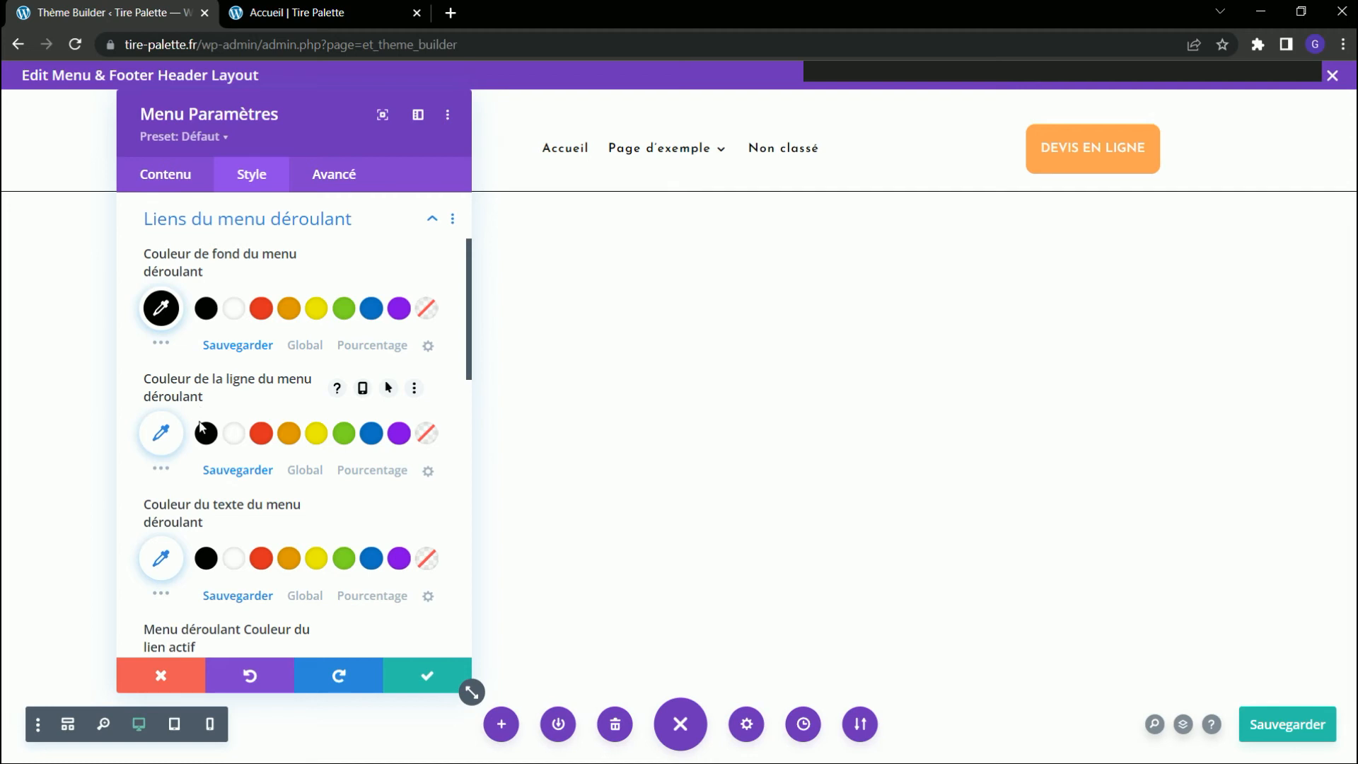
pyautogui.scroll(-1, 227, 443)
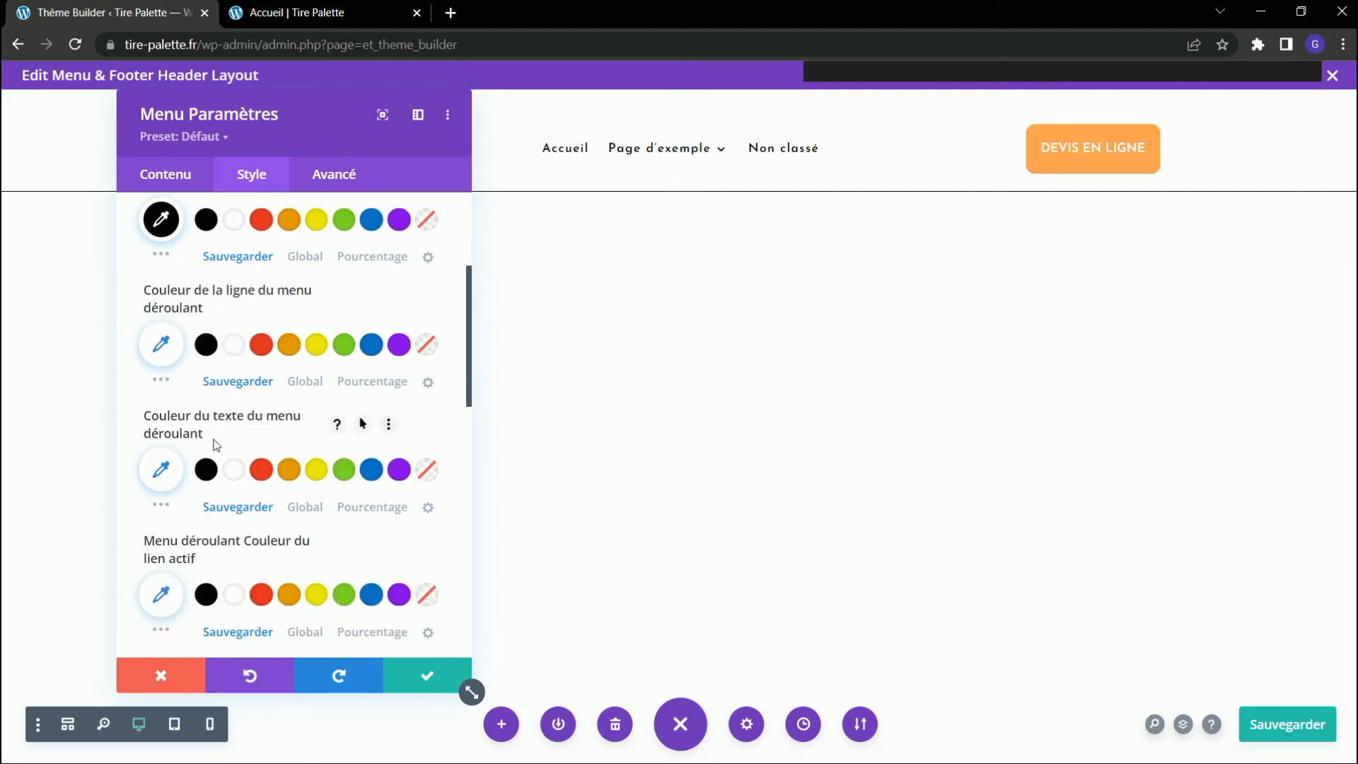
pyautogui.click(225, 473)
pyautogui.click(427, 676)
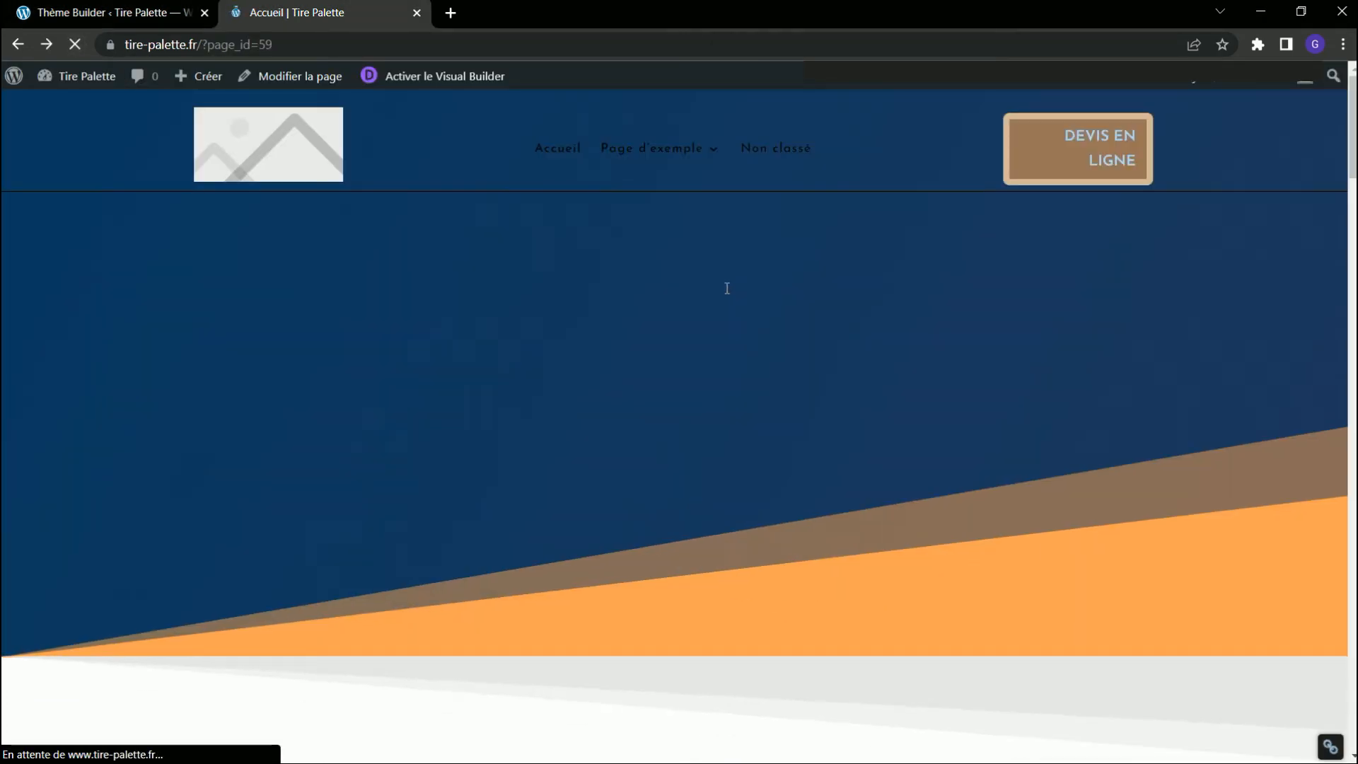
pyautogui.moveTo(652, 176)
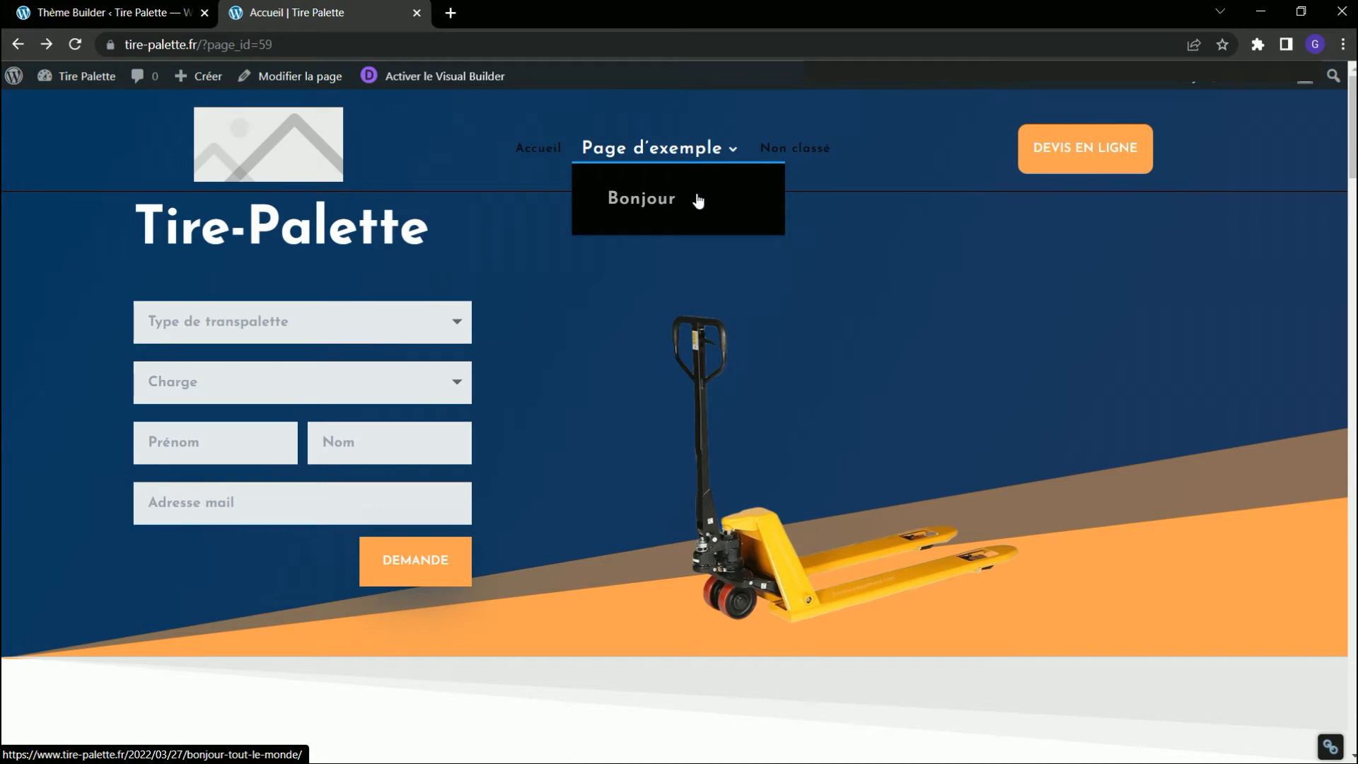
# Set the hover colour of the header menu's dropdown text to red in the menu module's style and save the module.
pyautogui.hotkey('ctrl', 'shift', 'Tab')
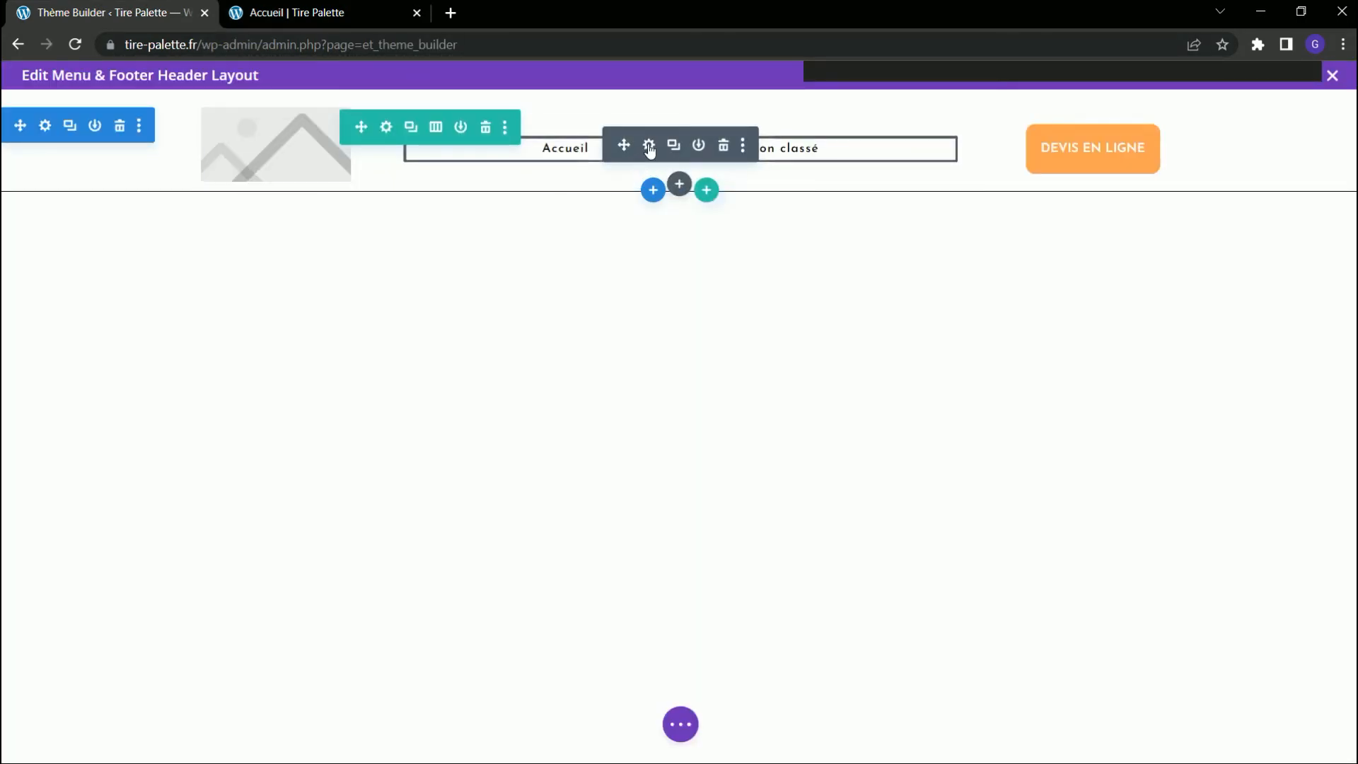
pyautogui.click(649, 150)
pyautogui.click(261, 178)
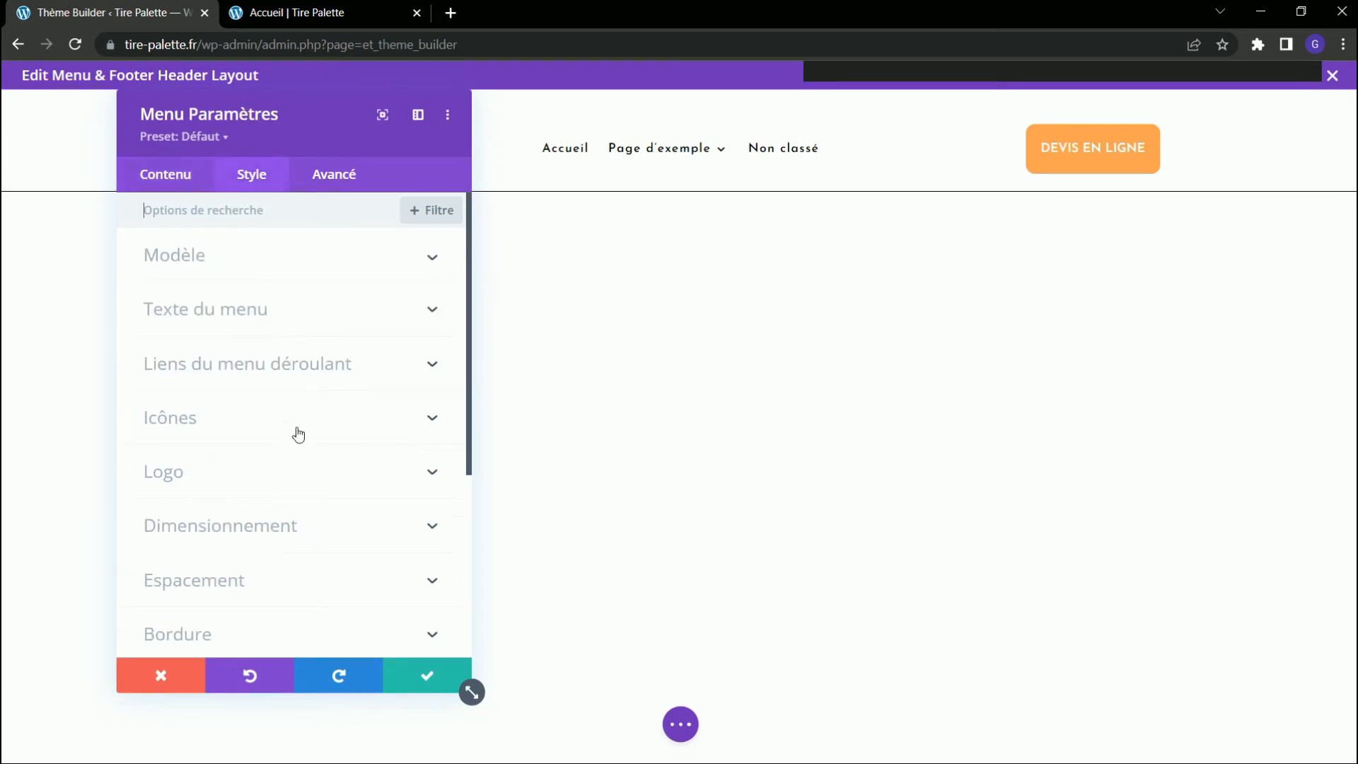
pyautogui.click(289, 366)
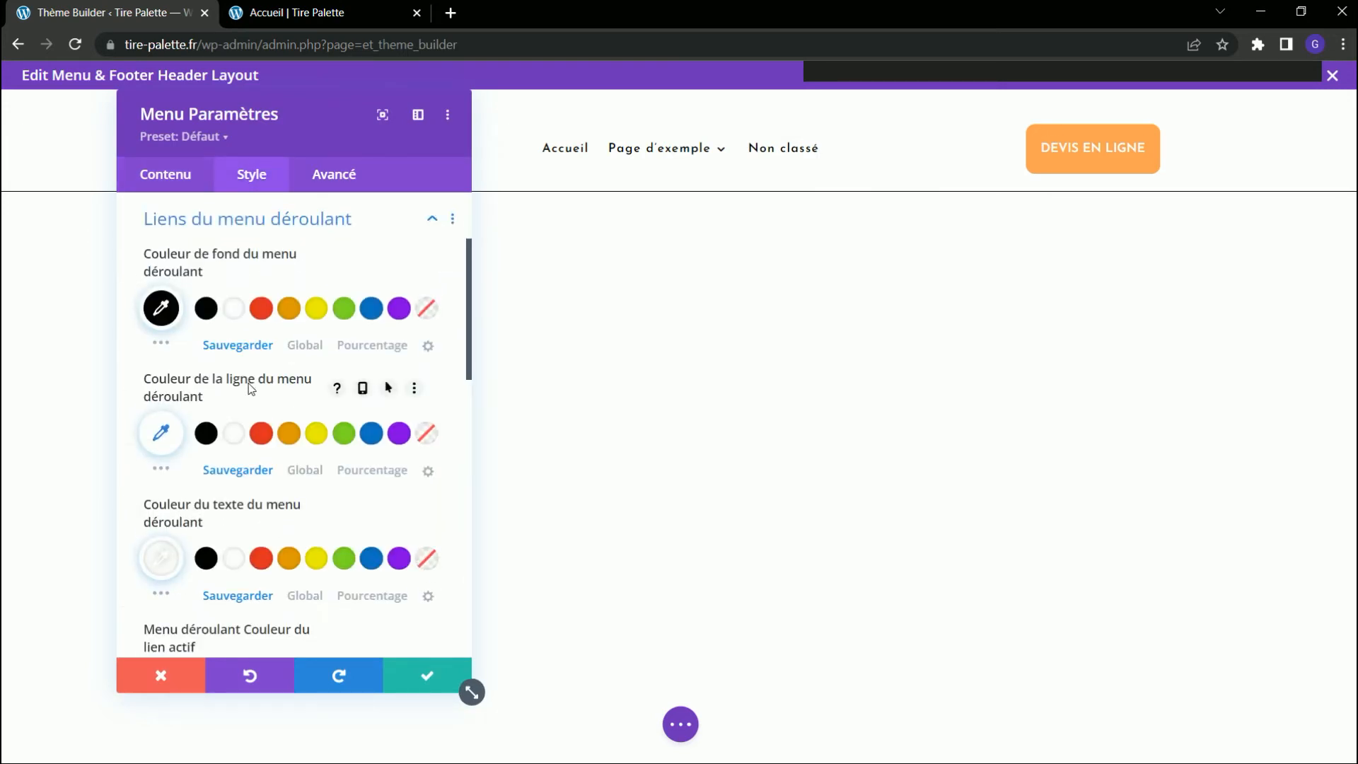
pyautogui.scroll(-2, 251, 388)
pyautogui.scroll(-10, 224, 329)
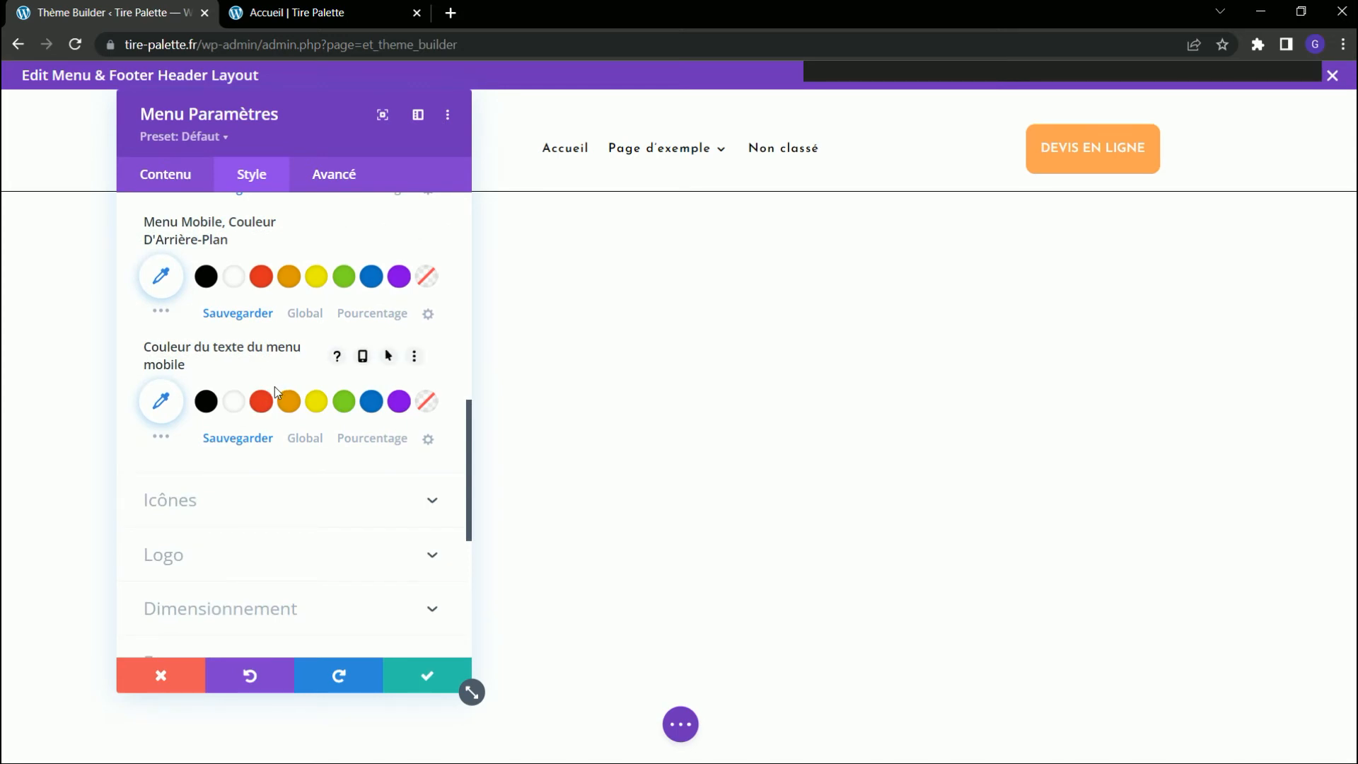
pyautogui.scroll(4, 276, 382)
pyautogui.scroll(4, 279, 375)
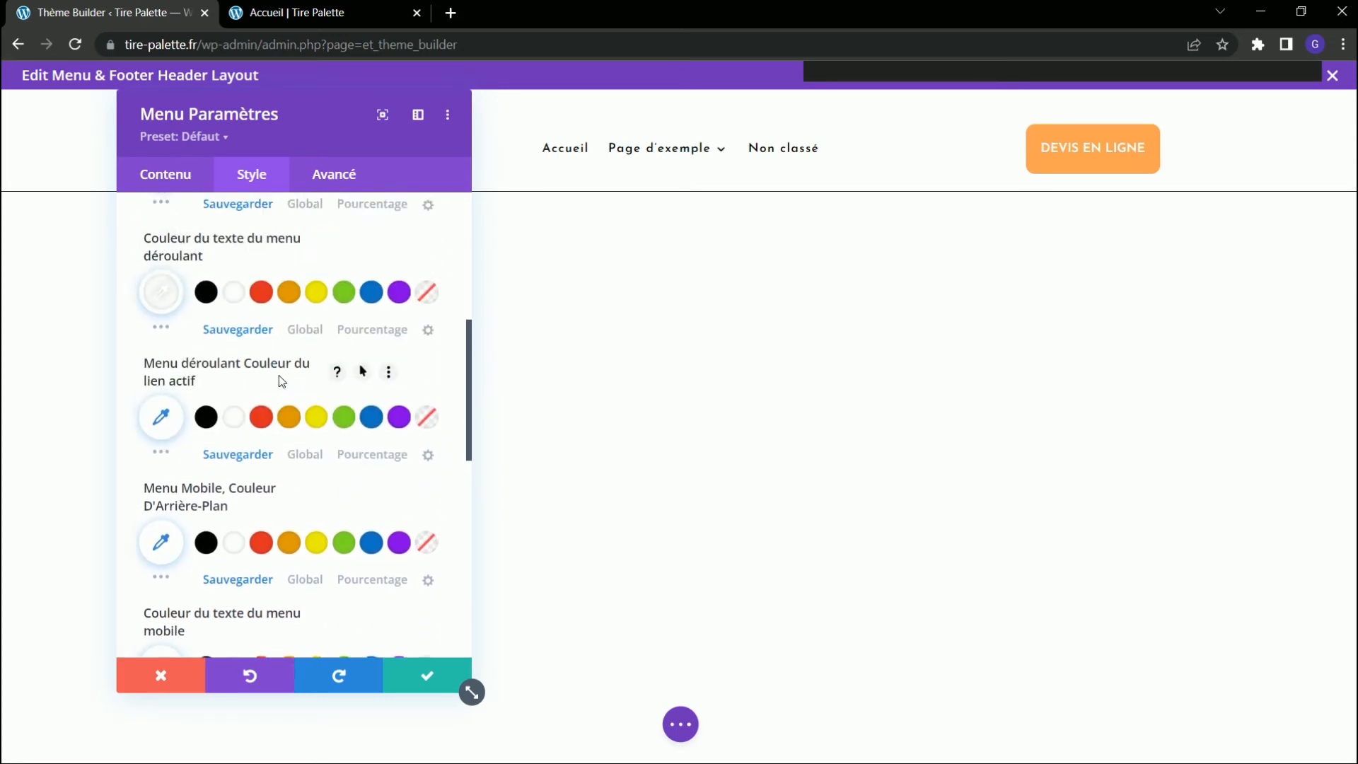
pyautogui.click(363, 337)
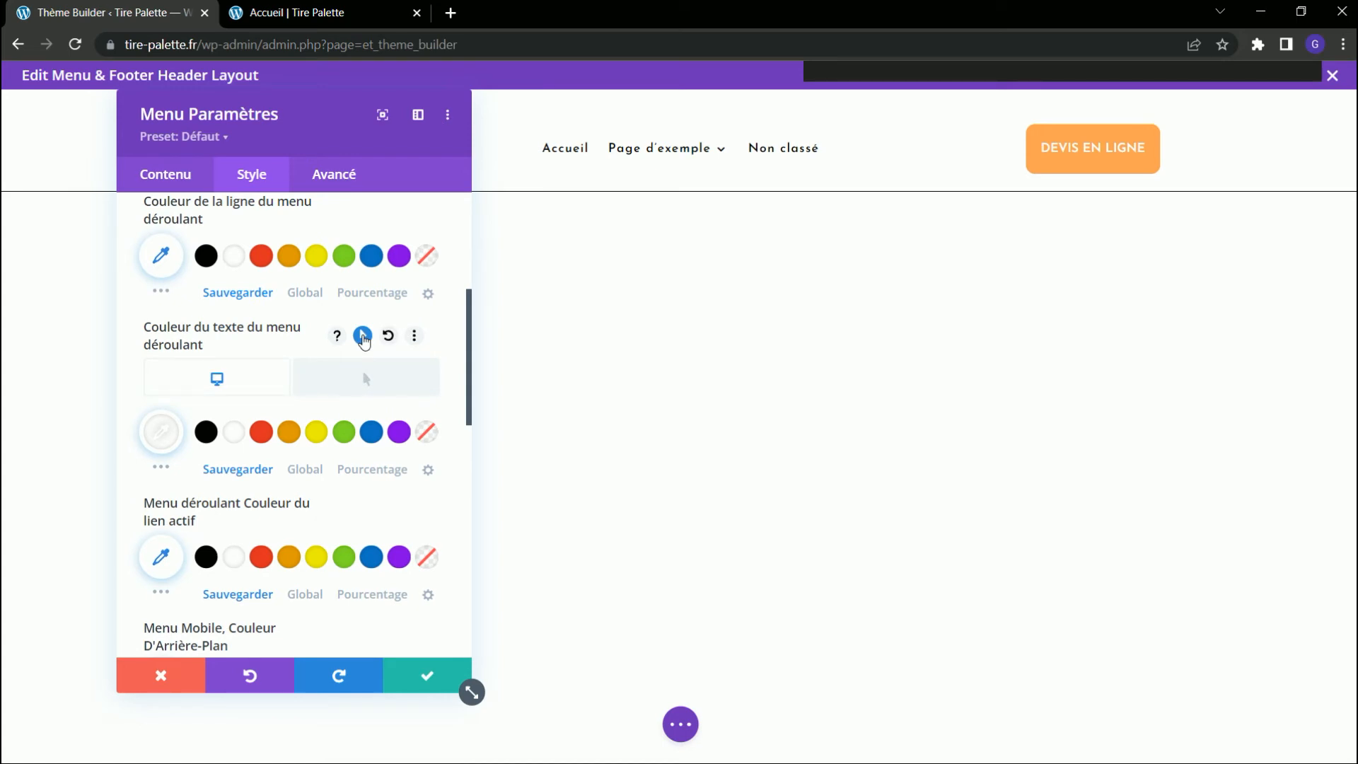
pyautogui.click(358, 379)
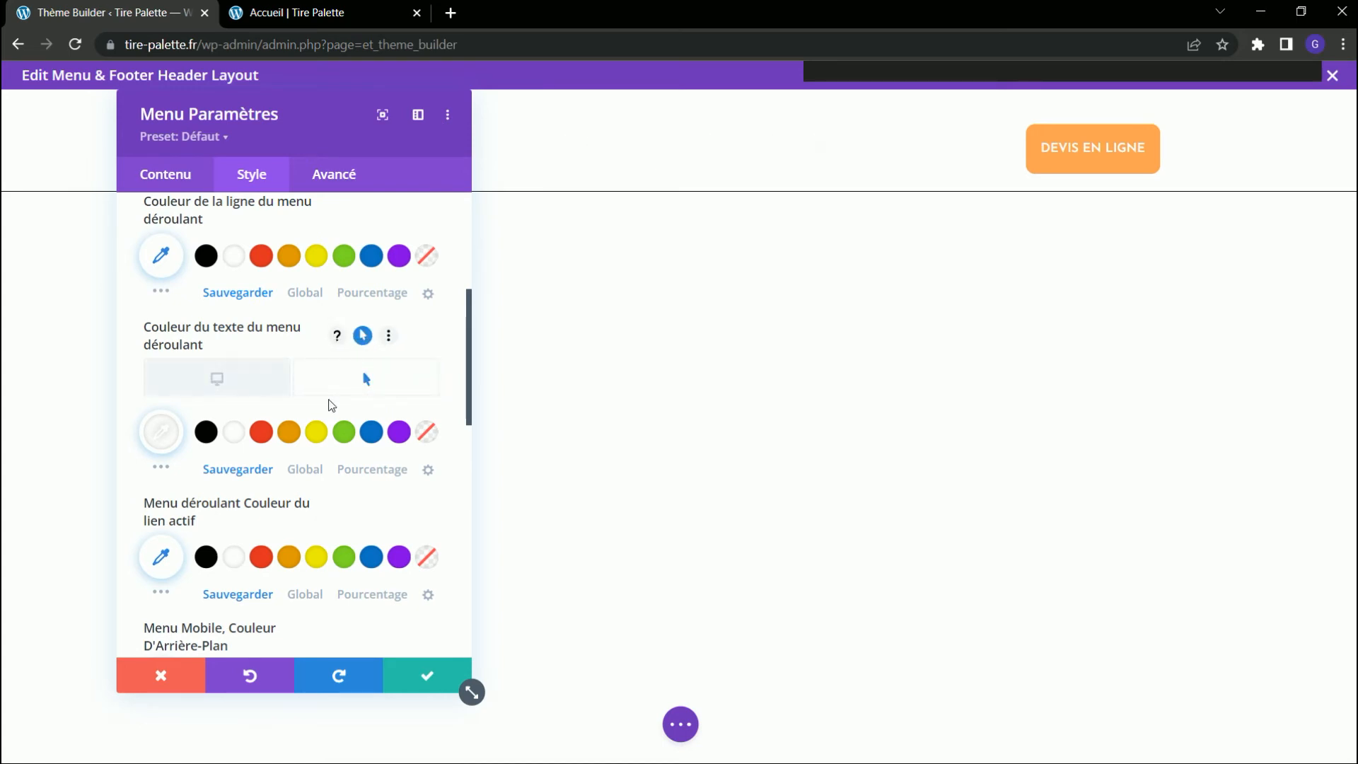
pyautogui.click(262, 433)
pyautogui.click(426, 676)
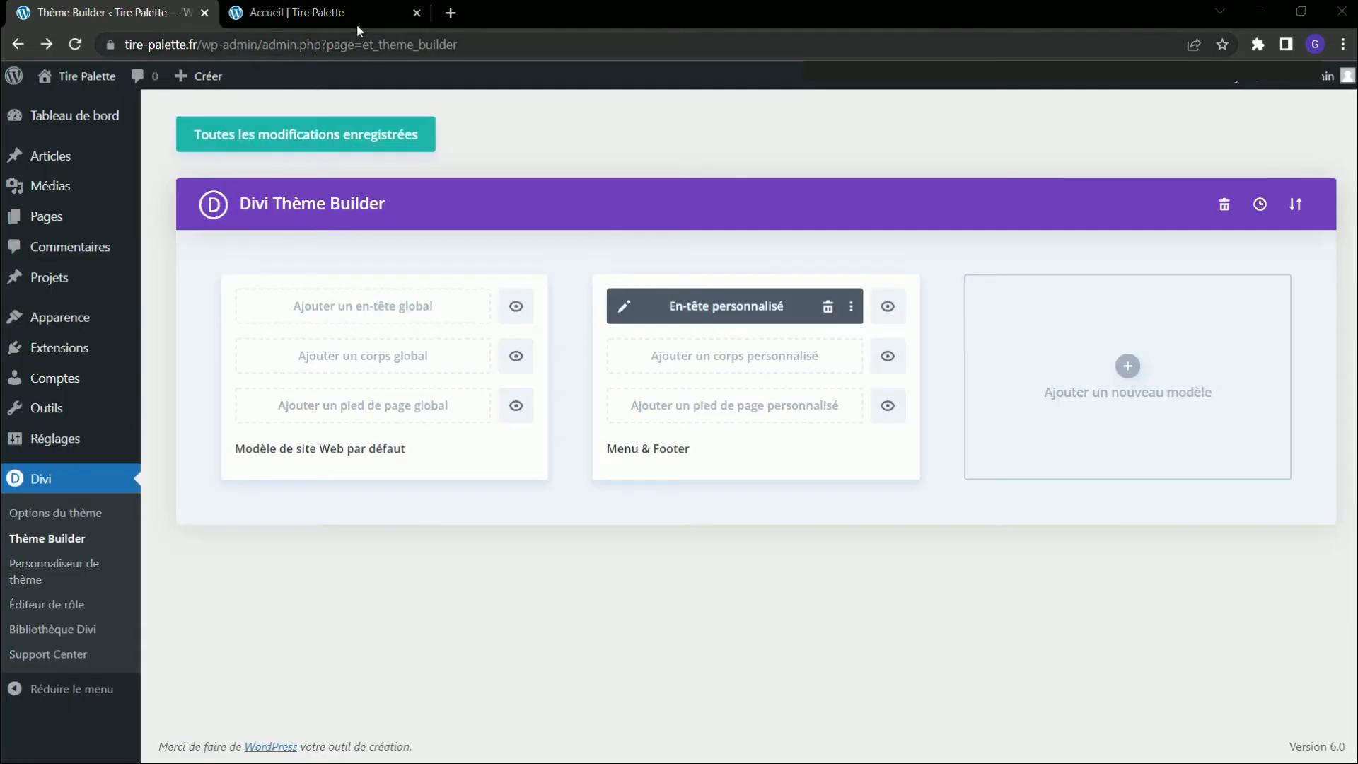
# Reload the Accueil page and check the hover colour in the "Page d'exemple" submenu.
pyautogui.click(358, 20)
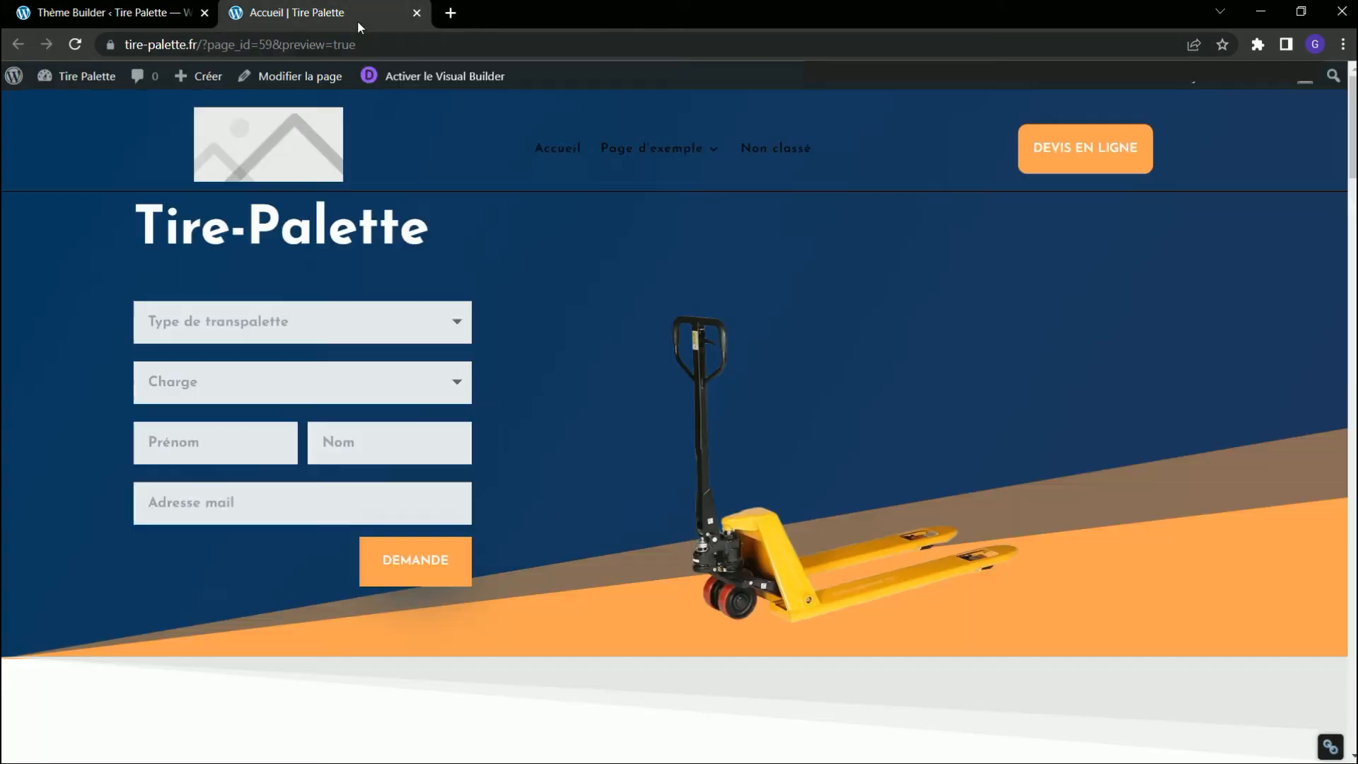
pyautogui.click(74, 44)
pyautogui.moveTo(663, 156)
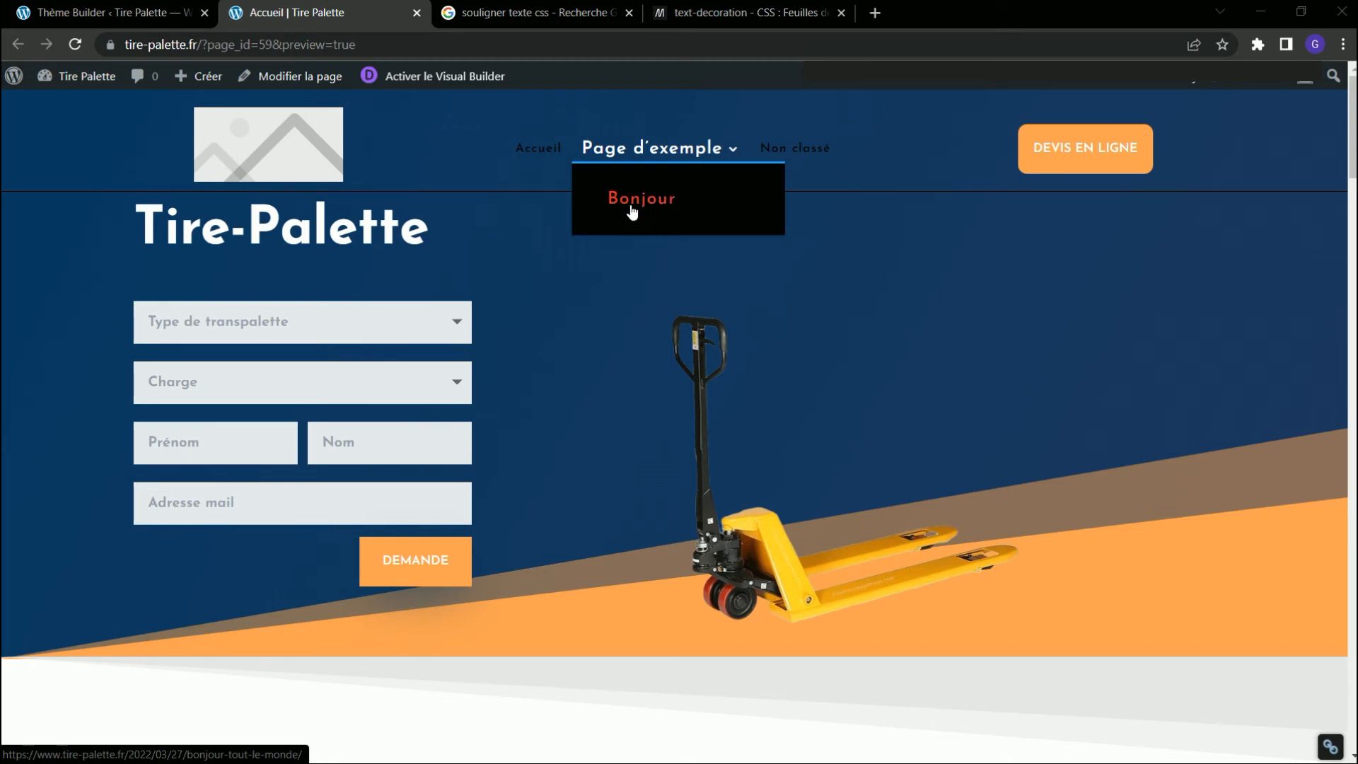
# Inspect the "Bonjour" submenu link in the browser's developer tools and select the selector of its sub-menu colour rule.
pyautogui.rightClick(632, 209)
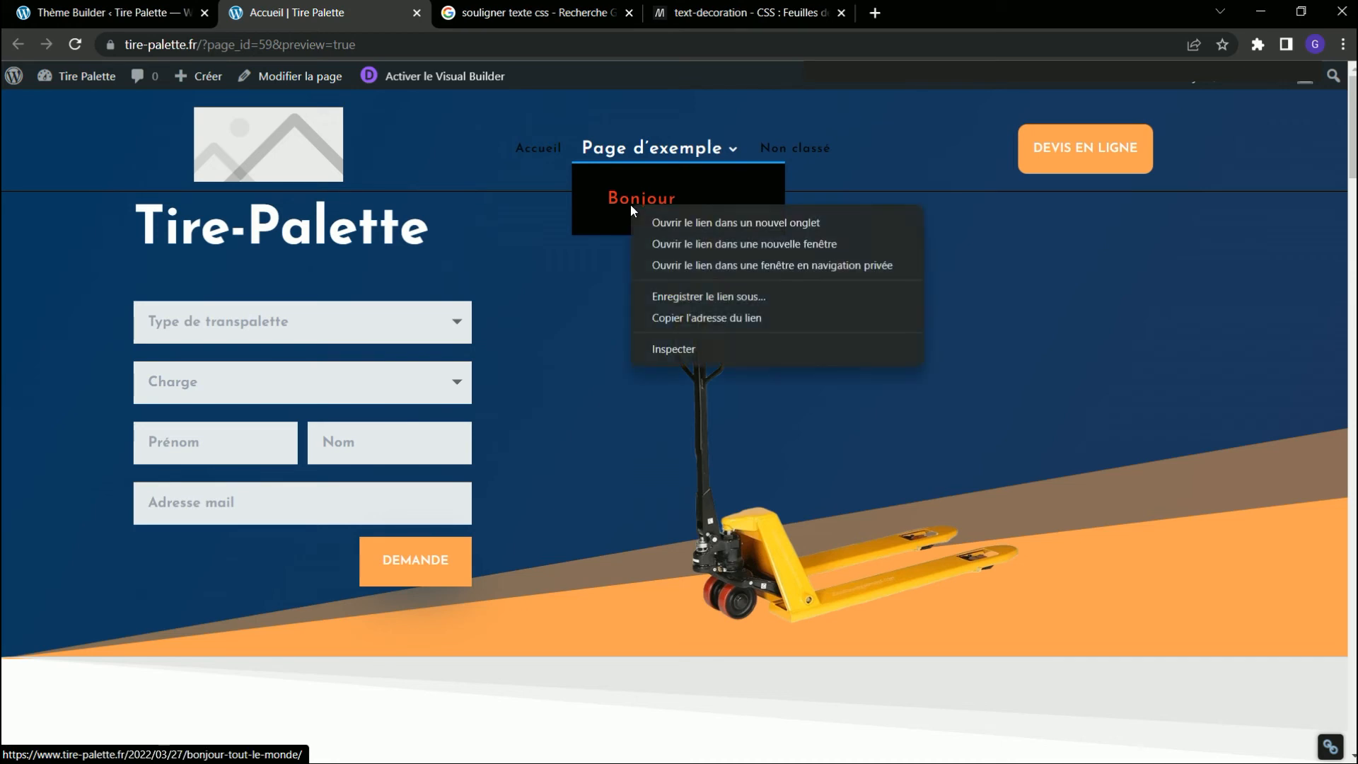
pyautogui.click(669, 349)
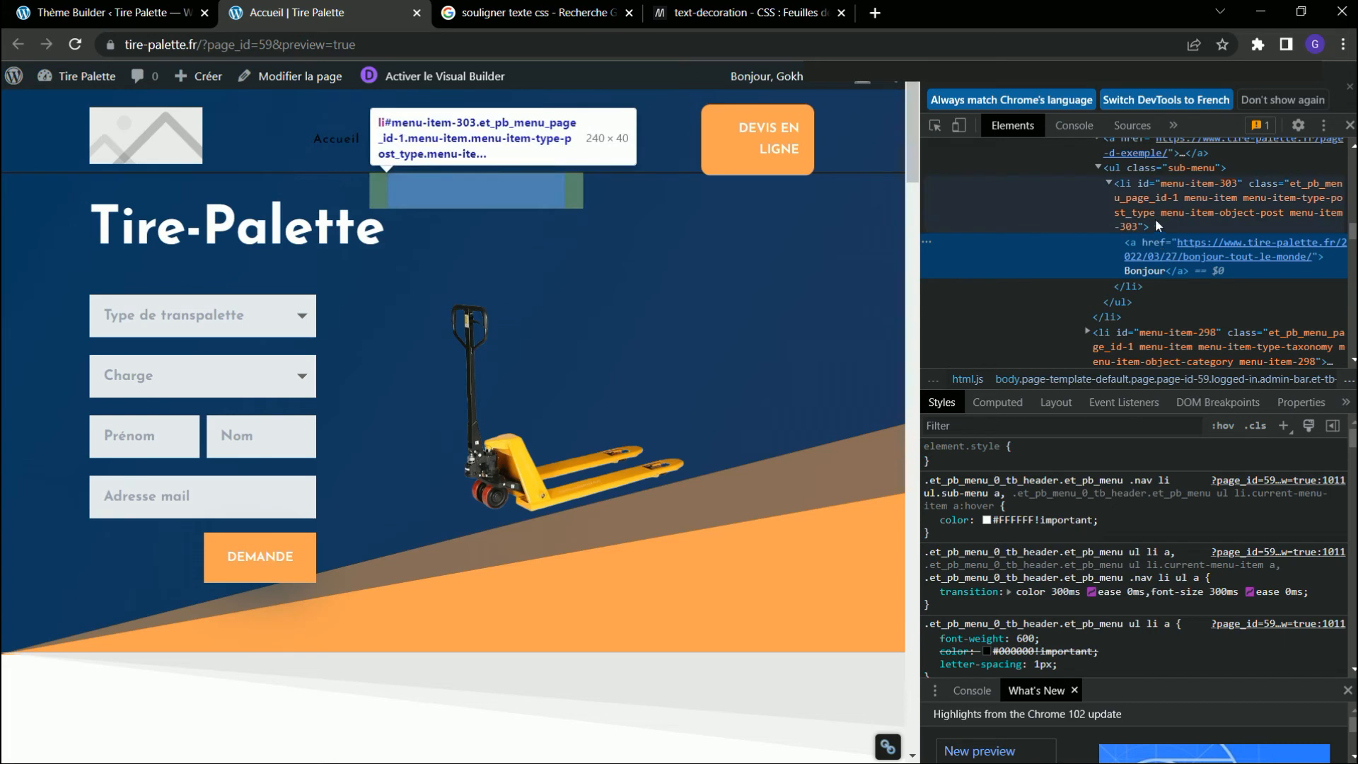
pyautogui.click(1132, 247)
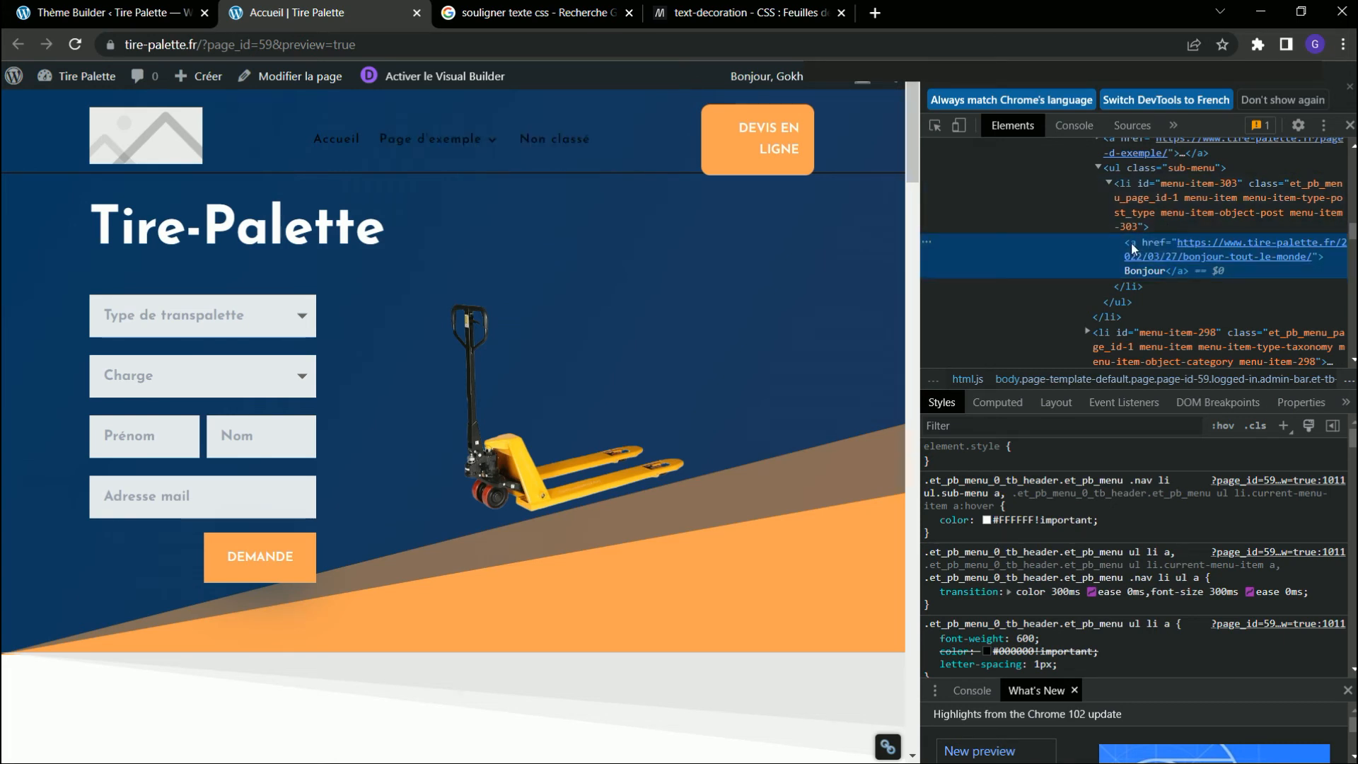
pyautogui.click(986, 478)
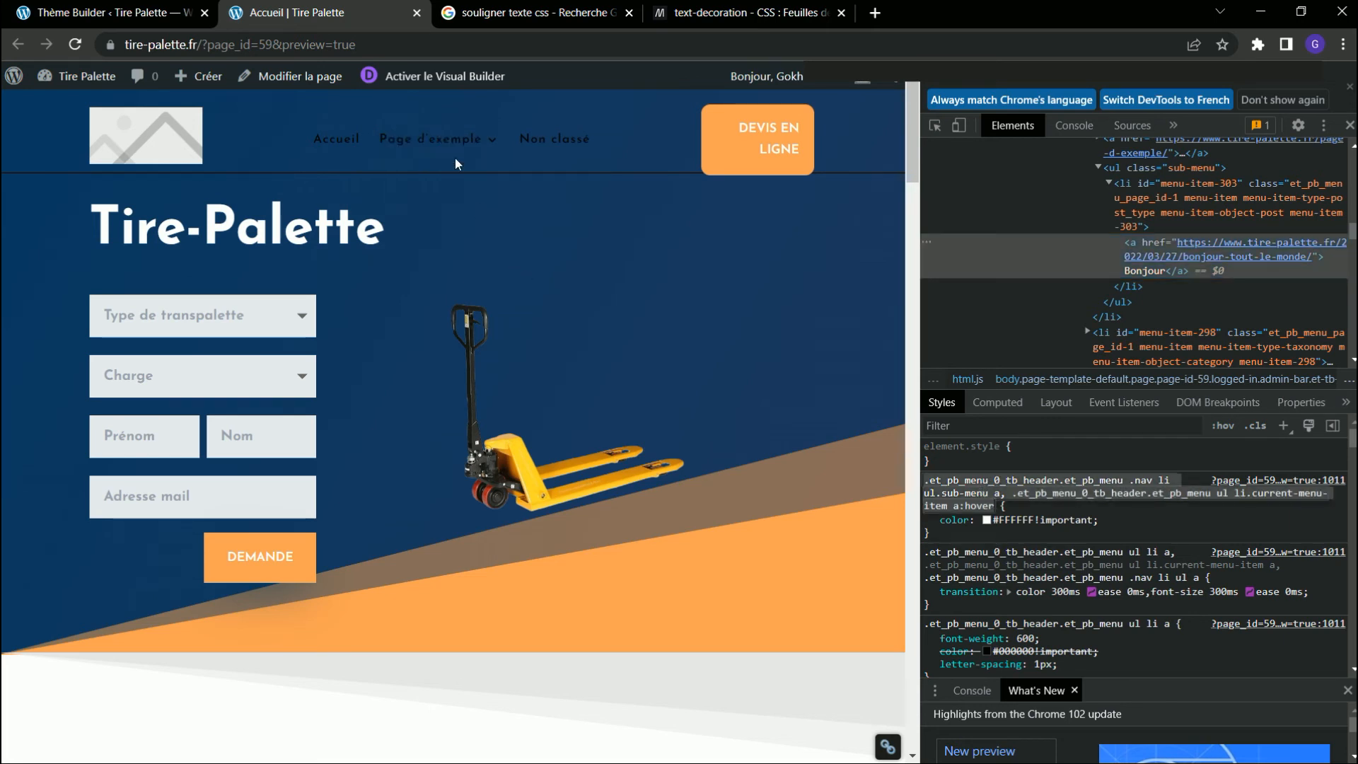
# Switch to the Paint screenshot of the inspected page and examine the CSS hover rule for the "Bonjour" submenu link.
pyautogui.moveTo(446, 145)
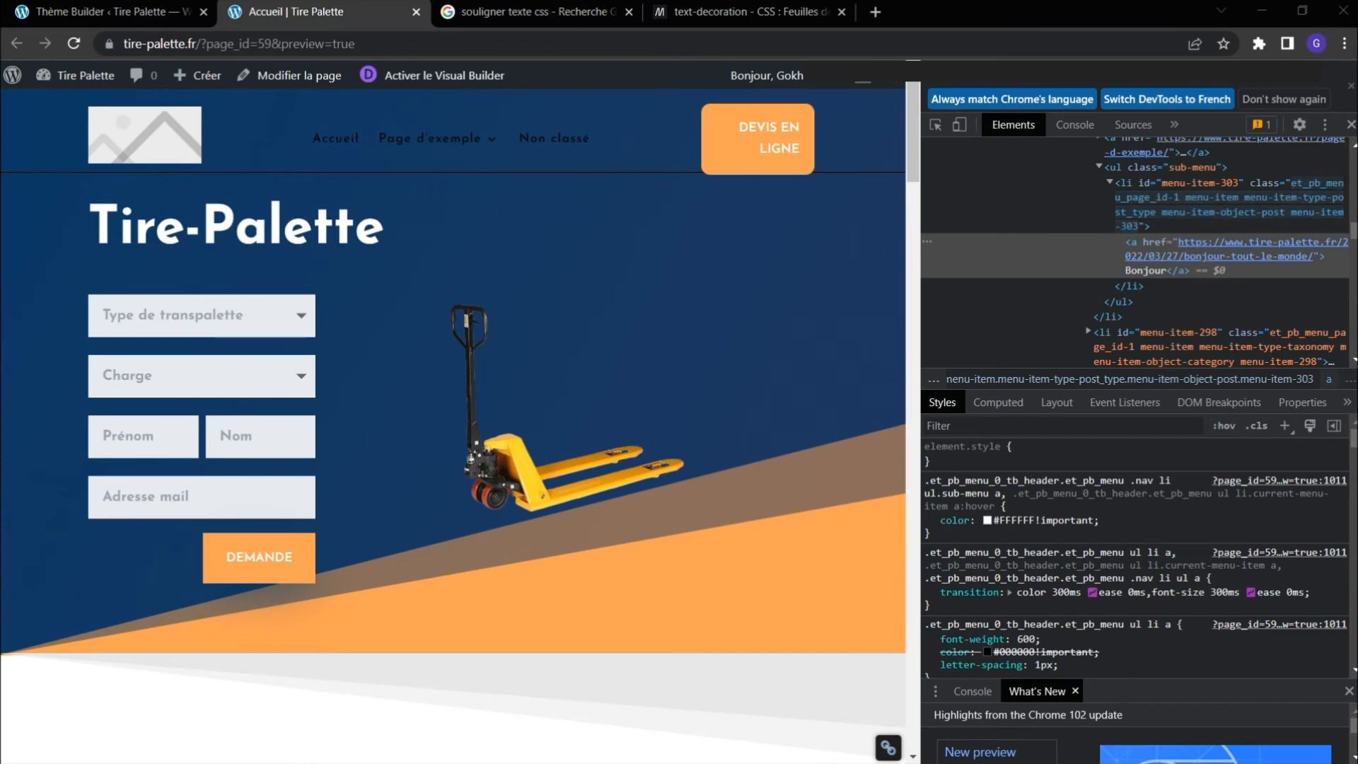
pyautogui.moveTo(1357, 331)
pyautogui.mouseDown()
pyautogui.moveTo(719, 331)
pyautogui.moveTo(702, 183)
pyautogui.mouseUp()
pyautogui.doubleClick(681, 190)
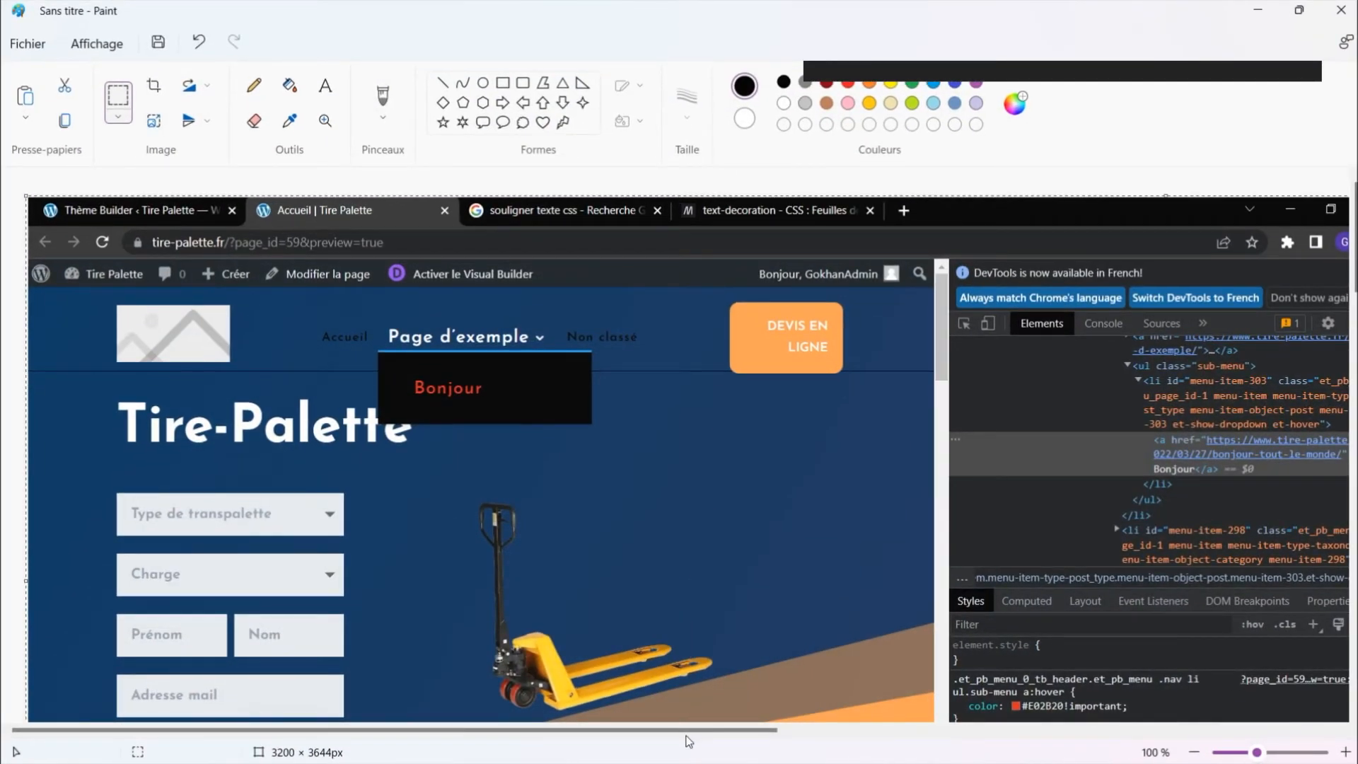
pyautogui.moveTo(697, 732)
pyautogui.mouseDown()
pyautogui.moveTo(875, 732)
pyautogui.moveTo(831, 732)
pyautogui.mouseUp()
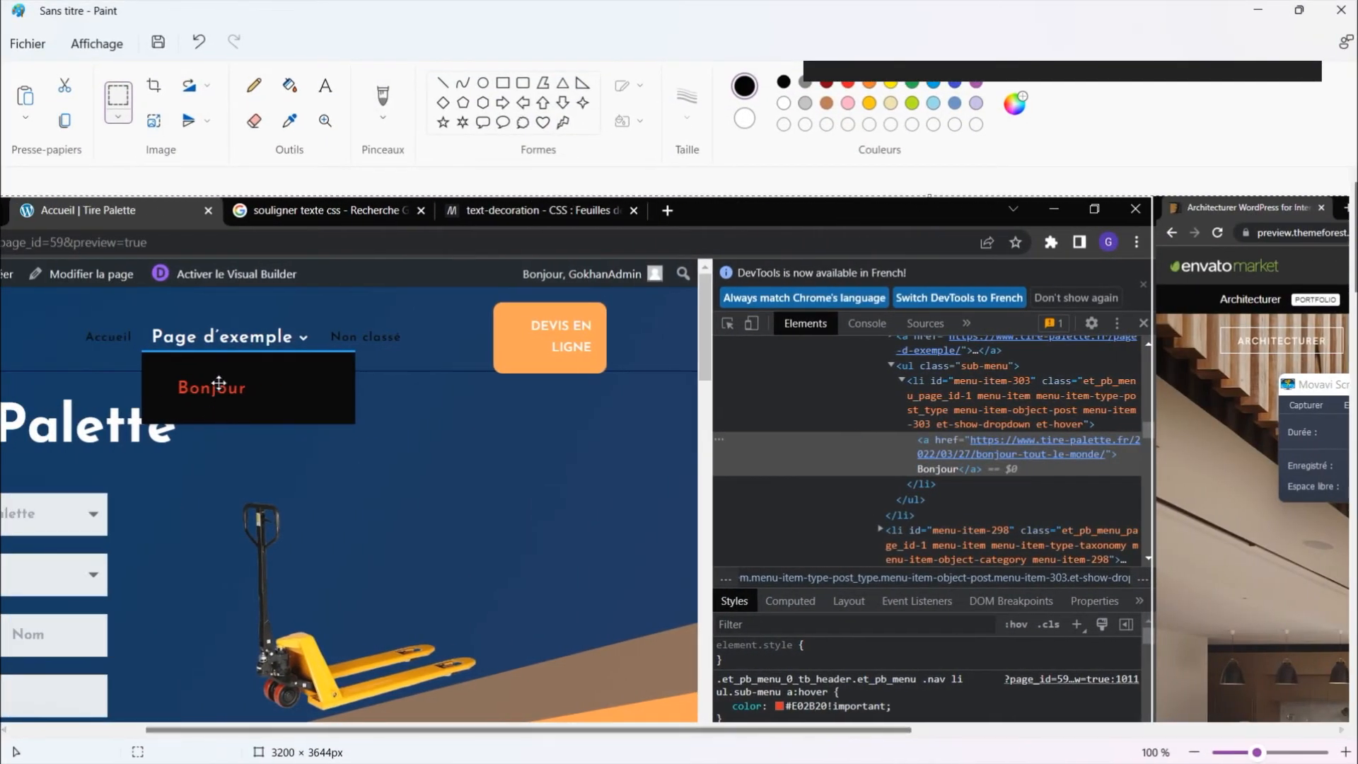
pyautogui.scroll(-5, 785, 482)
pyautogui.scroll(1, 827, 451)
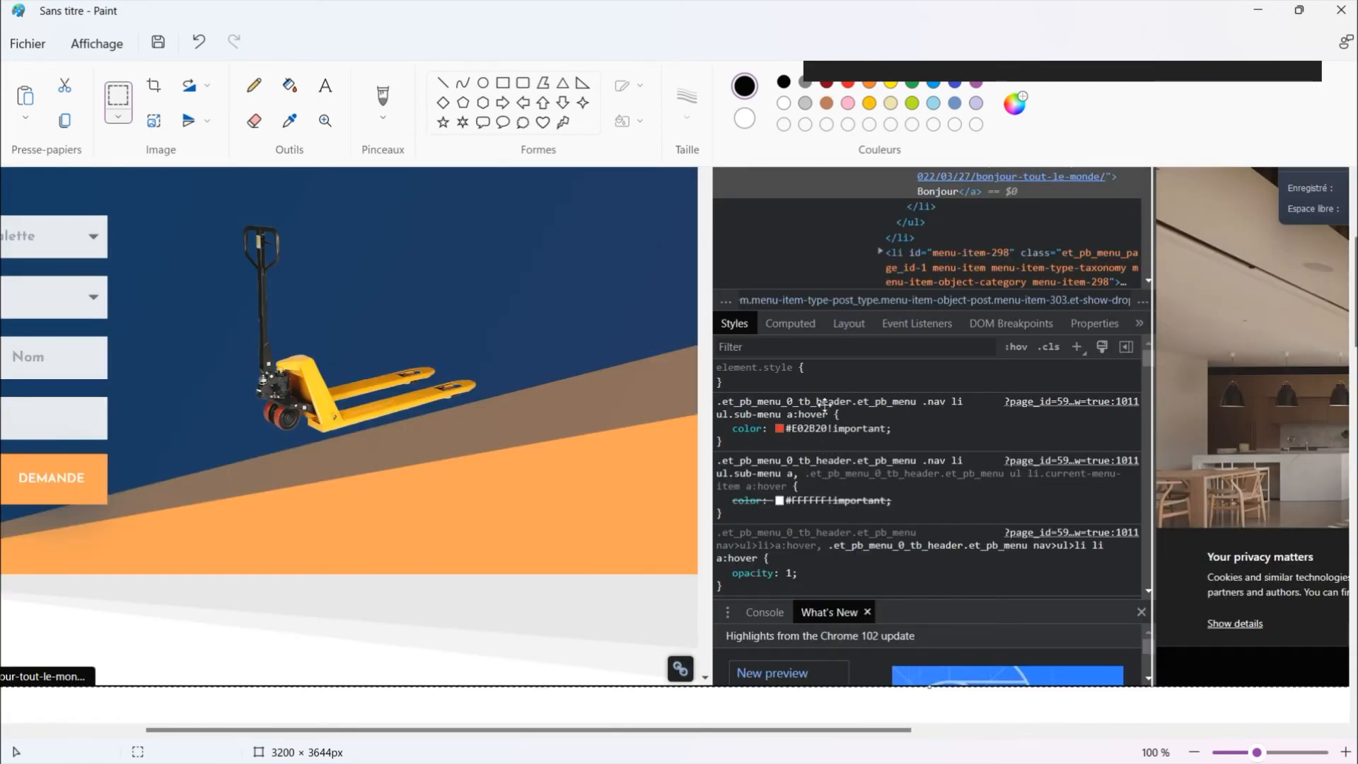
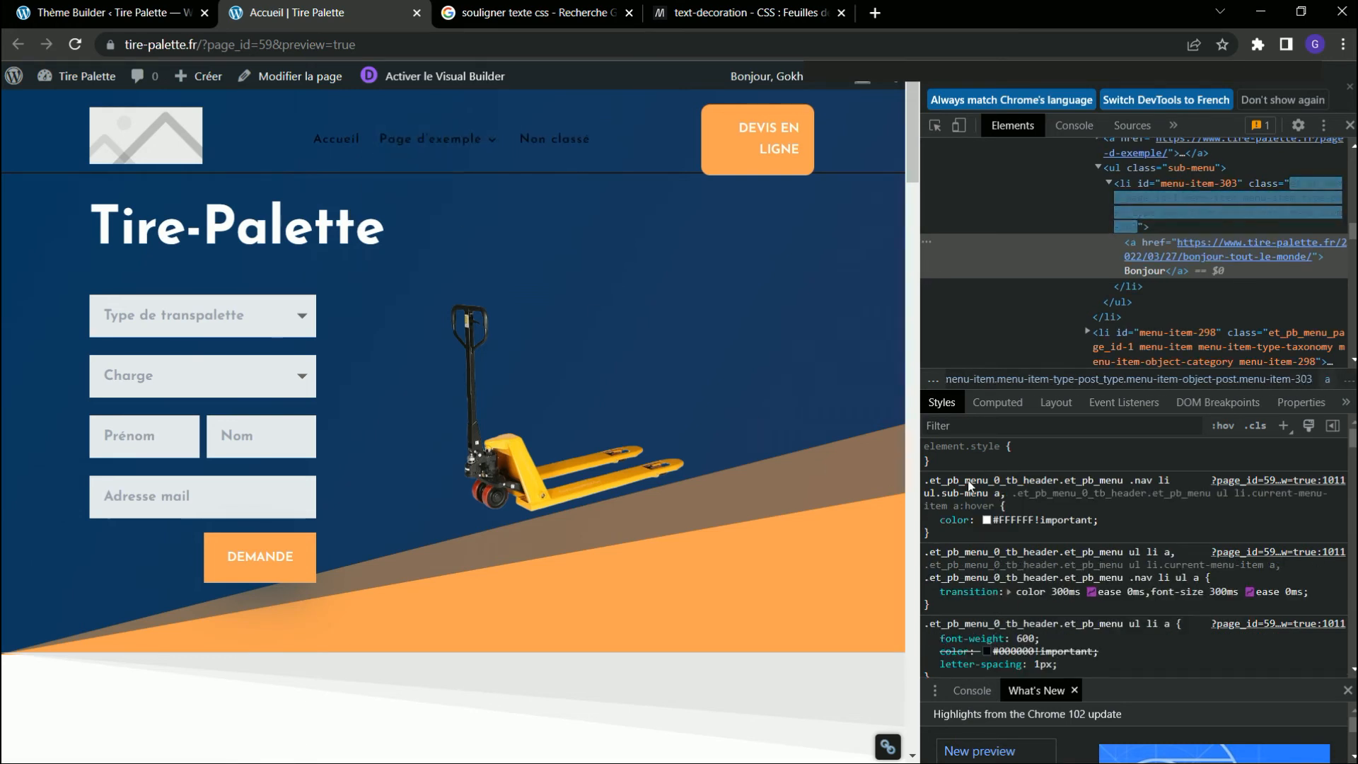
# Select and copy the selector ".et_pb_menu_0_tb_header.et_pb_menu .nav li ul.sub-menu a" from the inspected sub-menu link's colour rule.
pyautogui.click(989, 482)
pyautogui.click(1000, 492)
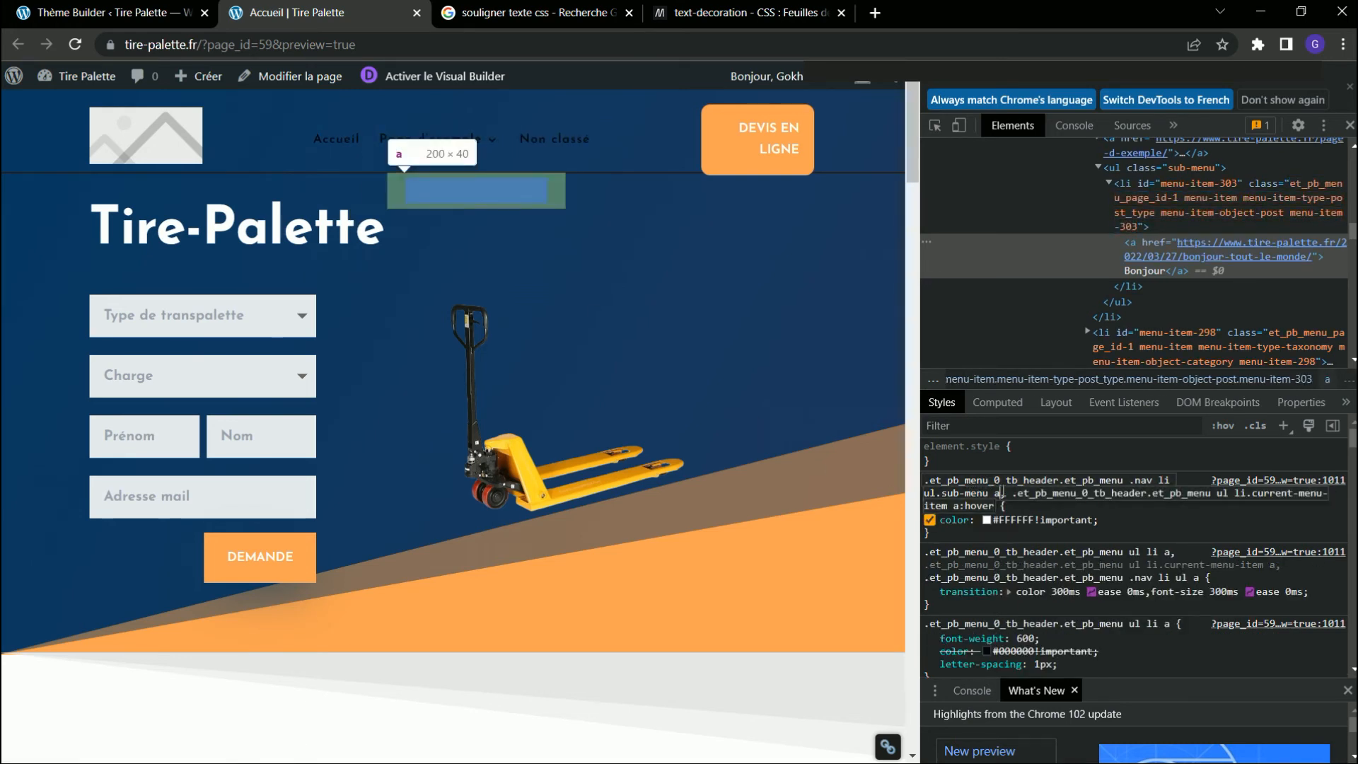
pyautogui.moveTo(999, 492); pyautogui.dragTo(911, 473)
pyautogui.hotkey('ctrl', 'c')
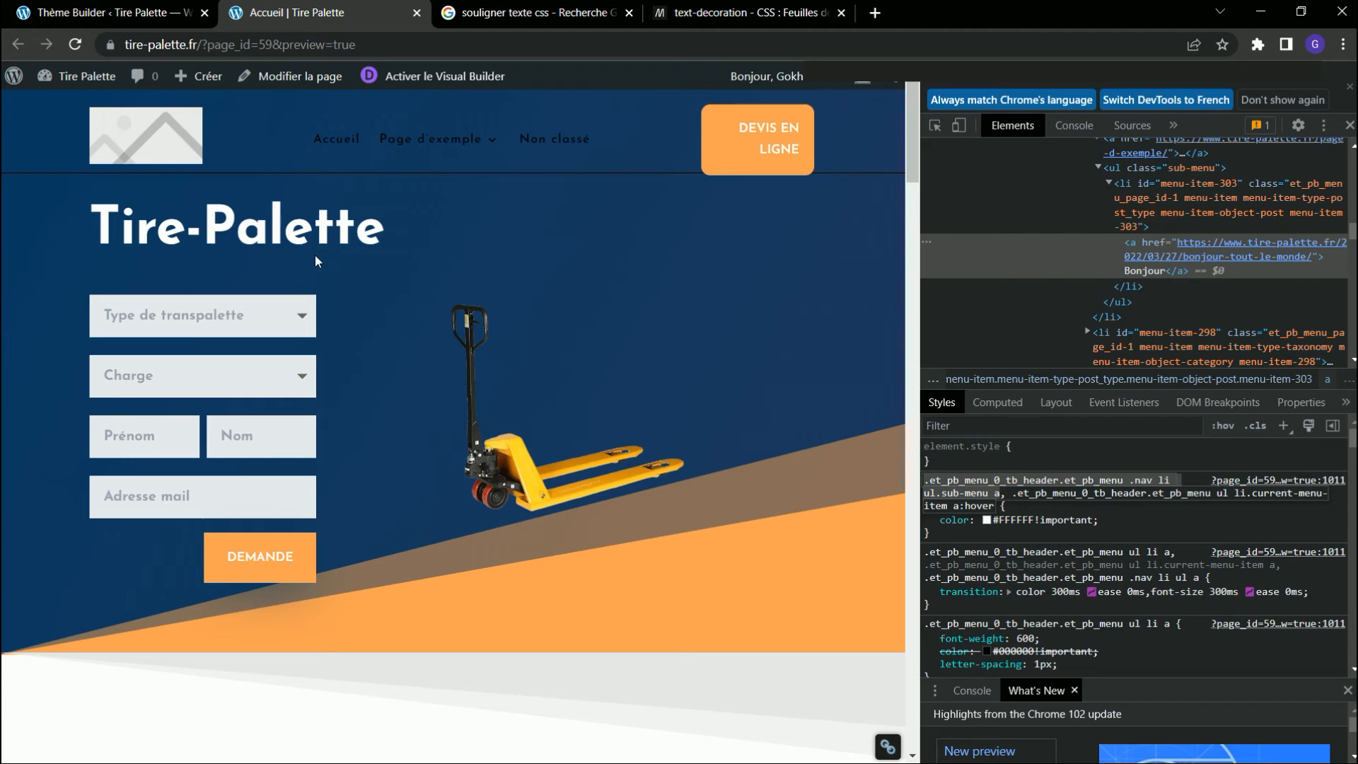
# Open the custom header of the Menu & Footer template and set the menu's dropdown text hover colour to white, saving the module.
pyautogui.click(145, 16)
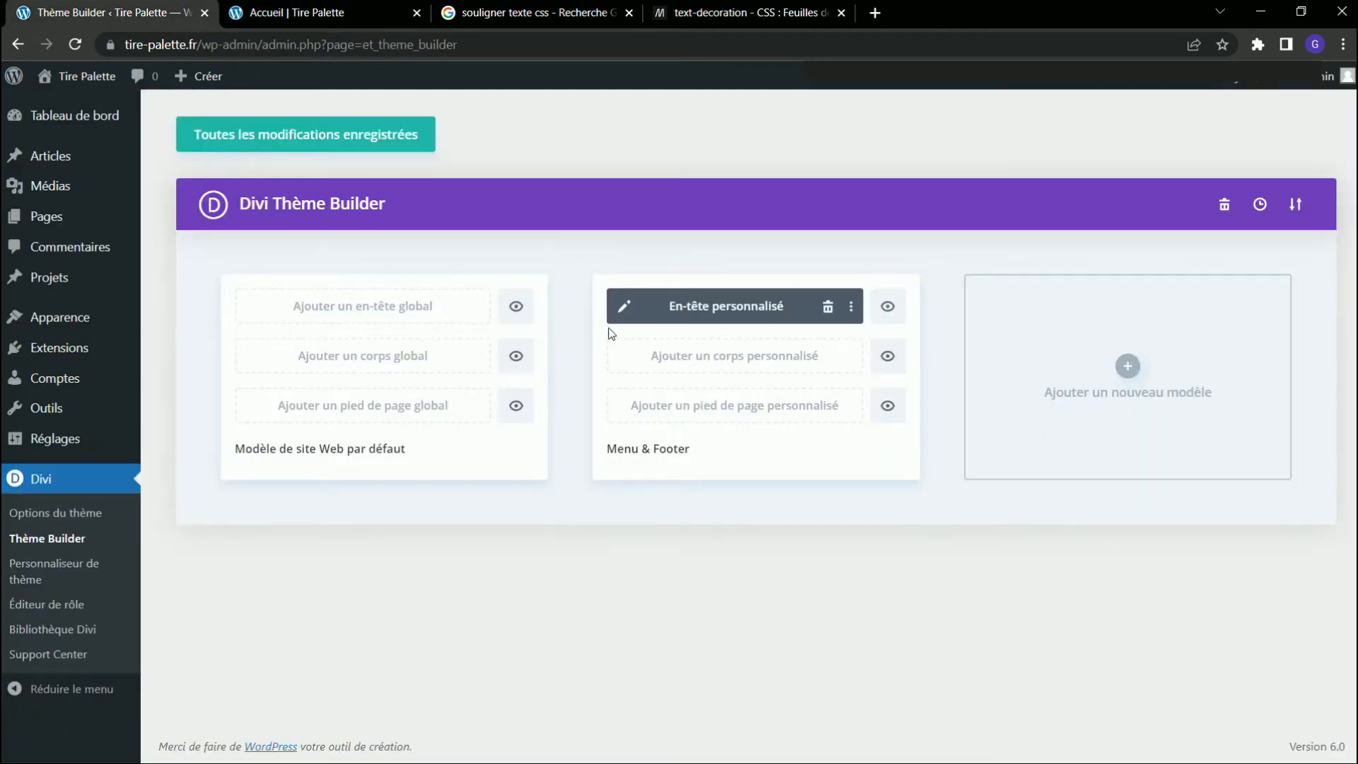
pyautogui.click(622, 304)
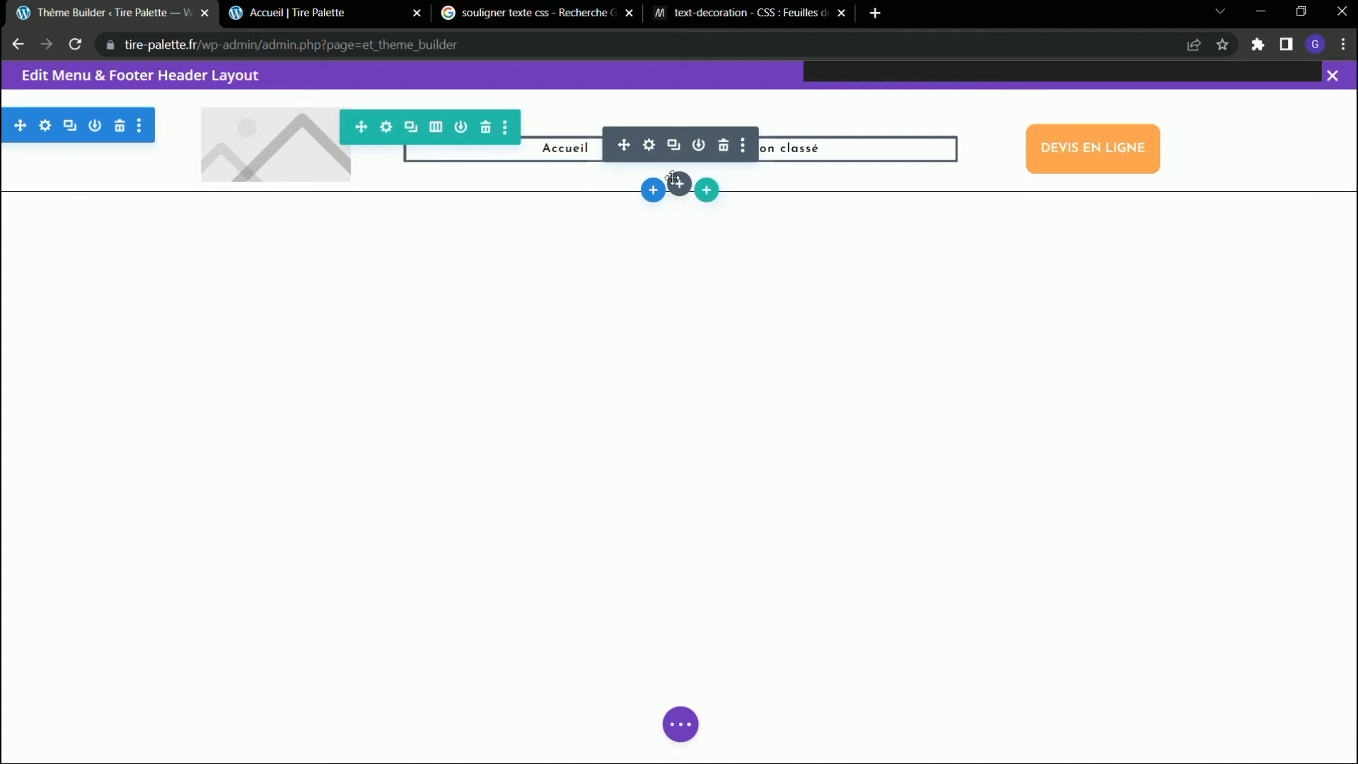
pyautogui.click(648, 145)
pyautogui.click(258, 177)
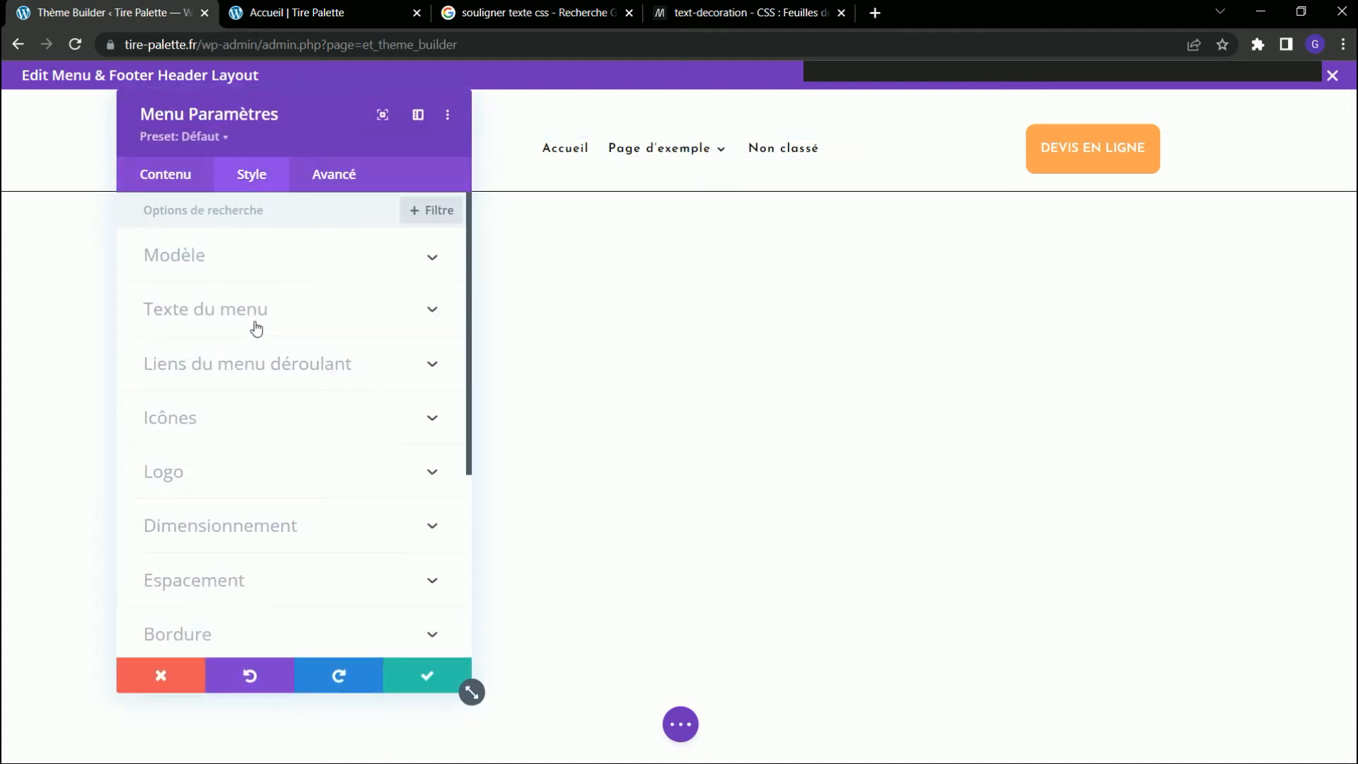
pyautogui.click(247, 363)
pyautogui.click(364, 510)
pyautogui.scroll(-3, 188, 444)
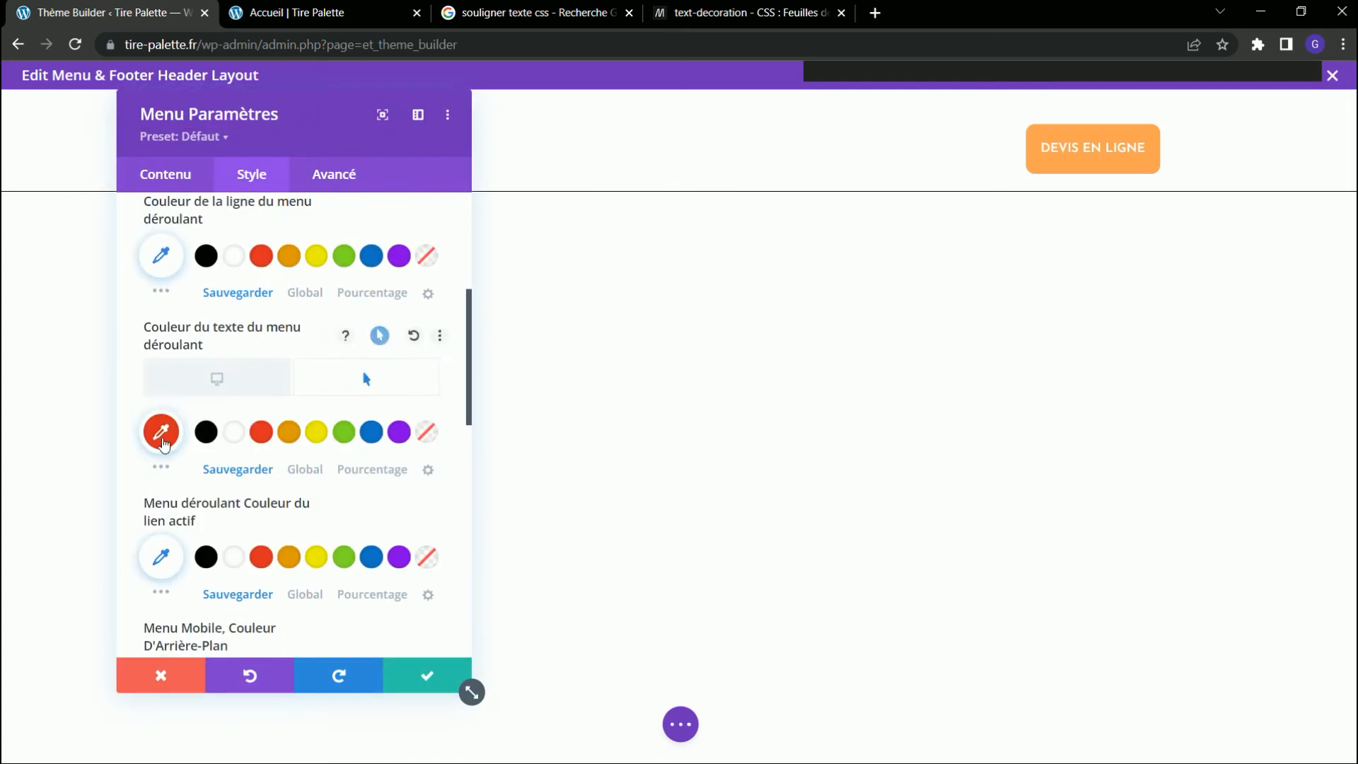
pyautogui.click(230, 435)
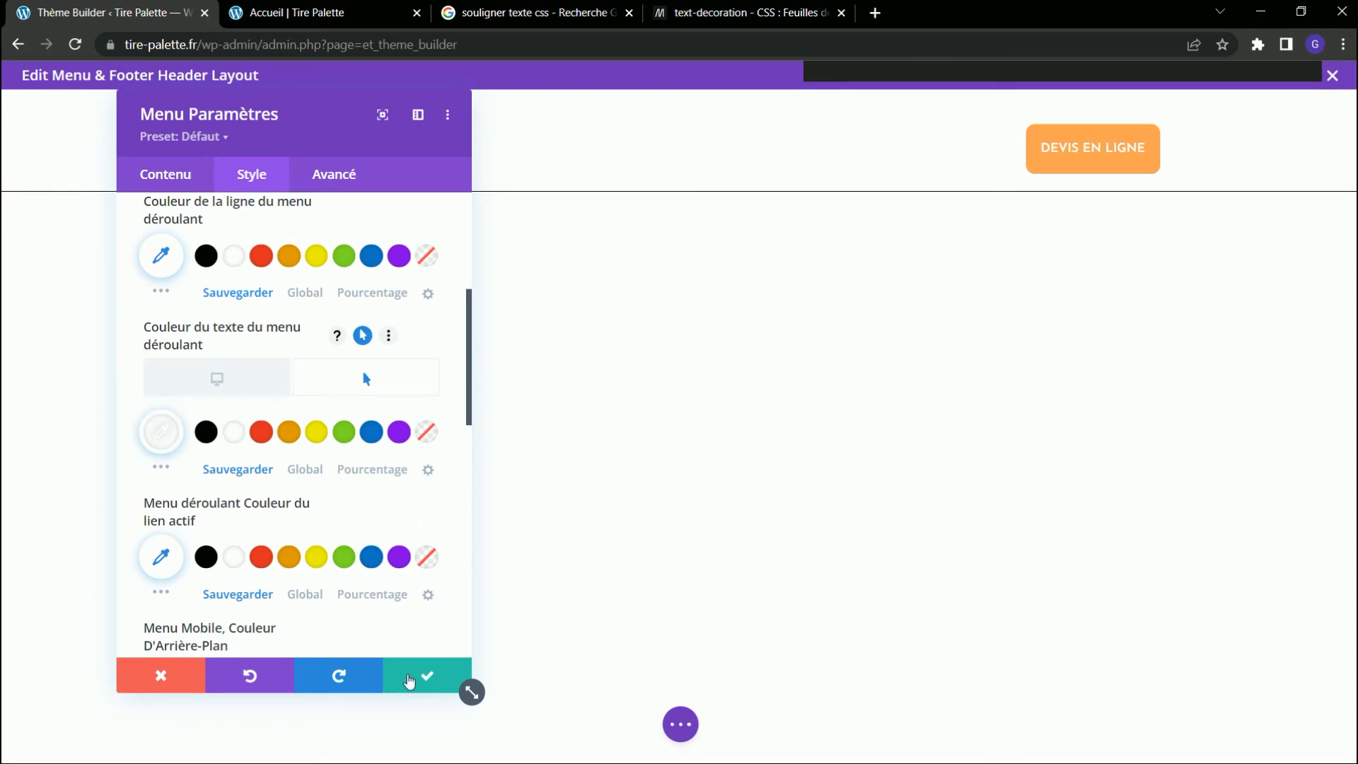
pyautogui.click(425, 674)
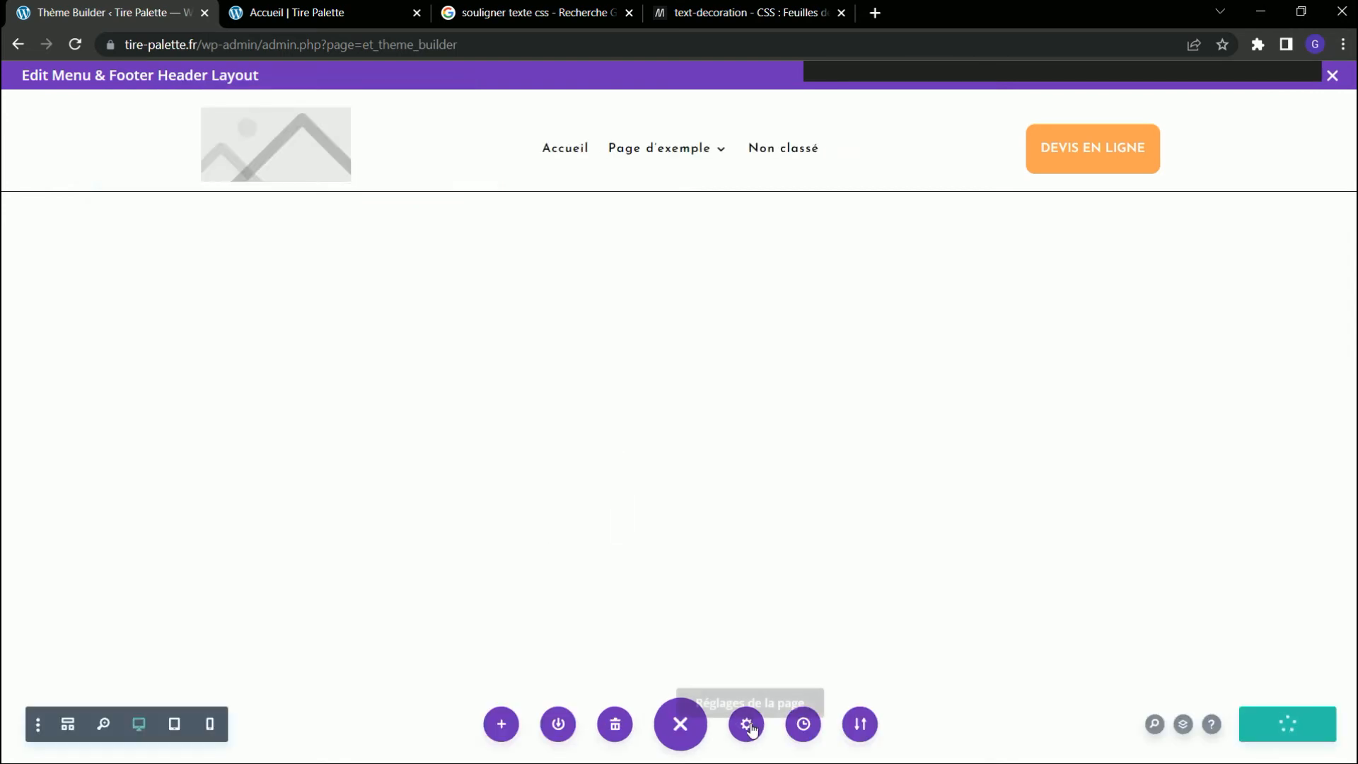
# Start a custom CSS rule in the header template's page settings with the copied sub-menu link selector plus ":hover{}", checking it against the Paint screenshot.
pyautogui.click(748, 725)
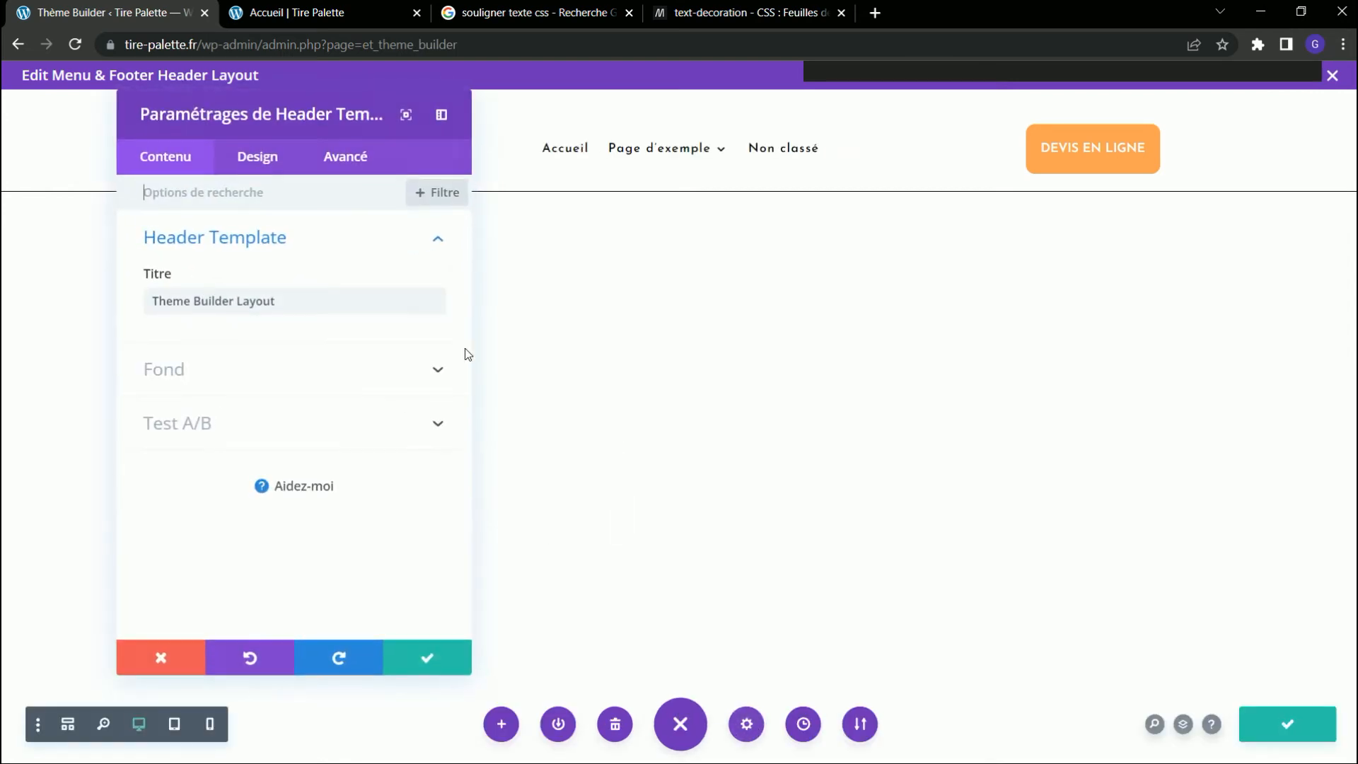
pyautogui.click(369, 159)
pyautogui.click(306, 234)
pyautogui.click(229, 297)
pyautogui.hotkey('ctrl', 'v')
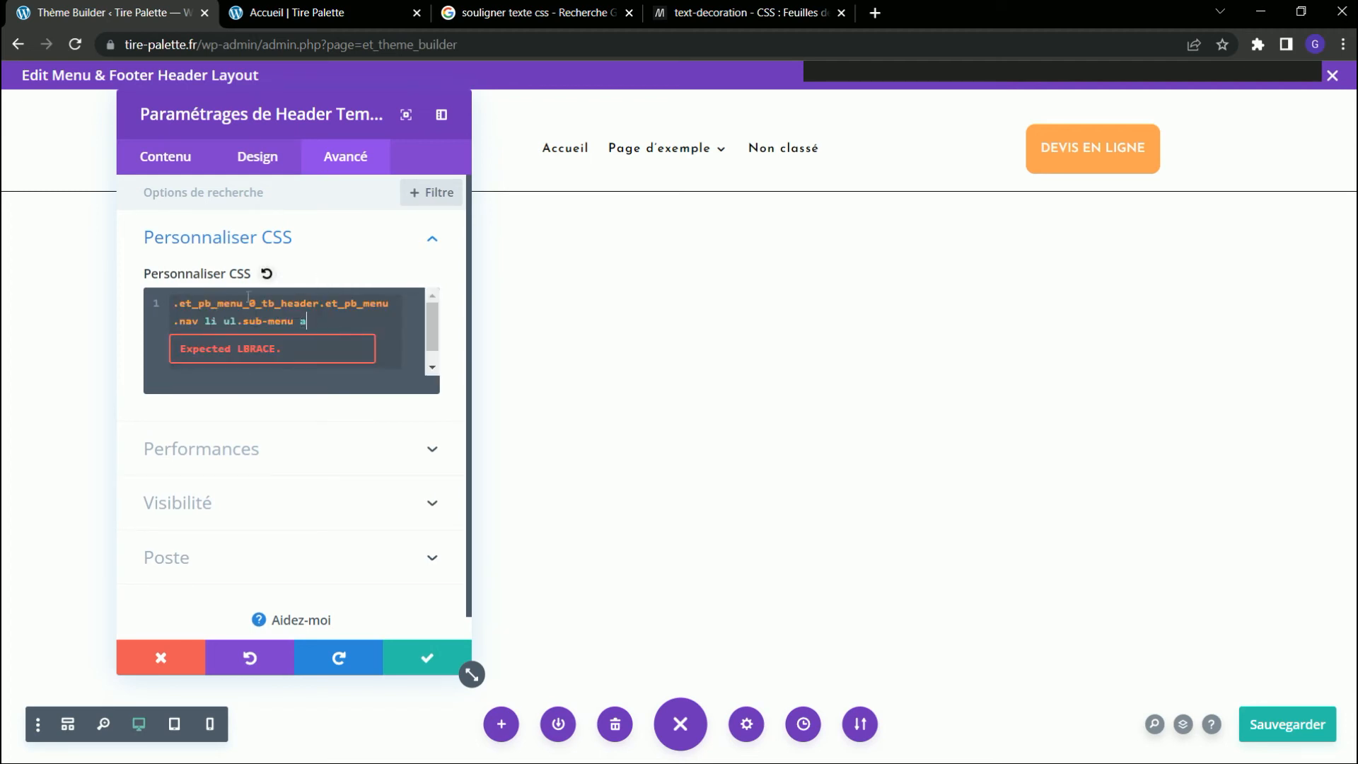
pyautogui.hotkey('alt', 'Tab')
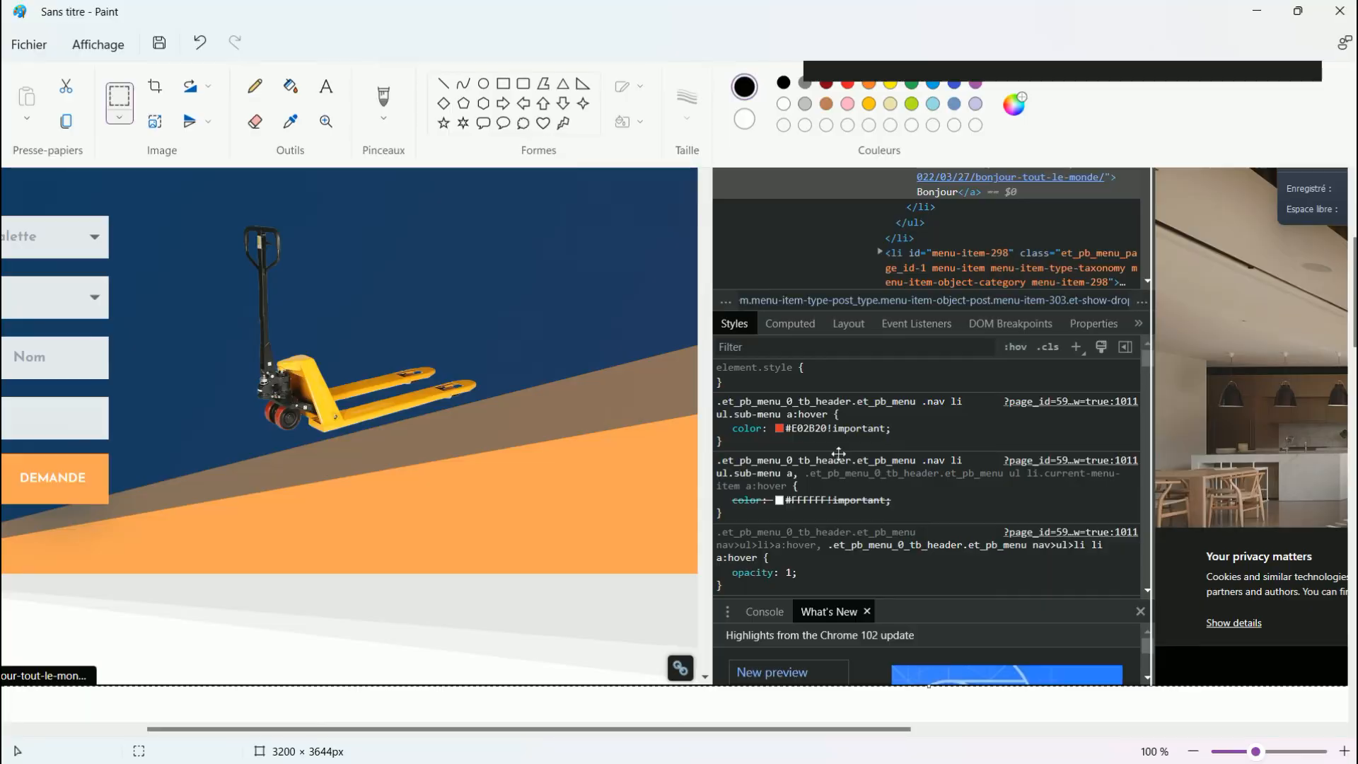
pyautogui.hotkey('alt', 'Tab')
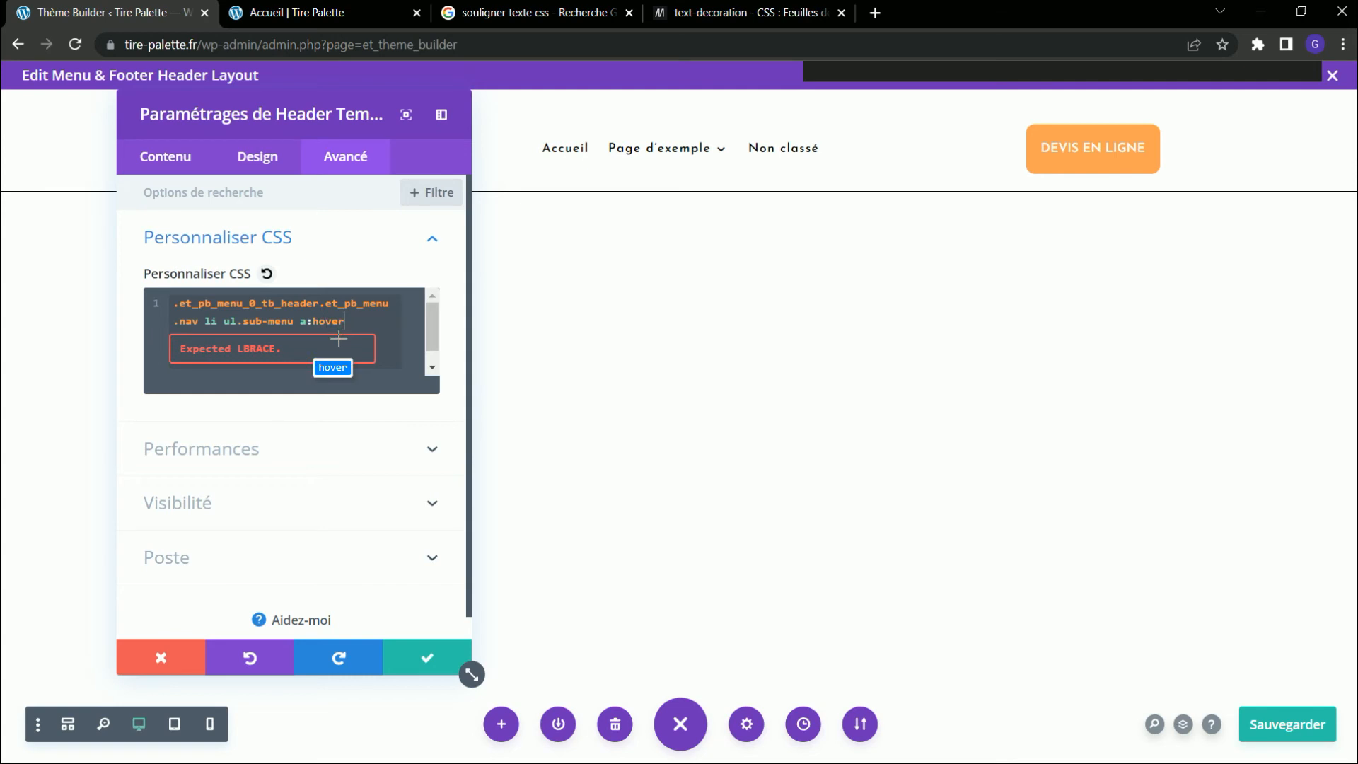
pyautogui.write('{')
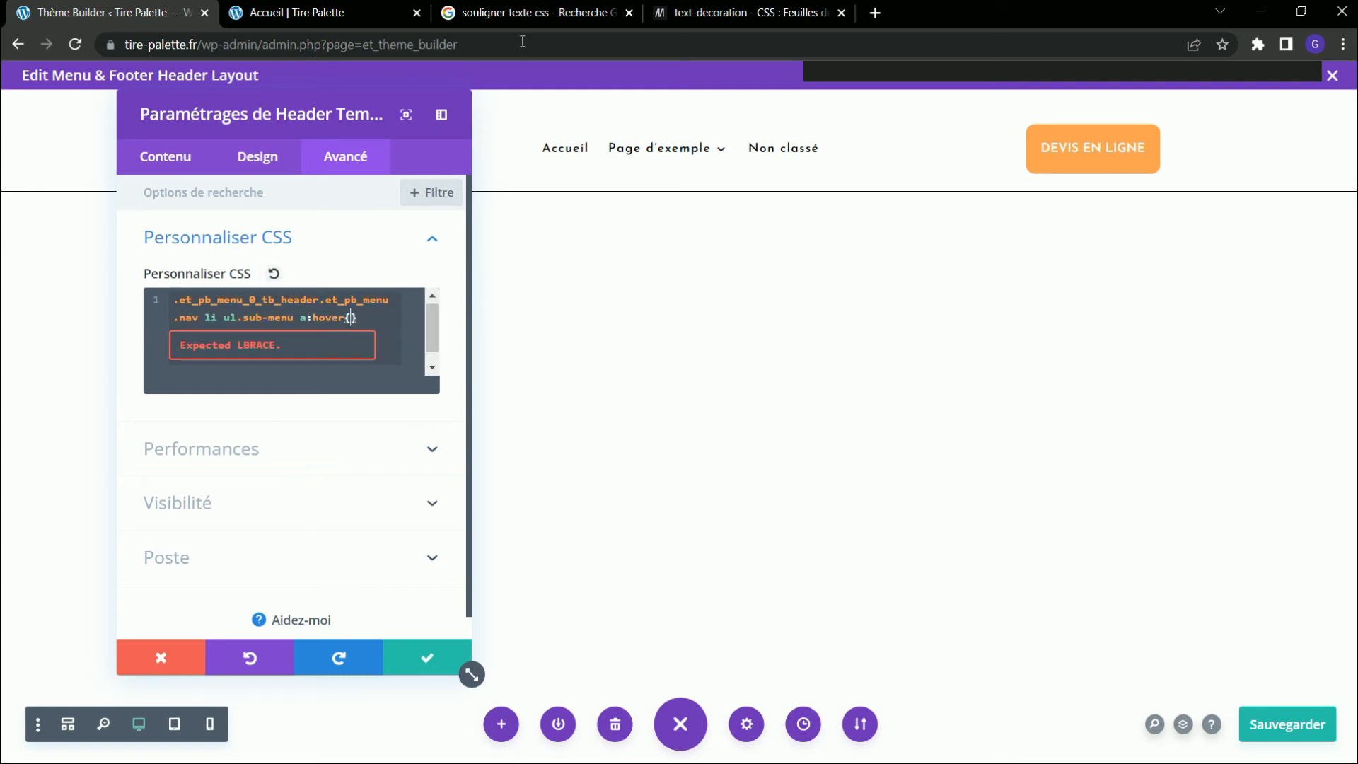
# Copy the "text-decoration: underline red" declaration from the MDN example and paste it inside the sub-menu hover rule.
pyautogui.click(749, 10)
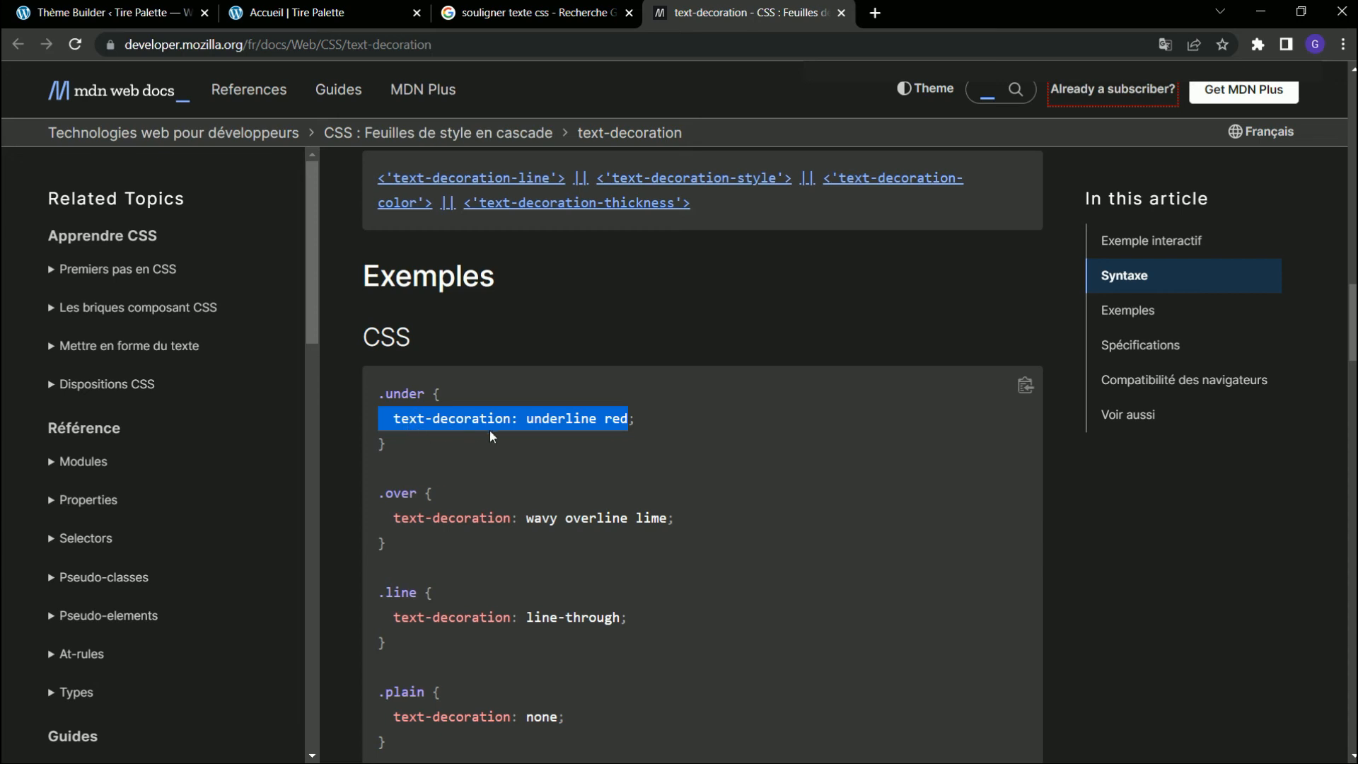
pyautogui.rightClick(574, 433)
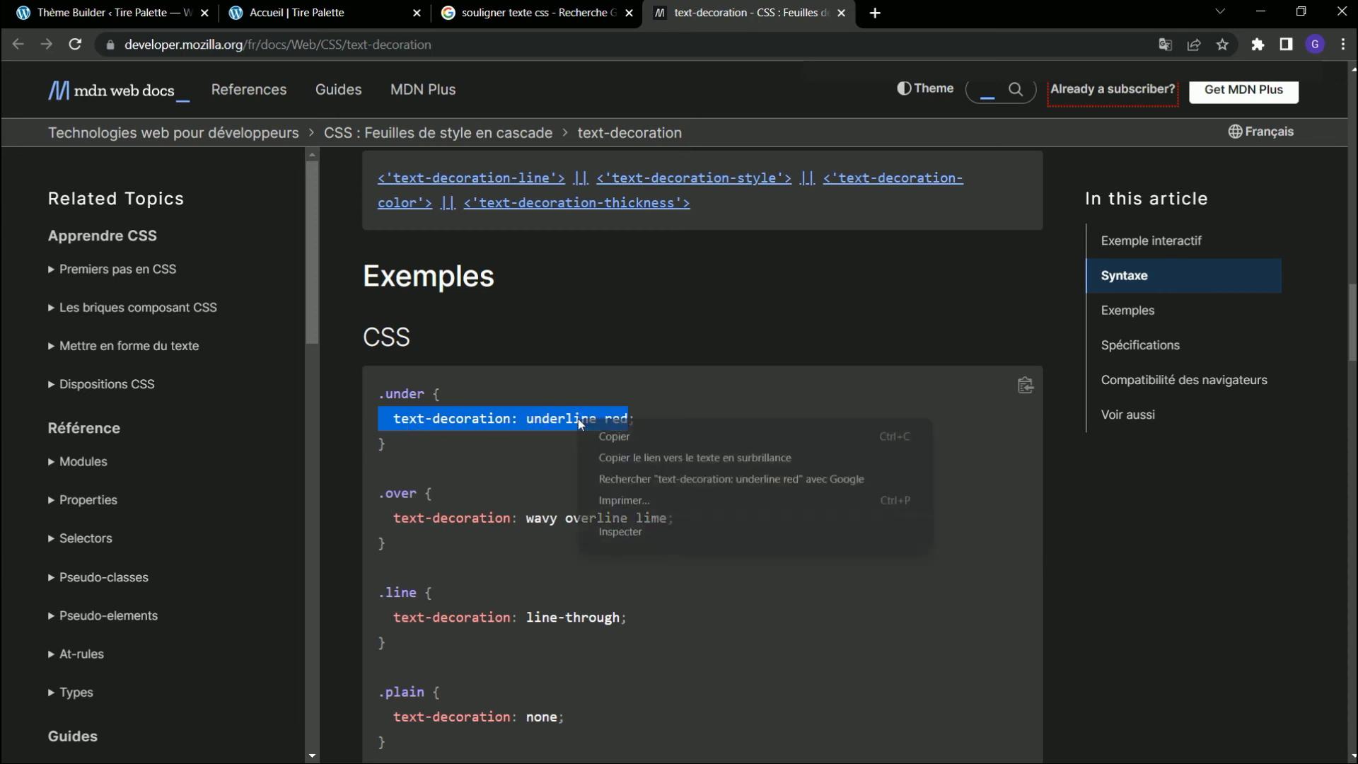
pyautogui.click(610, 439)
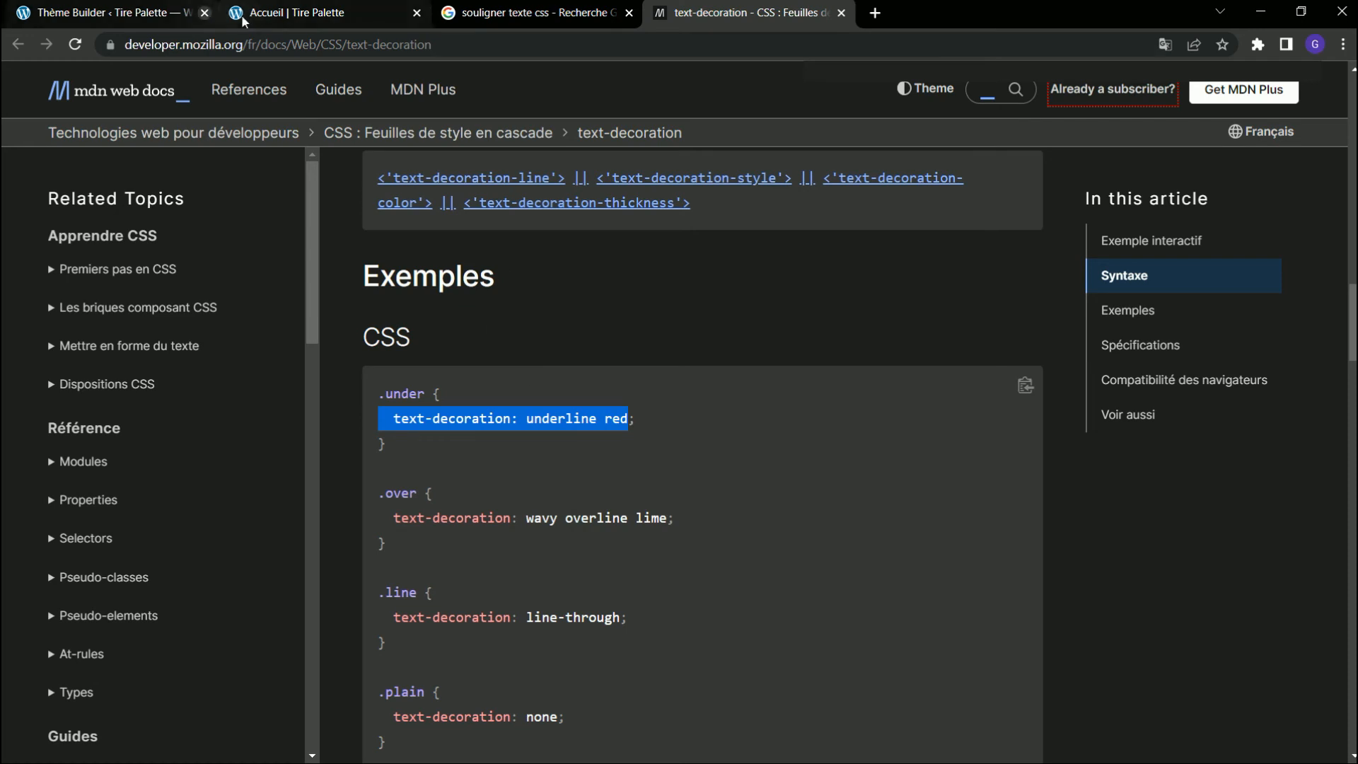
pyautogui.click(297, 13)
pyautogui.click(146, 15)
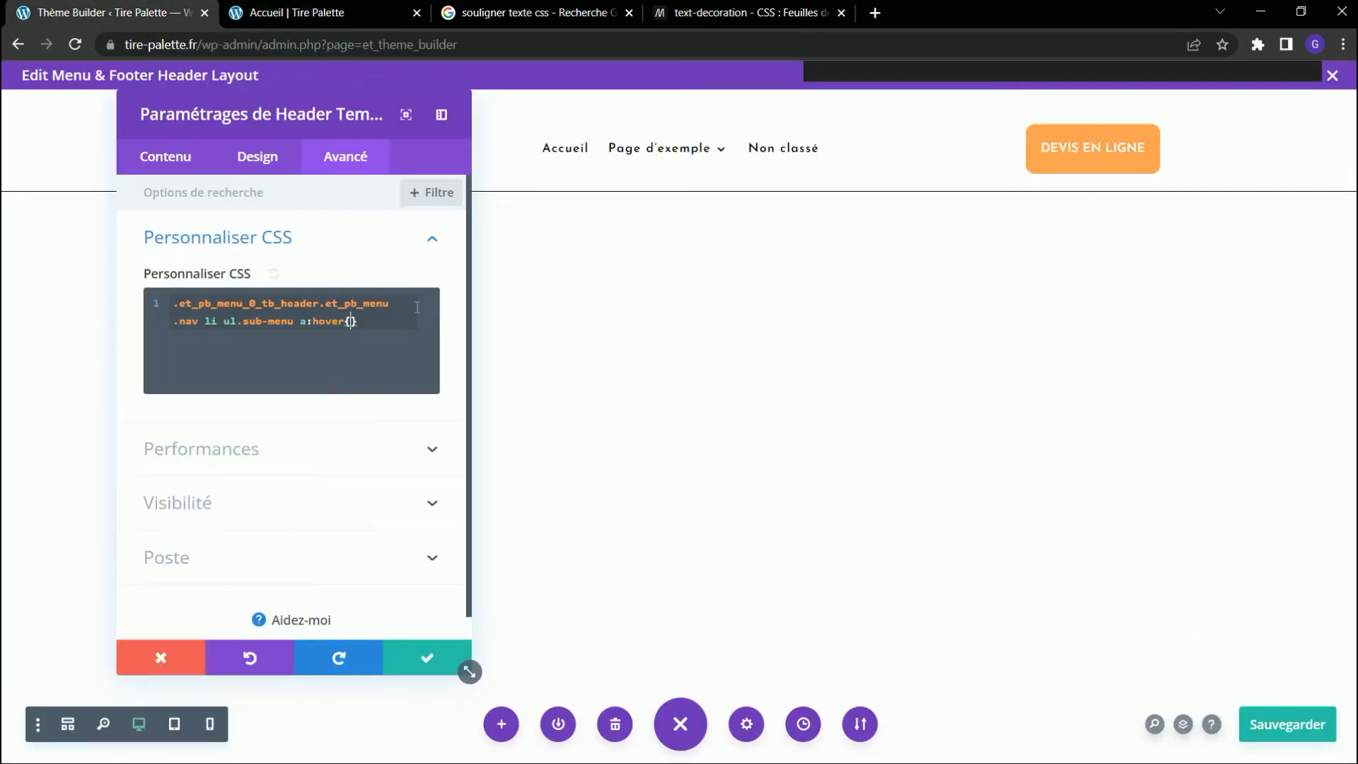
pyautogui.write('text-decoration: underline red')
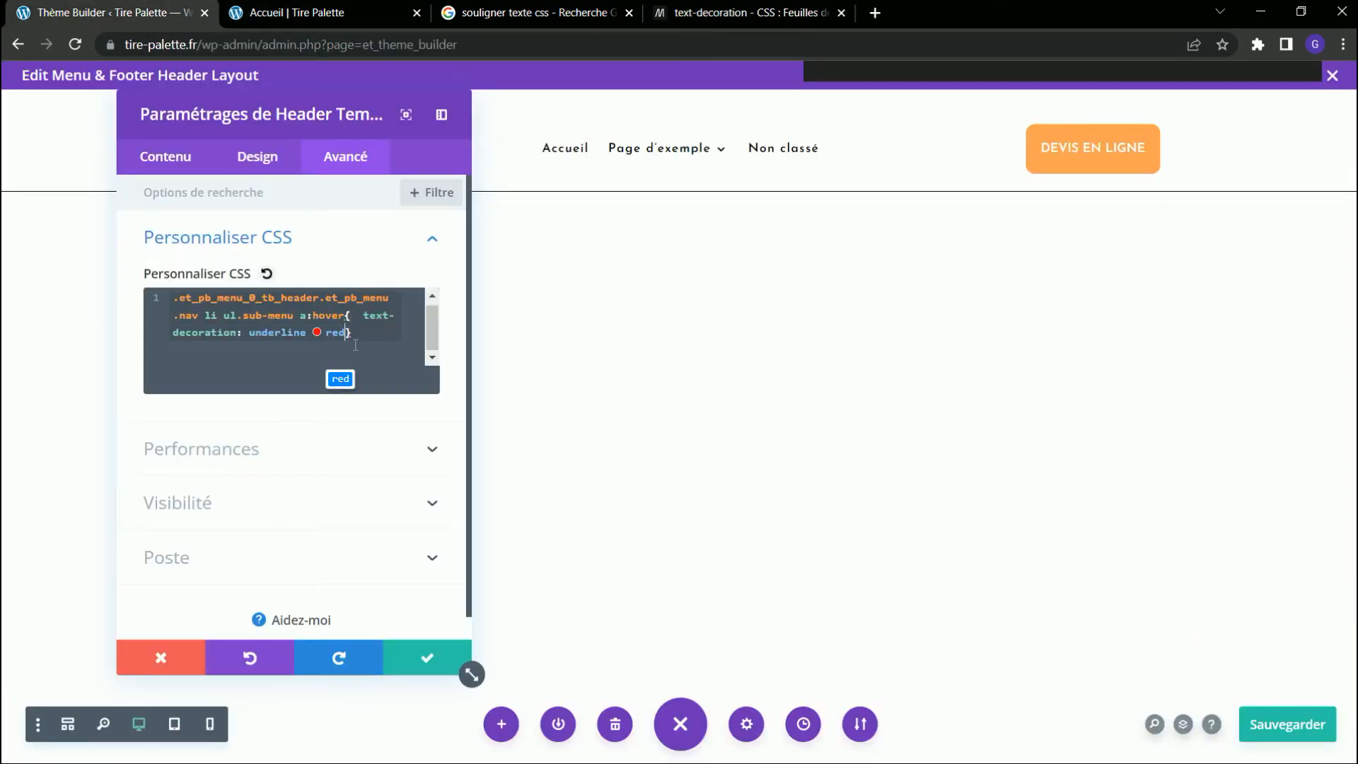
# Change the underline colour in the sub-menu hover rule to white, then save and close the header layout.
pyautogui.press('BackSpace')
pyautogui.press('BackSpace')
pyautogui.press('BackSpace')
pyautogui.write('white')
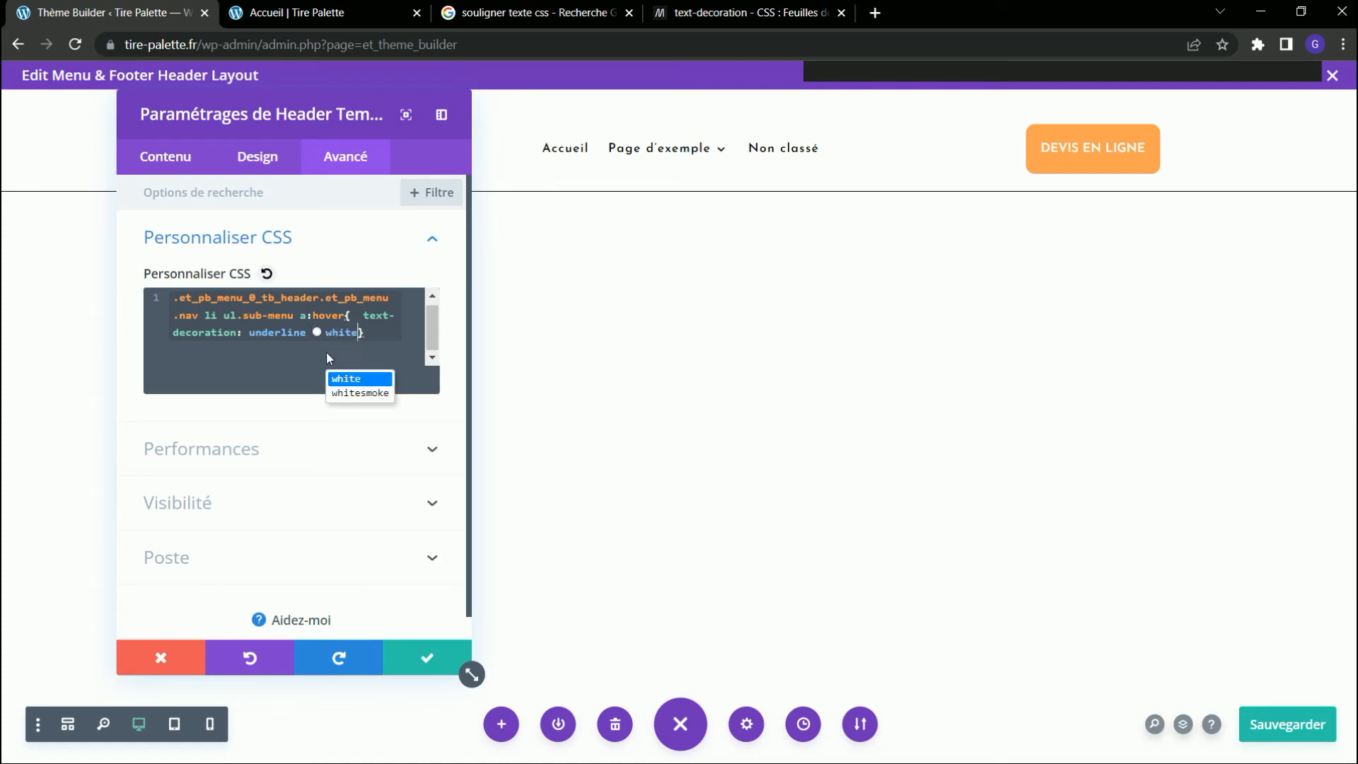
pyautogui.click(428, 658)
pyautogui.click(1288, 723)
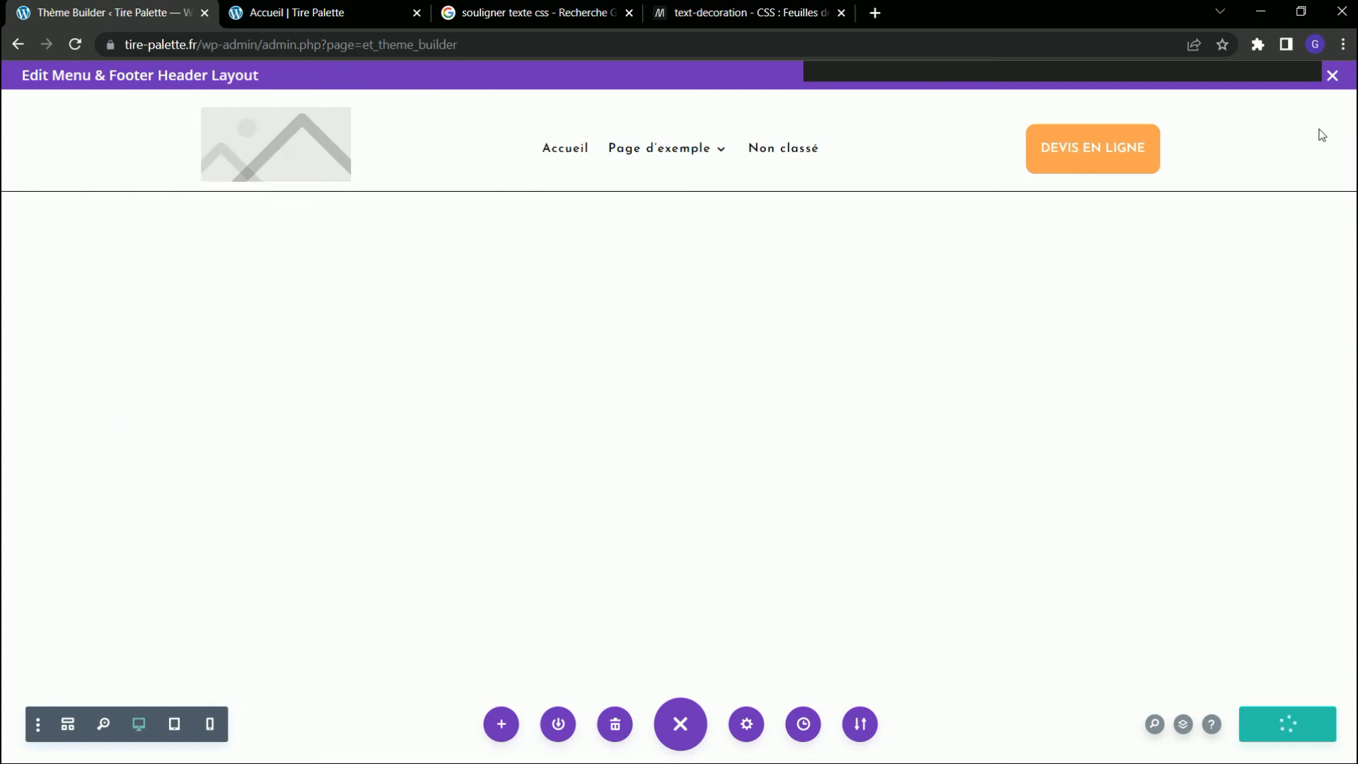
pyautogui.click(1333, 75)
# Close the developer tools on the Accueil page, reload it and check the hover effect in the "Page d'exemple" submenu.
pyautogui.click(333, 14)
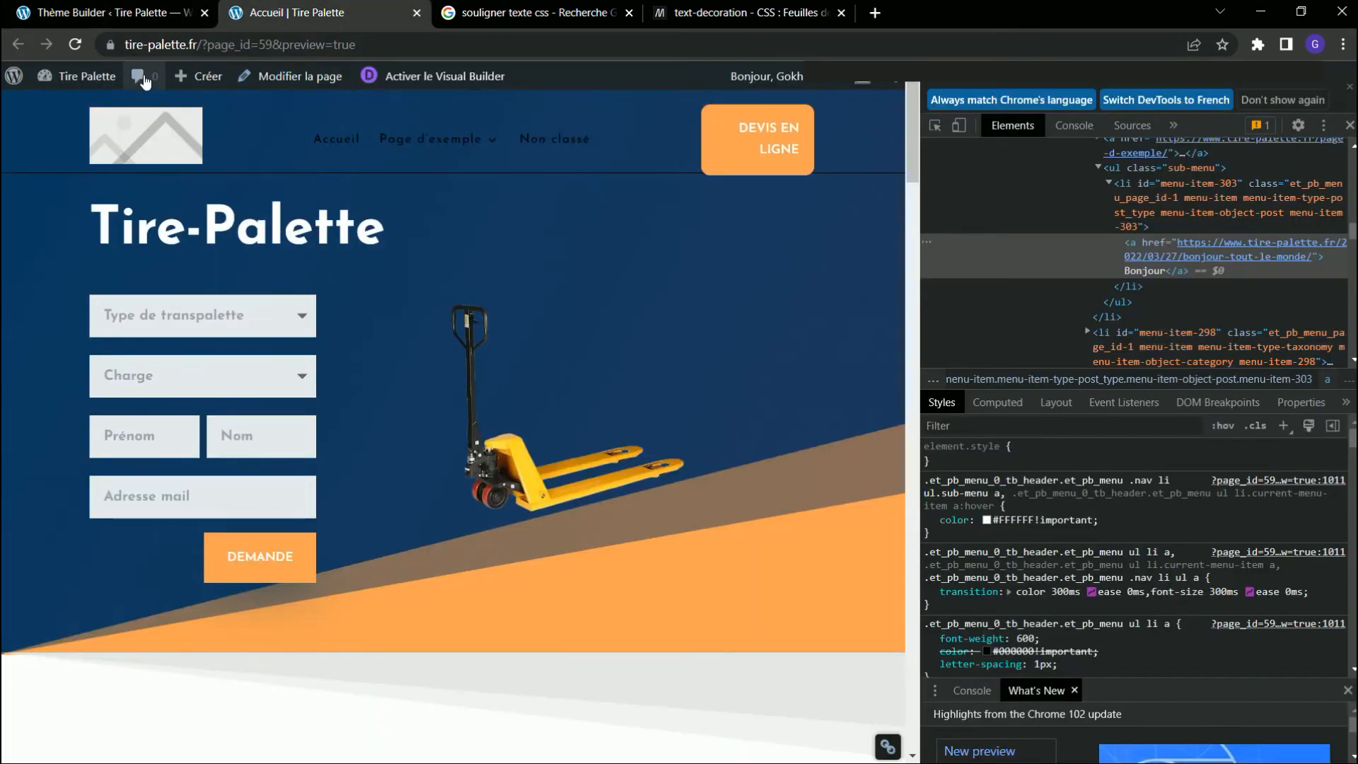
pyautogui.click(1350, 86)
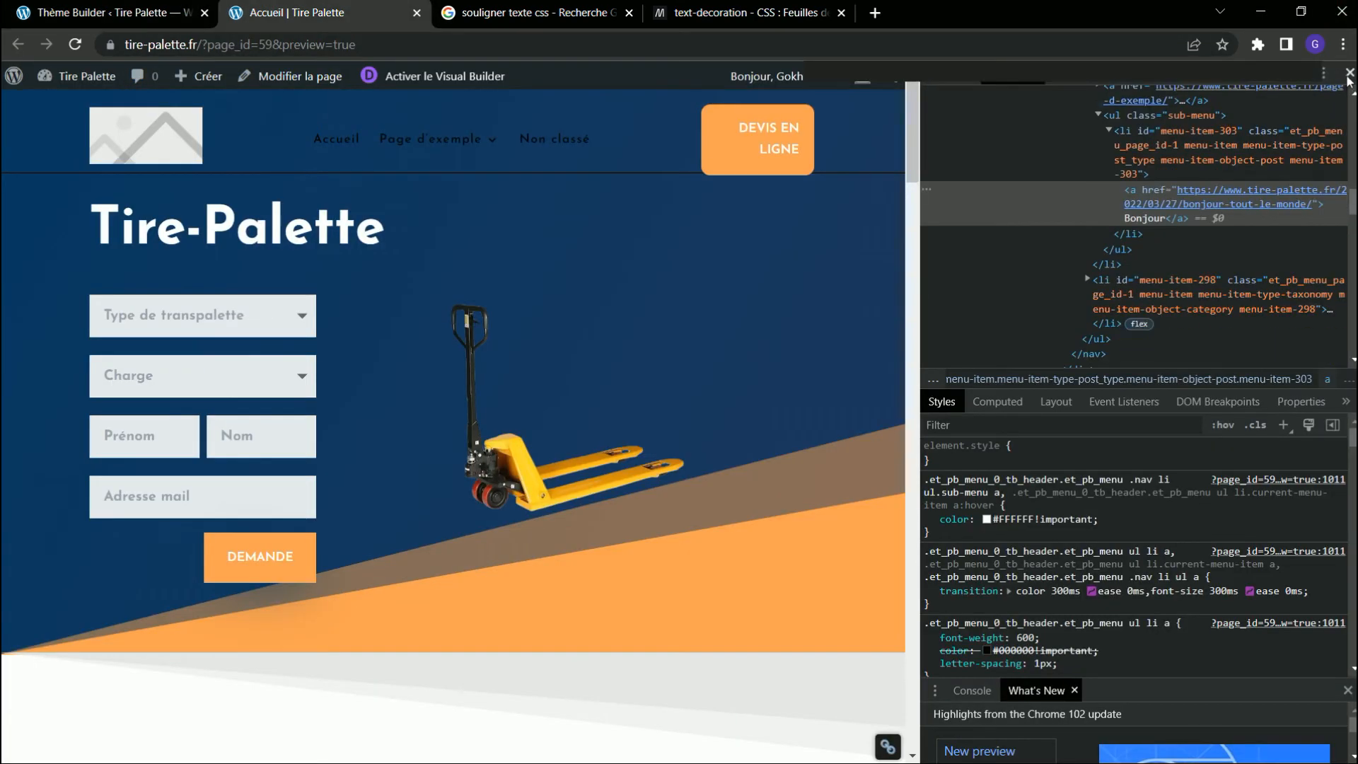
pyautogui.click(1350, 97)
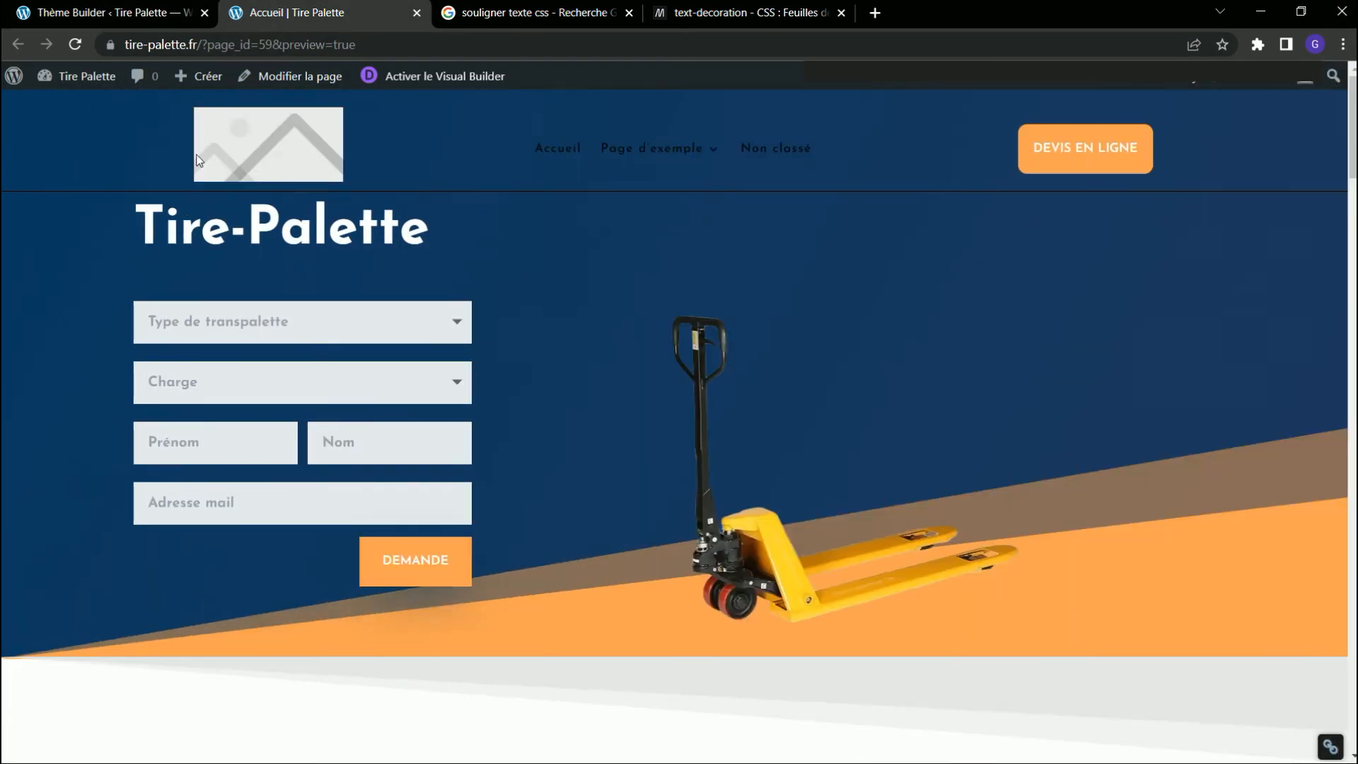
pyautogui.click(81, 48)
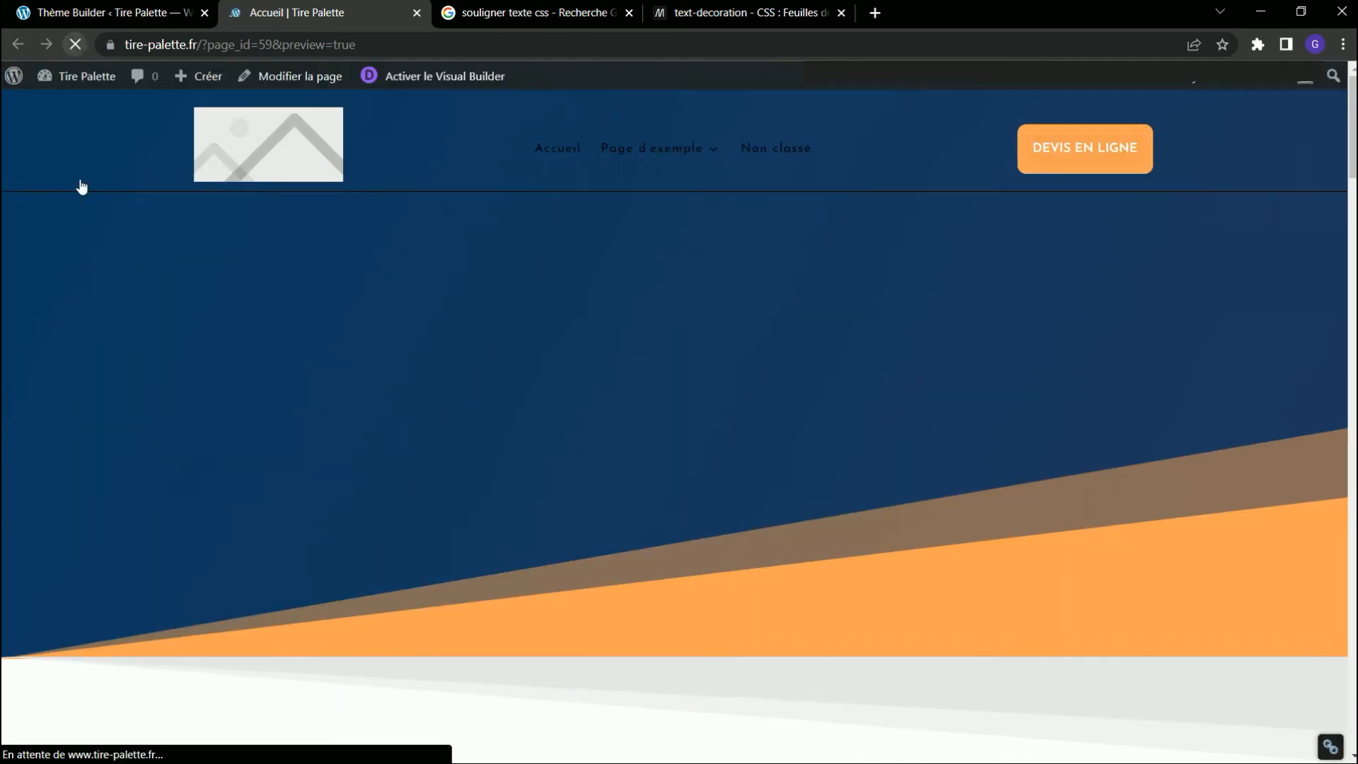
pyautogui.moveTo(680, 148)
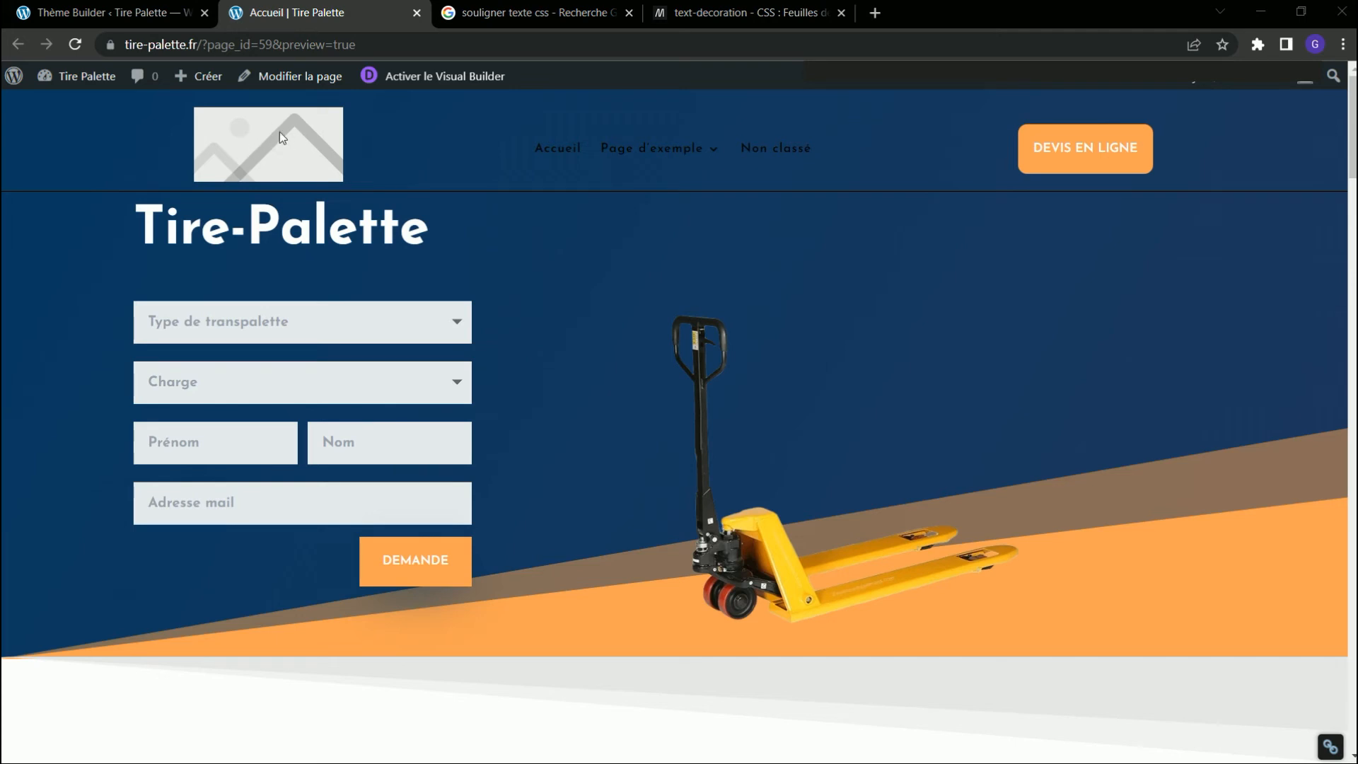
# Replace the placeholder image in the custom header with LogoTirePalette.png from the media library, then save and close the layout.
pyautogui.click(102, 15)
pyautogui.click(624, 305)
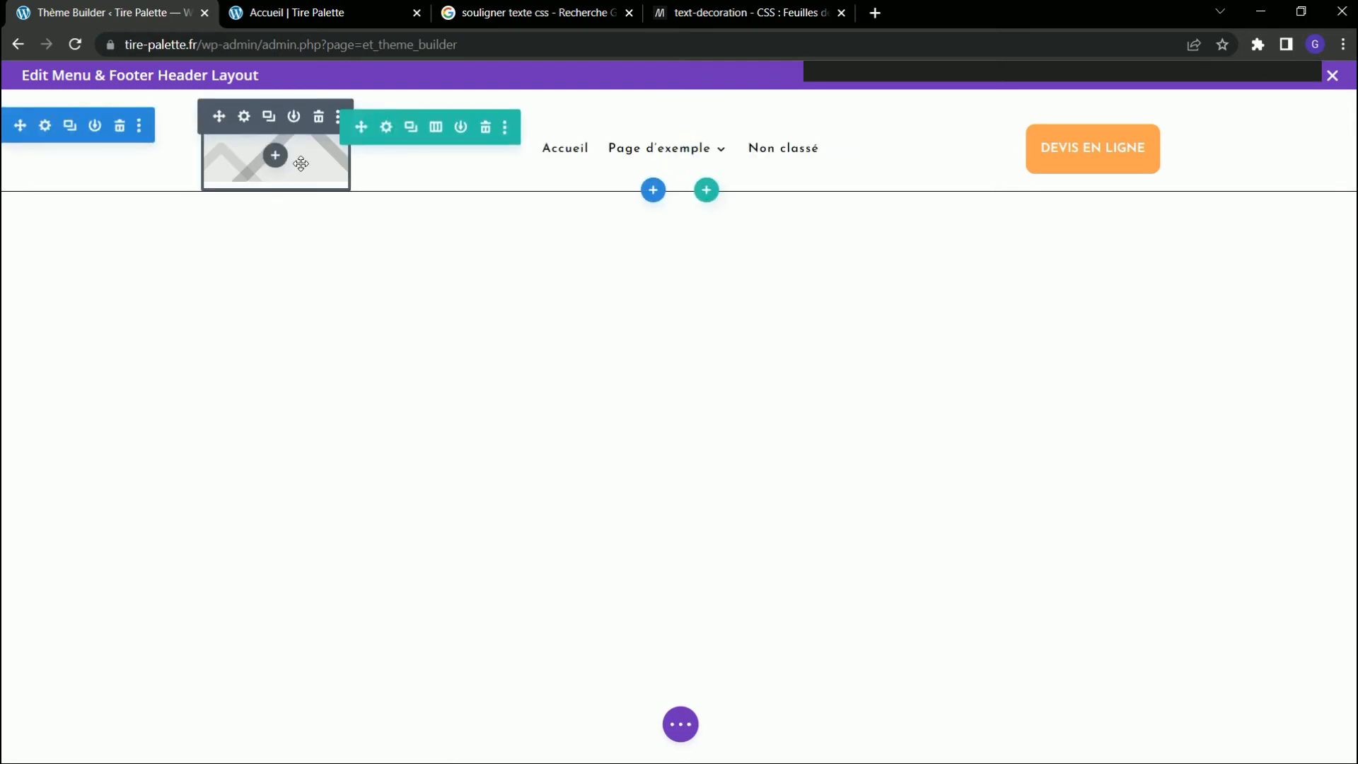
pyautogui.click(245, 117)
pyautogui.click(289, 325)
pyautogui.scroll(-5, 697, 400)
pyautogui.click(698, 401)
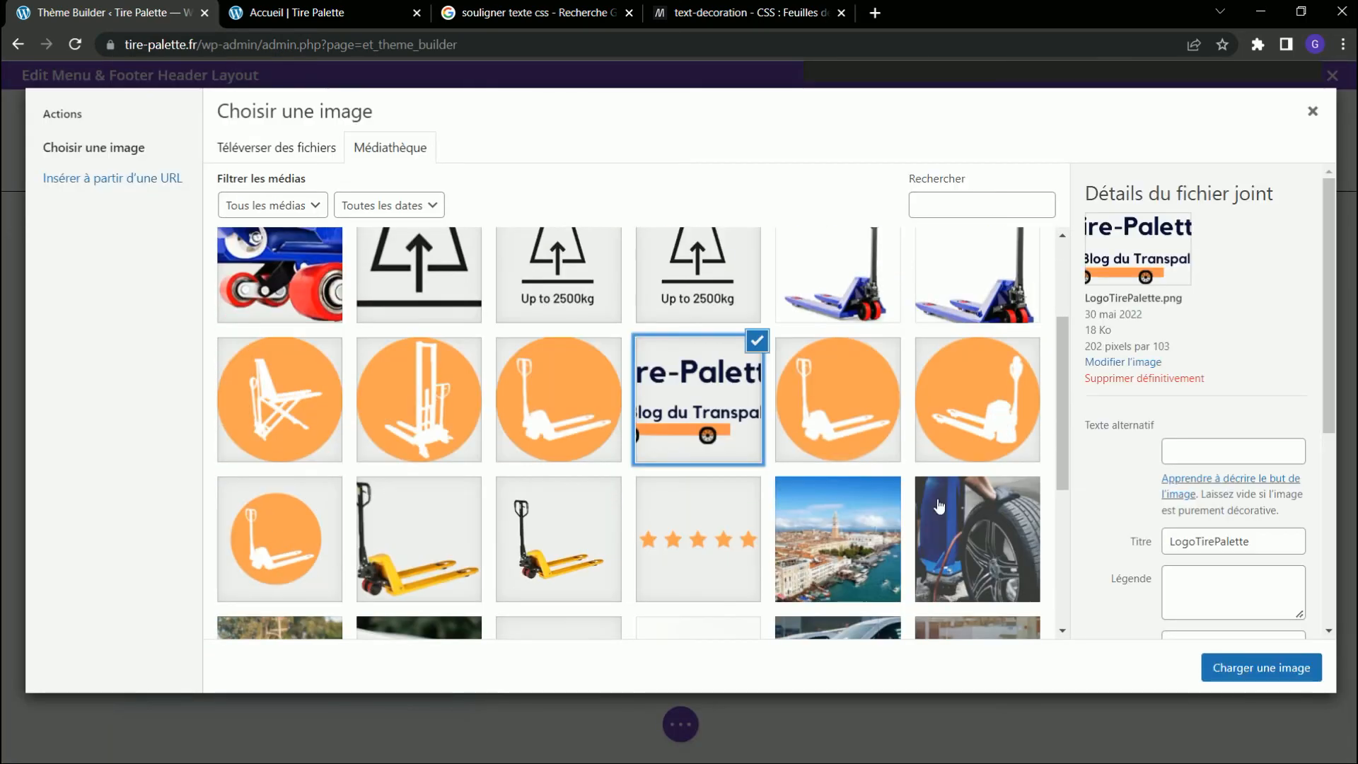
pyautogui.click(1261, 667)
pyautogui.click(427, 673)
pyautogui.click(680, 722)
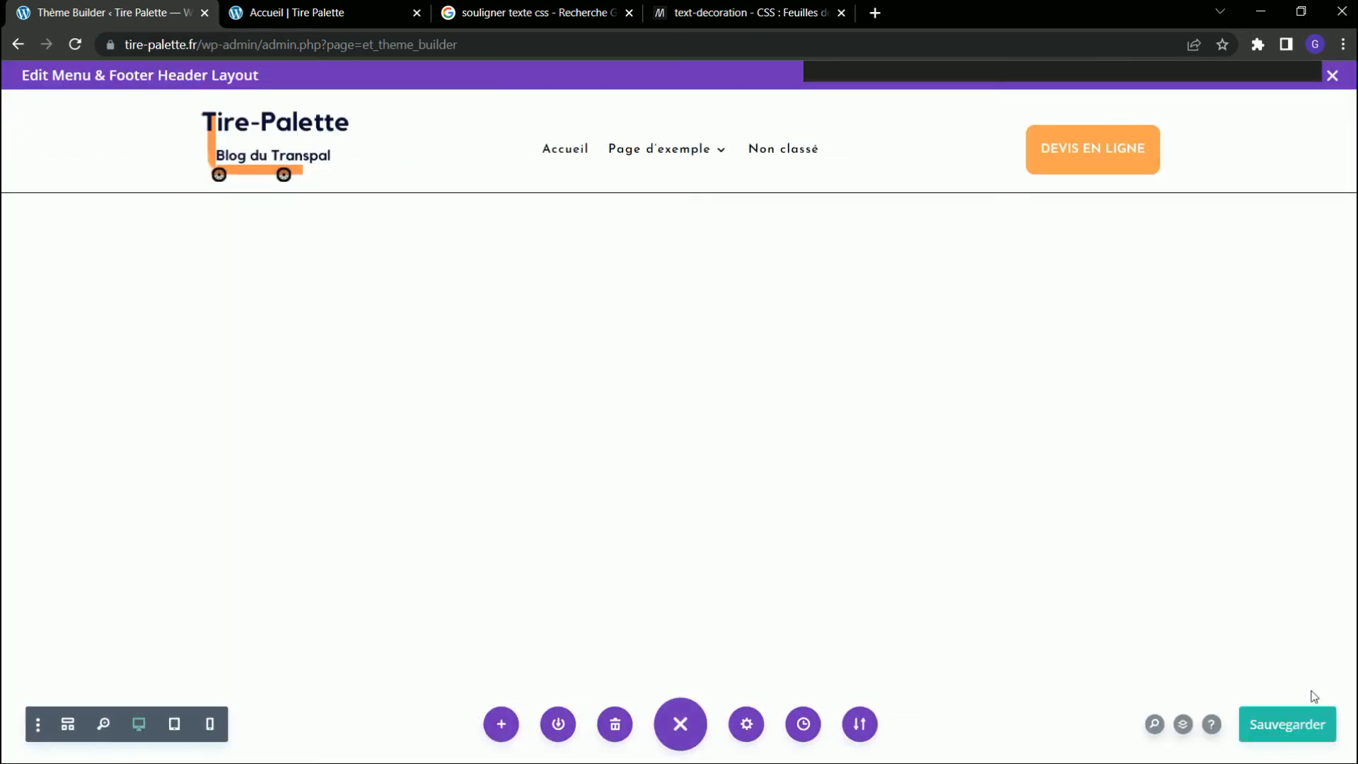
pyautogui.click(1333, 76)
# Reload the Accueil page and check how the new logo looks in the header.
pyautogui.click(351, 16)
pyautogui.press('F5')
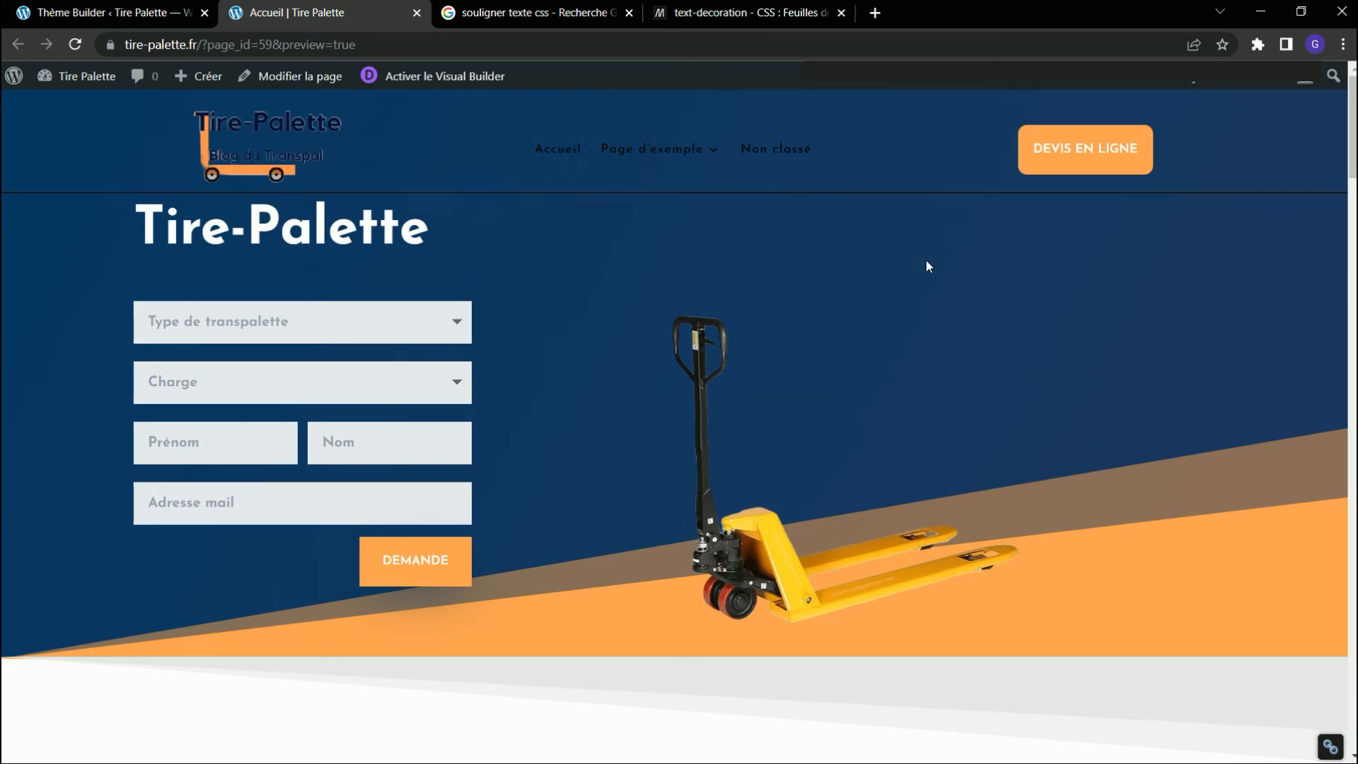
pyautogui.scroll(-3, 914, 261)
pyautogui.scroll(3, 914, 260)
# Reopen the custom header and remove the bottom border of its section by clearing the border width, saving the section settings.
pyautogui.click(71, 13)
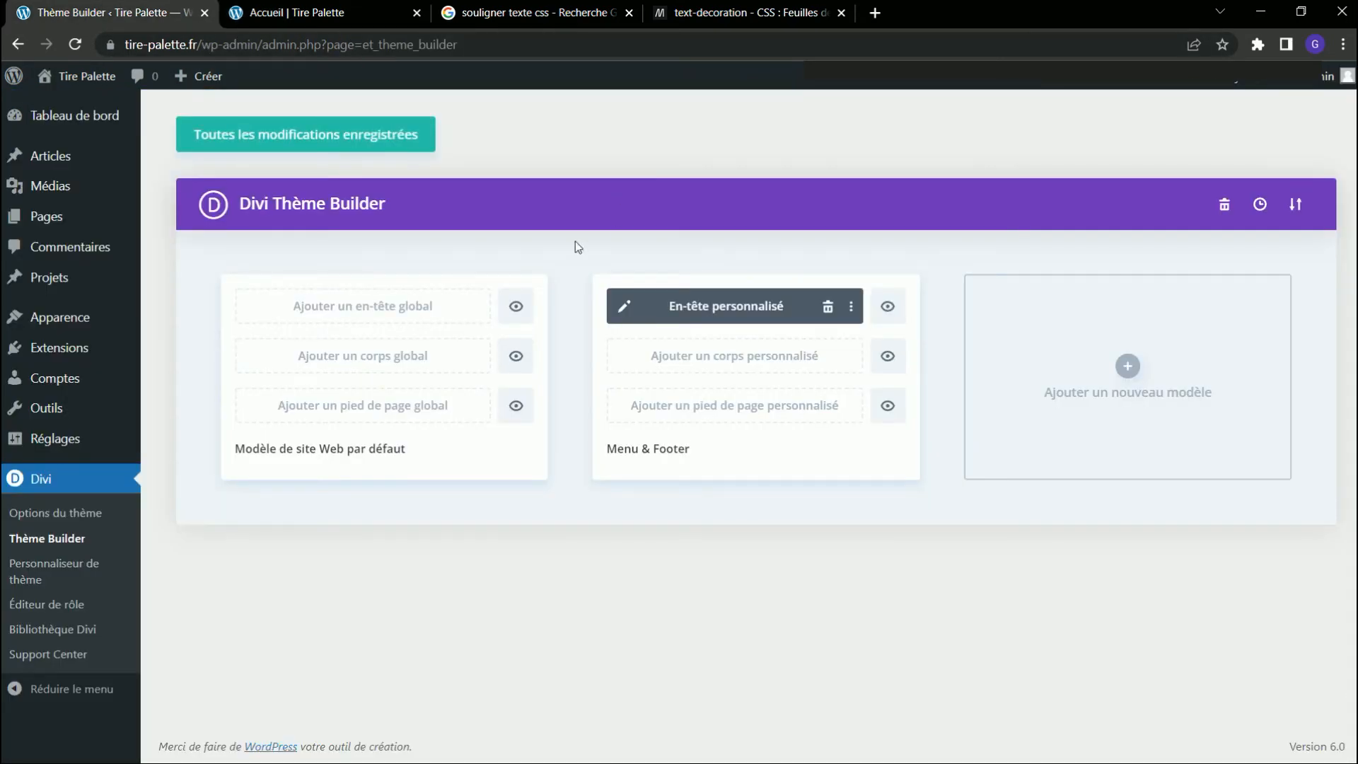
pyautogui.click(624, 308)
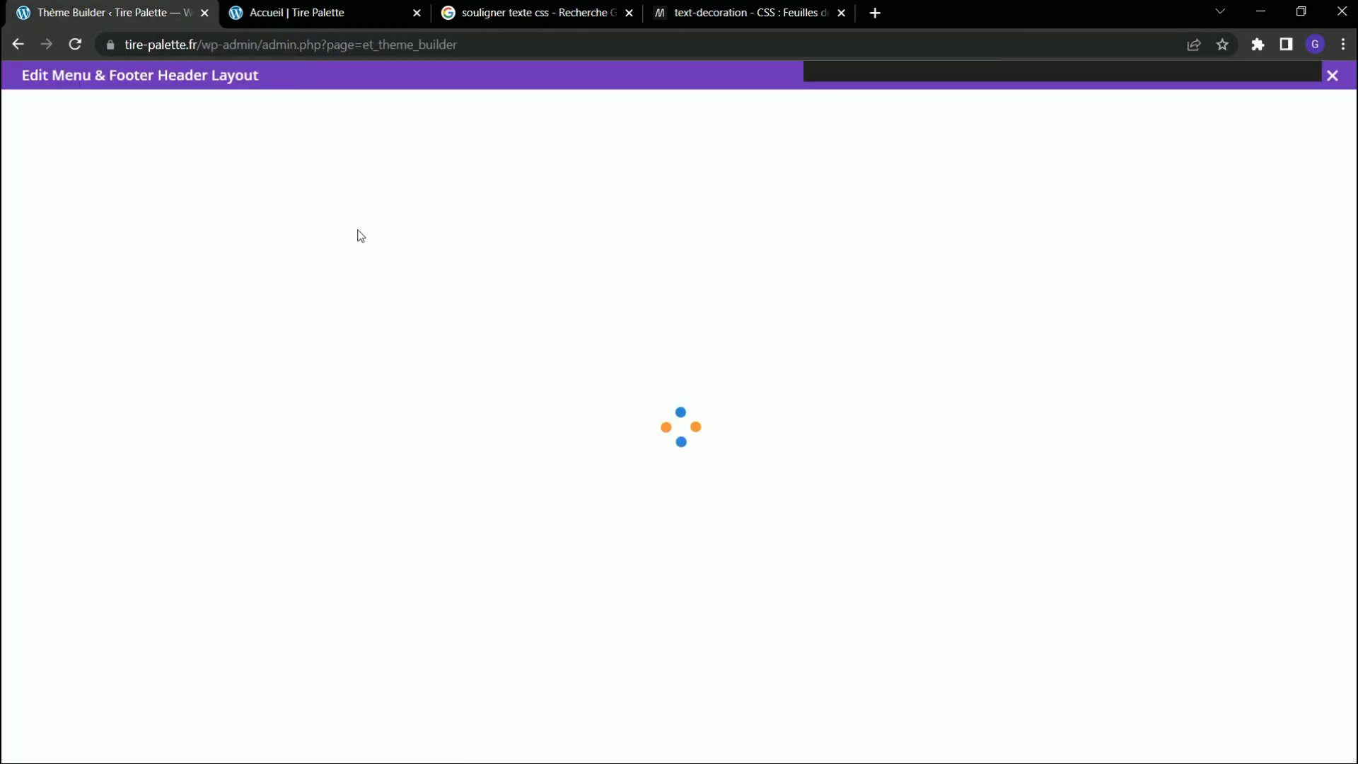
pyautogui.moveTo(389, 129)
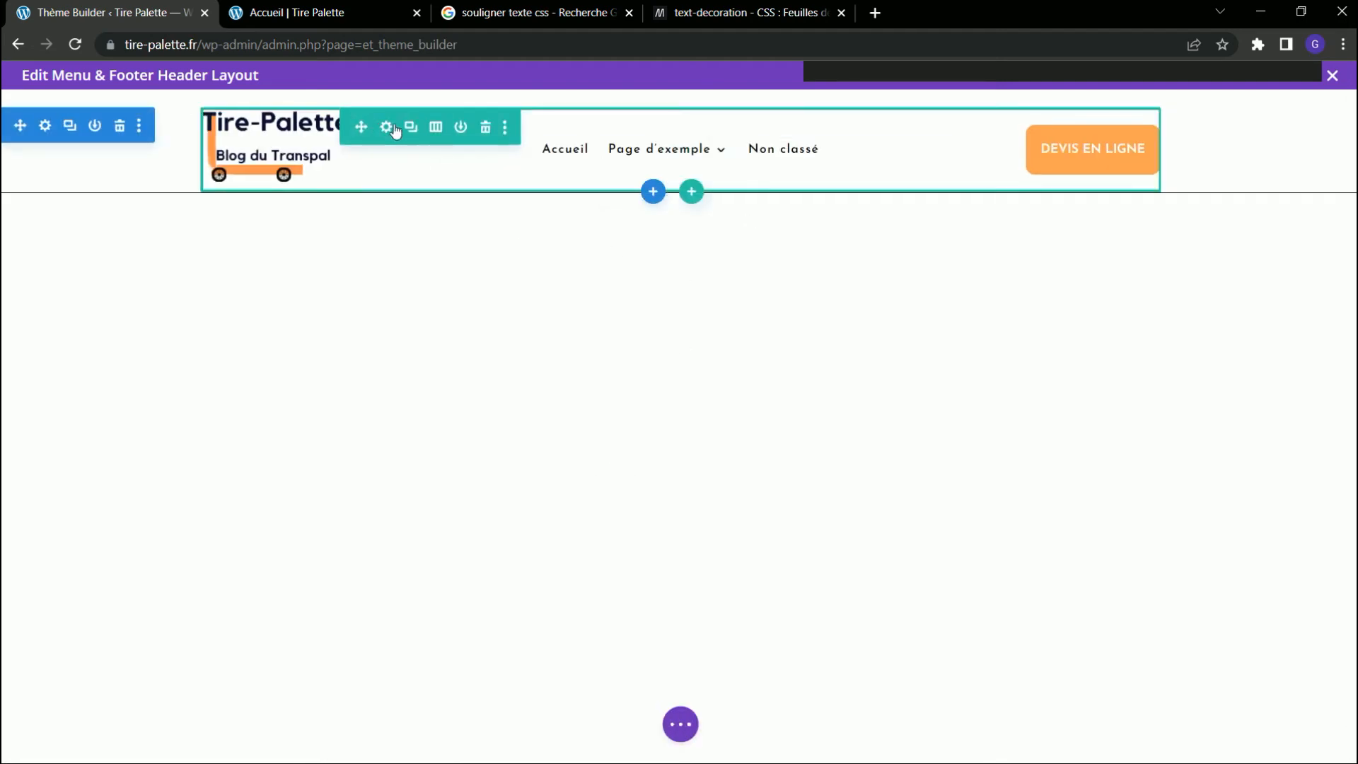
pyautogui.click(46, 127)
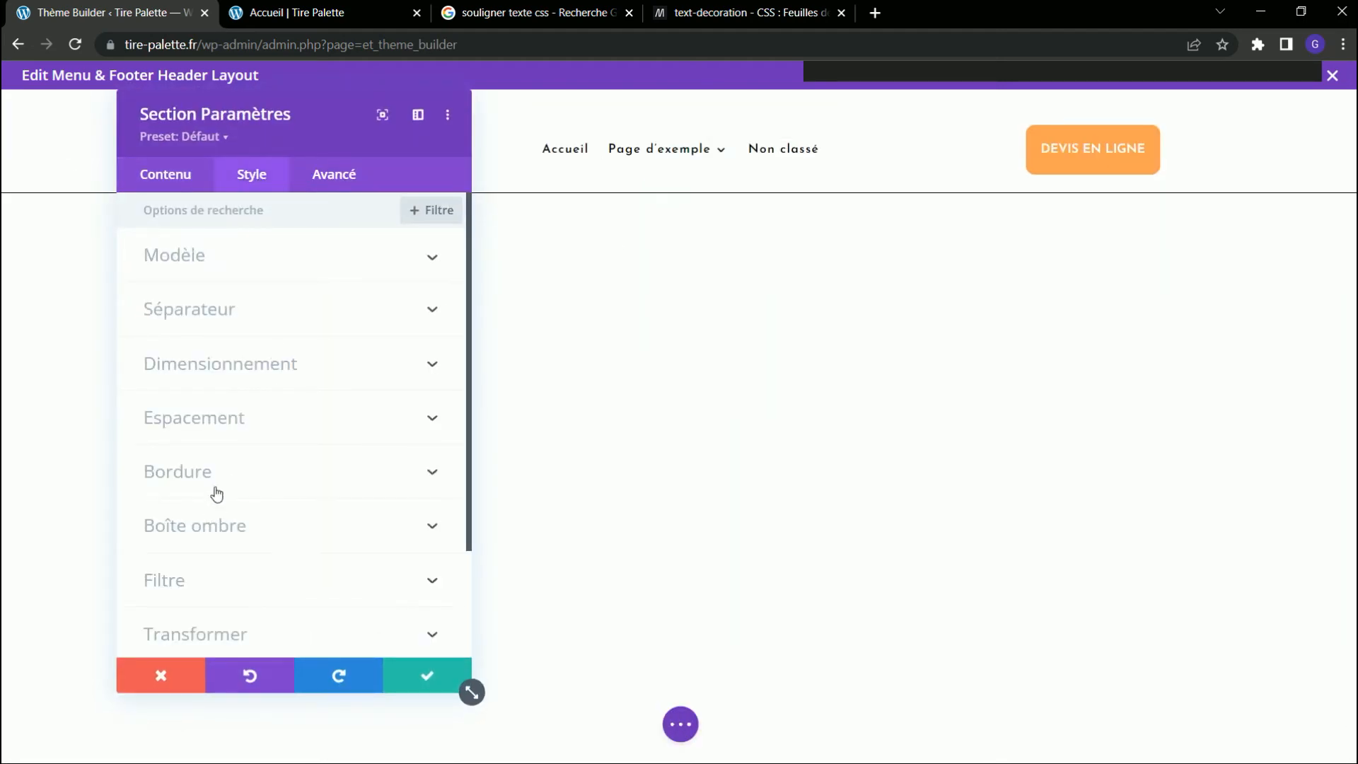
pyautogui.click(218, 490)
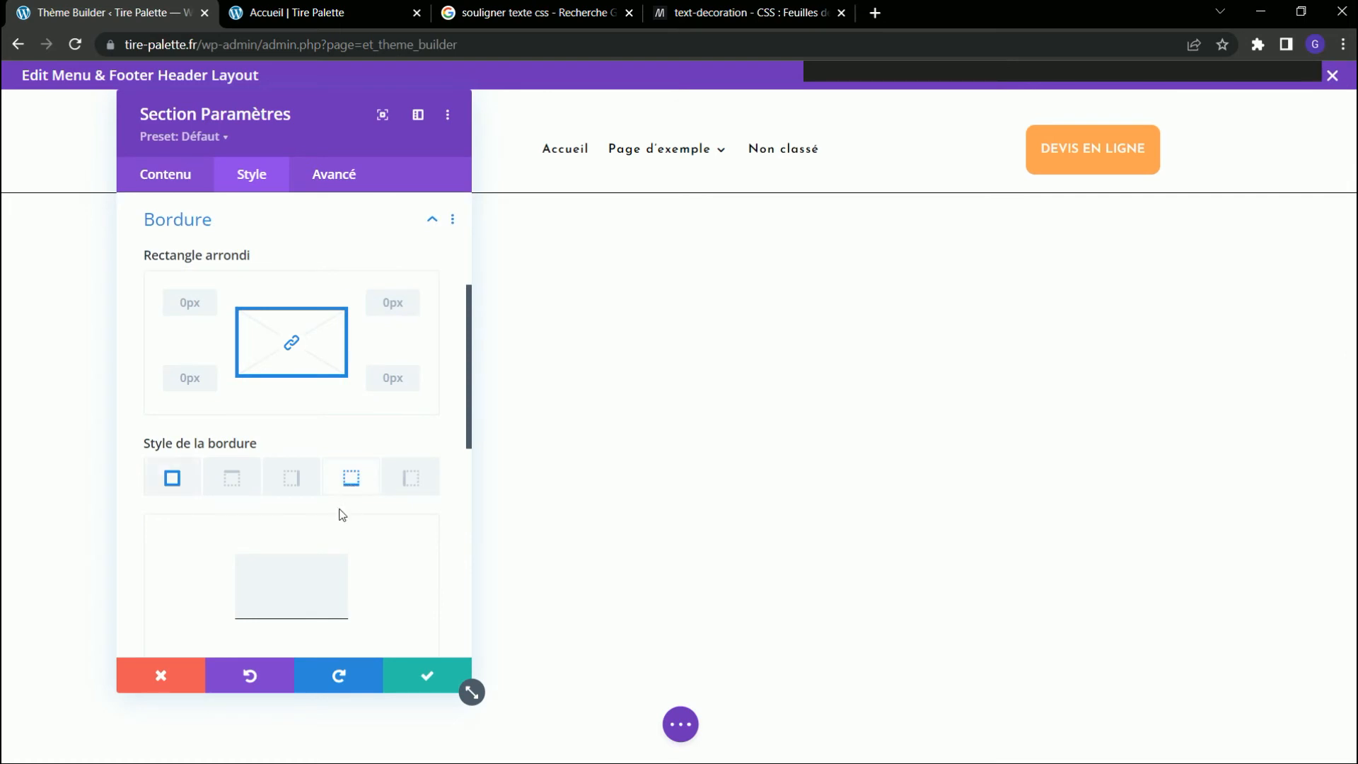
pyautogui.scroll(-2, 388, 585)
pyautogui.doubleClick(375, 626)
pyautogui.press('BackSpace')
pyautogui.click(425, 682)
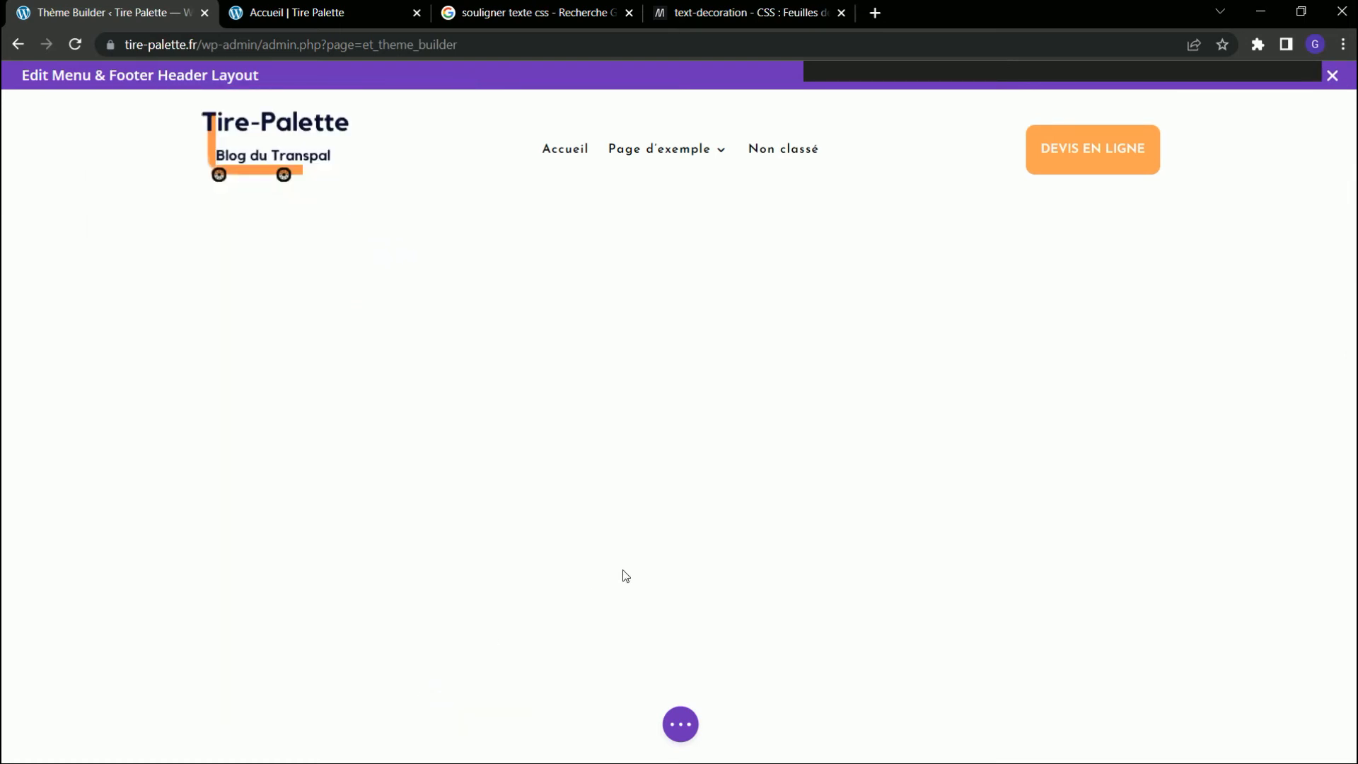
# Save the header layout, then check the header and the "Page d'exemple" submenu on the Accueil page while scrolling.
pyautogui.click(677, 732)
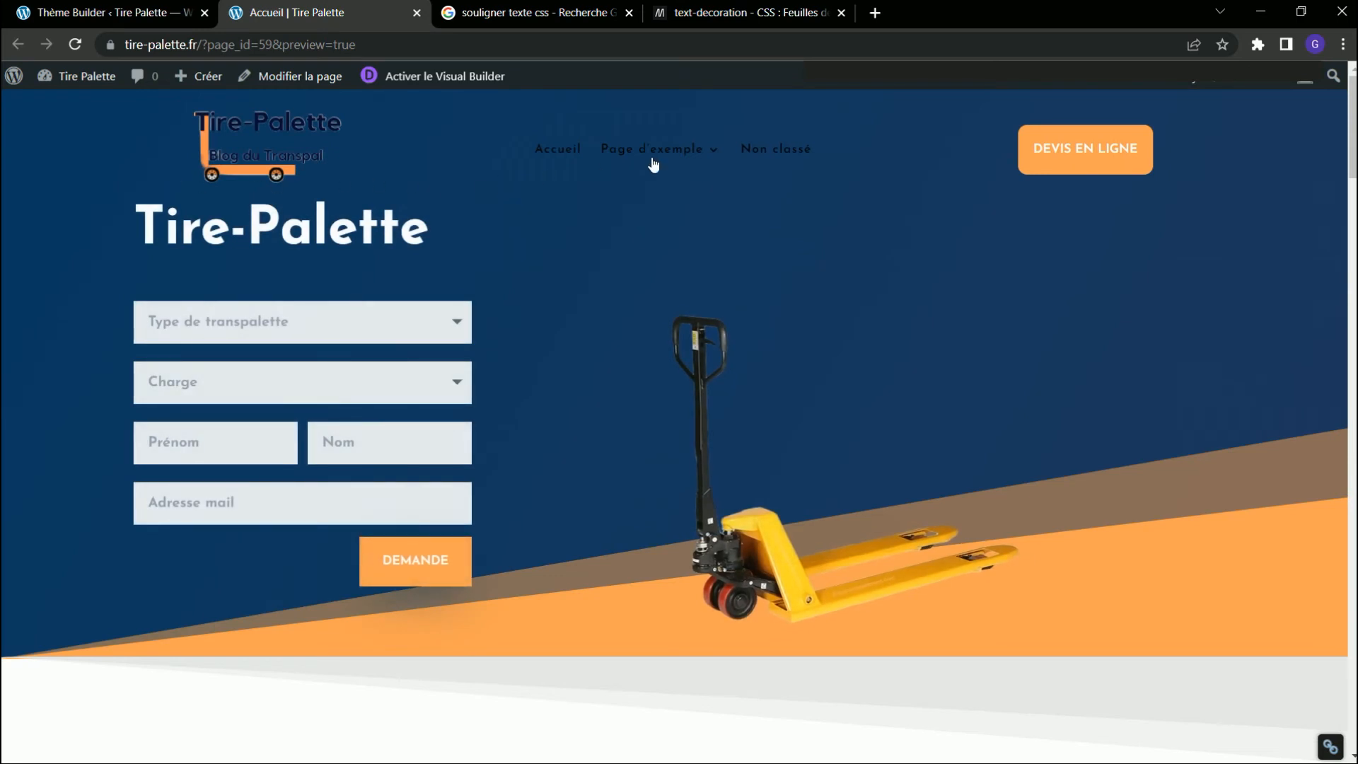
pyautogui.moveTo(652, 159)
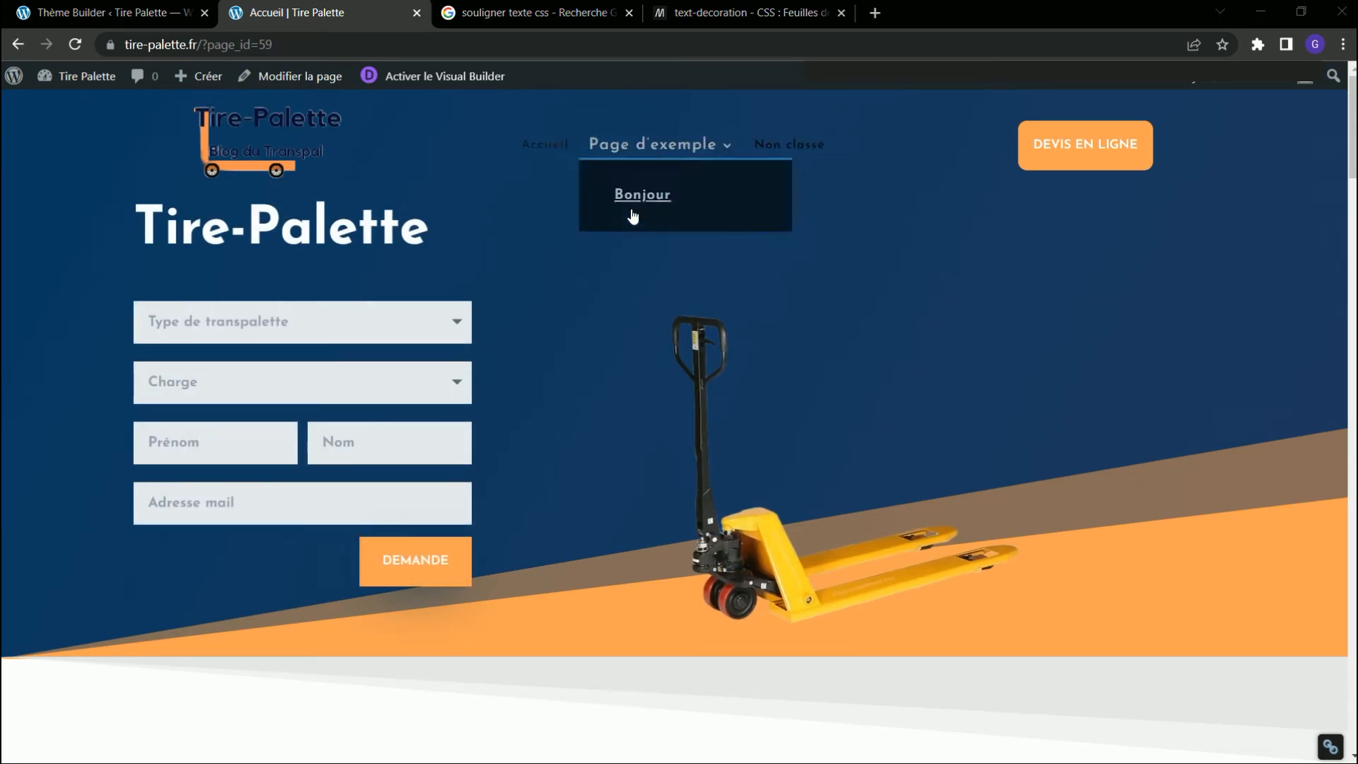
pyautogui.scroll(-1, 627, 275)
pyautogui.scroll(-8, 627, 274)
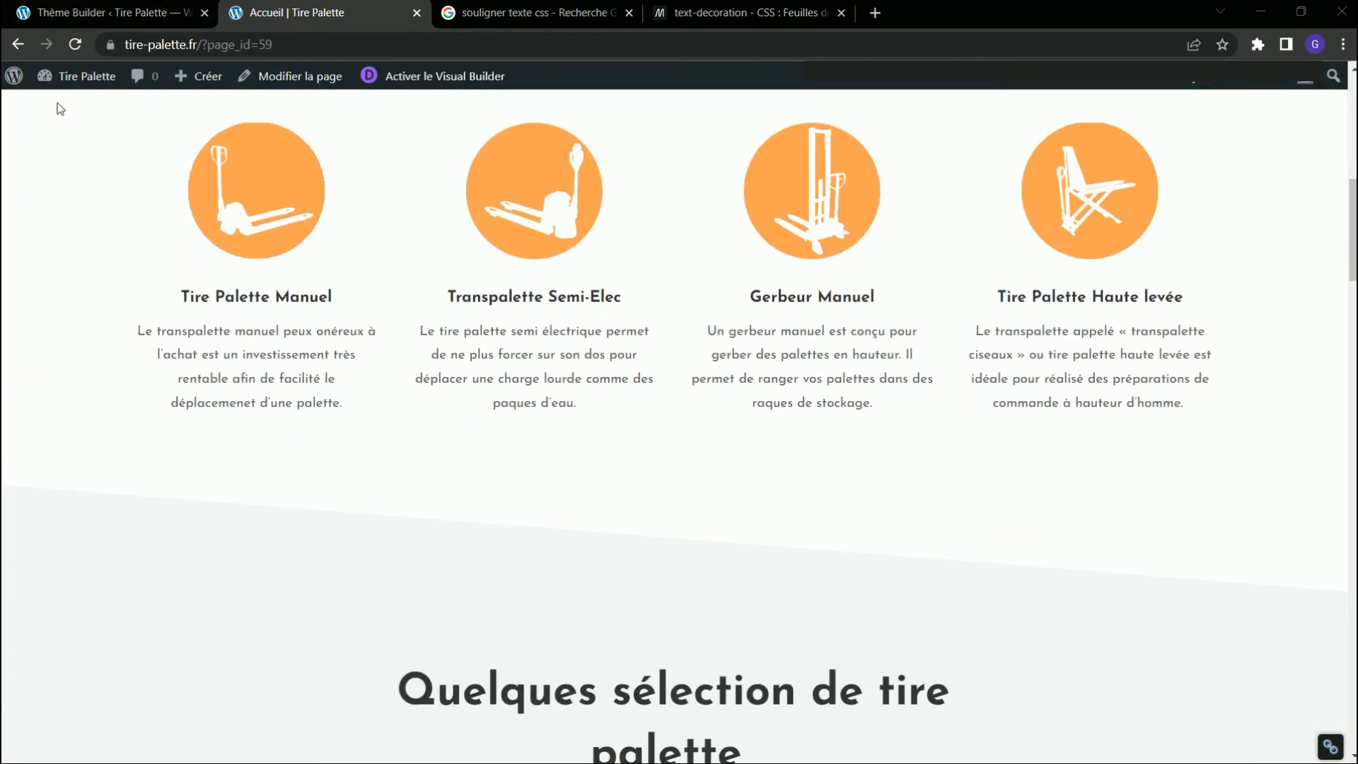
pyautogui.scroll(10, 825, 266)
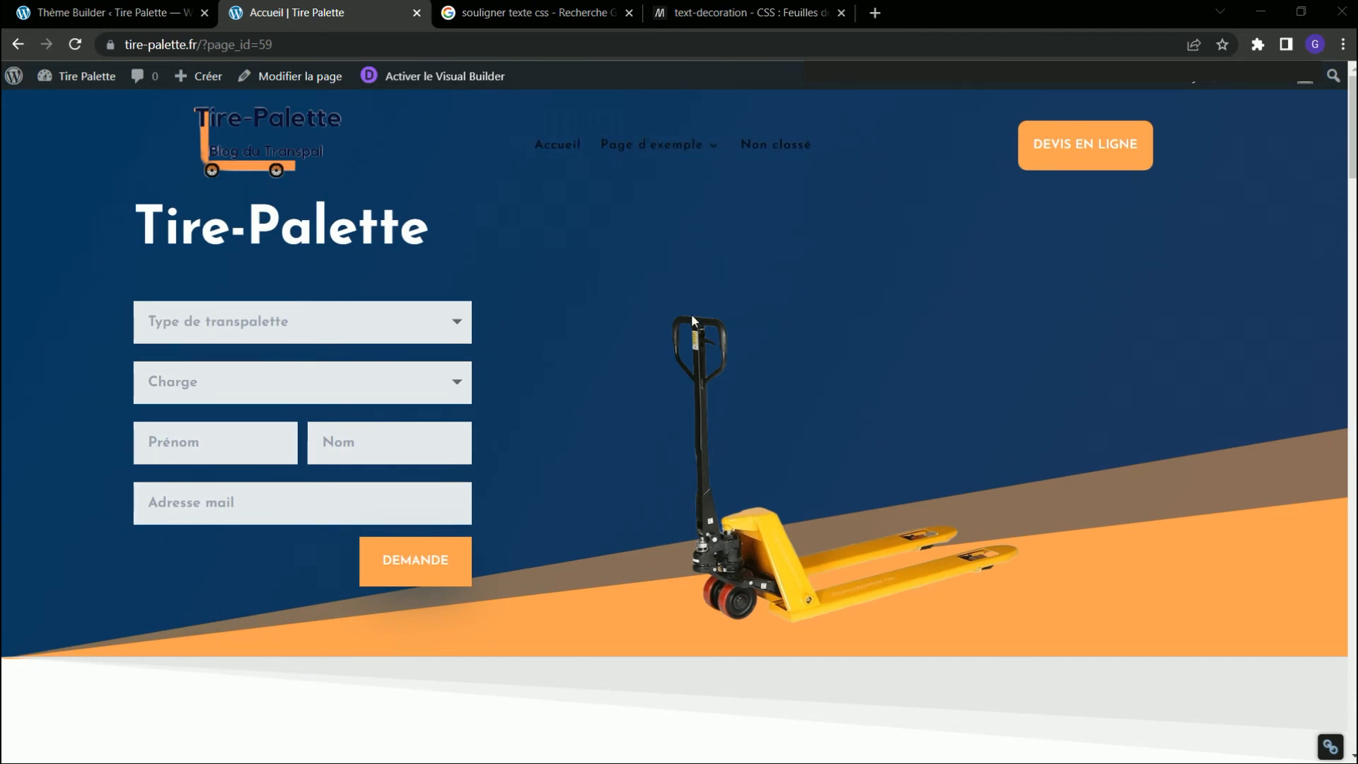
# Reopen the custom header and set its section's position to Relative with the vertical offset cleared.
pyautogui.click(85, 13)
pyautogui.click(625, 307)
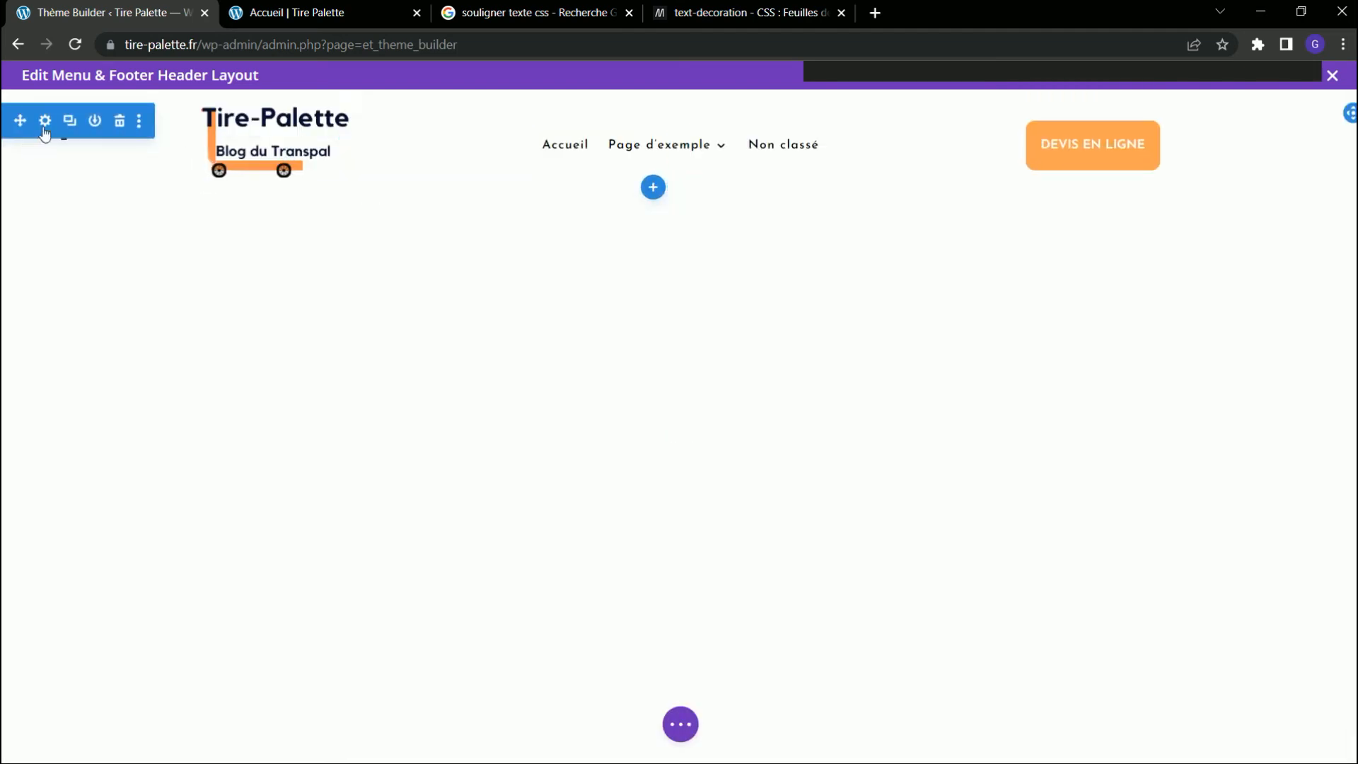
pyautogui.click(47, 121)
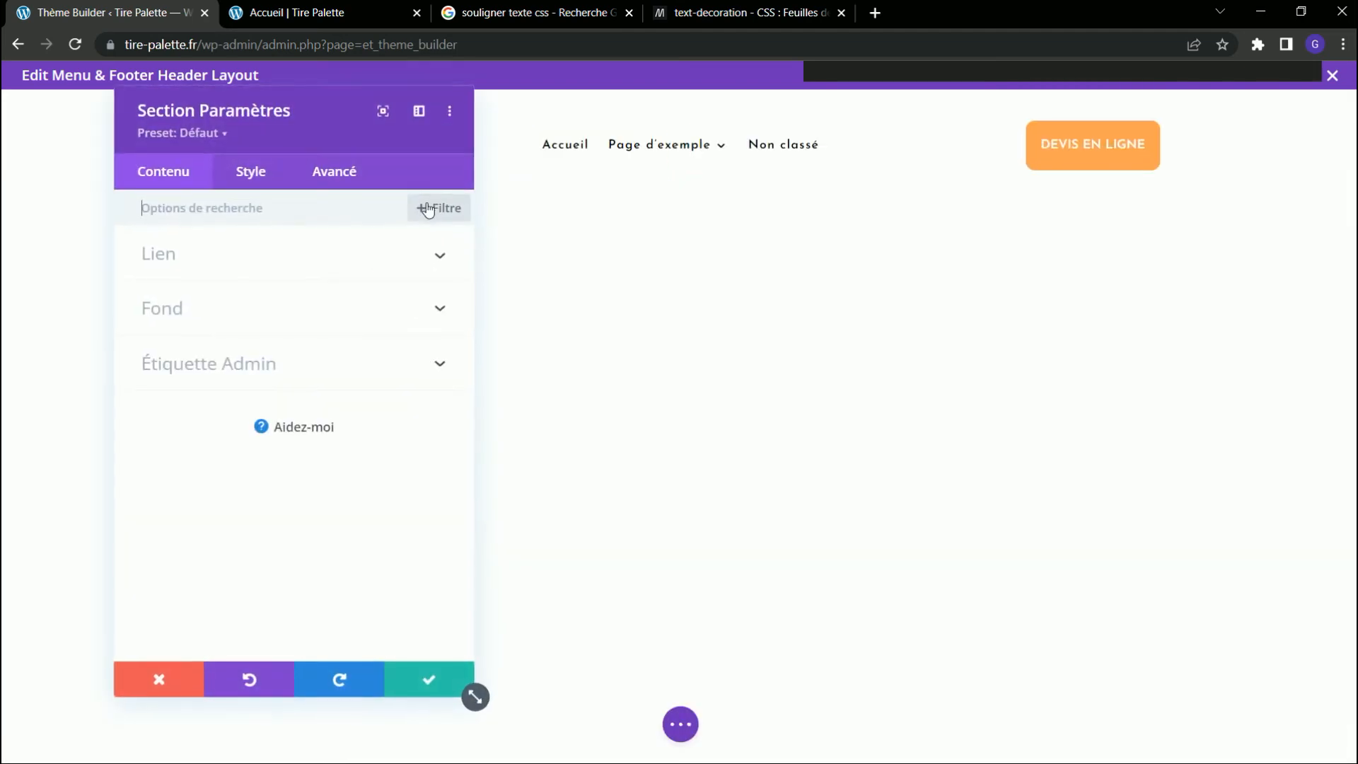
pyautogui.click(331, 177)
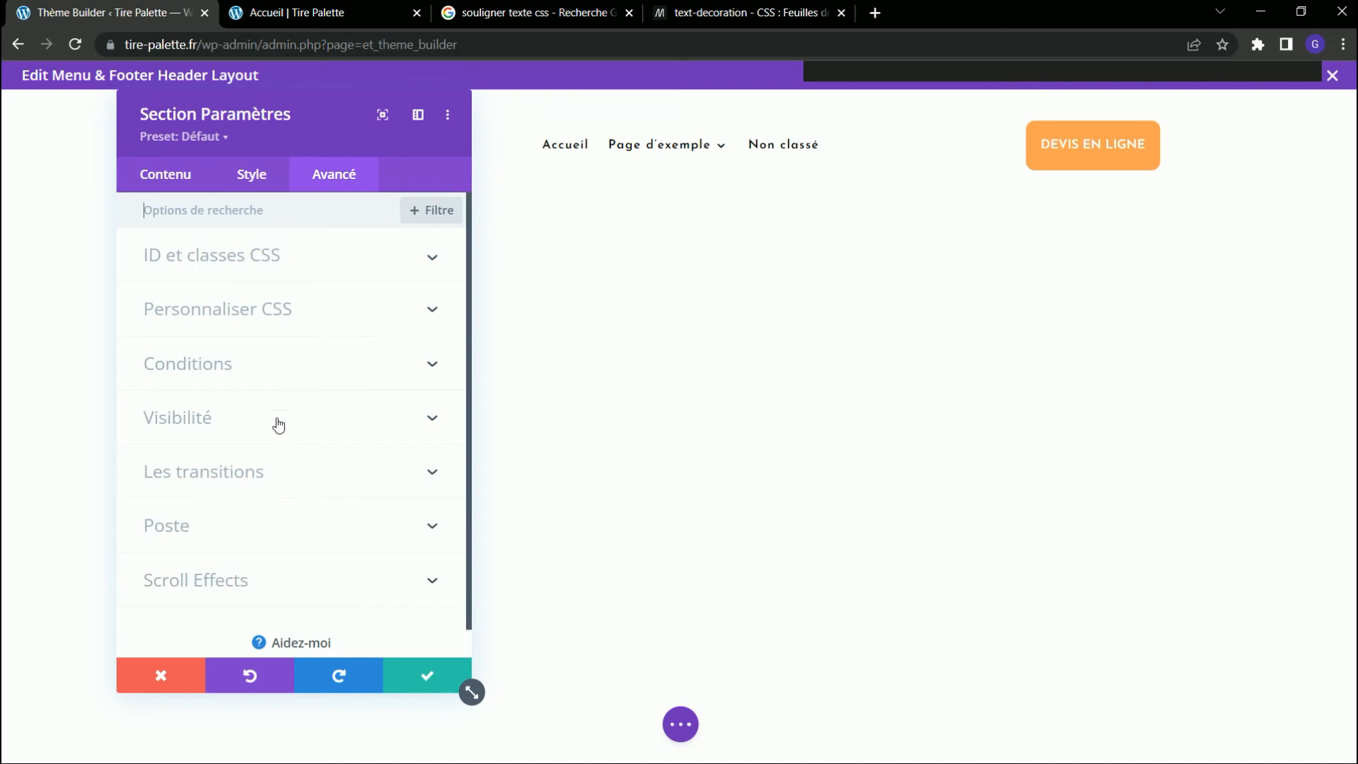
pyautogui.click(227, 546)
pyautogui.click(226, 291)
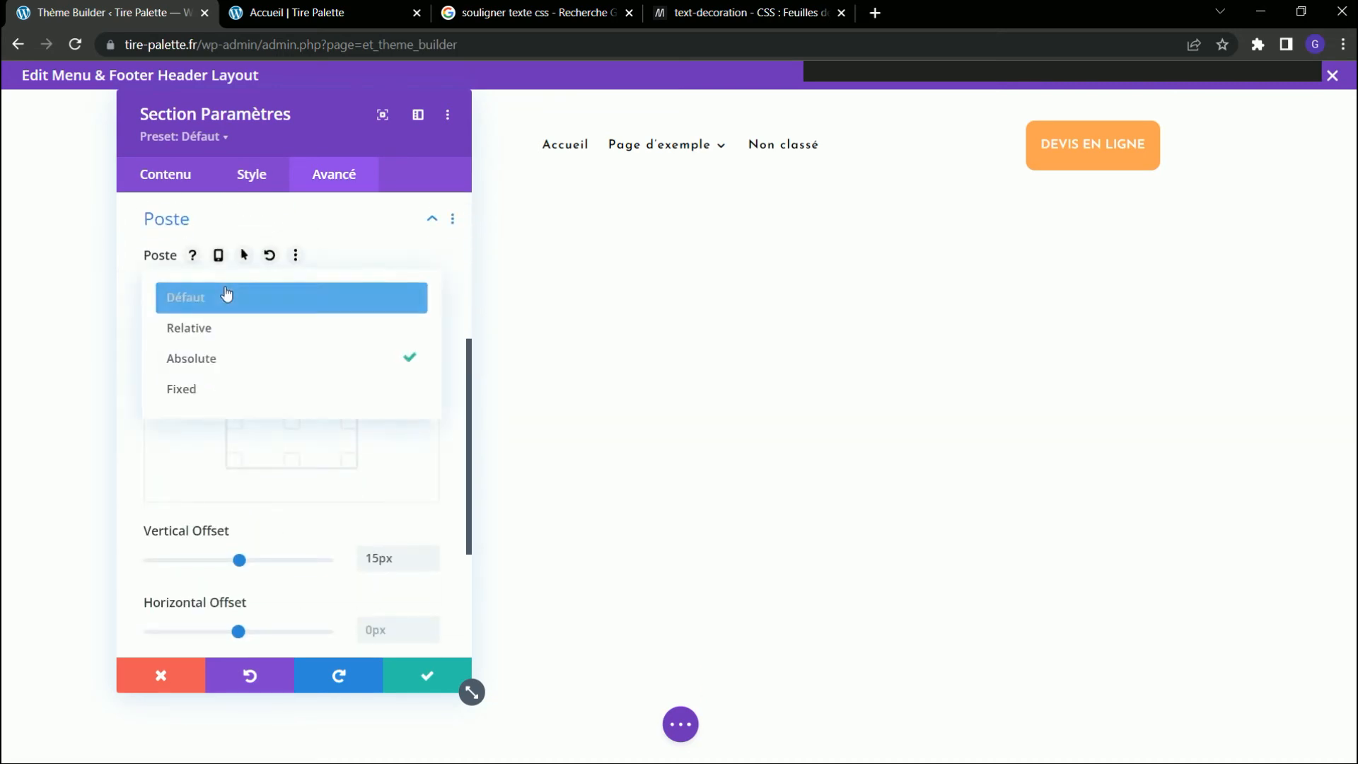
pyautogui.click(212, 330)
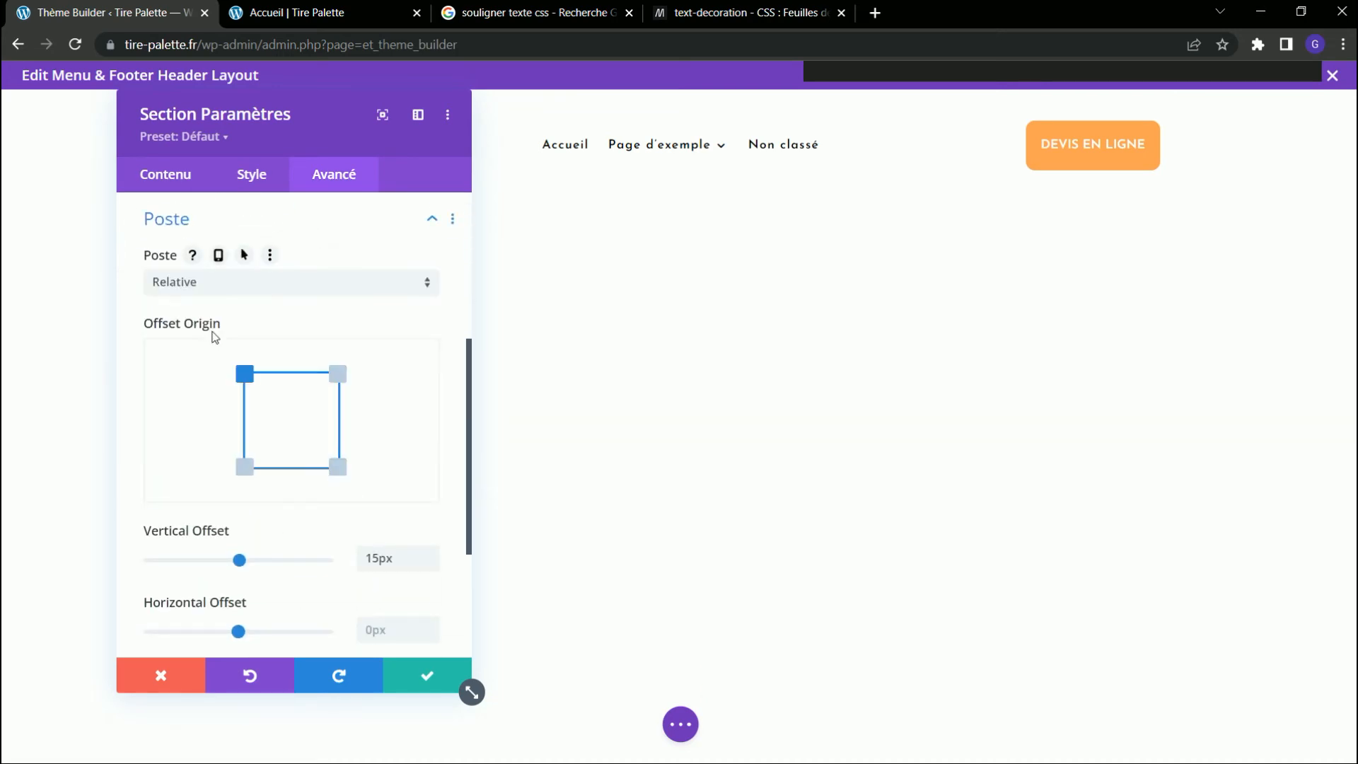
pyautogui.moveTo(391, 559); pyautogui.dragTo(272, 554)
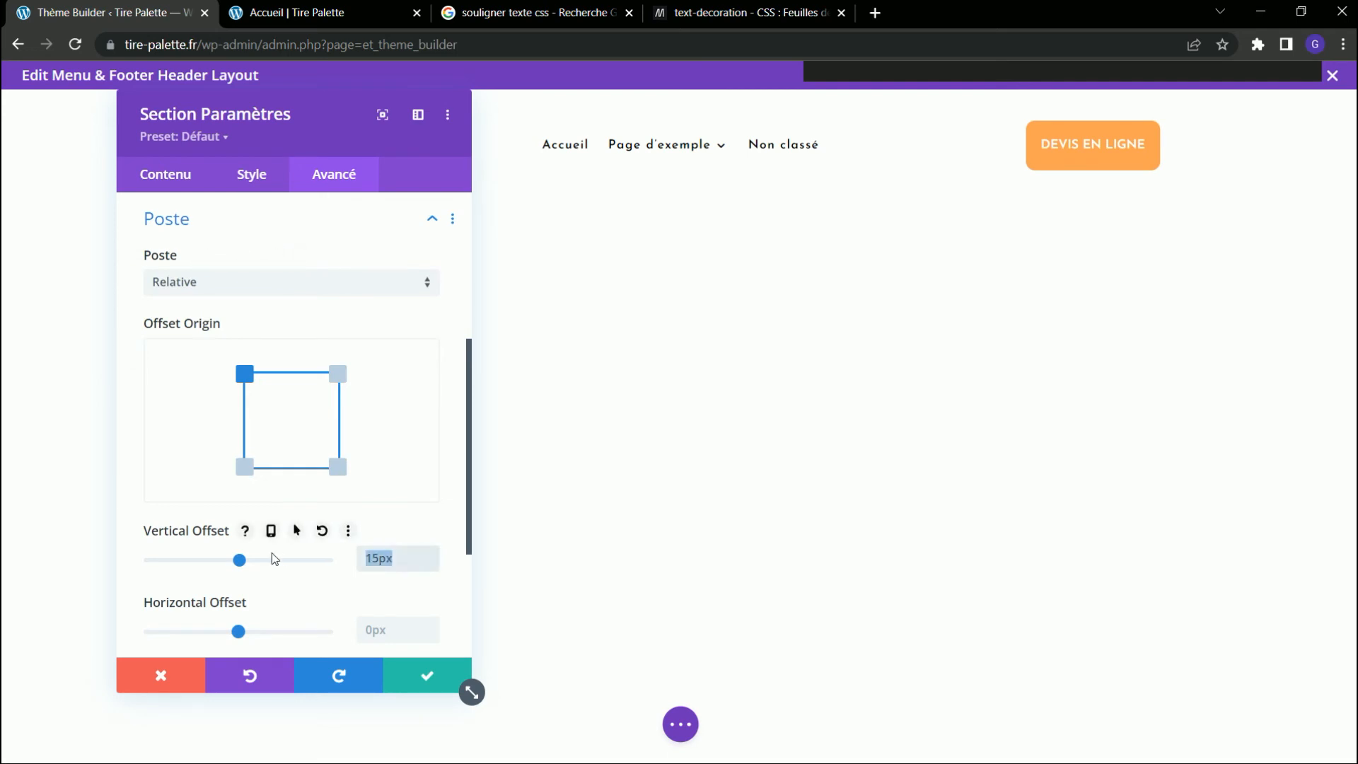
pyautogui.press('BackSpace')
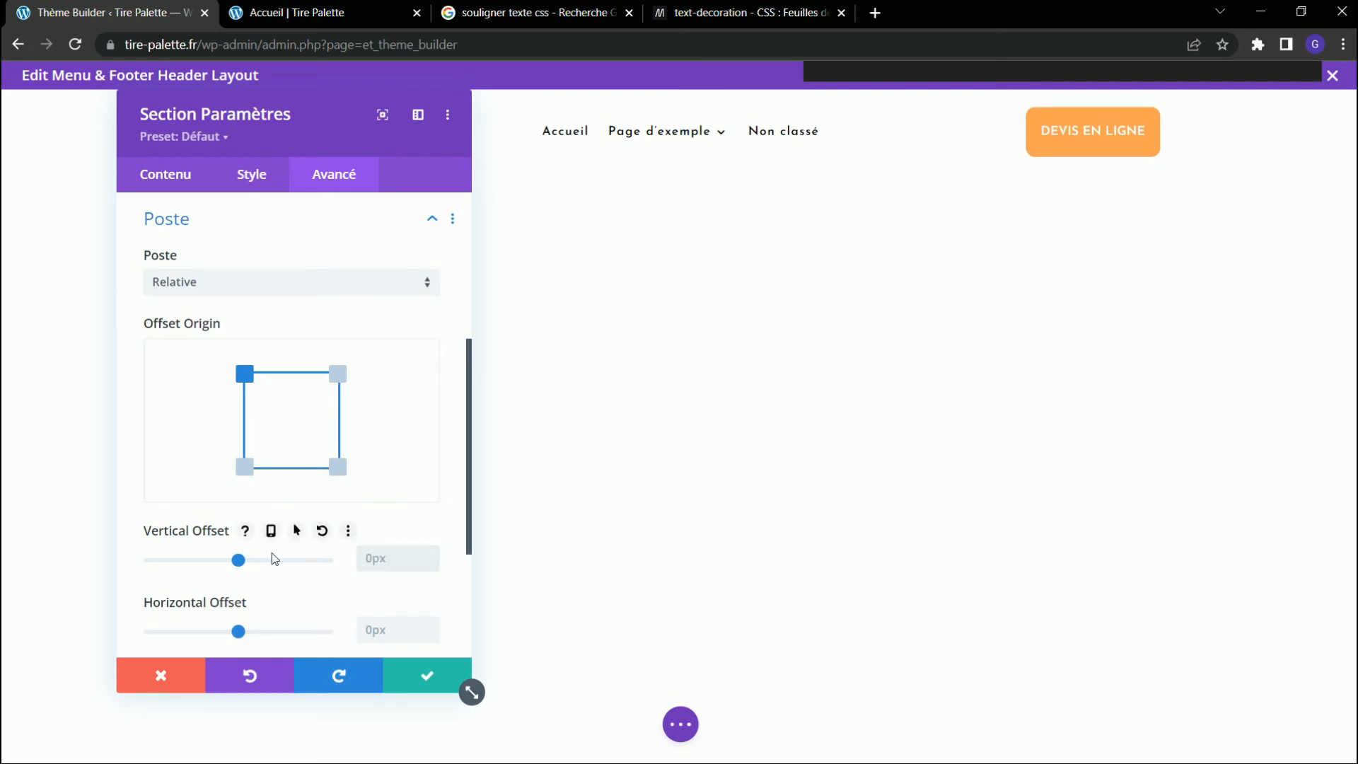
pyautogui.click(312, 218)
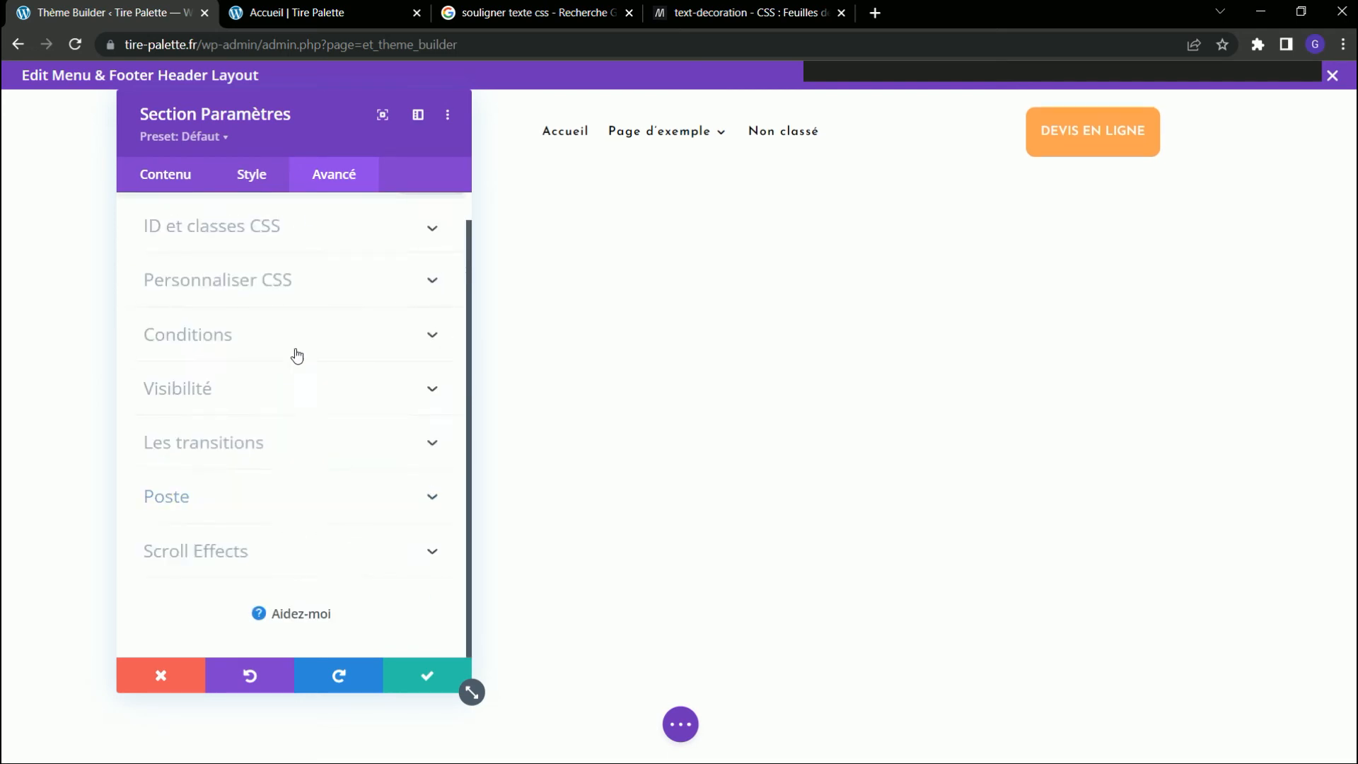
# Set the header section's sticky position to Stick to Top, then save the section settings and the layout.
pyautogui.click(249, 552)
pyautogui.click(233, 332)
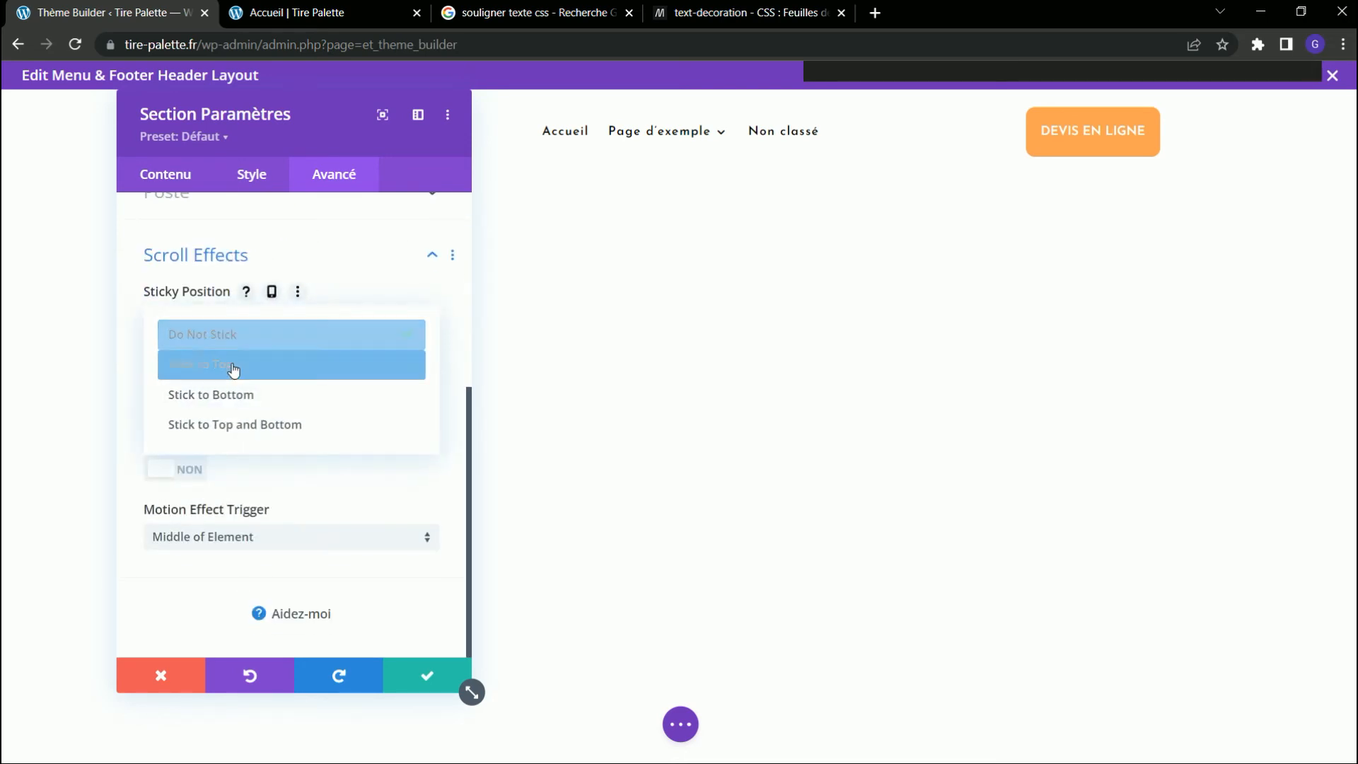
pyautogui.click(232, 366)
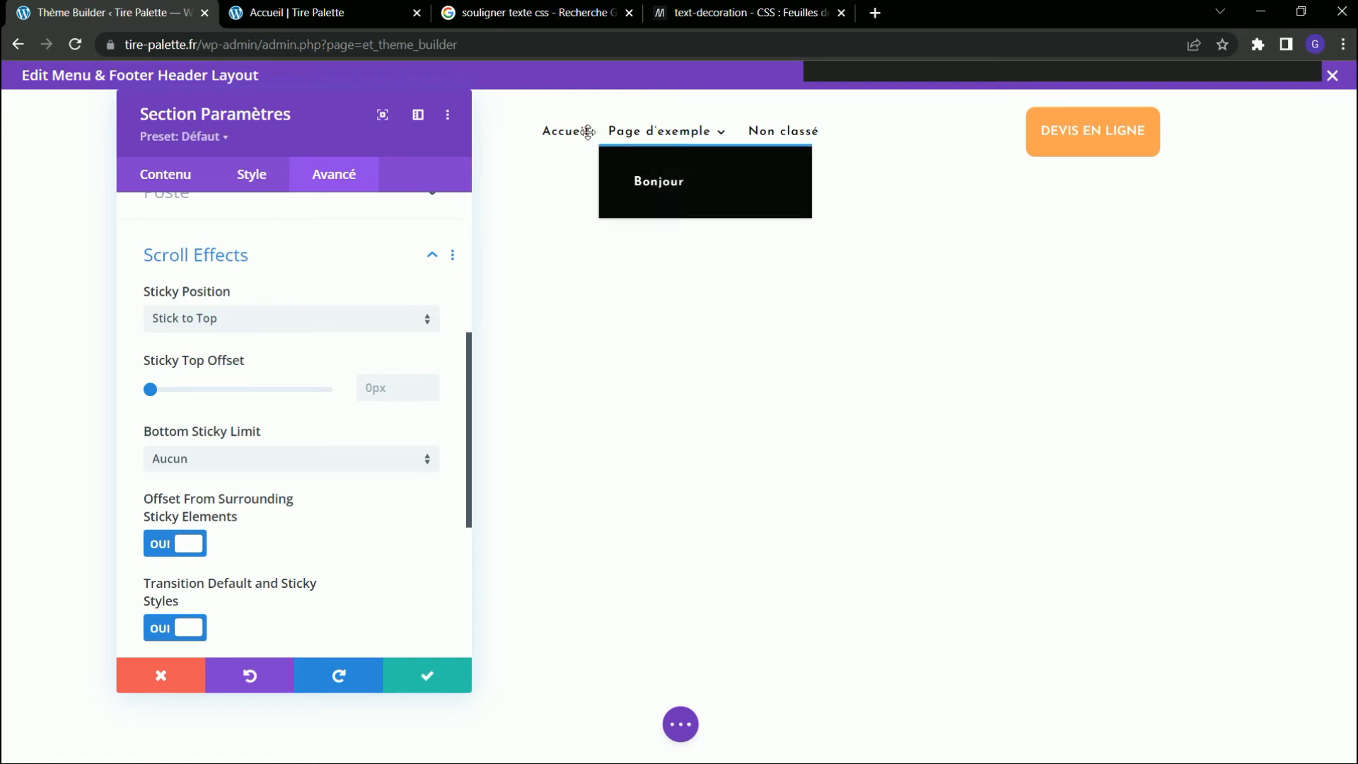
pyautogui.scroll(-3, 283, 440)
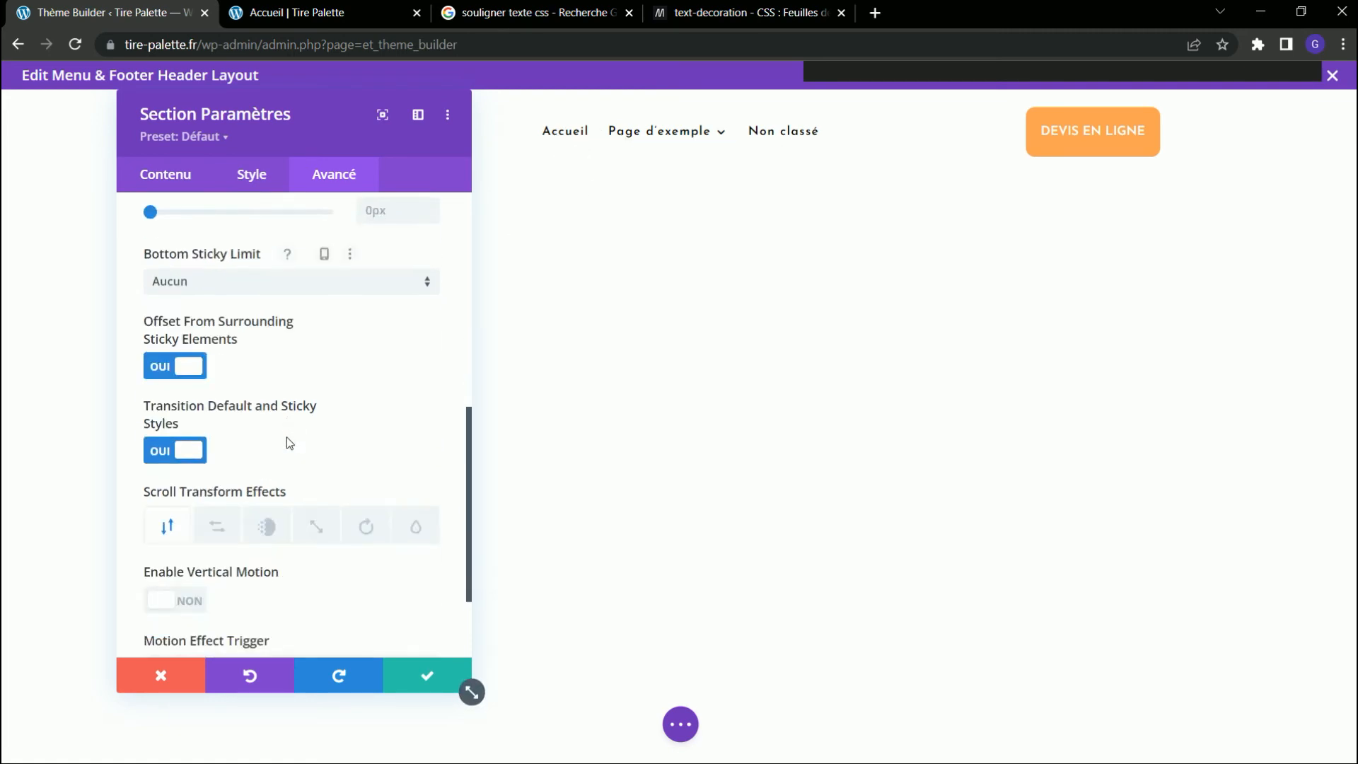
pyautogui.scroll(6, 288, 425)
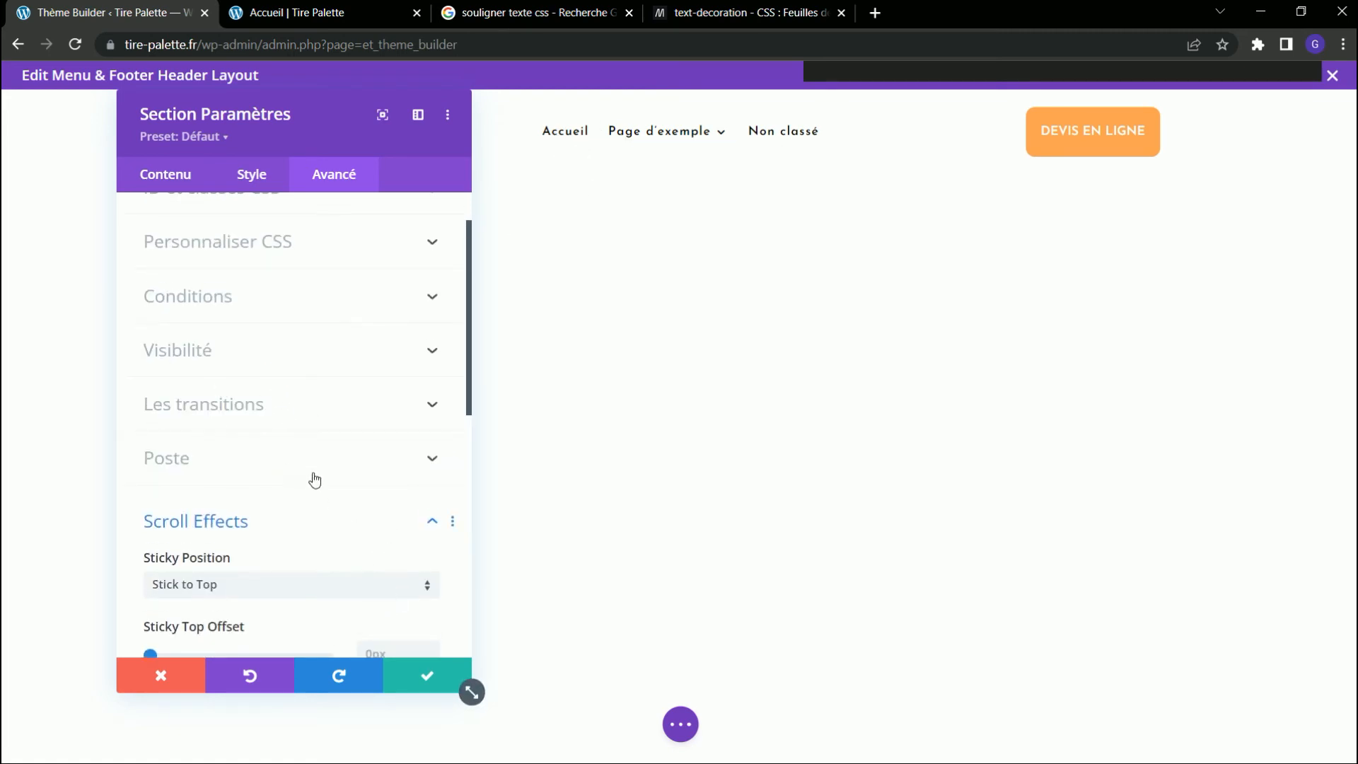
pyautogui.click(421, 678)
pyautogui.click(678, 723)
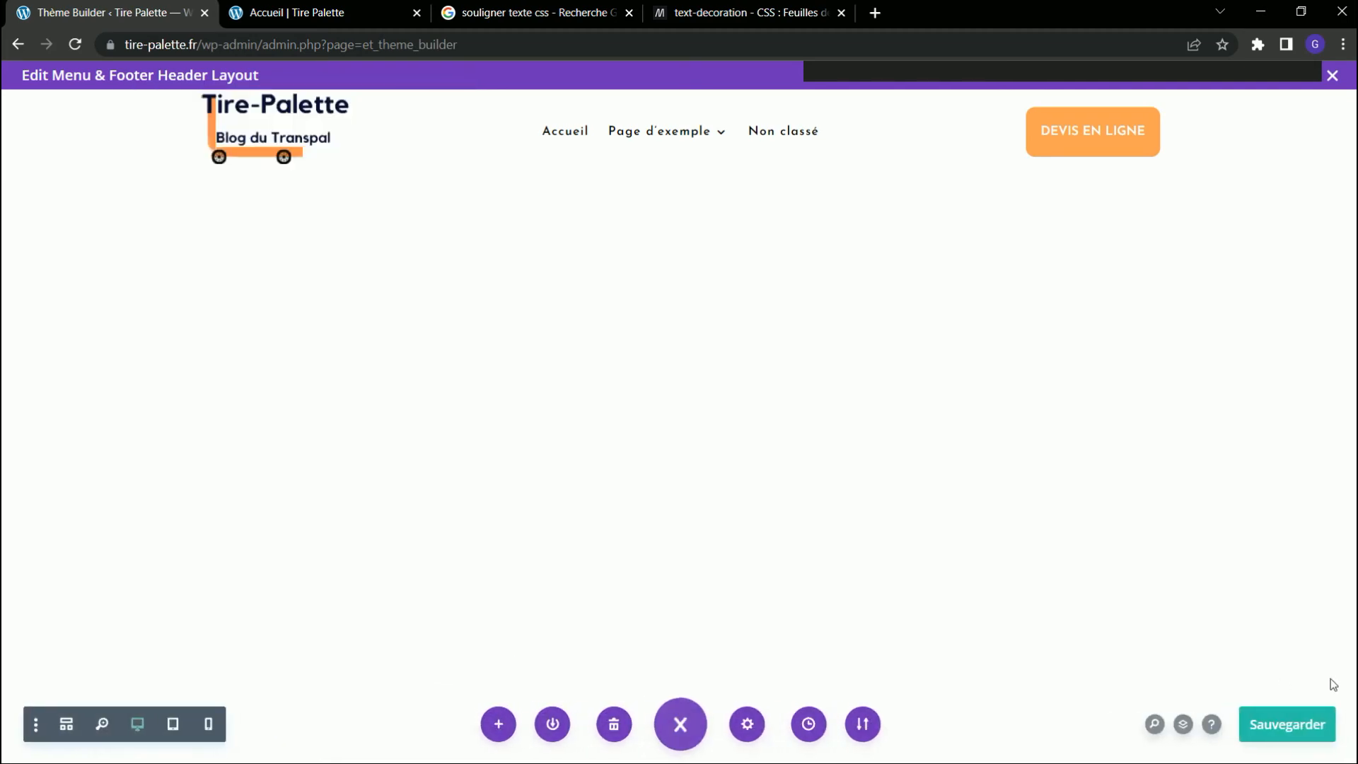
pyautogui.click(1312, 728)
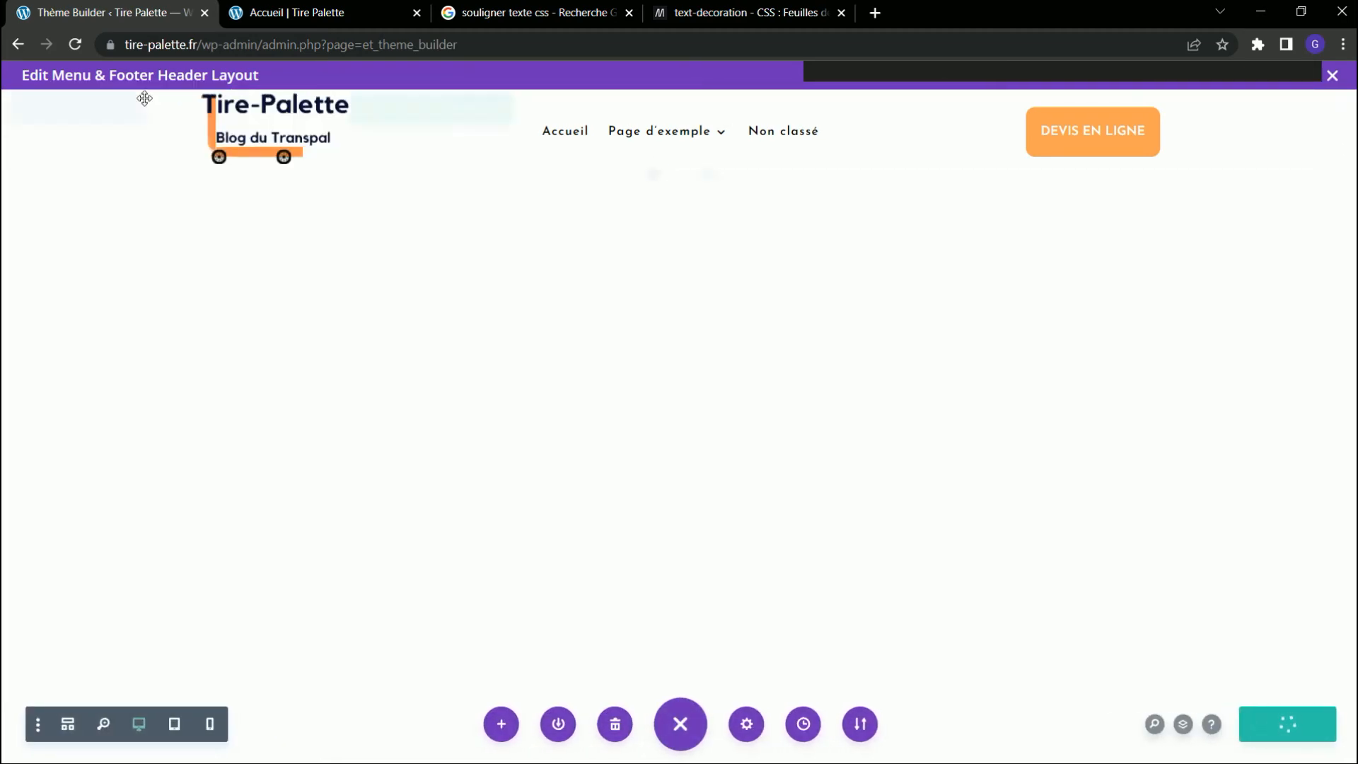
# Examine how the sticky header behaves on the Accueil page while scrolling down and back up.
pyautogui.click(304, 13)
pyautogui.scroll(-3, 596, 224)
pyautogui.scroll(3, 596, 224)
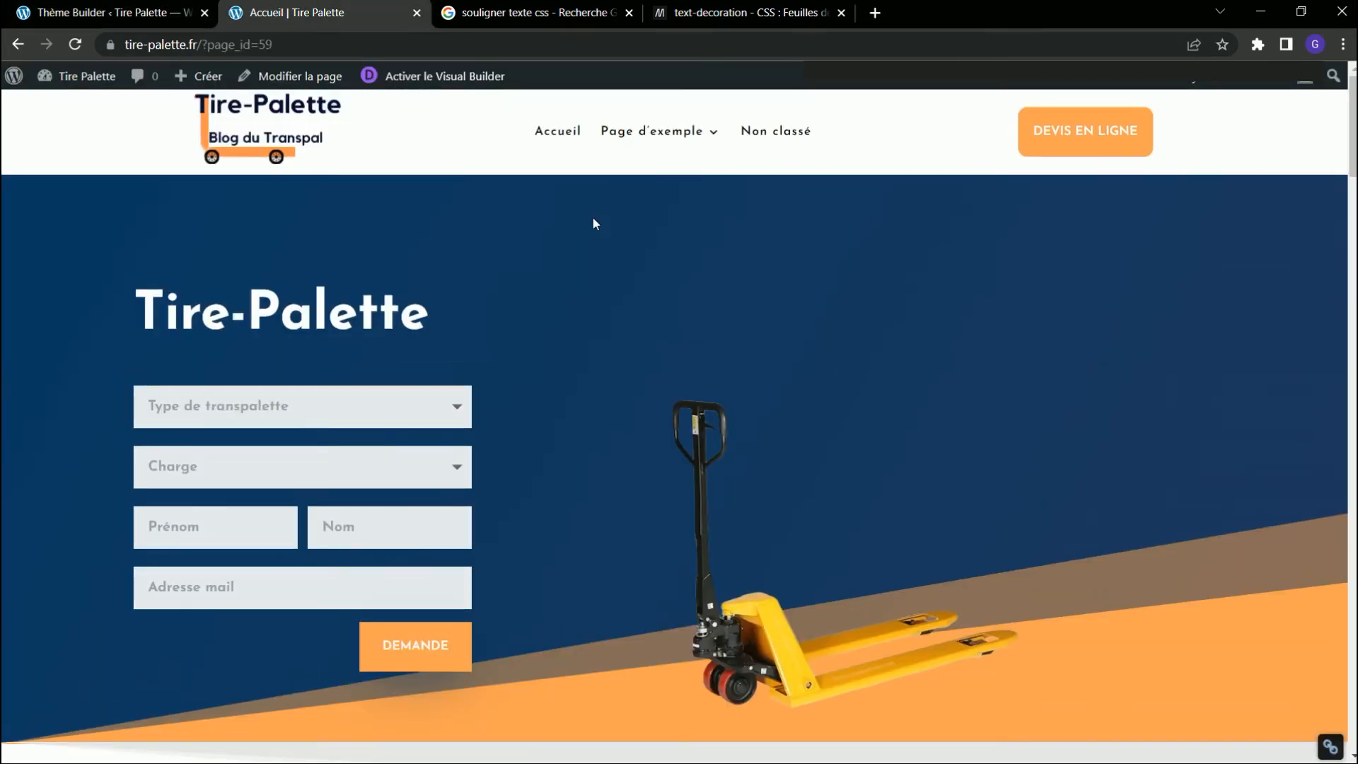
pyautogui.scroll(-6, 594, 223)
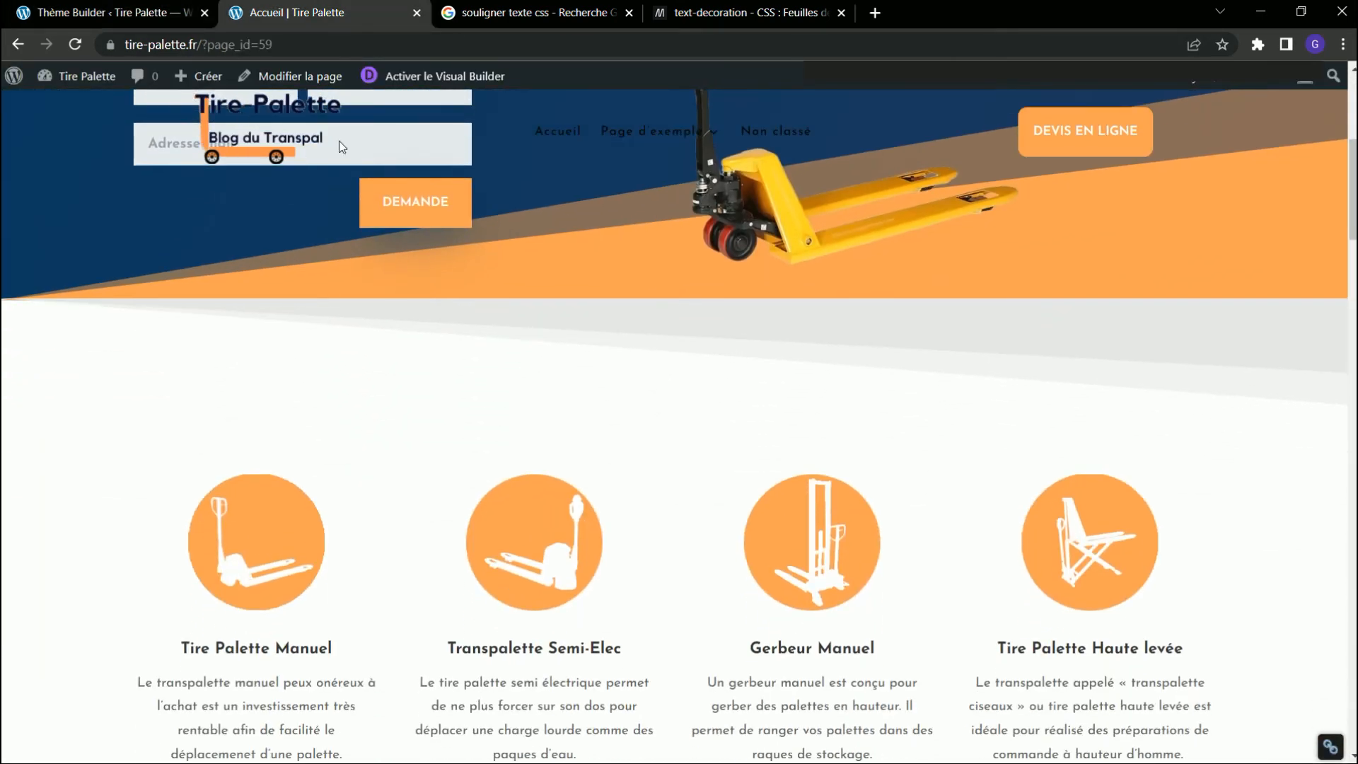
pyautogui.scroll(6, 715, 229)
pyautogui.scroll(-3, 788, 173)
pyautogui.scroll(3, 472, 236)
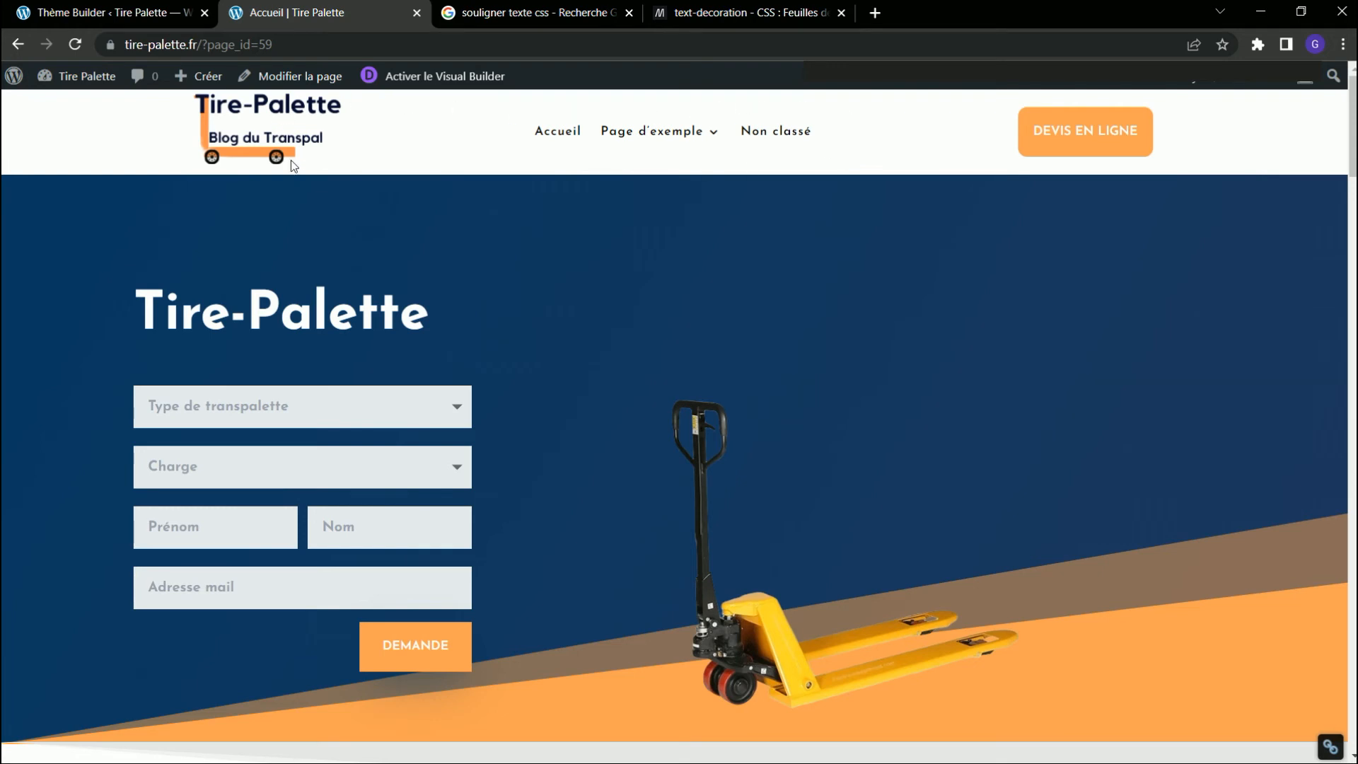
pyautogui.scroll(-1, 379, 195)
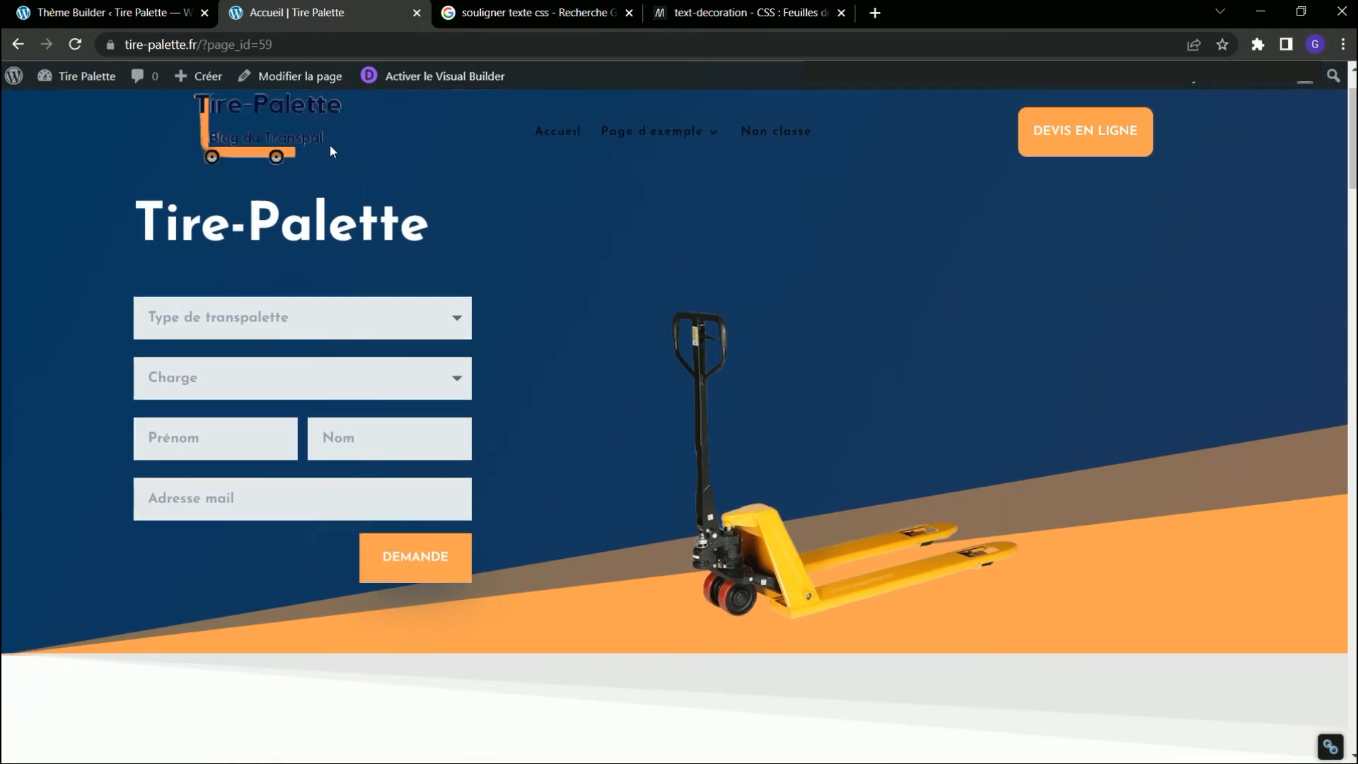
pyautogui.scroll(1, 571, 203)
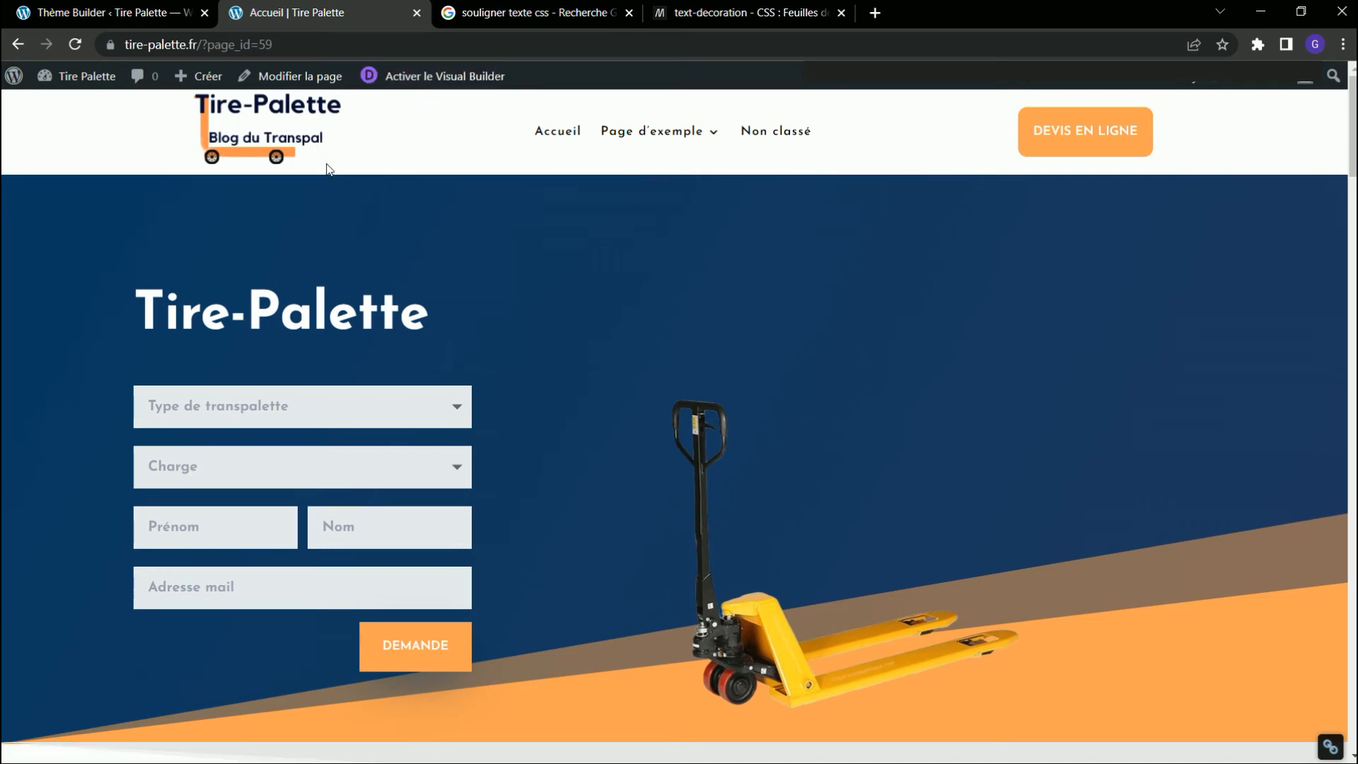
# Activate the Visual Builder on the Accueil page and lower the first section's top margin to about -91px.
pyautogui.click(442, 76)
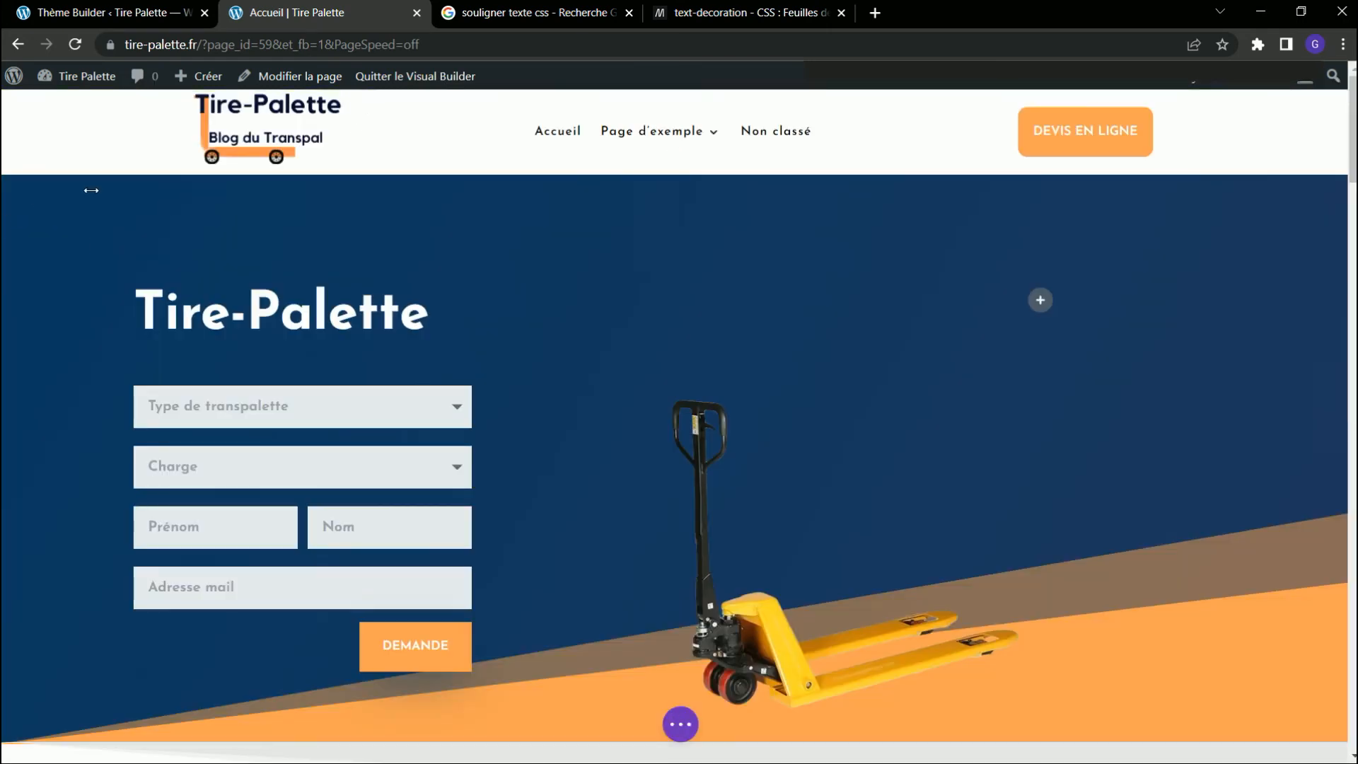
pyautogui.click(44, 193)
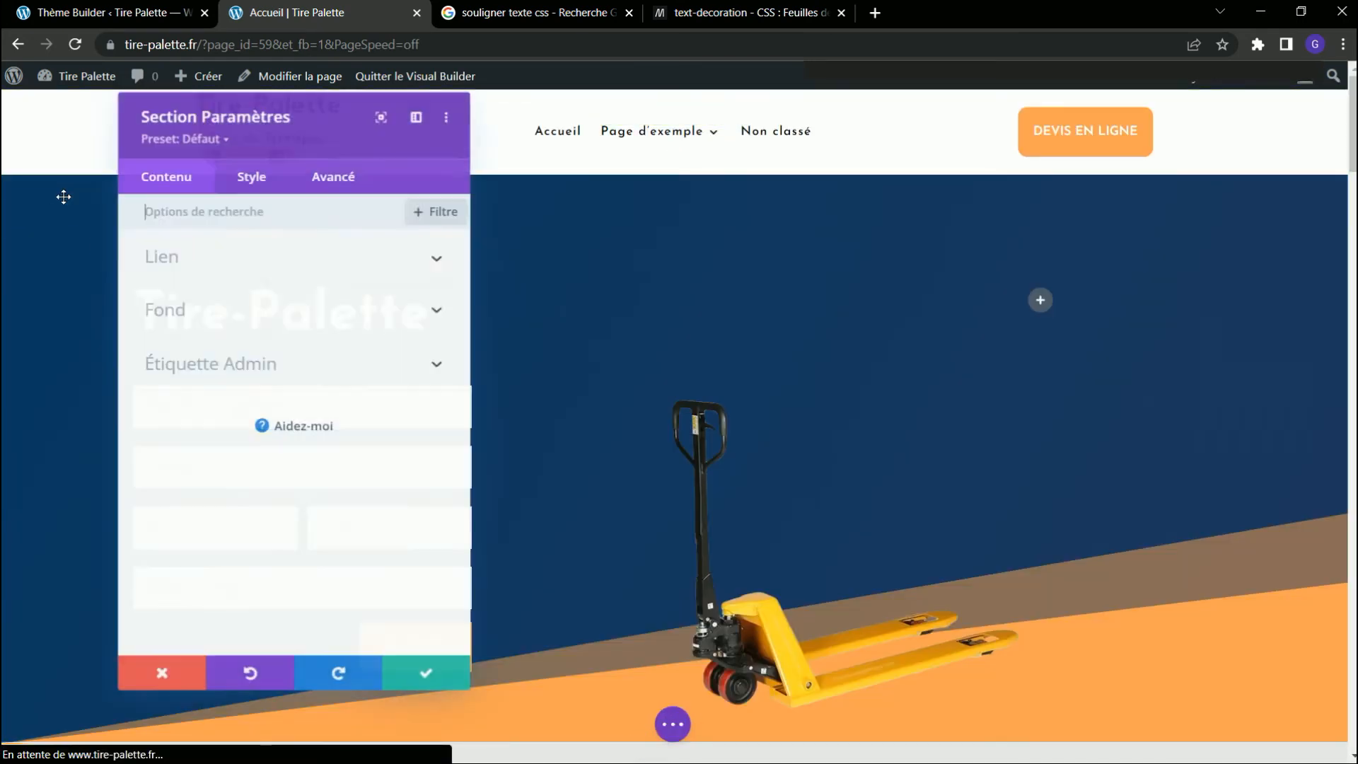
pyautogui.click(287, 178)
pyautogui.click(244, 420)
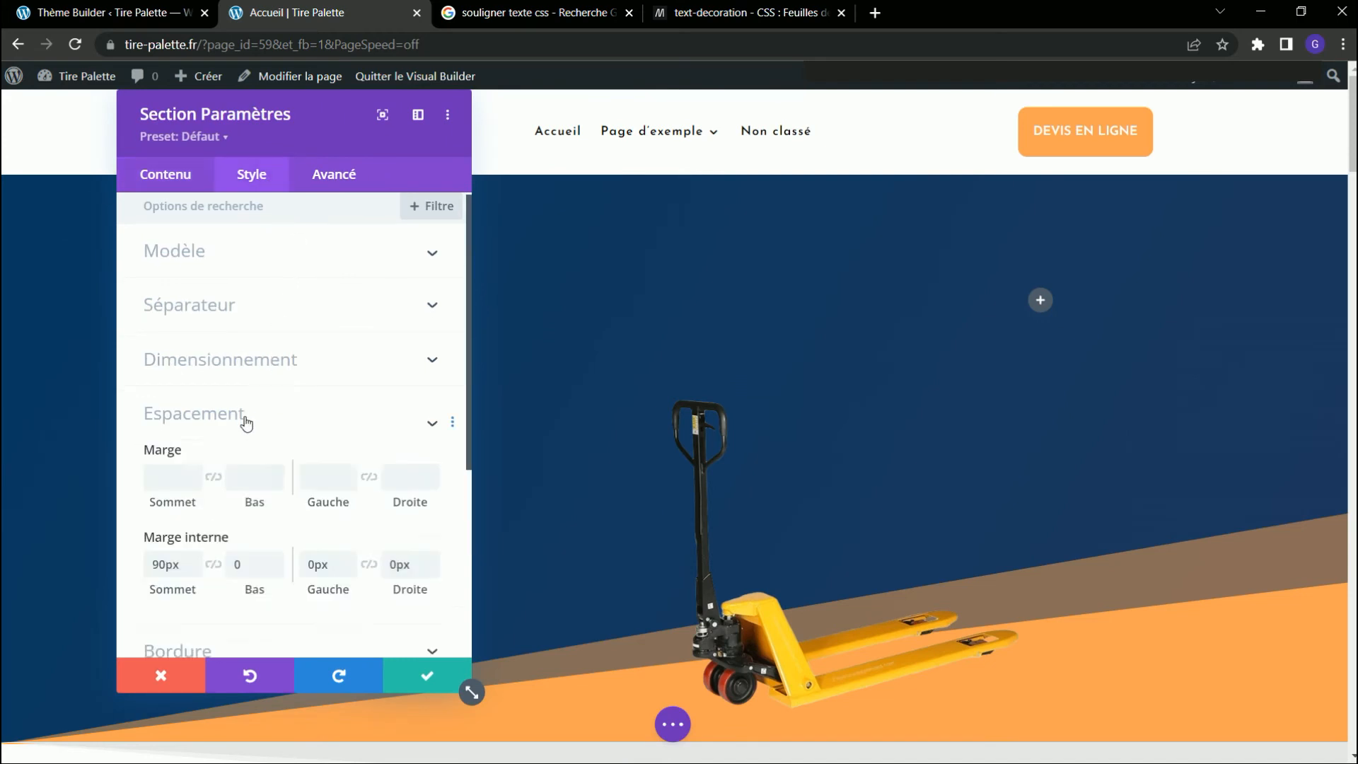
pyautogui.moveTo(343, 106); pyautogui.dragTo(877, 259)
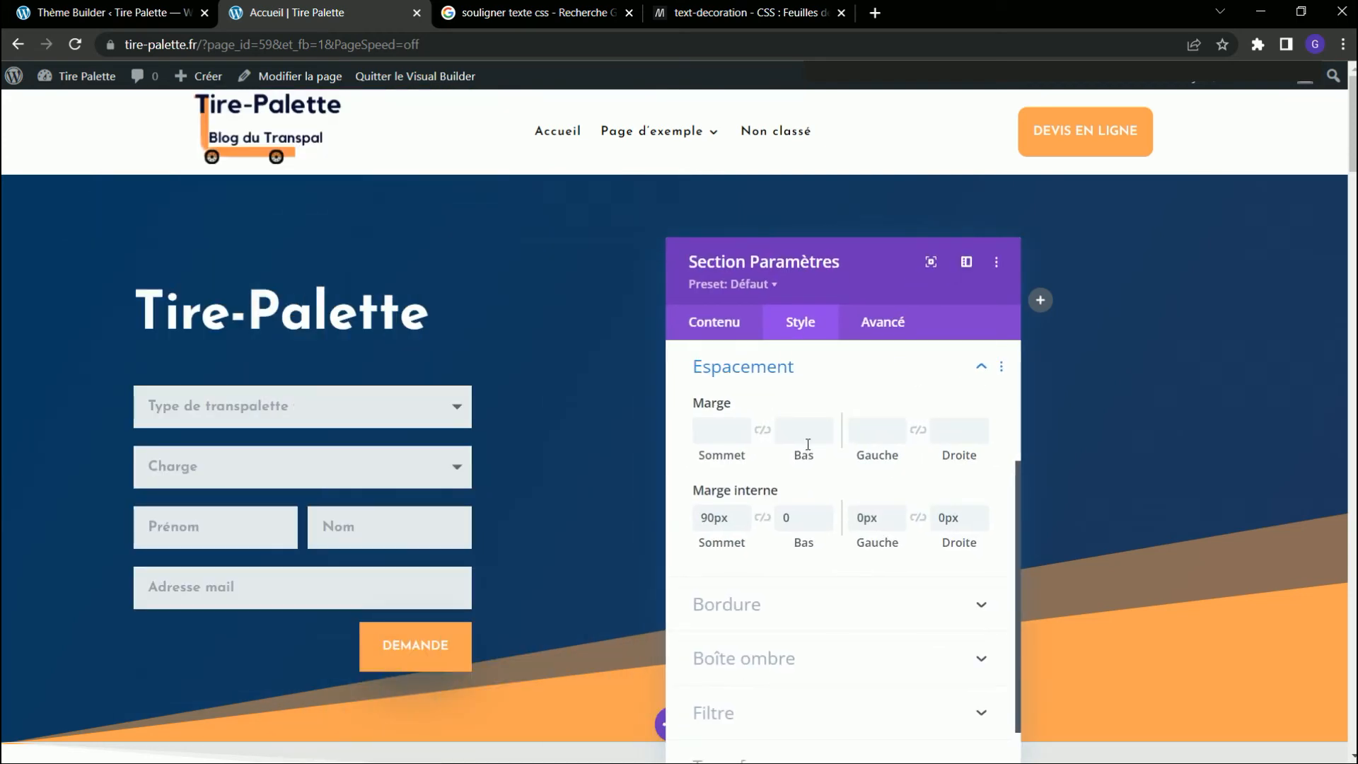
pyautogui.click(742, 433)
pyautogui.click(743, 436)
pyautogui.click(743, 436)
pyautogui.click(743, 435)
pyautogui.click(743, 436)
pyautogui.click(742, 435)
pyautogui.click(743, 435)
pyautogui.click(743, 436)
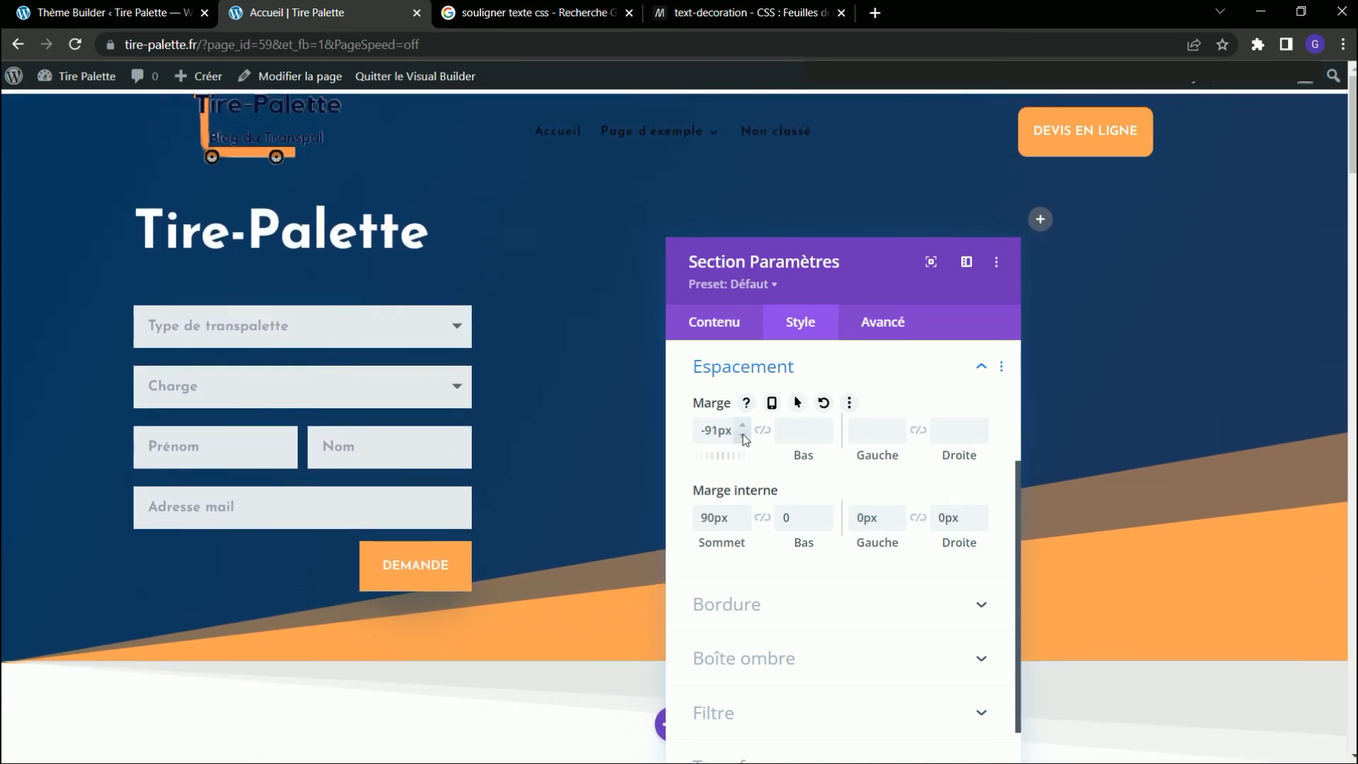
# Confirm the section settings, save the Accueil page and exit the Visual Builder.
pyautogui.scroll(-2, 1244, 454)
pyautogui.moveTo(877, 303); pyautogui.dragTo(856, 197)
pyautogui.click(954, 717)
pyautogui.scroll(2, 976, 467)
pyautogui.click(682, 728)
pyautogui.click(1174, 729)
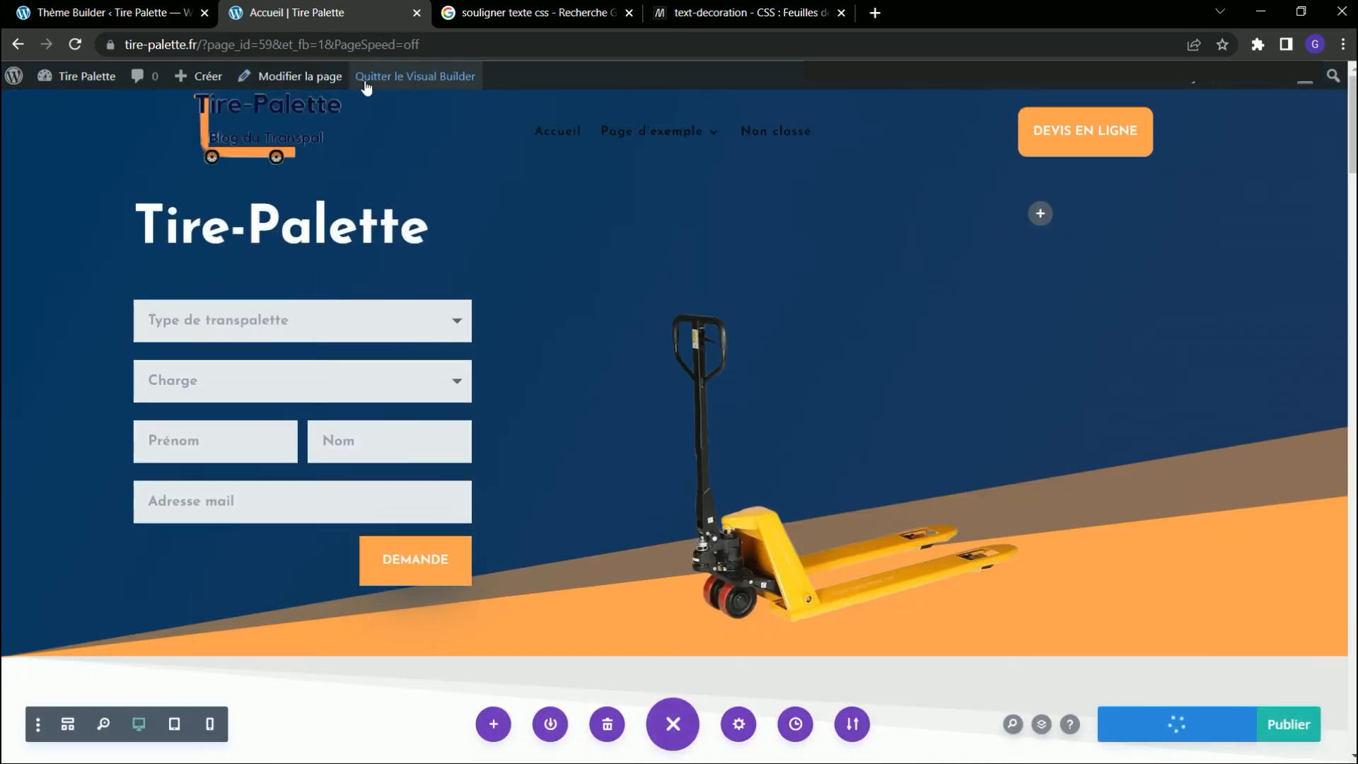
pyautogui.click(379, 78)
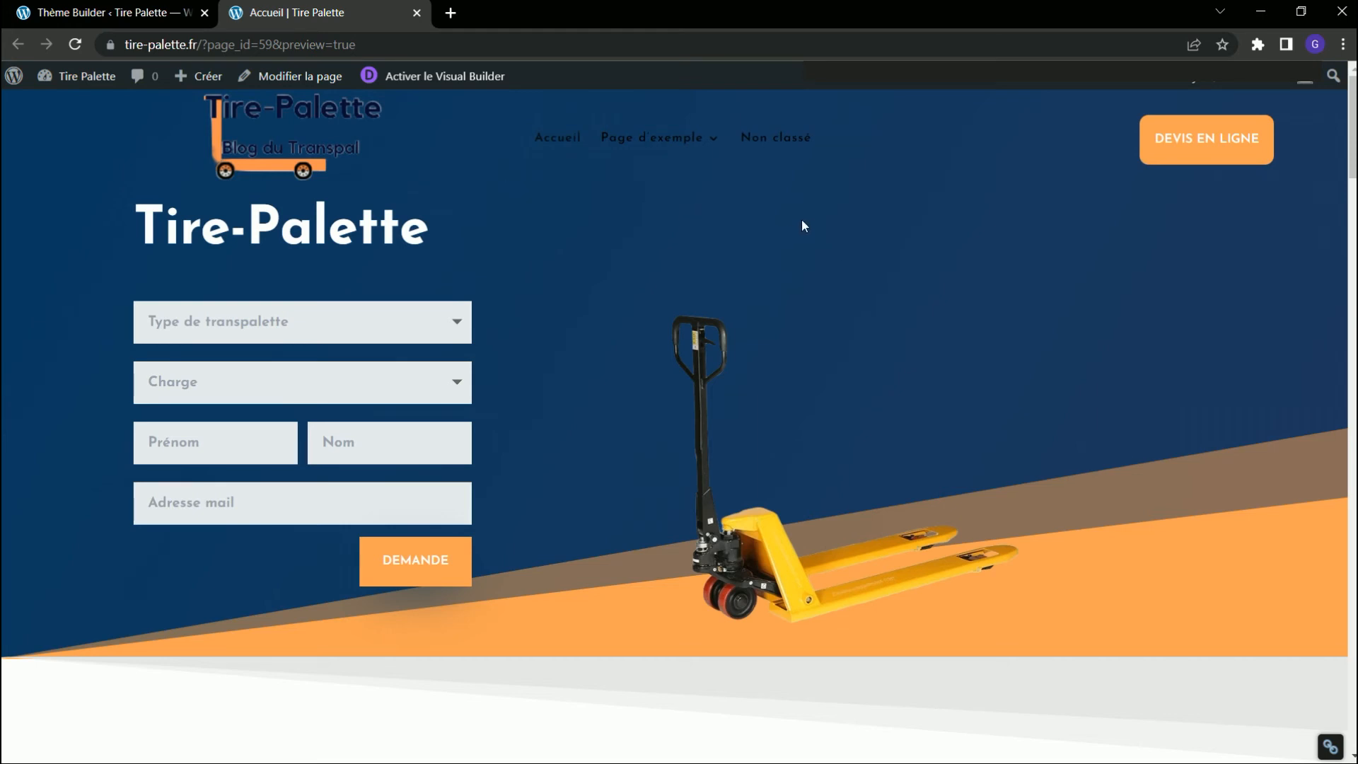
# Inspect the Accueil page with the developer tools and compare its desktop layout with the responsive mobile view.
pyautogui.rightClick(798, 239)
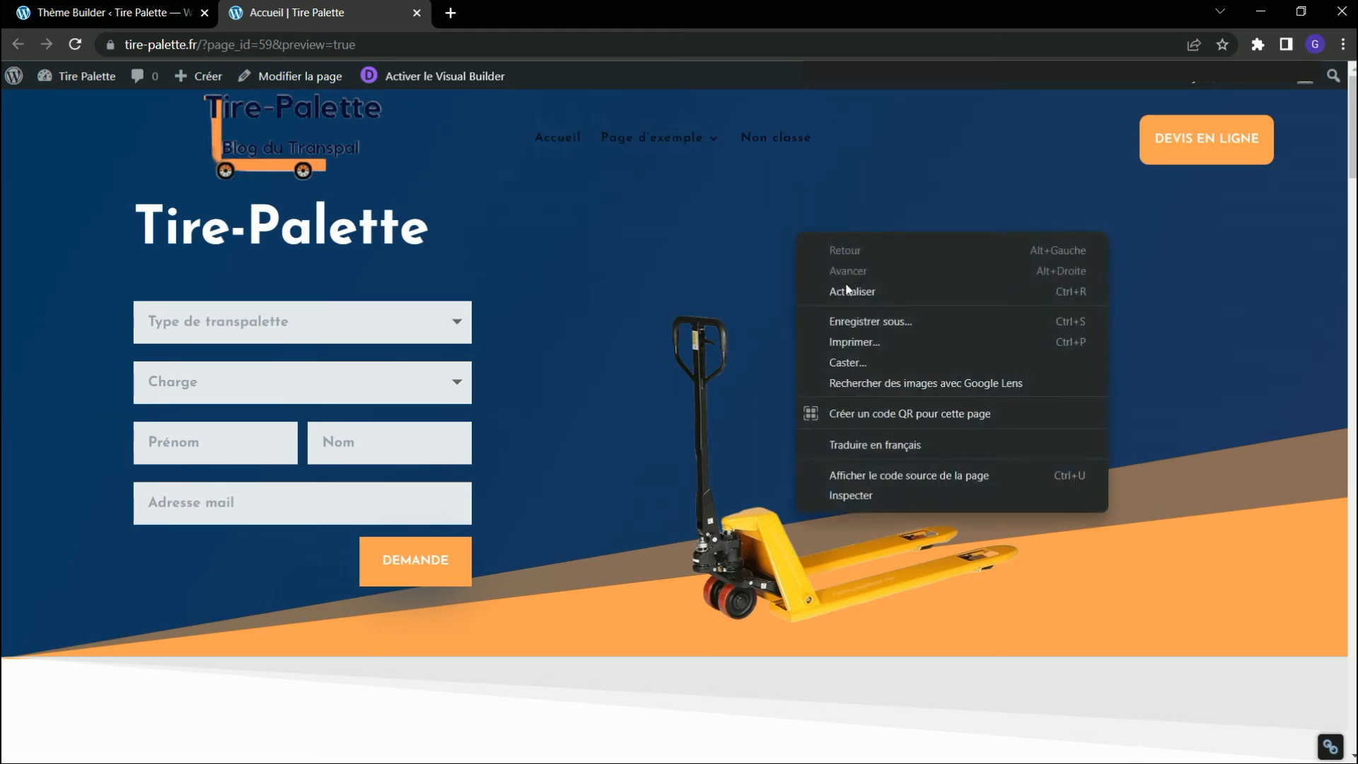
pyautogui.click(835, 496)
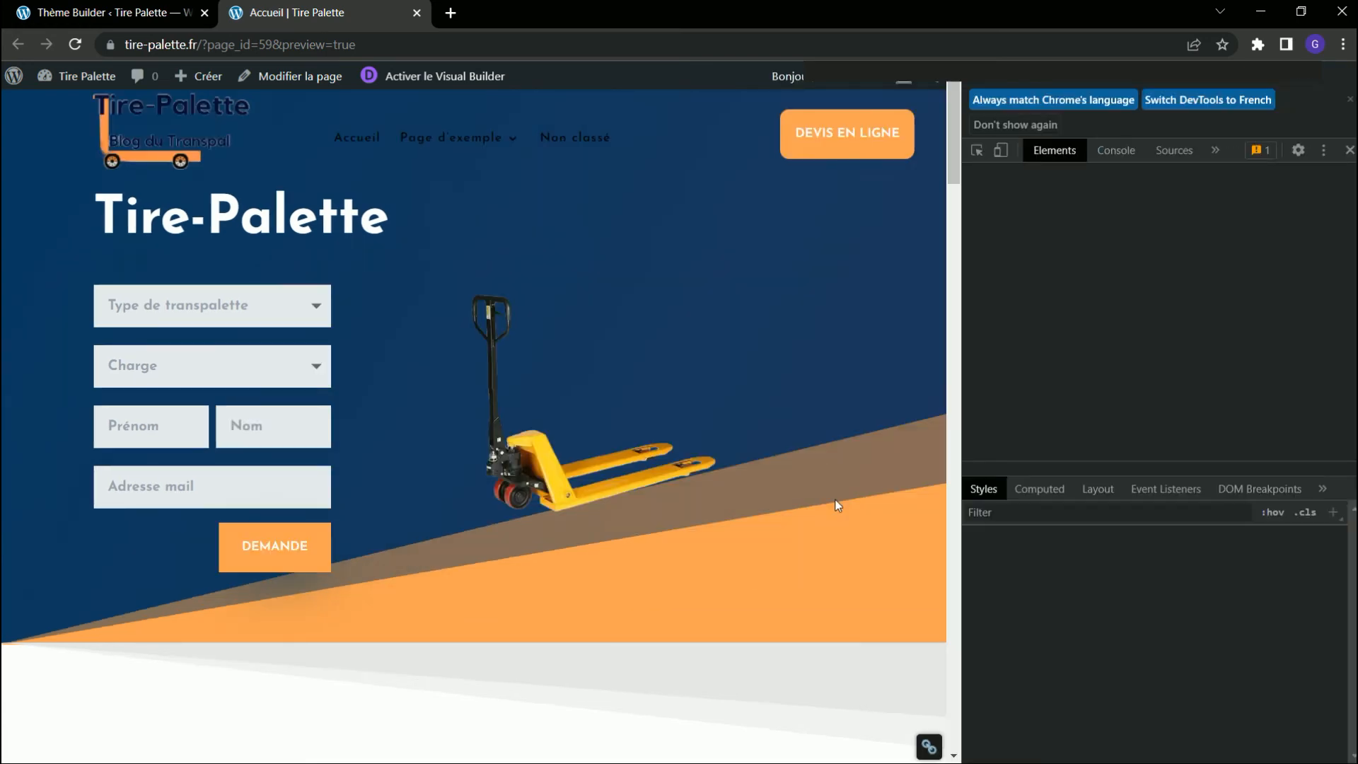
pyautogui.click(999, 151)
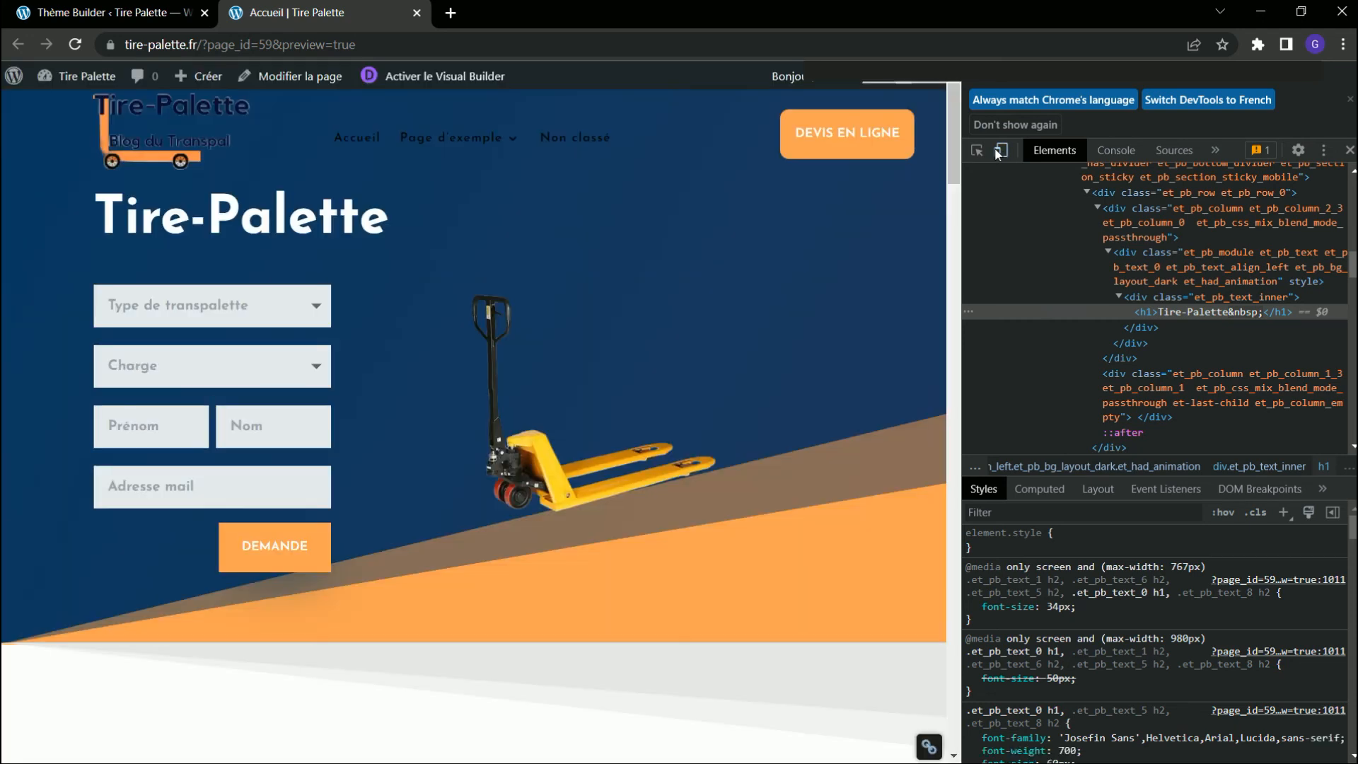
pyautogui.click(1004, 153)
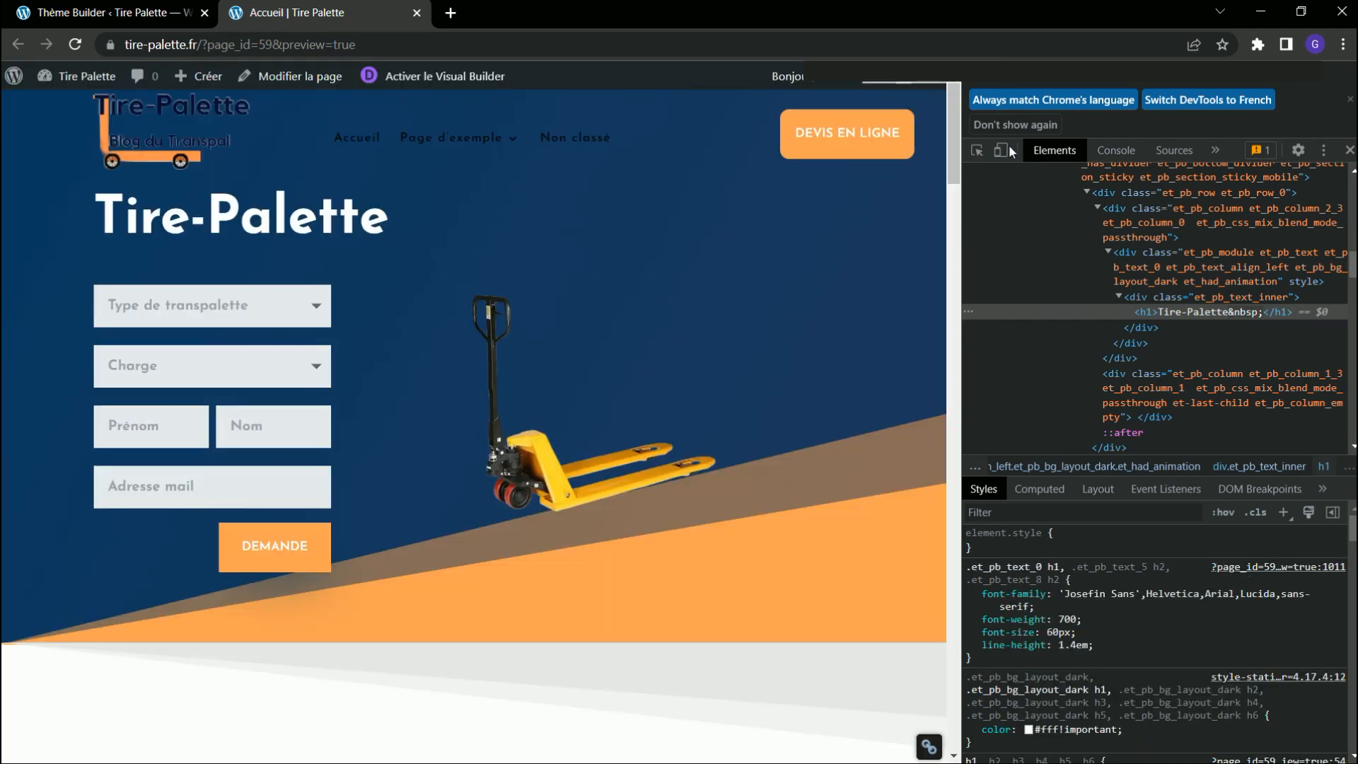
pyautogui.click(1005, 153)
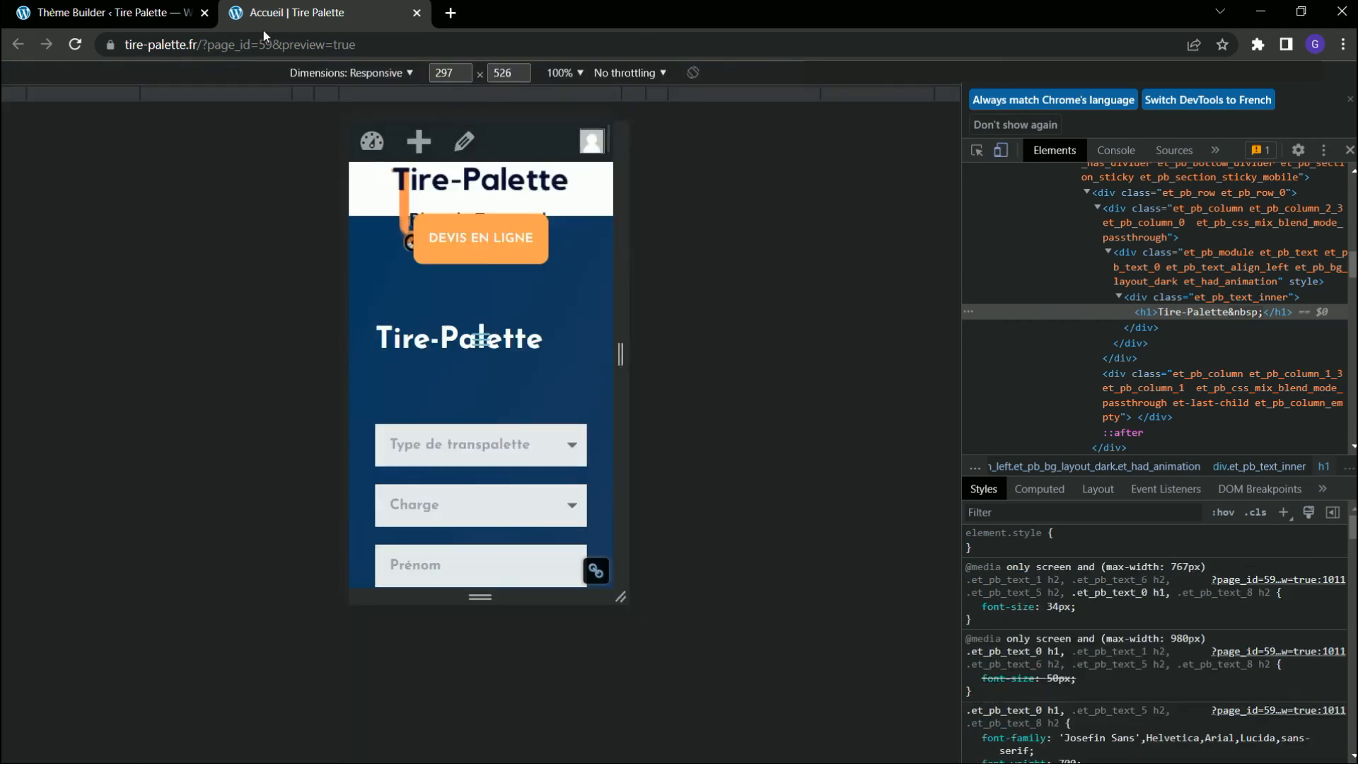
# Switch to the Divi Theme Builder and open the custom header of the Menu & Footer template for editing.
pyautogui.click(126, 16)
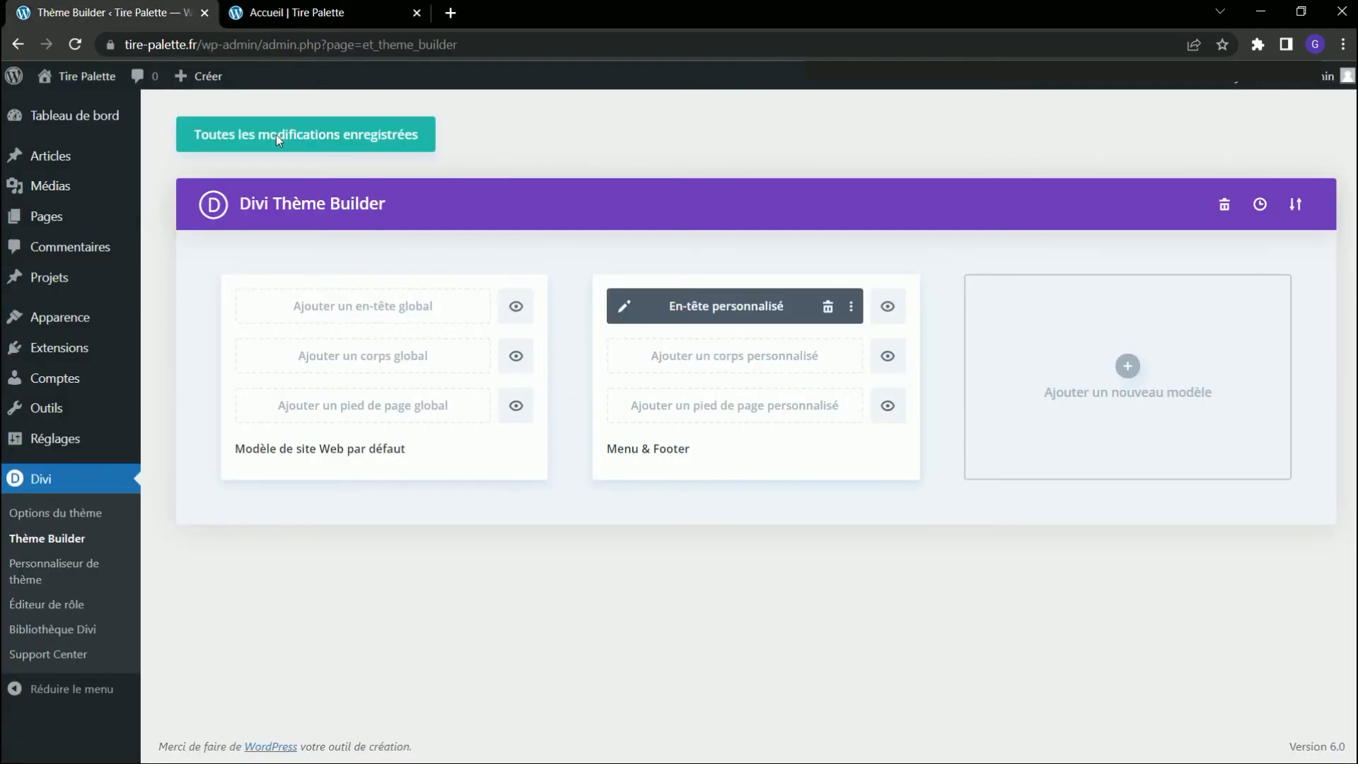
pyautogui.click(623, 305)
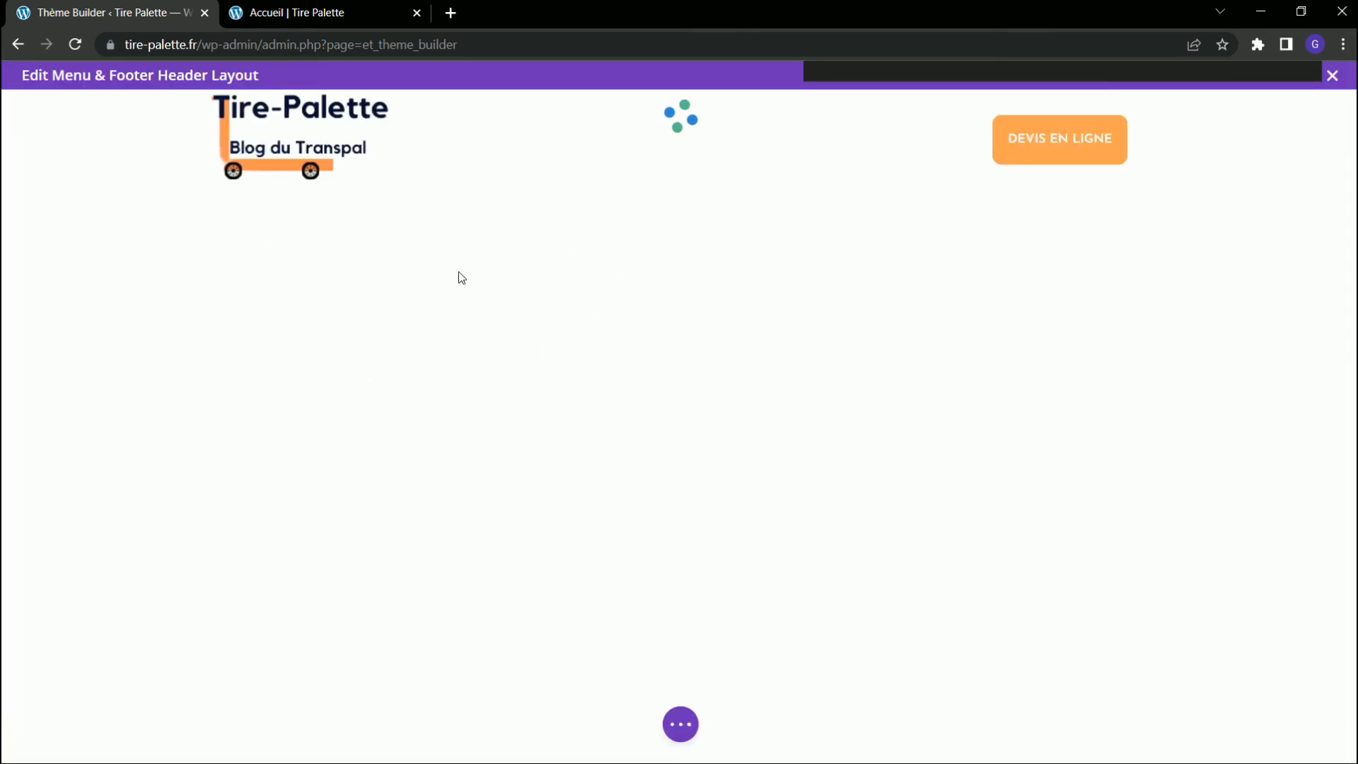
pyautogui.moveTo(260, 138)
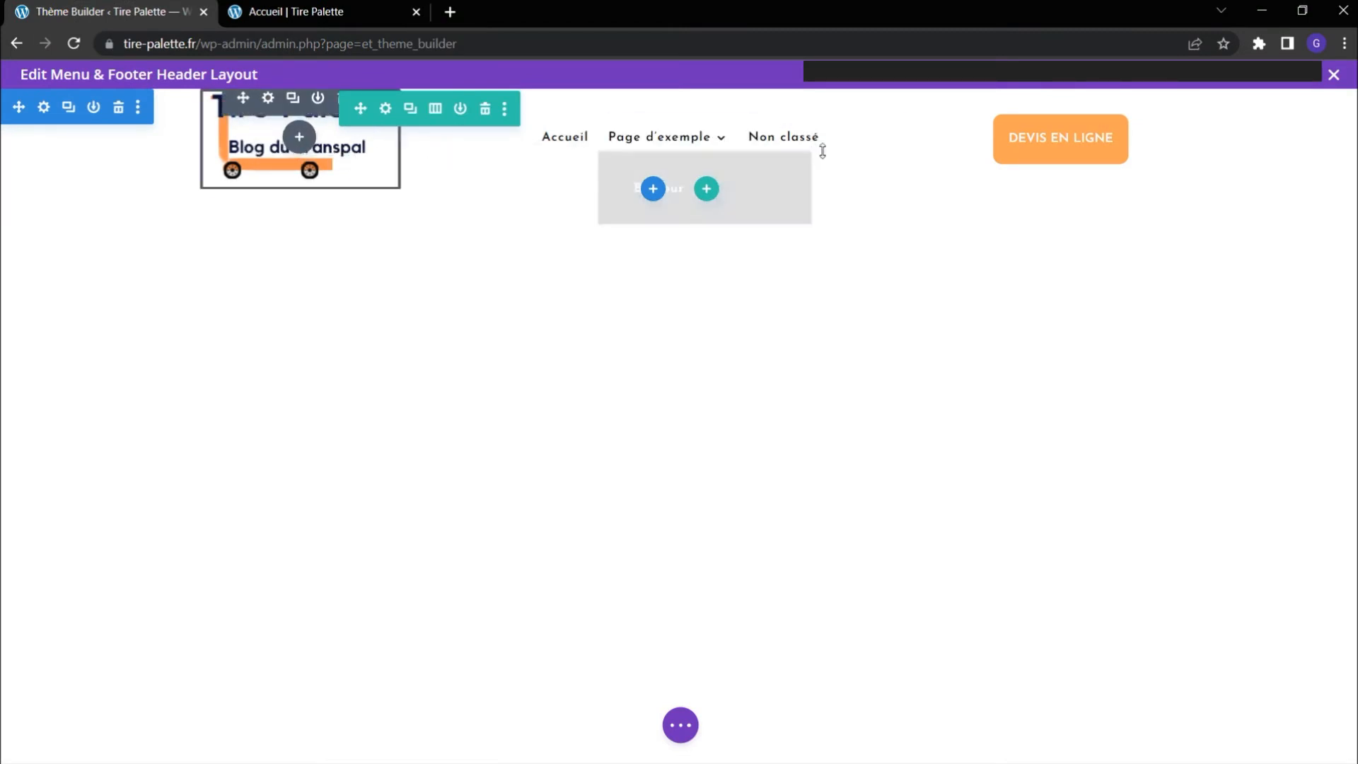
pyautogui.click(43, 106)
pyautogui.click(814, 215)
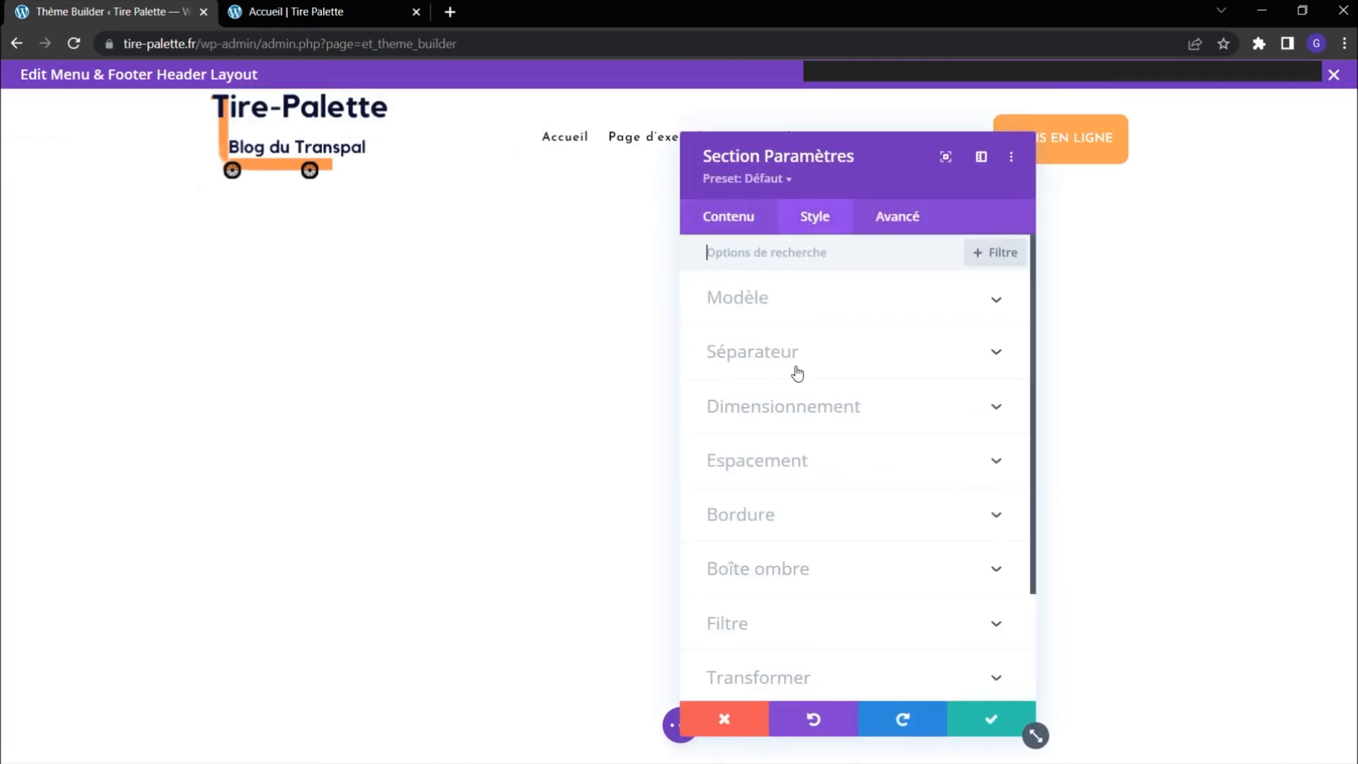
pyautogui.click(798, 453)
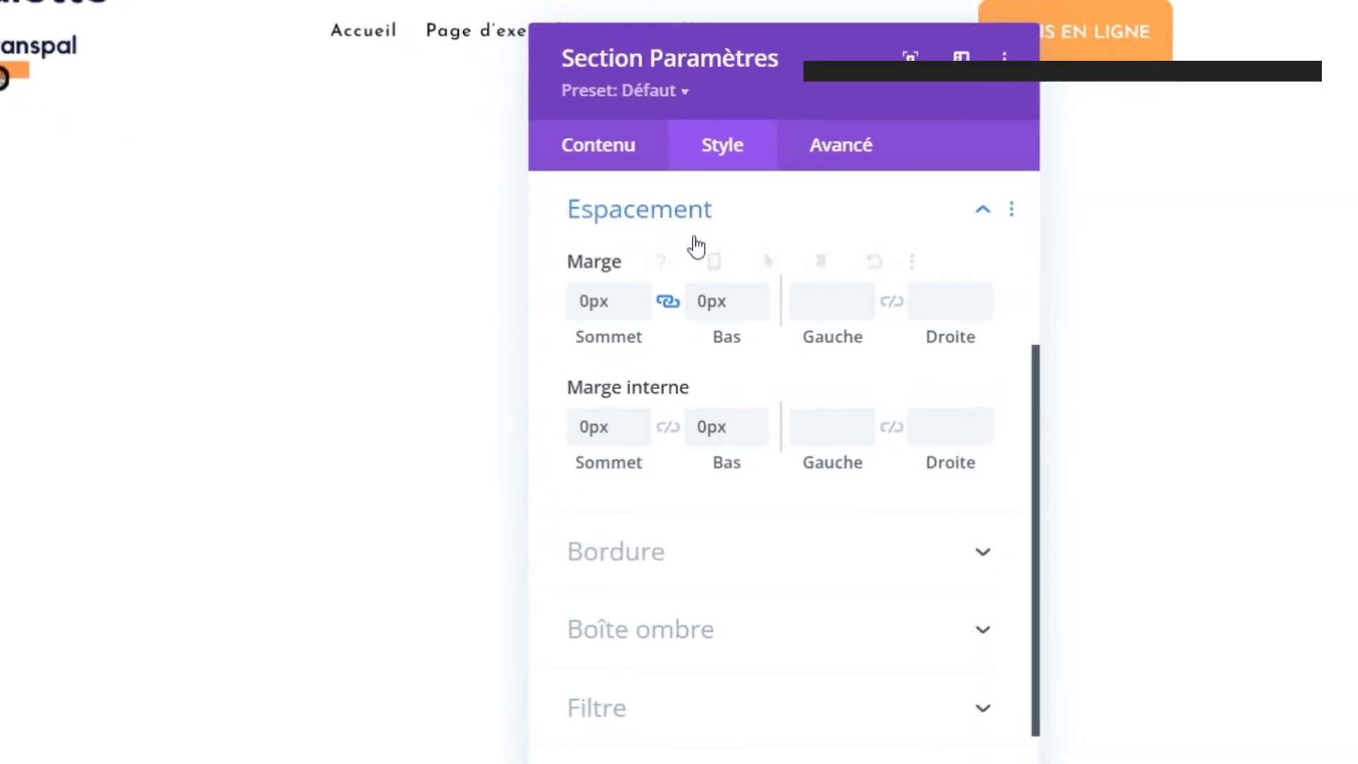
pyautogui.click(683, 263)
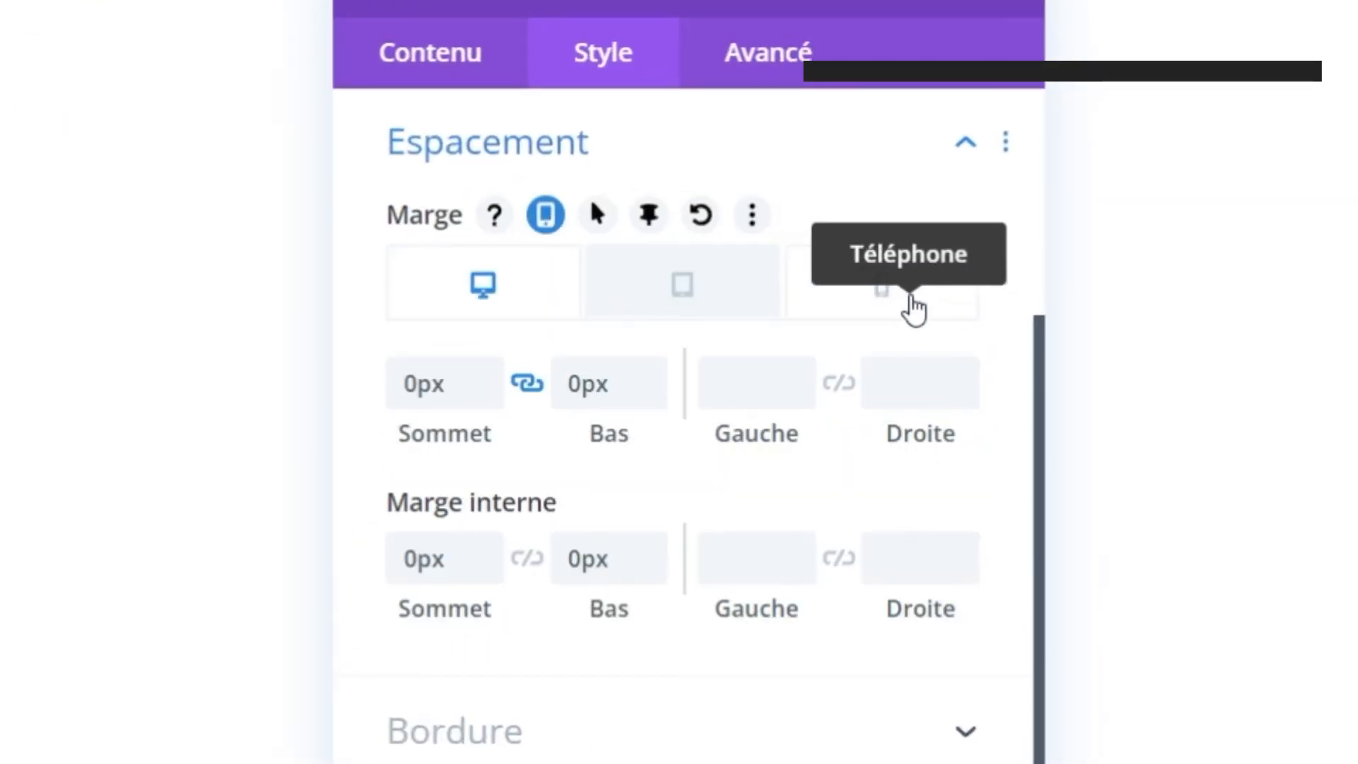
pyautogui.click(911, 308)
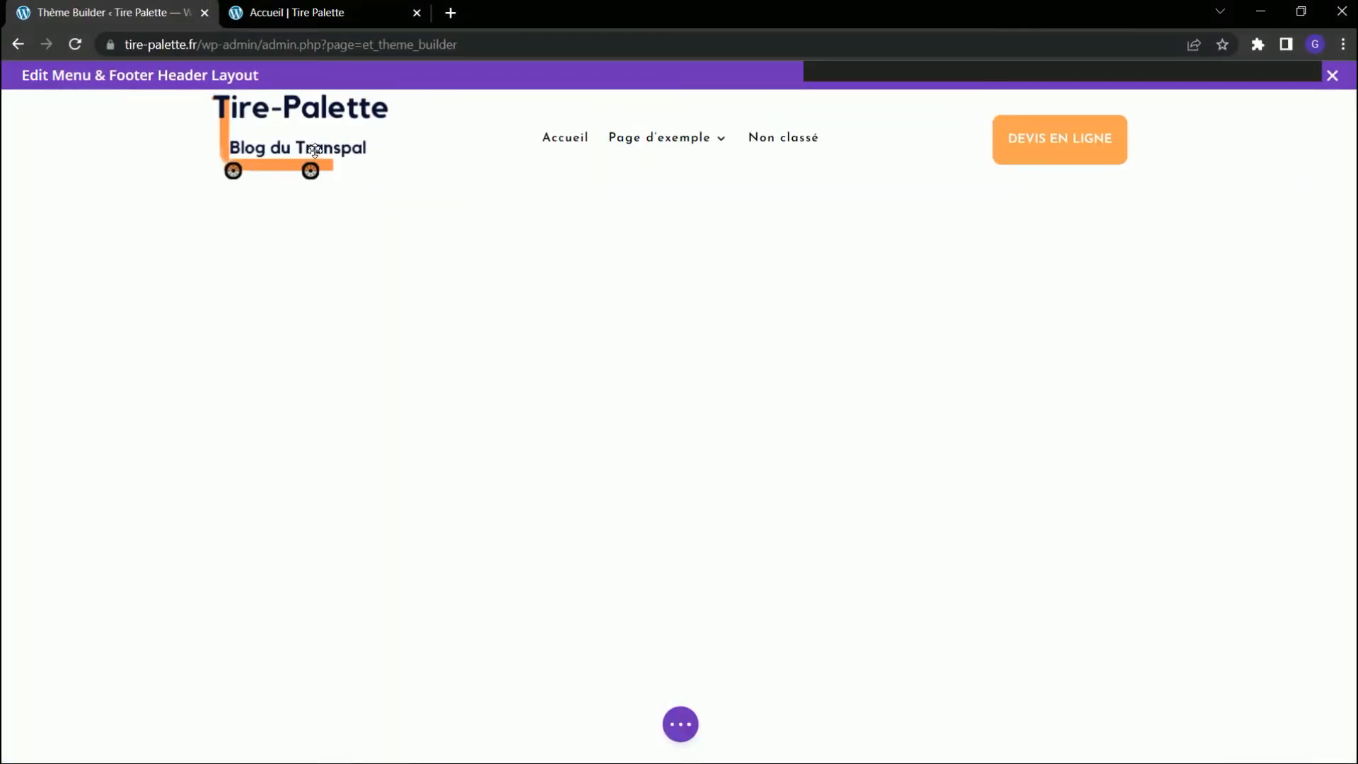
pyautogui.moveTo(312, 148)
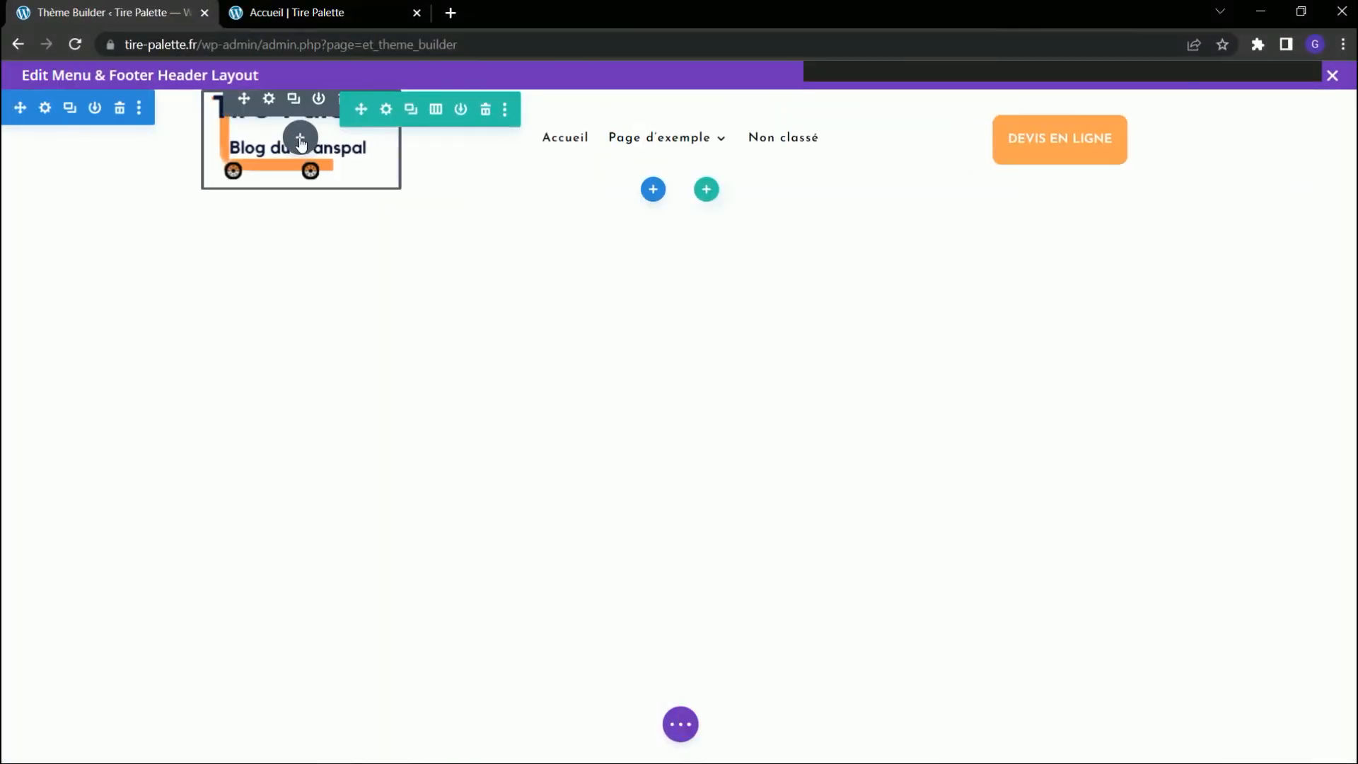
pyautogui.click(269, 100)
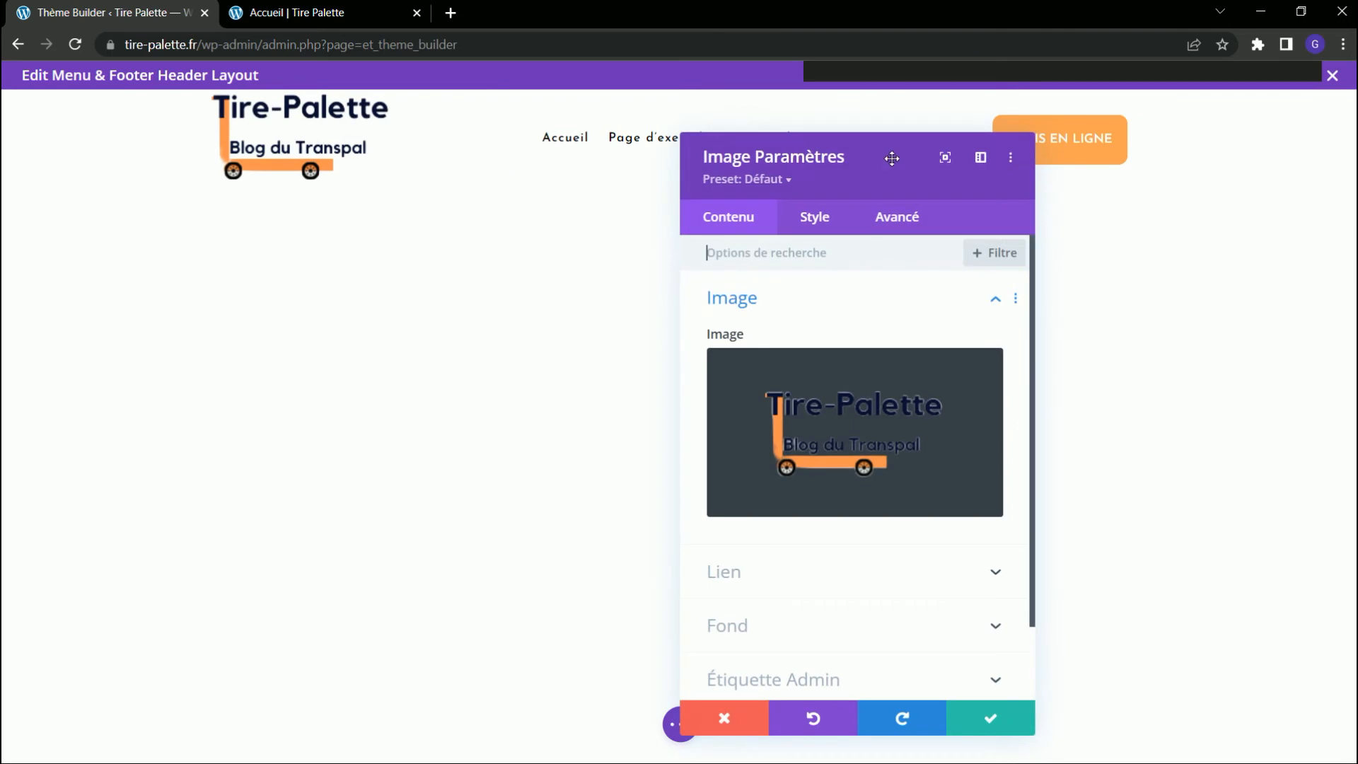
pyautogui.click(820, 224)
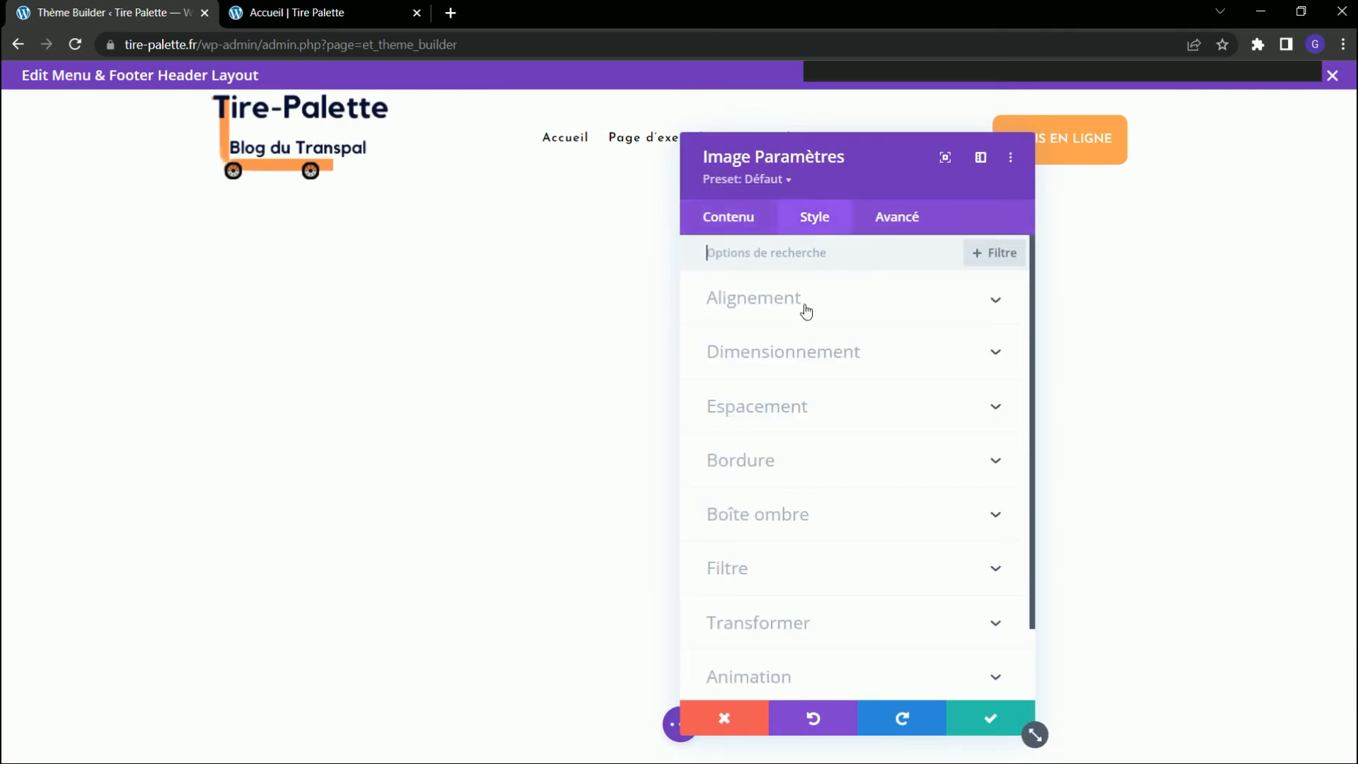
pyautogui.click(790, 353)
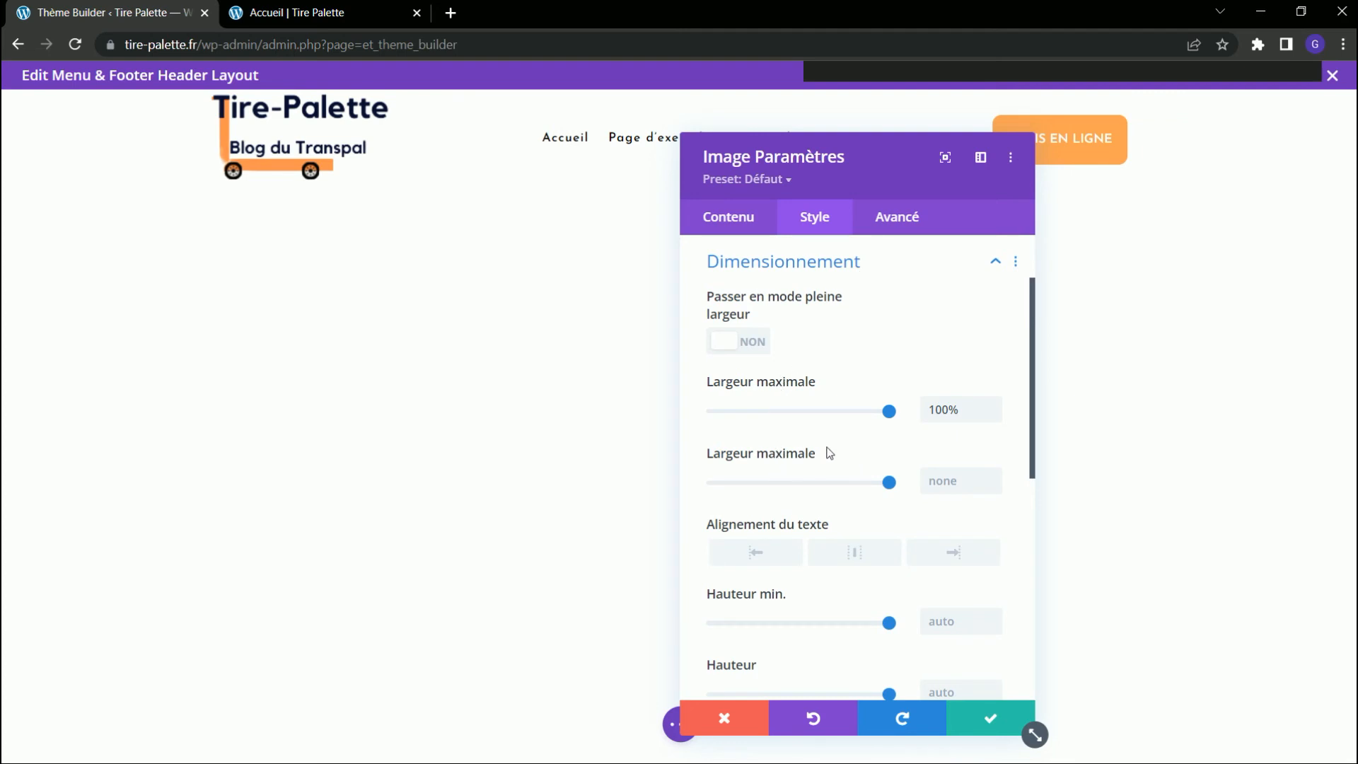
pyautogui.click(857, 457)
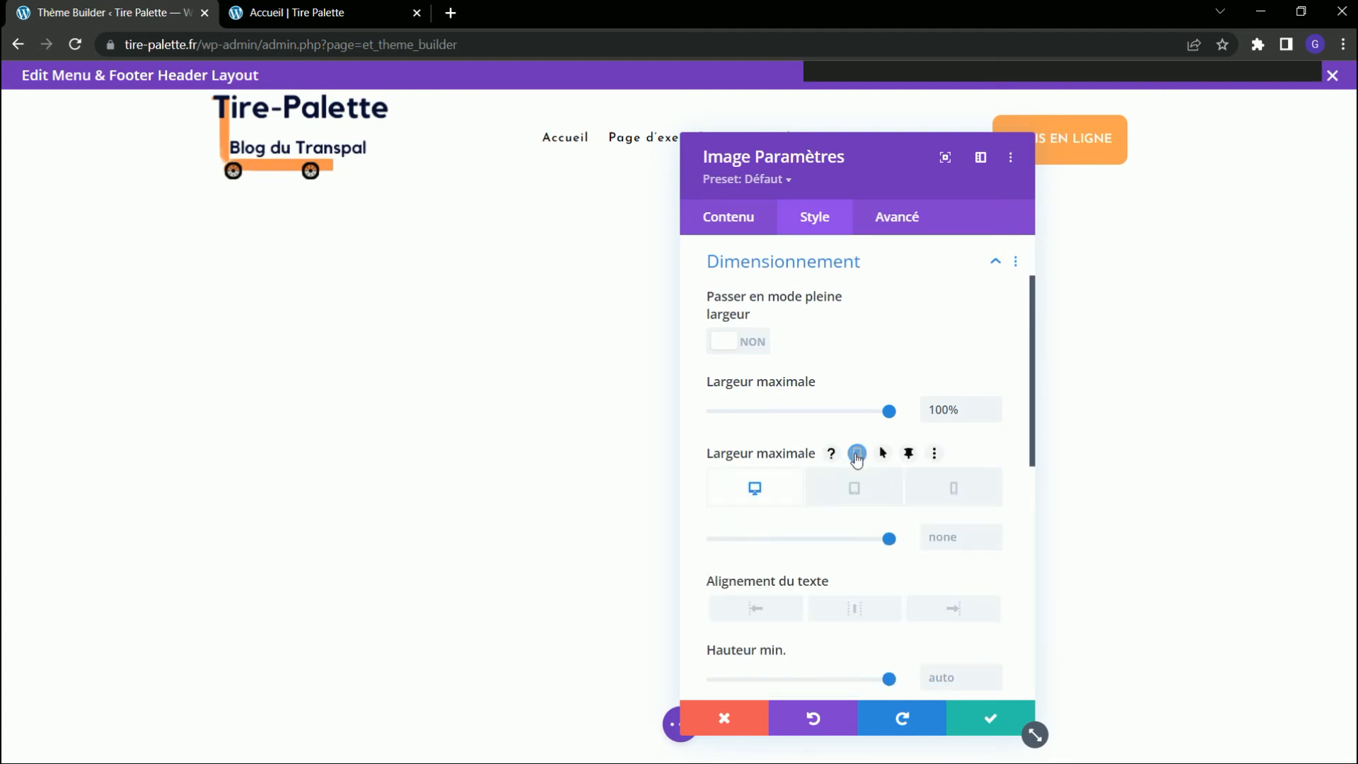
pyautogui.click(952, 489)
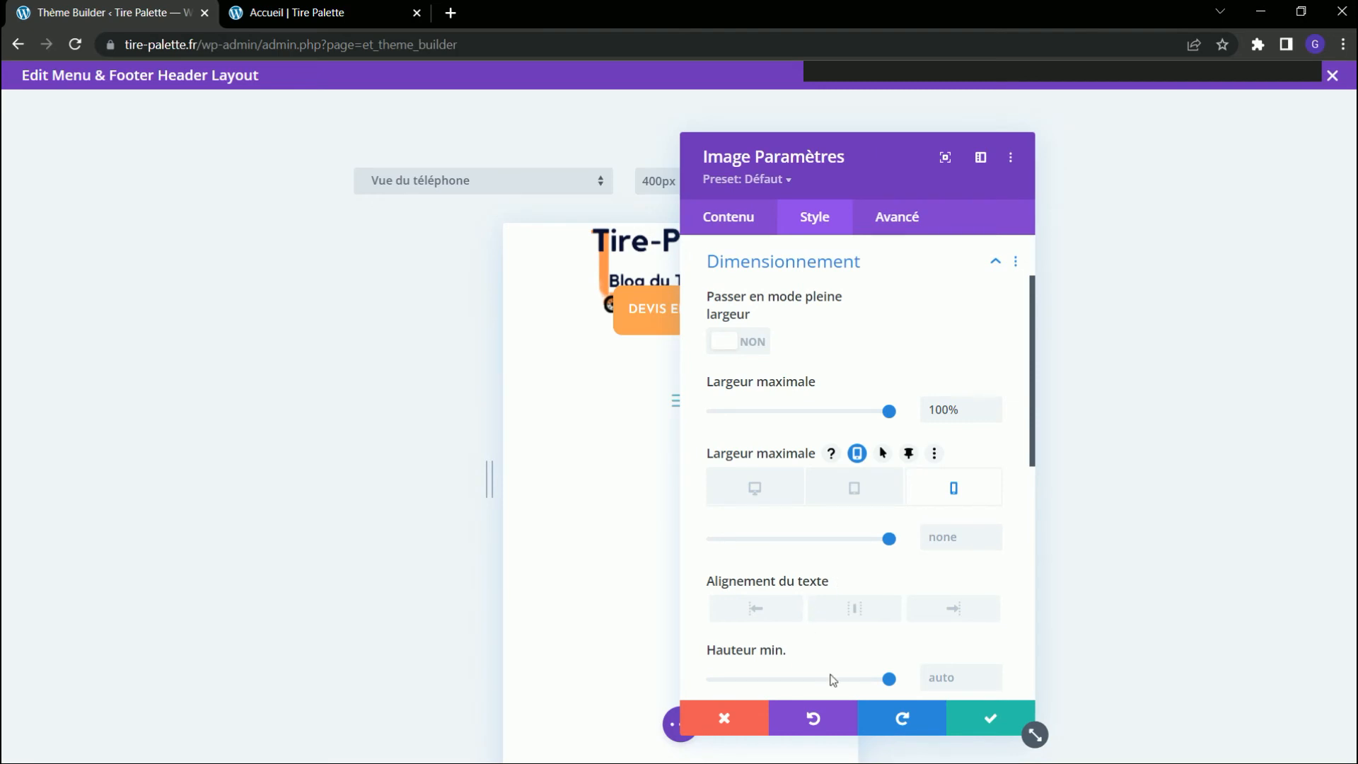
pyautogui.click(725, 719)
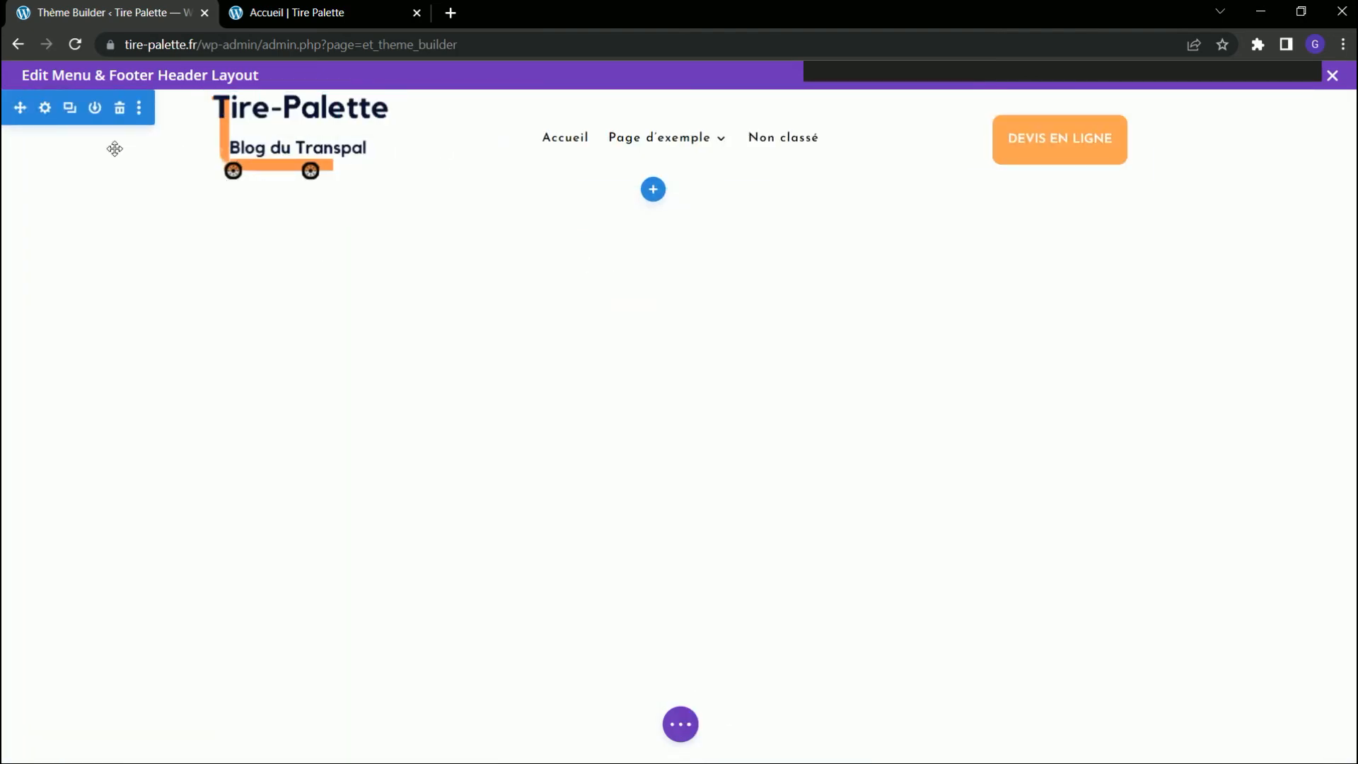
# Disable the existing header section on Téléphone and Tablette, confirm its settings and save the header layout.
pyautogui.click(43, 108)
pyautogui.click(880, 220)
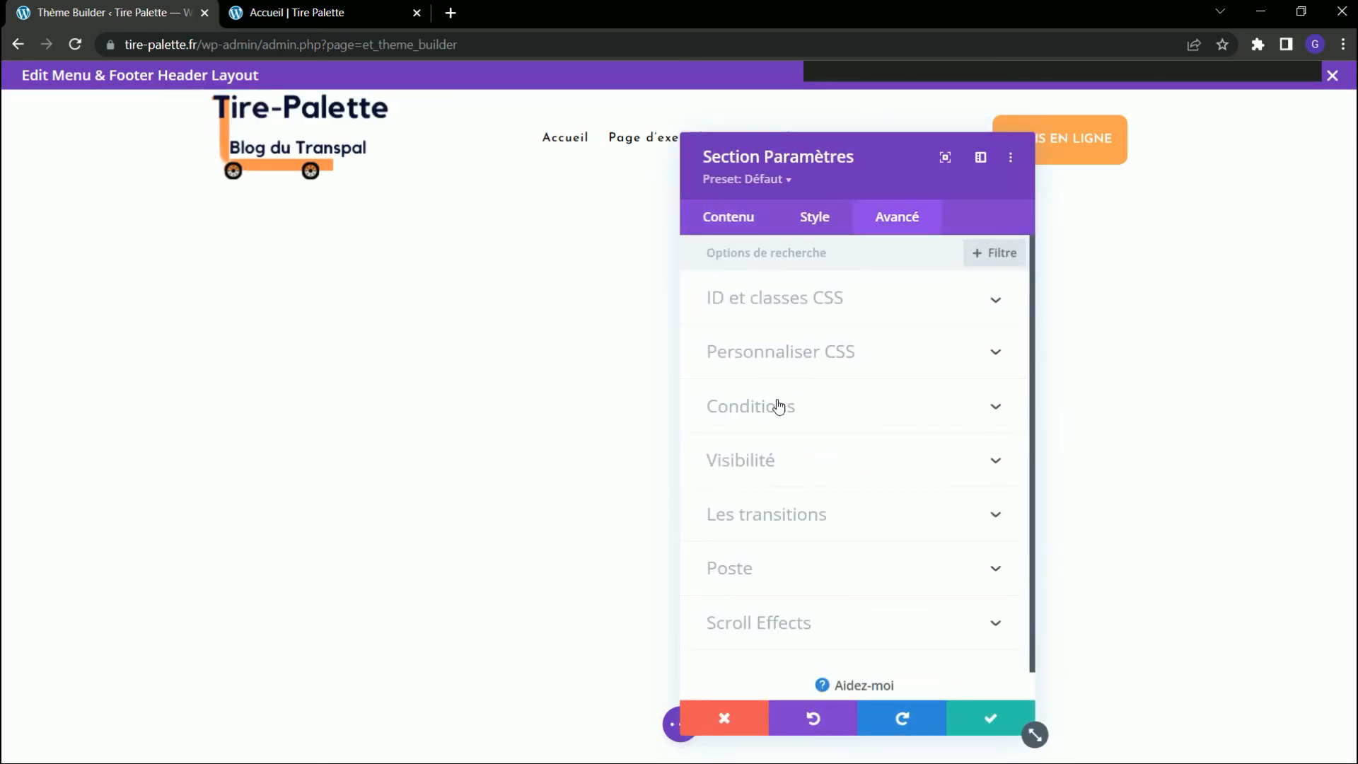
pyautogui.click(773, 464)
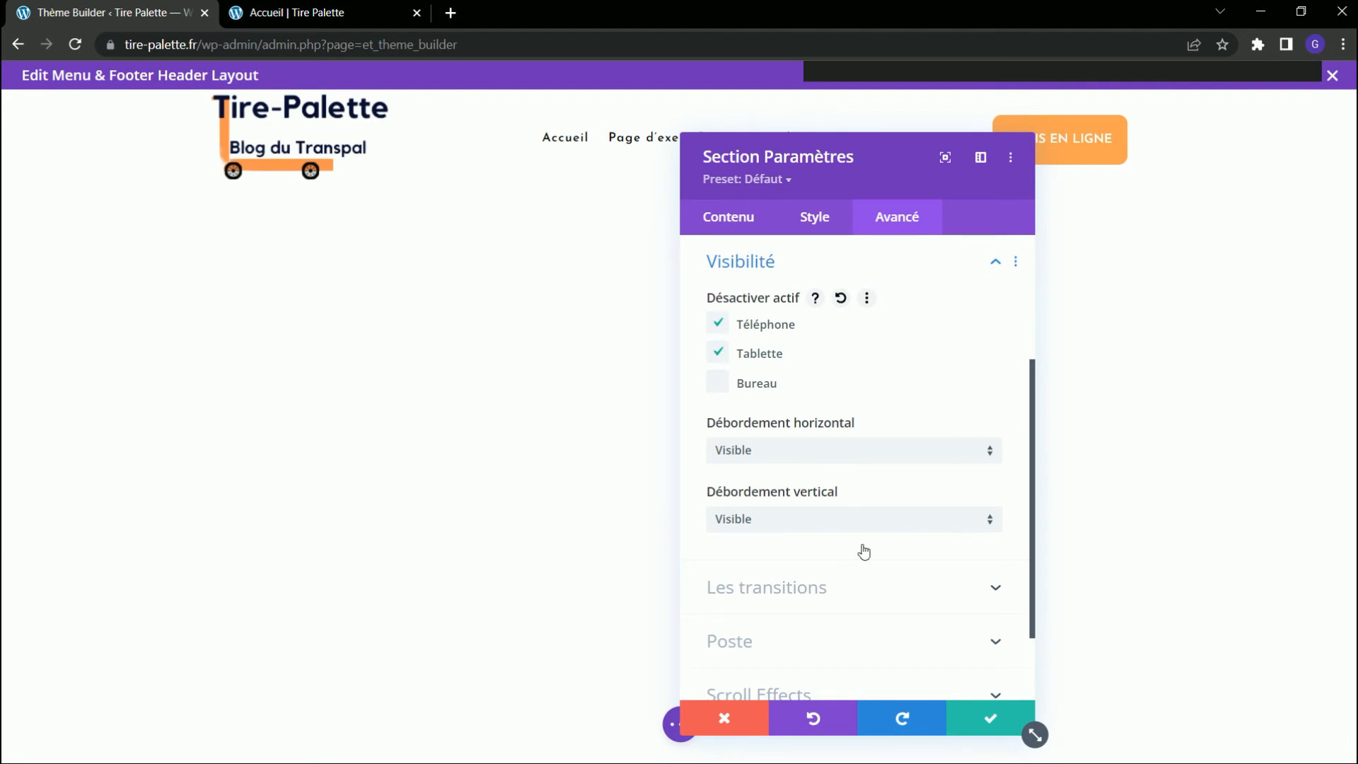
pyautogui.click(970, 722)
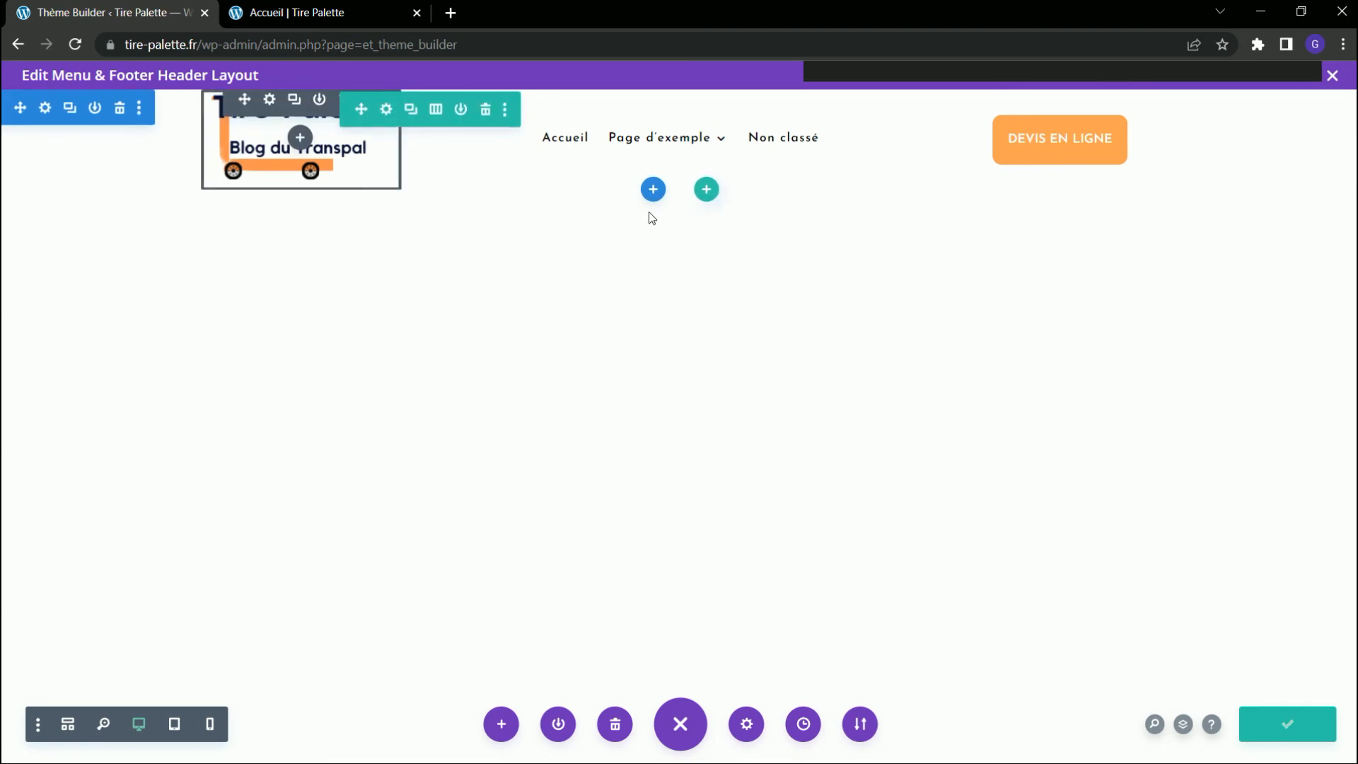
# Reload the Accueil preview and check the mobile view with the header section disabled, scrolling down and back up.
pyautogui.click(319, 14)
pyautogui.click(84, 51)
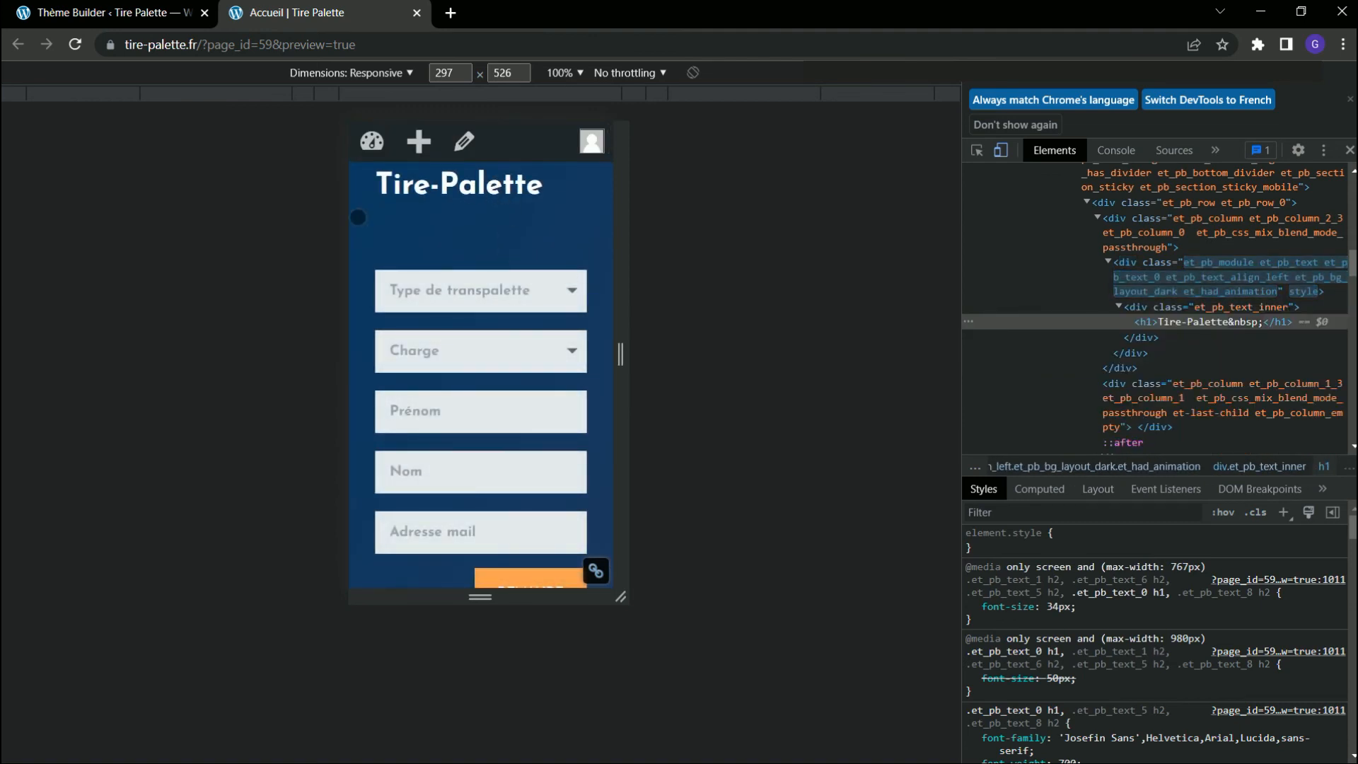
pyautogui.scroll(-12, 487, 376)
pyautogui.scroll(-7, 485, 377)
pyautogui.scroll(6, 497, 402)
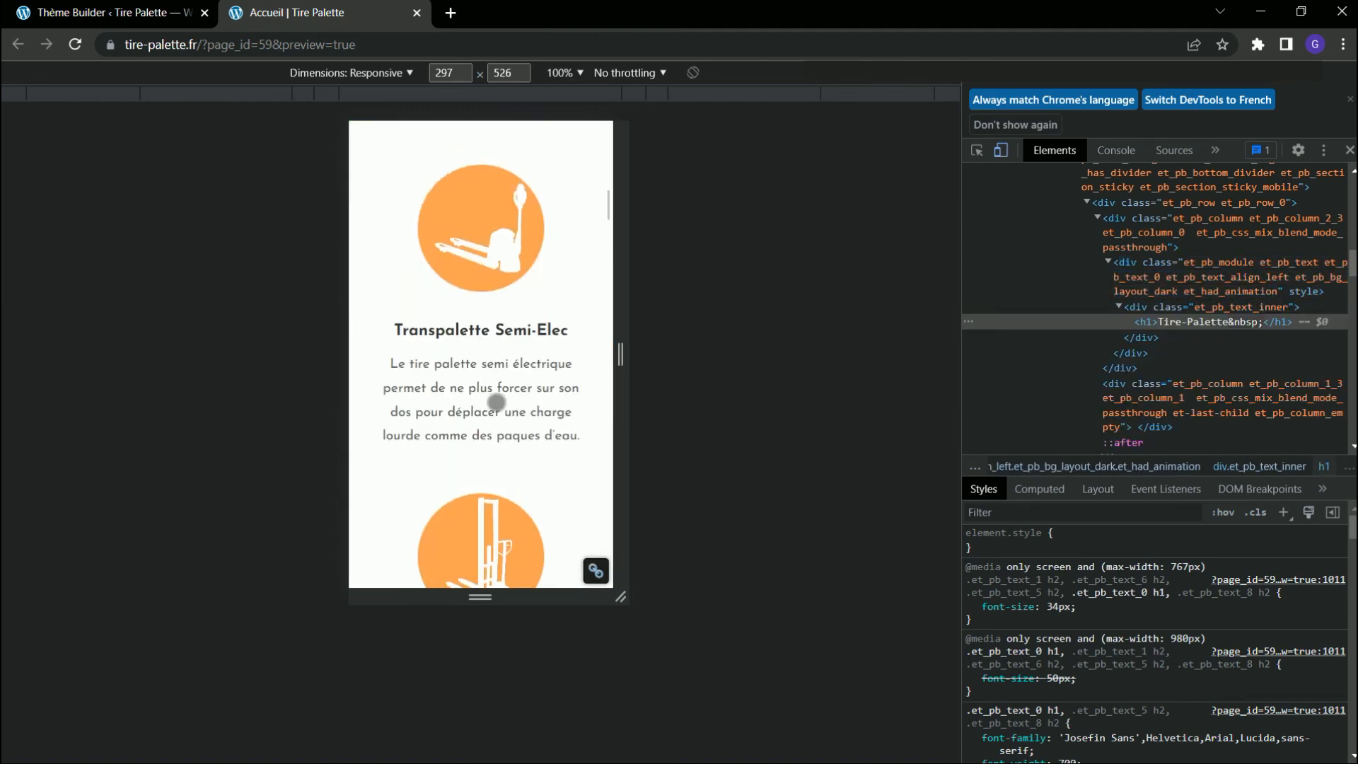
pyautogui.scroll(12, 496, 402)
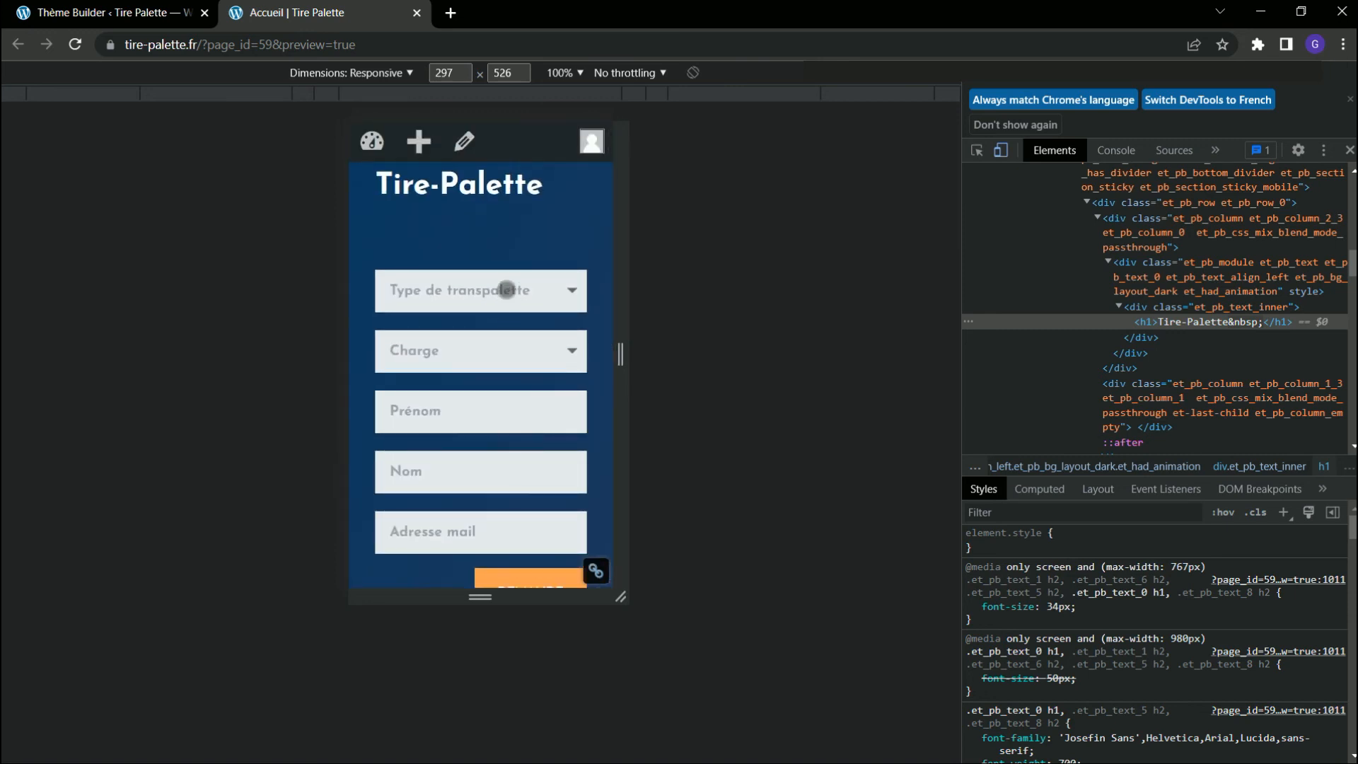
# Add a Plein écran section below the existing header section and insert a Menu plein écran module in it.
pyautogui.click(164, 15)
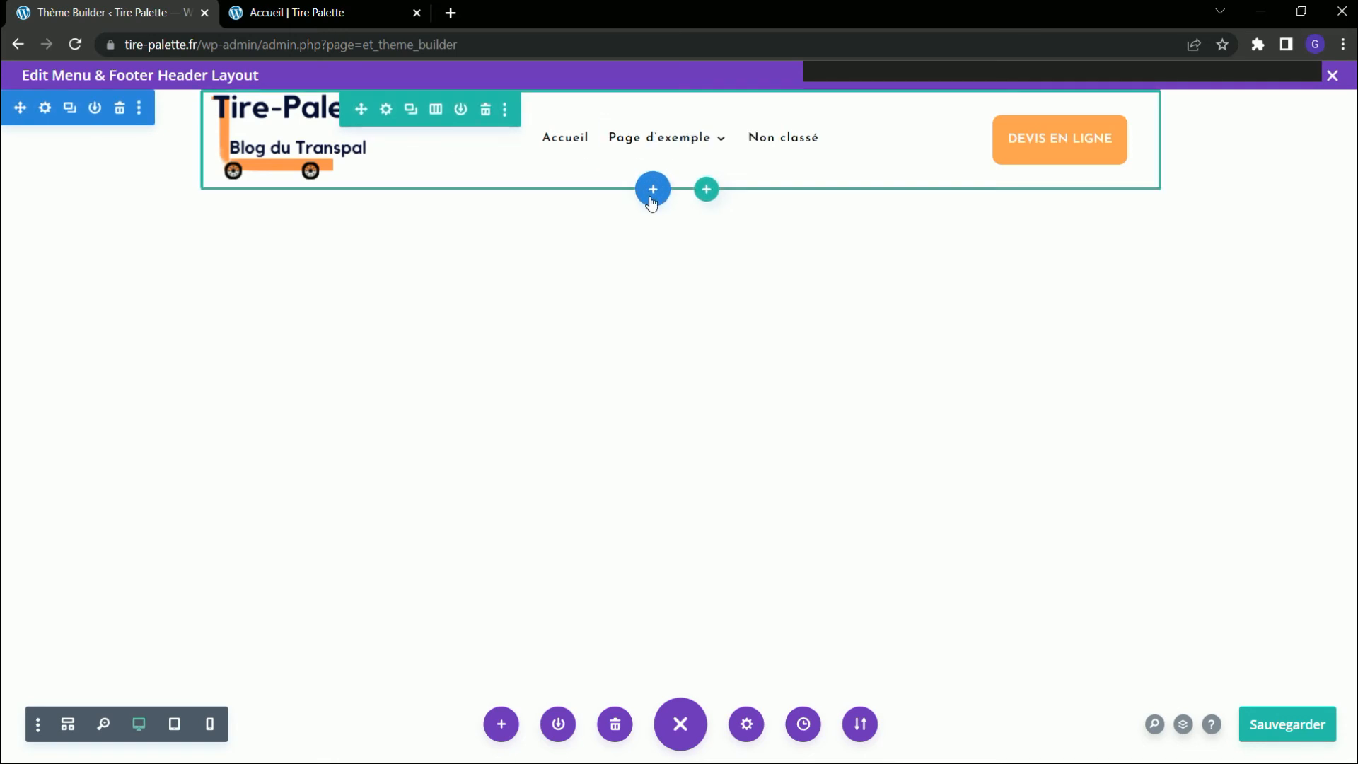
pyautogui.click(652, 189)
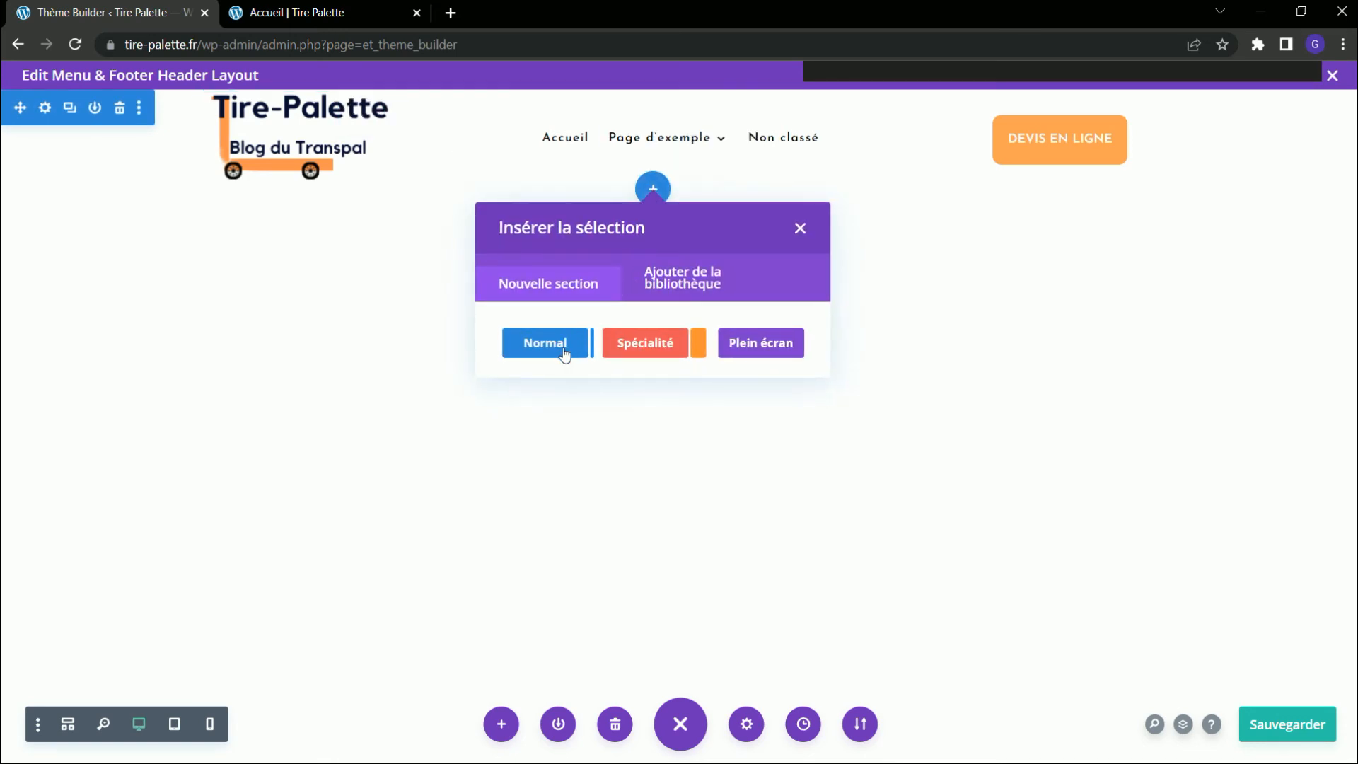
pyautogui.click(774, 348)
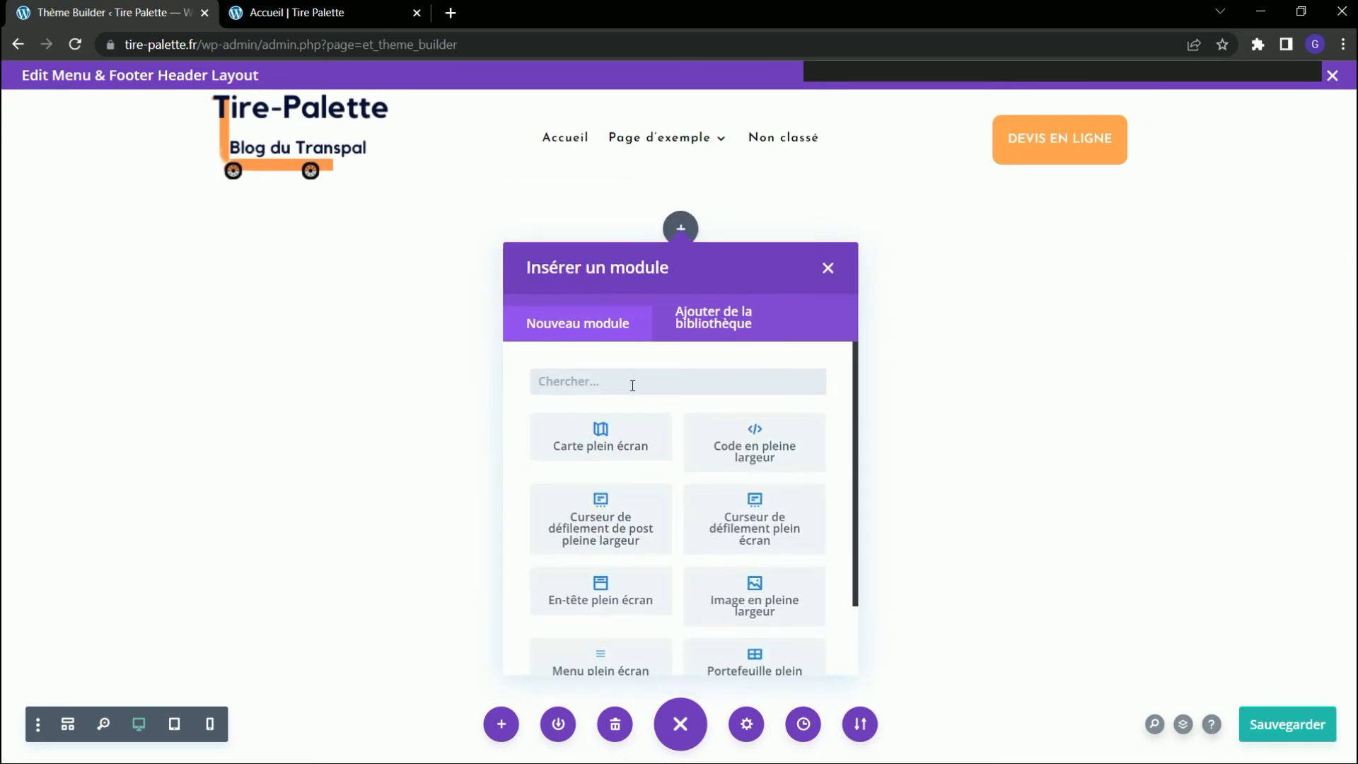
pyautogui.scroll(-2, 684, 410)
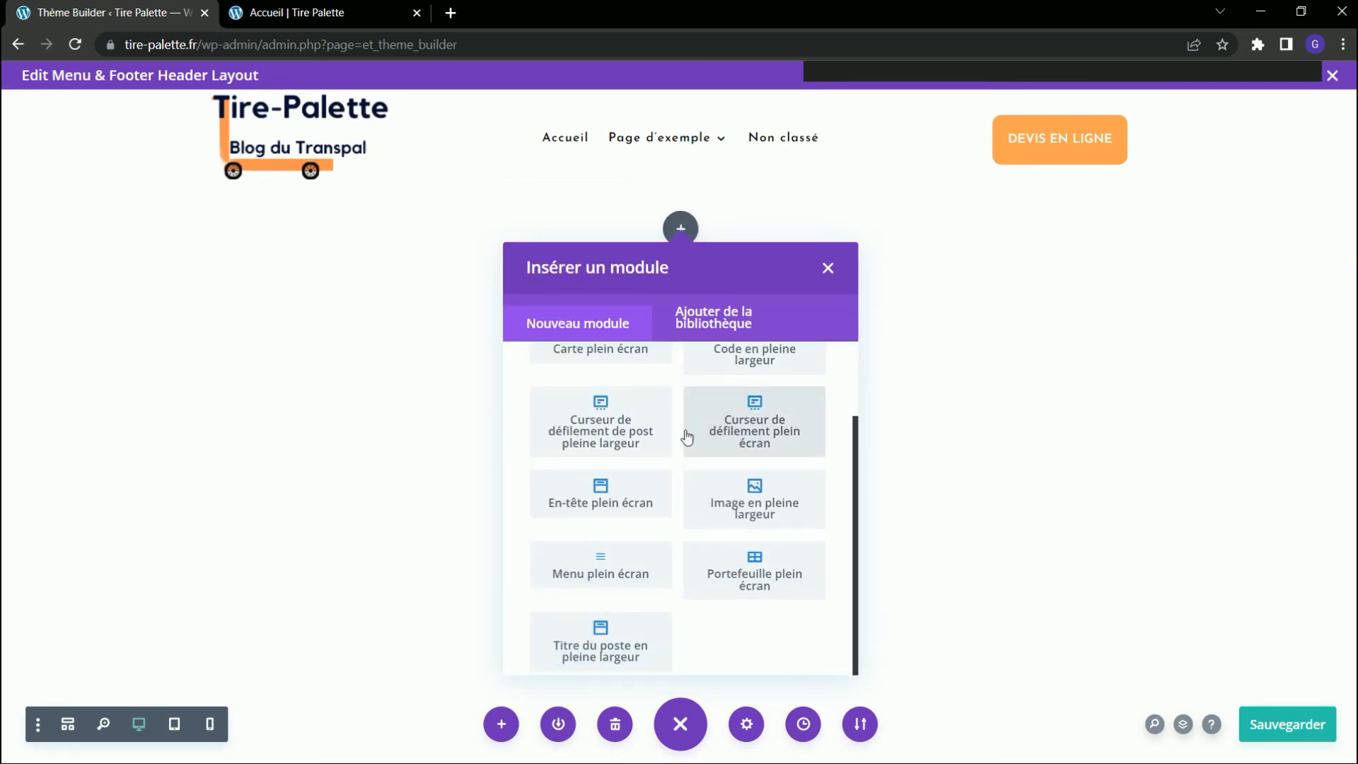
pyautogui.click(600, 574)
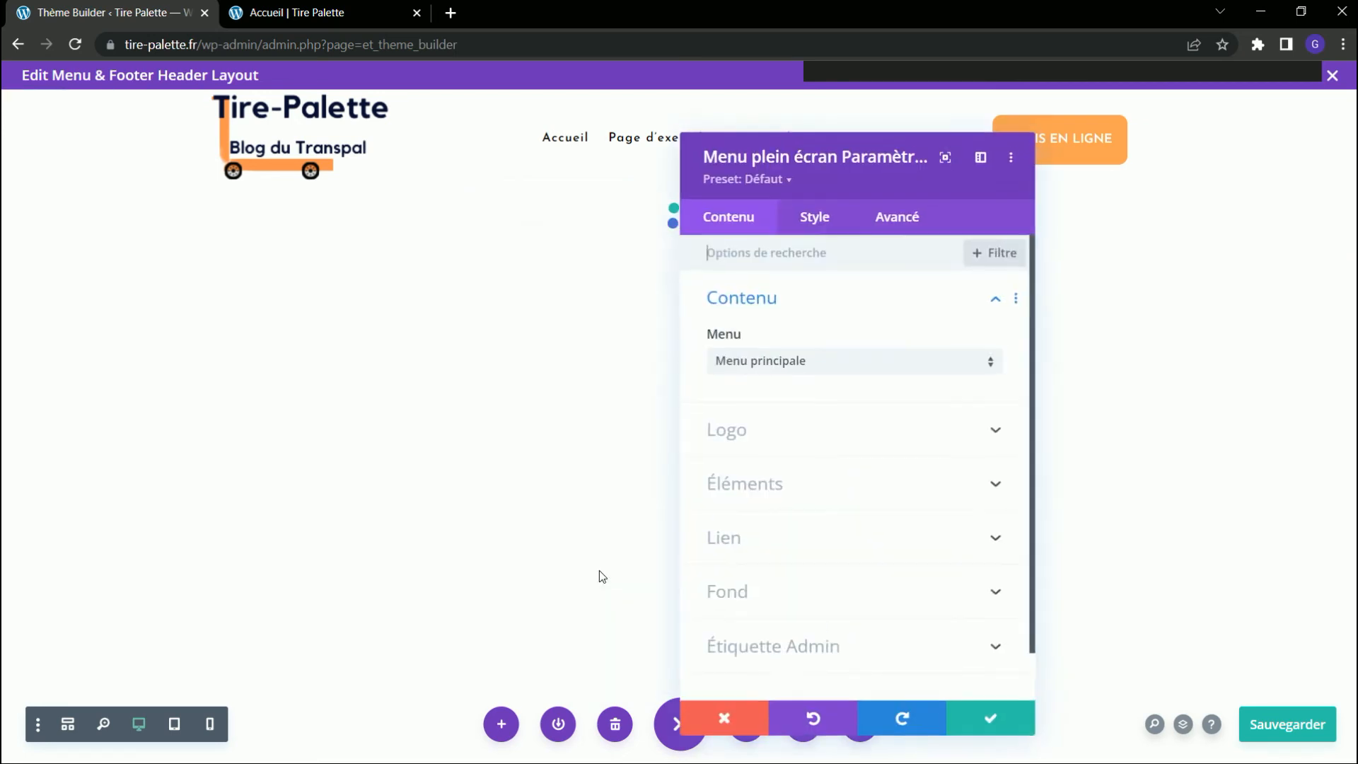
# Set the fullwidth menu's logo to LogoTirePalette.png from the media library.
pyautogui.click(810, 217)
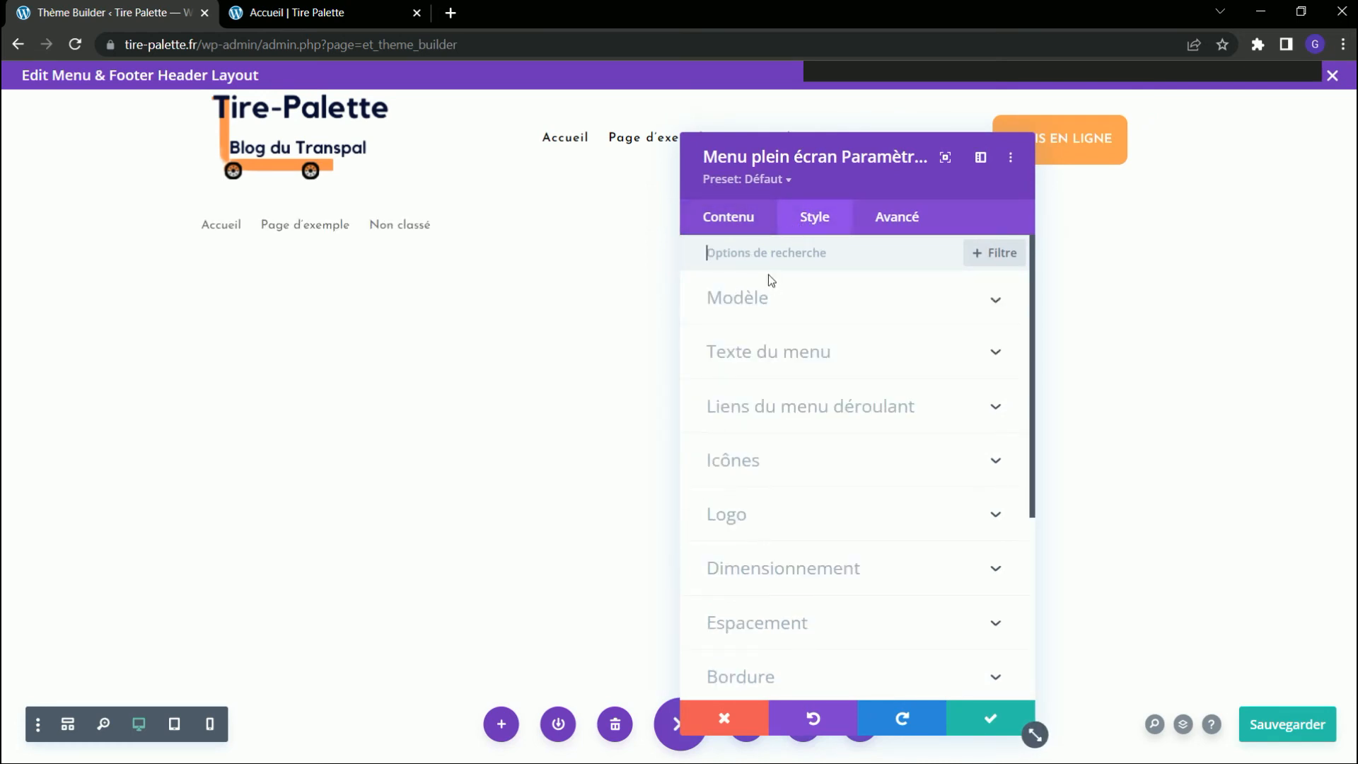
pyautogui.click(749, 218)
pyautogui.click(777, 433)
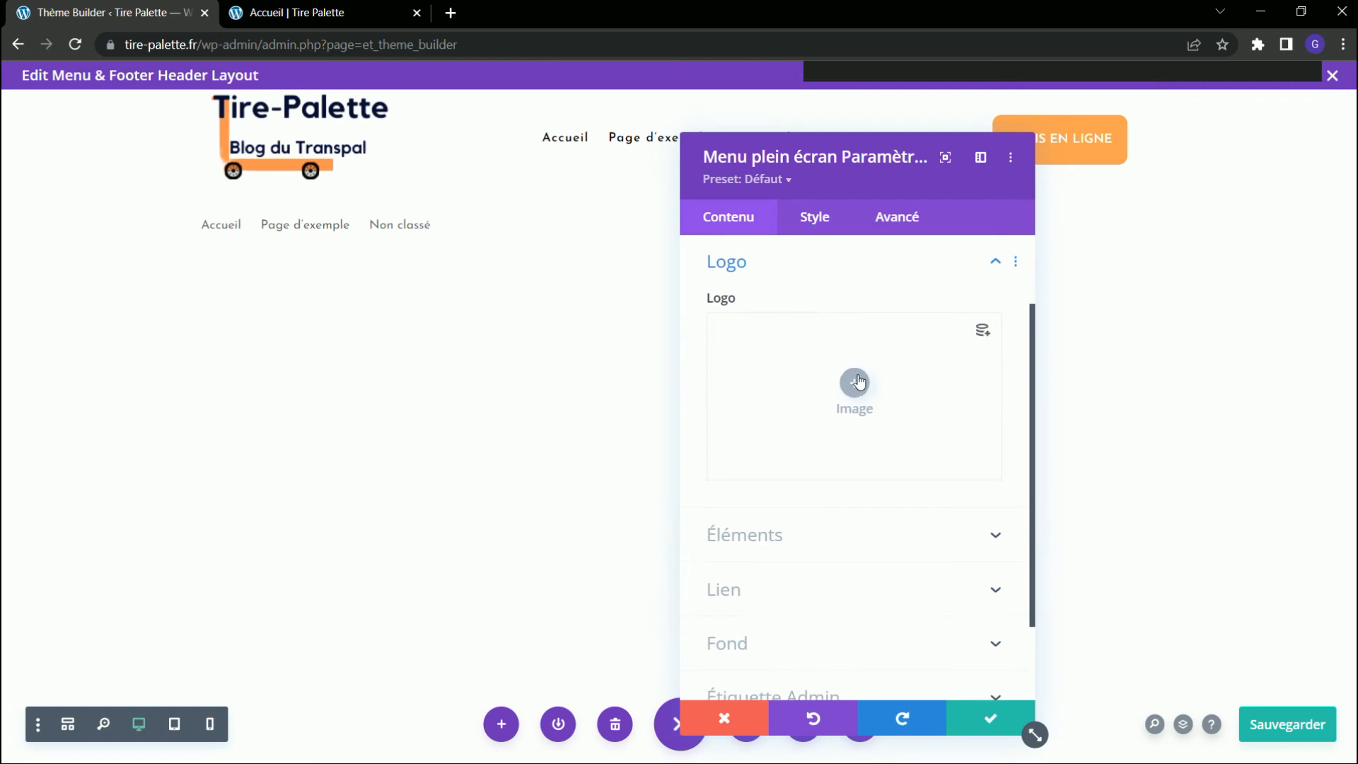
pyautogui.click(854, 383)
pyautogui.scroll(-6, 557, 428)
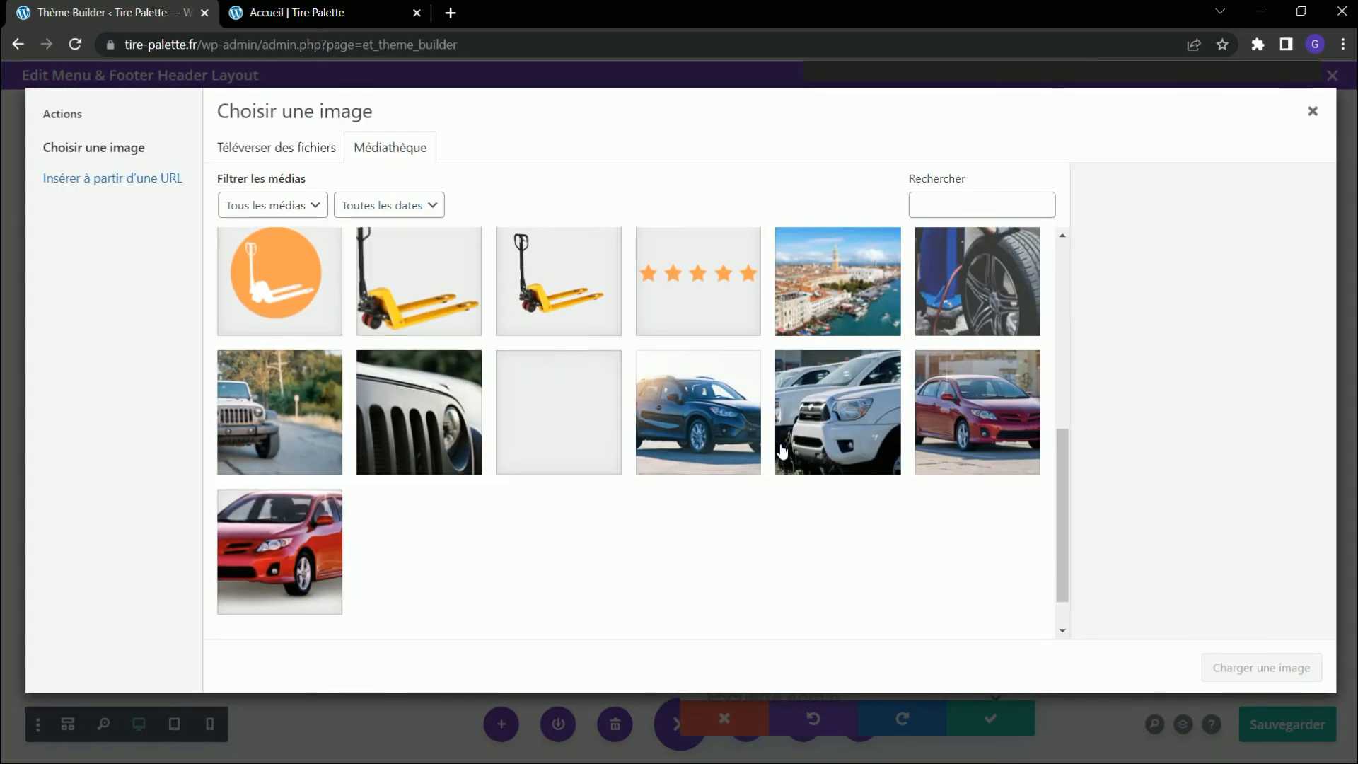
pyautogui.scroll(4, 706, 343)
pyautogui.click(706, 424)
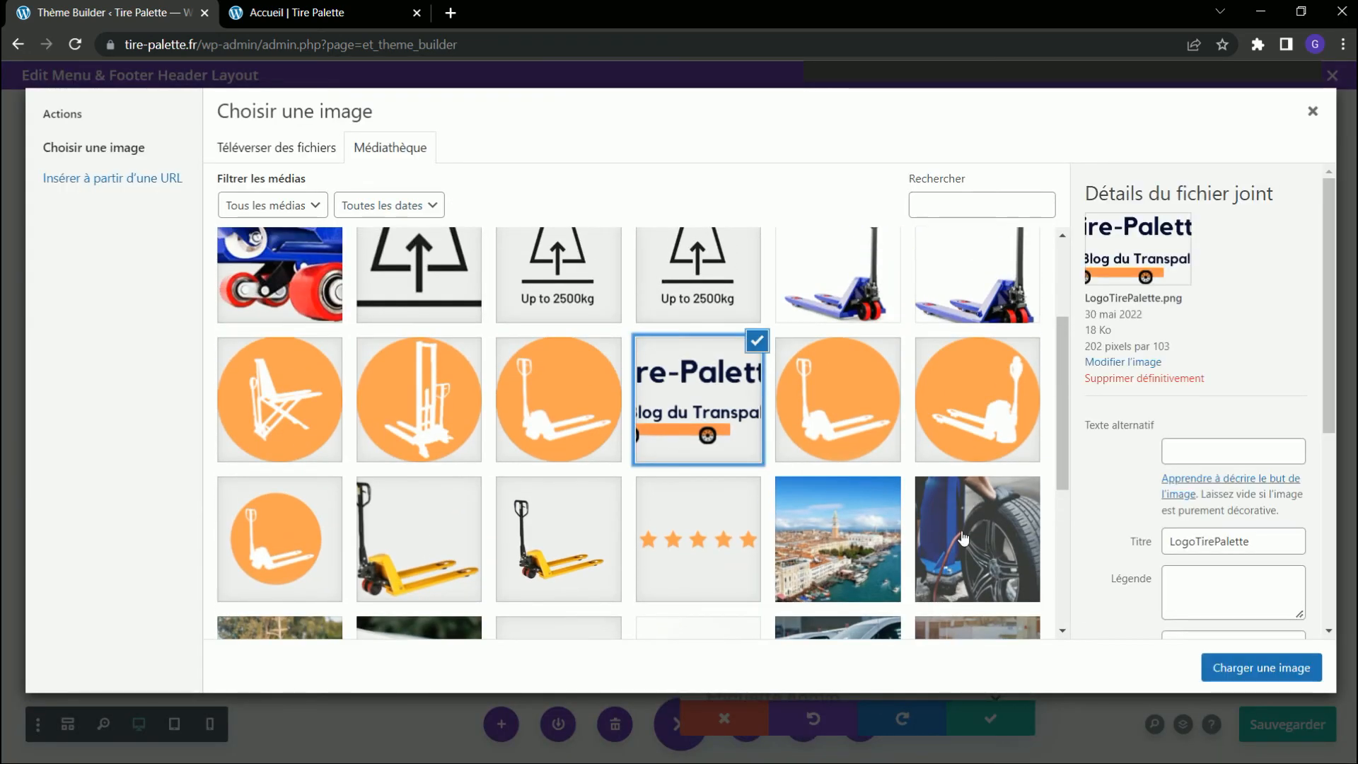
pyautogui.click(1258, 665)
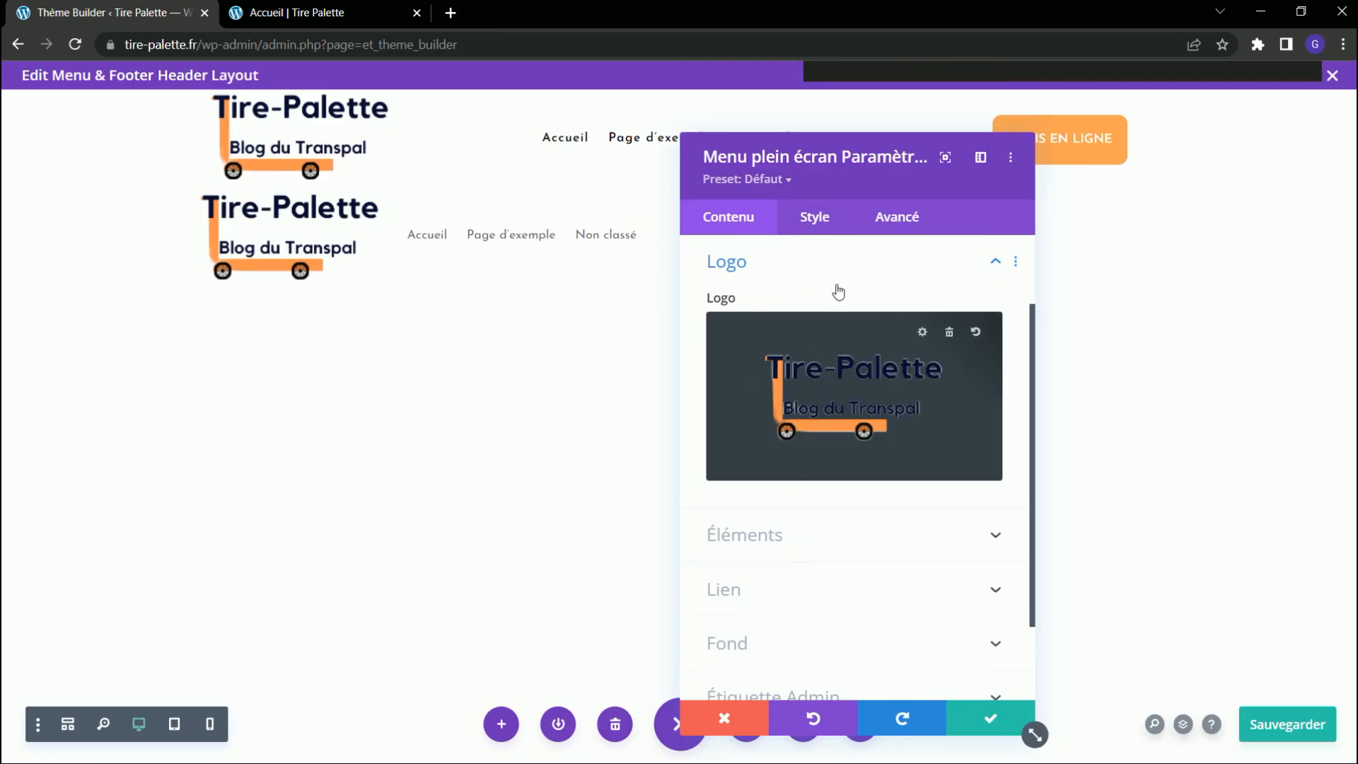
# Make the new menu's links fullwidth, confirm the module settings and save the header layout.
pyautogui.click(817, 219)
pyautogui.click(781, 305)
pyautogui.click(819, 366)
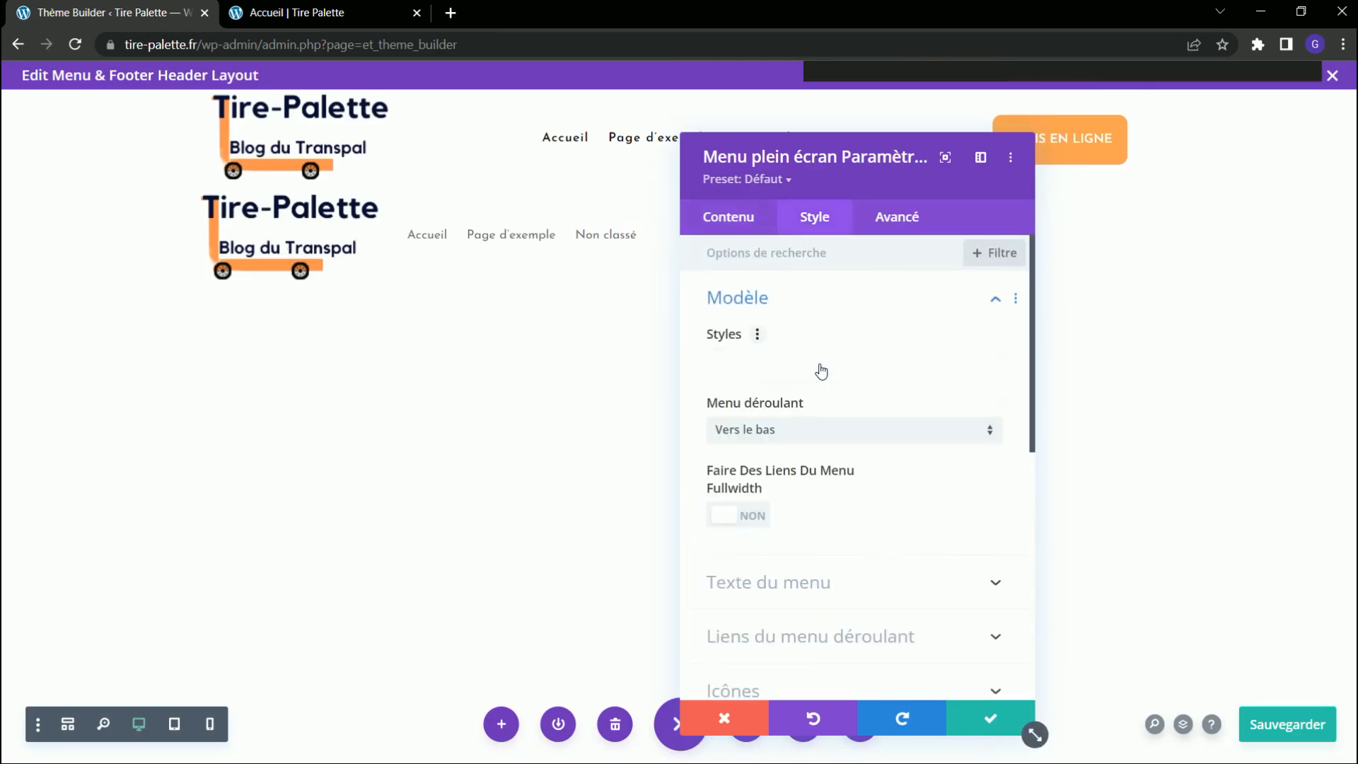
pyautogui.click(756, 516)
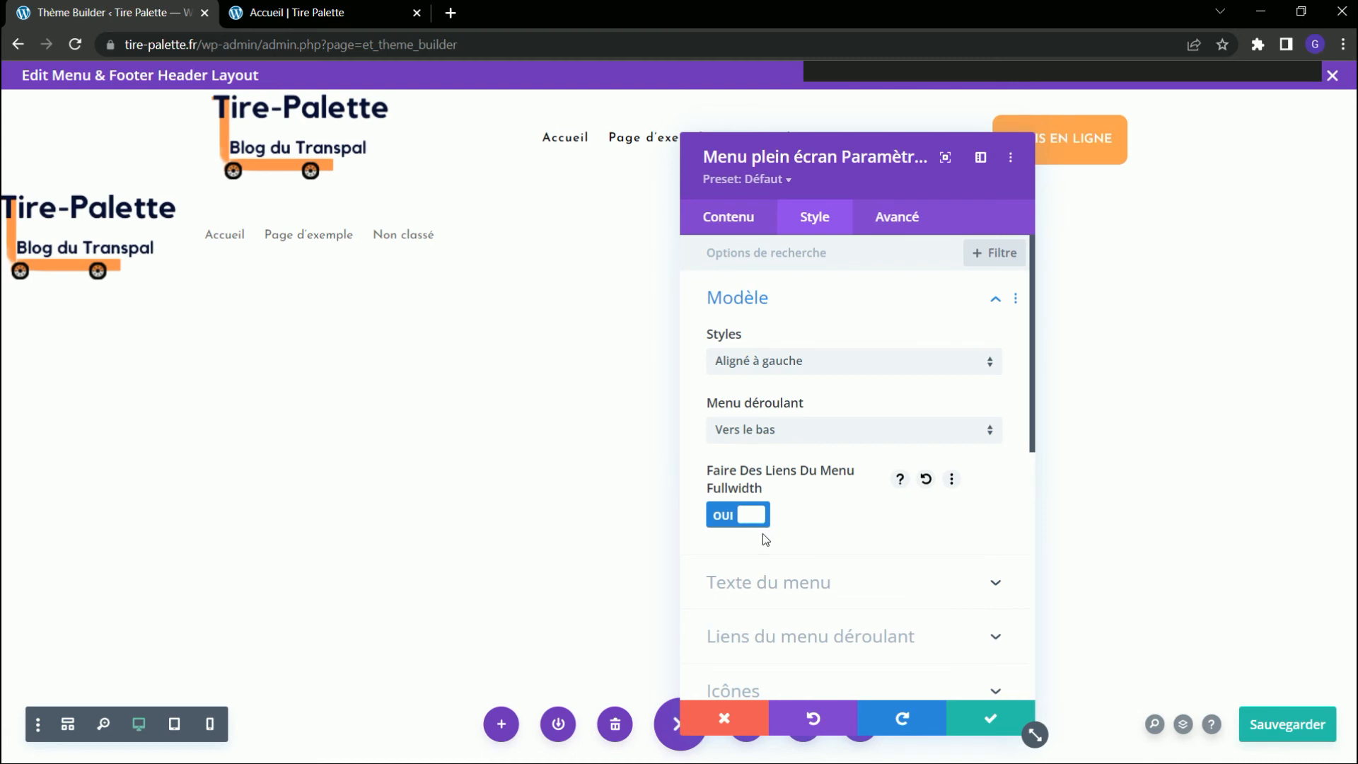
pyautogui.click(994, 719)
pyautogui.click(1273, 724)
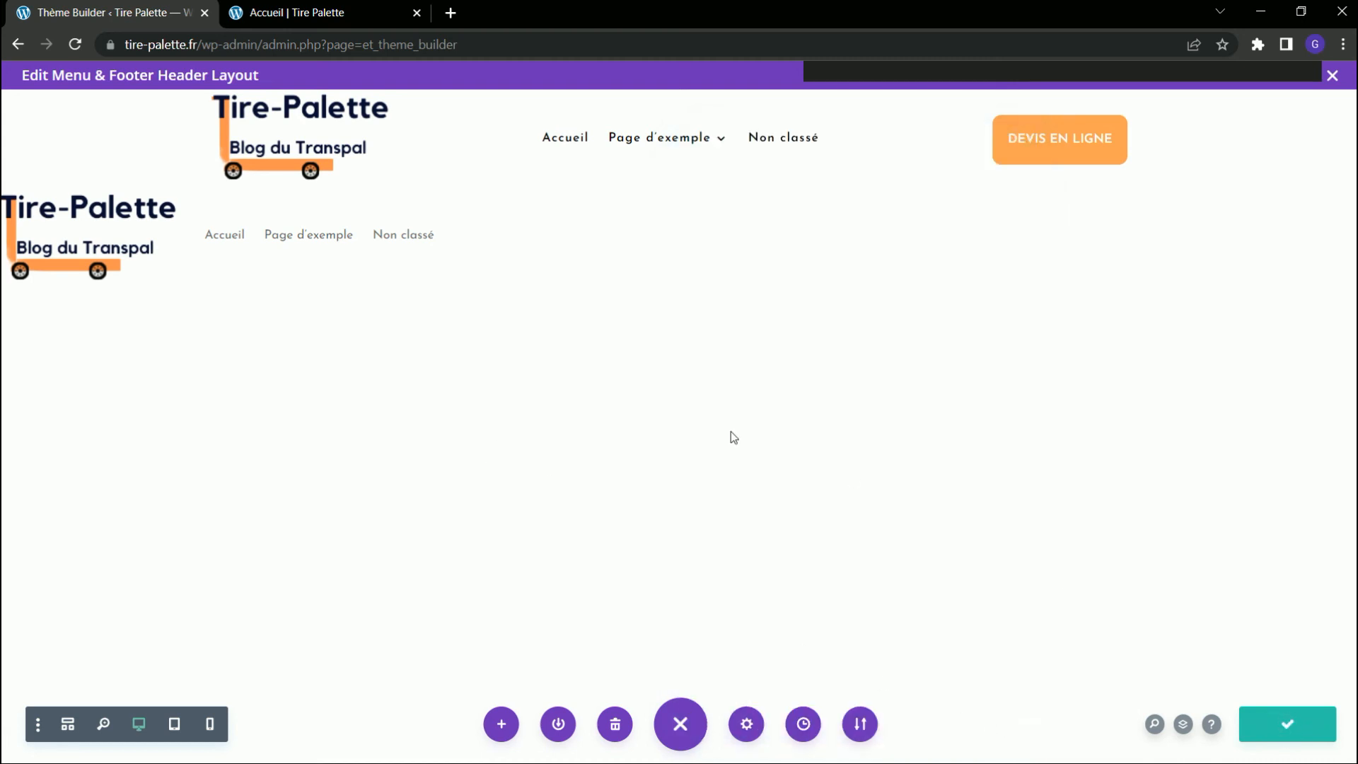
# Reload the Accueil preview, examine the new menu in the mobile view while scrolling, and compare it with the desktop layout.
pyautogui.click(254, 8)
pyautogui.click(75, 44)
pyautogui.scroll(-3, 487, 244)
pyautogui.scroll(3, 484, 266)
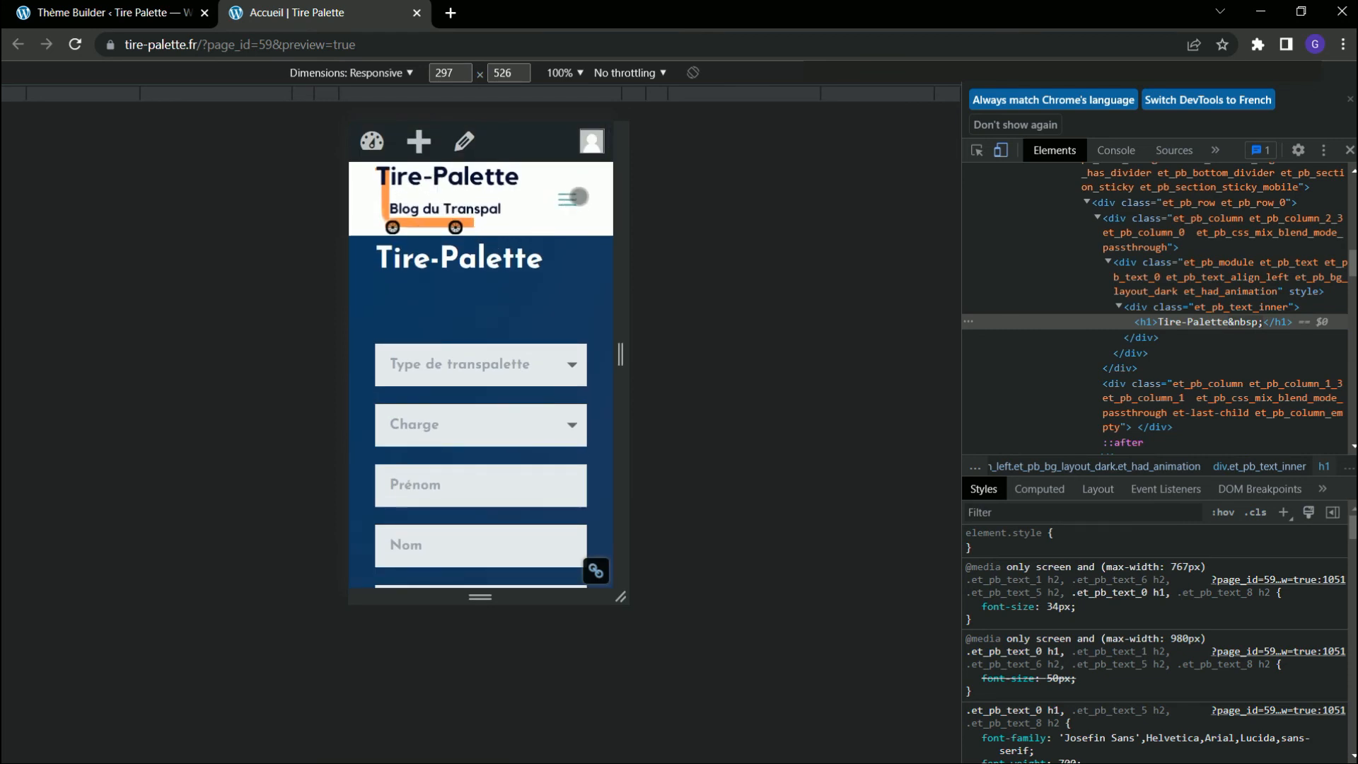
pyautogui.scroll(-5, 507, 299)
pyautogui.scroll(5, 495, 268)
pyautogui.click(1001, 151)
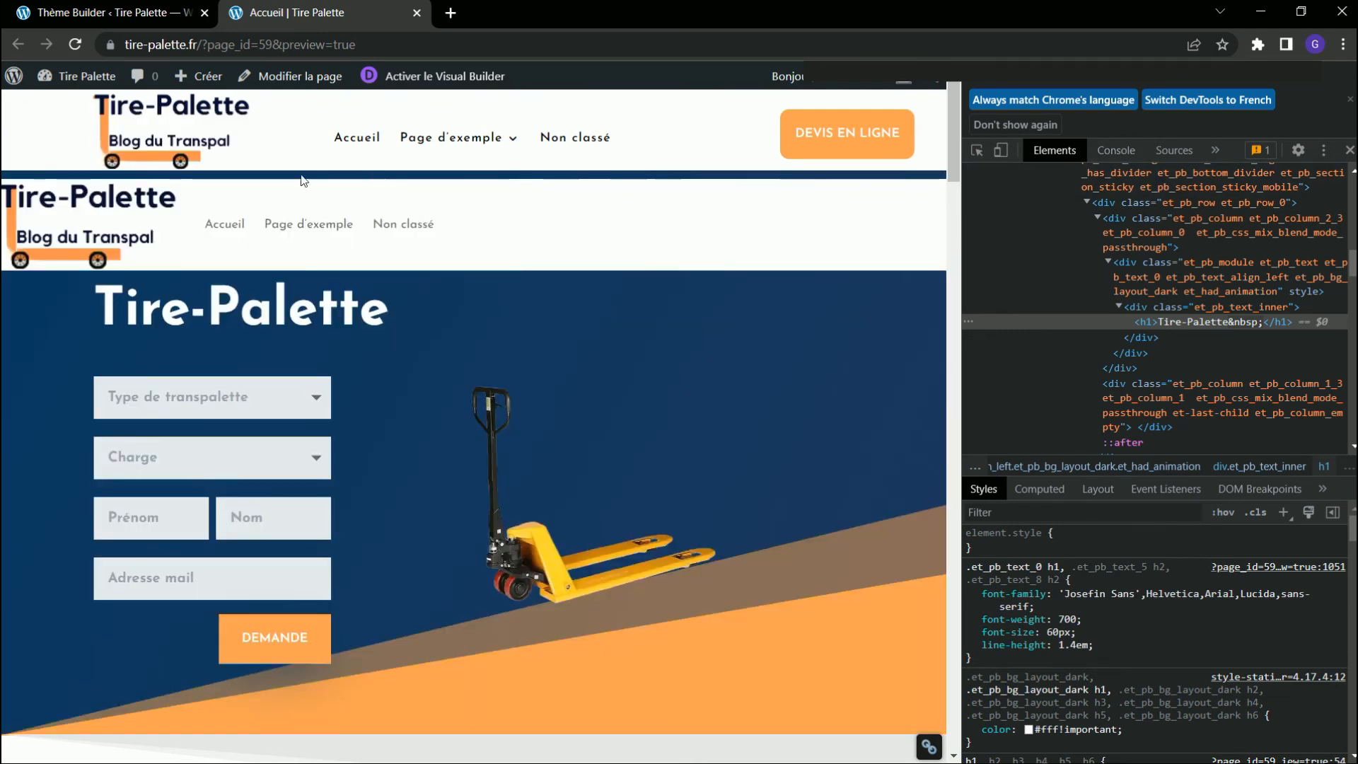
# Disable the fullwidth menu section on Bureau in its visibility settings and save the header layout.
pyautogui.click(97, 20)
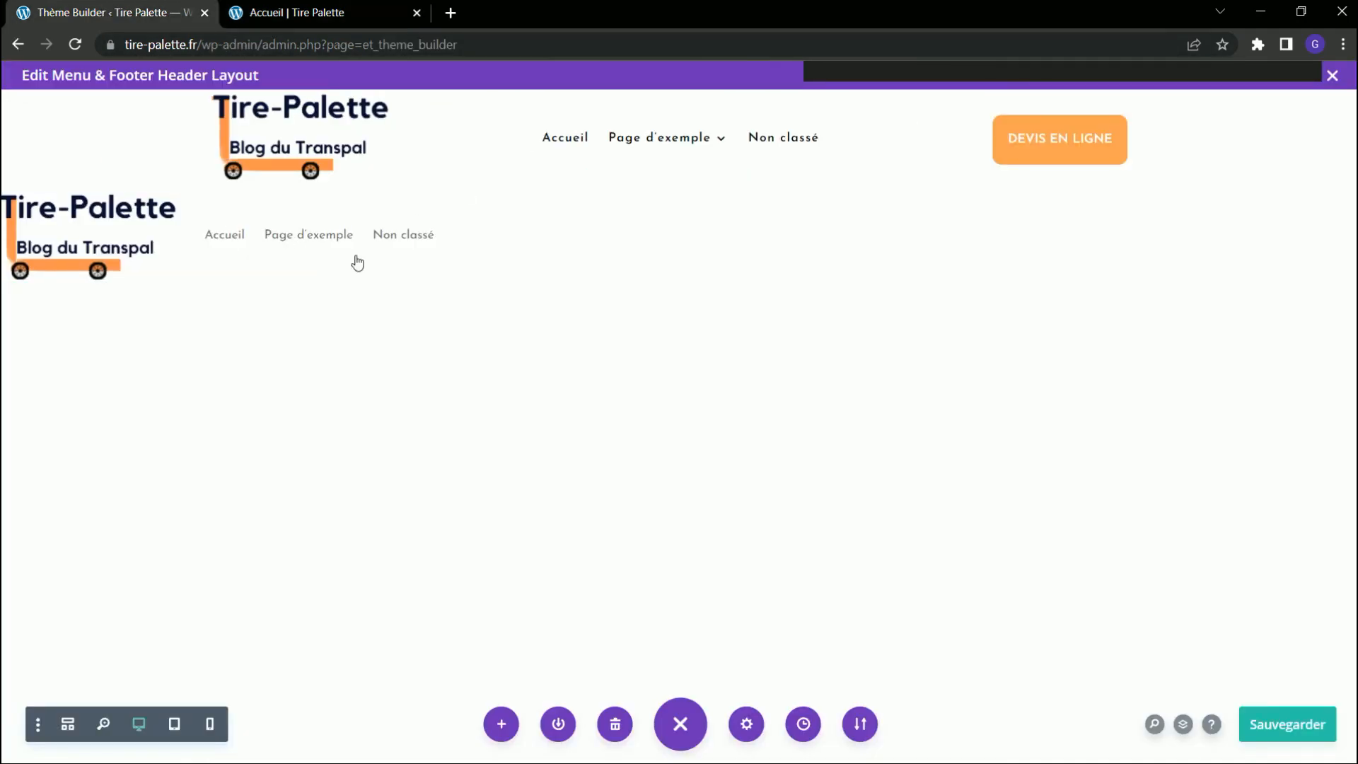
pyautogui.click(46, 206)
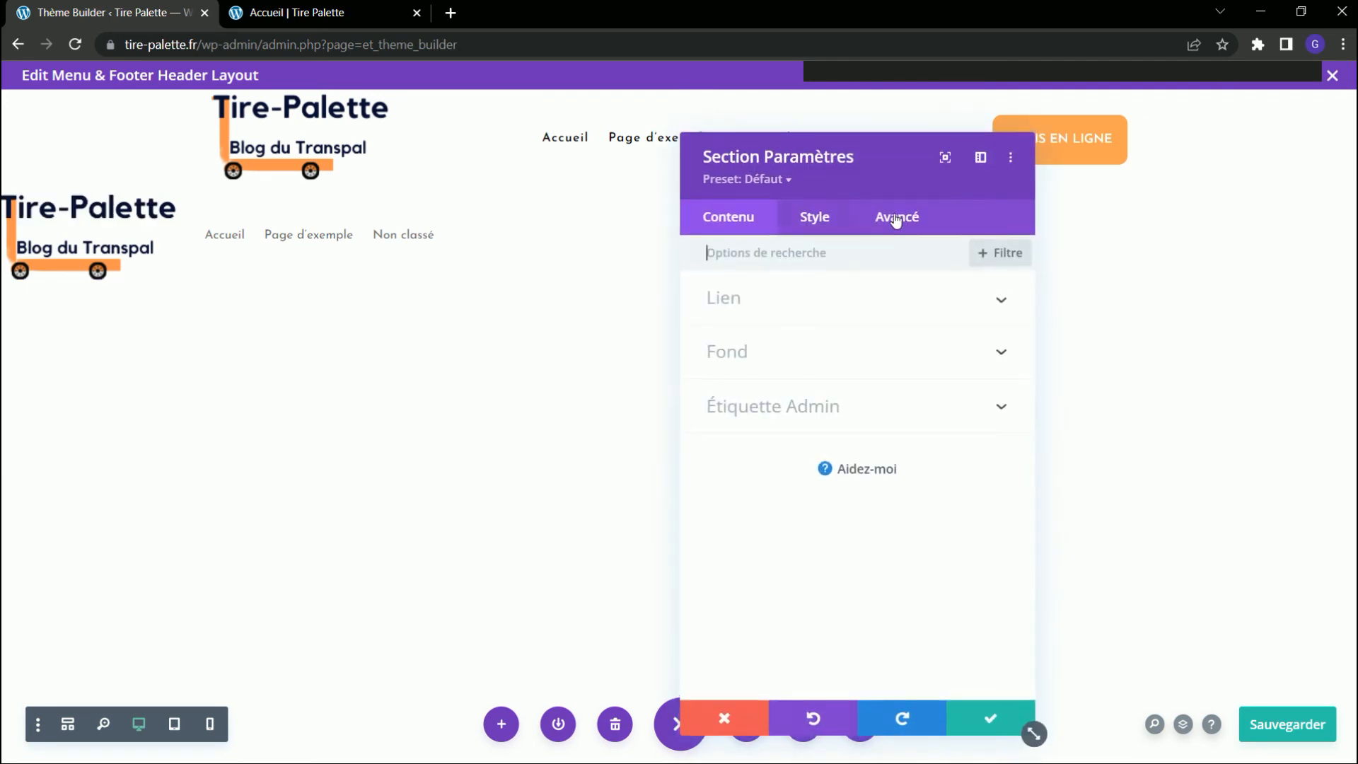
pyautogui.click(893, 225)
pyautogui.click(743, 460)
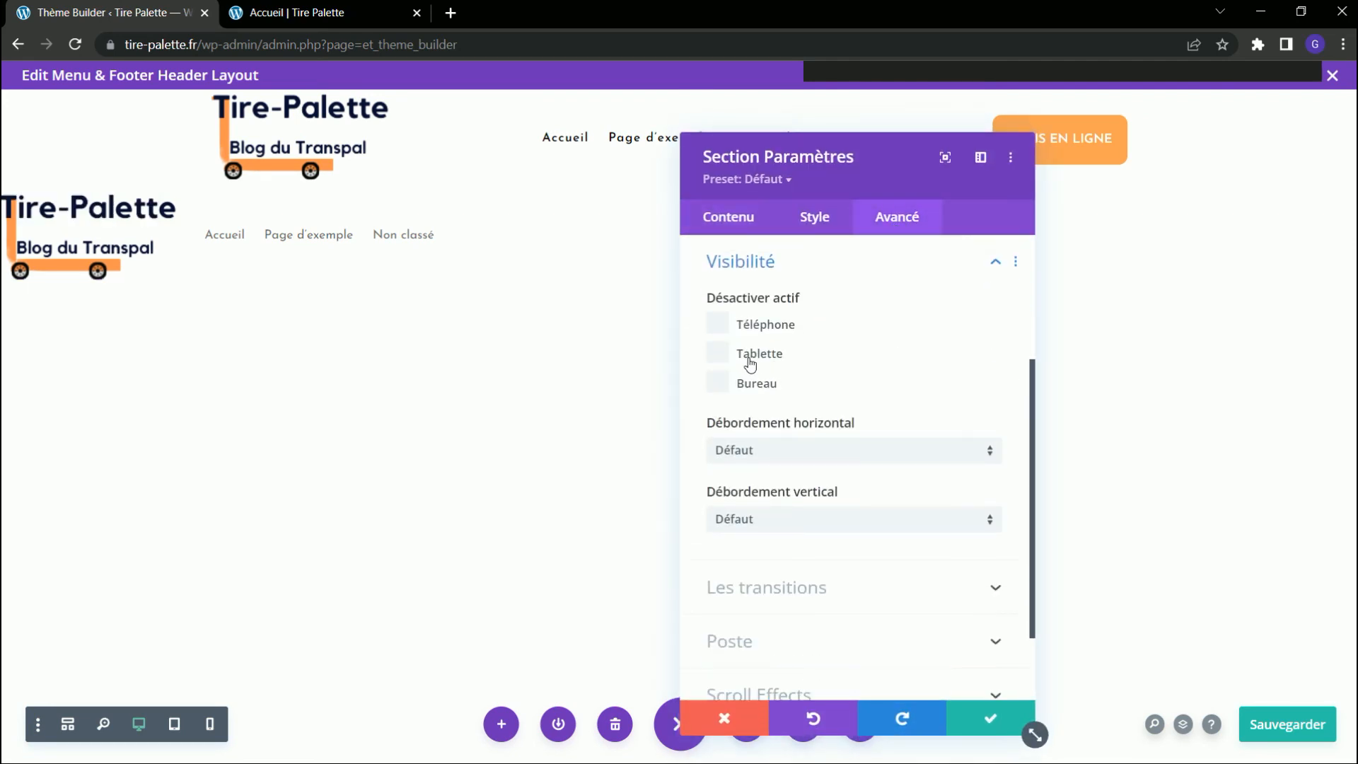
pyautogui.click(718, 382)
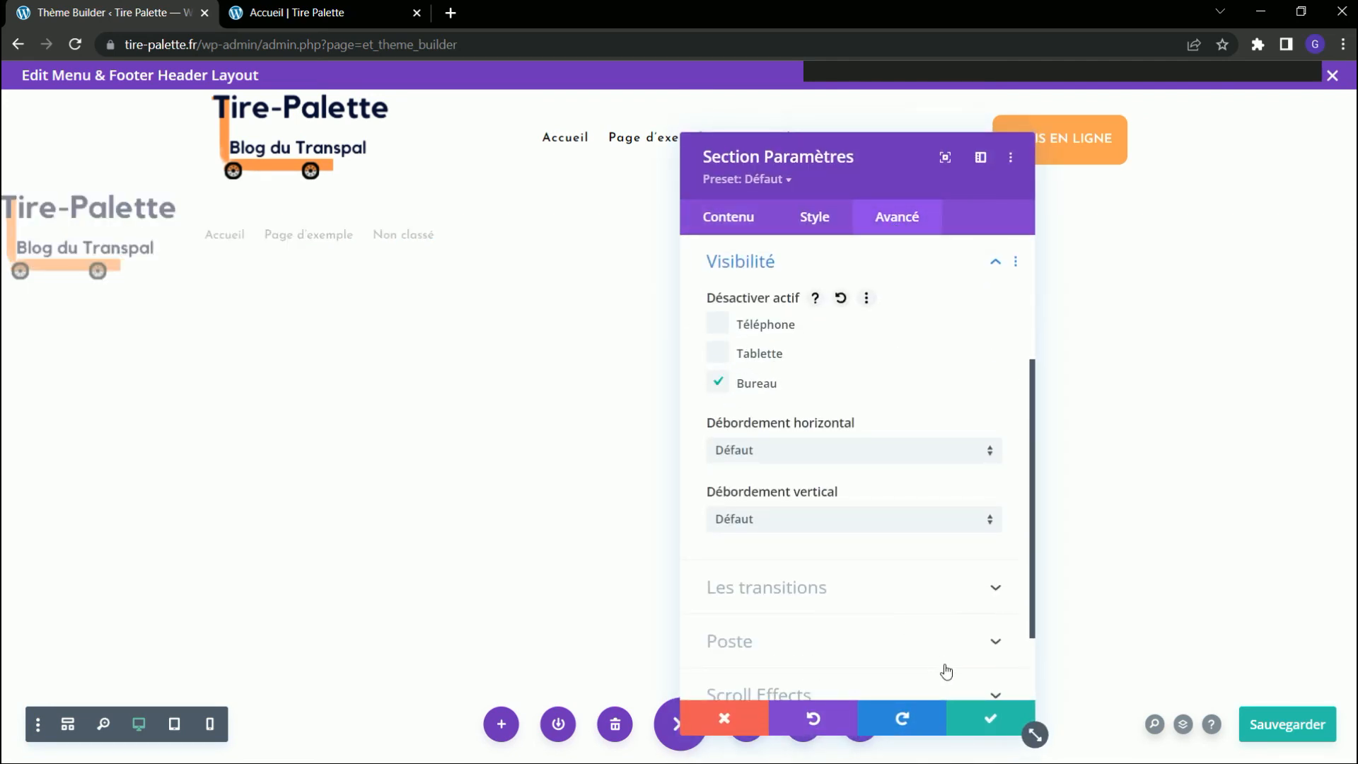
pyautogui.click(987, 719)
pyautogui.click(1311, 722)
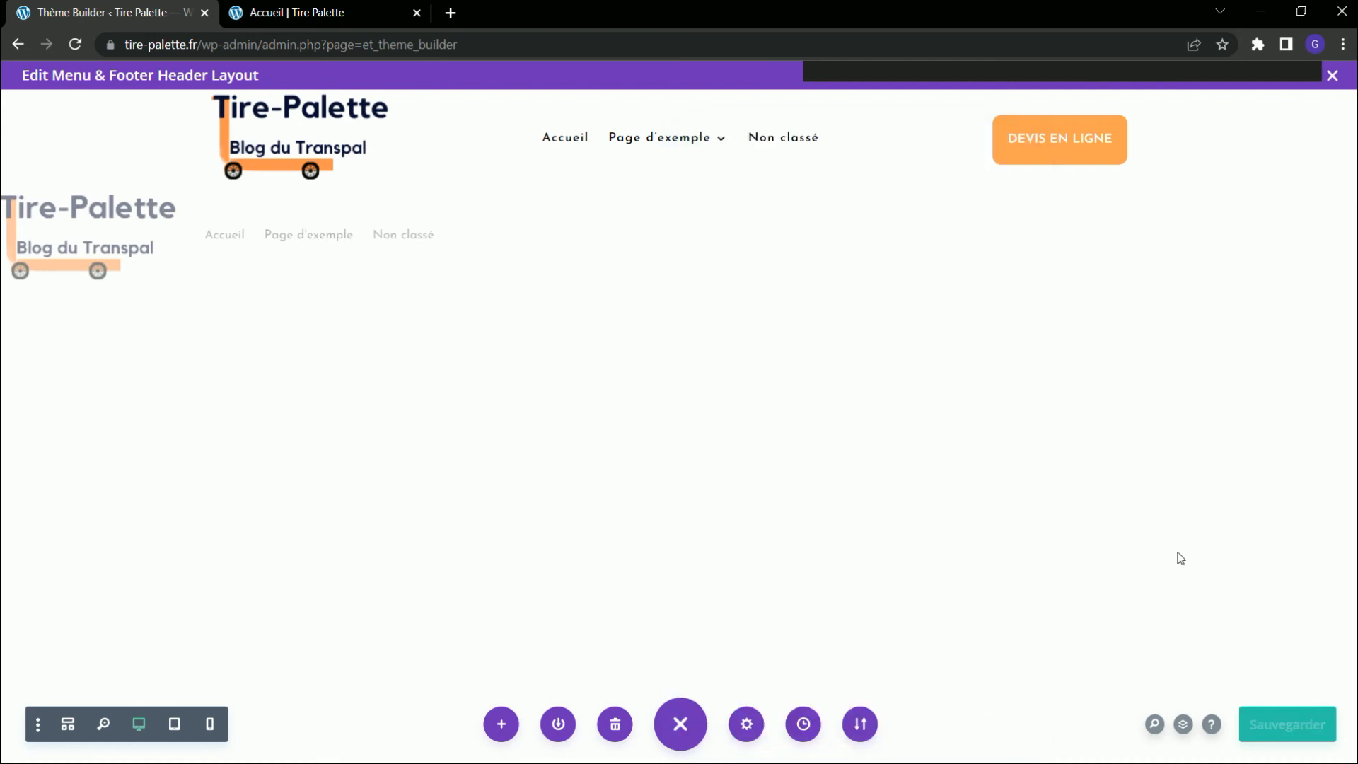
# Reload the Accueil preview and examine the desktop header while scrolling the page.
pyautogui.click(312, 12)
pyautogui.click(76, 47)
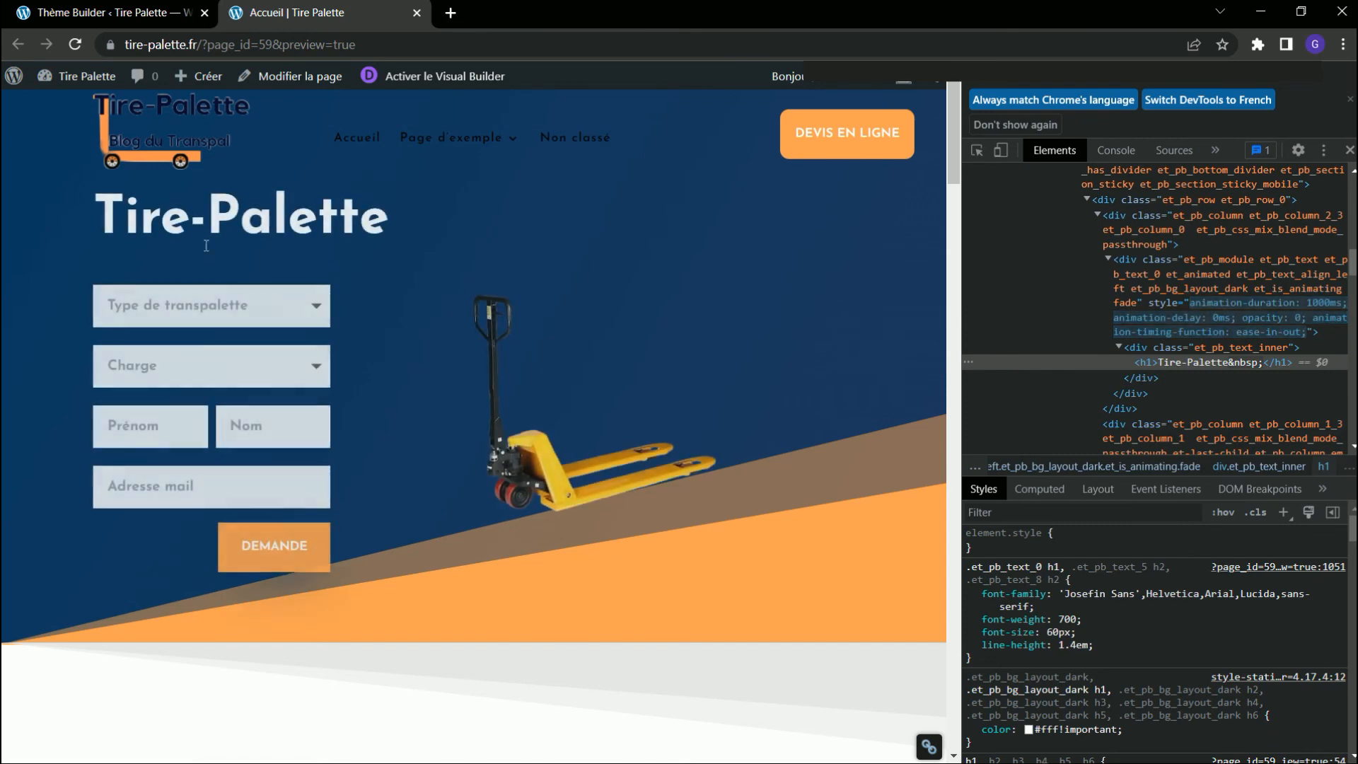
pyautogui.scroll(-5, 389, 183)
pyautogui.scroll(5, 524, 206)
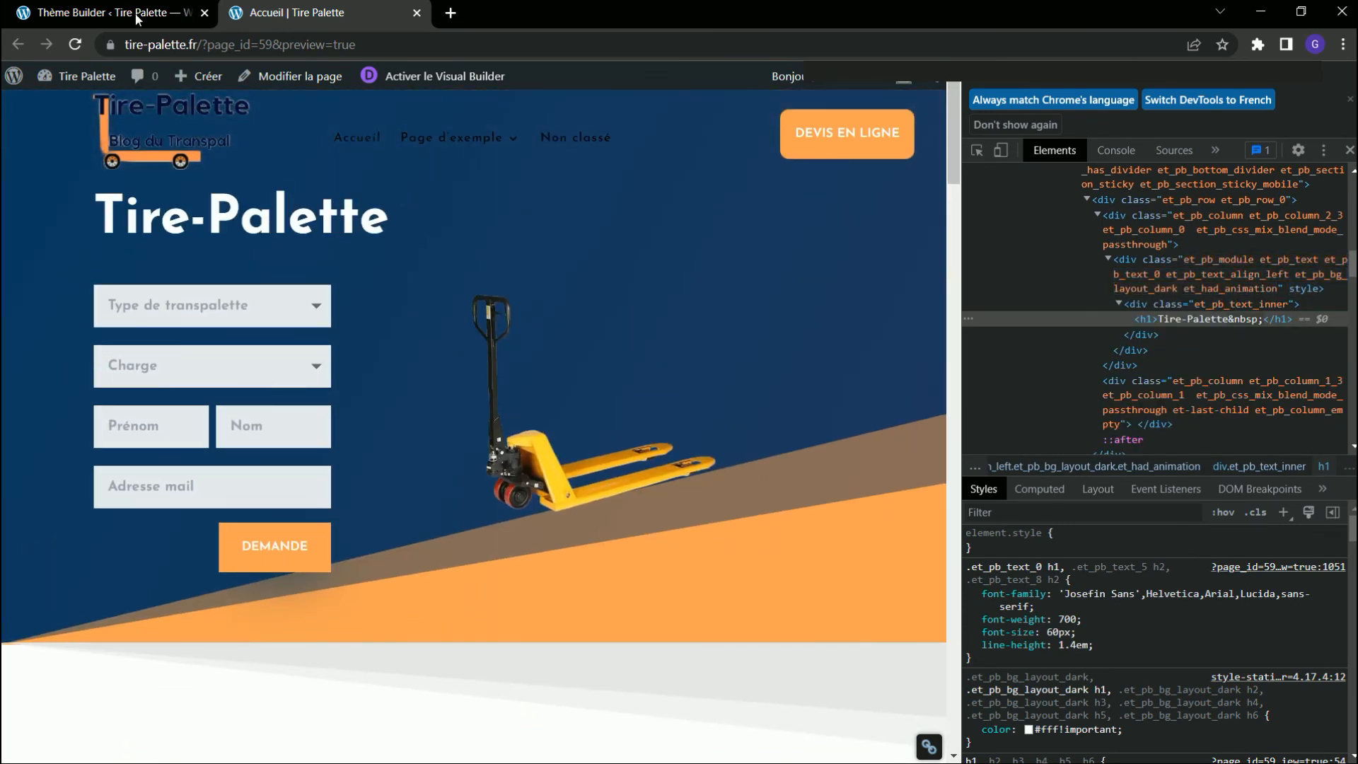
# Add a Normal section with a single-column row below the fullwidth menu section in the header layout, without inserting a new module.
pyautogui.click(106, 12)
pyautogui.moveTo(186, 214); pyautogui.dragTo(1104, 145)
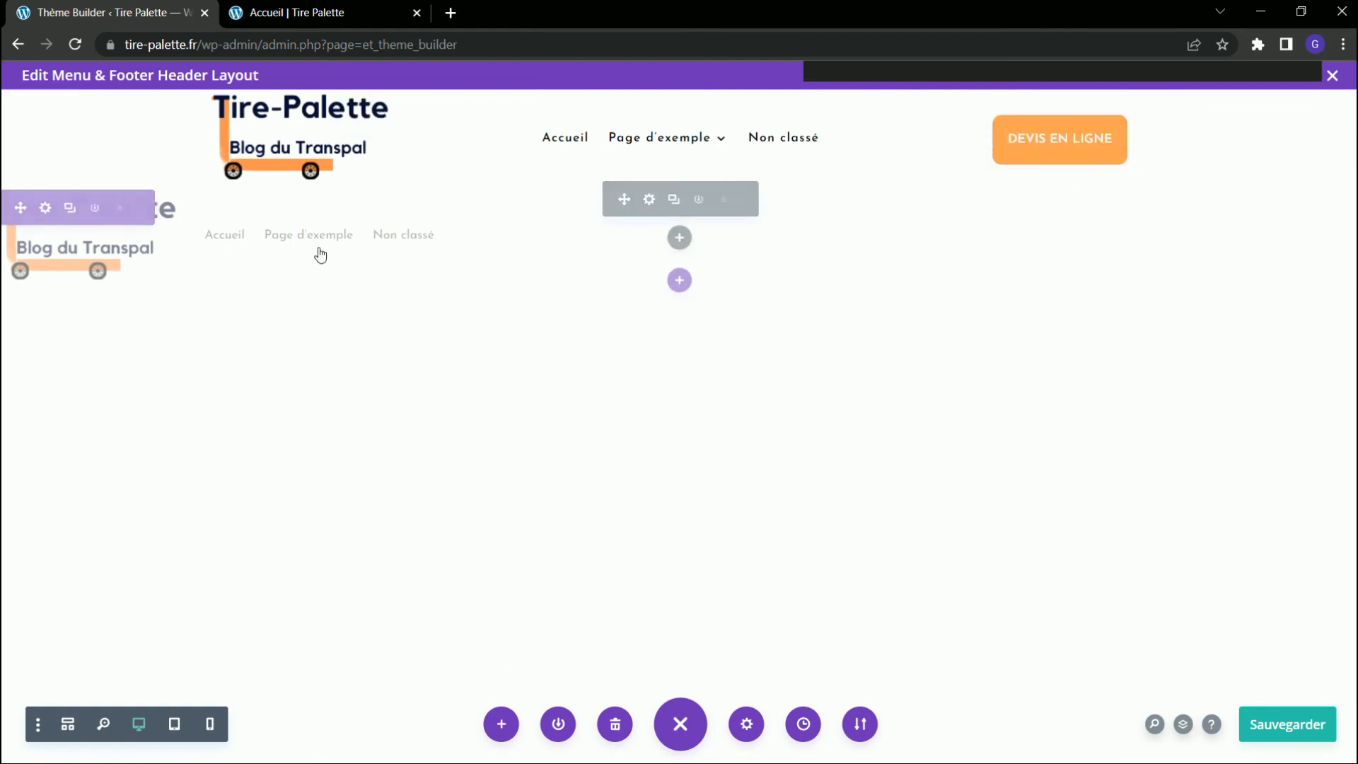
pyautogui.click(682, 286)
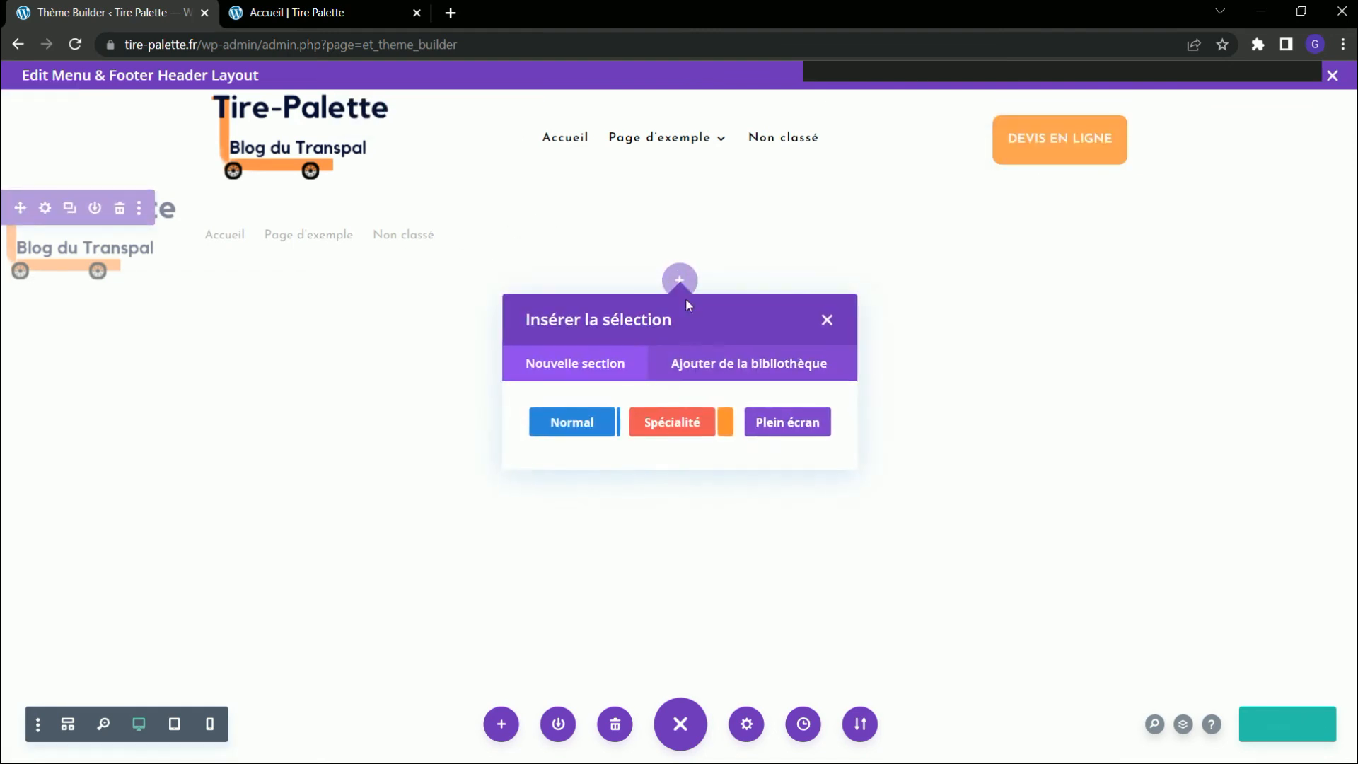
pyautogui.click(585, 423)
pyautogui.click(585, 524)
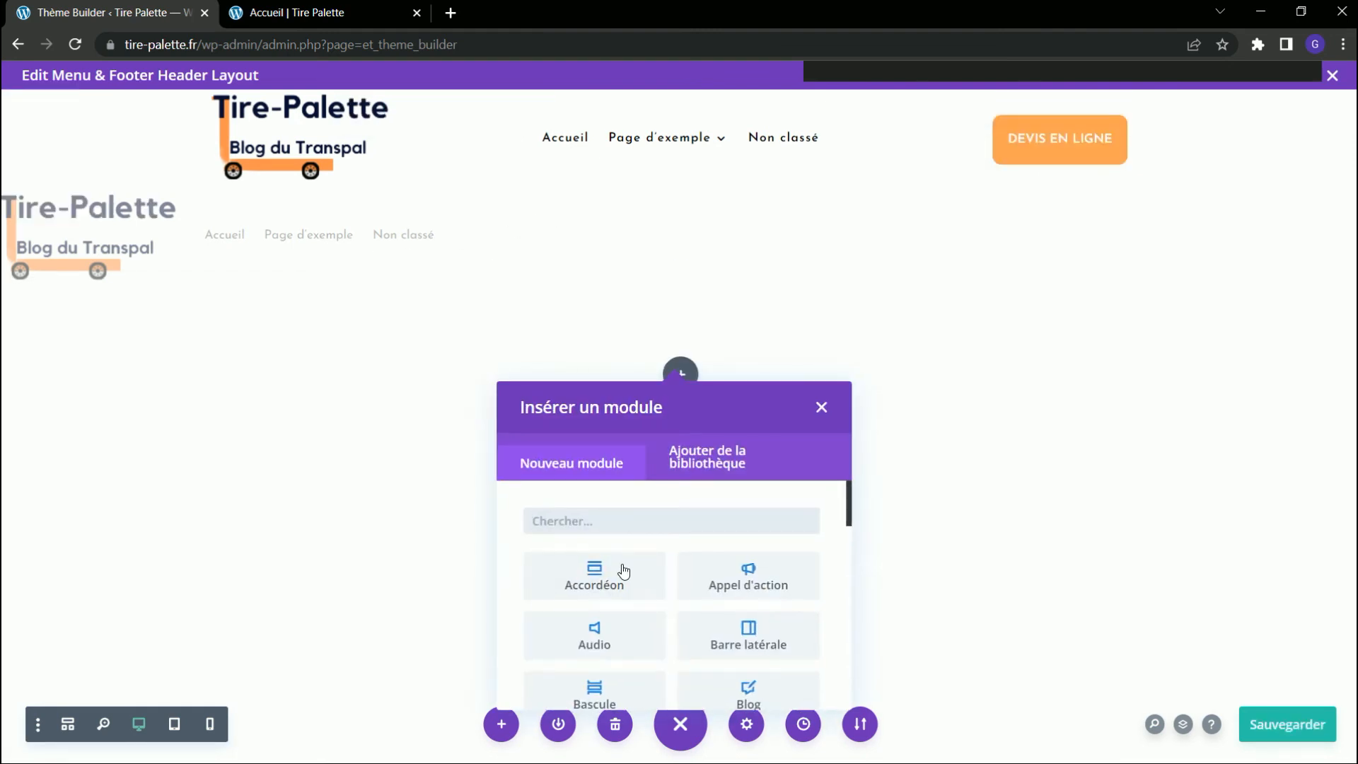
pyautogui.click(818, 407)
# Duplicate the DEVIS EN LIGNE button and move the copy into the new section's empty row.
pyautogui.moveTo(1061, 153)
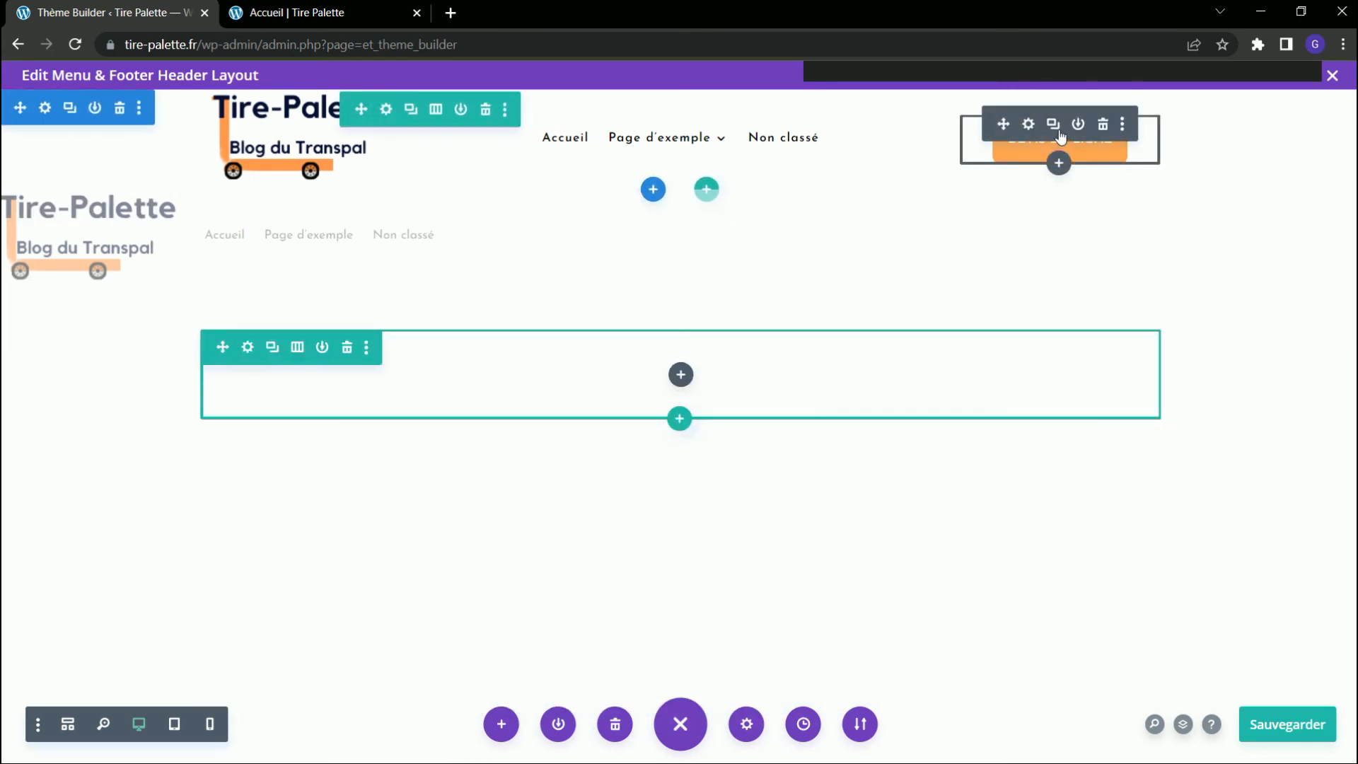
pyautogui.click(1053, 124)
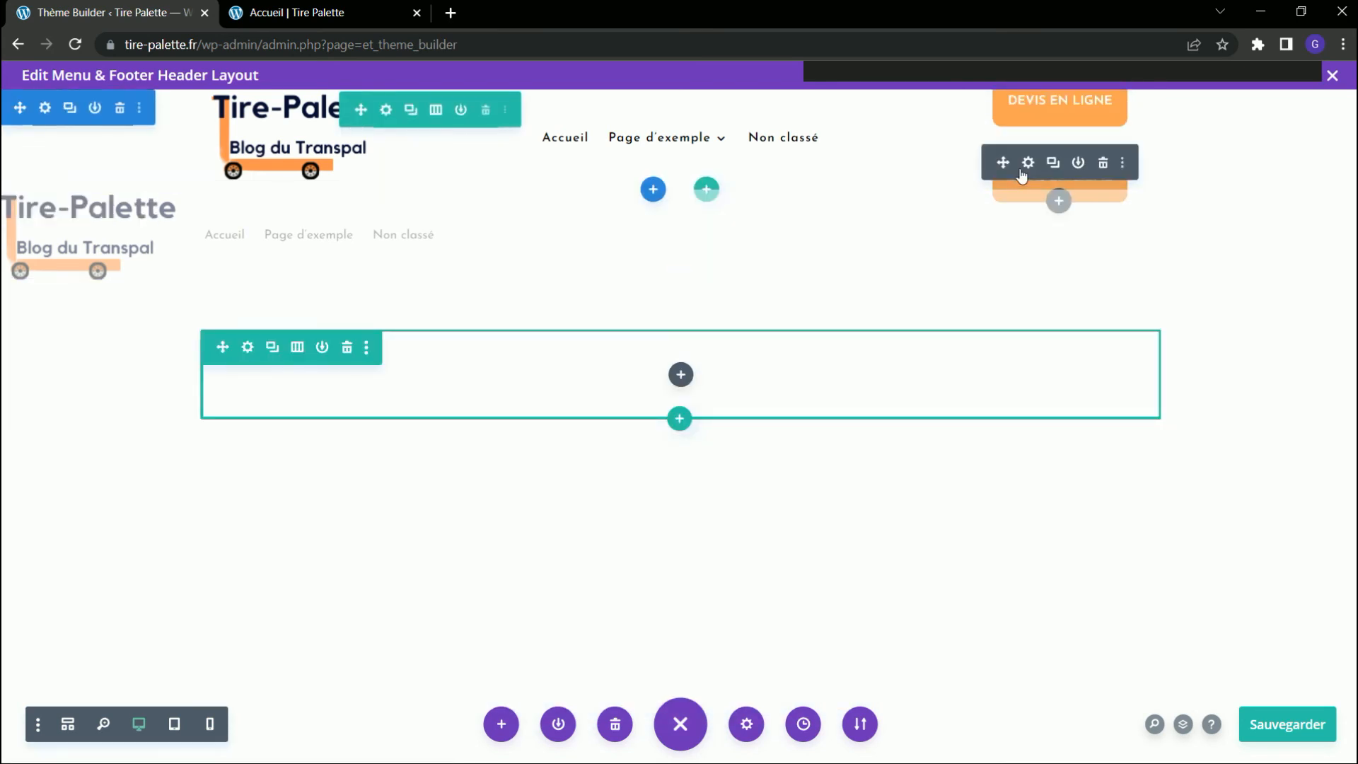
pyautogui.moveTo(1001, 161); pyautogui.dragTo(653, 371)
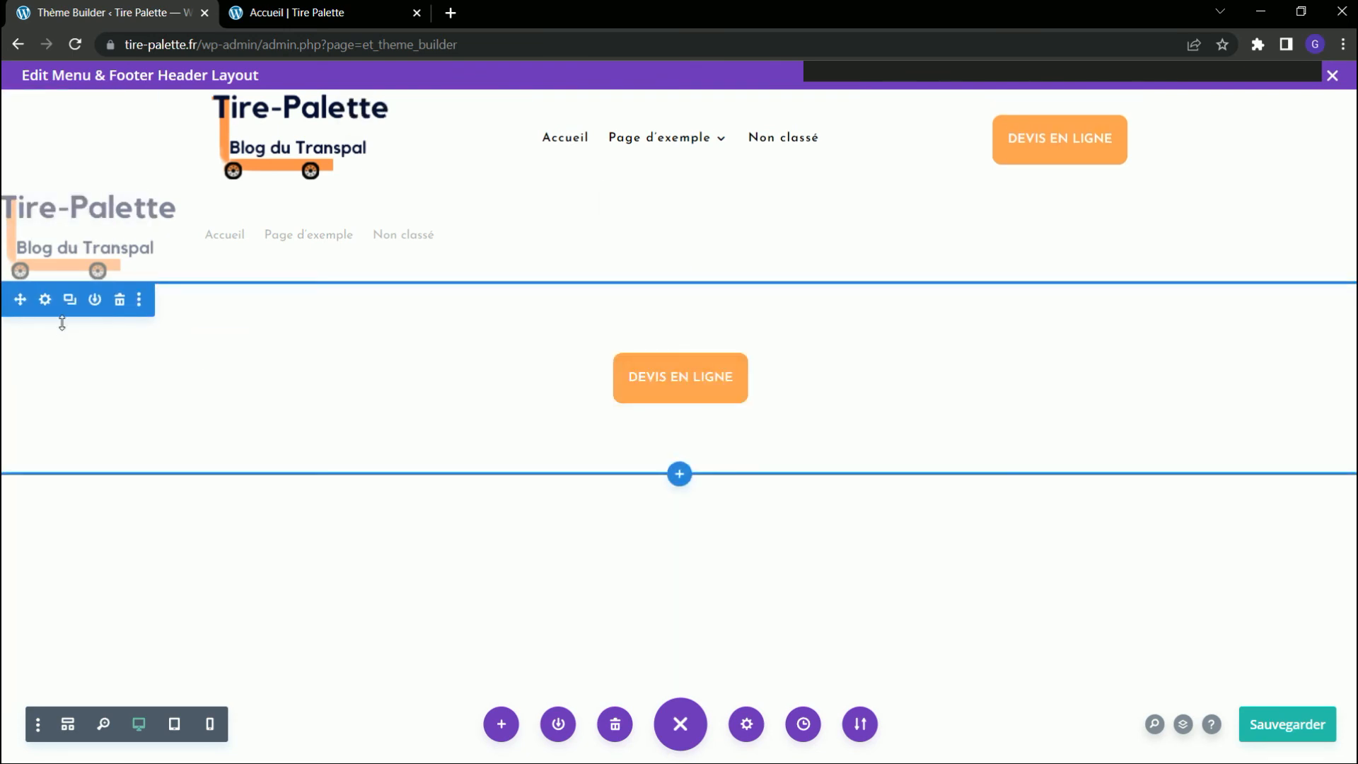
# Disable the new button section on Bureau in its visibility settings and confirm.
pyautogui.click(48, 301)
pyautogui.click(880, 226)
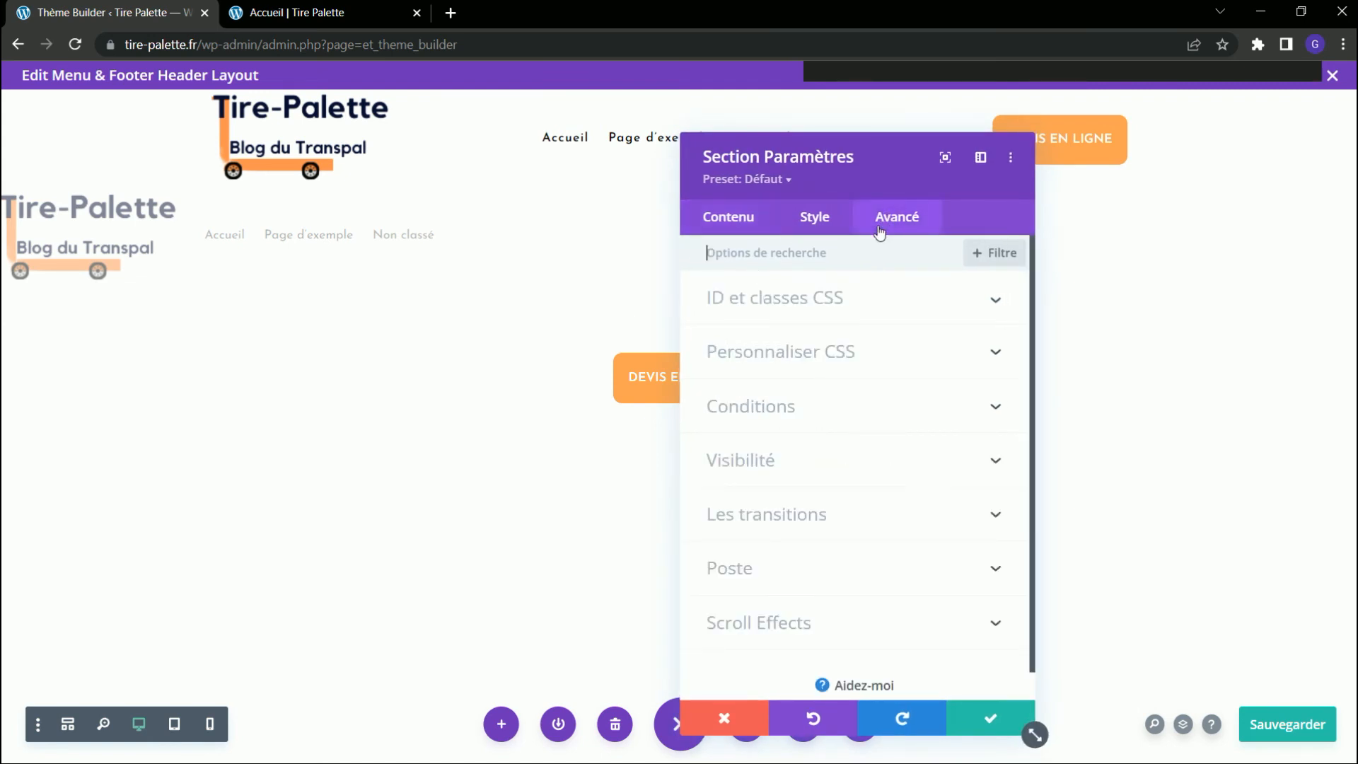
pyautogui.click(789, 475)
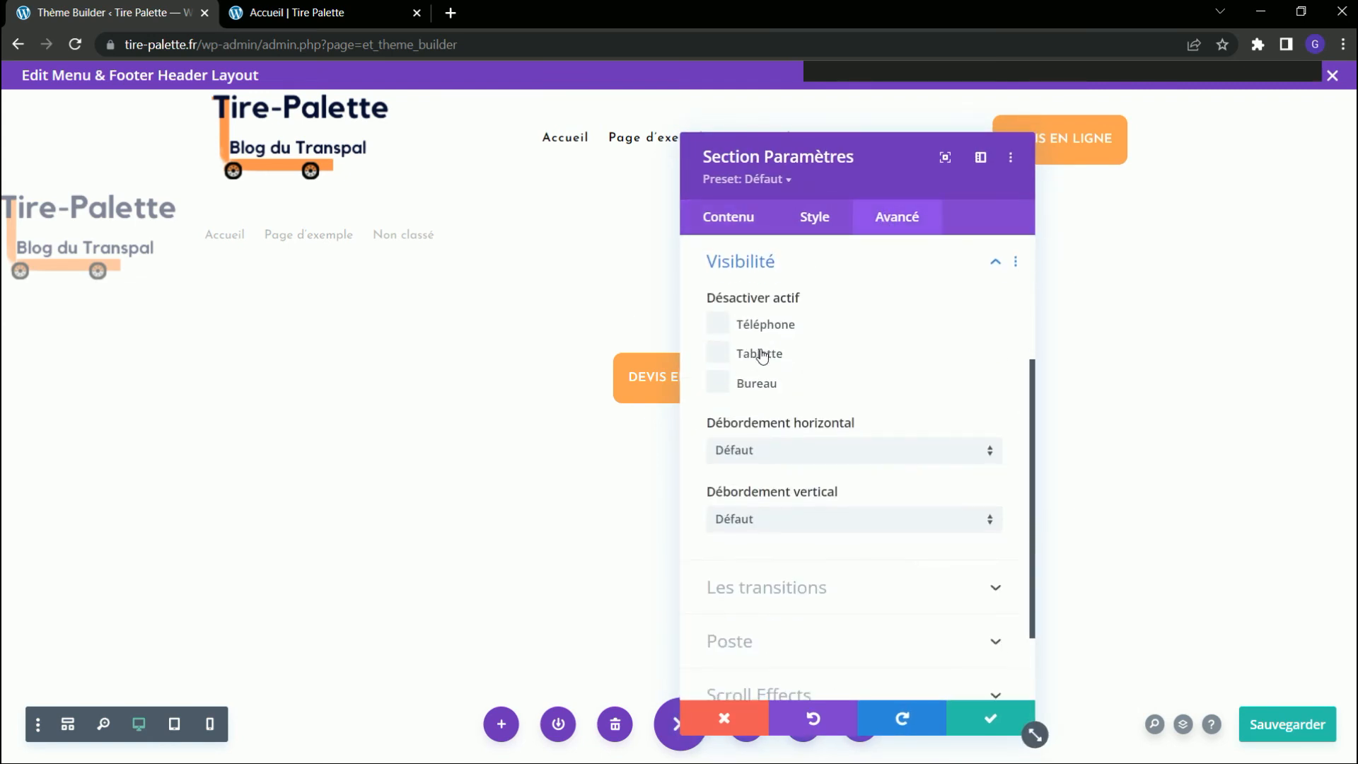
pyautogui.click(719, 382)
pyautogui.click(986, 721)
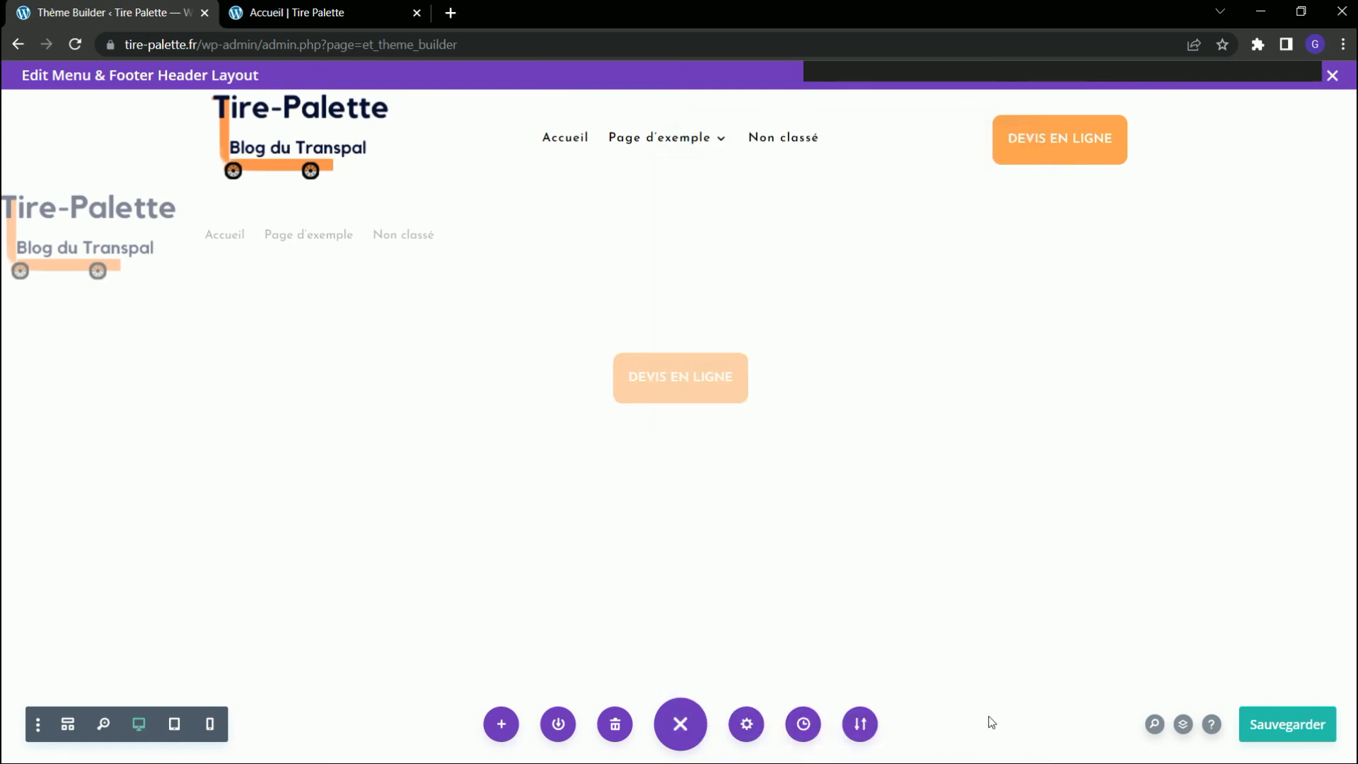
# Examine the menu and DEVIS EN LIGNE button spacing in the Accueil preview's mobile view while scrolling.
pyautogui.hotkey('ctrl', 'Tab')
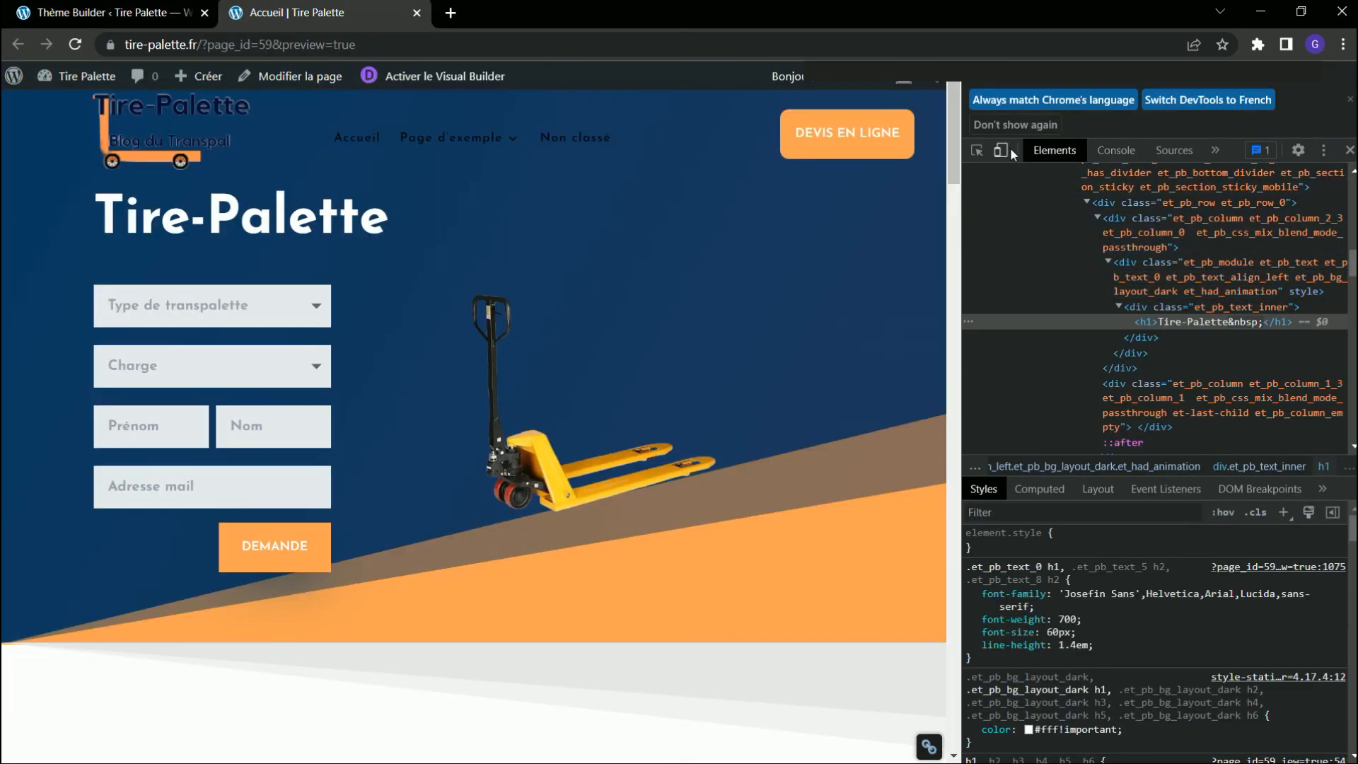
pyautogui.click(1003, 151)
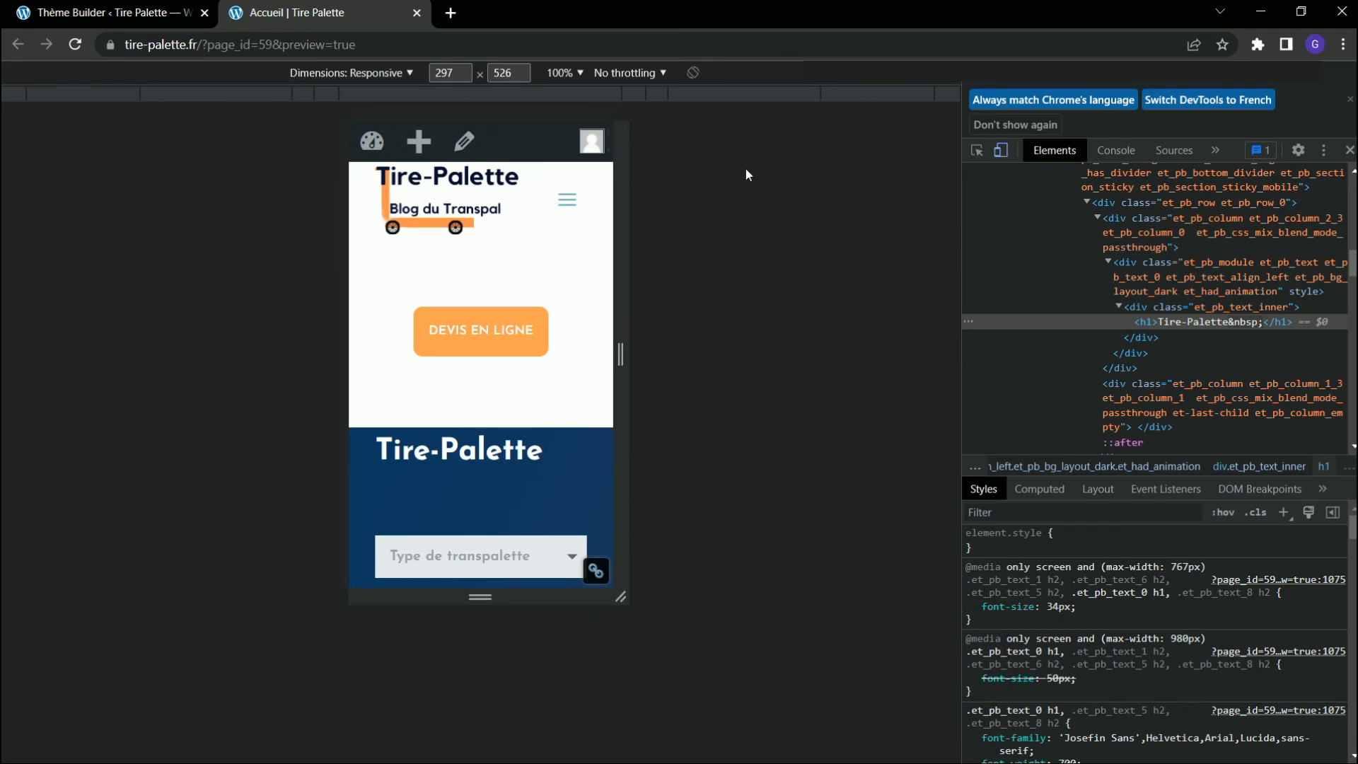
pyautogui.scroll(-5, 495, 350)
pyautogui.scroll(5, 515, 358)
# Set the button section's top and bottom margins and inner margins to 0px and confirm.
pyautogui.click(150, 26)
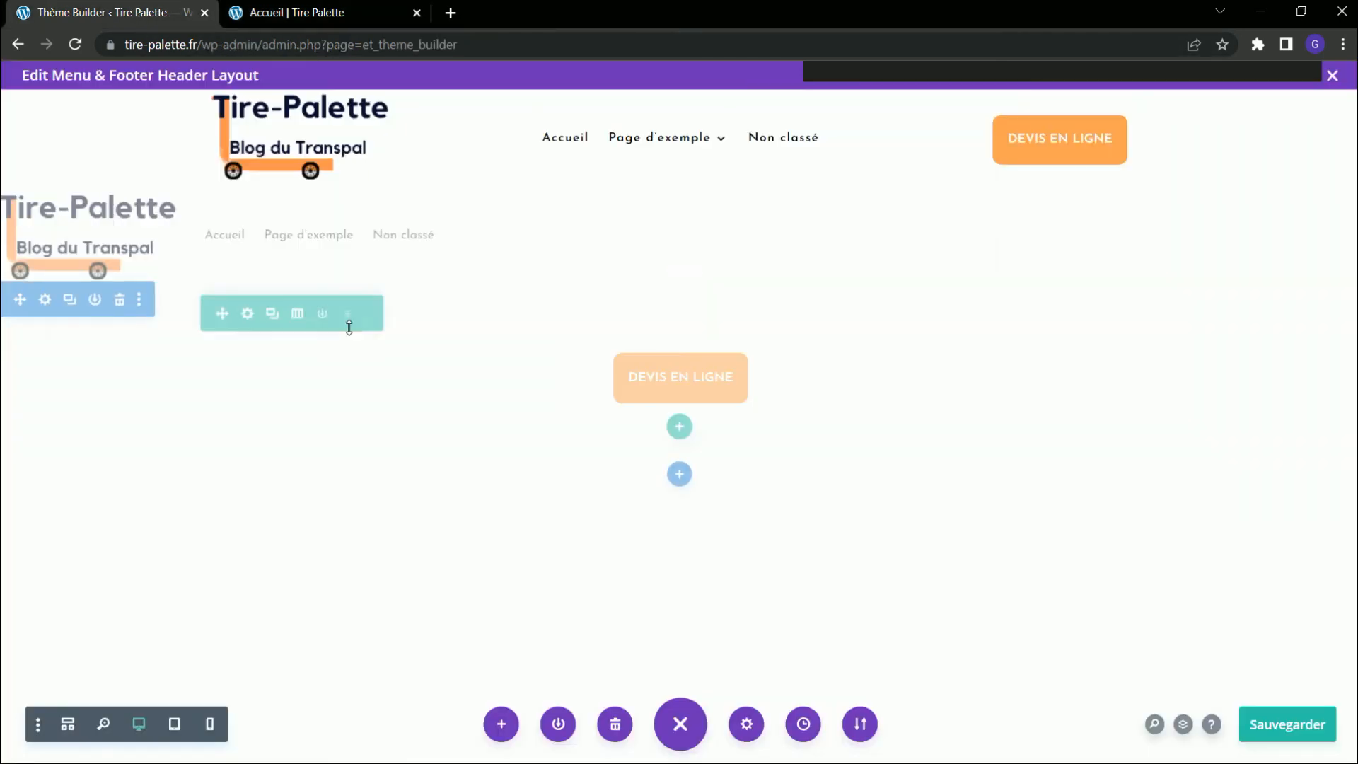
pyautogui.click(45, 299)
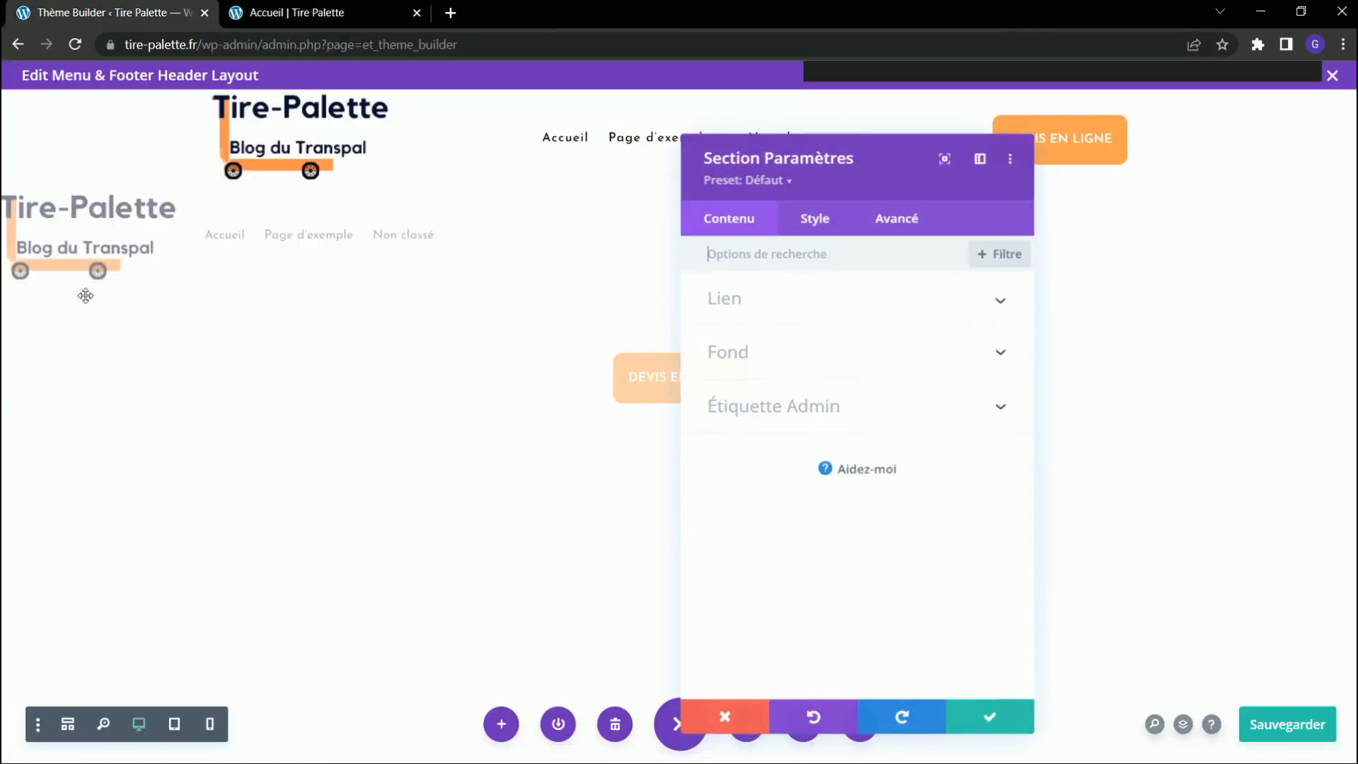
pyautogui.click(823, 231)
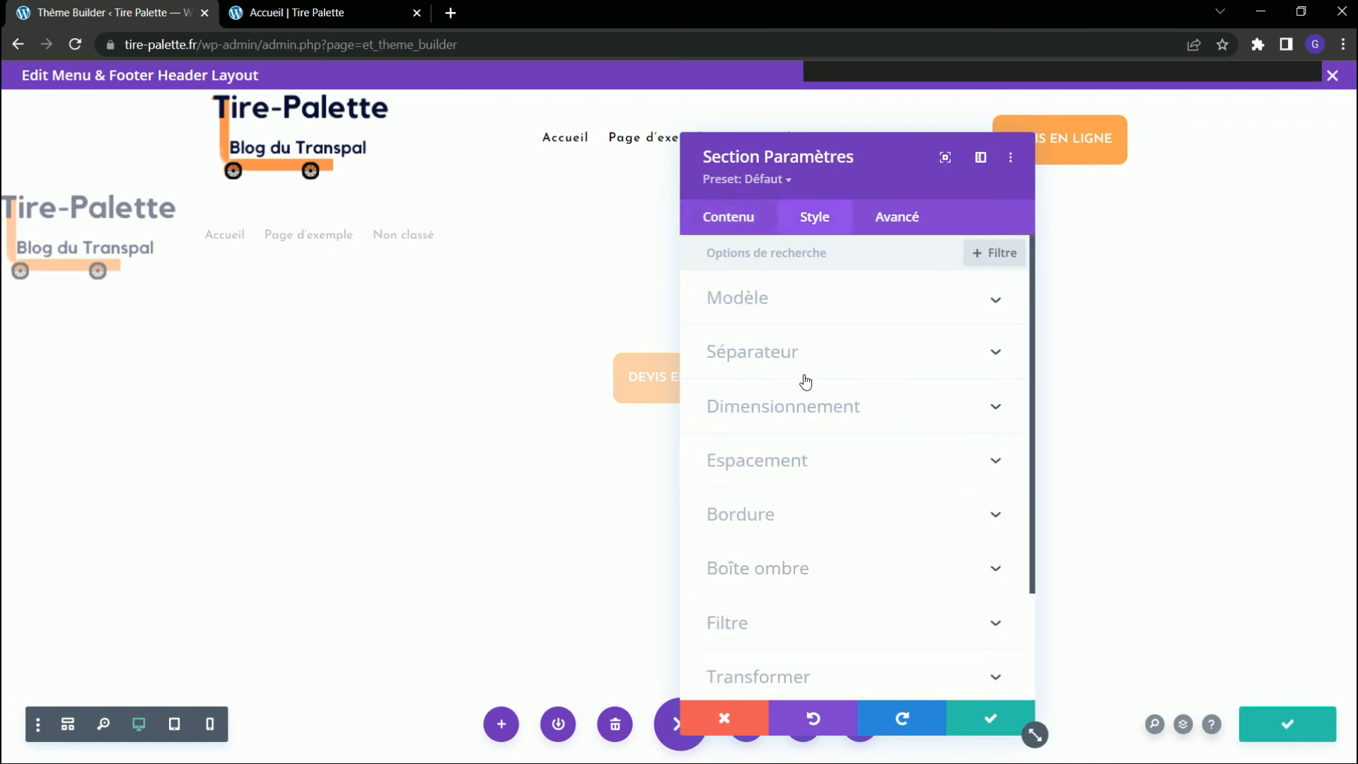
pyautogui.click(772, 461)
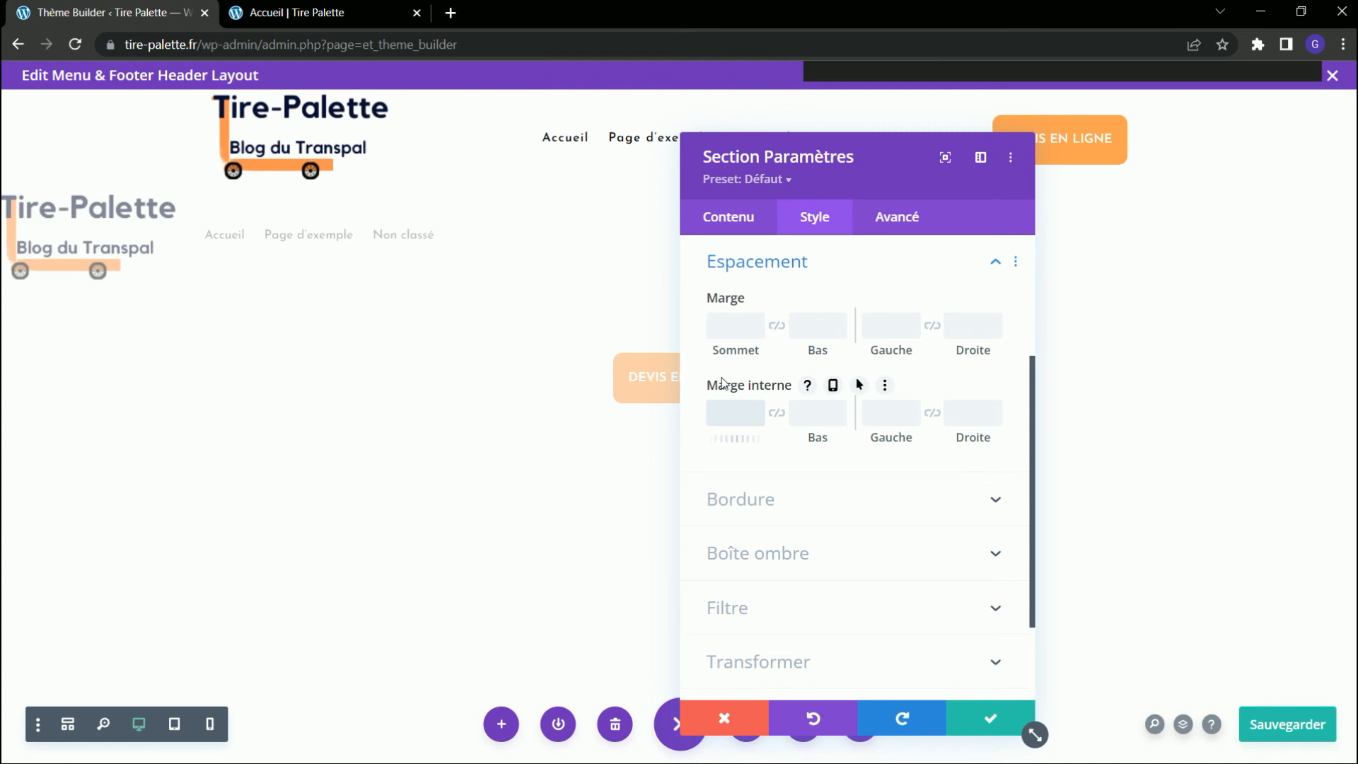
pyautogui.write('0')
pyautogui.press('Tab')
pyautogui.write('0')
pyautogui.press('Tab')
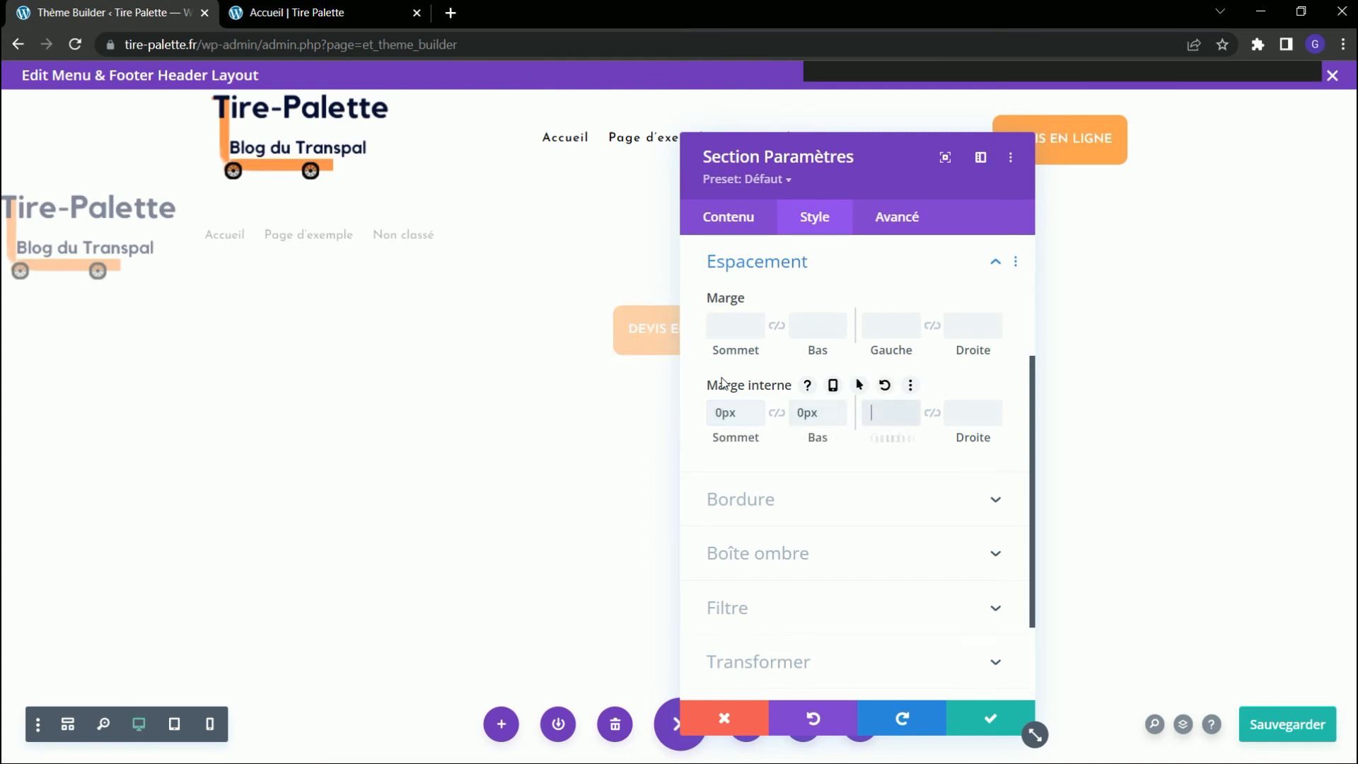
pyautogui.click(716, 324)
pyautogui.write('0')
pyautogui.press('Tab')
pyautogui.write('0')
pyautogui.press('Tab')
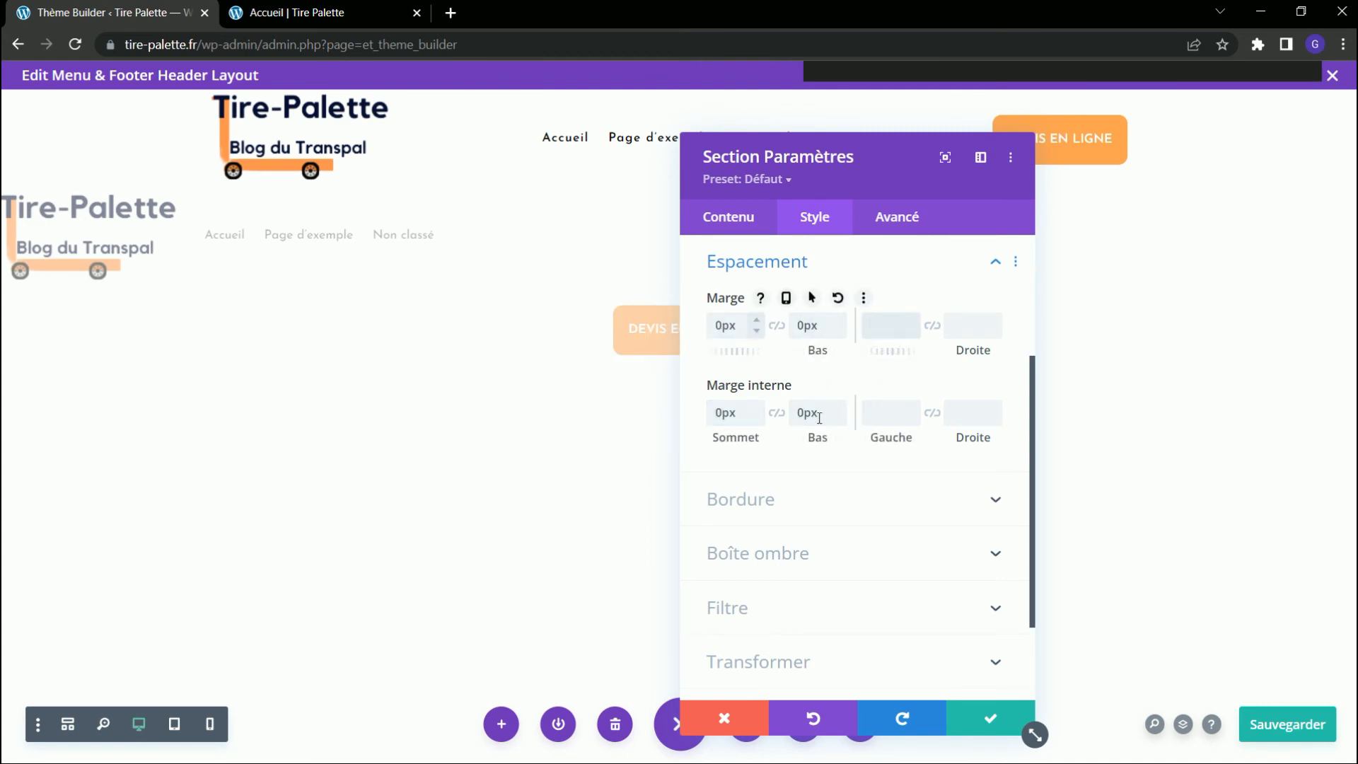
pyautogui.click(991, 718)
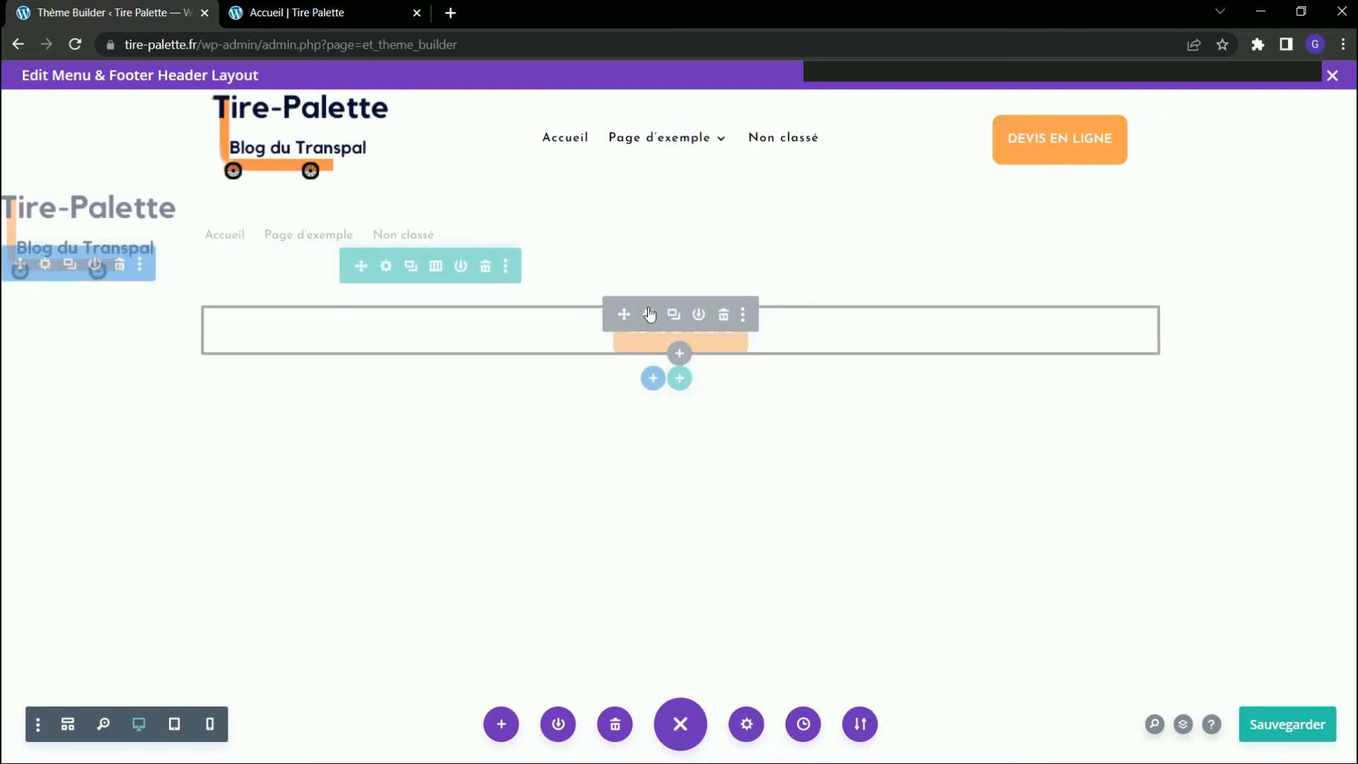
# Set the top and bottom margins and inner margins of the row holding the copied button to 0px and confirm.
pyautogui.click(385, 266)
pyautogui.click(823, 231)
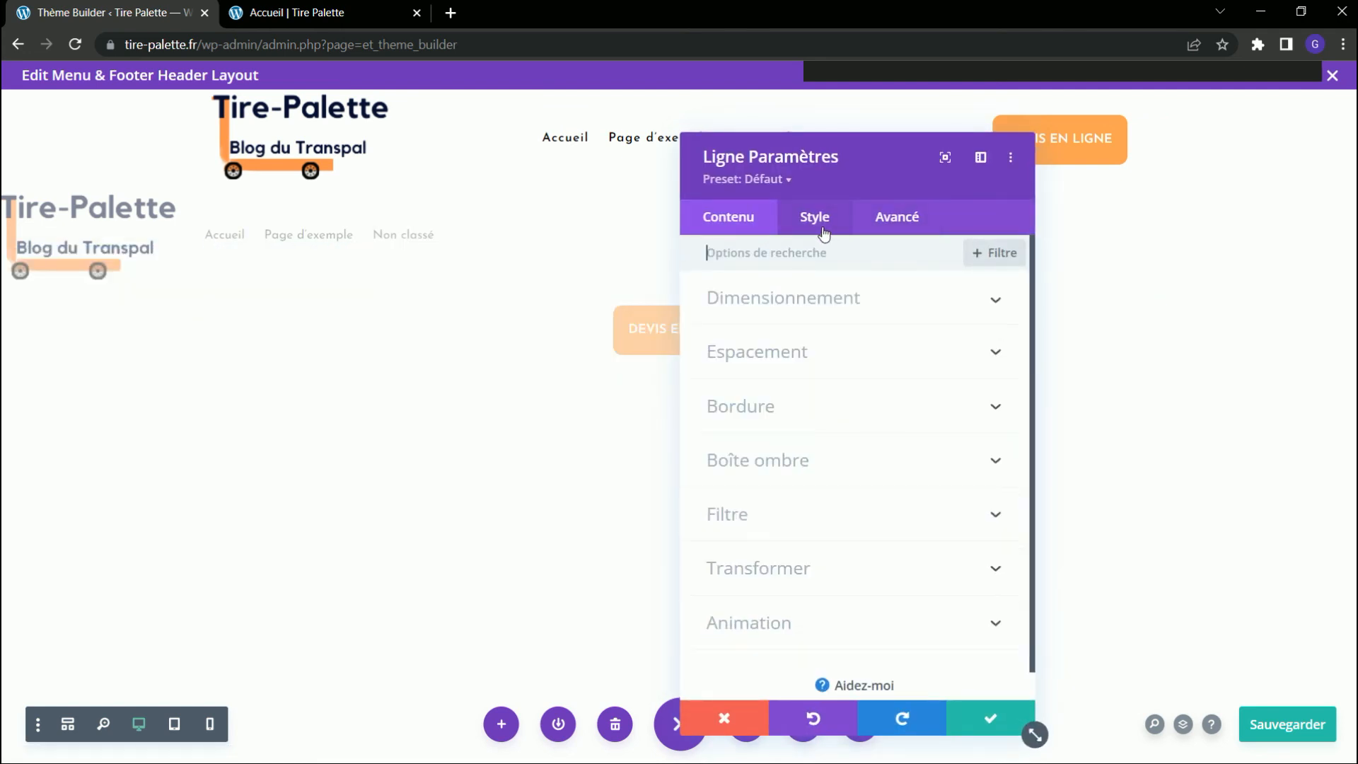
pyautogui.click(791, 341)
pyautogui.rightClick(788, 338)
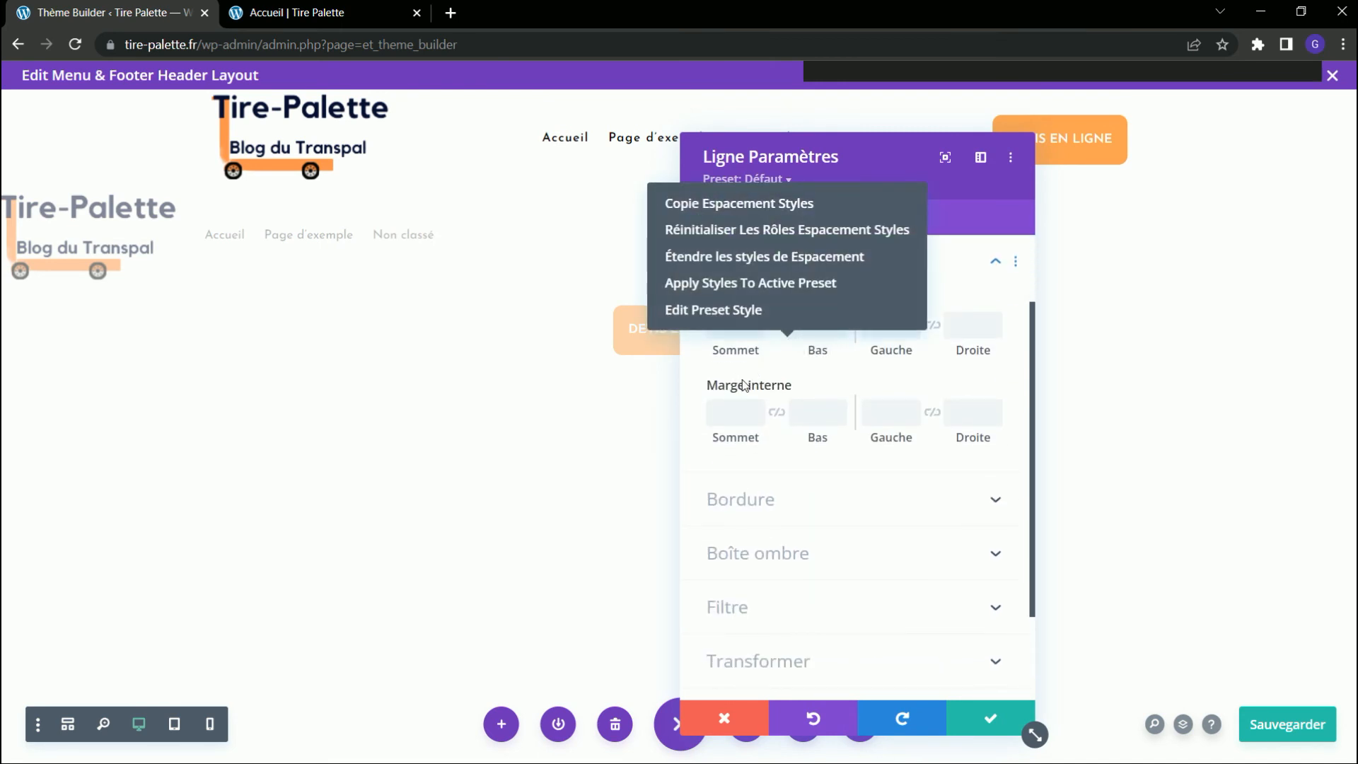
pyautogui.click(745, 382)
pyautogui.click(739, 324)
pyautogui.write('0')
pyautogui.press('Tab')
pyautogui.write('0')
pyautogui.press('Tab')
pyautogui.press('Tab')
pyautogui.press('Tab')
pyautogui.write('0')
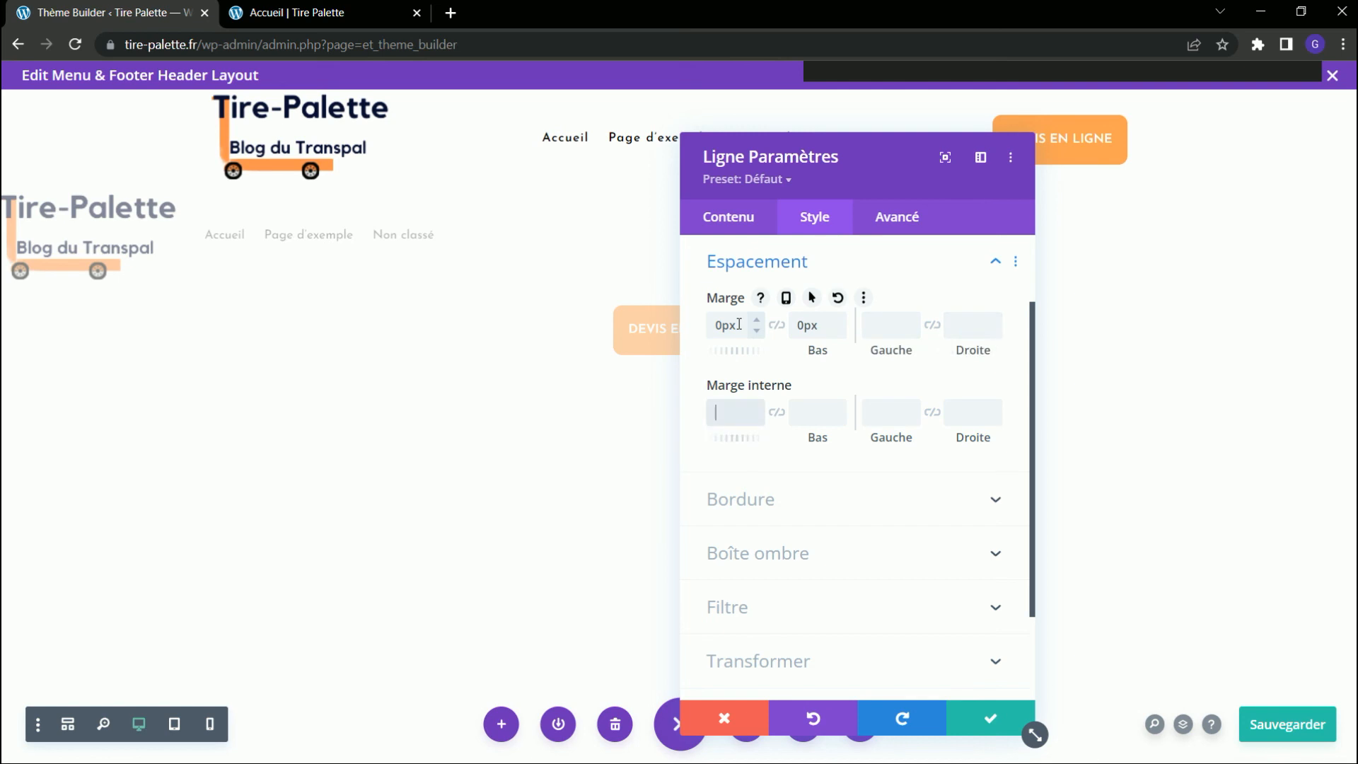
pyautogui.press('Tab')
pyautogui.write('0')
pyautogui.press('Tab')
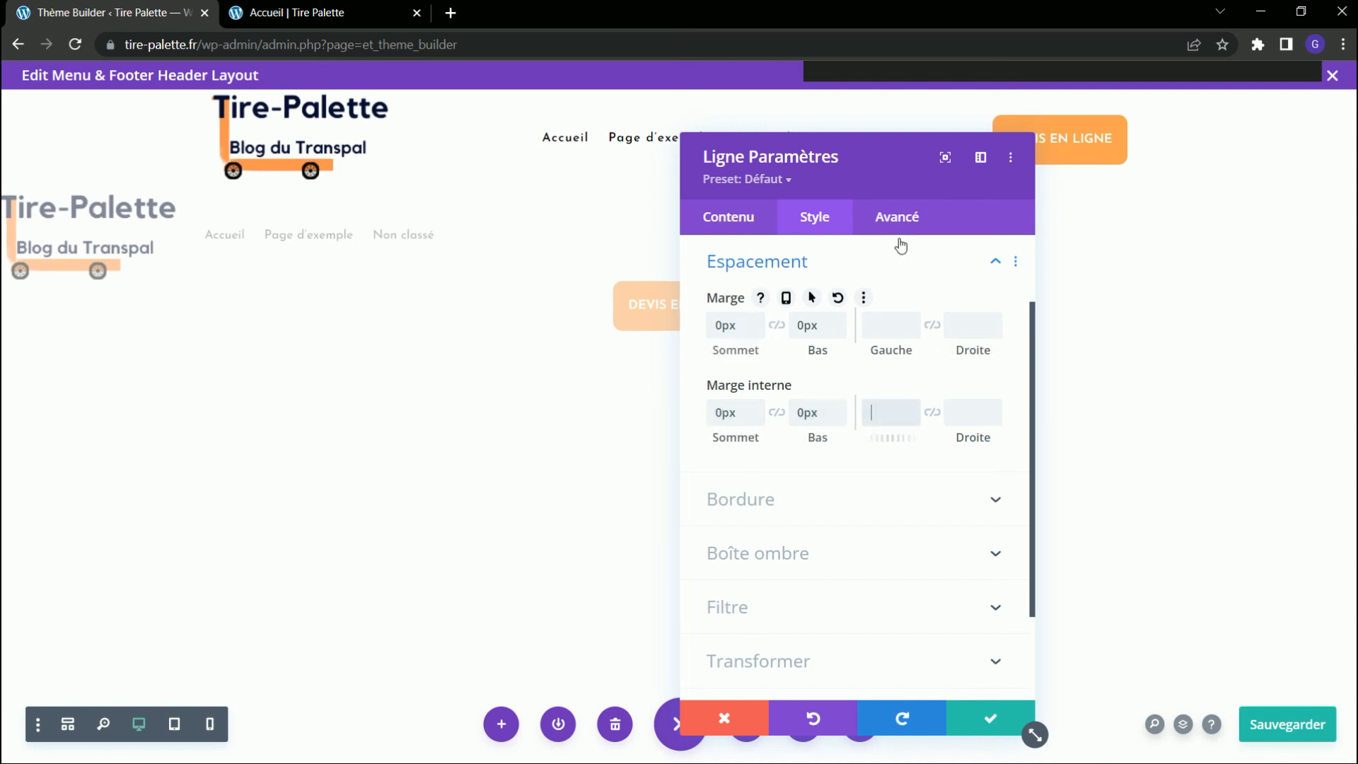
pyautogui.click(982, 730)
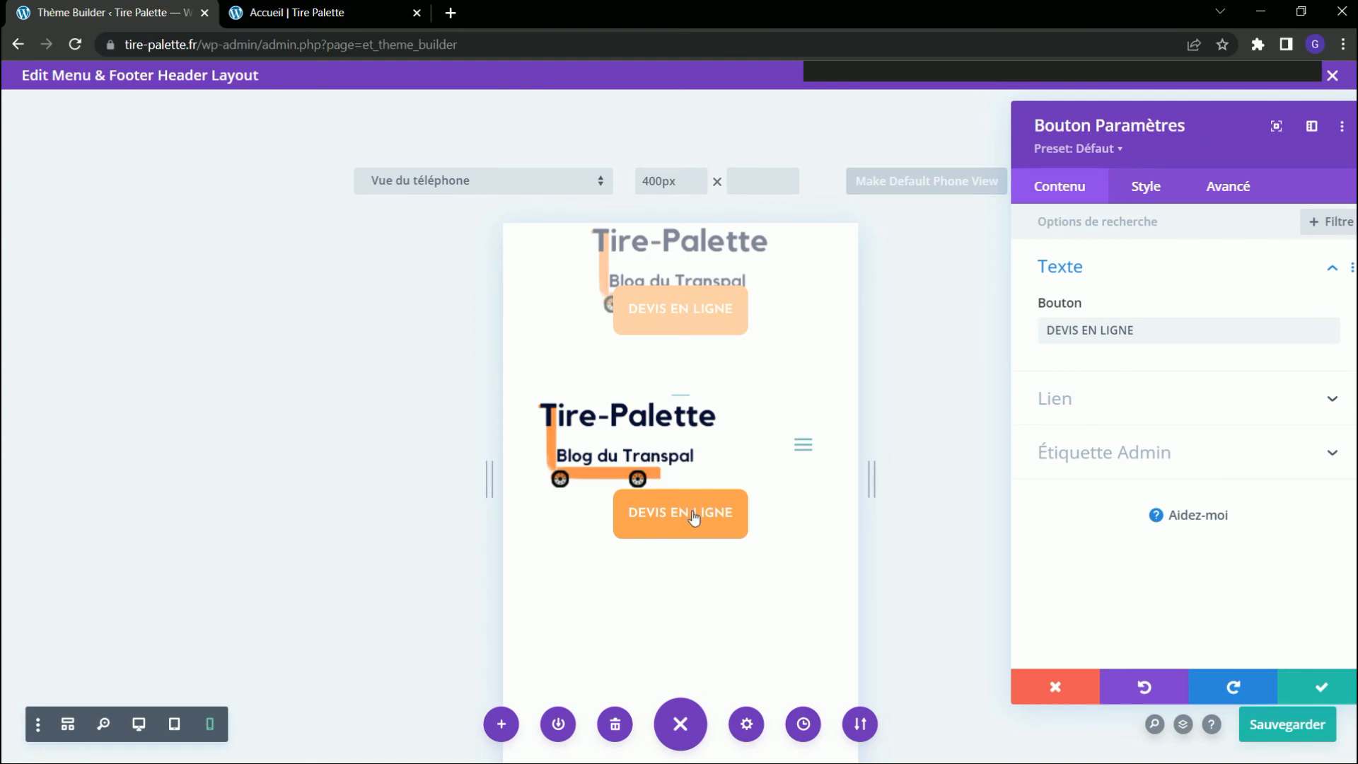
# Set the top margin of the copied DEVIS EN LIGNE button to 10 px and confirm.
pyautogui.click(1143, 198)
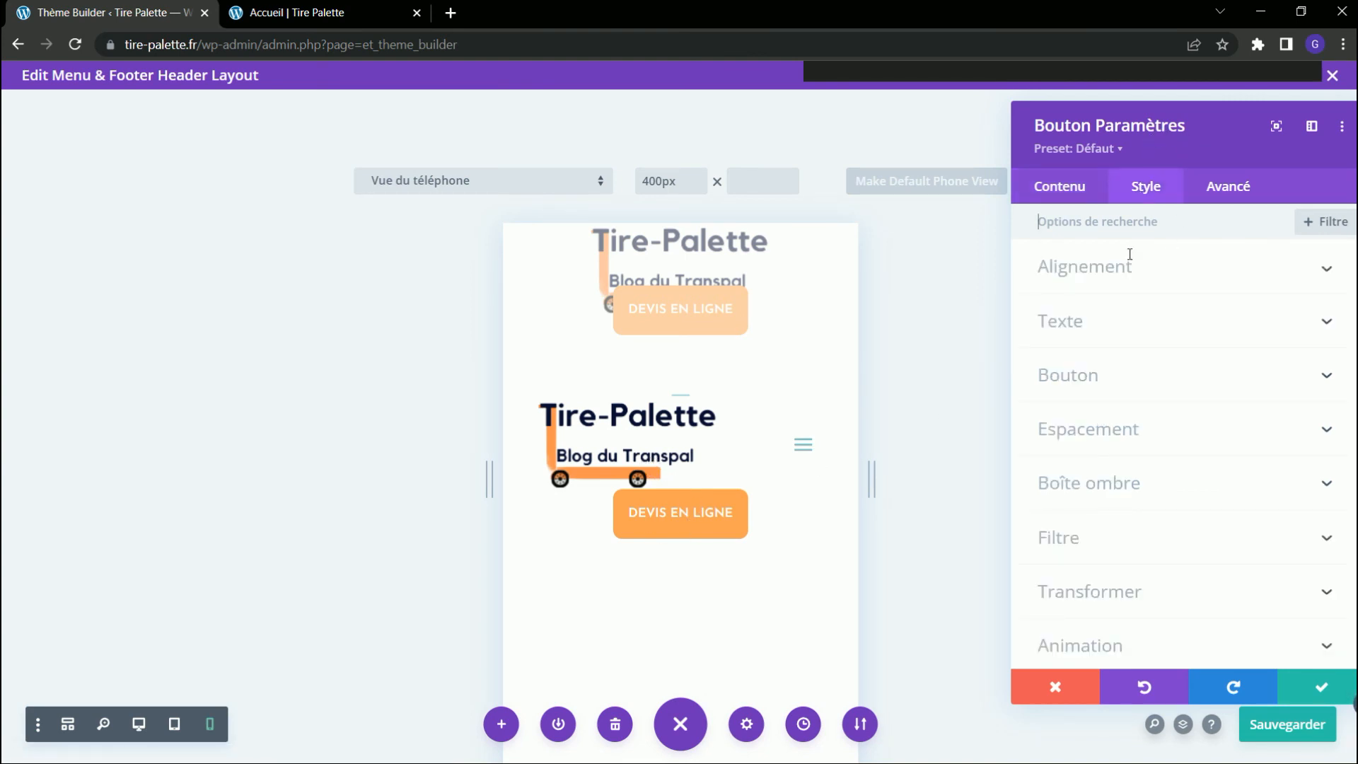
pyautogui.click(1126, 427)
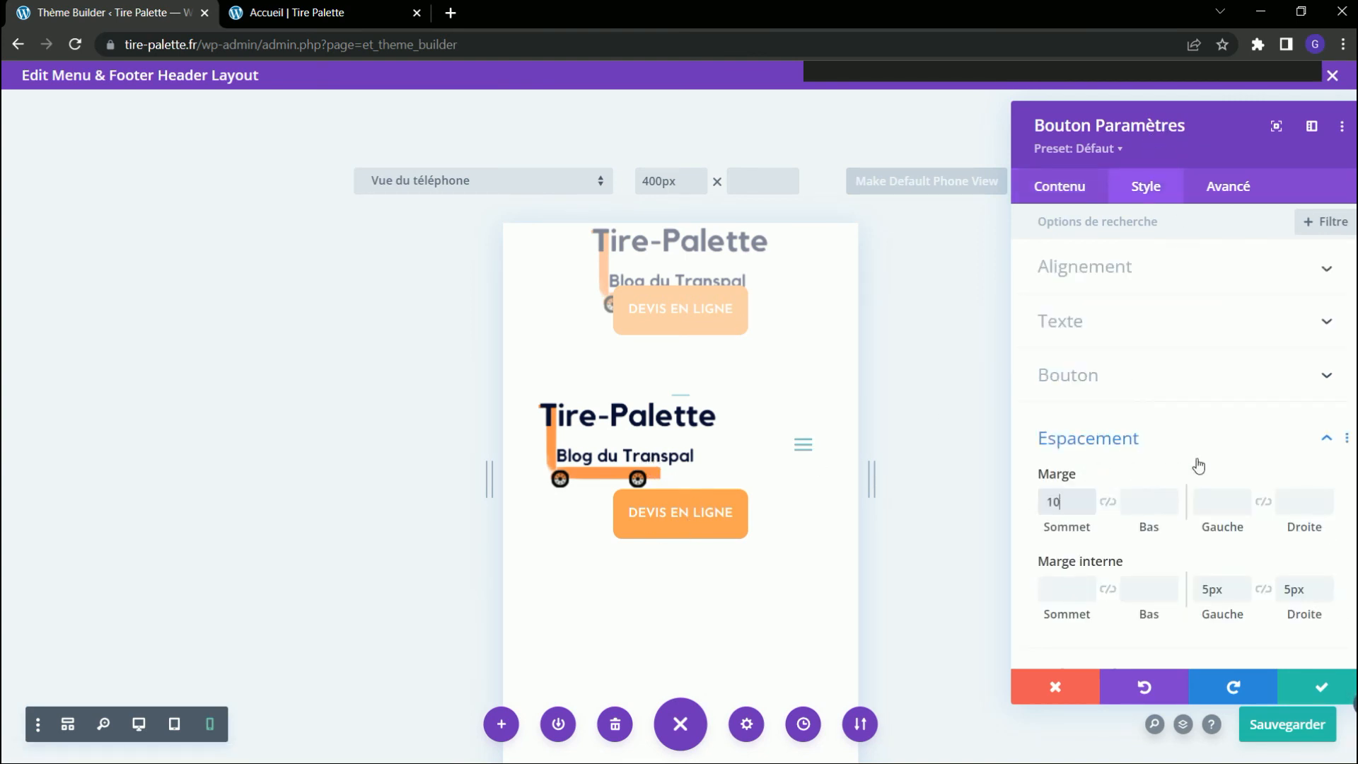
pyautogui.press('Tab')
pyautogui.press('Tab')
pyautogui.click(1322, 687)
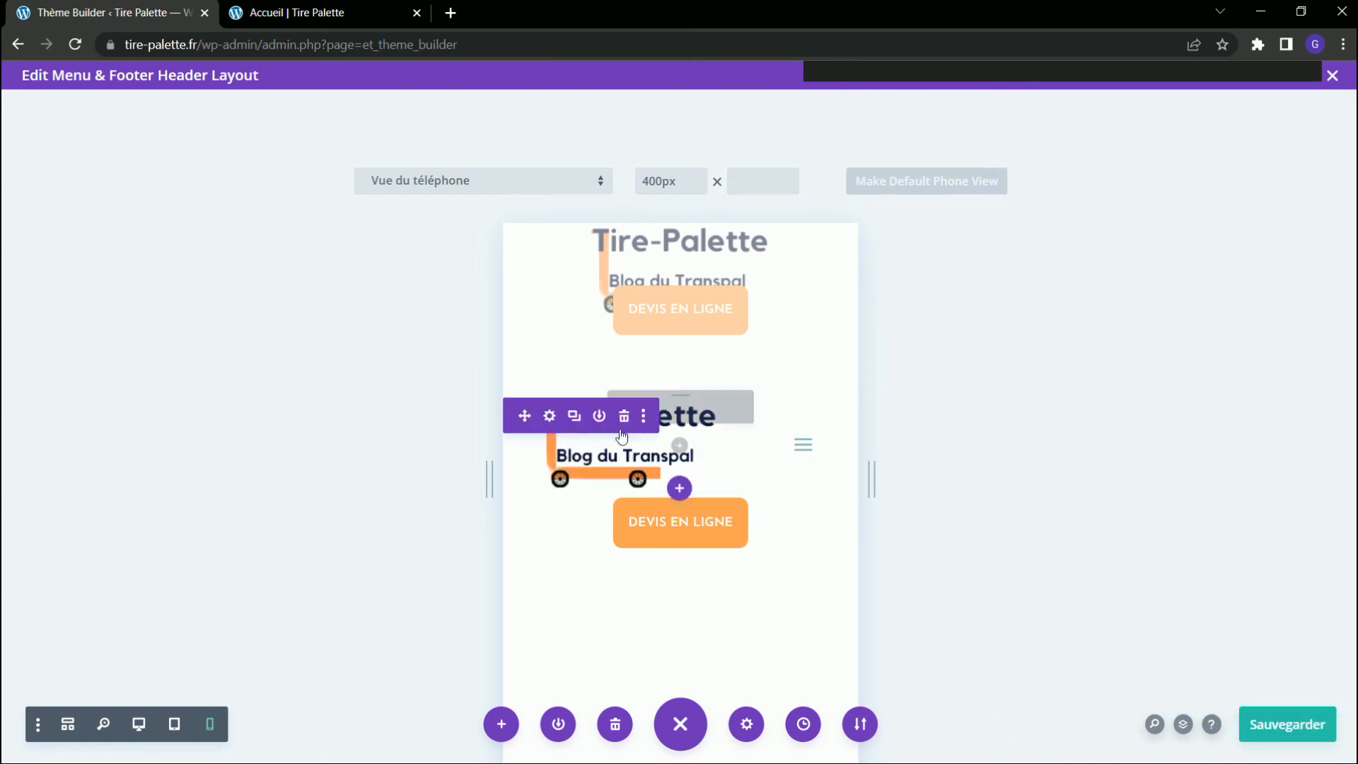
# Set the logo width of the fullwidth menu module to 30% and confirm the module settings.
pyautogui.click(1183, 724)
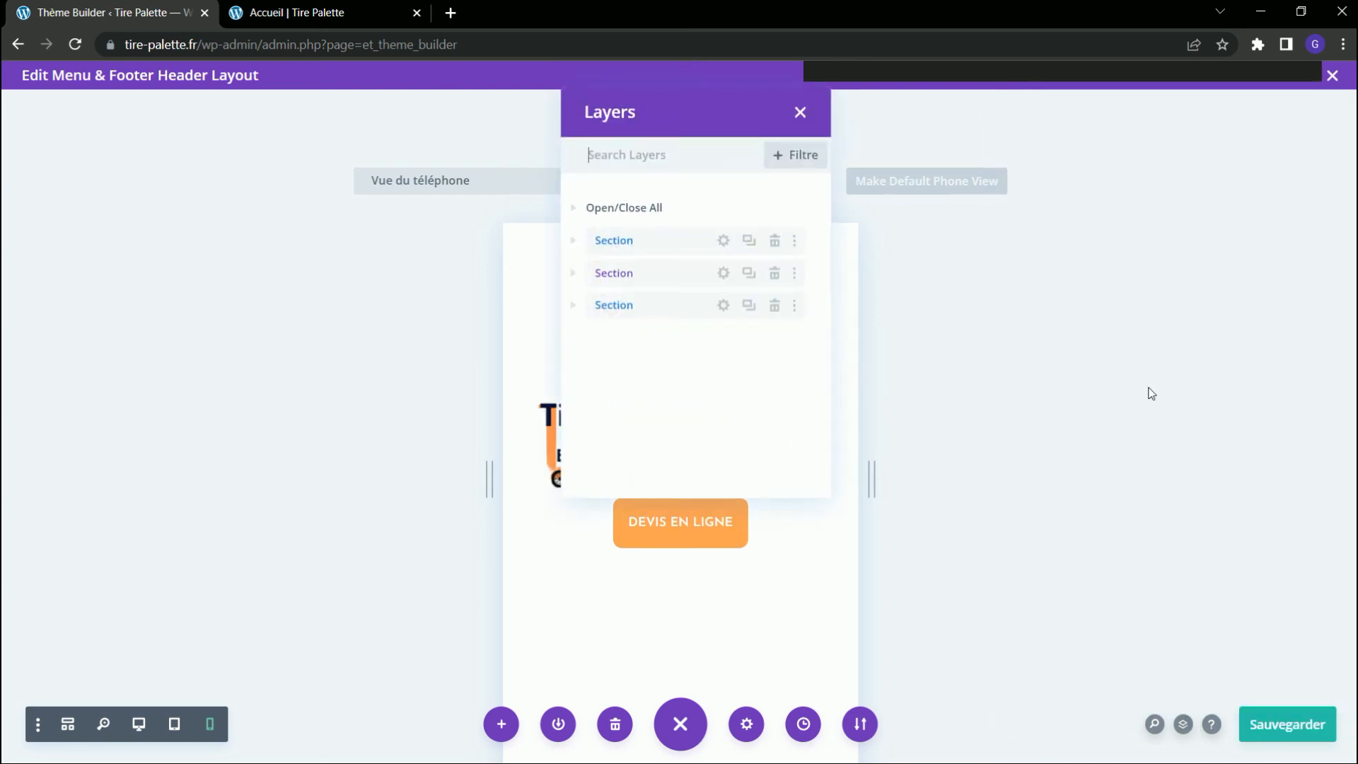
pyautogui.click(575, 274)
pyautogui.click(723, 305)
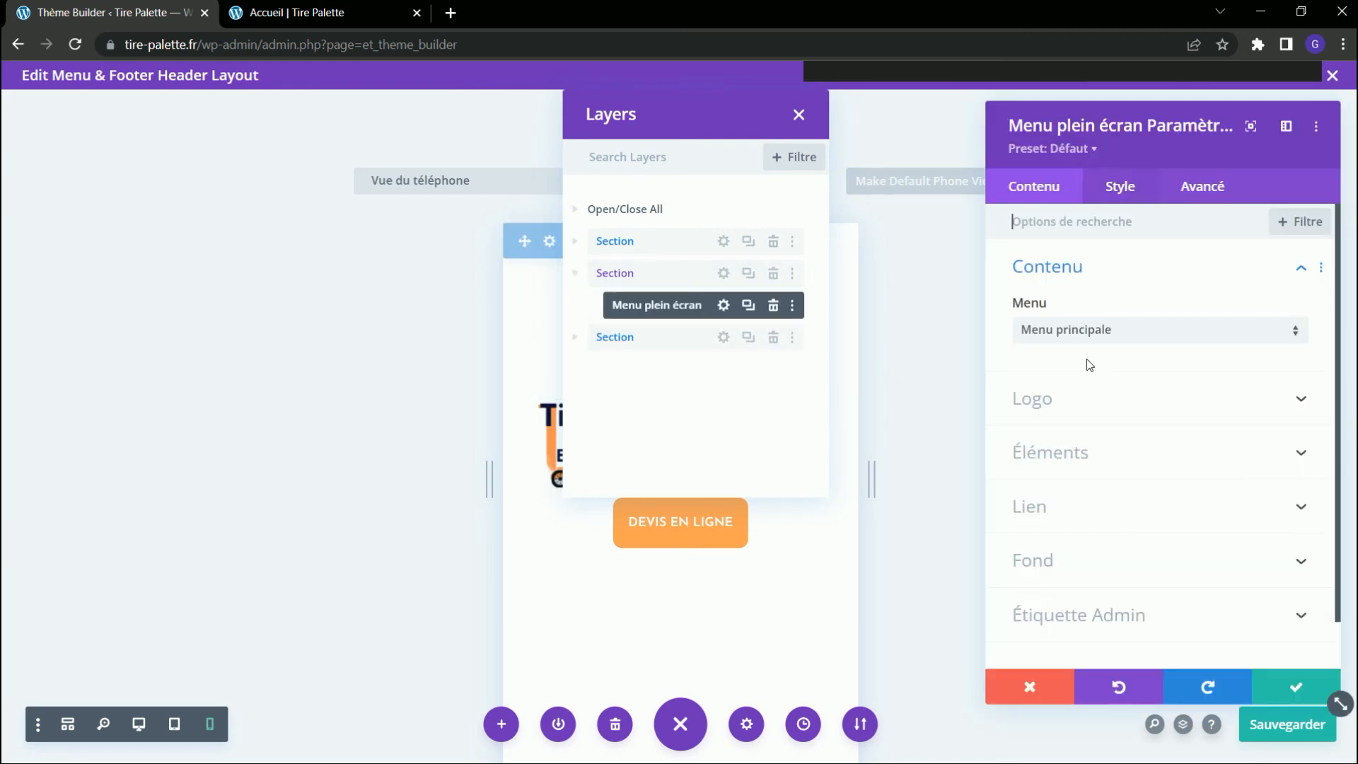
pyautogui.click(1132, 191)
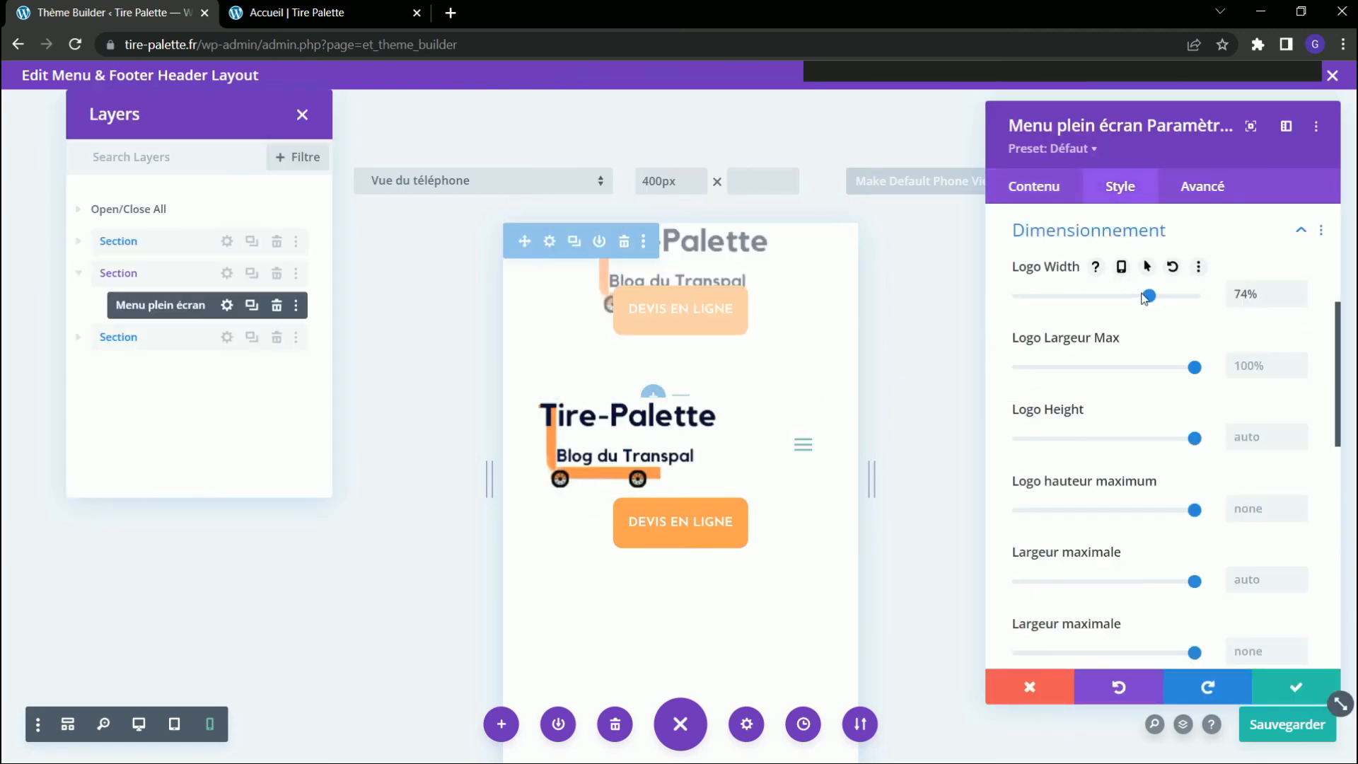
pyautogui.moveTo(1149, 296); pyautogui.dragTo(1108, 296)
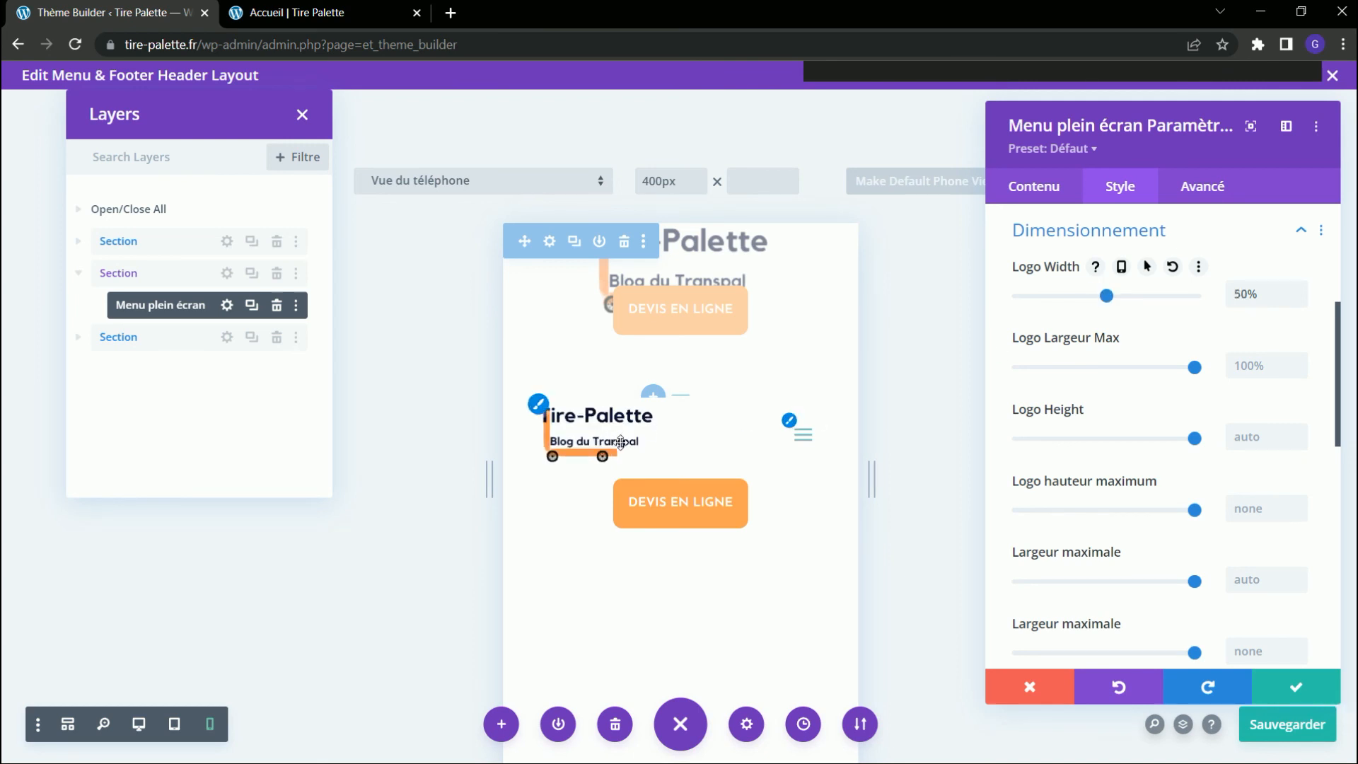
pyautogui.moveTo(1107, 296); pyautogui.dragTo(1072, 296)
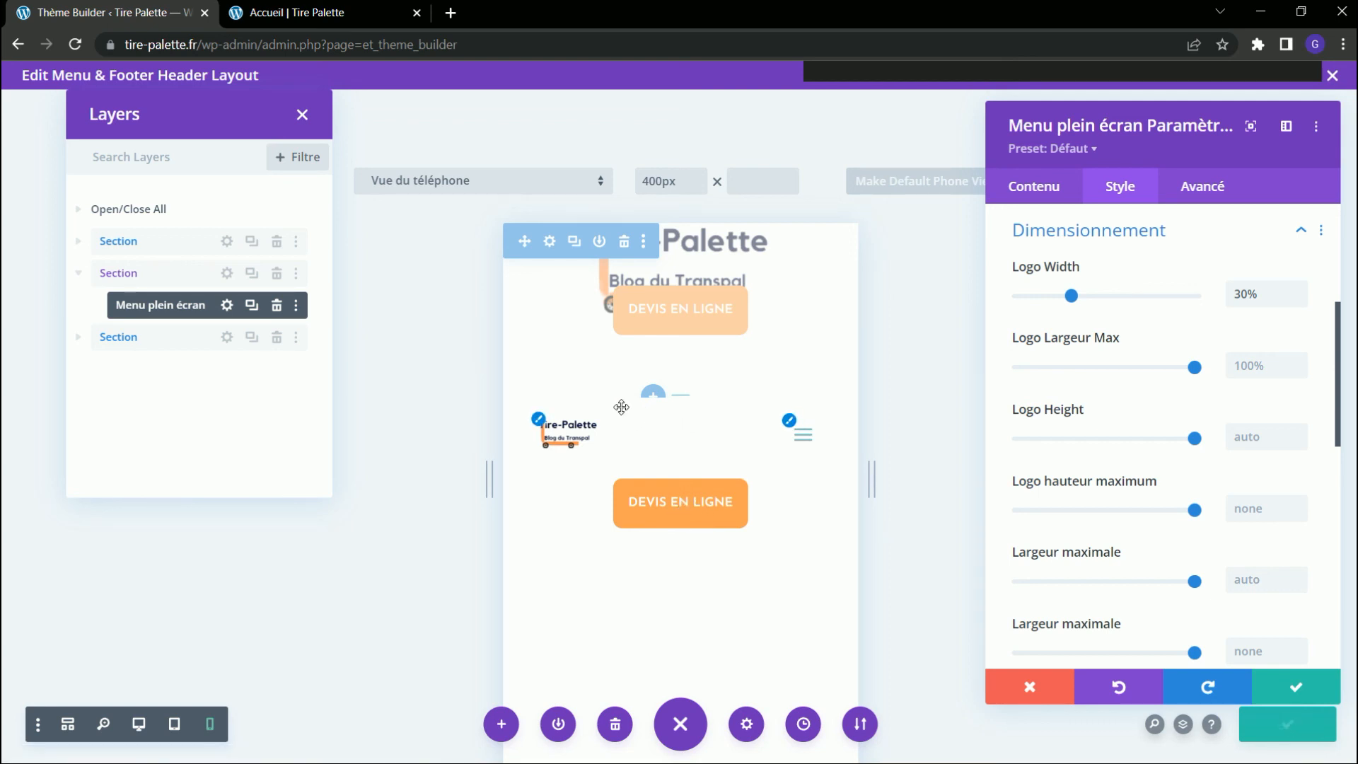
pyautogui.click(1277, 690)
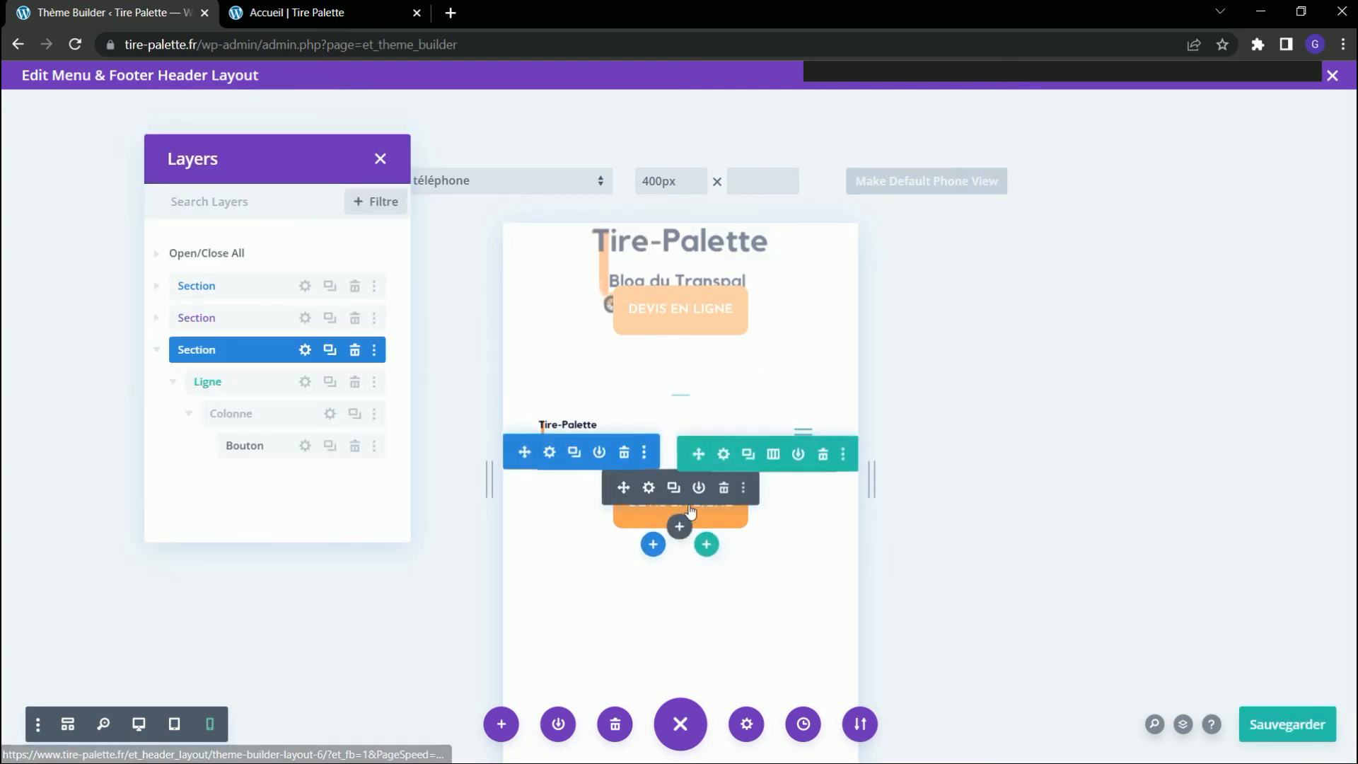
# Set the vertical transform offset of the DEVIS EN LIGNE button section to -78px, confirm, and save the header layout.
pyautogui.click(549, 452)
pyautogui.click(1029, 198)
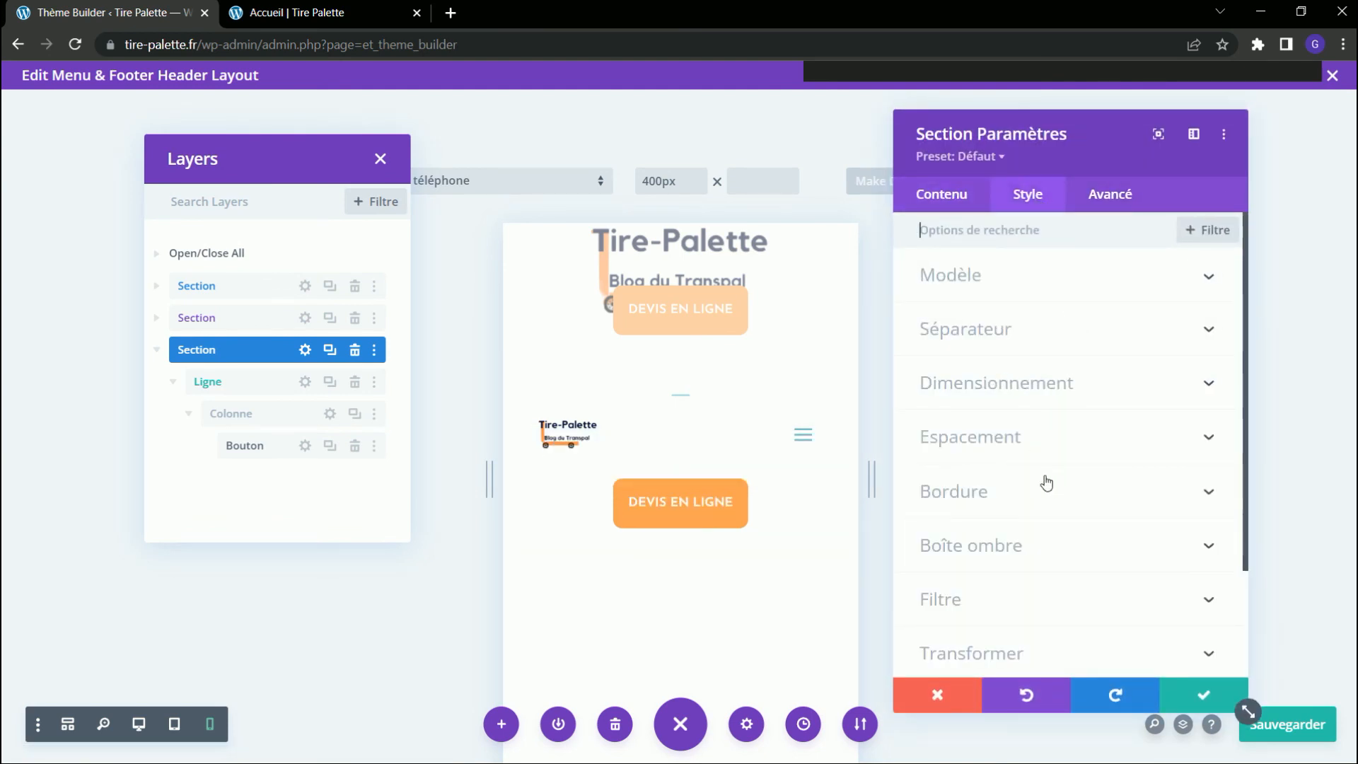
pyautogui.click(1018, 657)
pyautogui.click(1008, 309)
pyautogui.moveTo(1147, 428); pyautogui.dragTo(1150, 415)
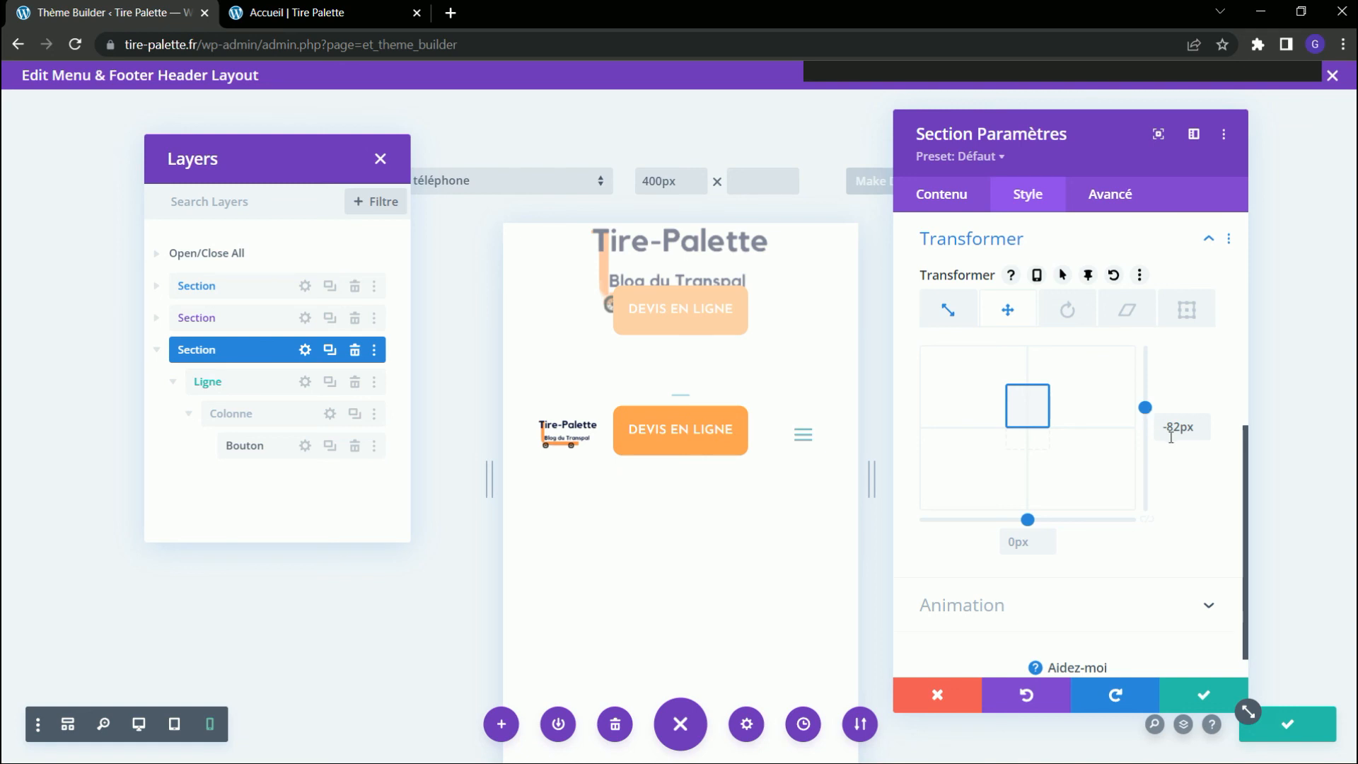
pyautogui.click(1203, 422)
pyautogui.click(1203, 422)
pyautogui.click(1203, 421)
pyautogui.click(1203, 421)
pyautogui.click(1203, 422)
pyautogui.click(1203, 422)
pyautogui.click(1205, 433)
pyautogui.click(1205, 433)
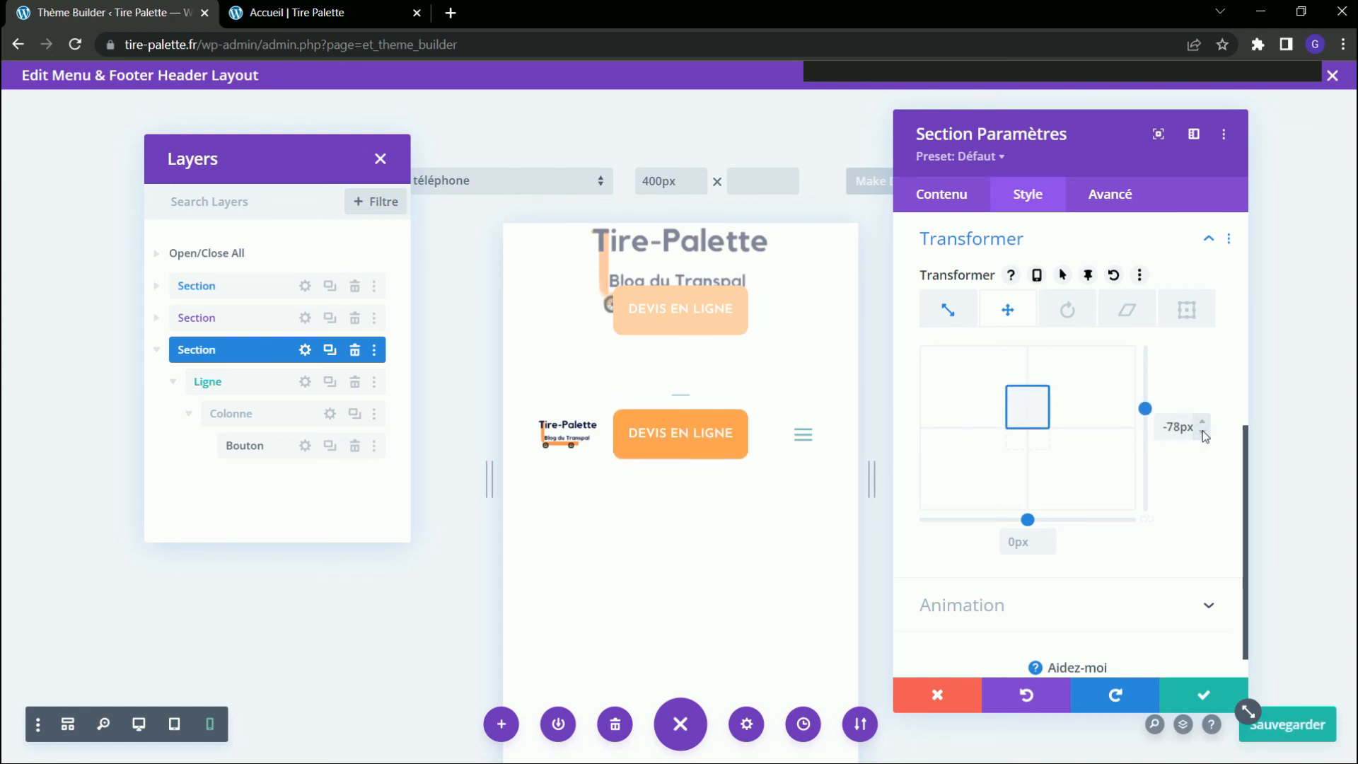
pyautogui.click(1110, 194)
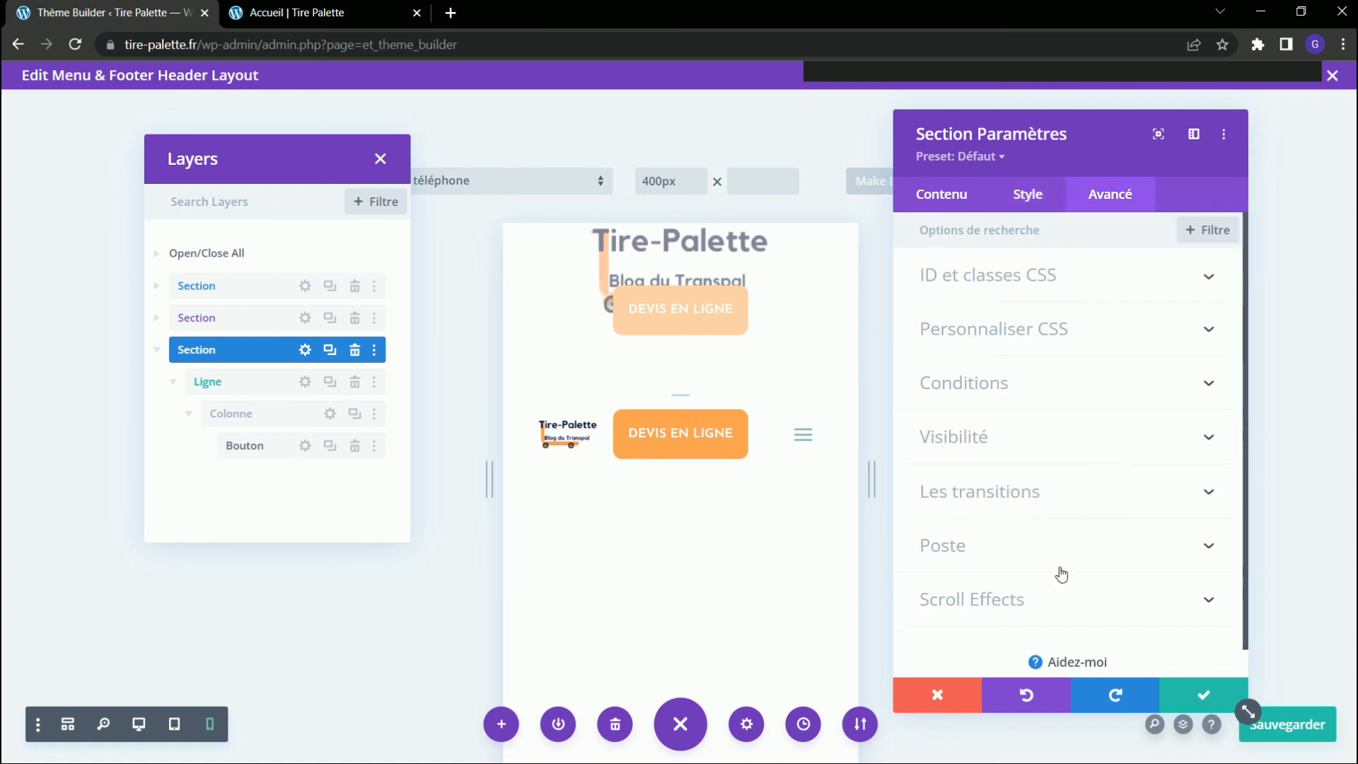
pyautogui.click(1203, 696)
pyautogui.click(1299, 734)
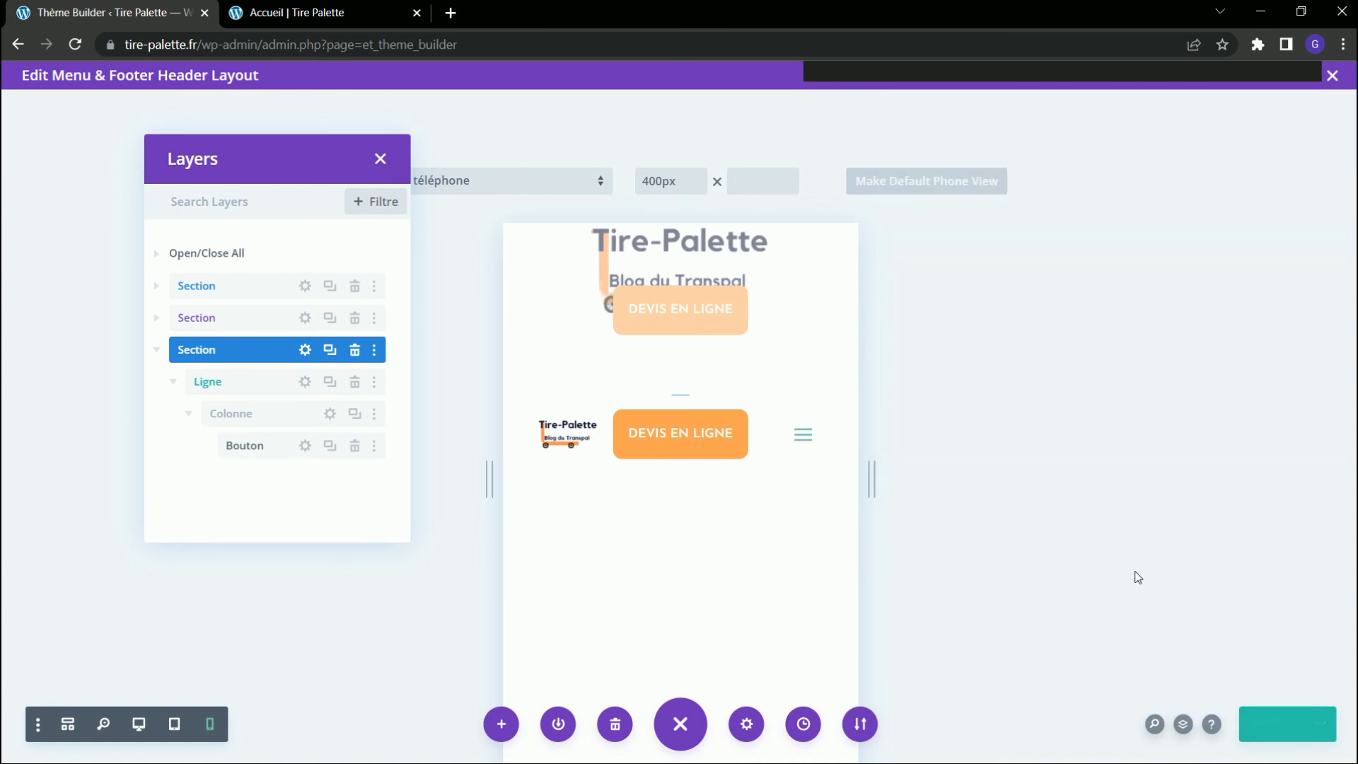
# Reload the Accueil preview and check the logo, quote button and menu icon in the mobile header while scrolling.
pyautogui.click(315, 13)
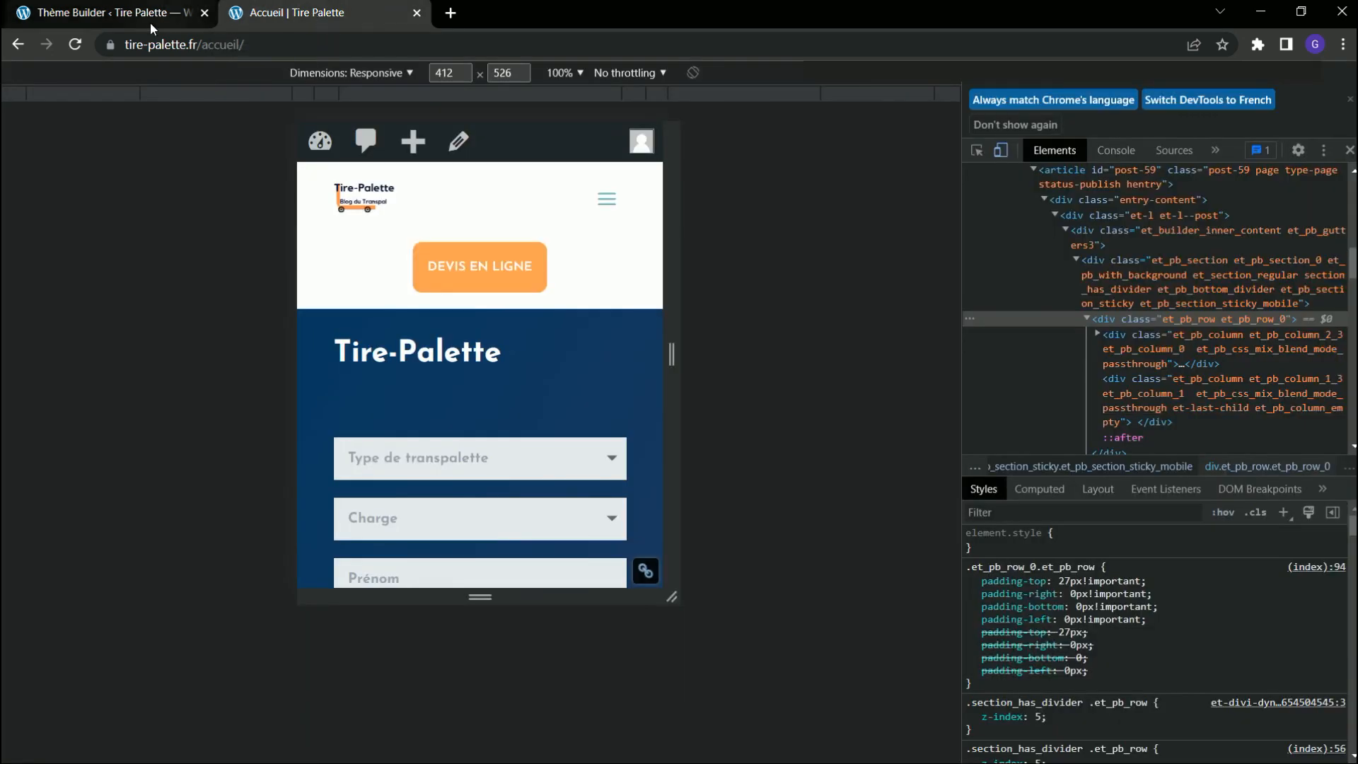
pyautogui.click(75, 44)
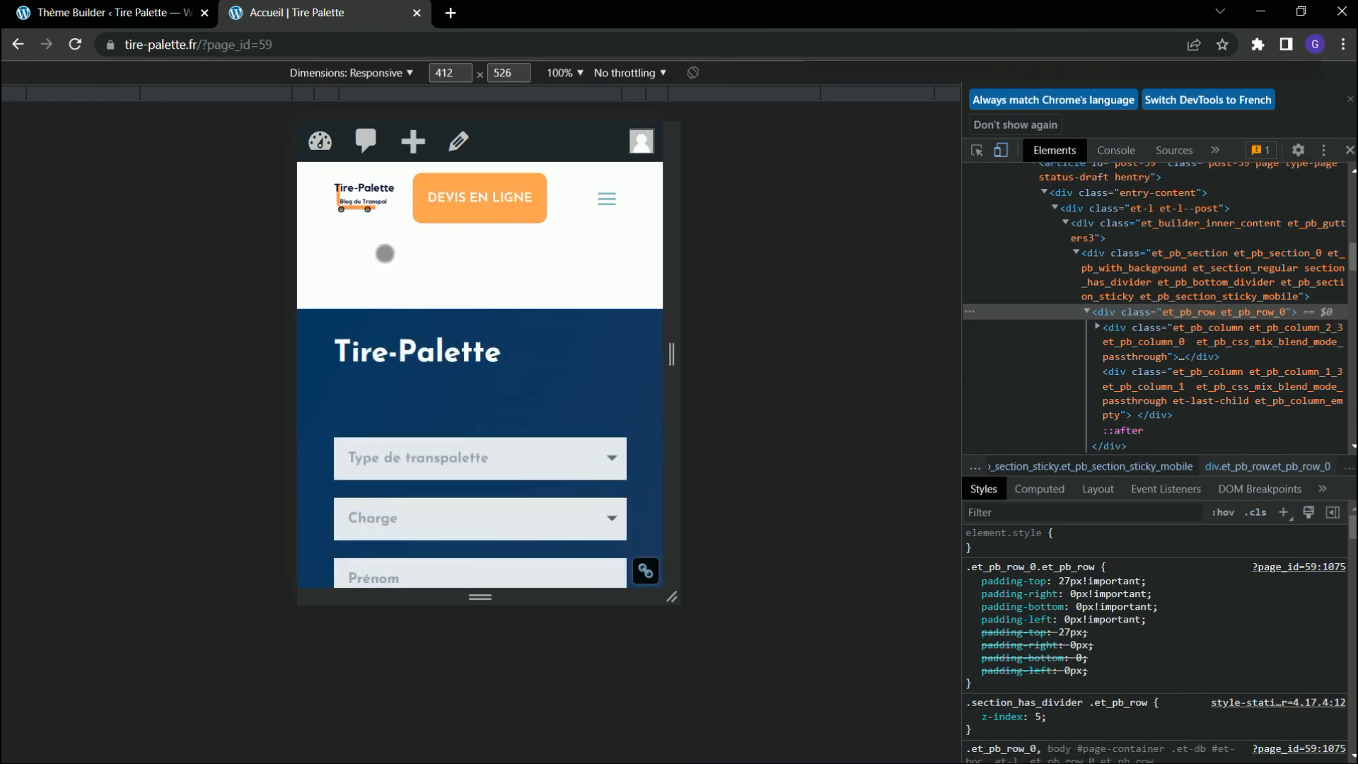
pyautogui.scroll(-2, 384, 253)
pyautogui.scroll(-10, 385, 253)
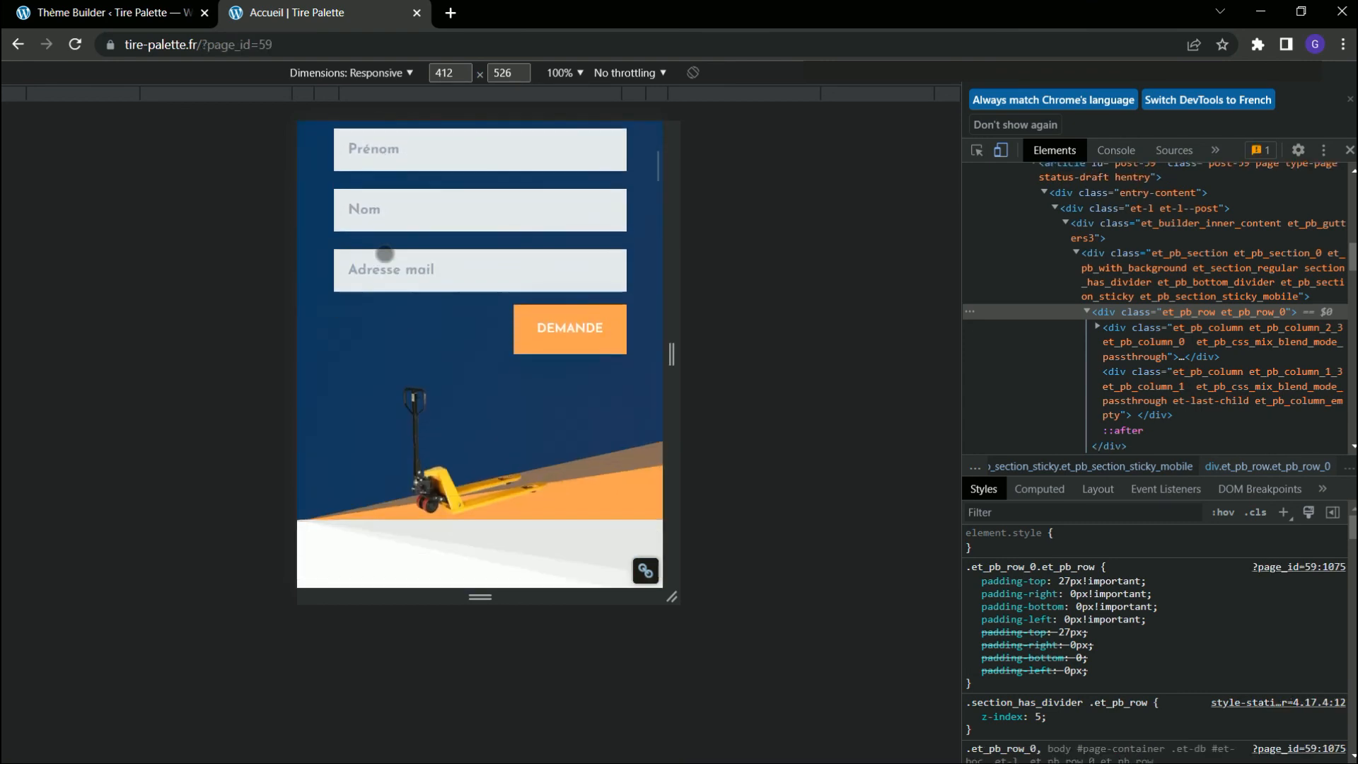
pyautogui.scroll(8, 387, 255)
pyautogui.scroll(5, 387, 255)
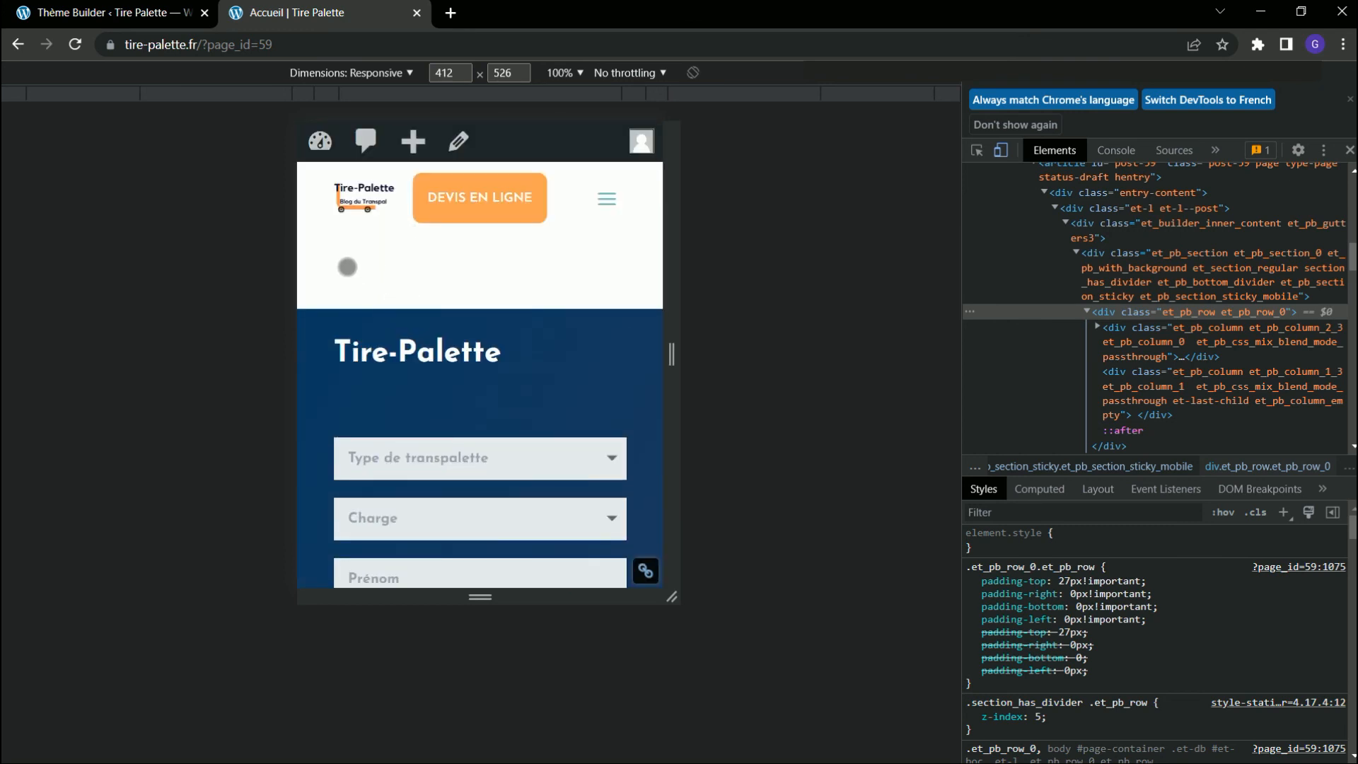
# Return to the Theme Builder and set the fullwidth menu section's sticky position to Stick to Top.
pyautogui.click(139, 18)
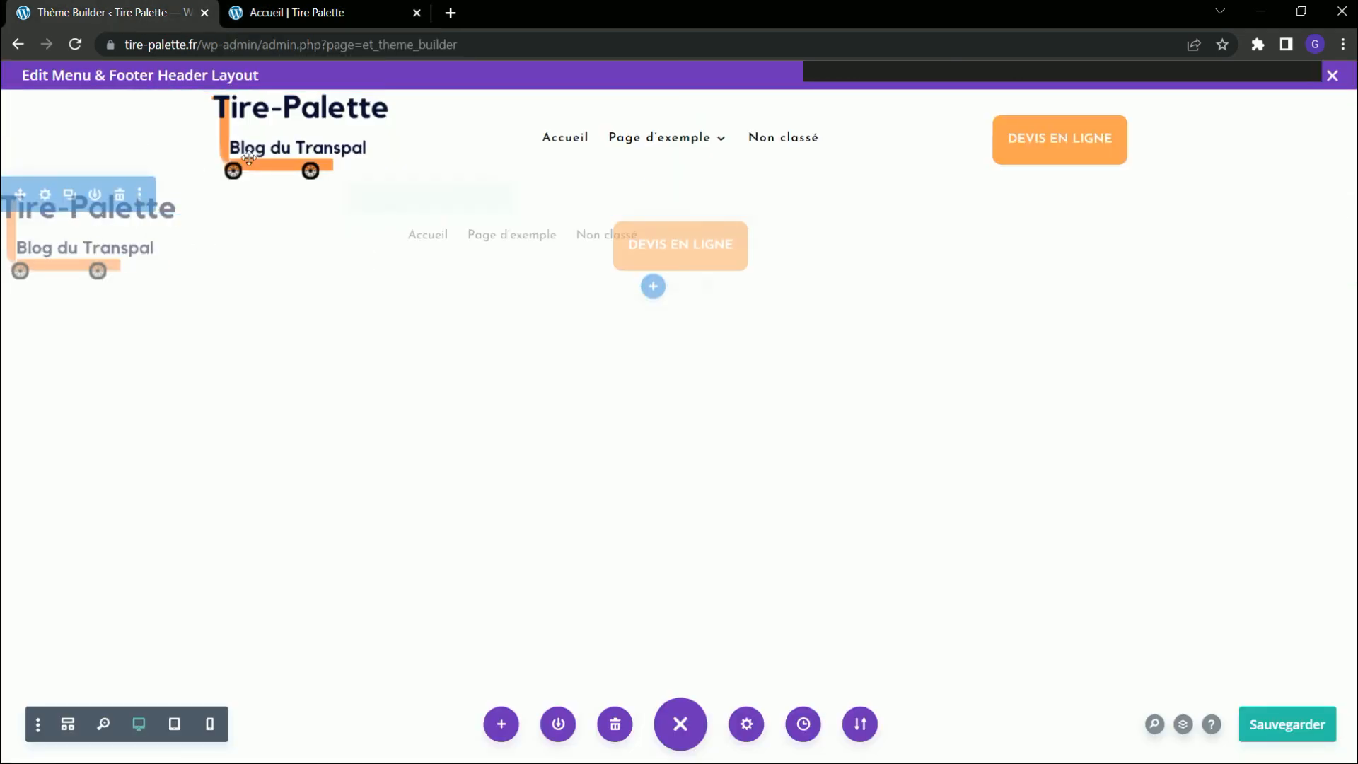
pyautogui.click(1186, 726)
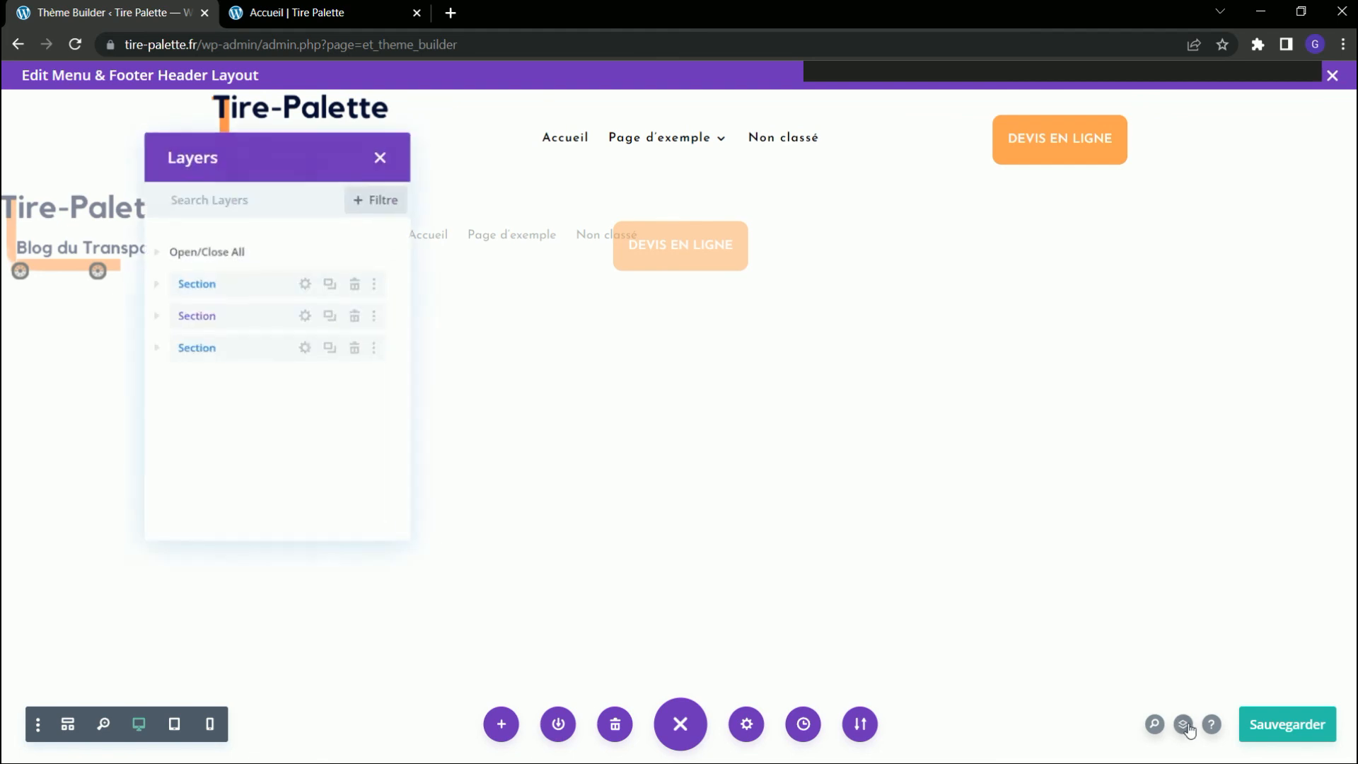
pyautogui.click(306, 315)
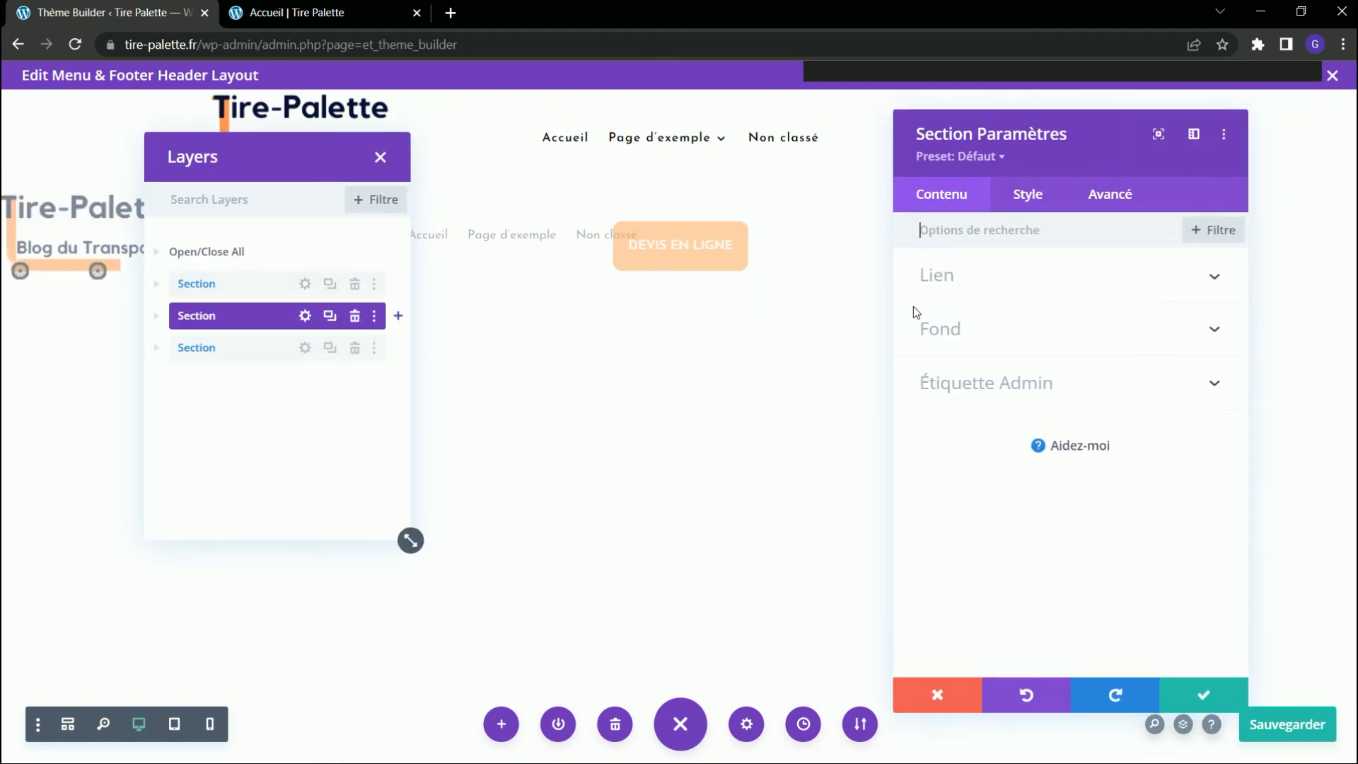
pyautogui.click(1116, 200)
pyautogui.click(1007, 586)
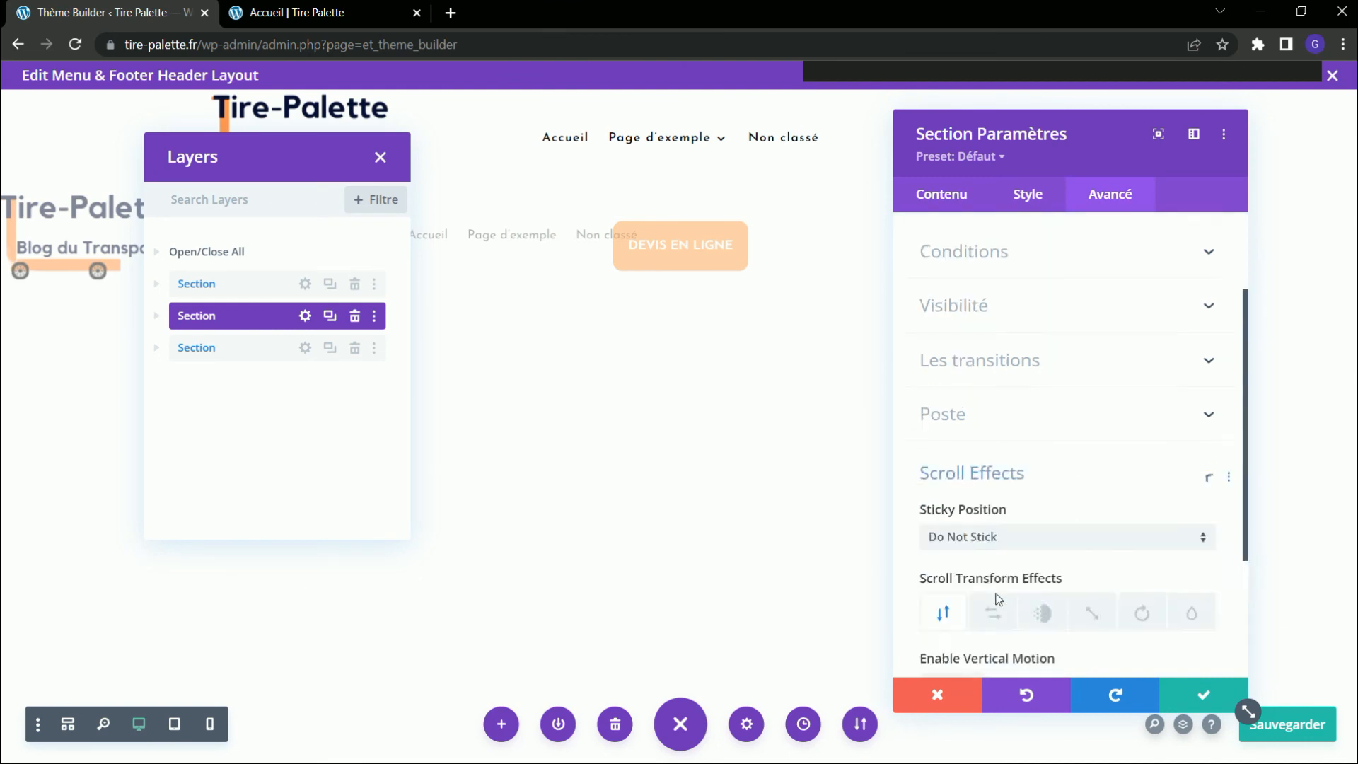
pyautogui.click(1034, 351)
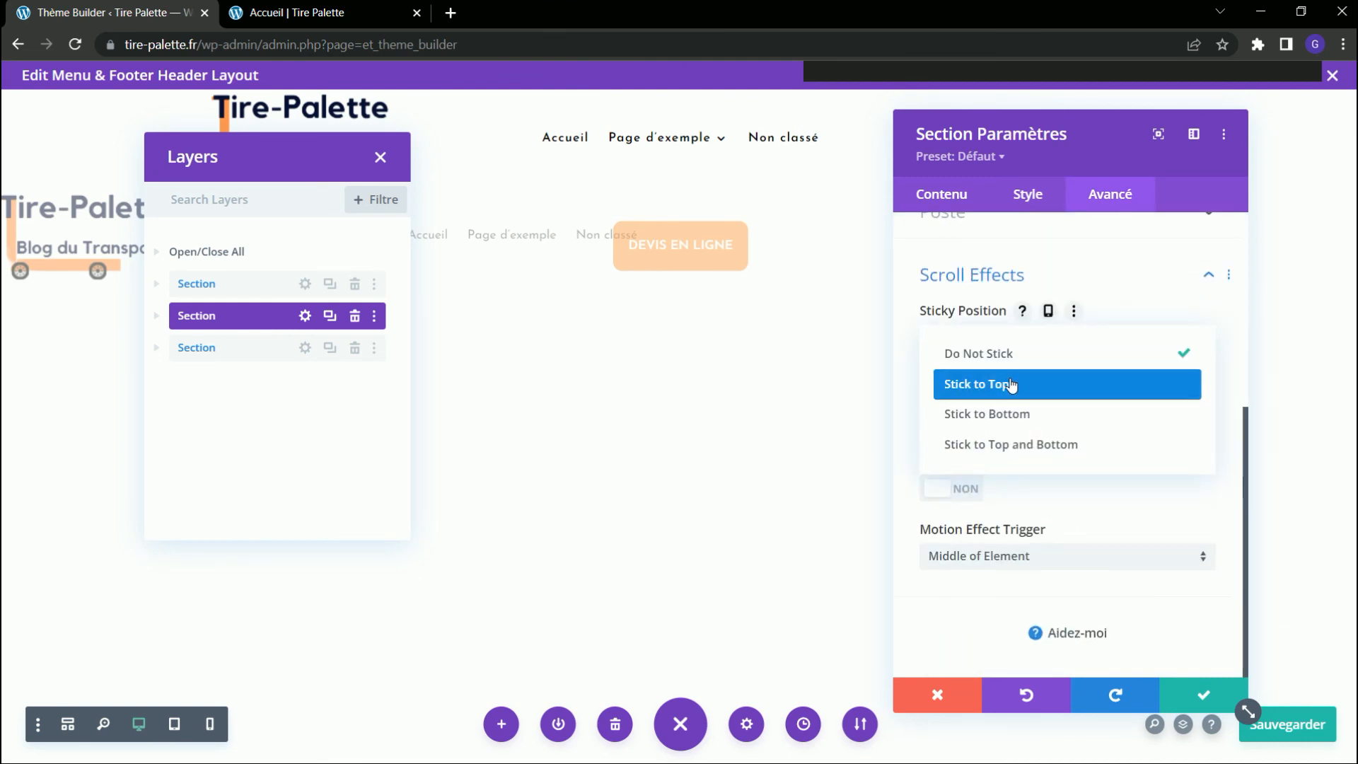
pyautogui.click(1005, 383)
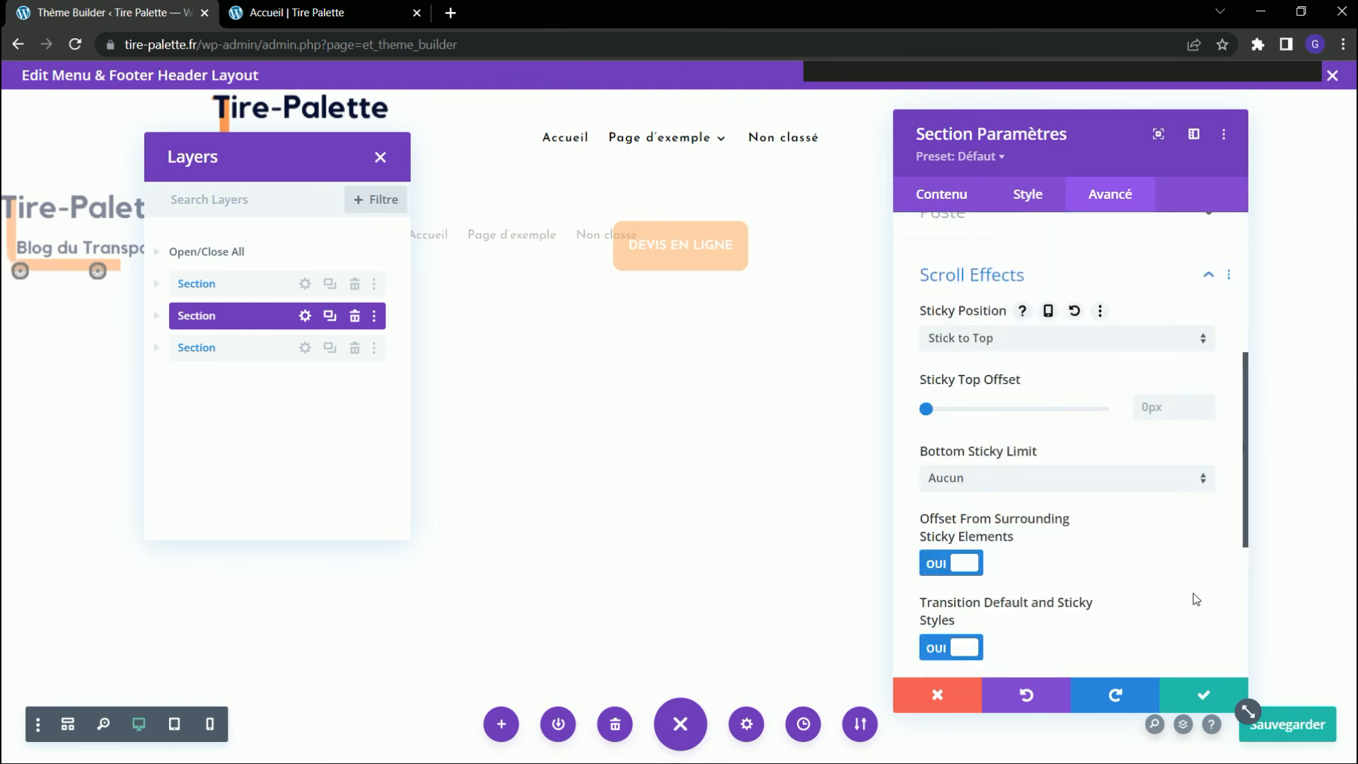
pyautogui.click(1199, 697)
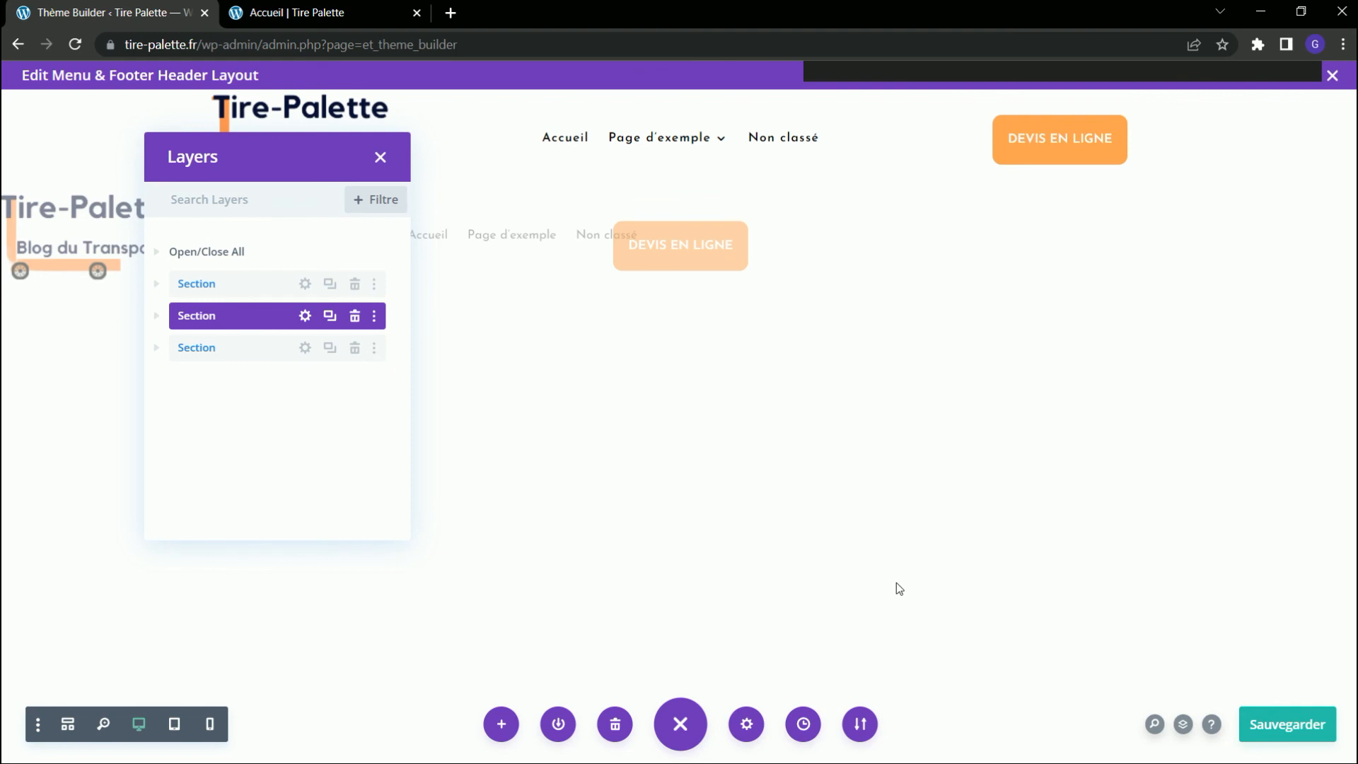
# Set the sticky position of the quote-button section to Stick to Top and confirm.
pyautogui.click(306, 354)
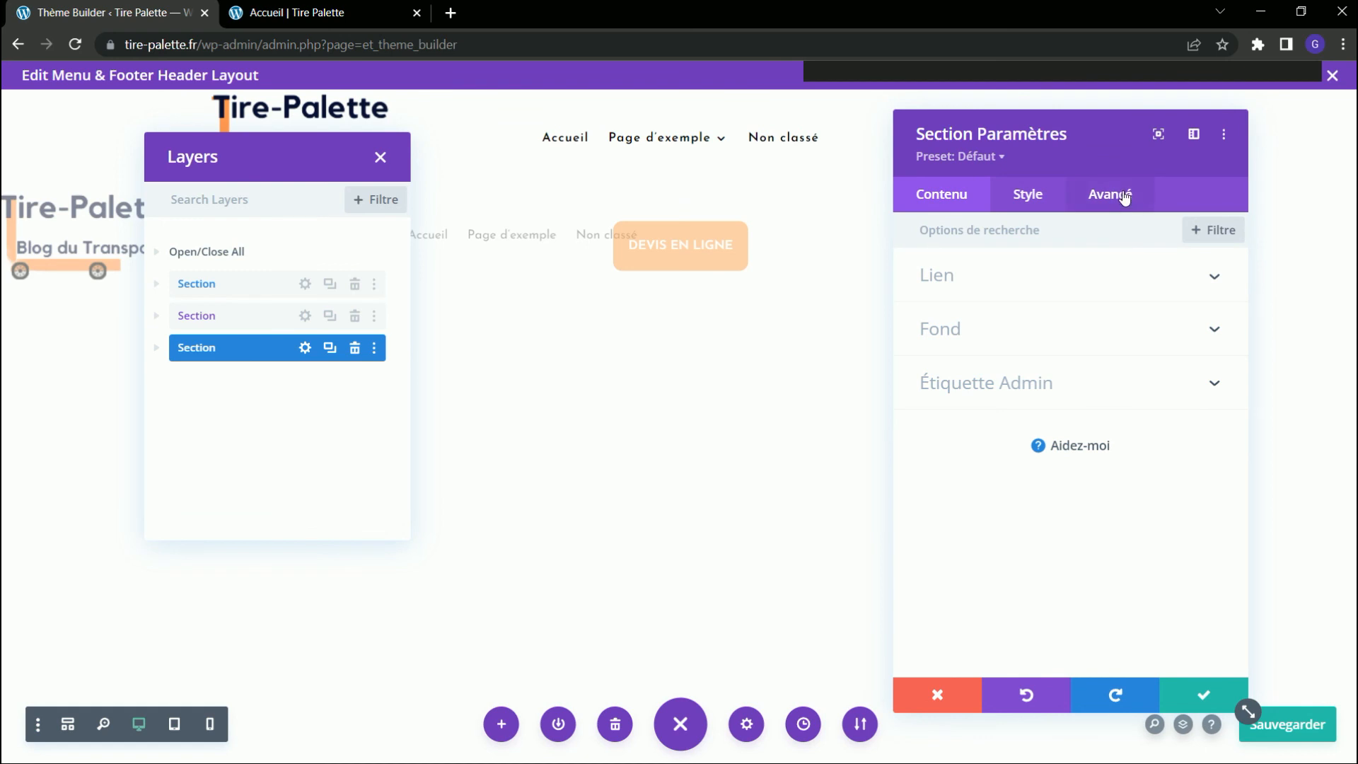
pyautogui.click(1125, 198)
pyautogui.click(1035, 596)
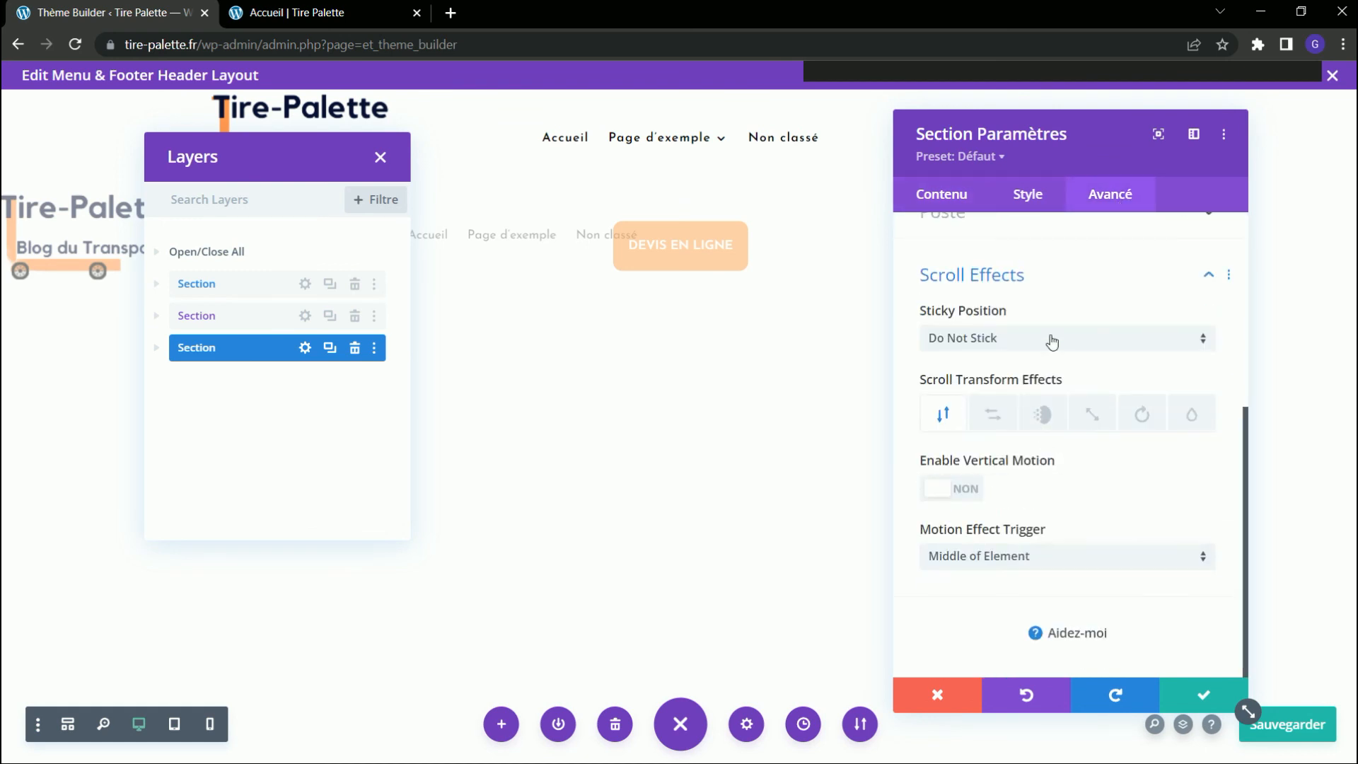
pyautogui.click(1048, 339)
pyautogui.click(998, 385)
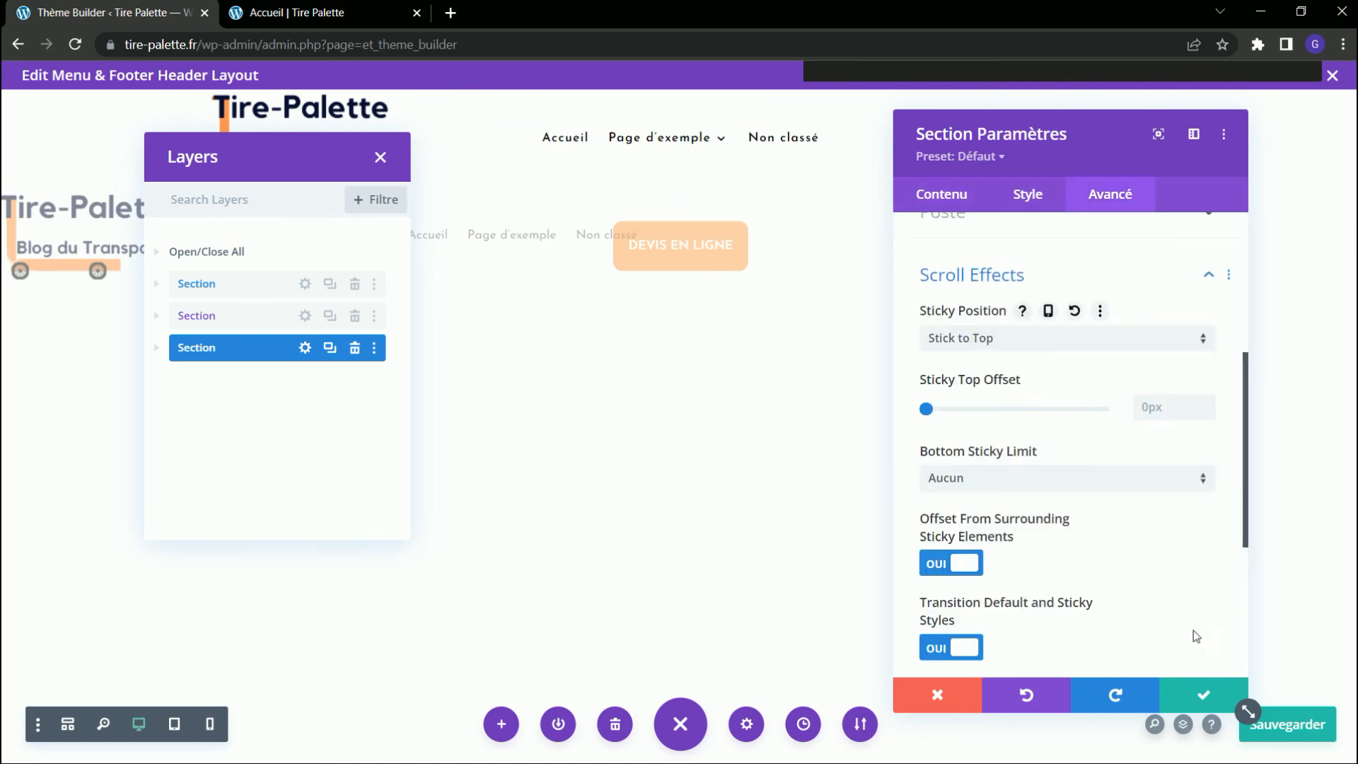
pyautogui.click(1196, 696)
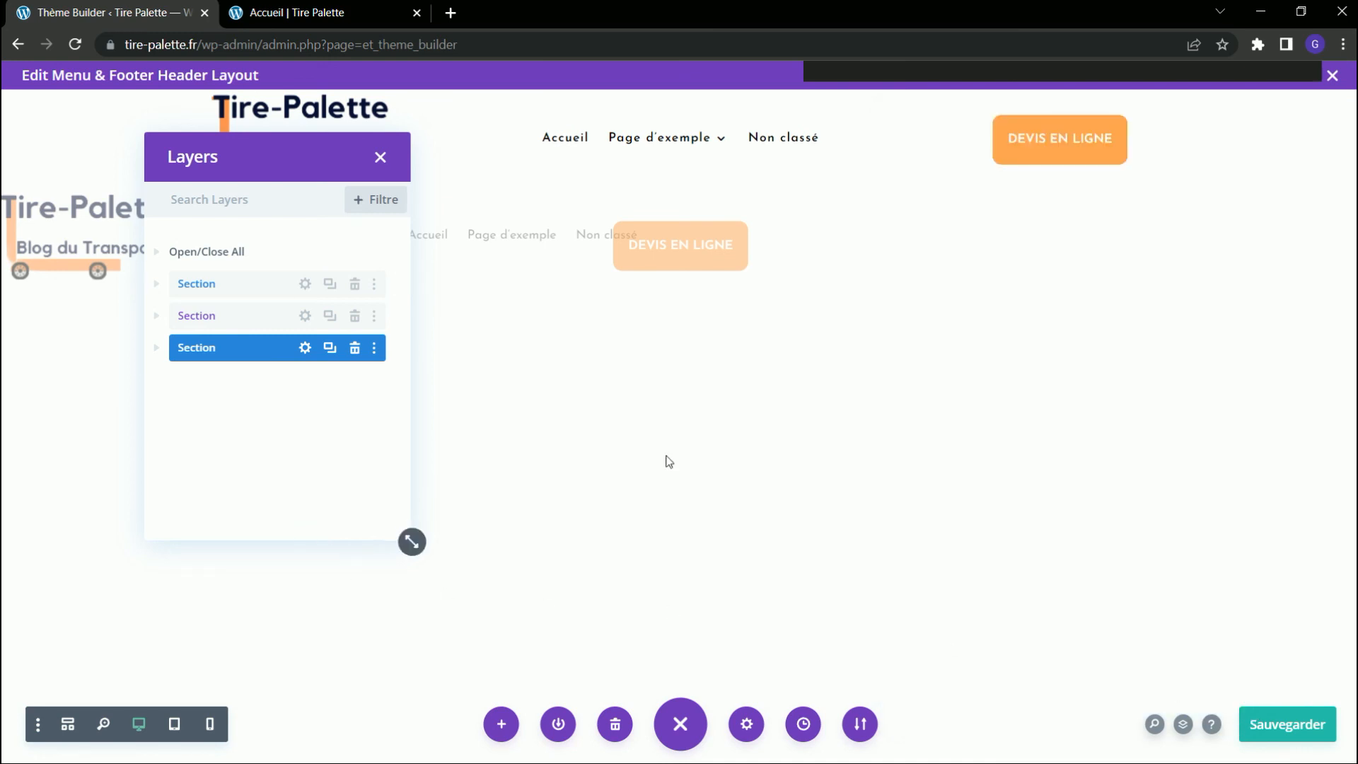
# Check the sticky header in Accueil's mobile preview, and return to the desktop view with the developer tools closed.
pyautogui.click(311, 27)
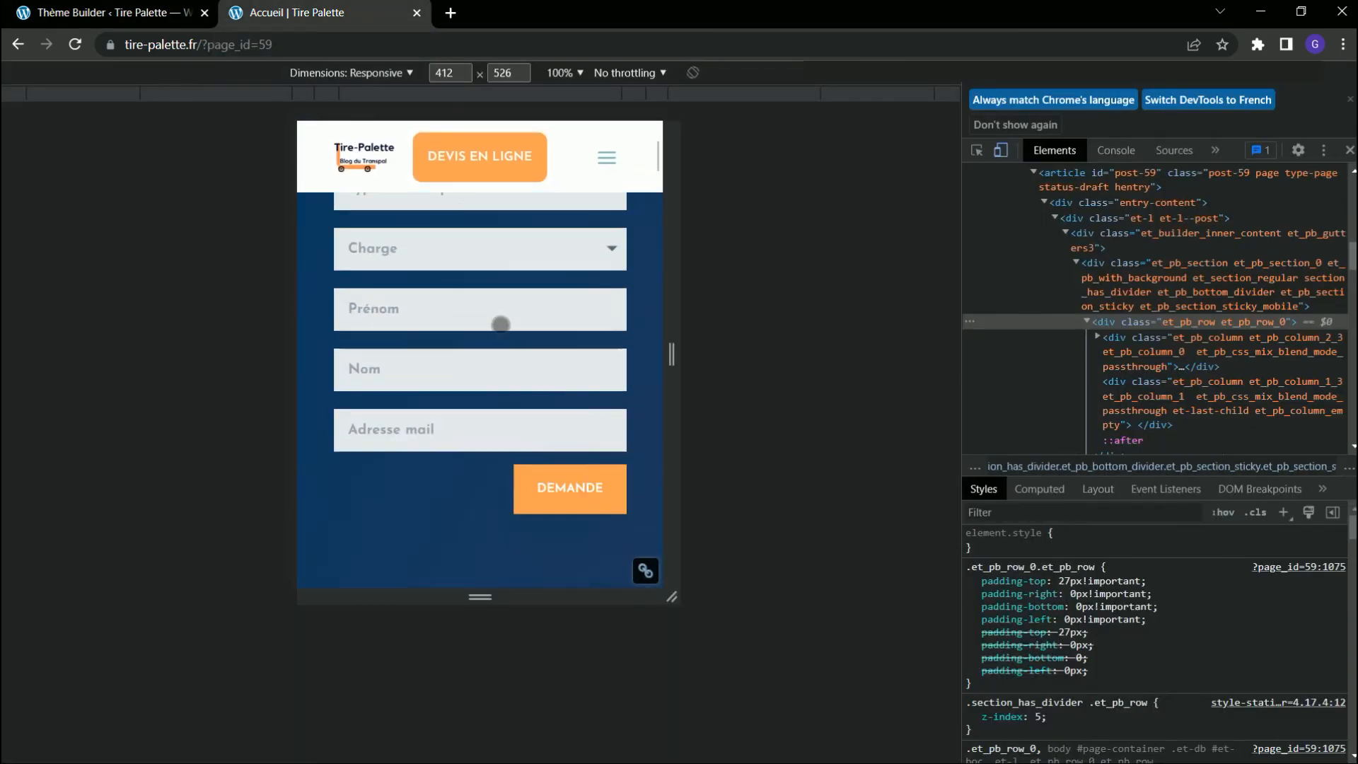
pyautogui.scroll(2, 504, 308)
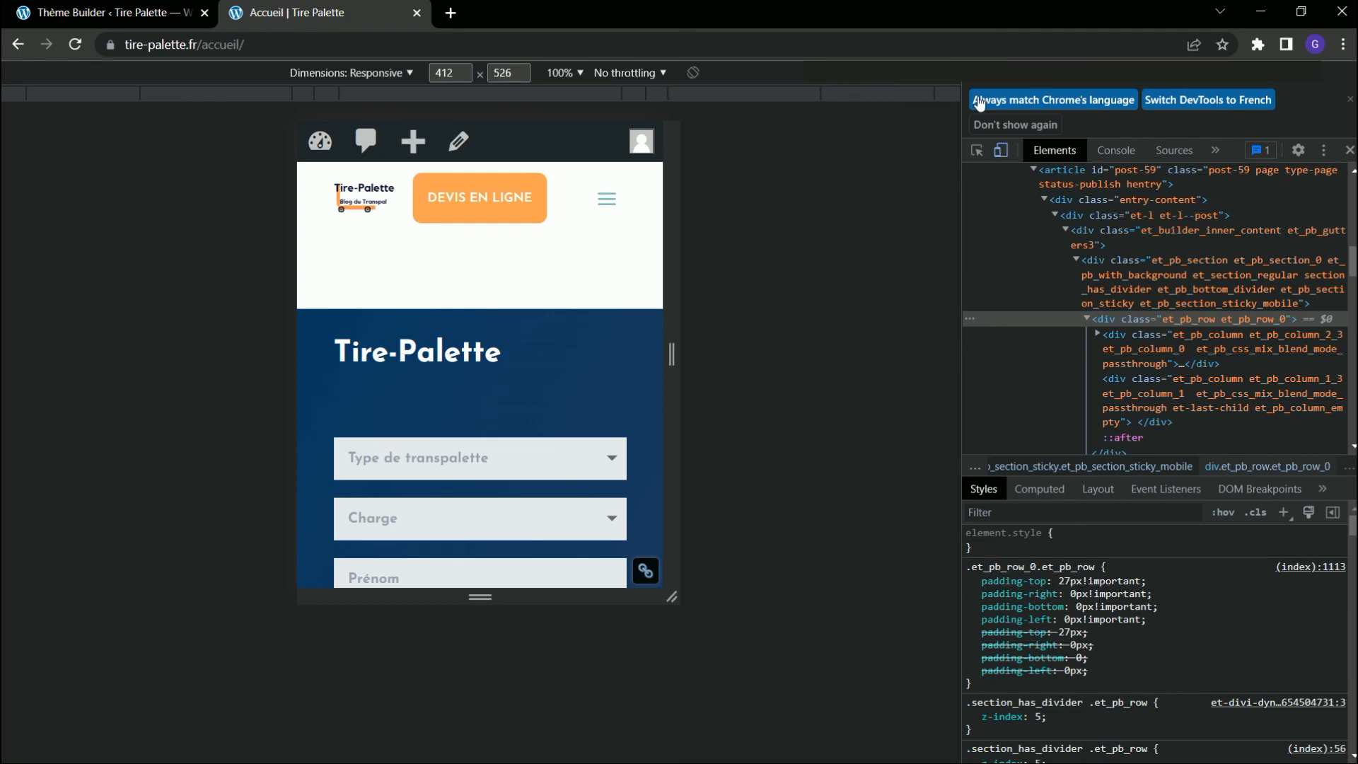
pyautogui.click(1000, 150)
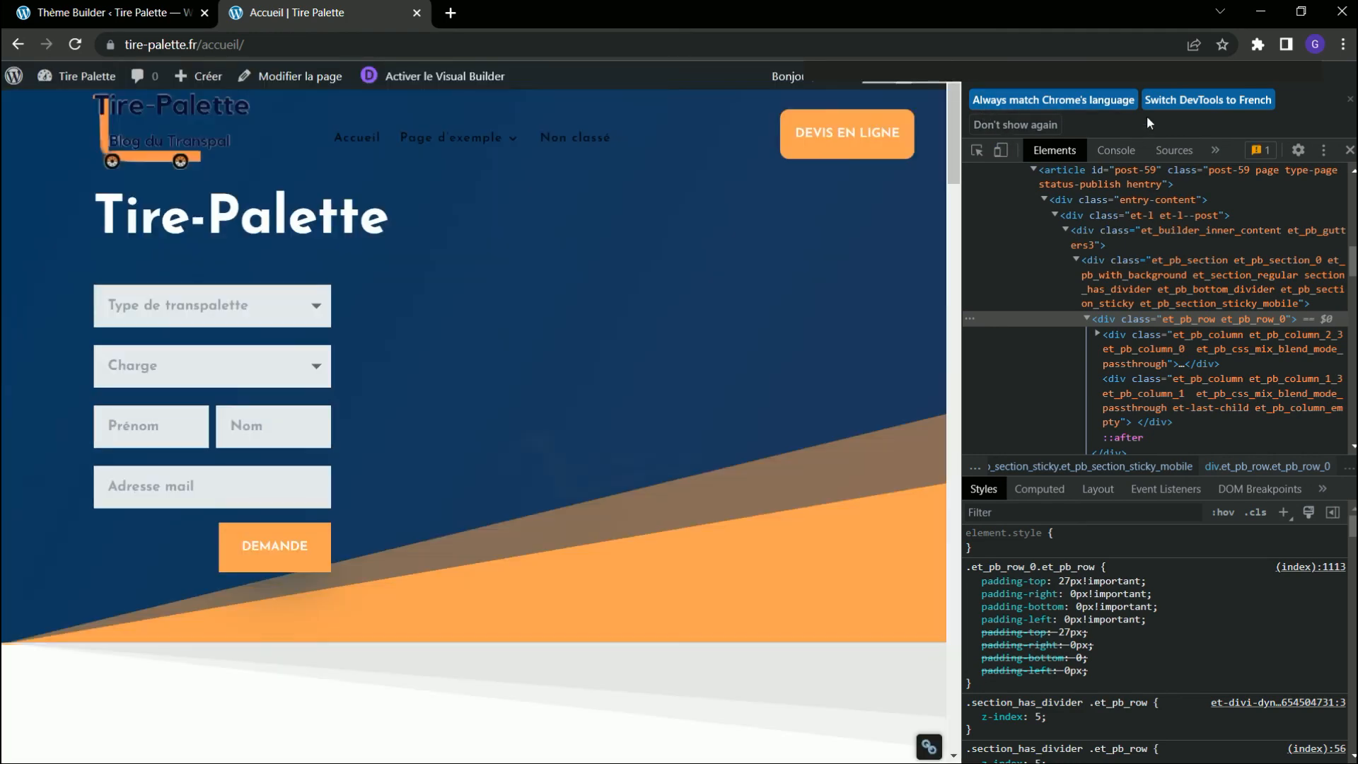
pyautogui.click(1351, 100)
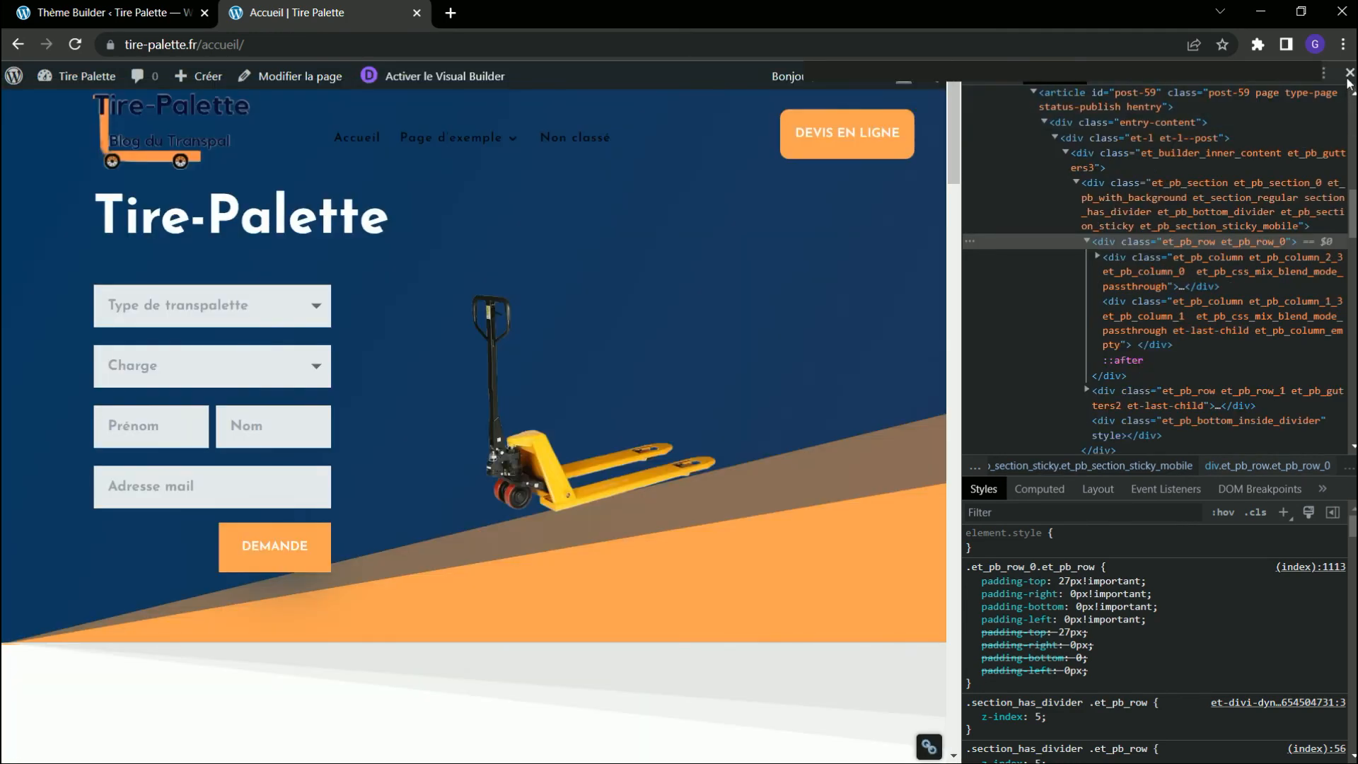
pyautogui.press('F12')
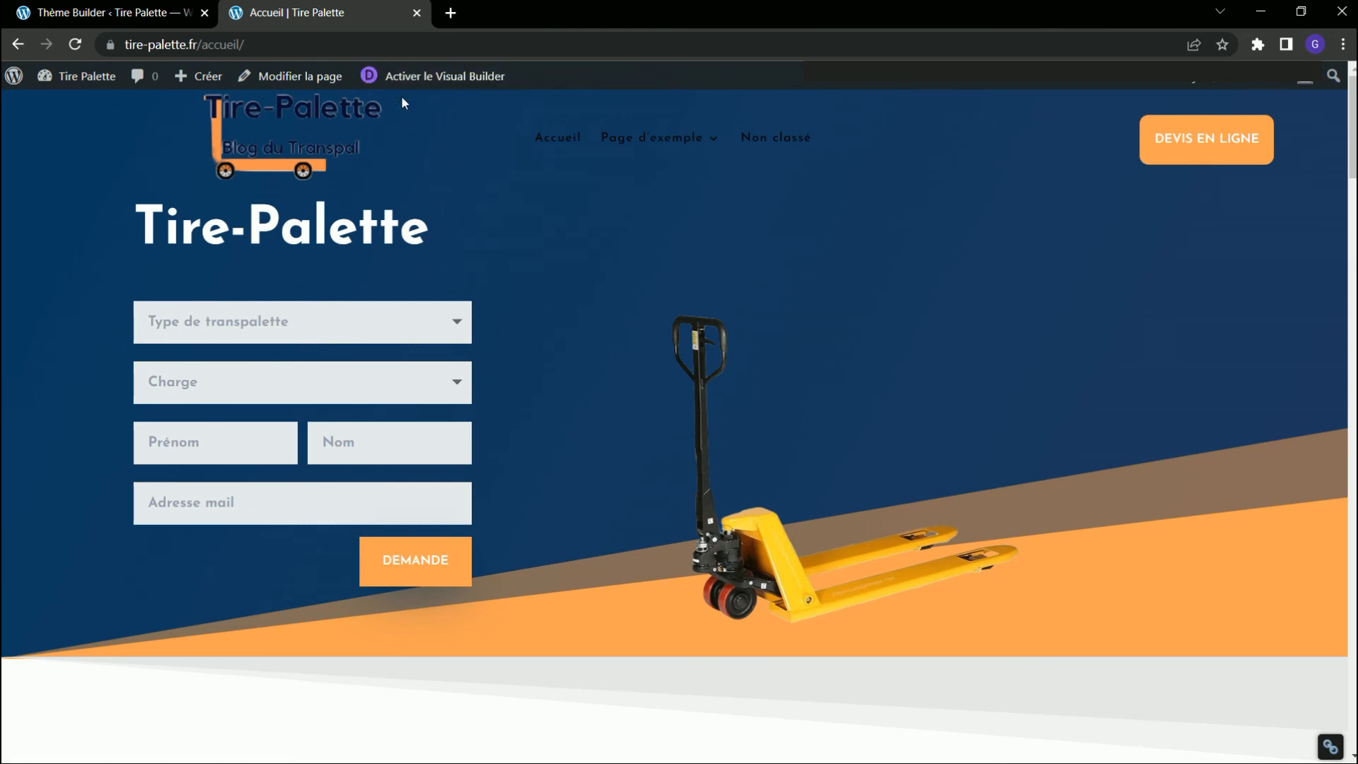
# Open Accueil in the Visual Builder and show the spacing settings of the Hero section.
pyautogui.click(445, 78)
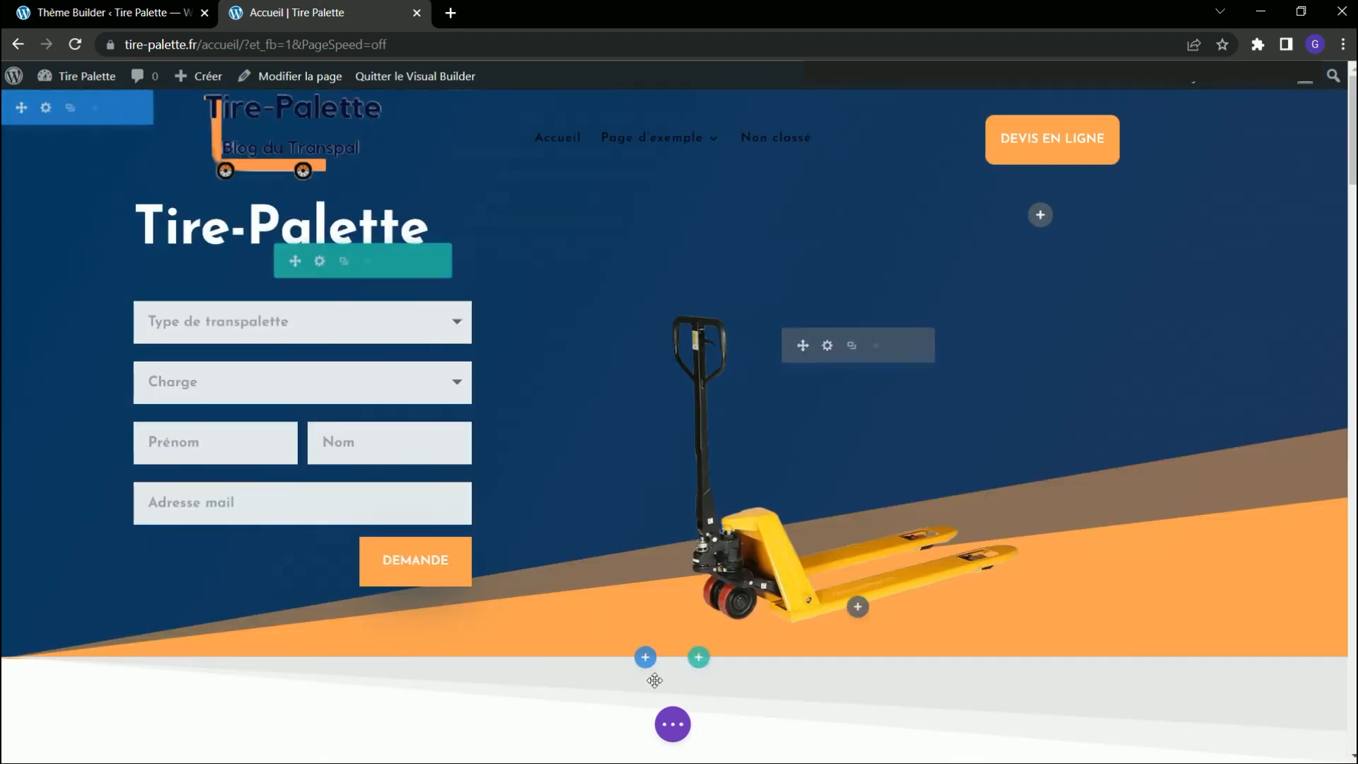
pyautogui.click(673, 724)
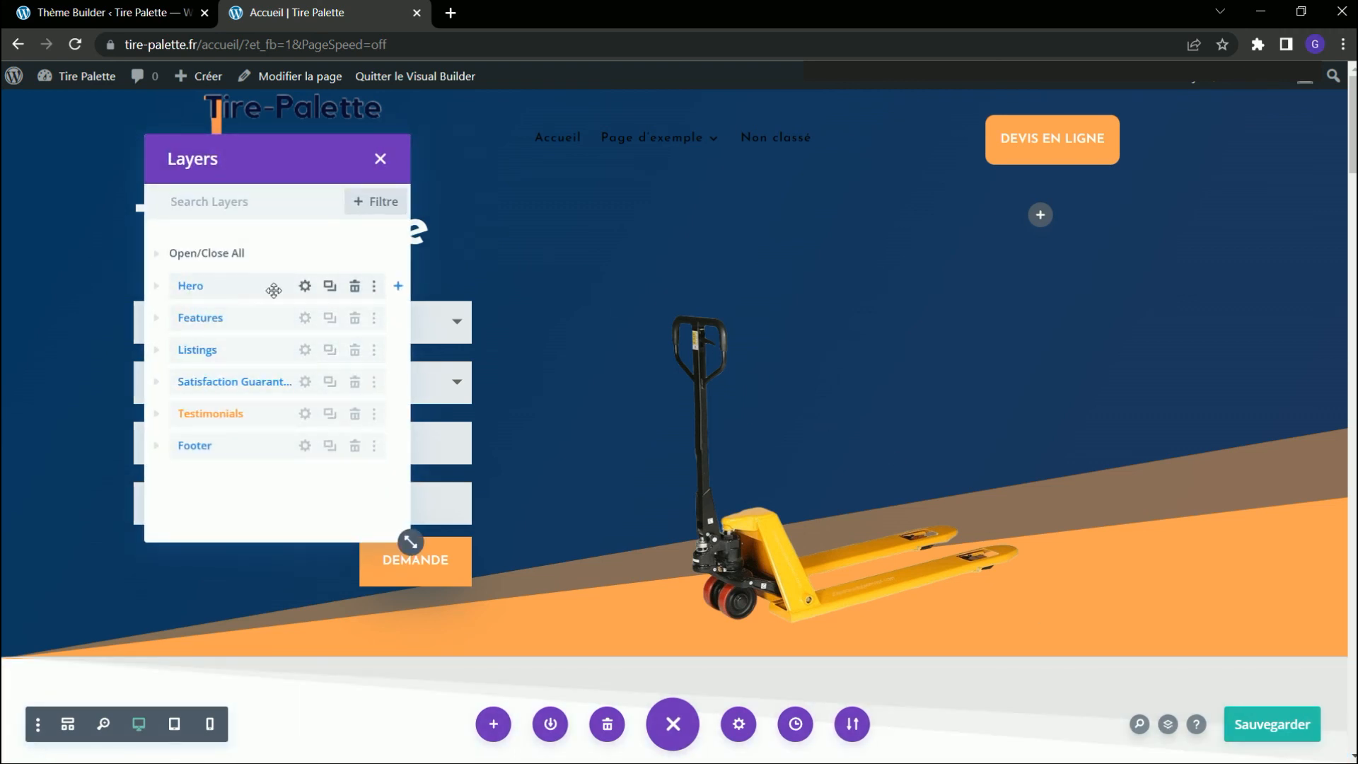
pyautogui.click(305, 285)
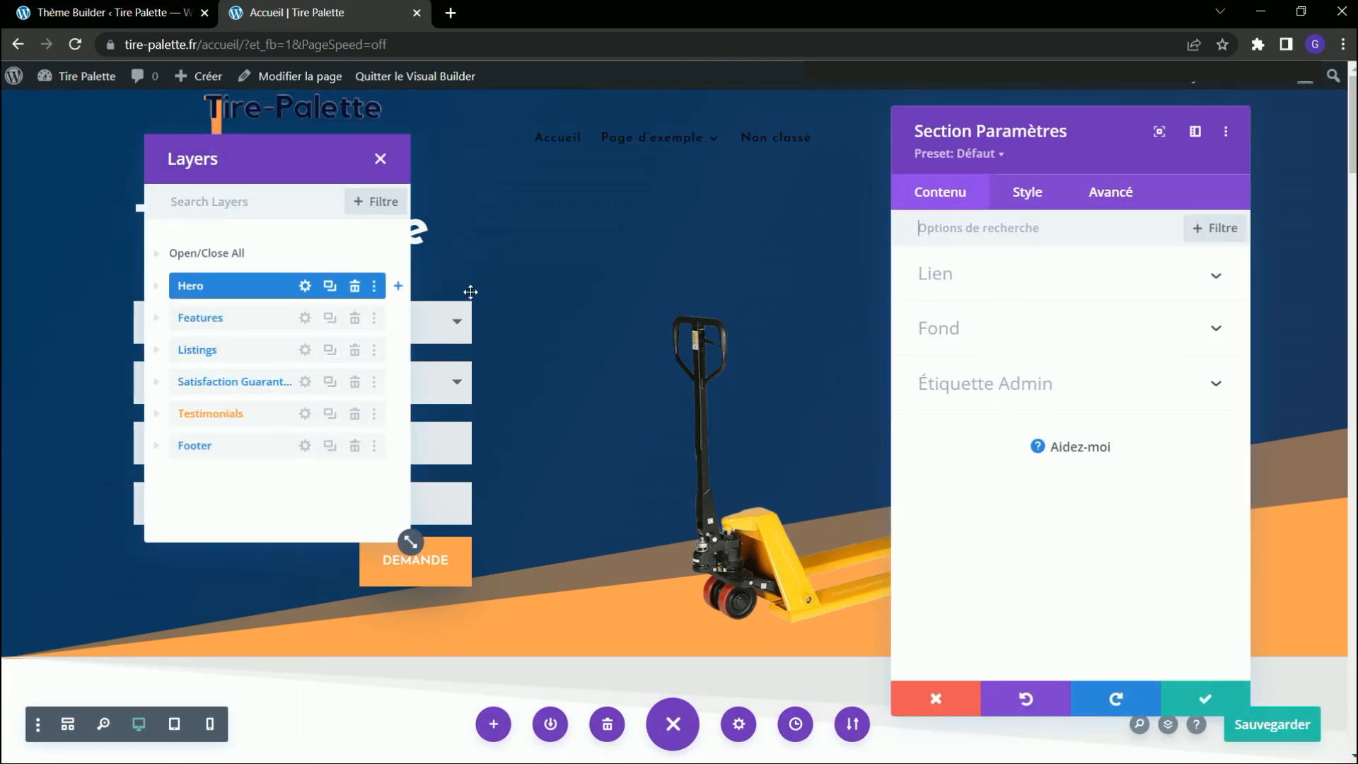
pyautogui.click(1031, 196)
pyautogui.click(1005, 439)
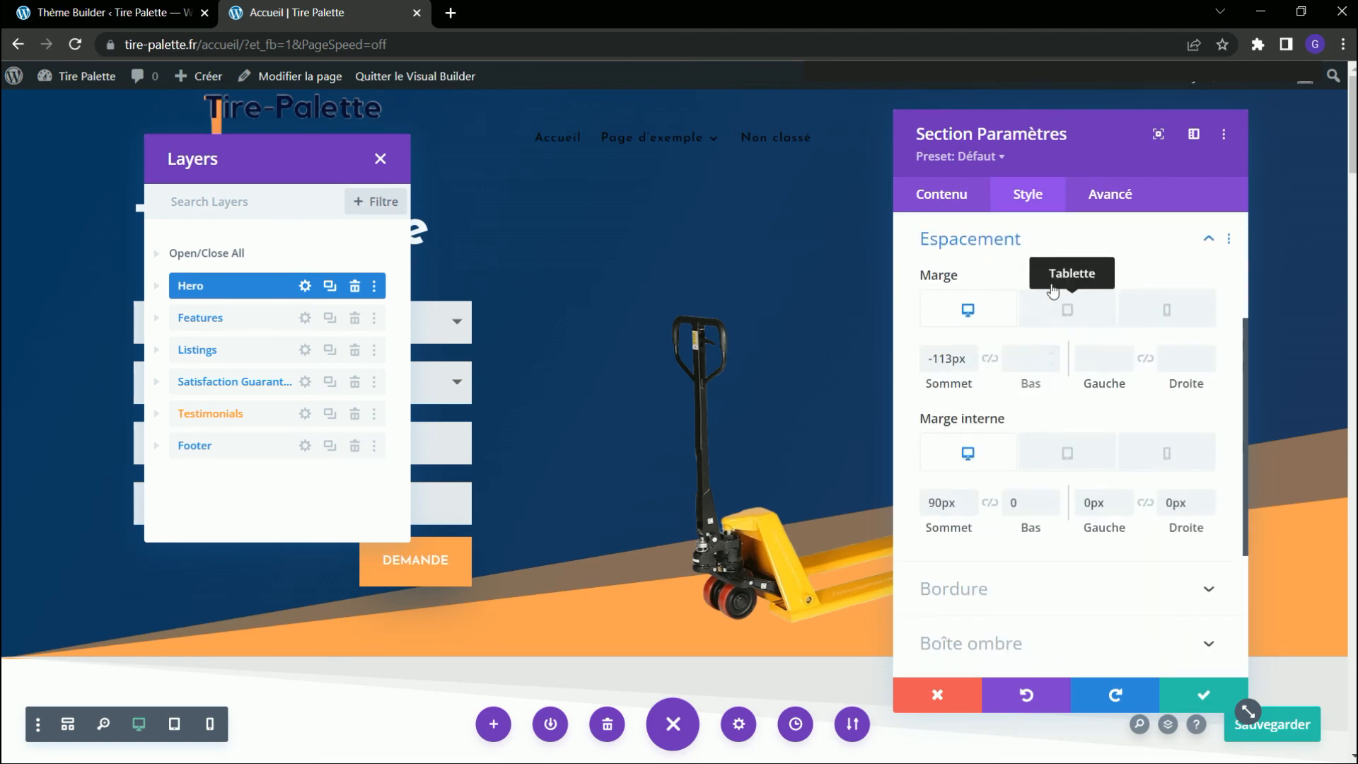
# Clear the Hero section's top margin for the phone view, confirm the section settings and save the page.
pyautogui.click(1140, 301)
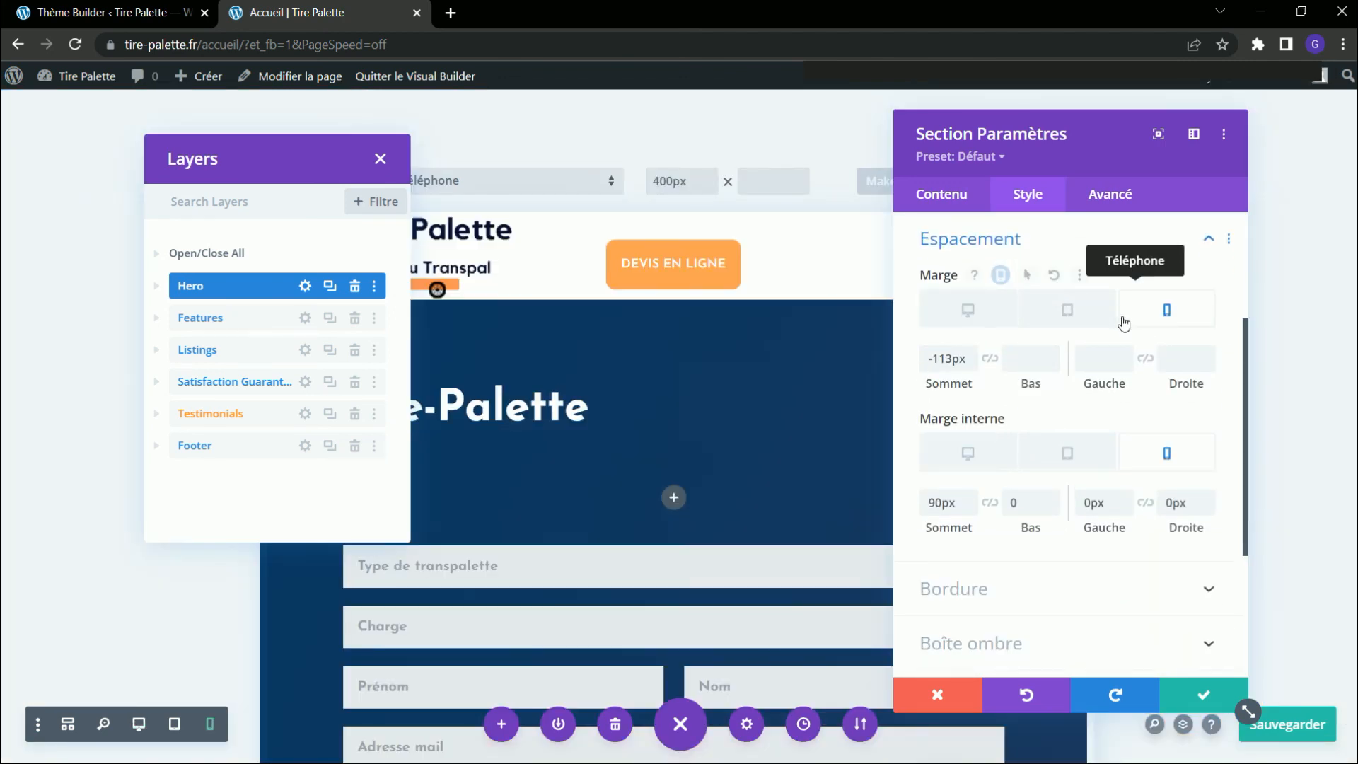
pyautogui.moveTo(953, 358); pyautogui.dragTo(870, 370)
pyautogui.press('BackSpace')
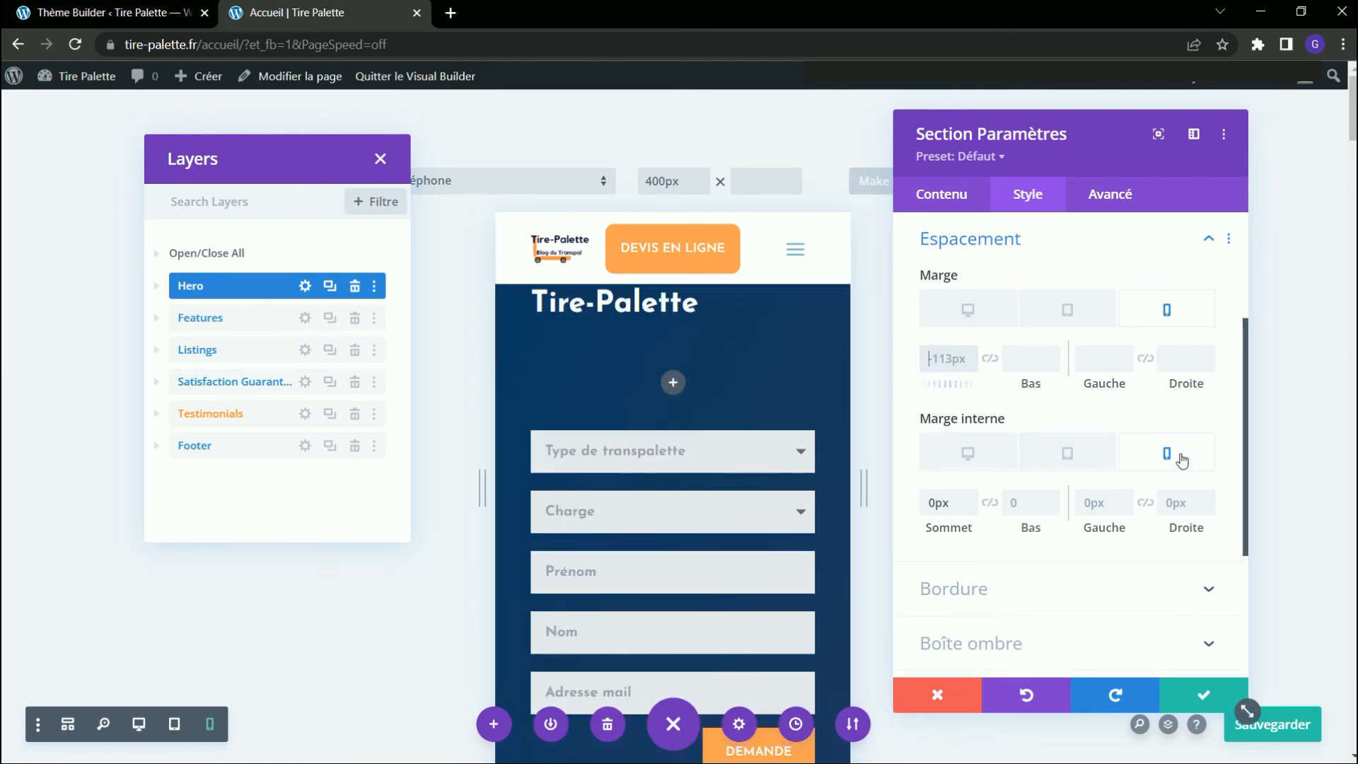
pyautogui.click(1200, 699)
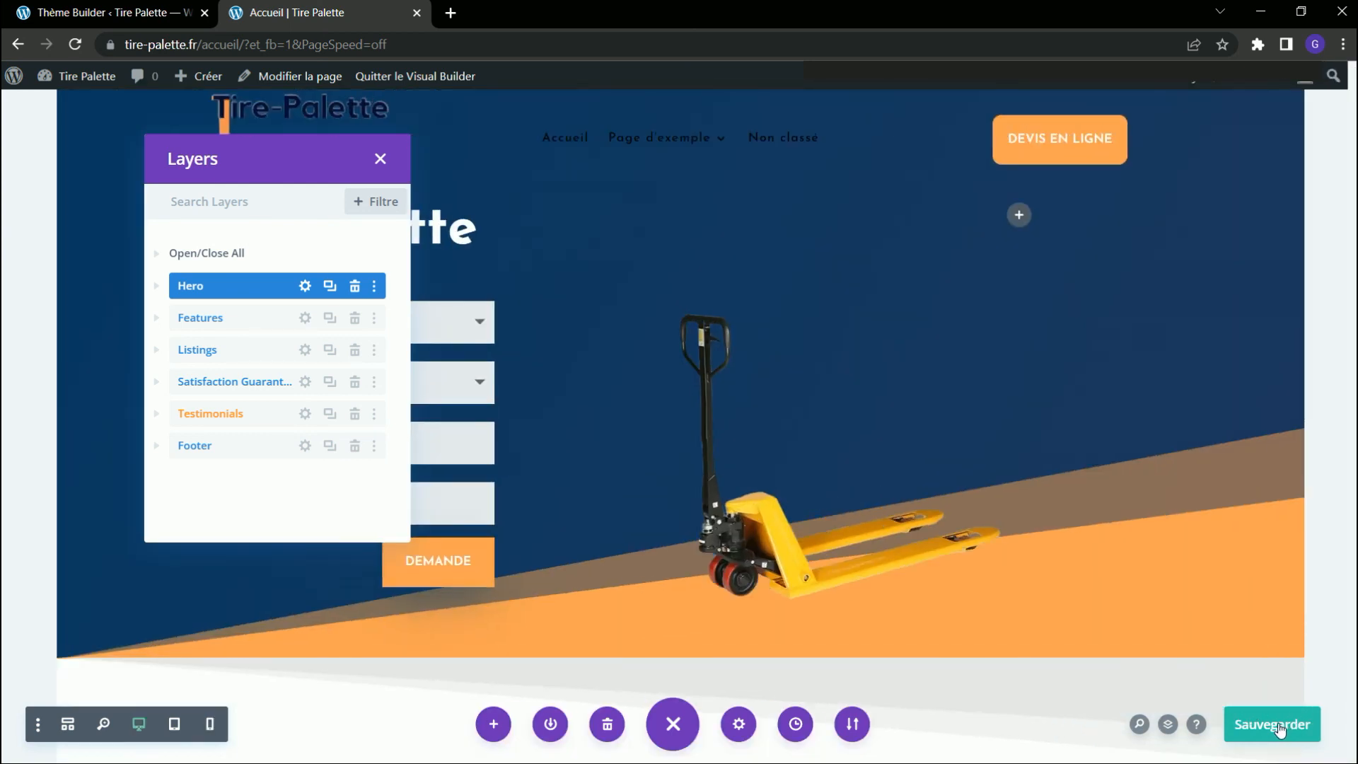
pyautogui.click(1279, 719)
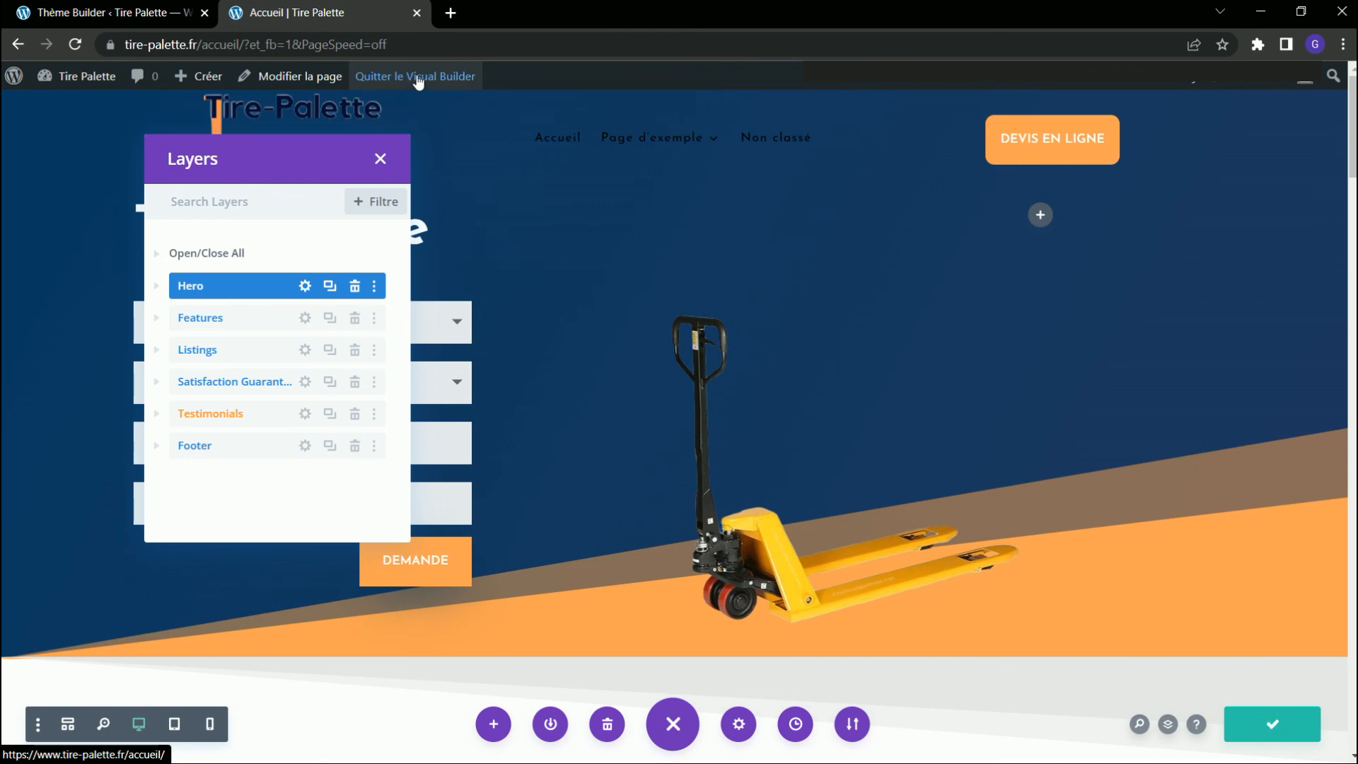
# Exit the Visual Builder and check the sticky header and Hero section in Accueil's mobile preview while scrolling.
pyautogui.click(419, 79)
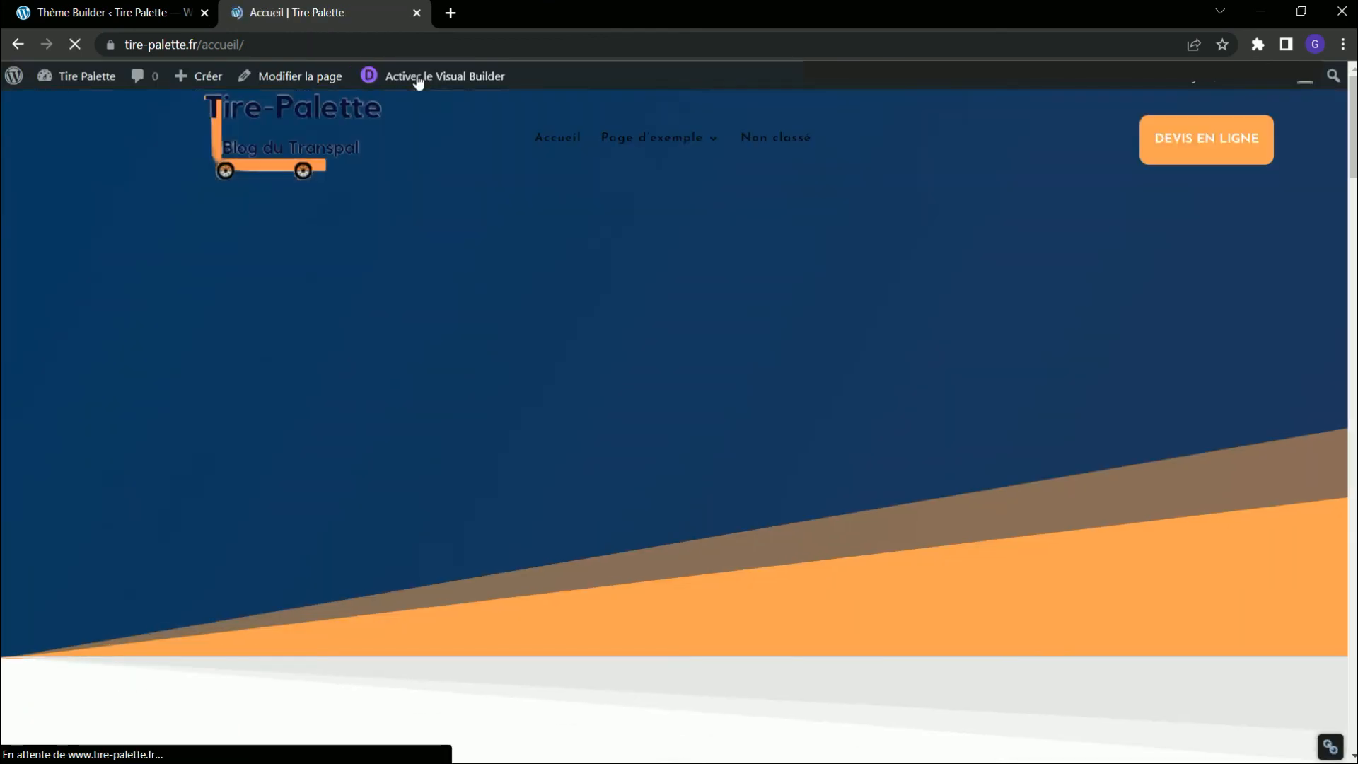
pyautogui.rightClick(959, 277)
pyautogui.click(1008, 542)
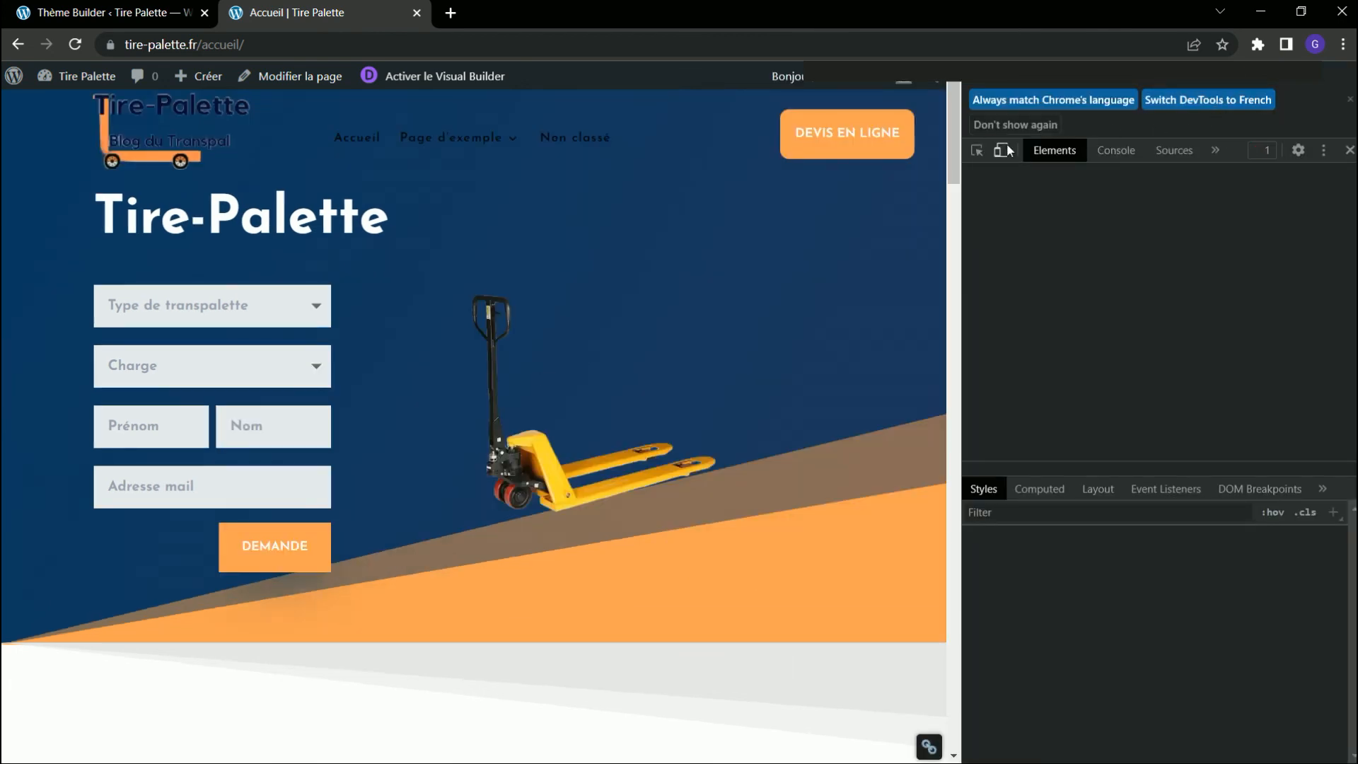
pyautogui.click(1000, 150)
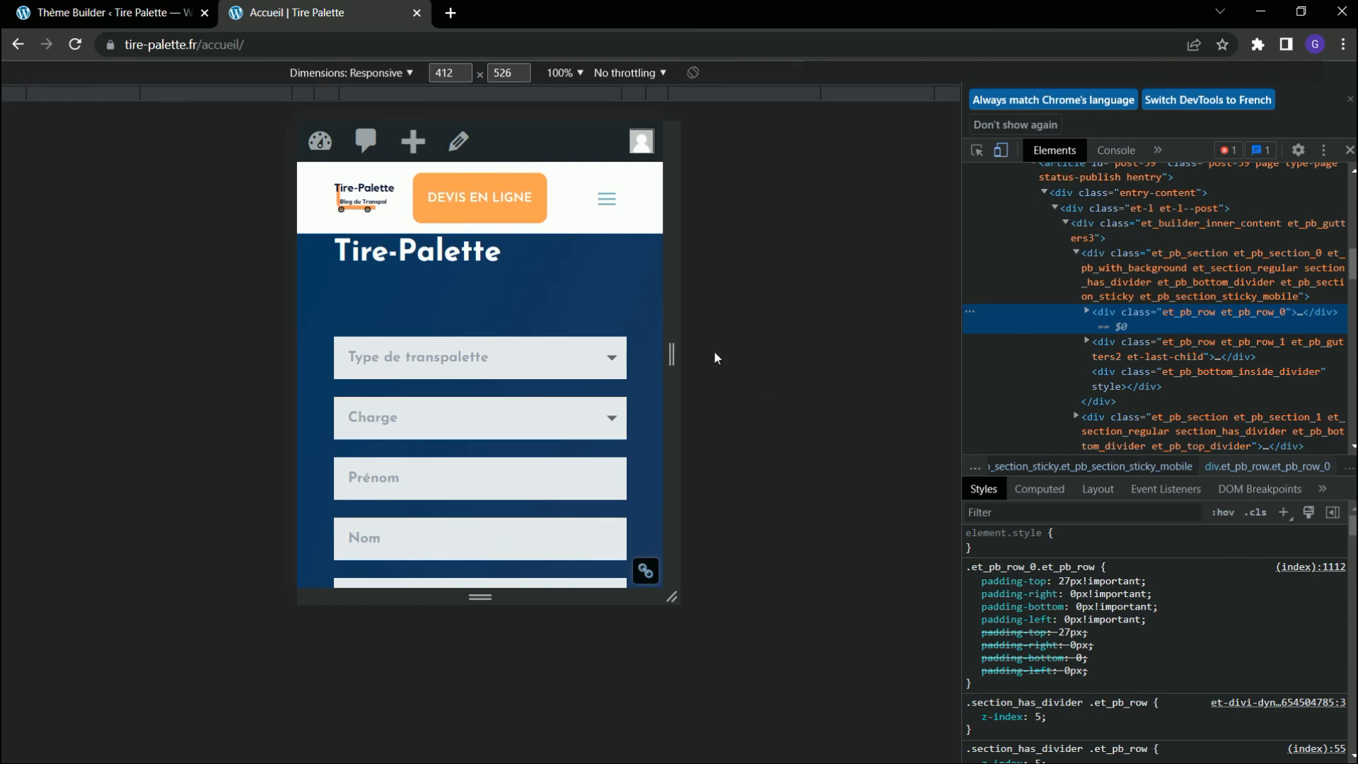
pyautogui.scroll(-3, 657, 405)
pyautogui.scroll(3, 639, 413)
pyautogui.scroll(-20, 538, 307)
pyautogui.scroll(-10, 541, 309)
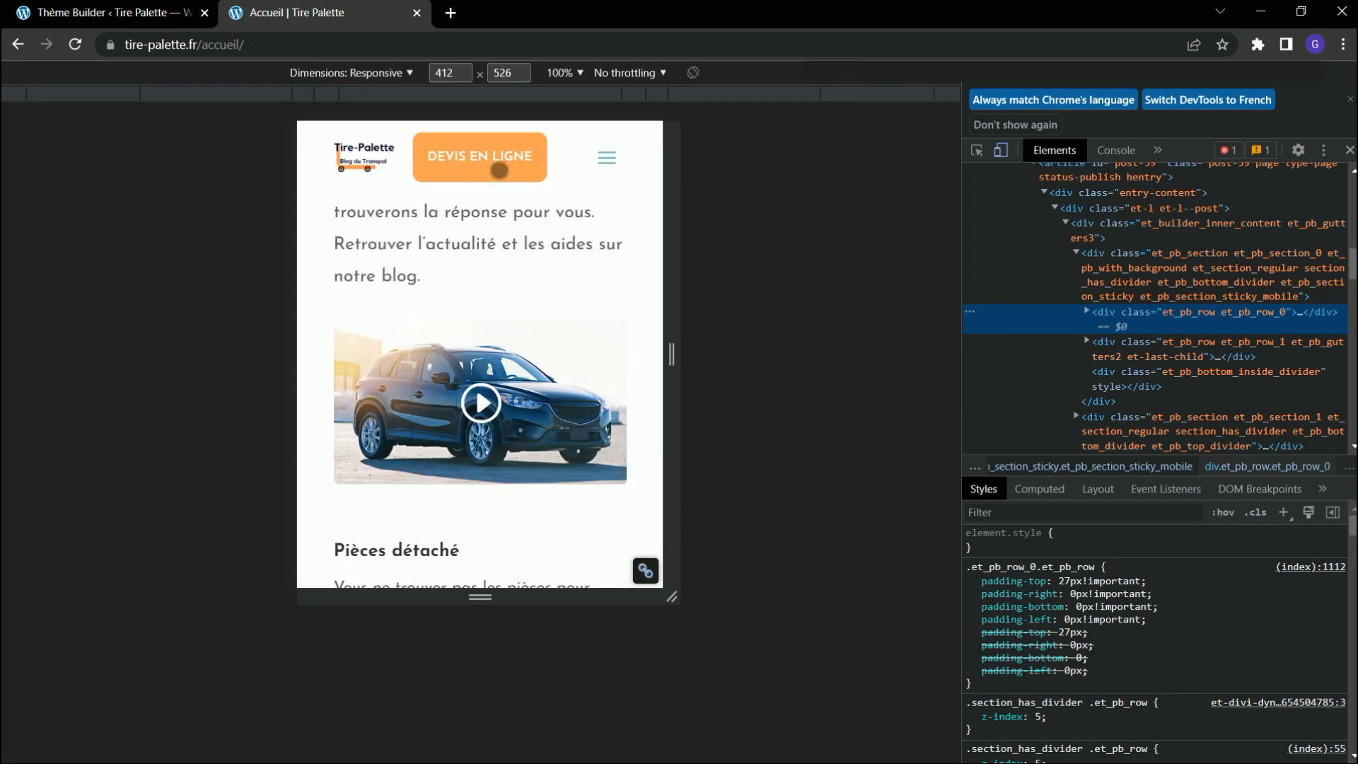
pyautogui.scroll(-10, 341, 270)
pyautogui.scroll(5, 568, 365)
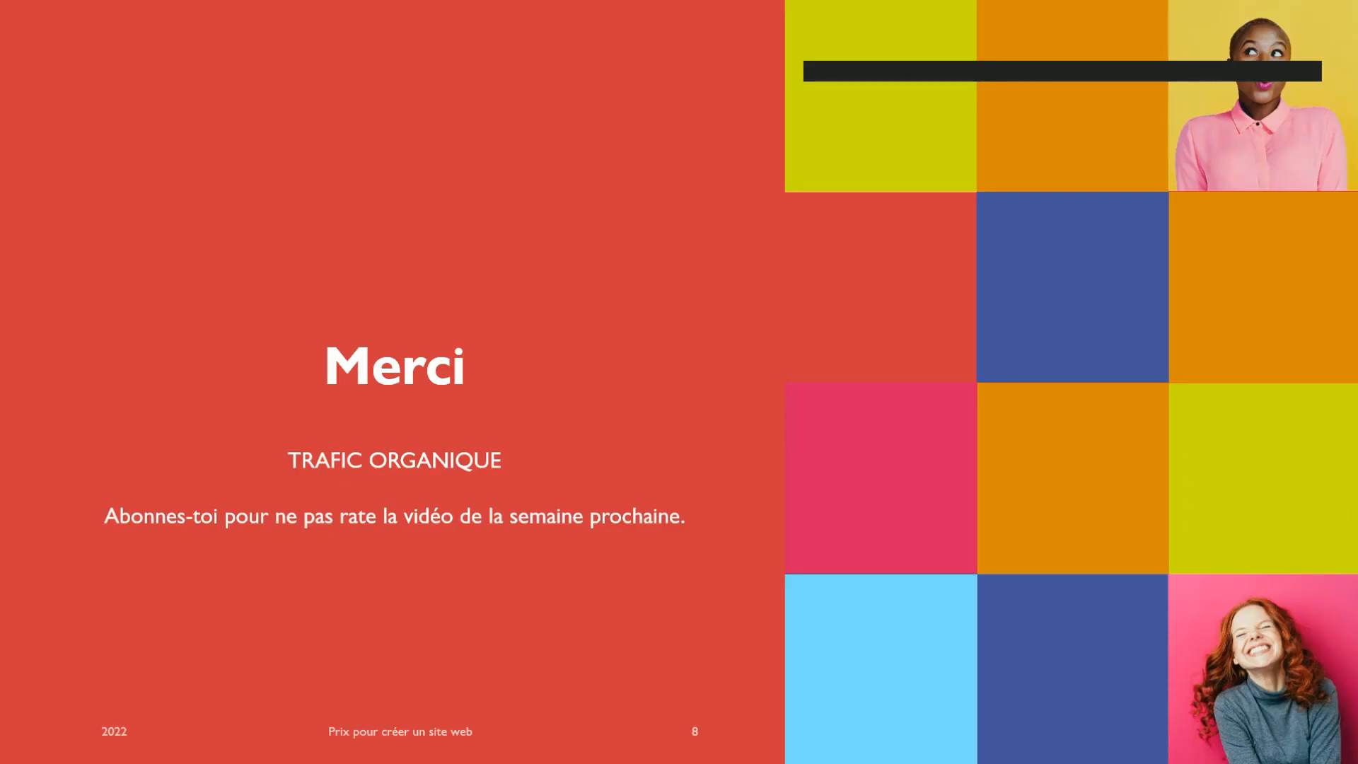